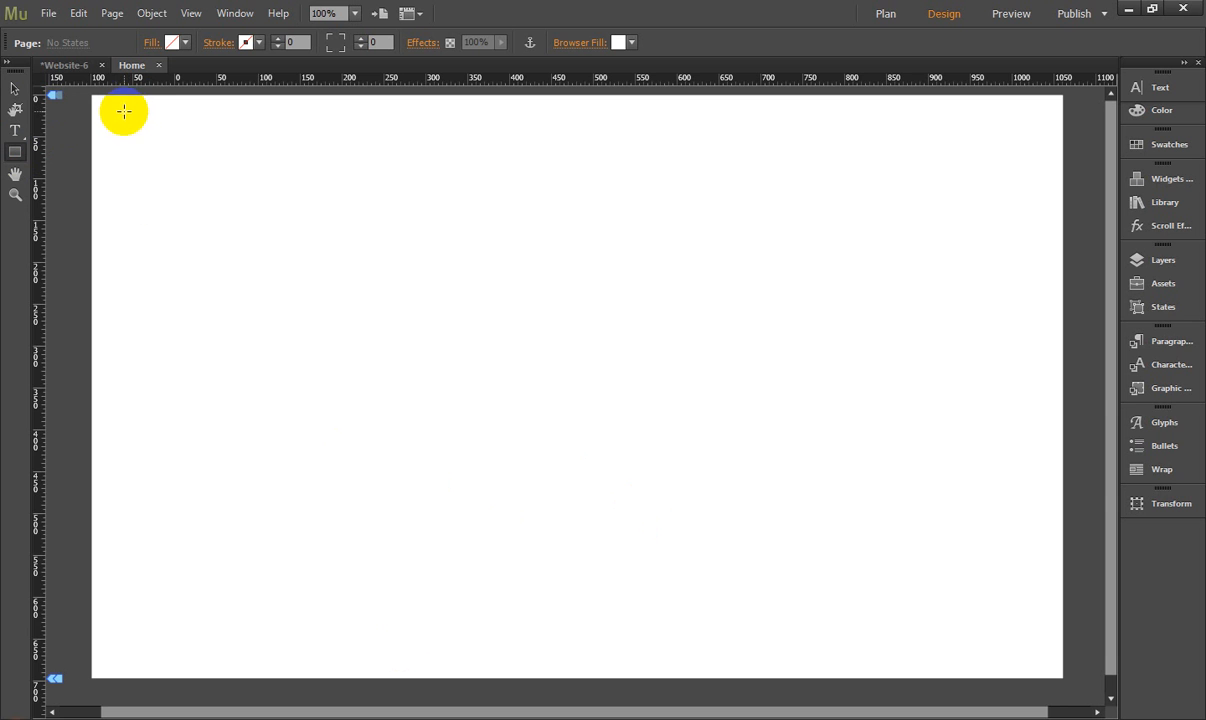
- Draw a large rectangle covering most of the page at about X -61, Y 21 and fill it with grey
{"action": "mouse_move", "coordinate": [124, 112]}
{"action": "left_mouse_down"}
{"action": "mouse_move", "coordinate": [213, 441]}
{"action": "mouse_move", "coordinate": [592, 549]}
{"action": "mouse_move", "coordinate": [896, 603]}
{"action": "mouse_move", "coordinate": [944, 662]}
{"action": "mouse_move", "coordinate": [994, 688]}
{"action": "mouse_move", "coordinate": [1025, 570]}
{"action": "left_mouse_up"}
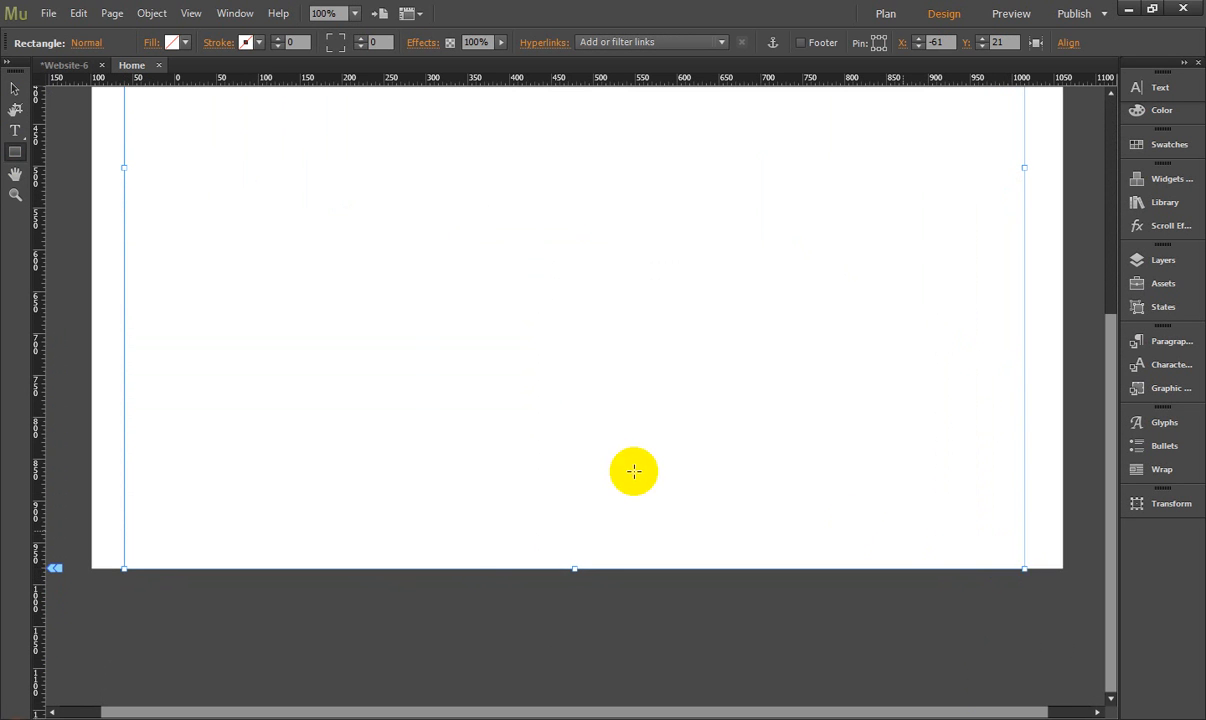
{"action": "scroll", "coordinate": [633, 470], "scroll_direction": "up", "scroll_amount": 10}
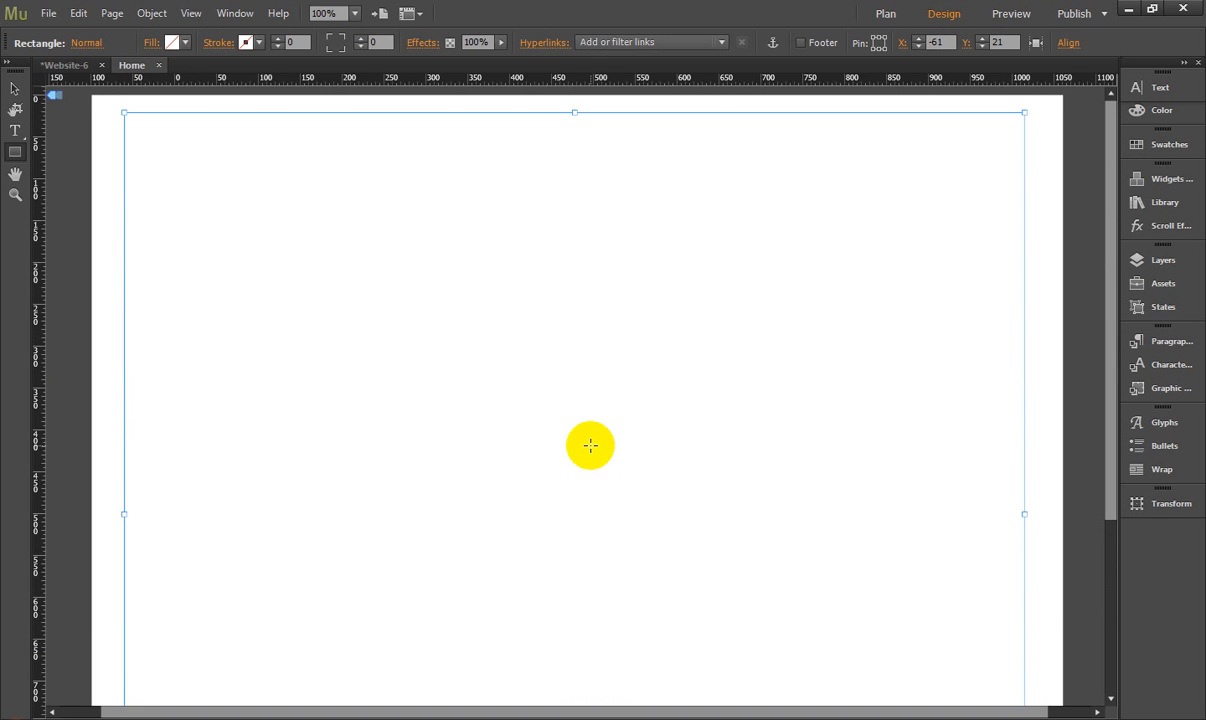
{"action": "left_click", "coordinate": [173, 43]}
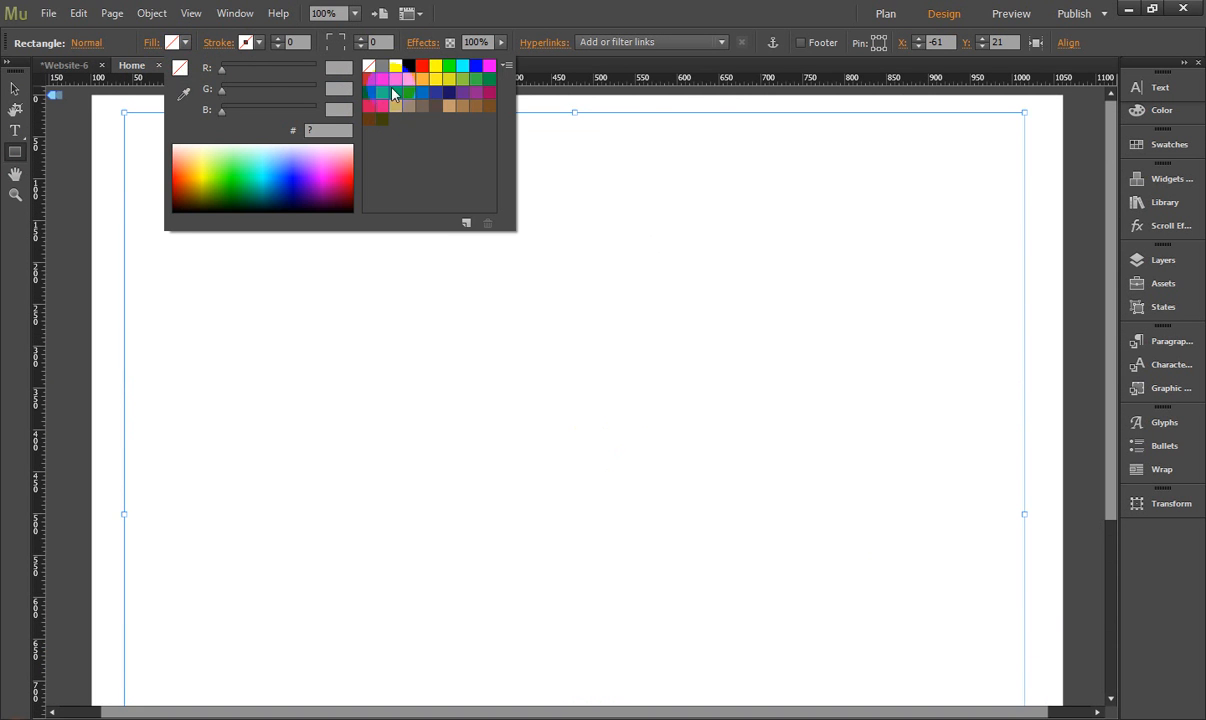
{"action": "left_click", "coordinate": [386, 70]}
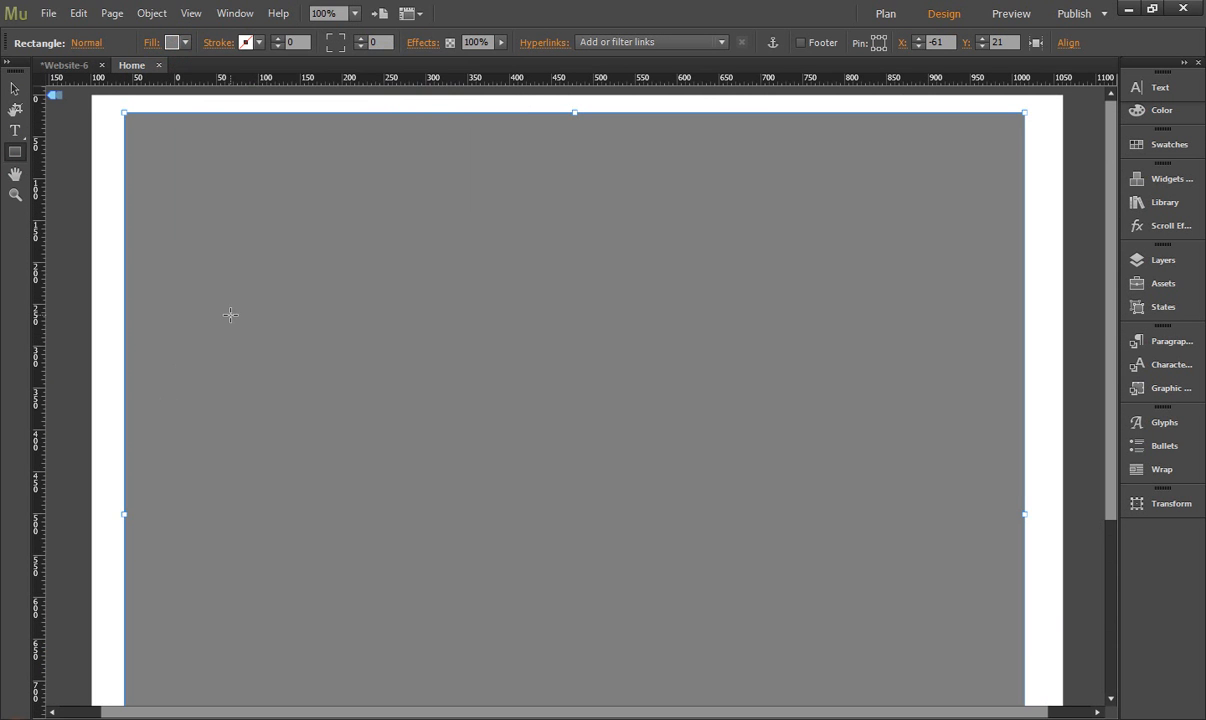
- Widen the grey background rectangle slightly by extending its right edge
{"action": "left_click", "coordinate": [20, 133]}
{"action": "left_click", "coordinate": [12, 93]}
{"action": "left_click", "coordinate": [96, 110]}
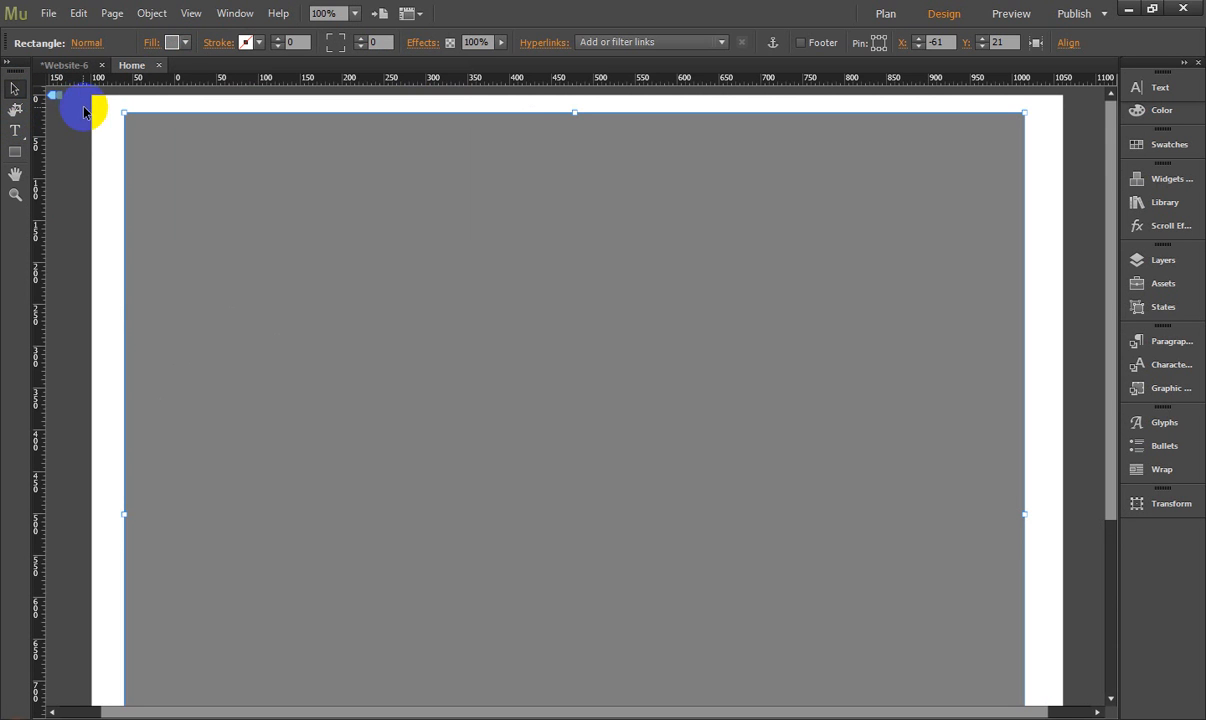
{"action": "left_click", "coordinate": [897, 263]}
{"action": "left_click_drag", "start_coordinate": [1025, 515], "coordinate": [1028, 516]}
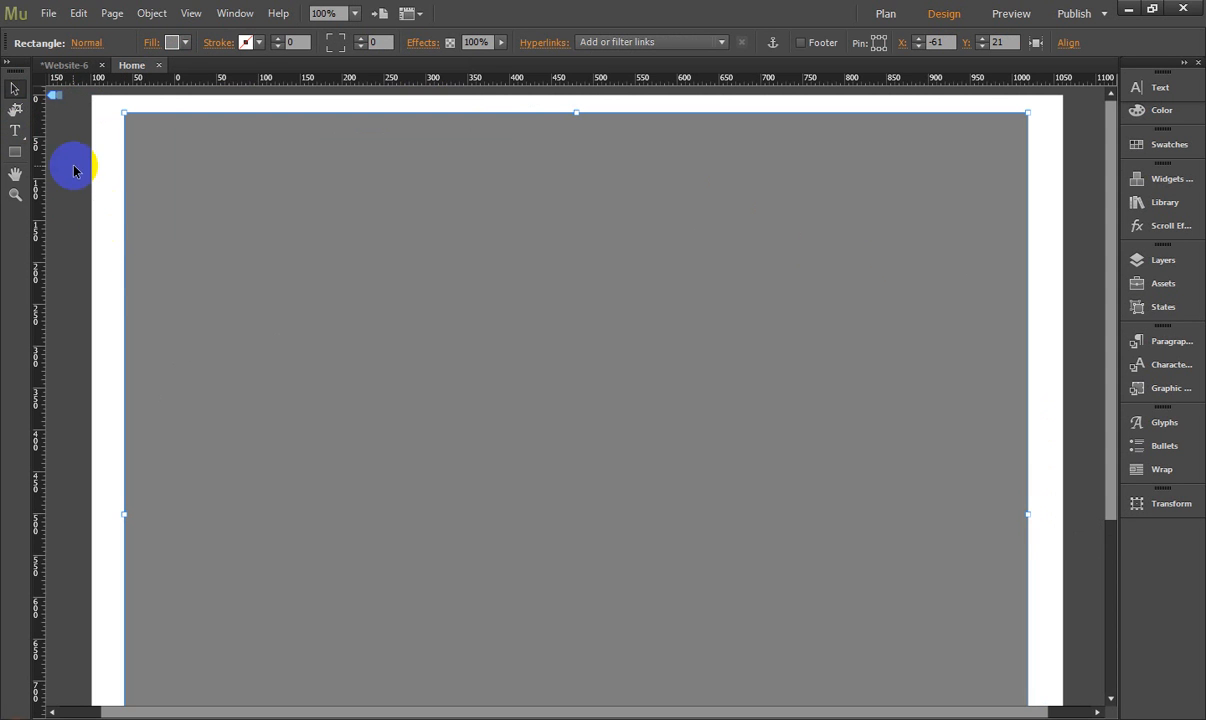
- Draw a small rectangle near the grey background's upper-left corner at about X -42, Y 67 and fill it white
{"action": "left_click", "coordinate": [104, 152]}
{"action": "left_click", "coordinate": [15, 152]}
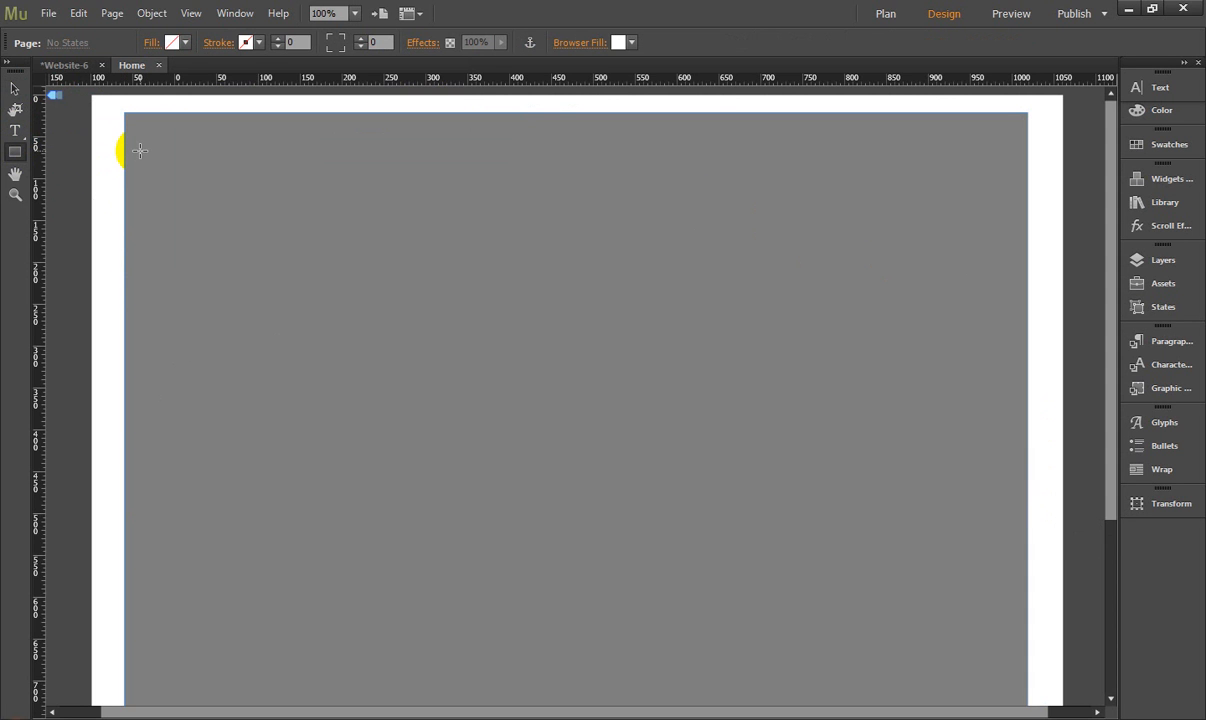
{"action": "mouse_move", "coordinate": [185, 209]}
{"action": "left_mouse_down"}
{"action": "mouse_move", "coordinate": [264, 224]}
{"action": "mouse_move", "coordinate": [262, 196]}
{"action": "left_mouse_up"}
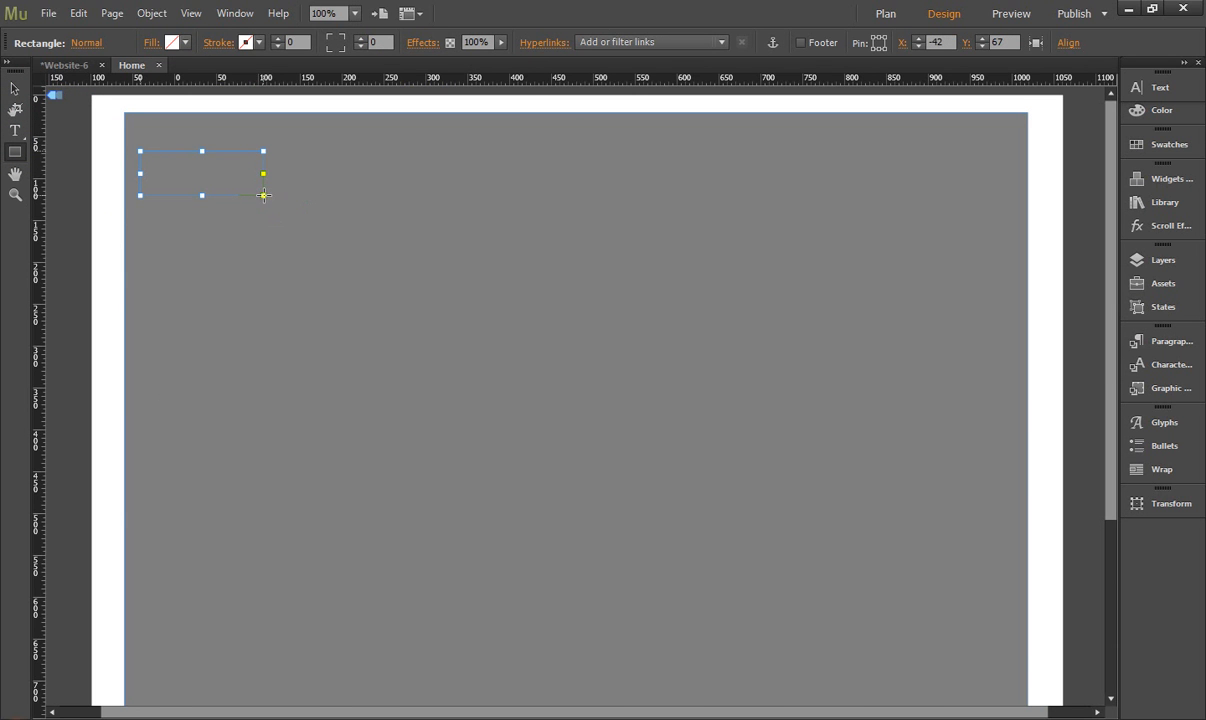
{"action": "left_click", "coordinate": [185, 42]}
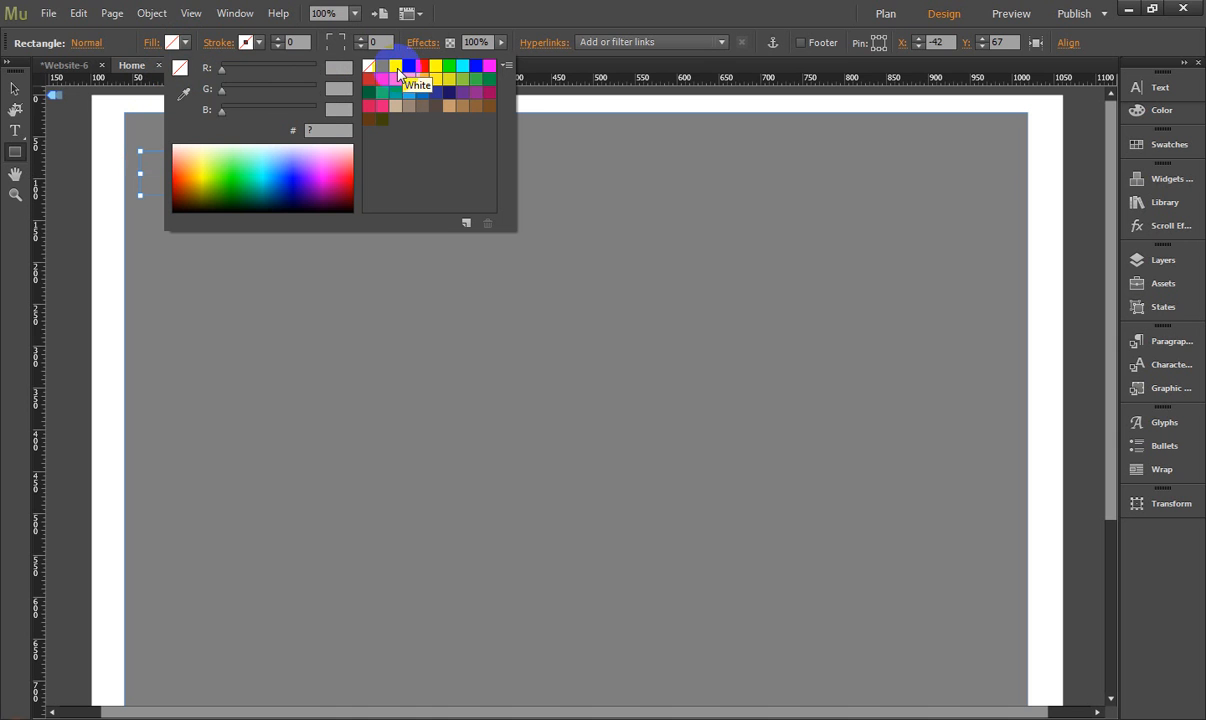
{"action": "left_click", "coordinate": [397, 68]}
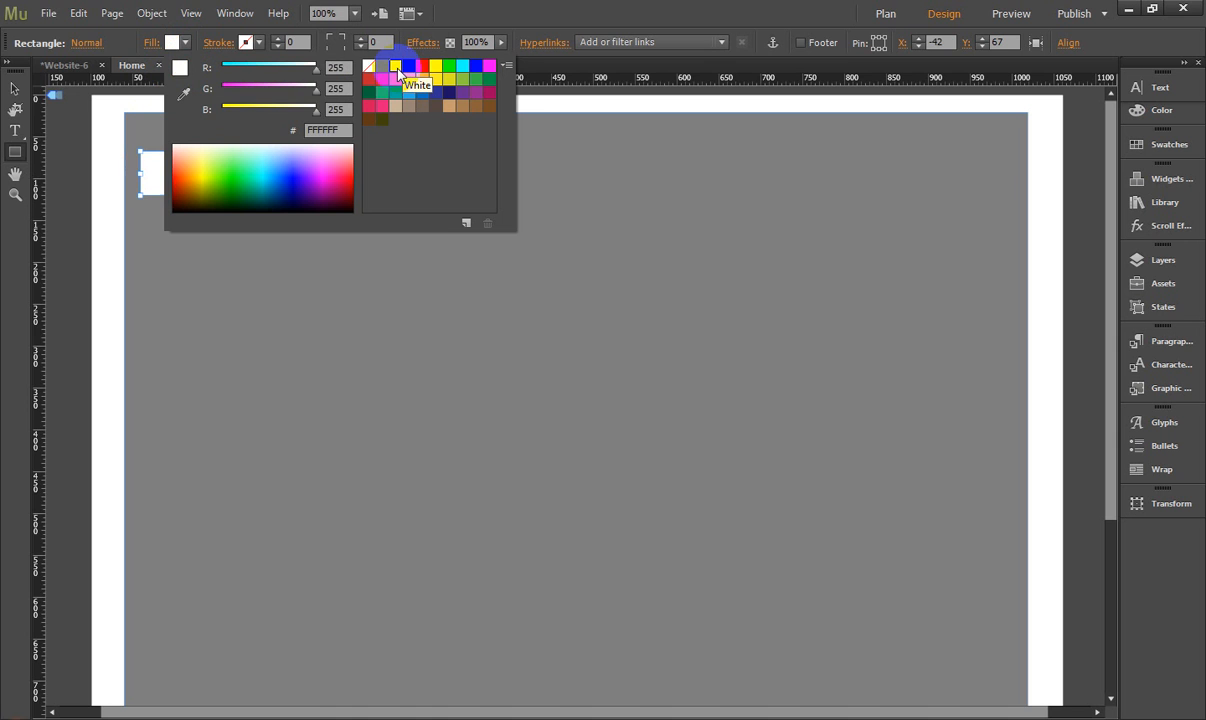
{"action": "left_click", "coordinate": [92, 106]}
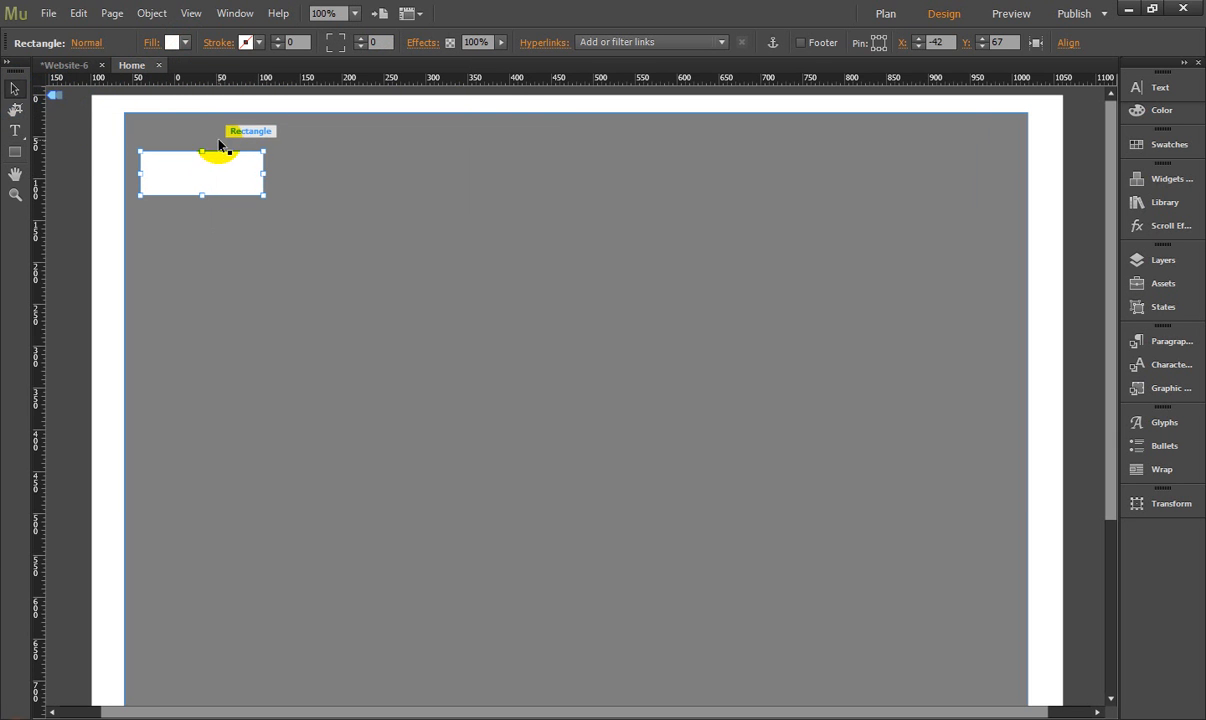
- Move the small white box up to about X -41, Y 41 and widen it slightly
{"action": "left_click", "coordinate": [281, 135]}
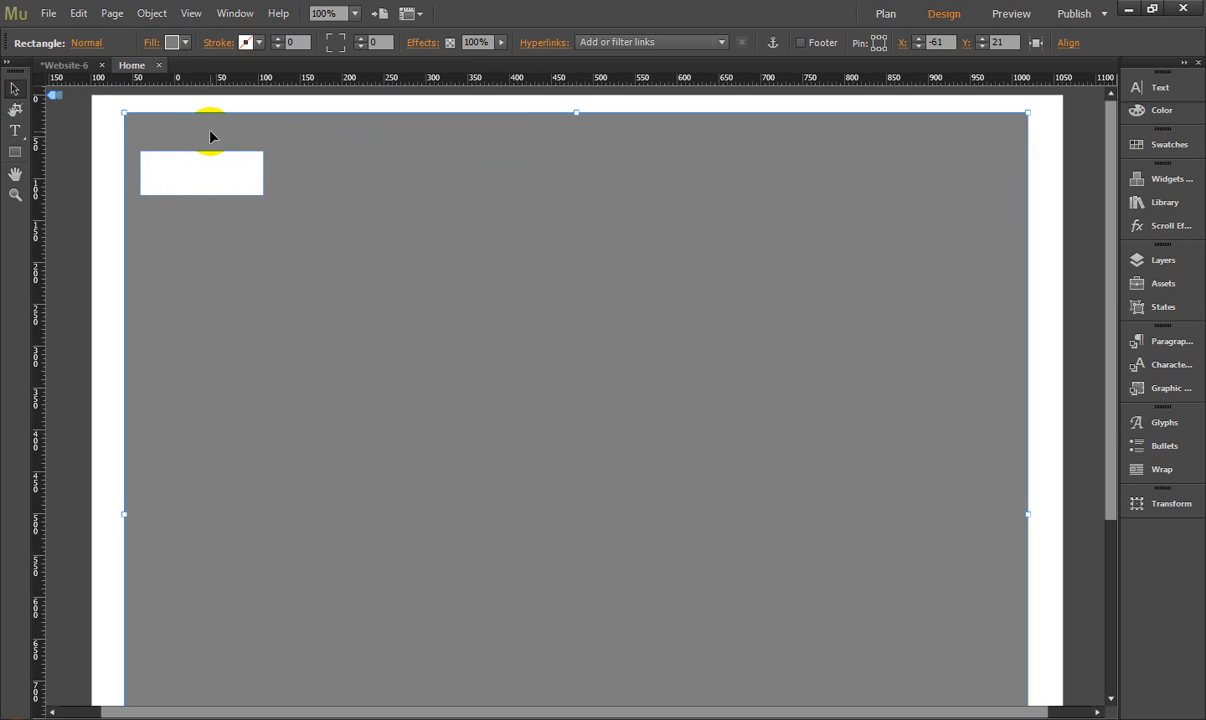
{"action": "left_click_drag", "start_coordinate": [194, 167], "coordinate": [280, 152]}
{"action": "left_click", "coordinate": [330, 140]}
{"action": "left_click", "coordinate": [215, 155]}
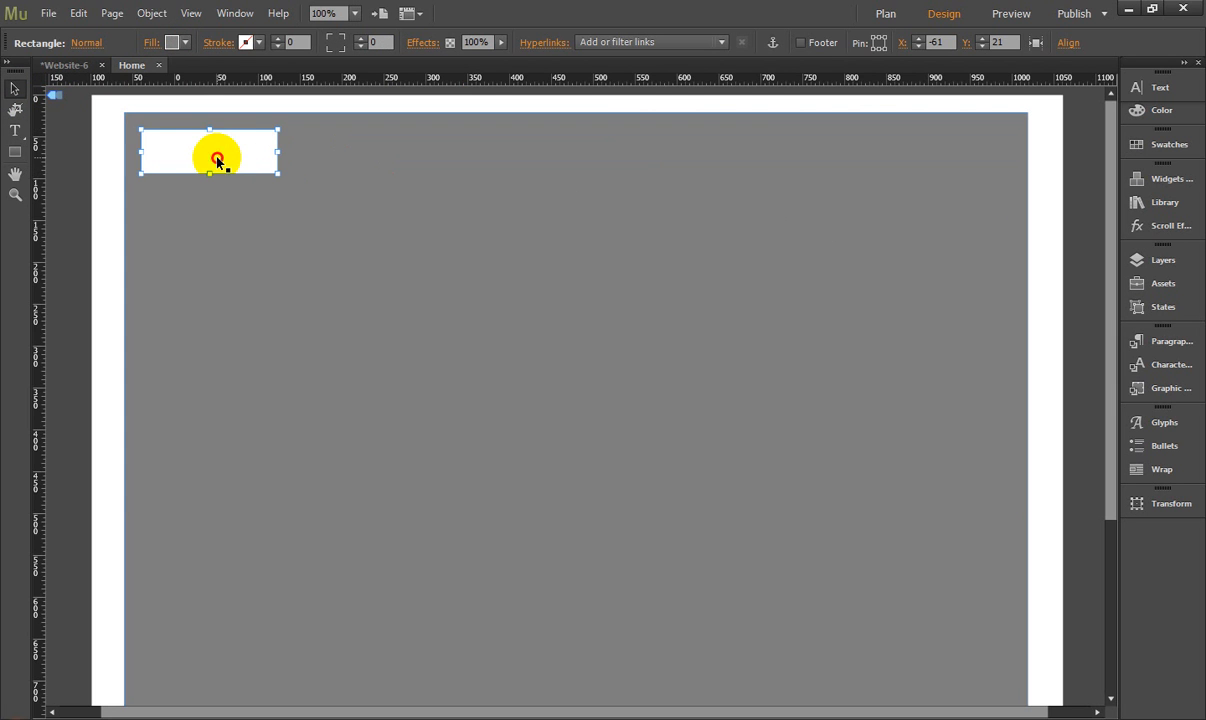
{"action": "left_click", "coordinate": [219, 157]}
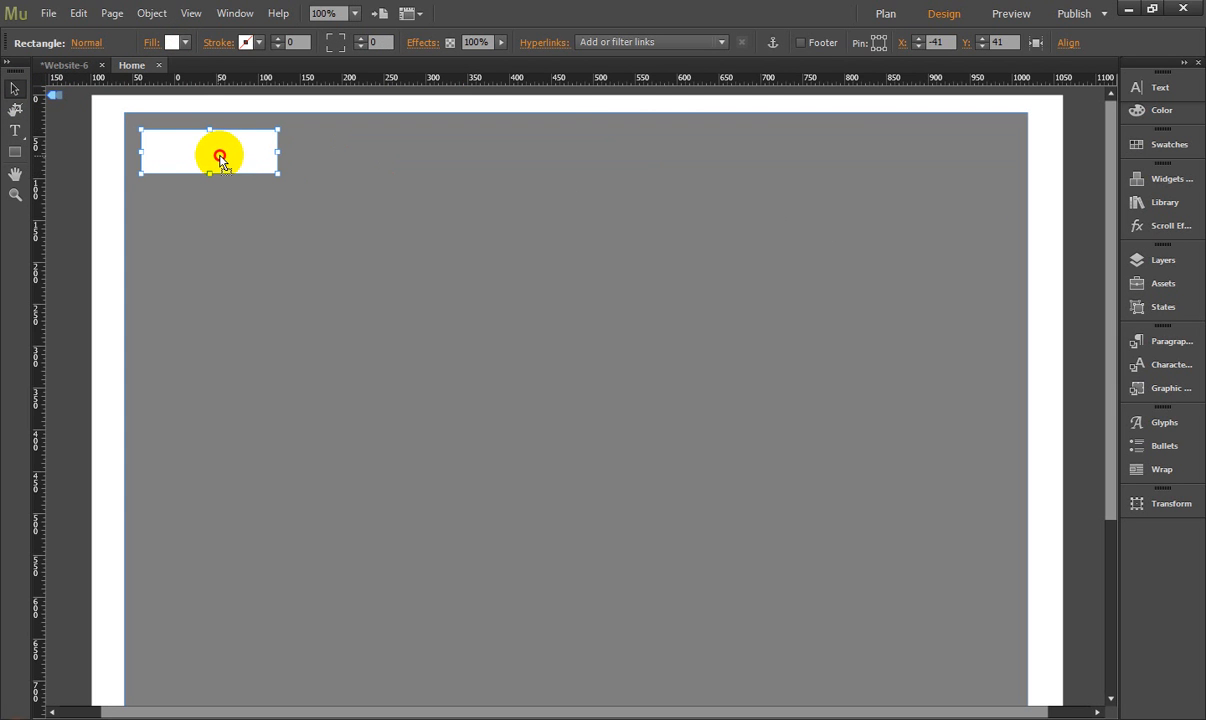
{"action": "left_click", "coordinate": [196, 156]}
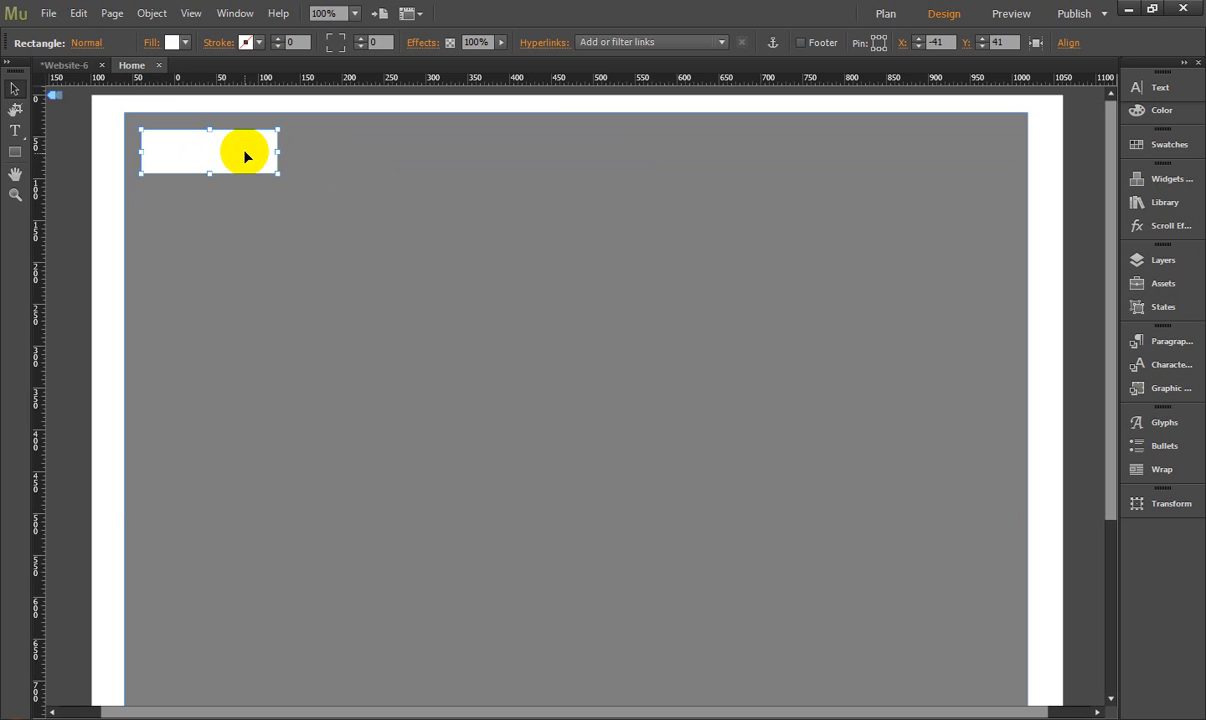
- Duplicate the small white box beside the original and resize the copy into a long header bar ending near the background's right edge
{"action": "left_click_drag", "start_coordinate": [232, 152], "coordinate": [1002, 157]}
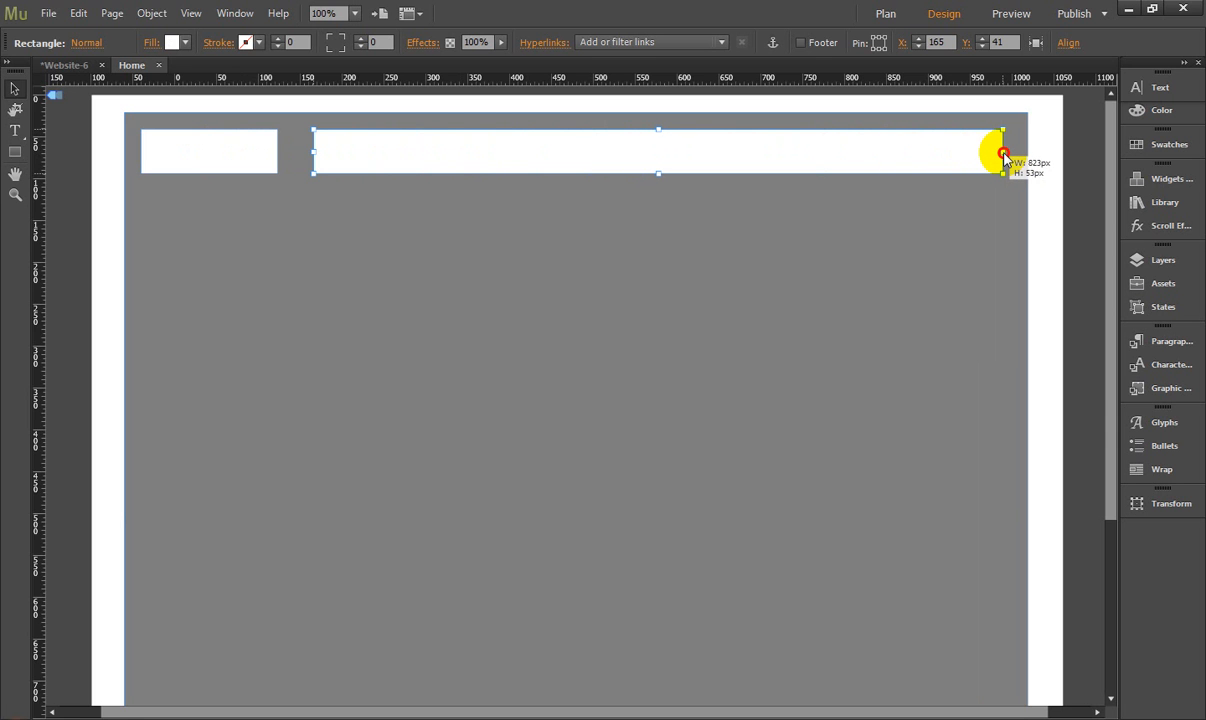
{"action": "left_click_drag", "start_coordinate": [1002, 157], "coordinate": [1006, 152]}
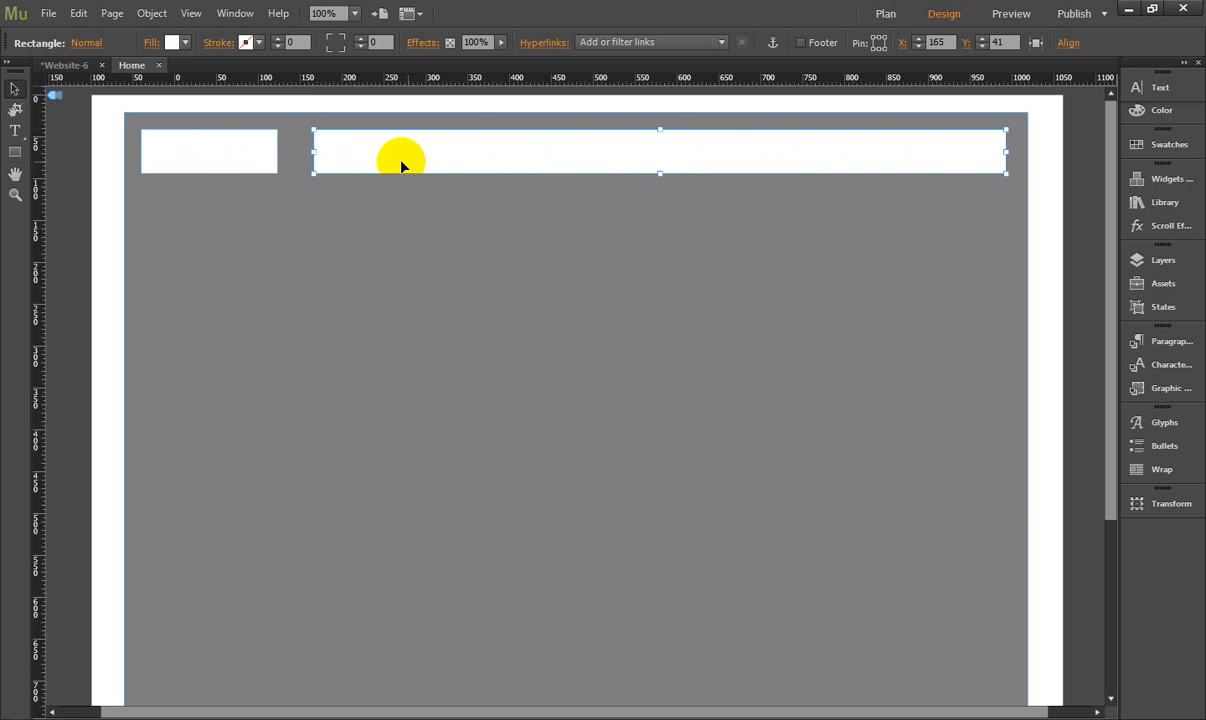
{"action": "left_click_drag", "start_coordinate": [313, 150], "coordinate": [371, 155]}
- Widen the small header box slightly and copy it below, enlarging the copy into a full-width block at about X -41, Y 122
{"action": "left_click", "coordinate": [232, 145]}
{"action": "left_click_drag", "start_coordinate": [277, 150], "coordinate": [1006, 250]}
{"action": "left_click", "coordinate": [263, 208]}
{"action": "left_click", "coordinate": [255, 165]}
{"action": "left_click_drag", "start_coordinate": [573, 241], "coordinate": [595, 383]}
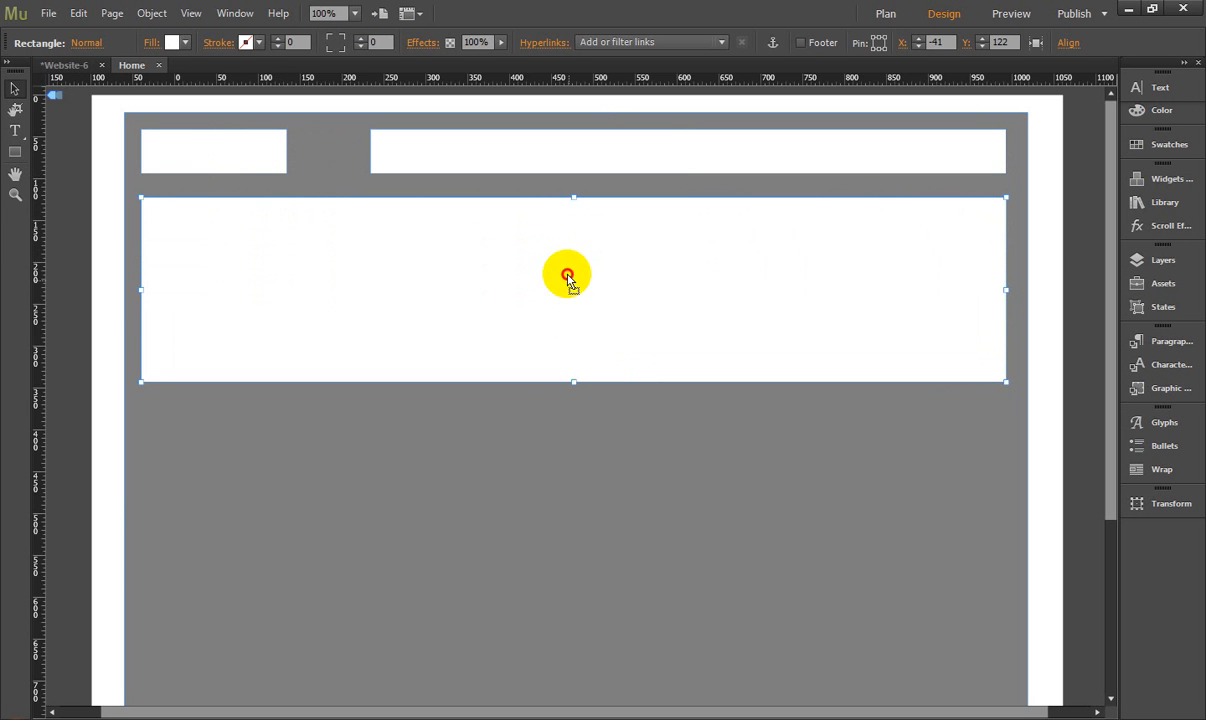
- Move the full-width block up to about Y 111 and extend its bottom edge to make it taller
{"action": "mouse_move", "coordinate": [564, 263]}
{"action": "left_mouse_down"}
{"action": "mouse_move", "coordinate": [562, 253]}
{"action": "mouse_move", "coordinate": [569, 272]}
{"action": "left_mouse_up"}
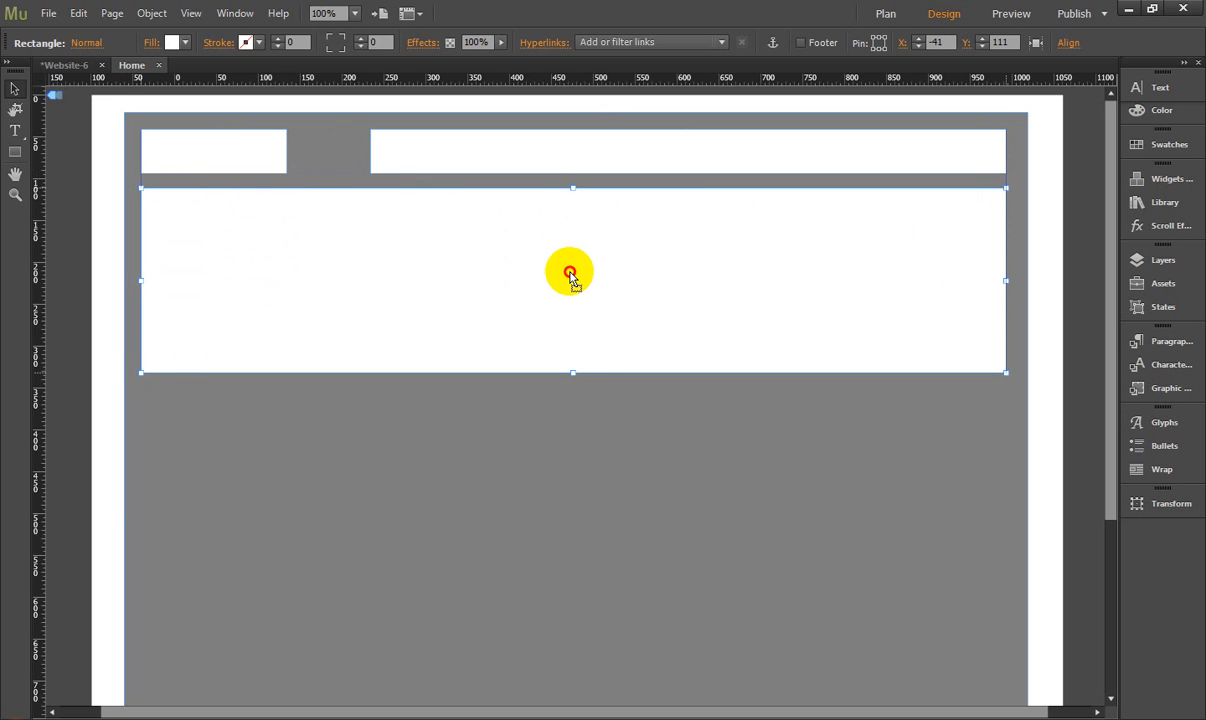
{"action": "left_click_drag", "start_coordinate": [573, 373], "coordinate": [578, 441]}
{"action": "left_click", "coordinate": [509, 469]}
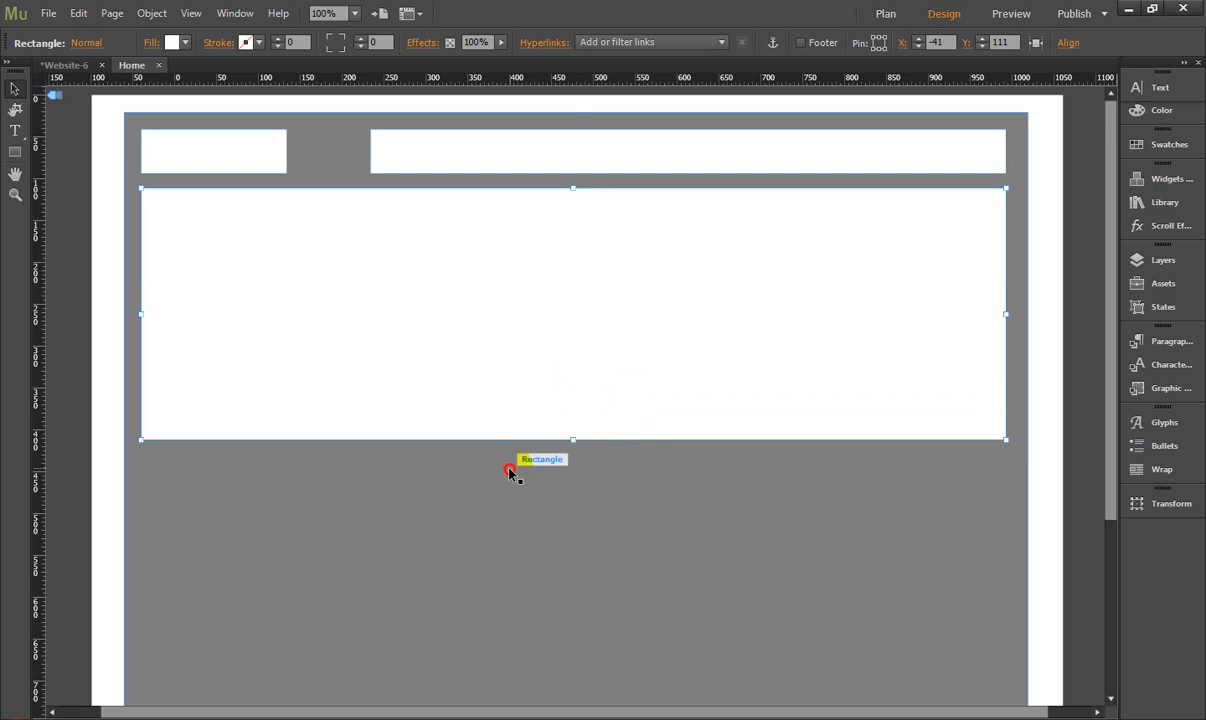
- Duplicate the full-width block directly below at about Y 425 and narrow the copy from its right side to form a left content box
{"action": "scroll", "coordinate": [509, 470], "scroll_direction": "down", "scroll_amount": 1}
{"action": "left_click", "coordinate": [507, 273]}
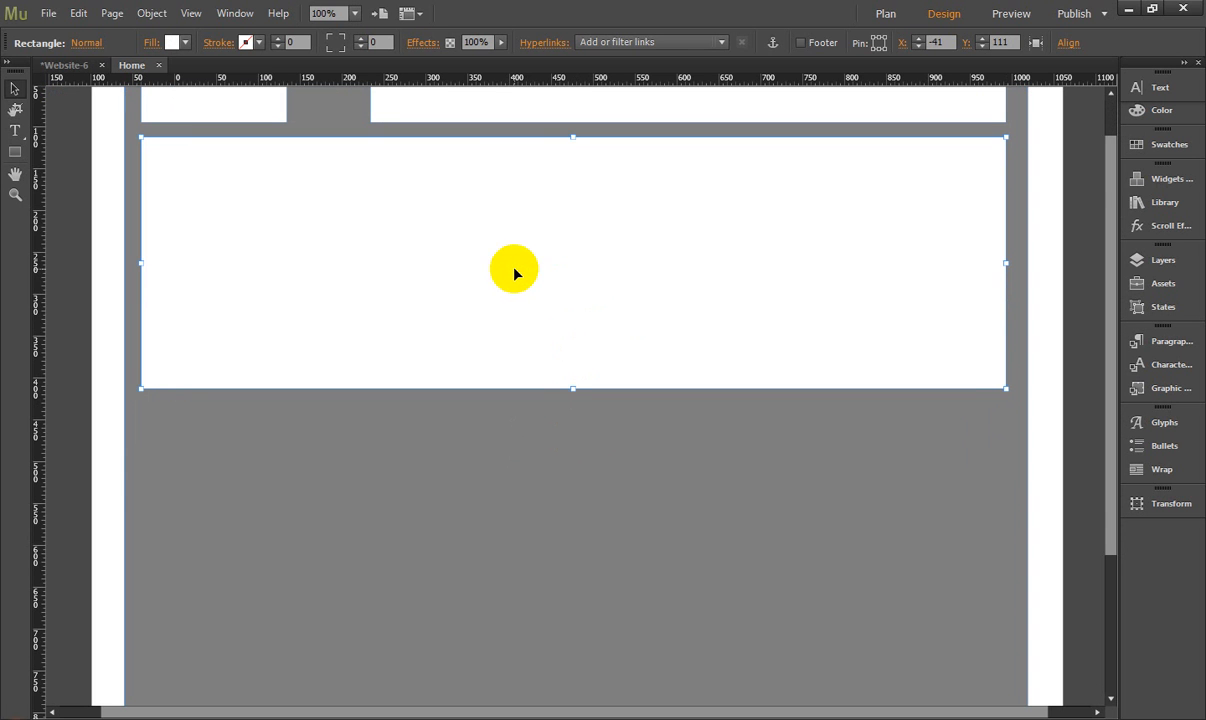
{"action": "left_click_drag", "start_coordinate": [514, 272], "coordinate": [536, 512]}
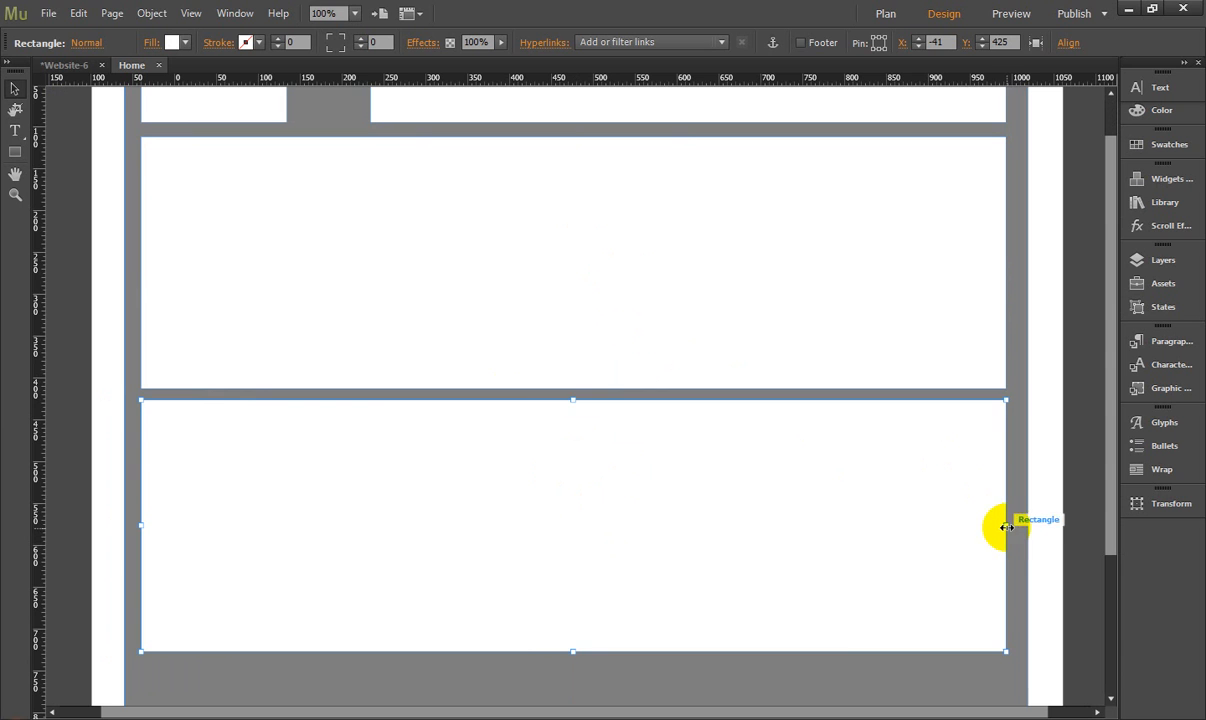
{"action": "left_click_drag", "start_coordinate": [1006, 527], "coordinate": [668, 541]}
{"action": "left_click", "coordinate": [730, 463]}
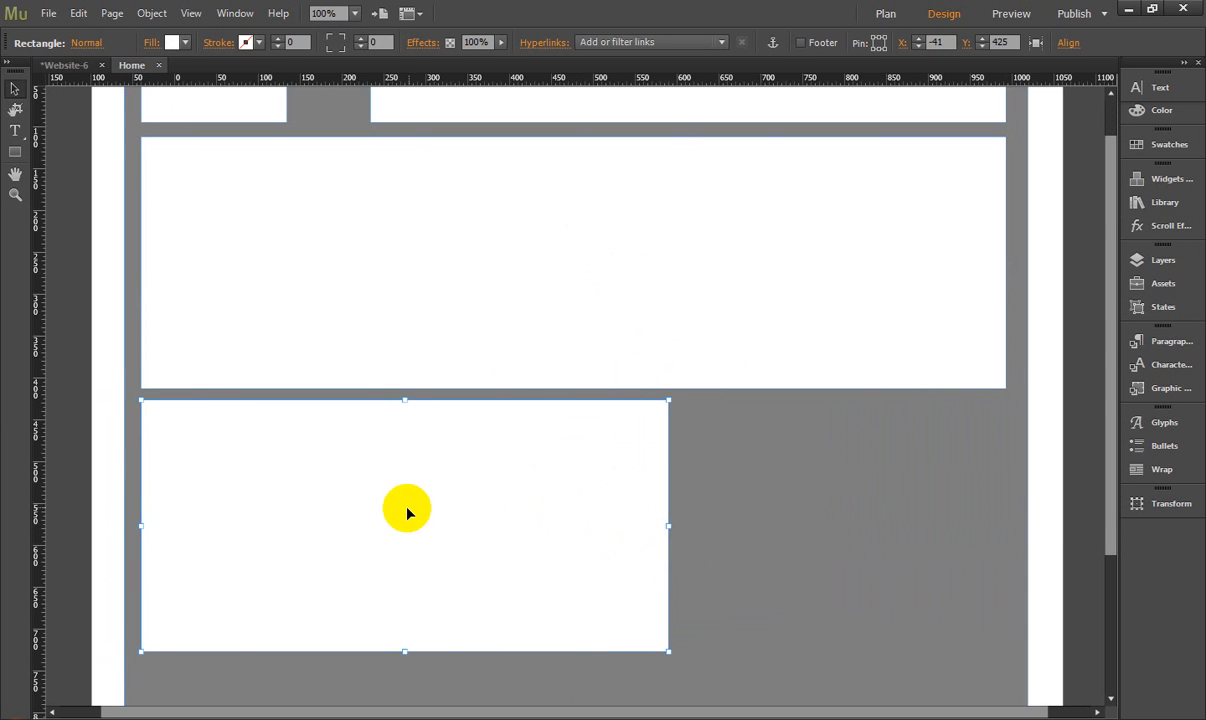
- Copy the left content box to its right and resize both boxes, leaving a narrow gap and starting the right column at about X 631
{"action": "left_click_drag", "start_coordinate": [404, 507], "coordinate": [740, 507]}
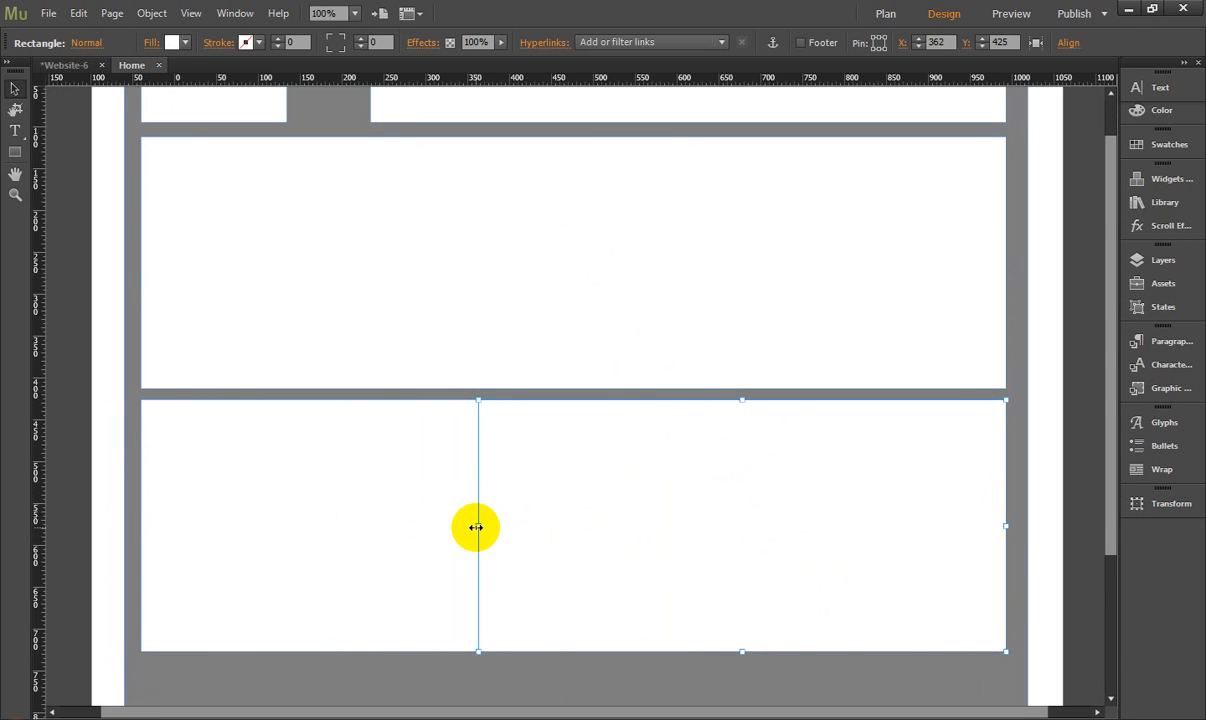
{"action": "left_click_drag", "start_coordinate": [476, 527], "coordinate": [686, 526]}
{"action": "left_click", "coordinate": [655, 525]}
{"action": "left_click", "coordinate": [732, 512]}
{"action": "scroll", "coordinate": [732, 505], "scroll_direction": "down", "scroll_amount": 3}
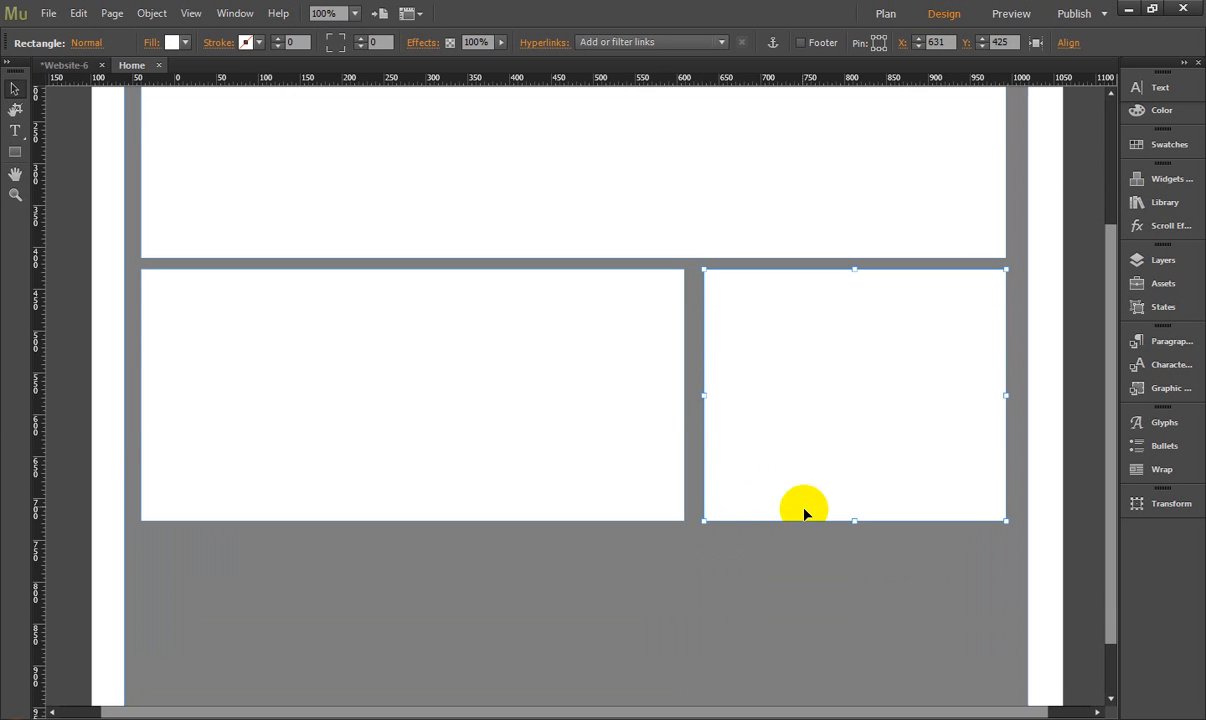
- Lengthen the right column and the grey background downward to make room for more content boxes
{"action": "mouse_move", "coordinate": [855, 521]}
{"action": "left_mouse_down"}
{"action": "mouse_move", "coordinate": [856, 708]}
{"action": "mouse_move", "coordinate": [856, 505]}
{"action": "left_mouse_up"}
{"action": "left_click", "coordinate": [538, 505]}
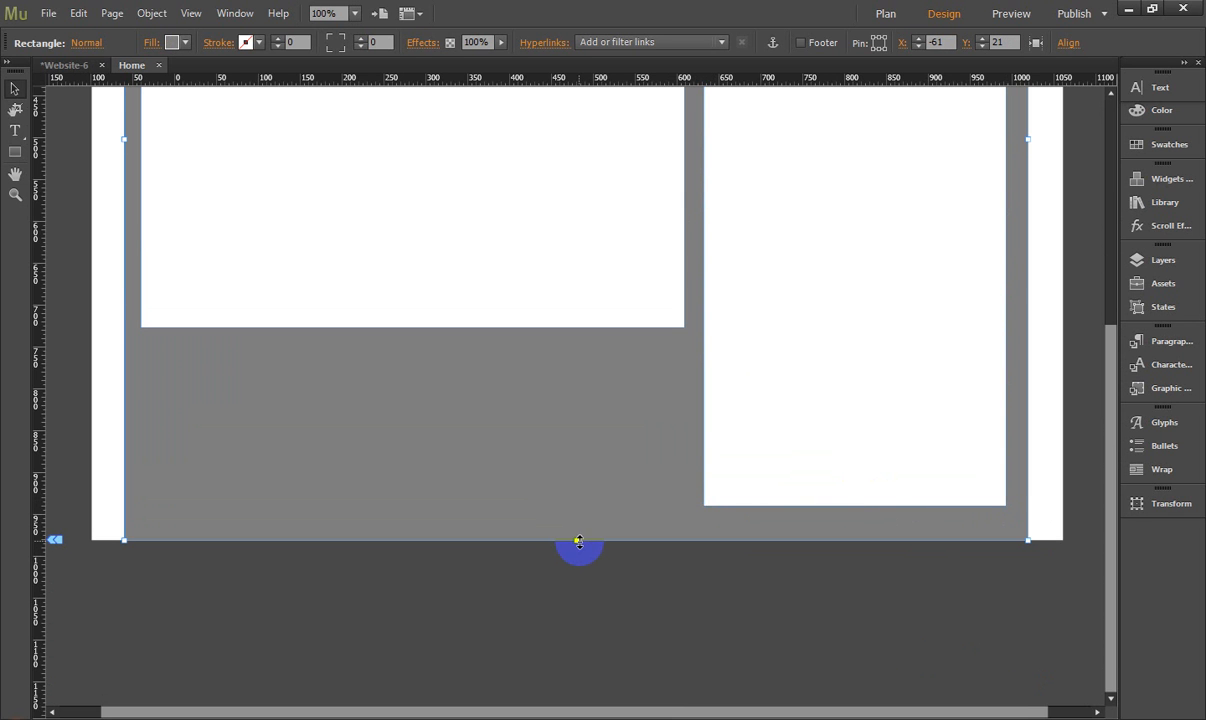
{"action": "left_click_drag", "start_coordinate": [578, 547], "coordinate": [578, 595]}
{"action": "scroll", "coordinate": [603, 510], "scroll_direction": "up", "scroll_amount": 5}
{"action": "left_click", "coordinate": [778, 317]}
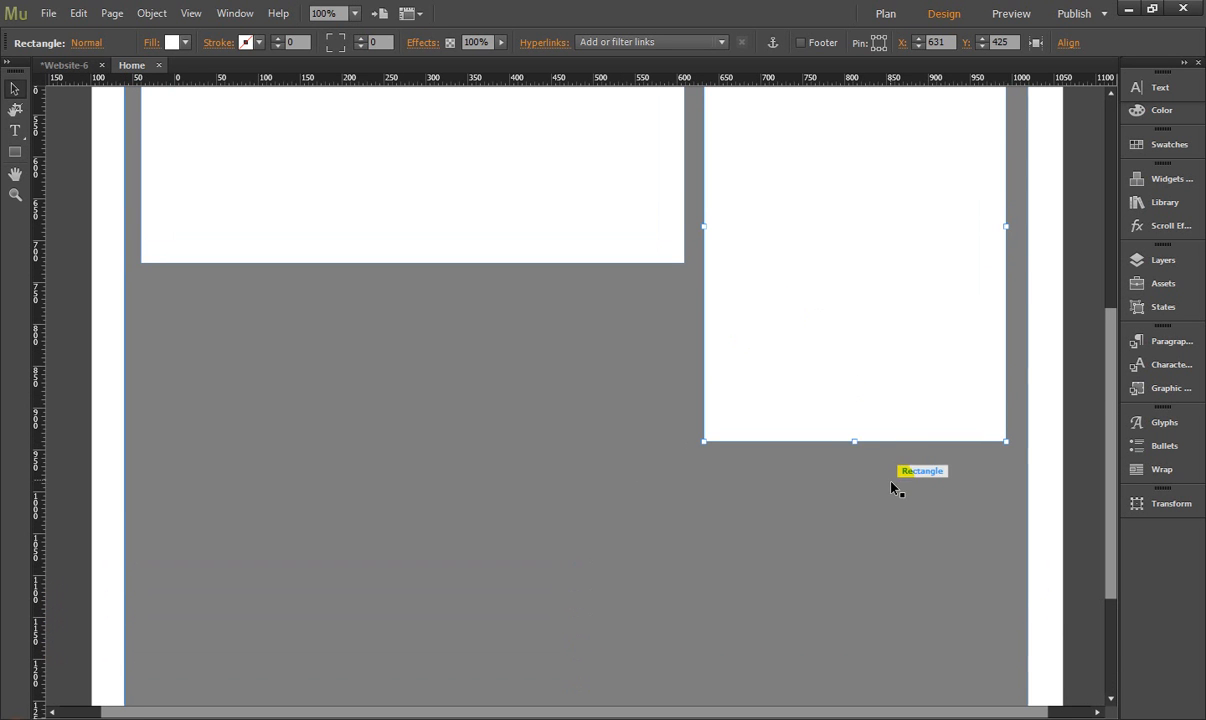
{"action": "left_click_drag", "start_coordinate": [849, 449], "coordinate": [855, 663]}
- Place two copies of the left content box stacked beneath it with narrow gaps between them
{"action": "left_click", "coordinate": [396, 197]}
{"action": "scroll", "coordinate": [425, 331], "scroll_direction": "up", "scroll_amount": 4}
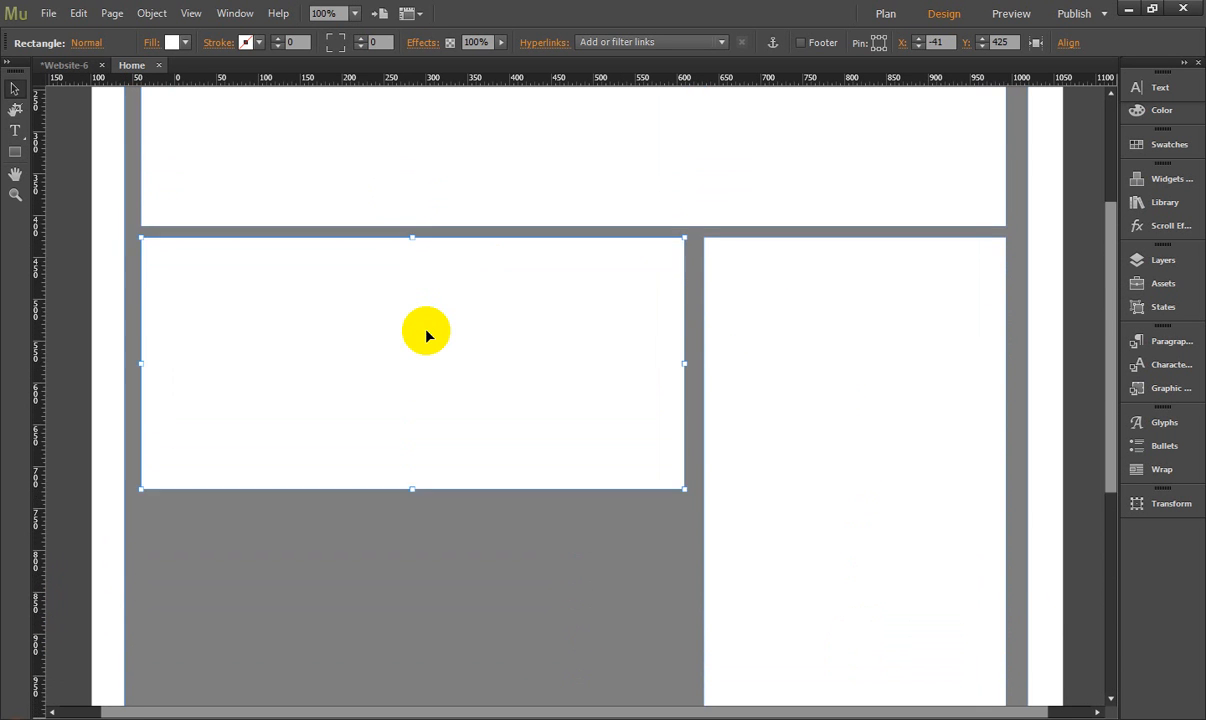
{"action": "scroll", "coordinate": [425, 331], "scroll_direction": "down", "scroll_amount": 1}
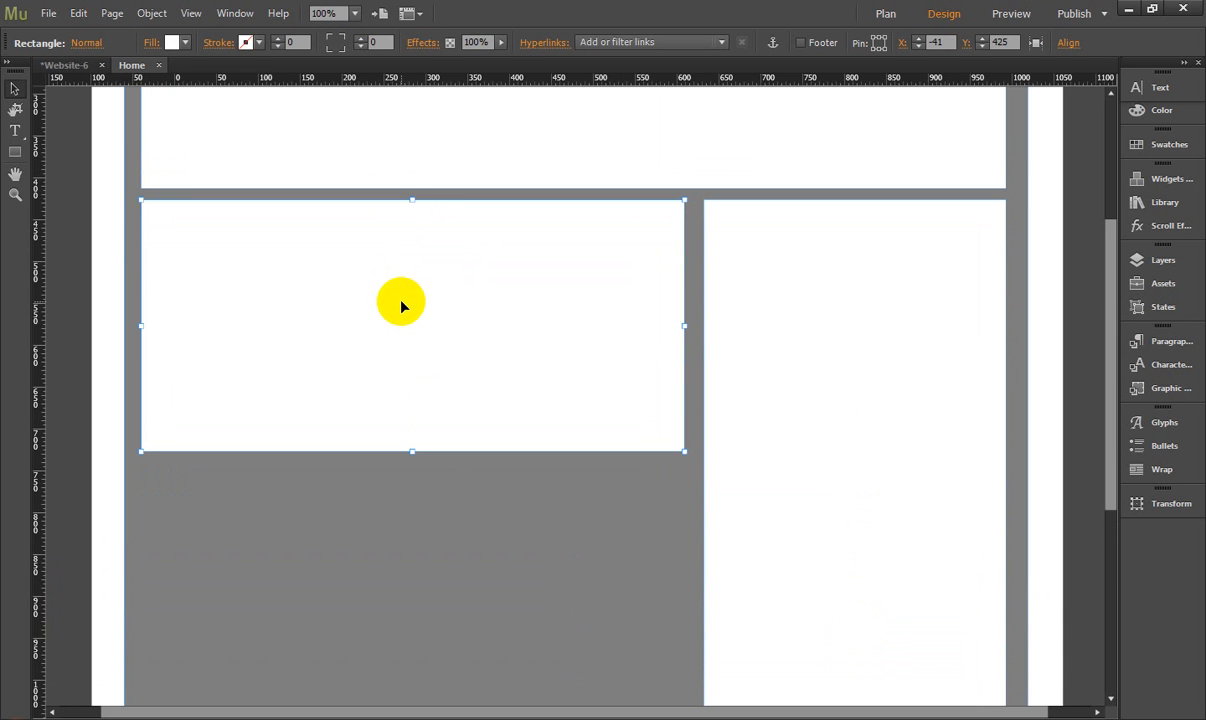
{"action": "left_click_drag", "start_coordinate": [400, 306], "coordinate": [421, 588]}
{"action": "scroll", "coordinate": [412, 569], "scroll_direction": "down", "scroll_amount": 4}
{"action": "scroll", "coordinate": [447, 573], "scroll_direction": "down", "scroll_amount": 3}
- Extend the right column level with the bottom of the lowest left box and lengthen the grey background further down
{"action": "left_click", "coordinate": [826, 456]}
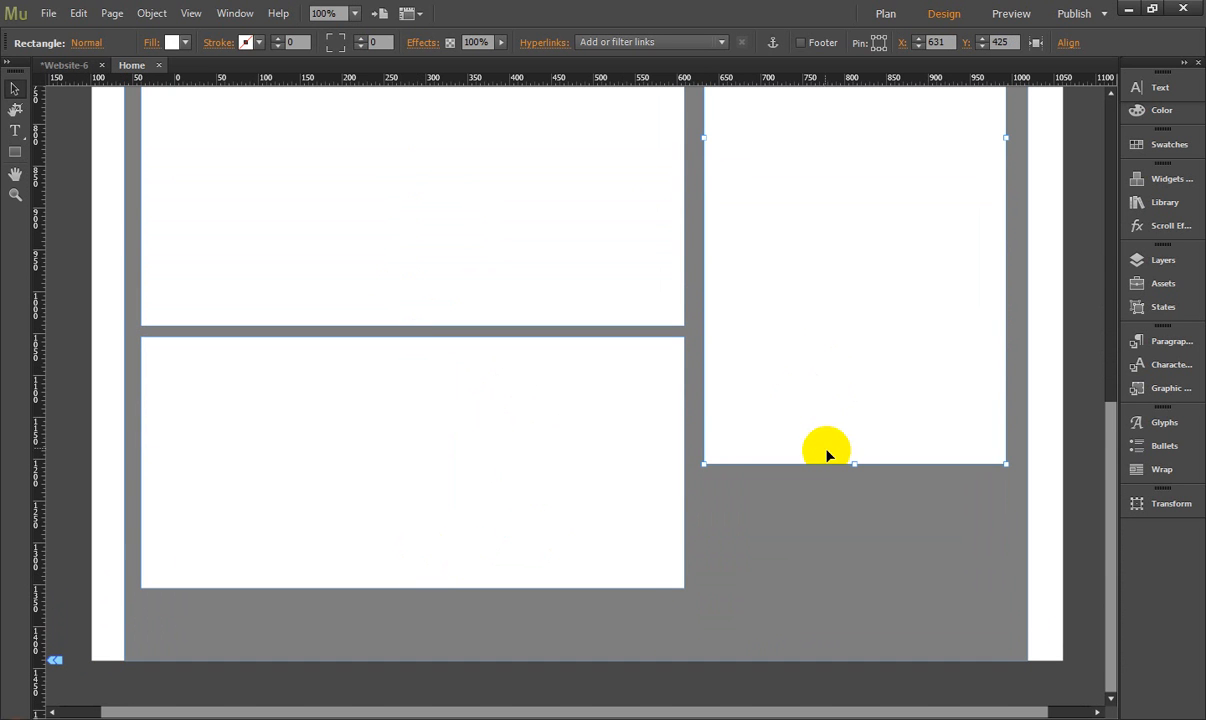
{"action": "left_click_drag", "start_coordinate": [853, 465], "coordinate": [857, 589]}
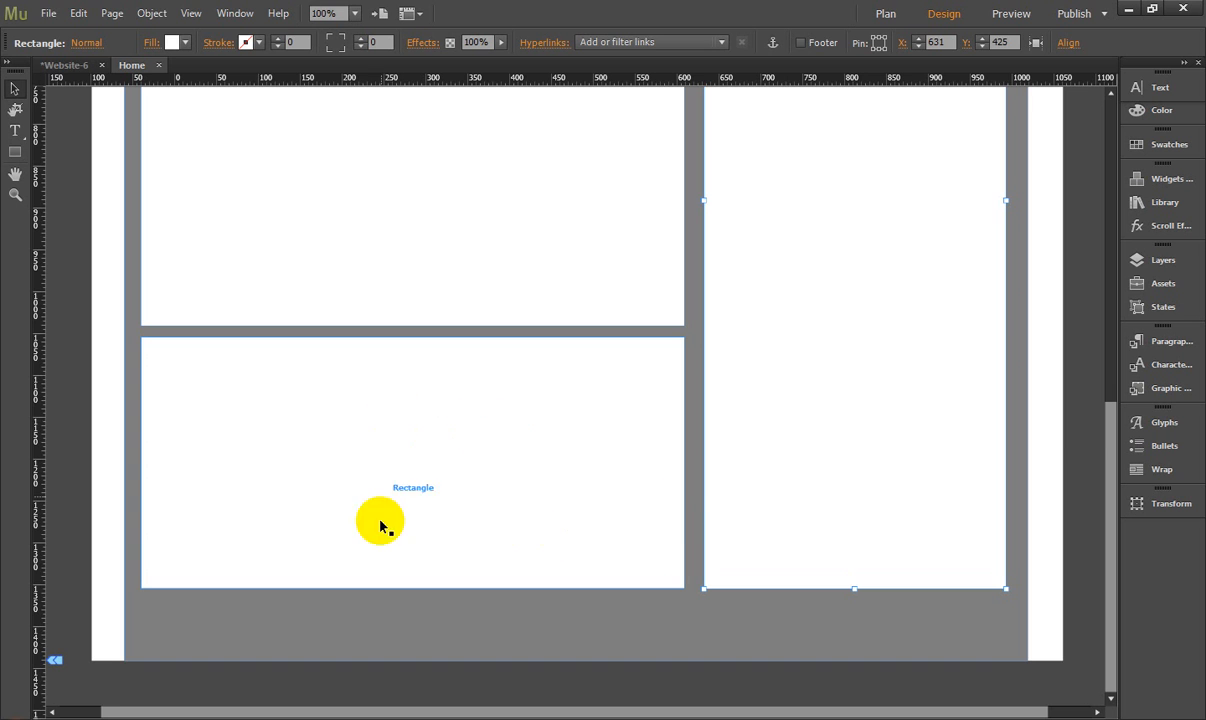
{"action": "left_click", "coordinate": [398, 658]}
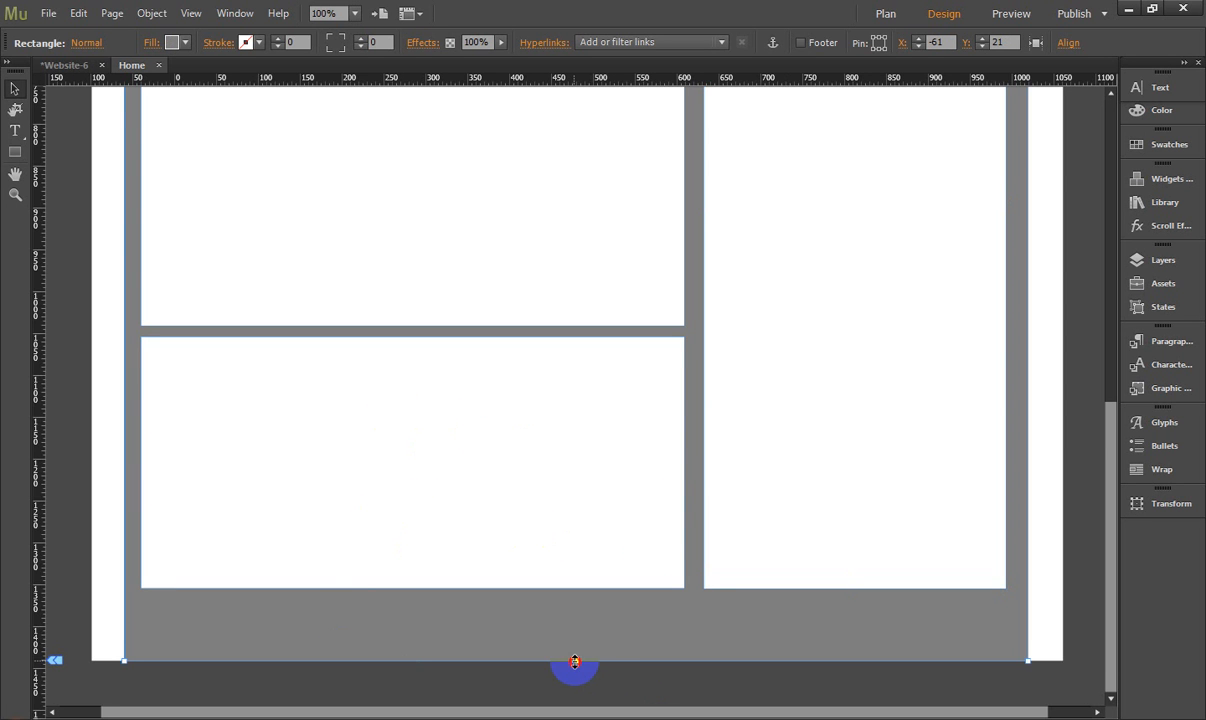
{"action": "mouse_move", "coordinate": [574, 661]}
{"action": "left_mouse_down"}
{"action": "mouse_move", "coordinate": [593, 660]}
{"action": "mouse_move", "coordinate": [590, 650]}
{"action": "left_mouse_up"}
- Duplicate the lowest left box beneath itself at about X -41, Y 1369 and stretch the copy across both columns
{"action": "left_click_drag", "start_coordinate": [482, 291], "coordinate": [452, 420]}
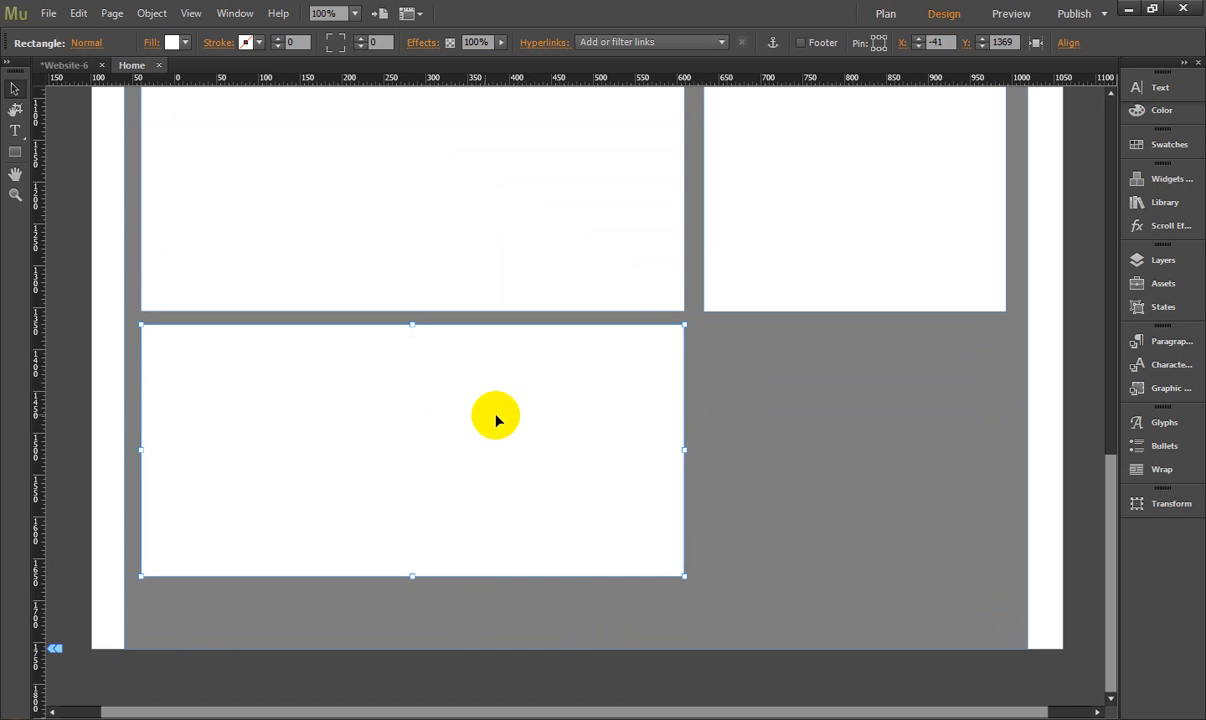
{"action": "left_click", "coordinate": [688, 456]}
{"action": "left_click", "coordinate": [673, 457]}
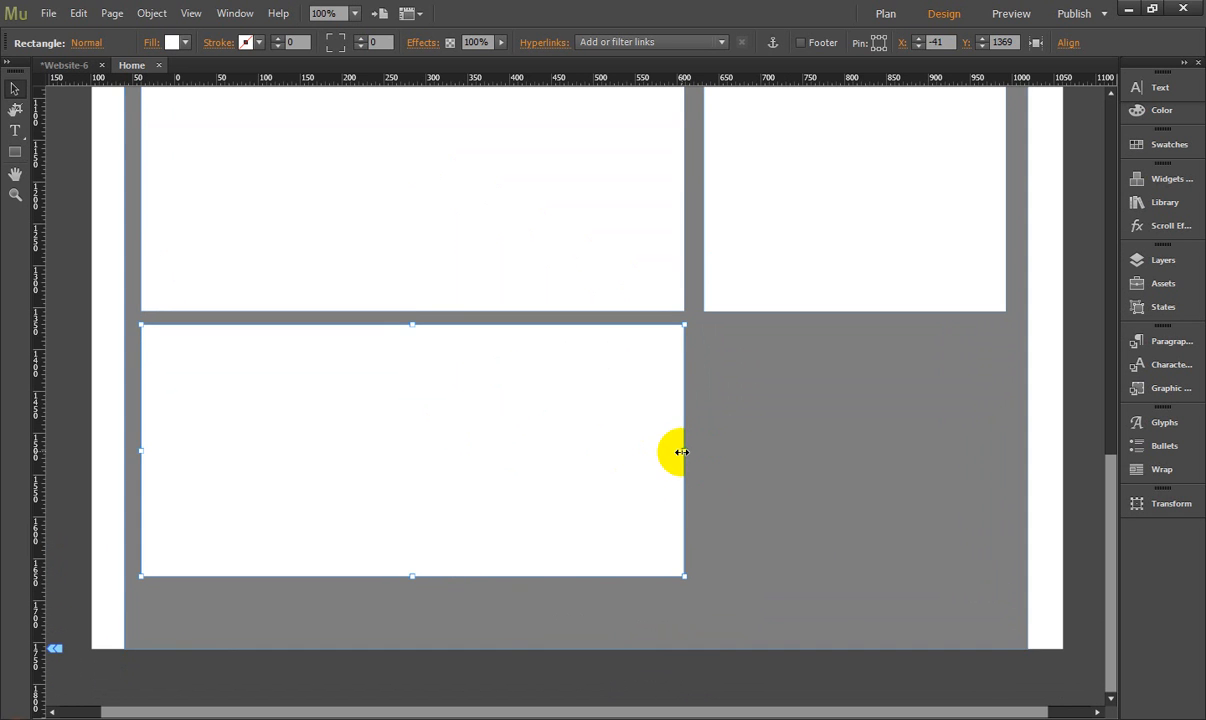
{"action": "left_click_drag", "start_coordinate": [681, 452], "coordinate": [1008, 480]}
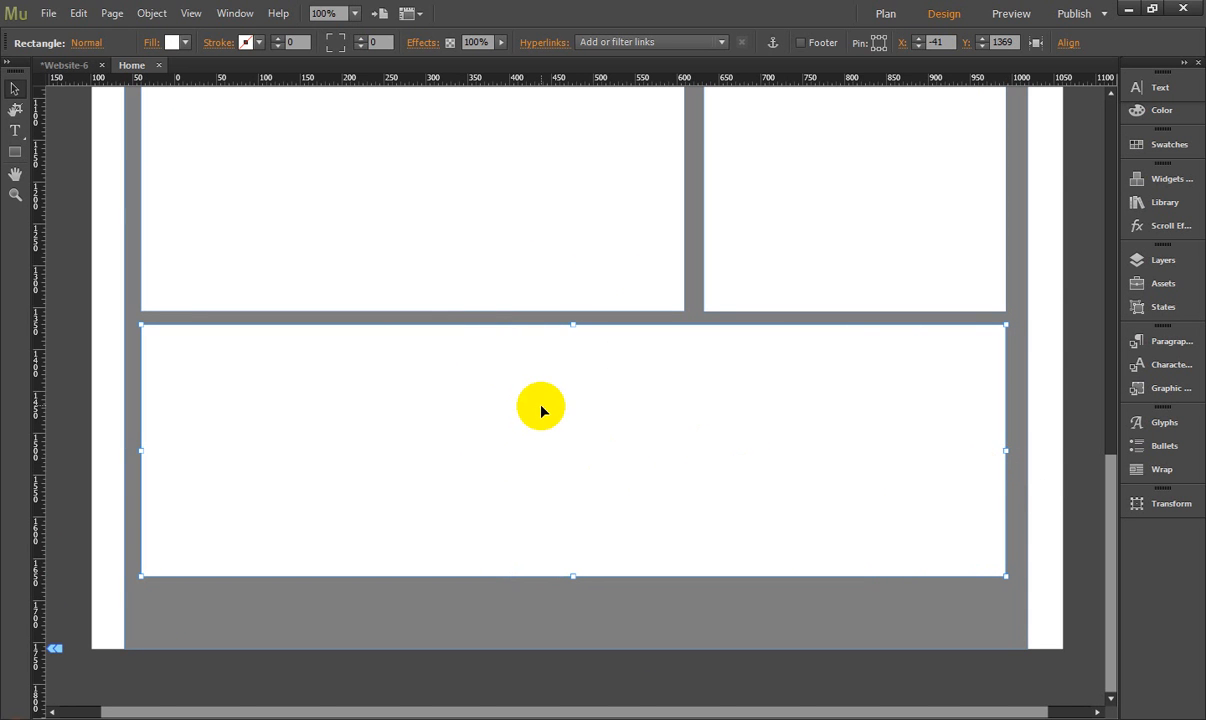
- Duplicate the full-width block directly beneath itself at about X -41, Y 1671 and shorten the copy to a thin footer strip
{"action": "left_click_drag", "start_coordinate": [493, 391], "coordinate": [498, 628]}
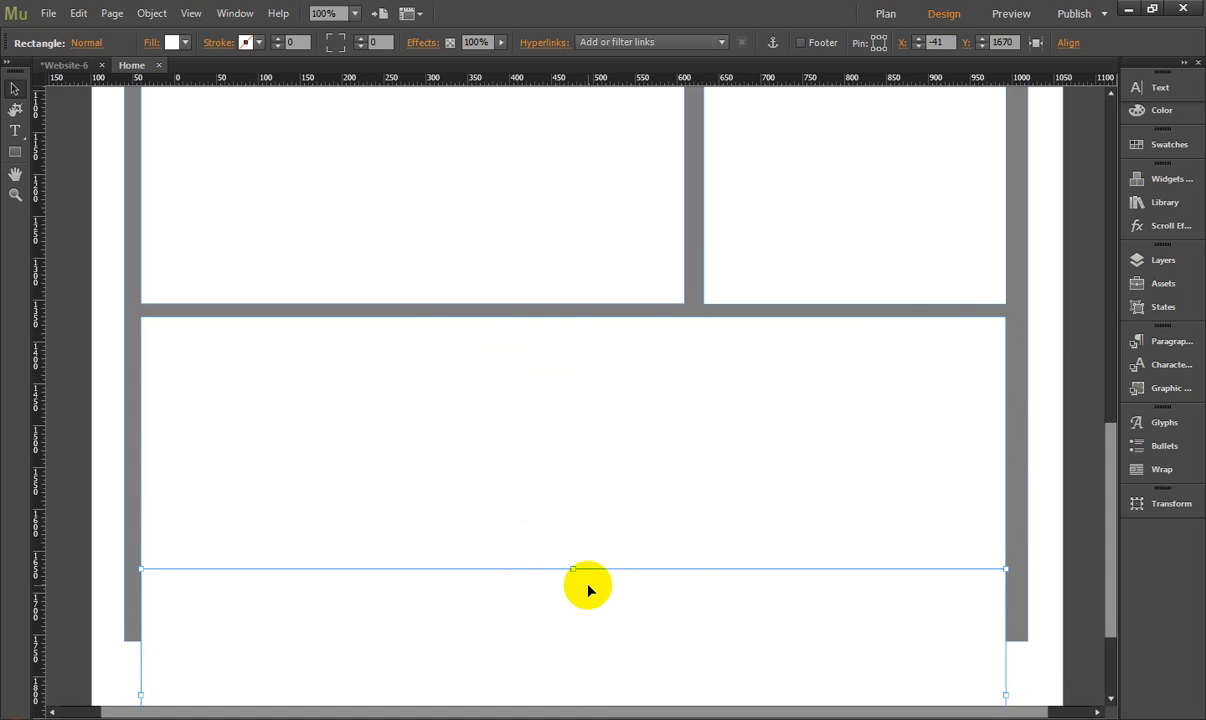
{"action": "scroll", "coordinate": [587, 592], "scroll_direction": "down", "scroll_amount": 3}
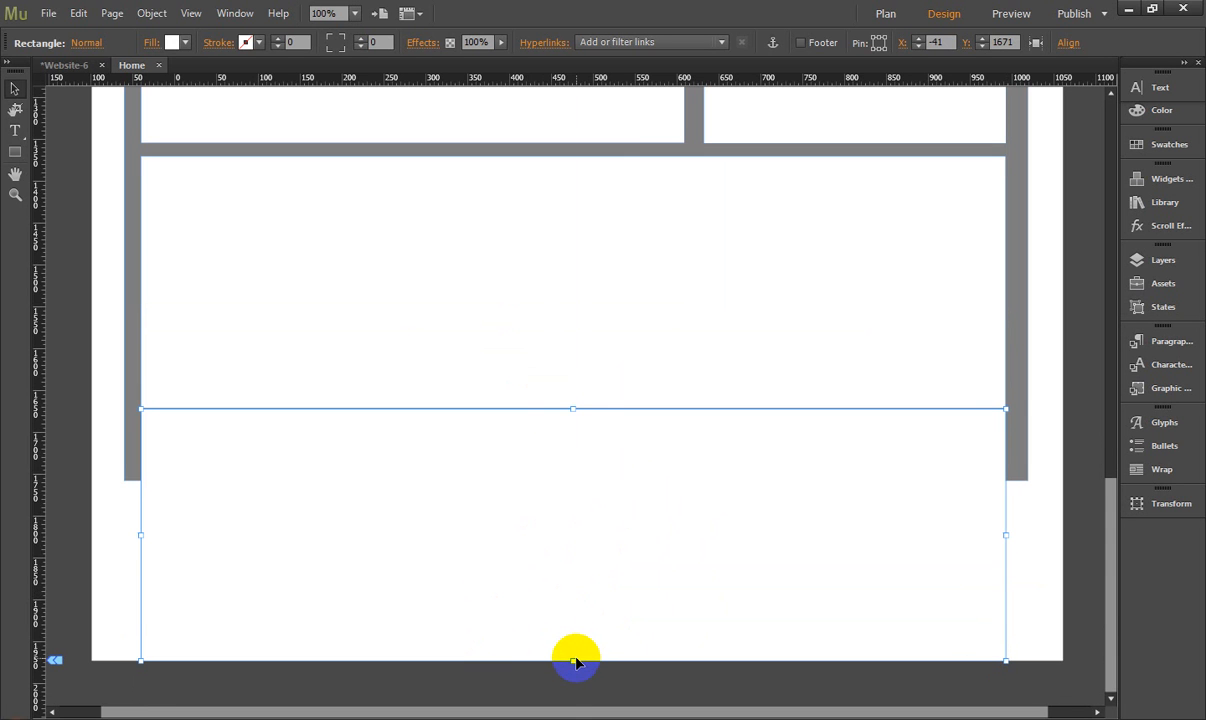
{"action": "left_click_drag", "start_coordinate": [573, 660], "coordinate": [578, 472]}
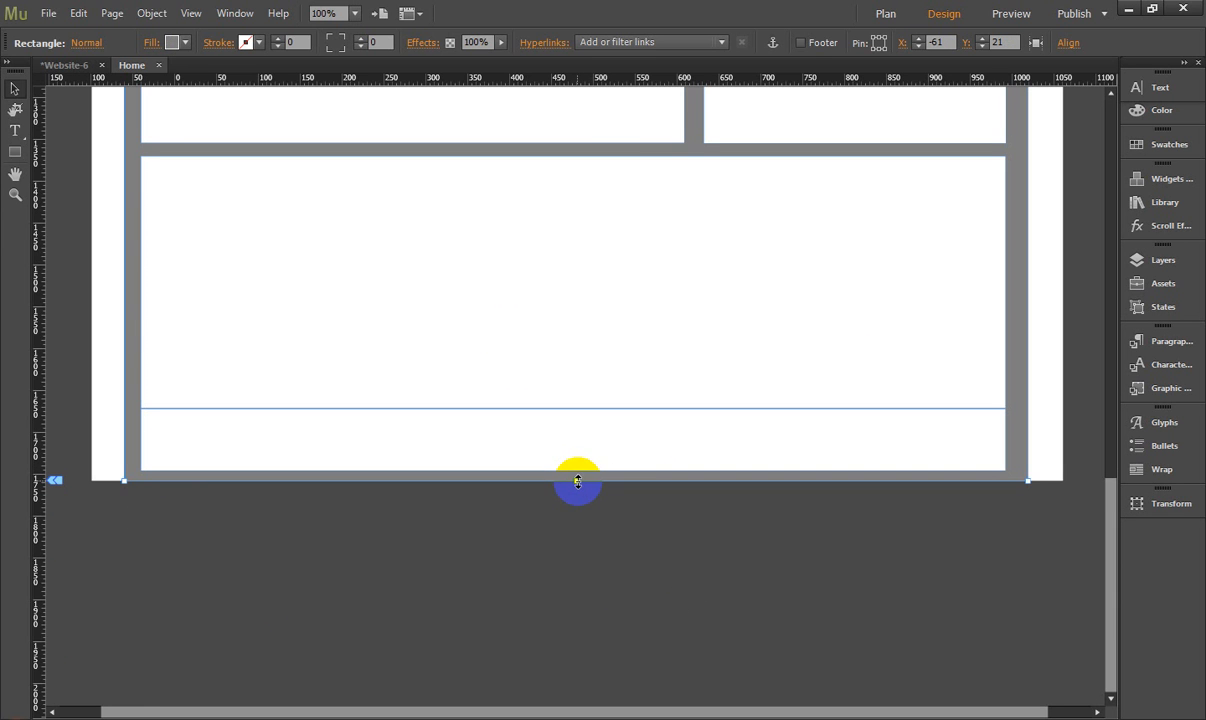
- Lengthen the grey background slightly downward to leave a wider margin below the footer strip
{"action": "left_click_drag", "start_coordinate": [577, 481], "coordinate": [578, 496]}
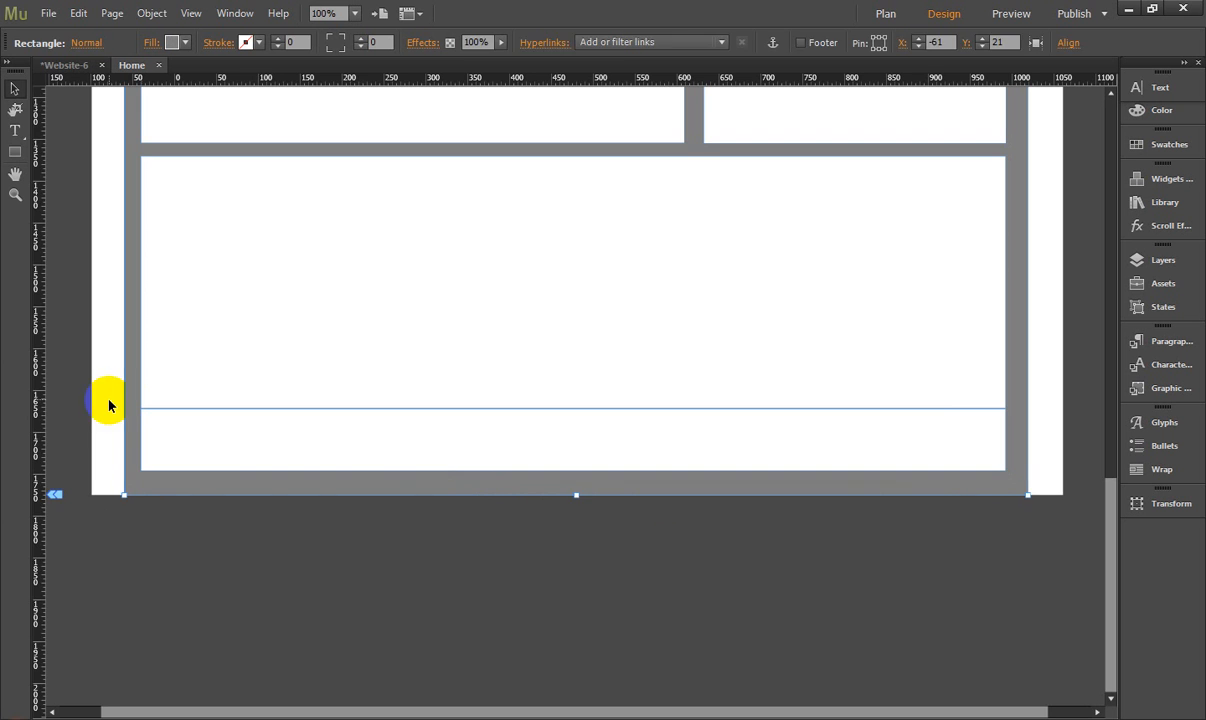
{"action": "left_click", "coordinate": [166, 606]}
- Review the lower full-width blocks and both content columns from the bottom of the page upward
{"action": "scroll", "coordinate": [649, 552], "scroll_direction": "up", "scroll_amount": 9}
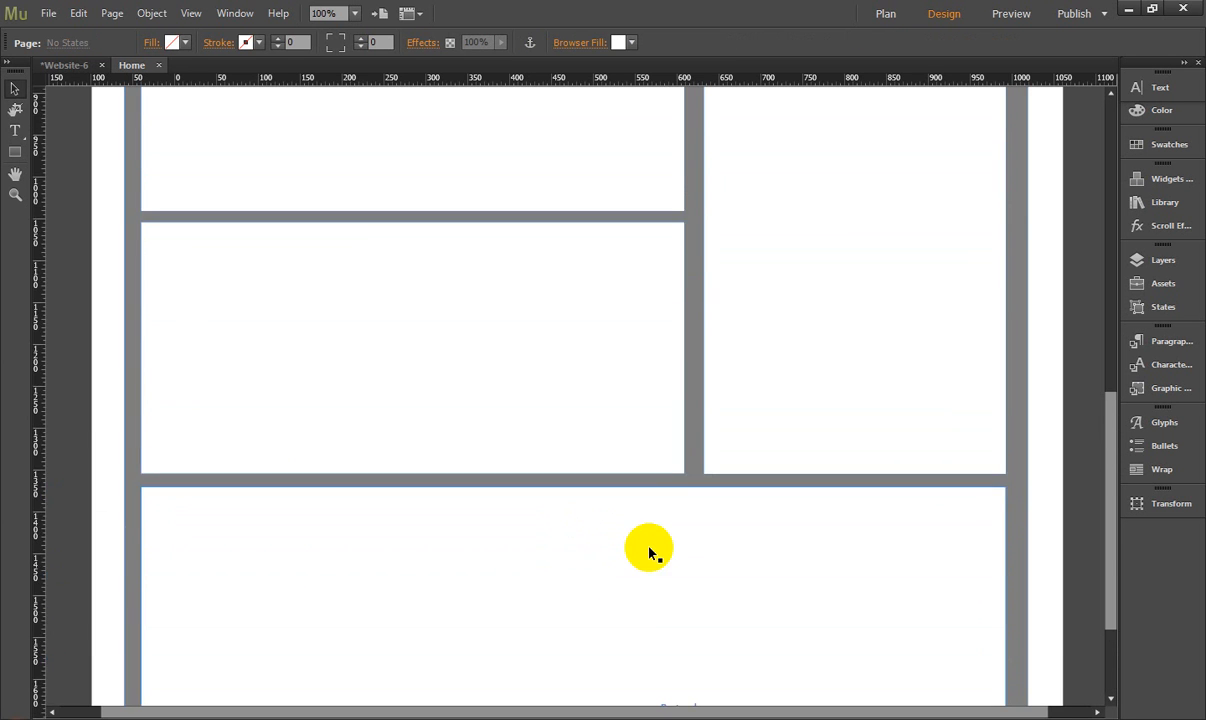
{"action": "scroll", "coordinate": [630, 518], "scroll_direction": "down", "scroll_amount": 8}
{"action": "left_click", "coordinate": [636, 516]}
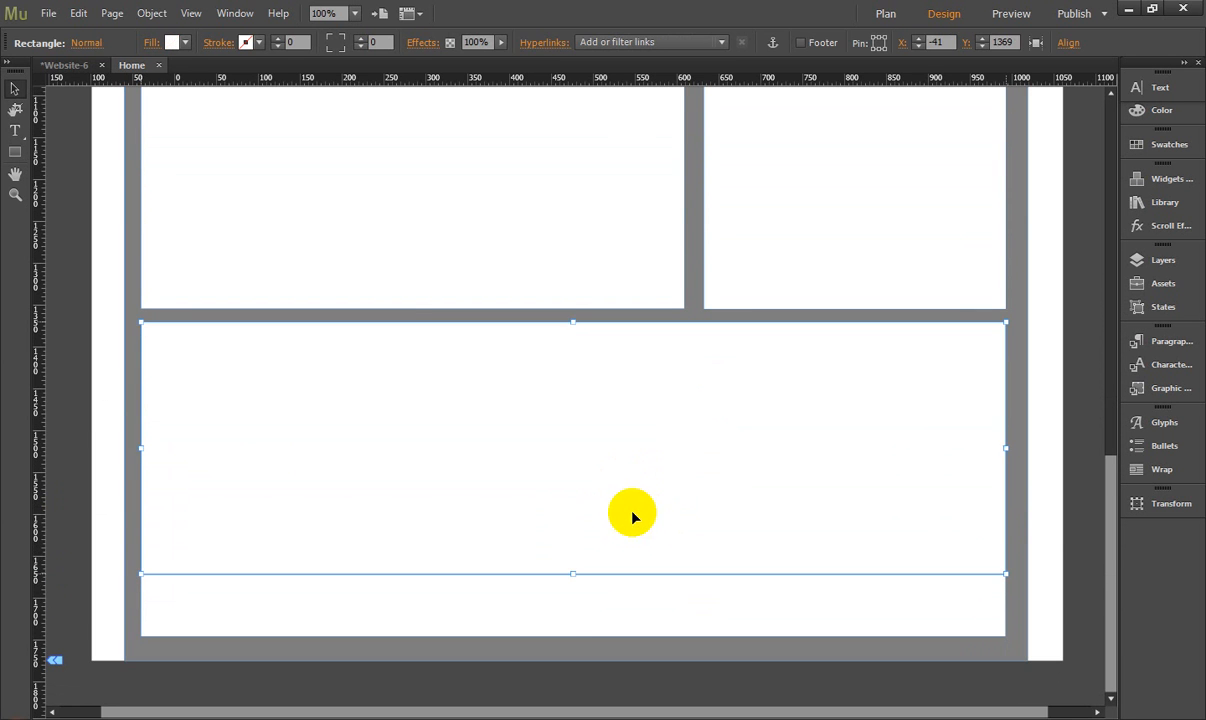
{"action": "left_click", "coordinate": [622, 606]}
{"action": "left_click", "coordinate": [235, 237]}
{"action": "left_click", "coordinate": [780, 230]}
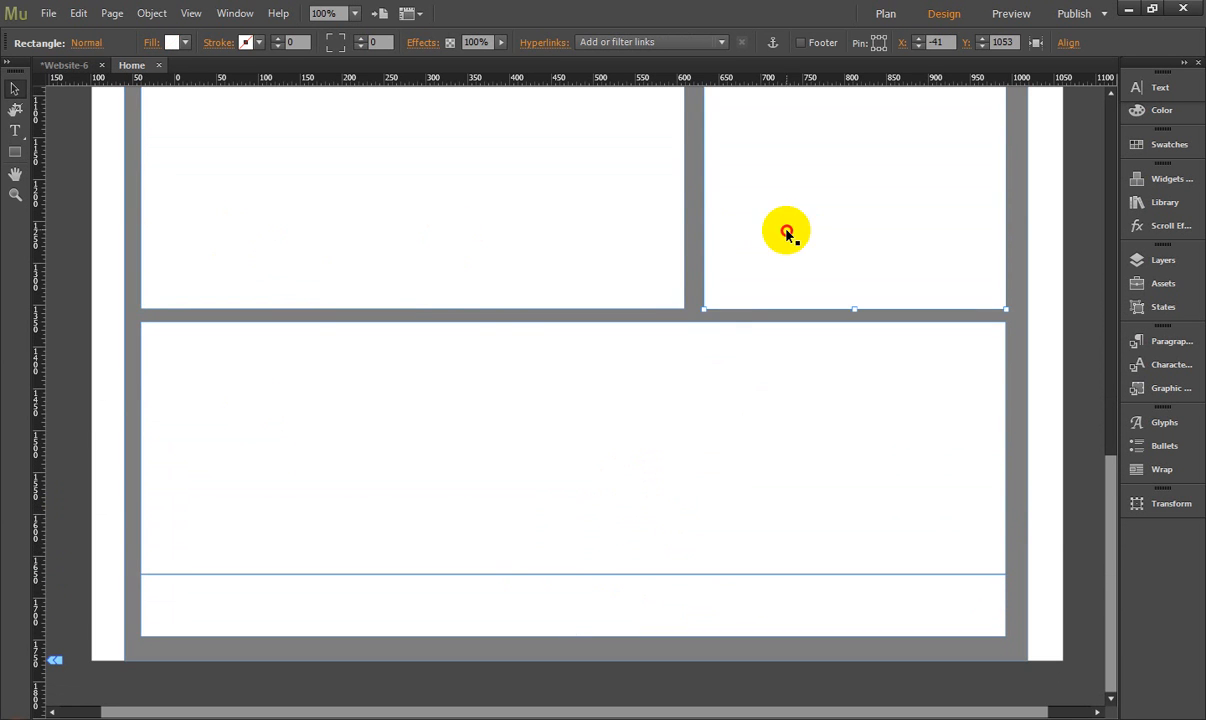
{"action": "scroll", "coordinate": [565, 415], "scroll_direction": "up", "scroll_amount": 7}
{"action": "scroll", "coordinate": [564, 420], "scroll_direction": "up", "scroll_amount": 5}
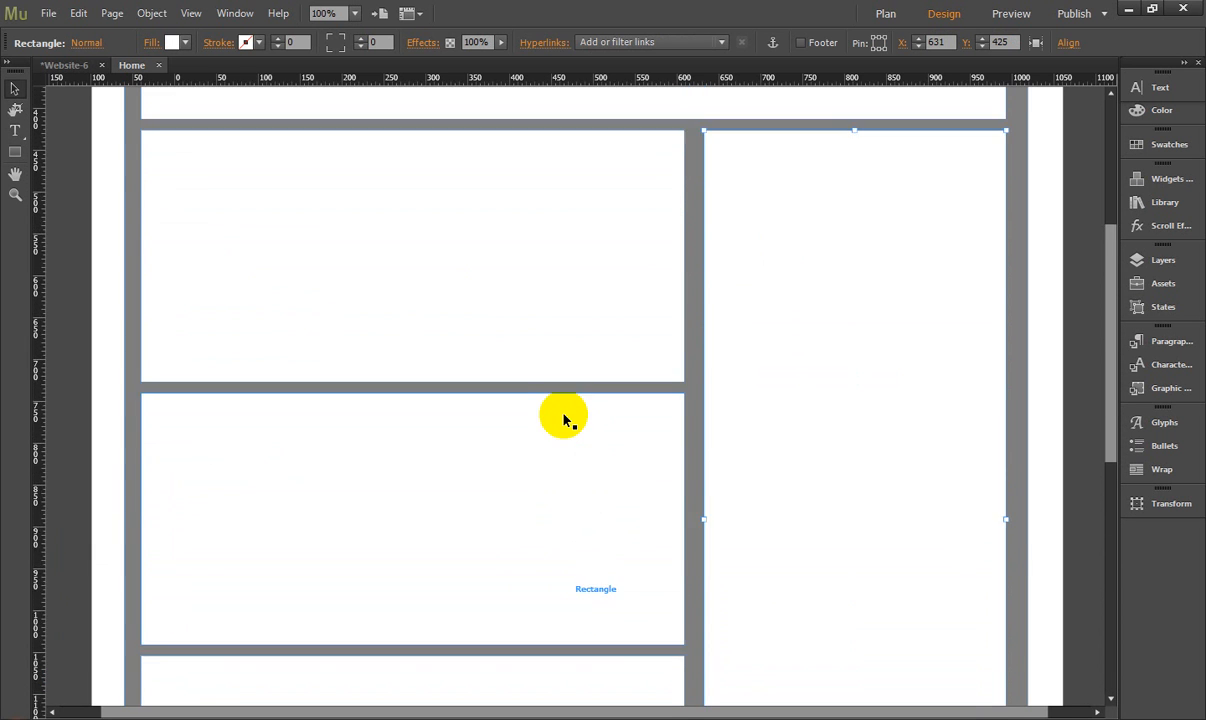
- Widen the small header box slightly toward the long header box
{"action": "left_click", "coordinate": [237, 145]}
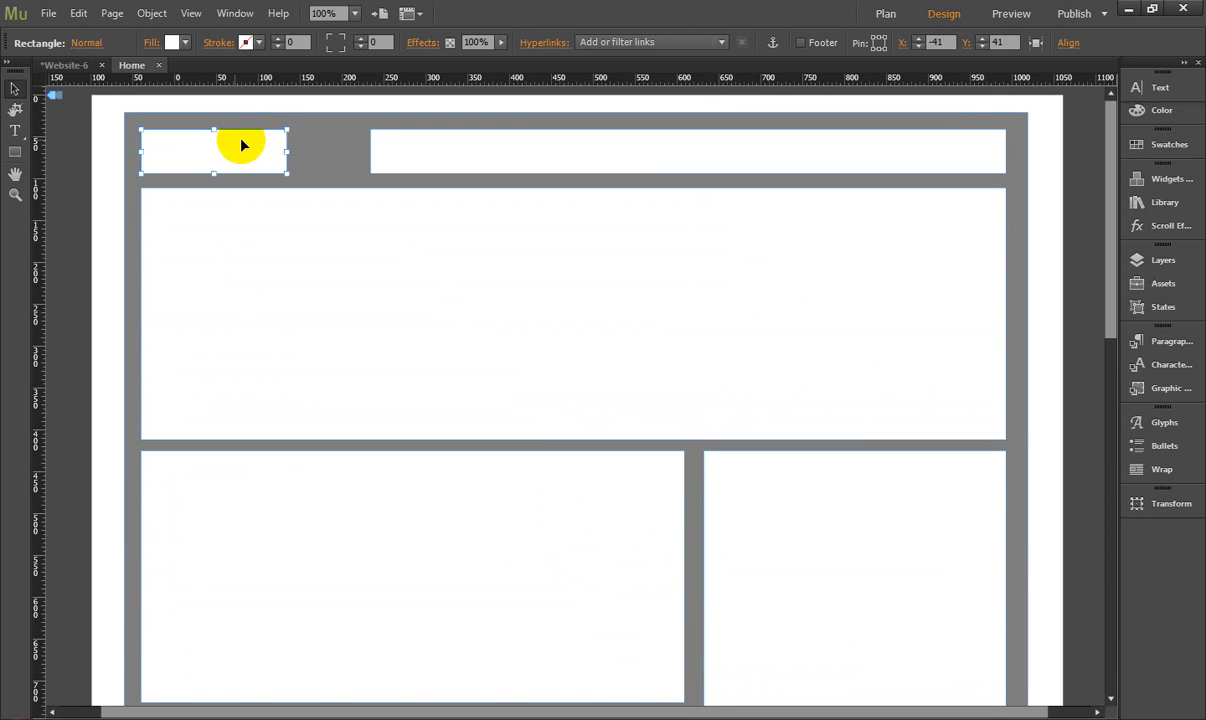
{"action": "left_click_drag", "start_coordinate": [287, 151], "coordinate": [305, 153]}
- Go through the layout box by box, from the long header box and banner down the left column to the lower full-width block
{"action": "left_click", "coordinate": [450, 153]}
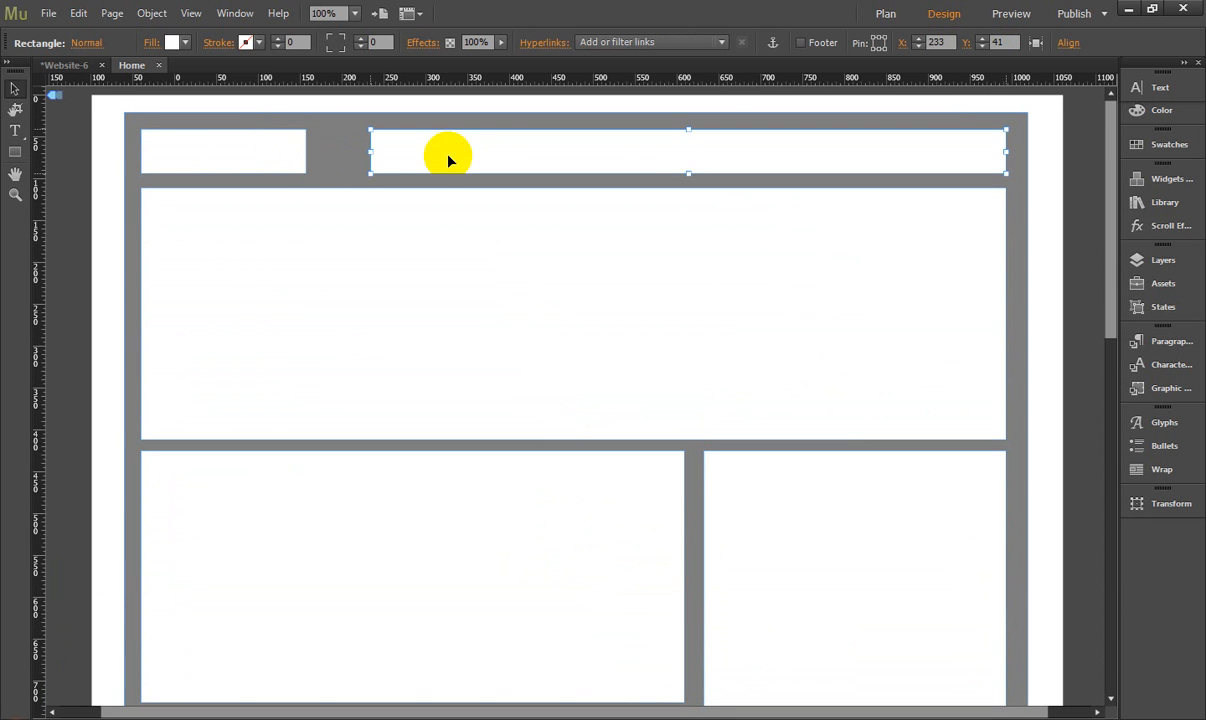
{"action": "left_click", "coordinate": [361, 272]}
{"action": "scroll", "coordinate": [358, 278], "scroll_direction": "down", "scroll_amount": 3}
{"action": "scroll", "coordinate": [358, 278], "scroll_direction": "down", "scroll_amount": 3}
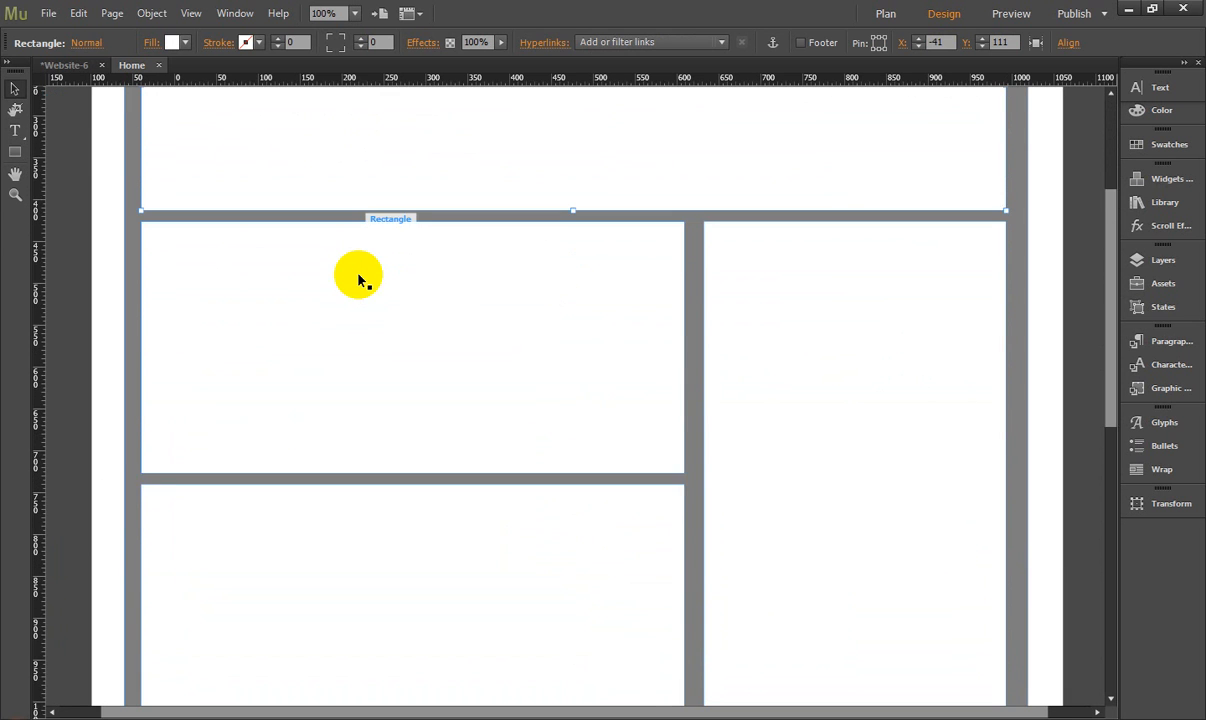
{"action": "left_click", "coordinate": [369, 468]}
{"action": "scroll", "coordinate": [369, 468], "scroll_direction": "down", "scroll_amount": 7}
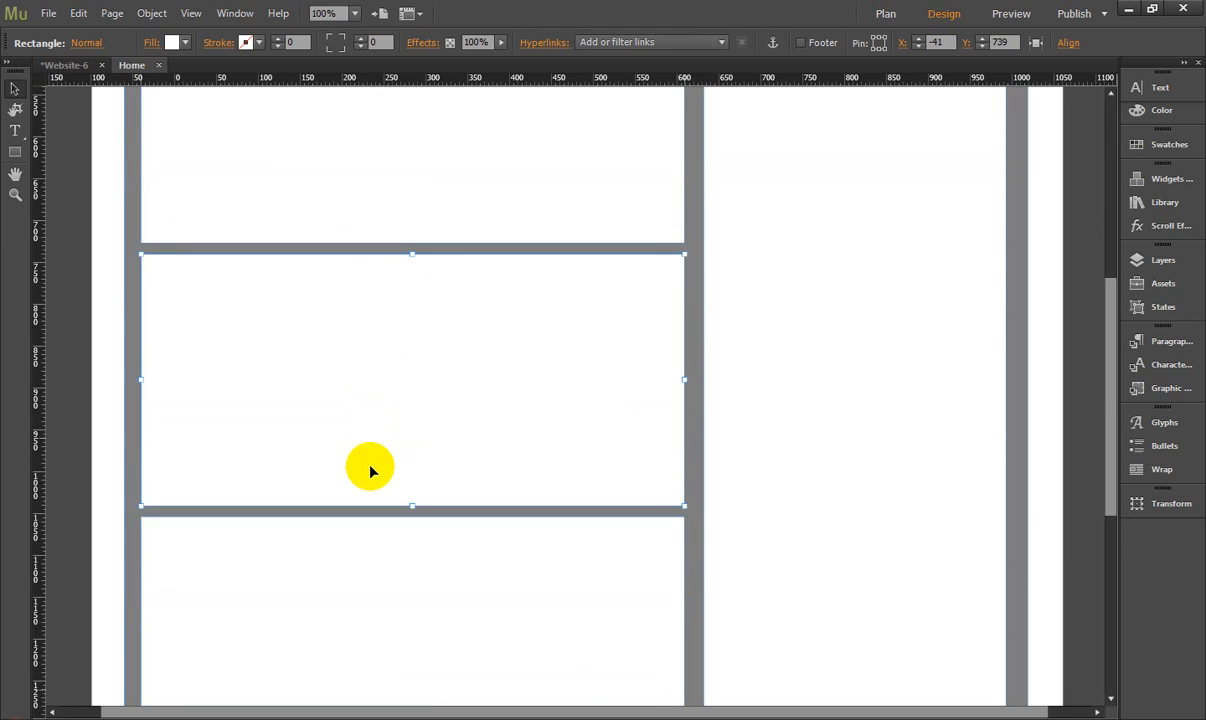
{"action": "left_click", "coordinate": [371, 458]}
{"action": "scroll", "coordinate": [400, 456], "scroll_direction": "down", "scroll_amount": 1}
{"action": "scroll", "coordinate": [411, 455], "scroll_direction": "down", "scroll_amount": 3}
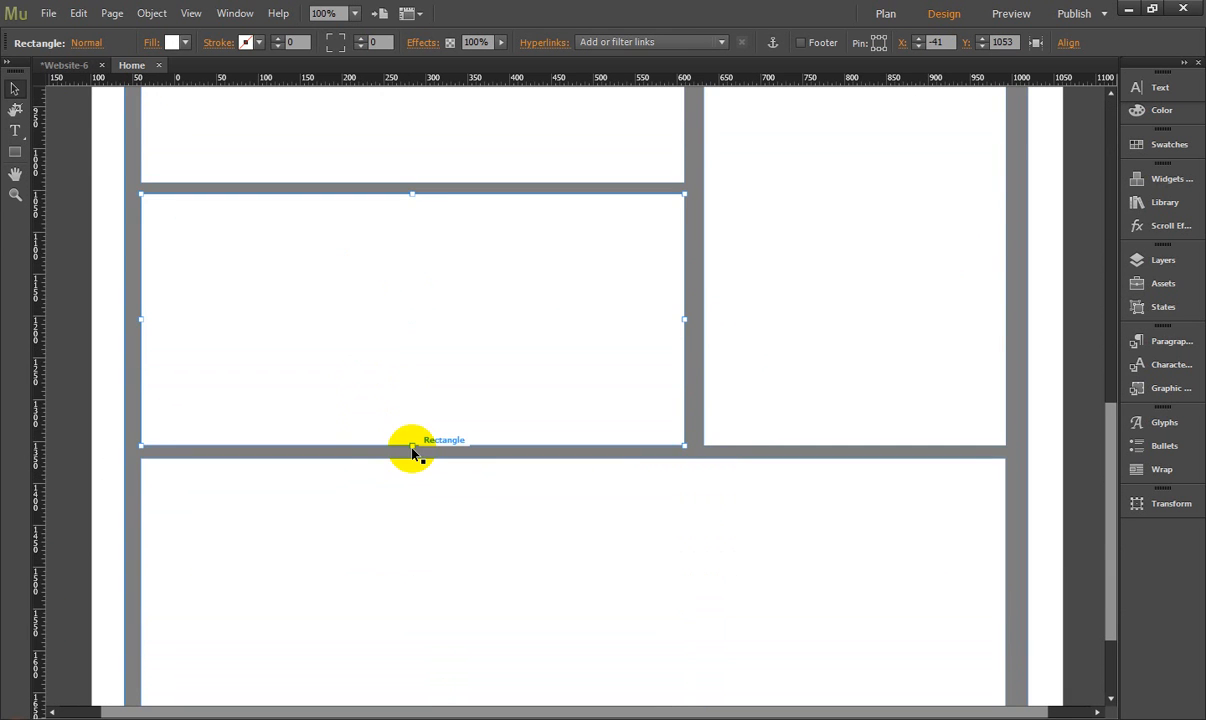
{"action": "left_click", "coordinate": [399, 518]}
{"action": "scroll", "coordinate": [415, 478], "scroll_direction": "down", "scroll_amount": 3}
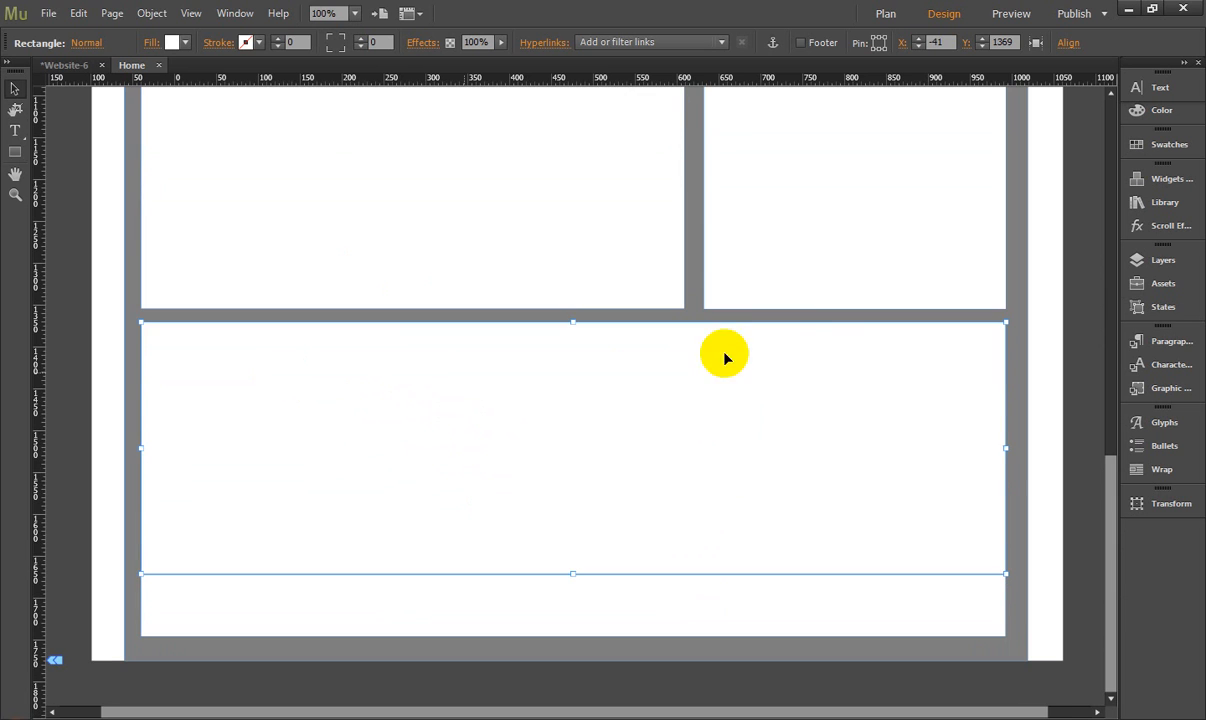
- Examine the right column, the two lower full-width blocks and the grey background, and return to the top of the page
{"action": "left_click", "coordinate": [820, 278]}
{"action": "left_click", "coordinate": [640, 473]}
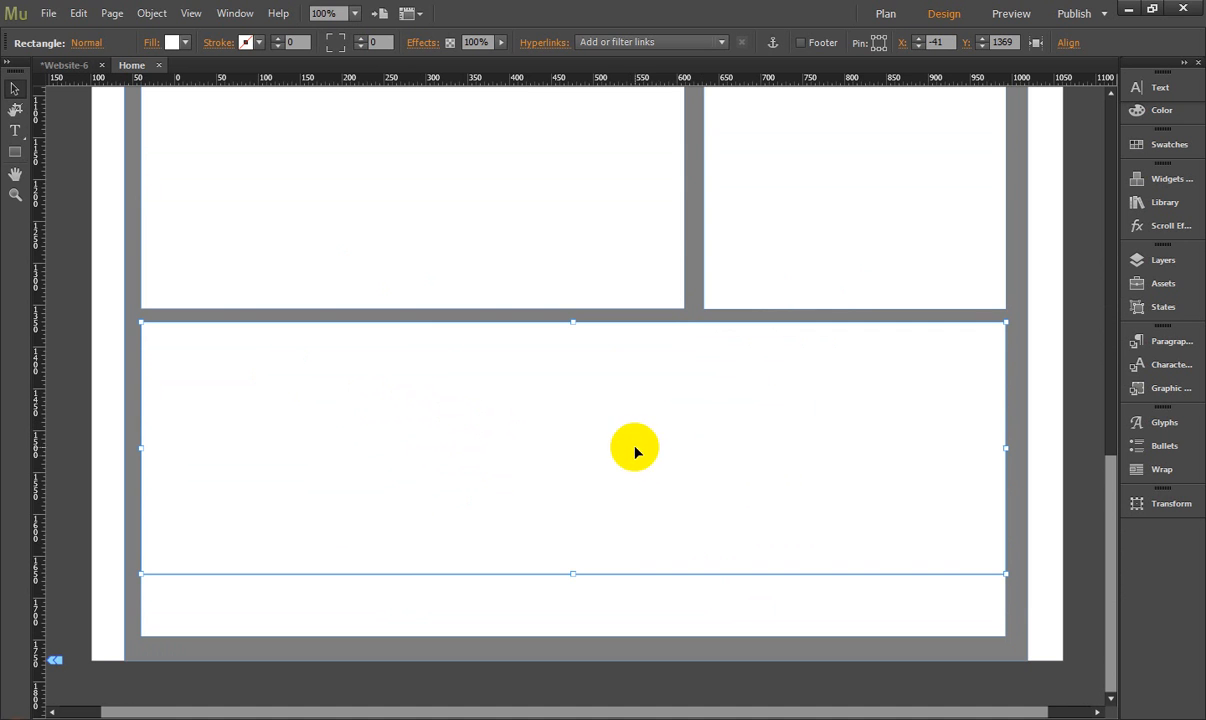
{"action": "left_click", "coordinate": [532, 592]}
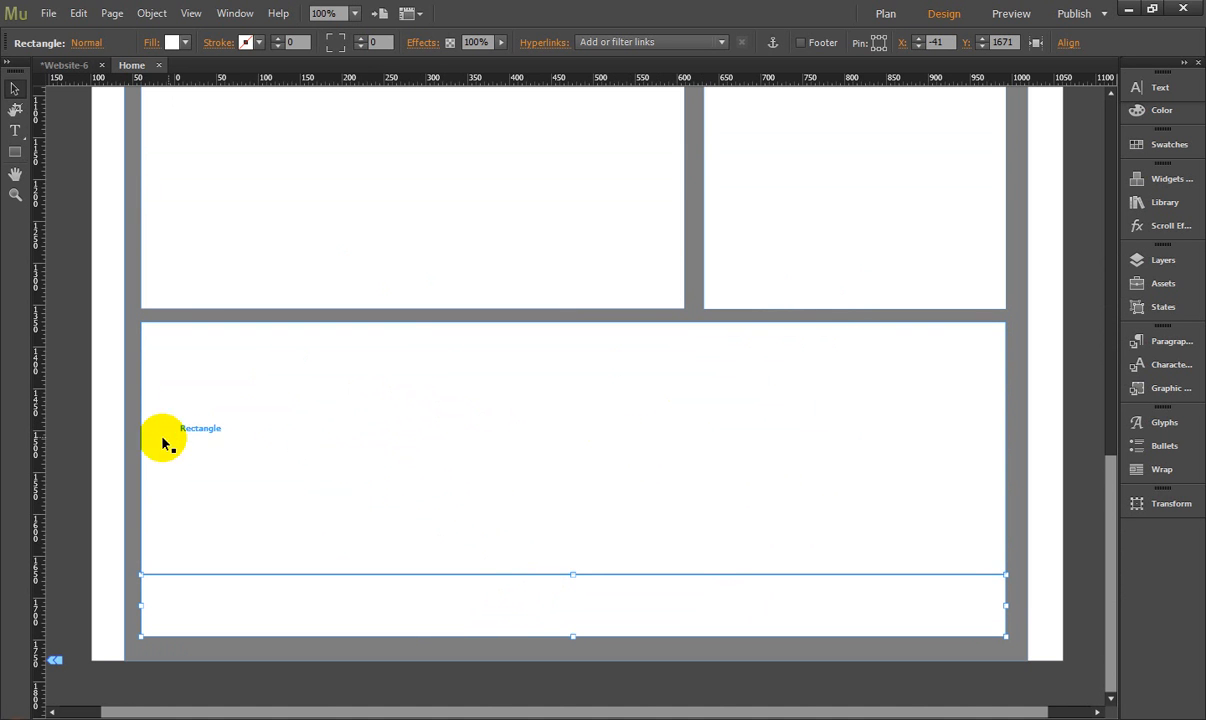
{"action": "left_click", "coordinate": [113, 414]}
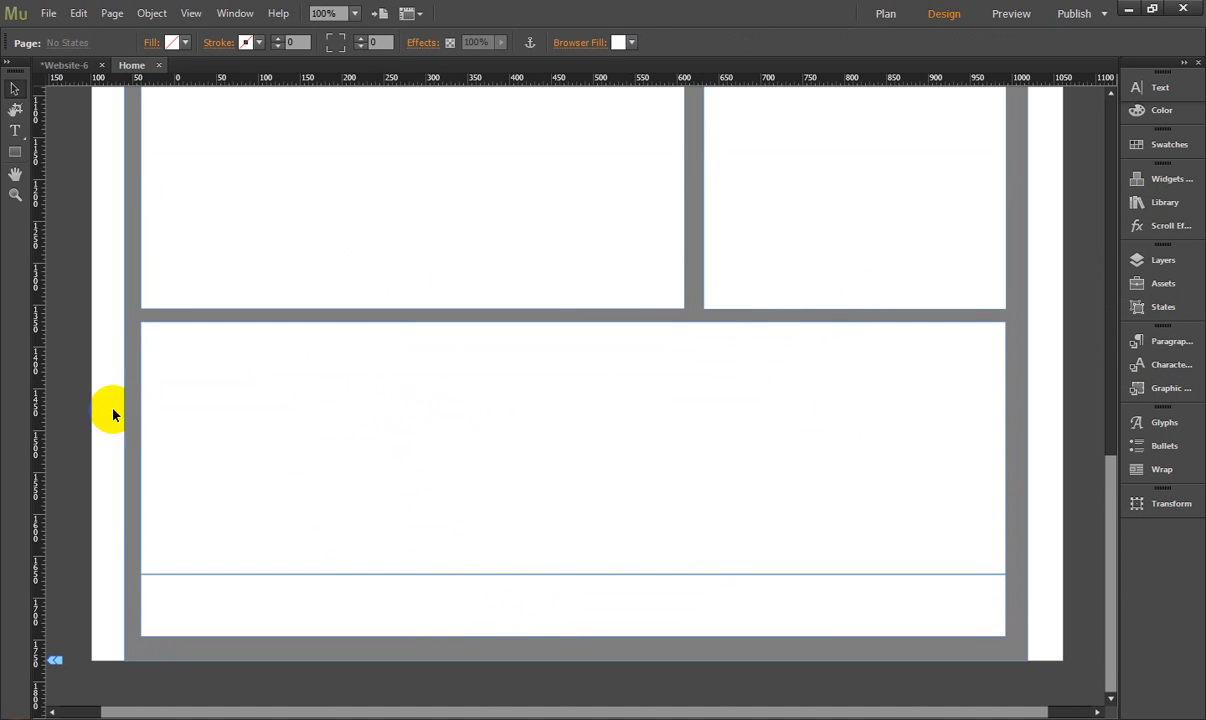
{"action": "left_click", "coordinate": [697, 284]}
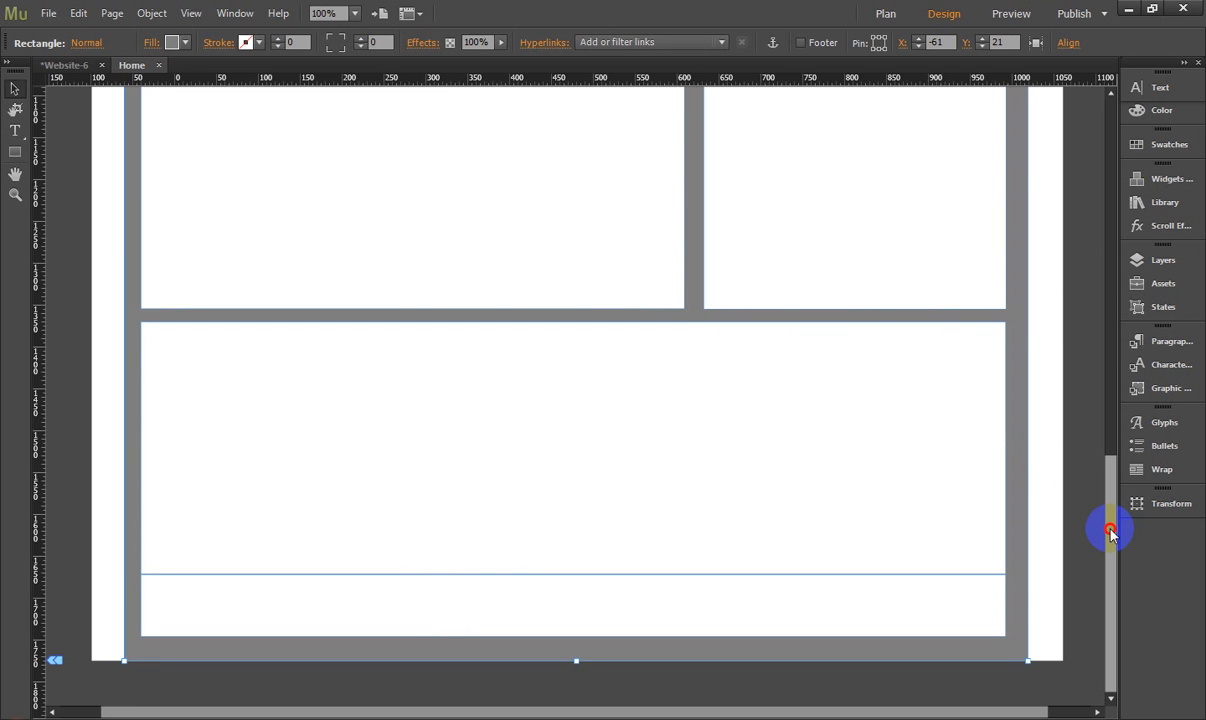
{"action": "left_click_drag", "start_coordinate": [1110, 533], "coordinate": [1108, 117]}
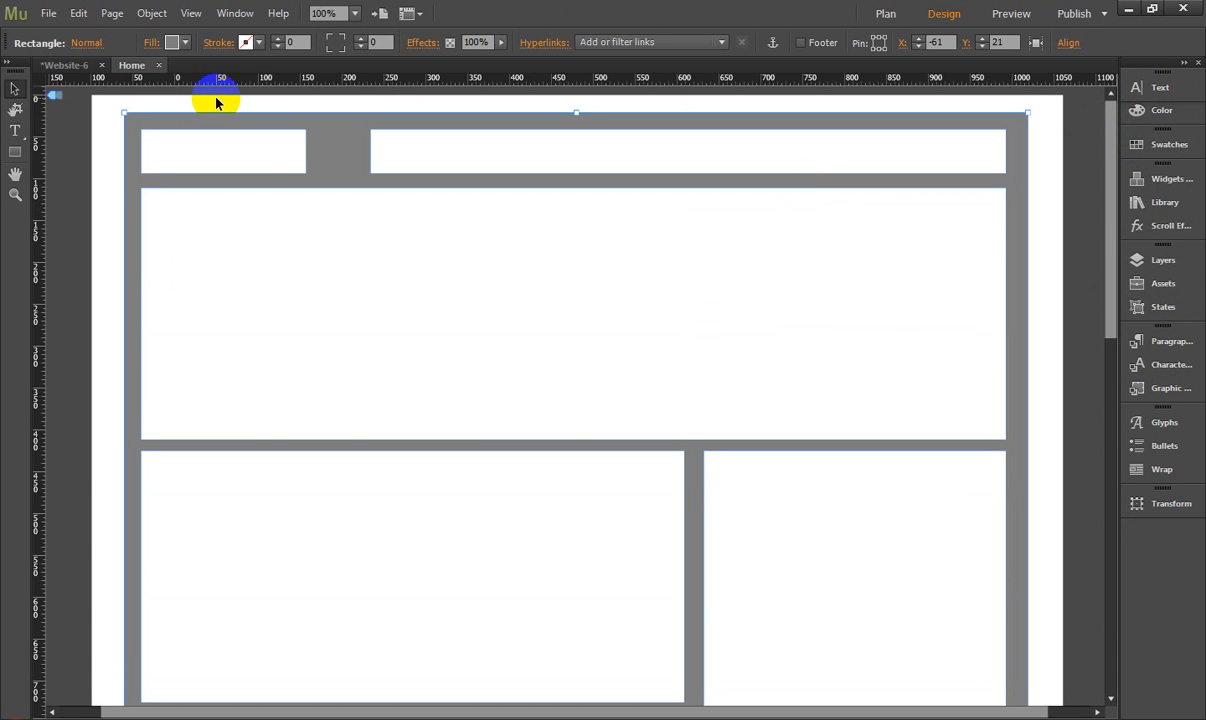
{"action": "left_click", "coordinate": [99, 152]}
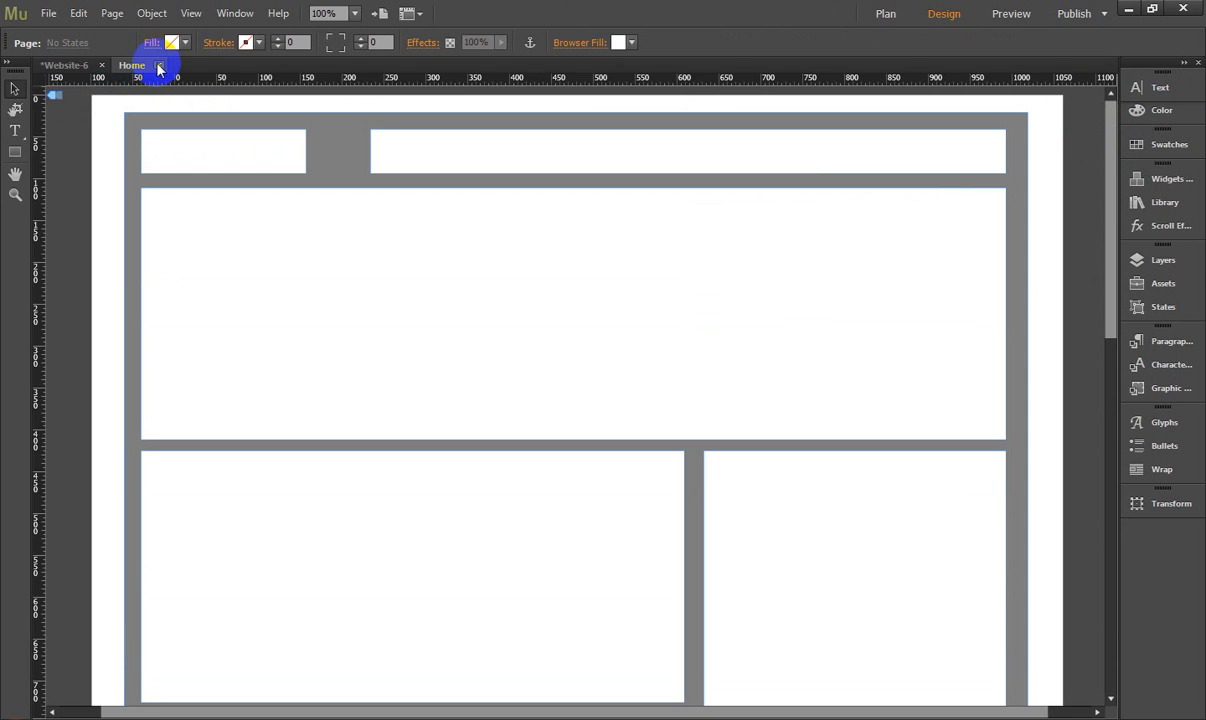
- Return to the site plan and add a new page beside Home at the same level
{"action": "left_click", "coordinate": [75, 66]}
{"action": "left_click", "coordinate": [160, 140]}
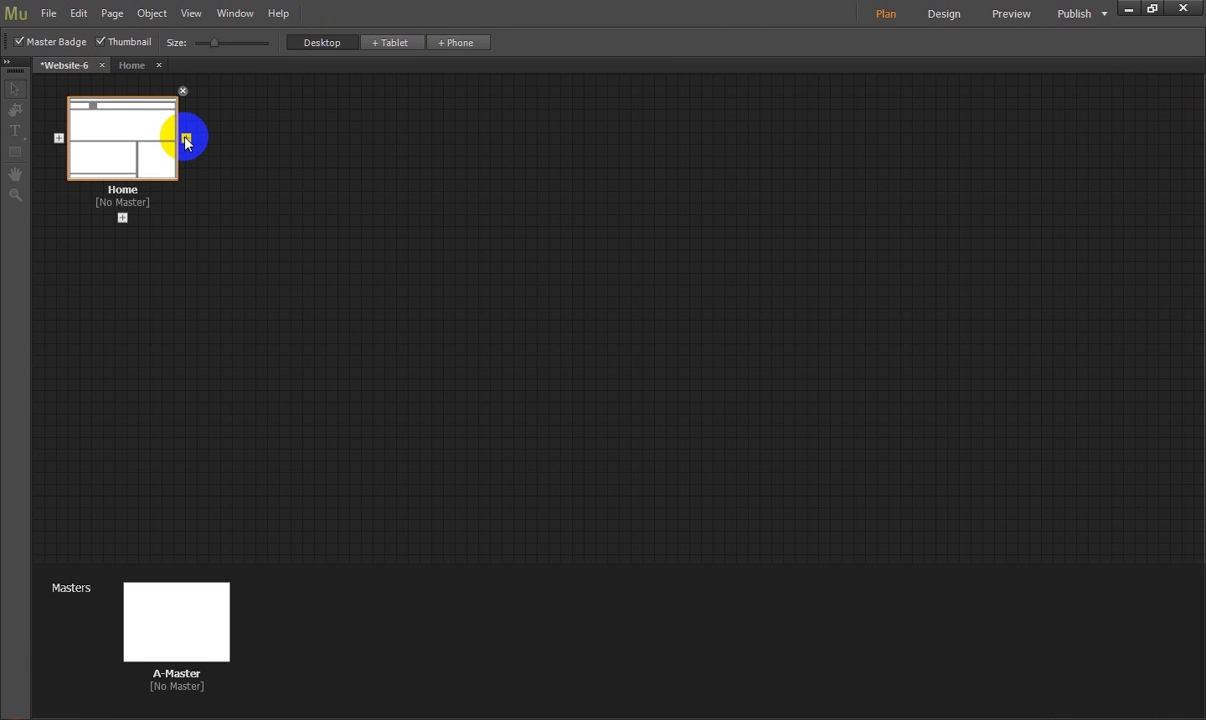
{"action": "left_click", "coordinate": [186, 140]}
- Rename the wireframe page as scratch and the new blank page as Home
{"action": "double_click", "coordinate": [137, 190]}
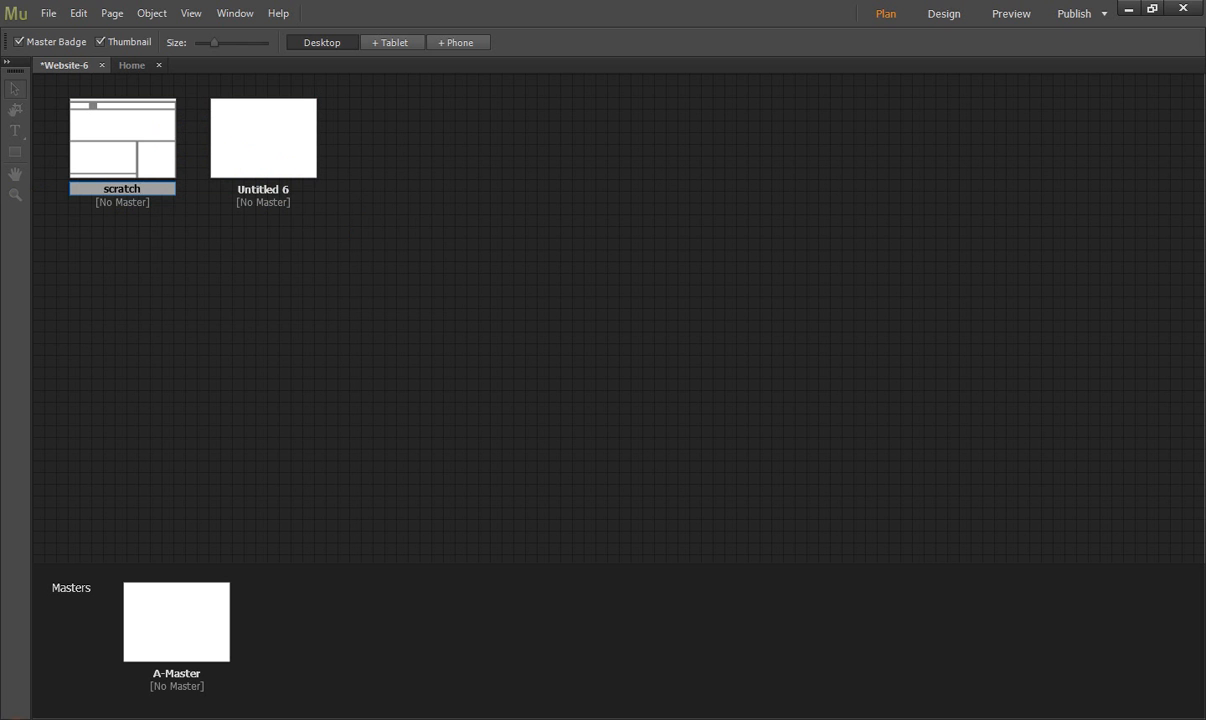
{"action": "left_click", "coordinate": [328, 312]}
{"action": "left_click", "coordinate": [265, 195]}
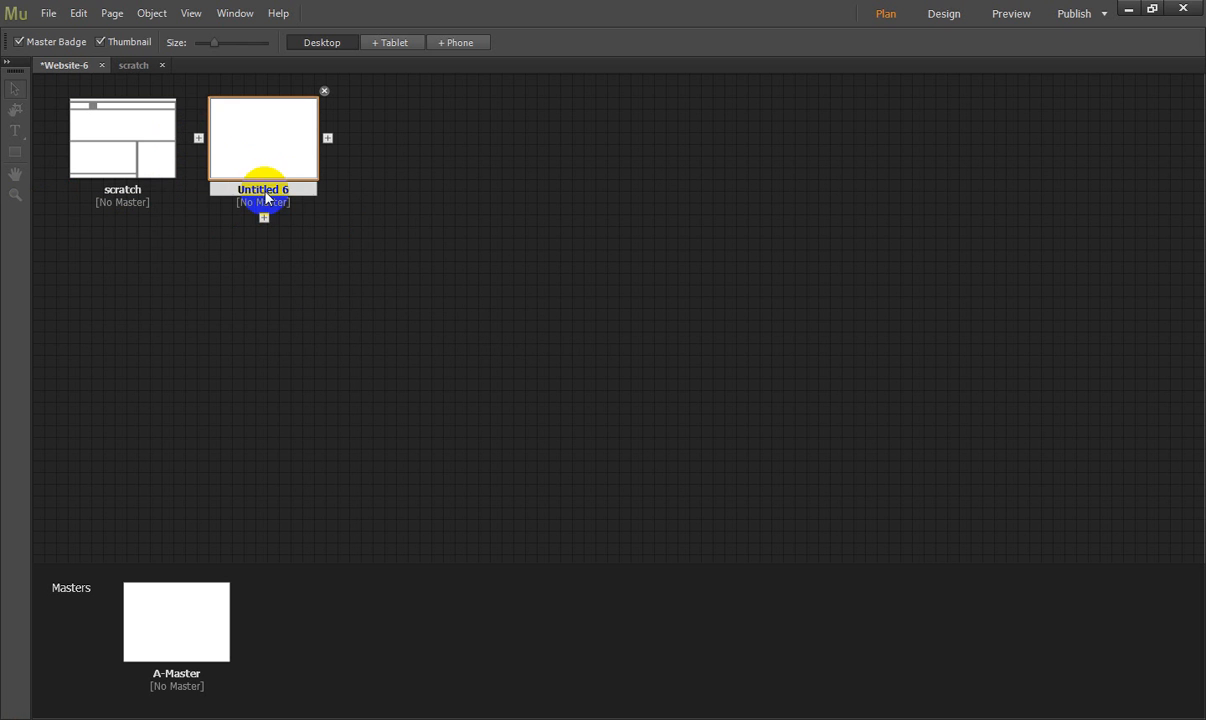
{"action": "left_click", "coordinate": [268, 191]}
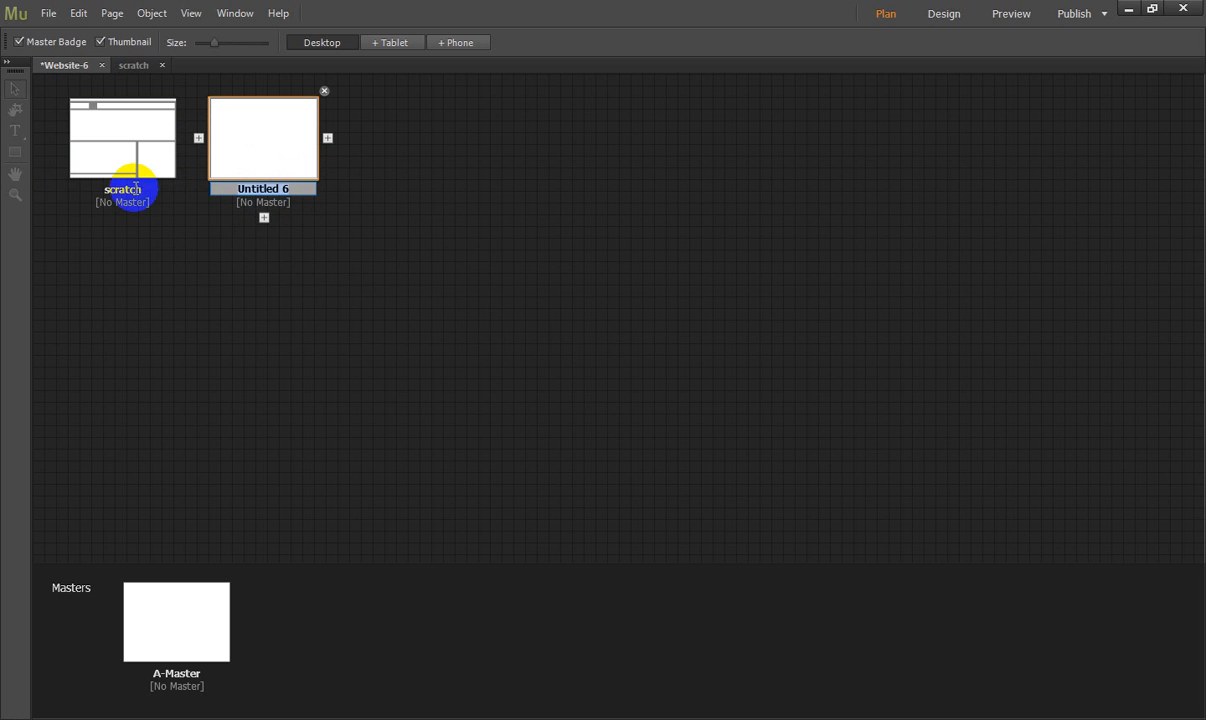
{"action": "type", "text": "Home"}
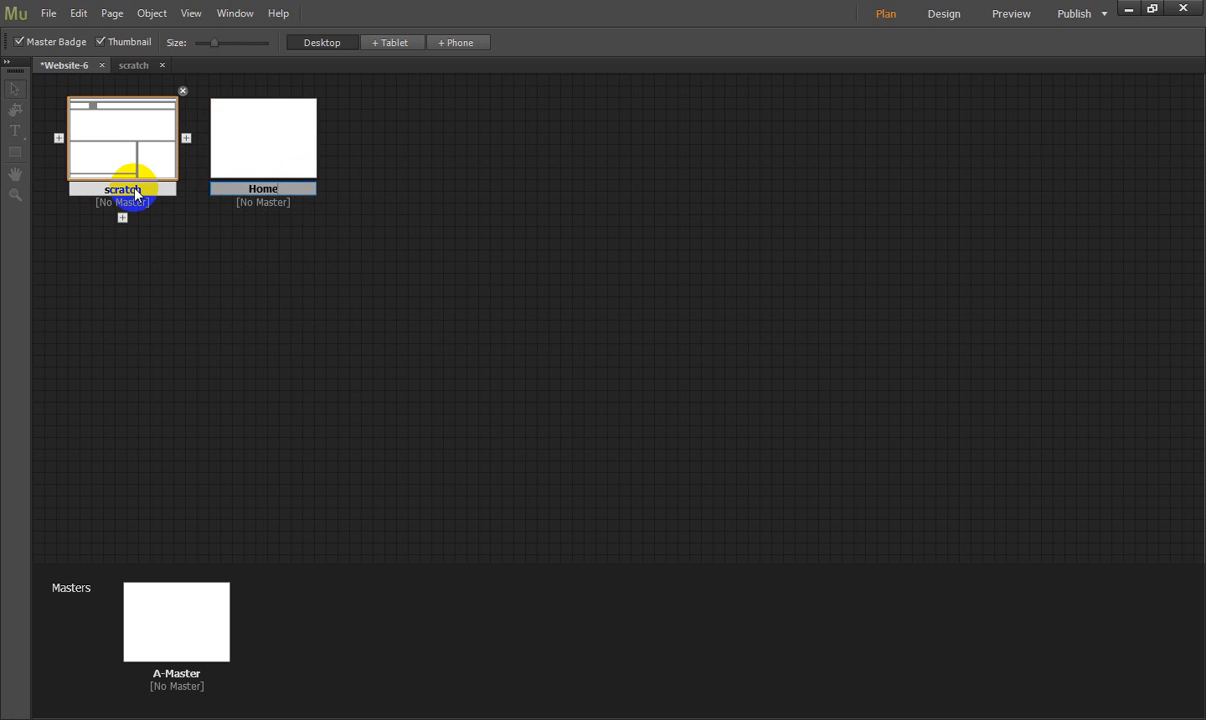
{"action": "left_click", "coordinate": [412, 137]}
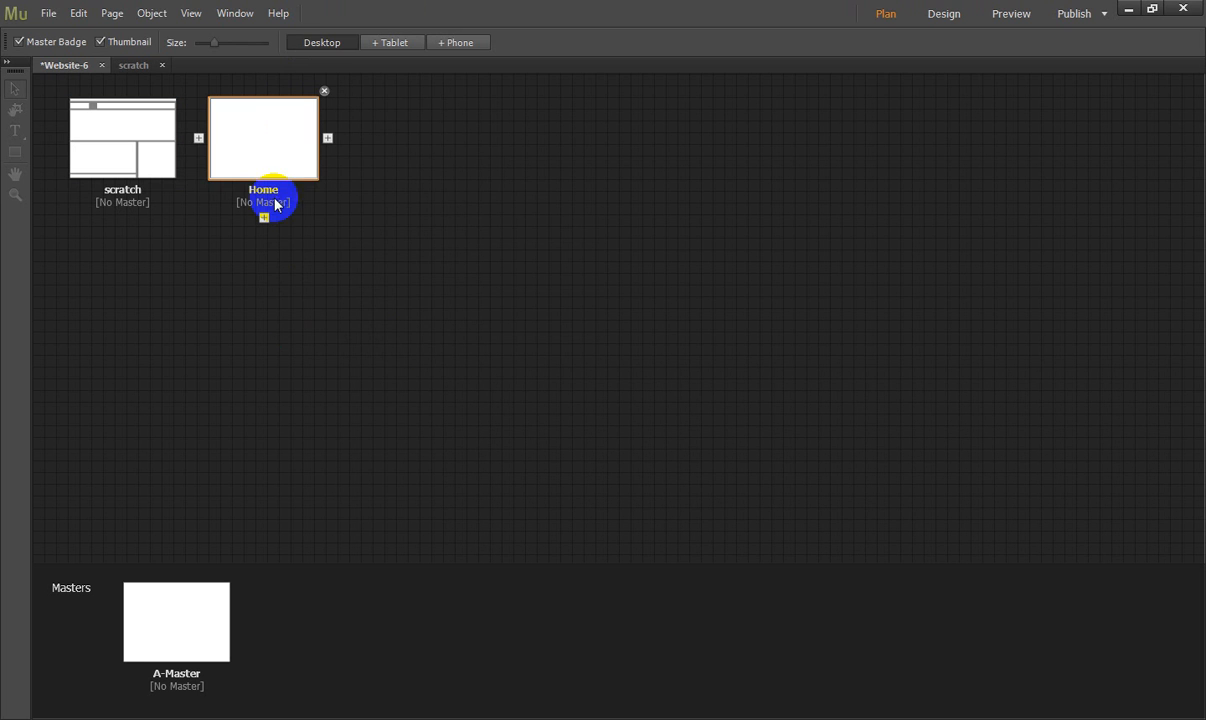
{"action": "left_click", "coordinate": [277, 148]}
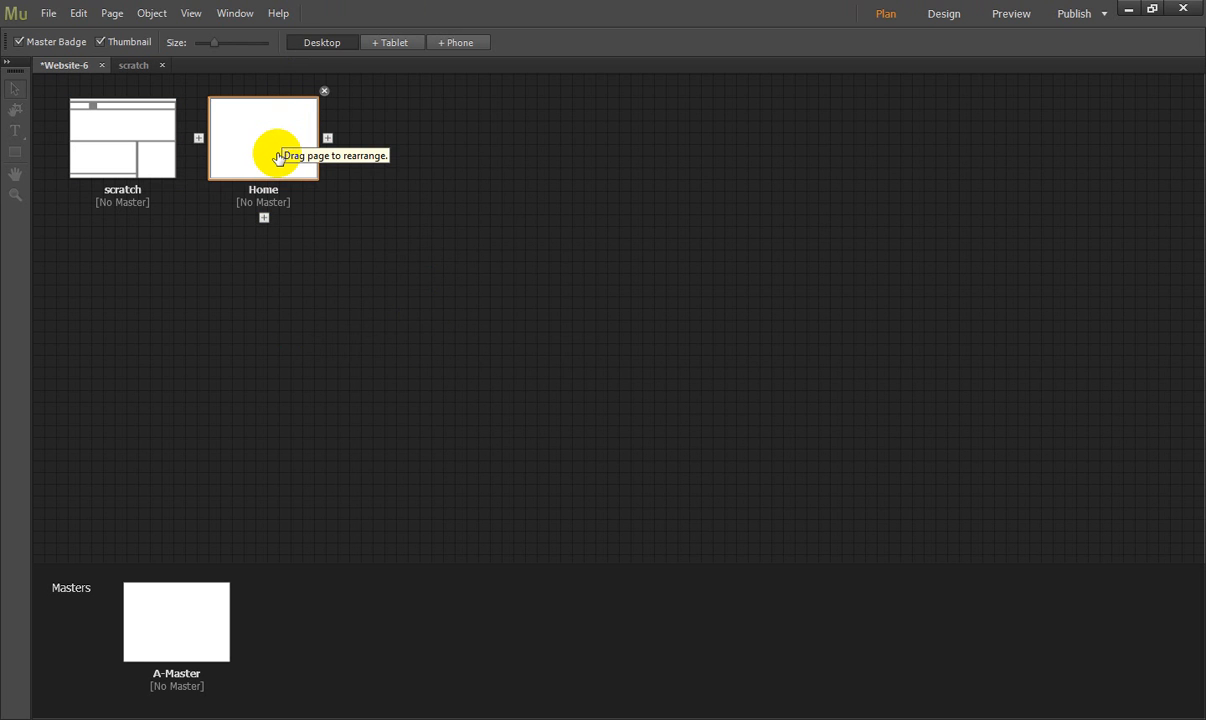
{"action": "left_click", "coordinate": [113, 131]}
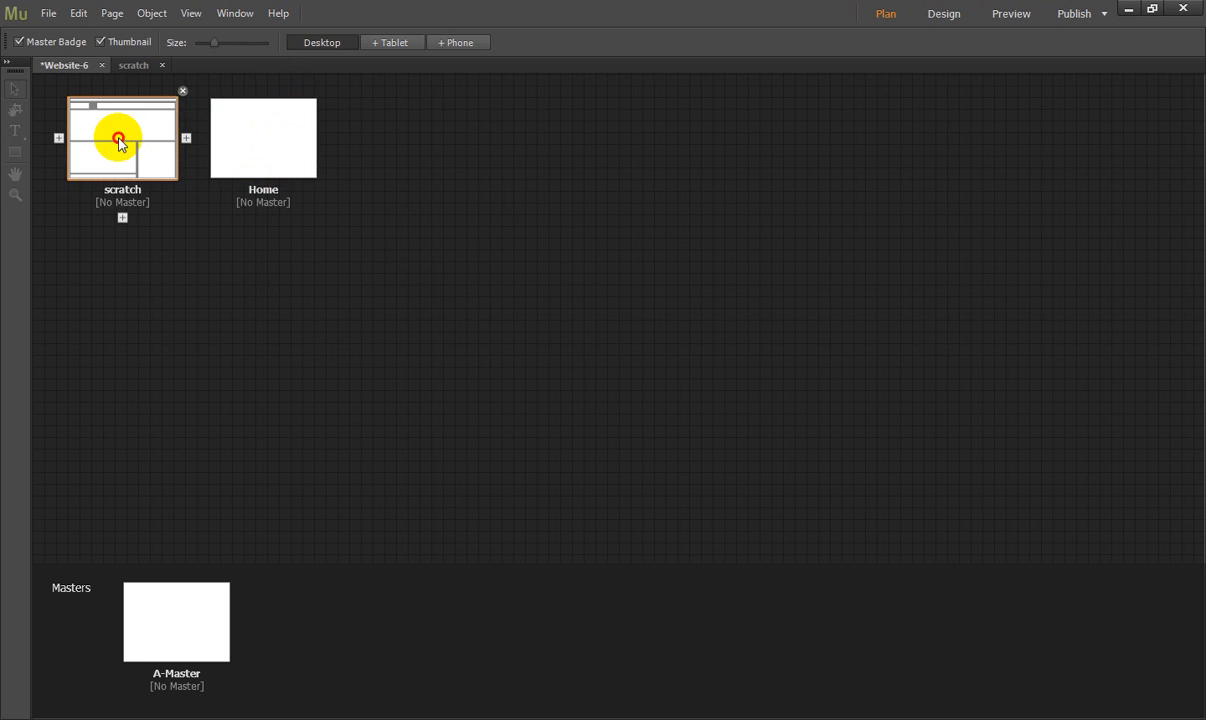
{"action": "left_click", "coordinate": [108, 116]}
{"action": "left_click", "coordinate": [265, 128]}
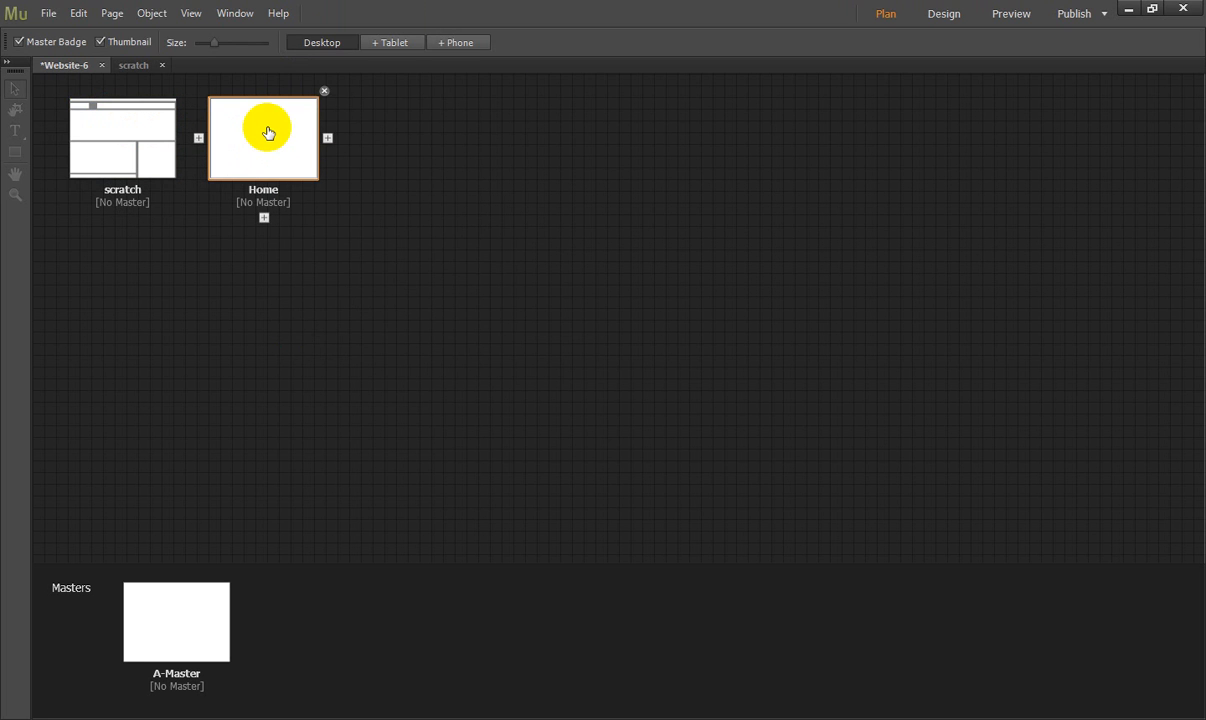
{"action": "left_click", "coordinate": [261, 148]}
{"action": "left_click", "coordinate": [110, 168]}
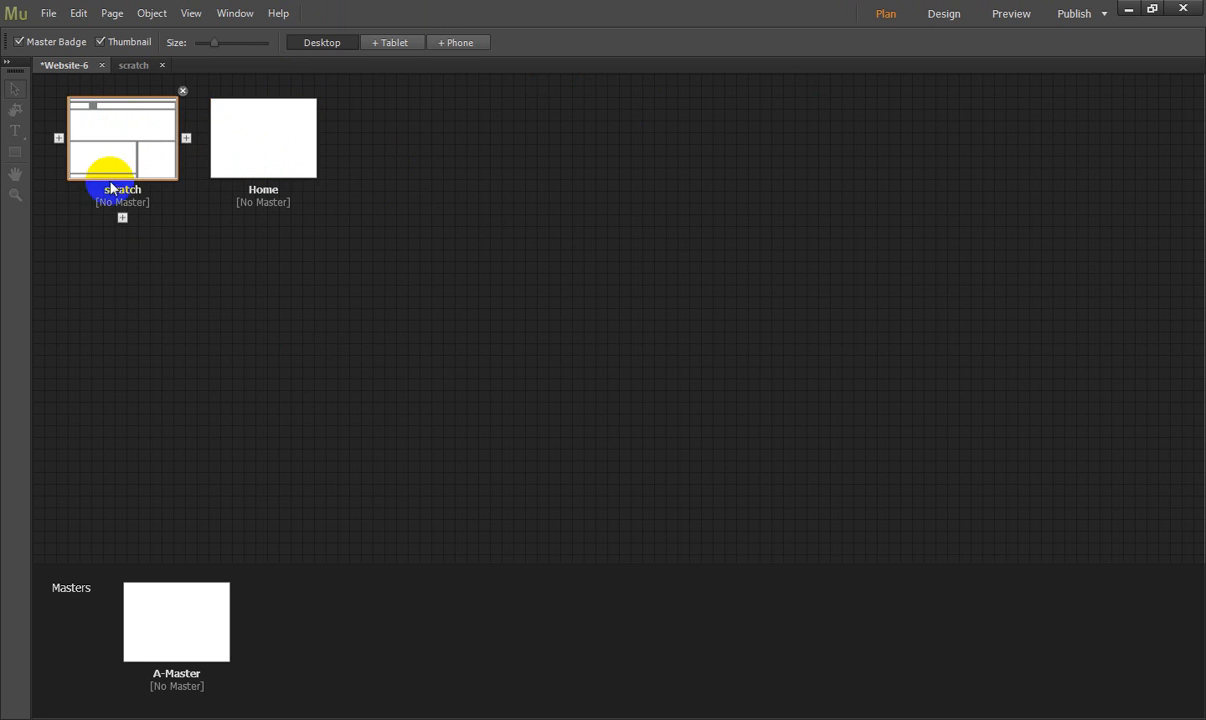
{"action": "left_click", "coordinate": [50, 14]}
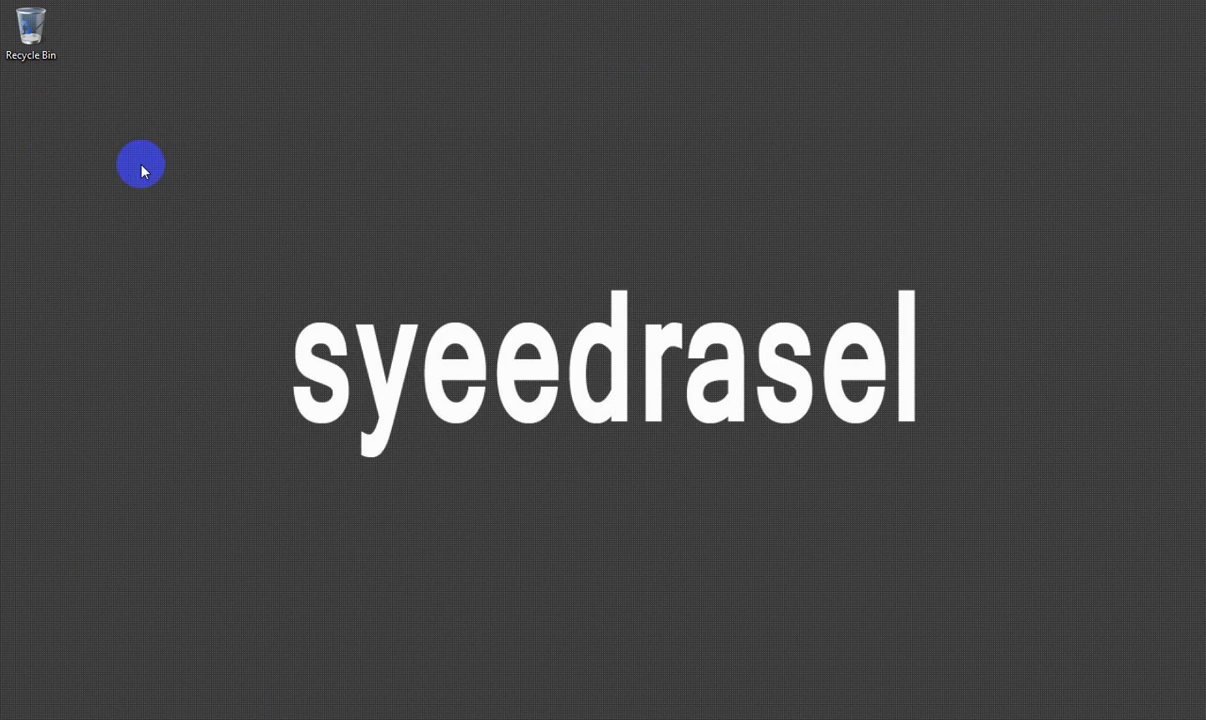
- Switch to the desktop and create a new folder named Project_One
{"action": "right_click", "coordinate": [38, 116]}
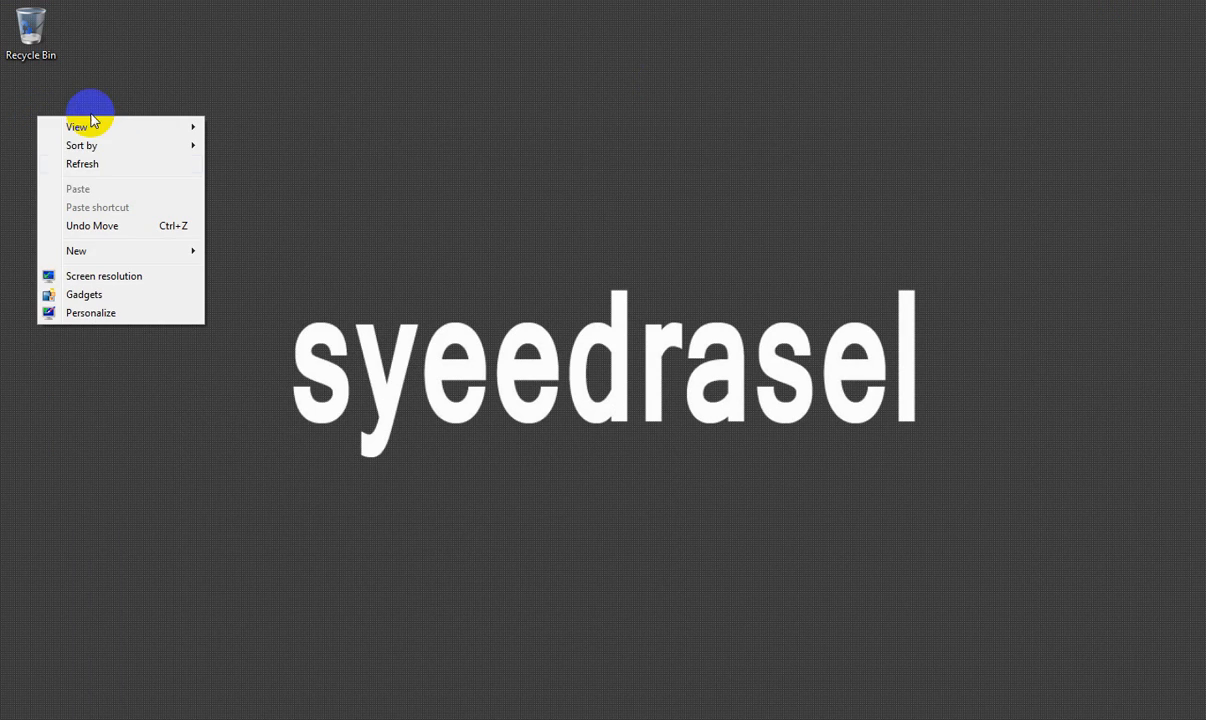
{"action": "mouse_move", "coordinate": [118, 252]}
{"action": "left_click", "coordinate": [234, 249]}
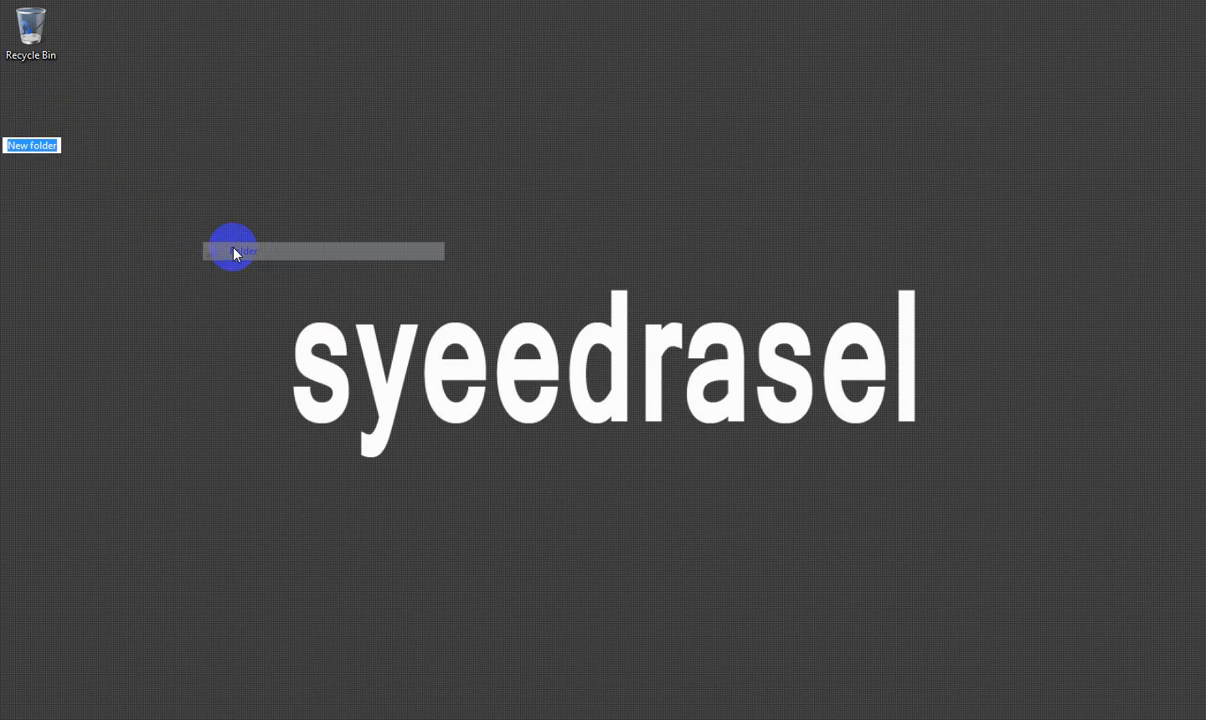
{"action": "type", "text": "P"}
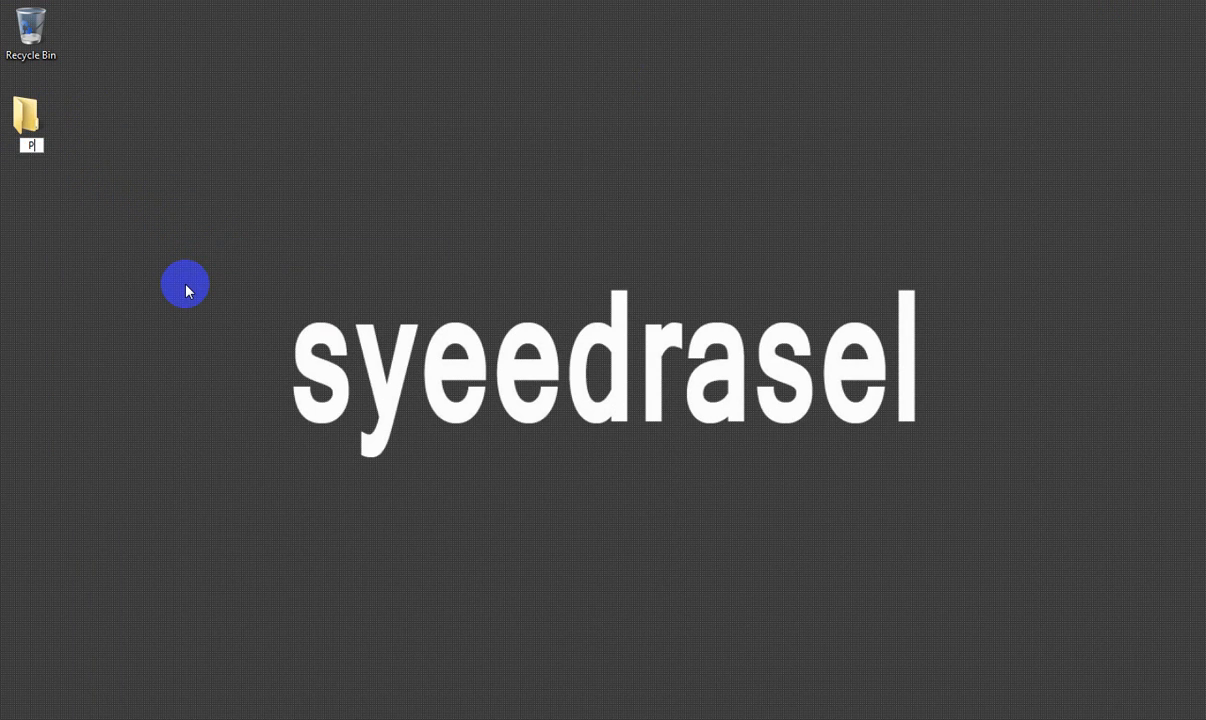
{"action": "type", "text": "roject"}
{"action": "key", "text": "Return"}
{"action": "key", "text": "F2"}
{"action": "key", "text": "End"}
{"action": "type", "text": "_o"}
{"action": "key", "text": "BackSpace"}
{"action": "type", "text": "One"}
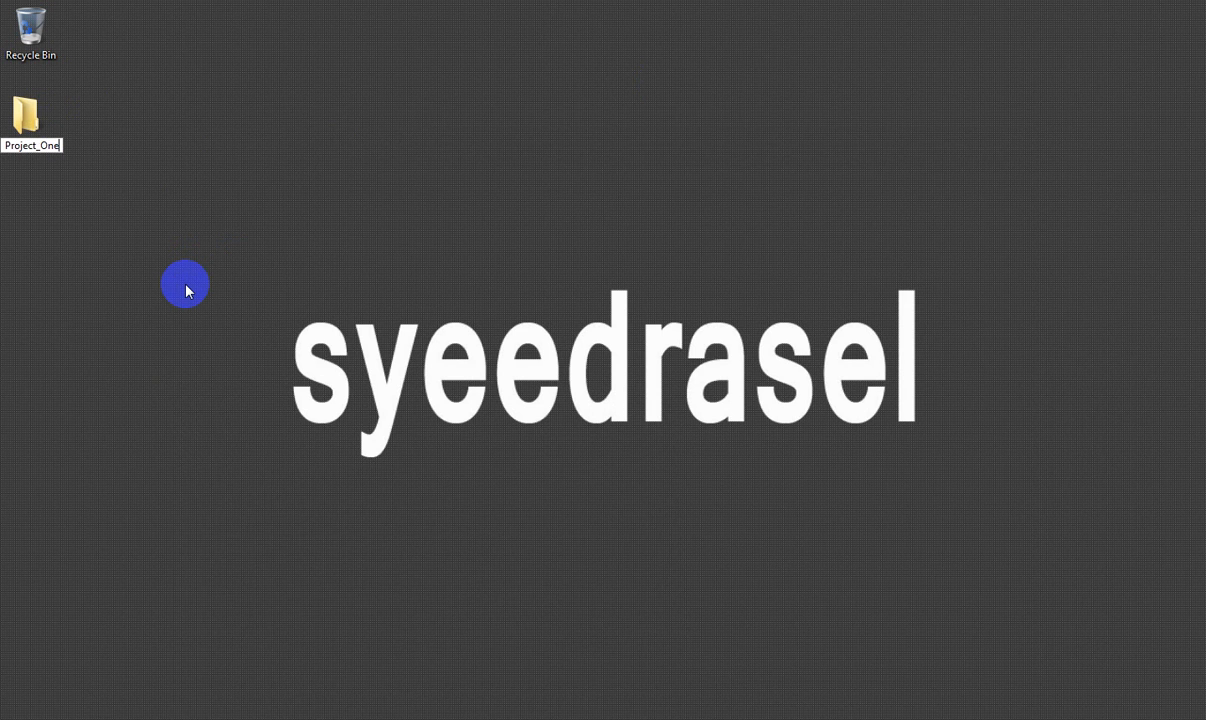
- Open the Project_One folder in a smaller window and create a subfolder named Assates inside it
{"action": "key", "text": "Return"}
{"action": "key", "text": "Return"}
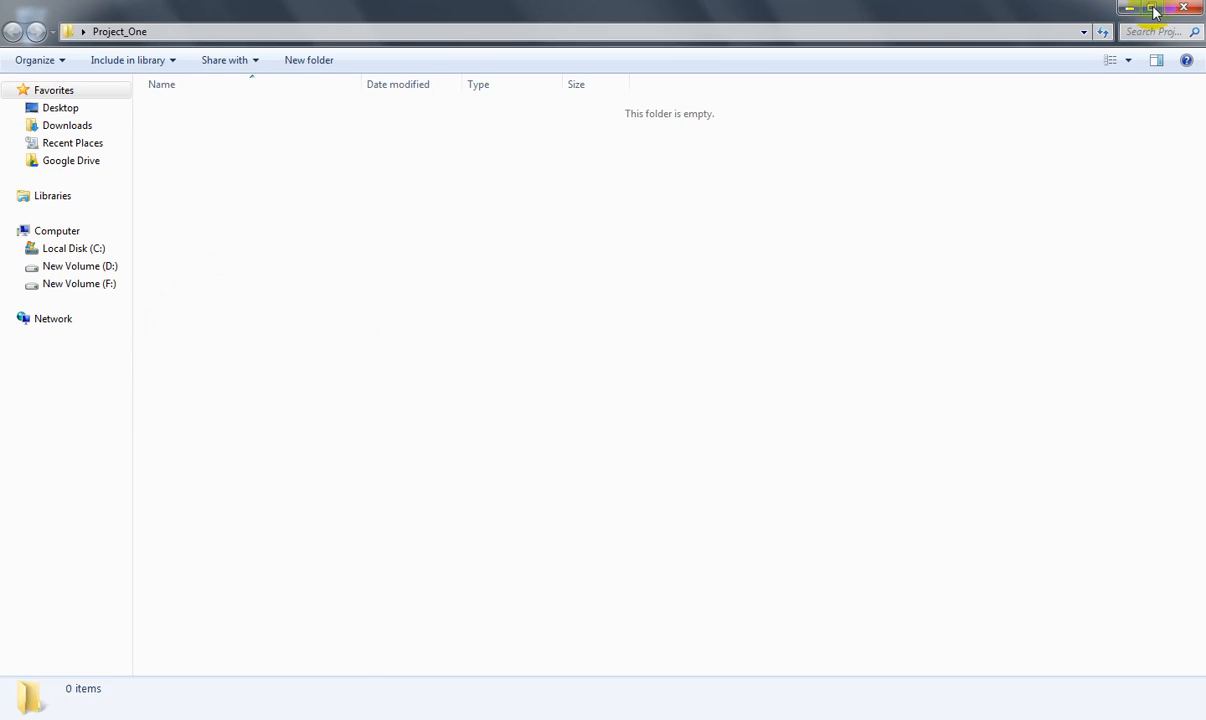
{"action": "left_click", "coordinate": [1151, 7]}
{"action": "left_click_drag", "start_coordinate": [494, 88], "coordinate": [463, 66]}
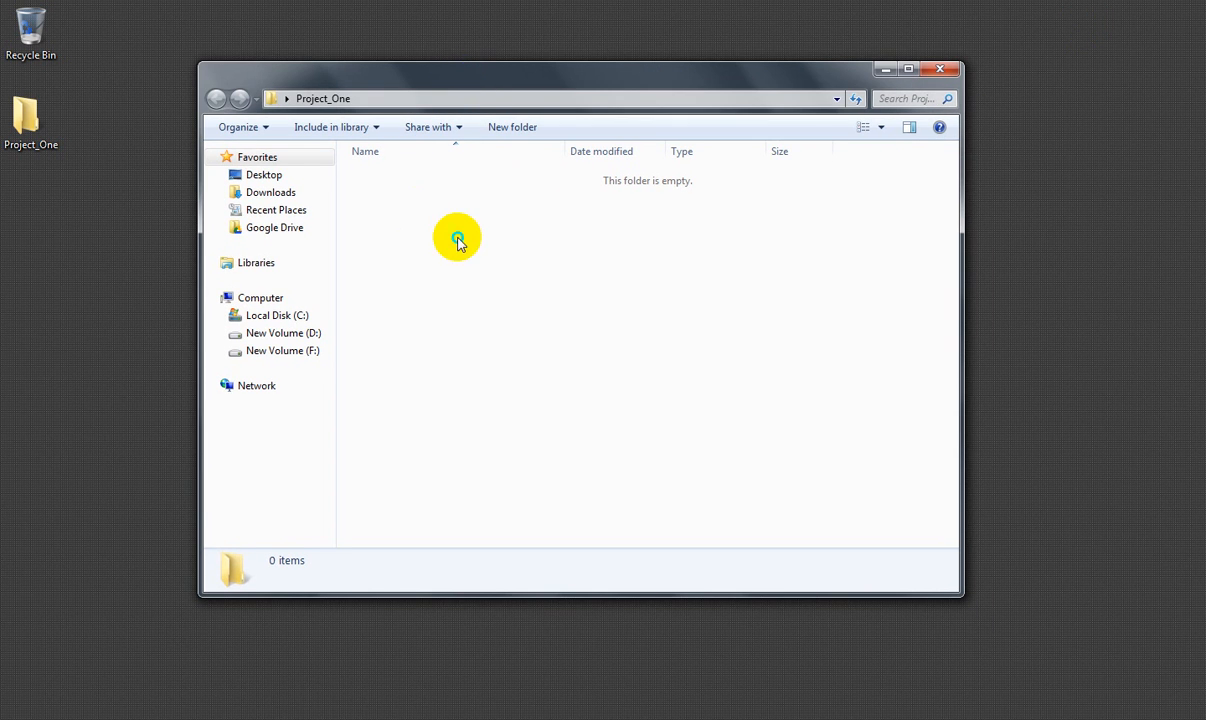
{"action": "right_click", "coordinate": [458, 239]}
{"action": "mouse_move", "coordinate": [611, 440]}
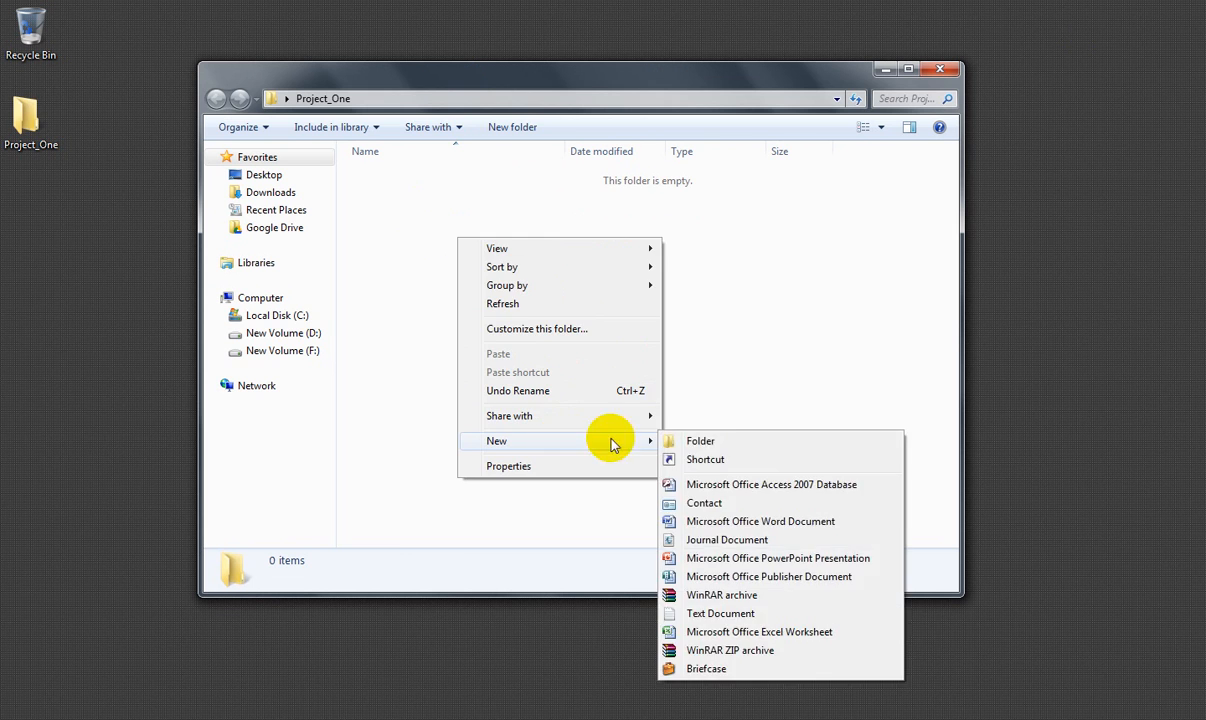
{"action": "left_click", "coordinate": [716, 443]}
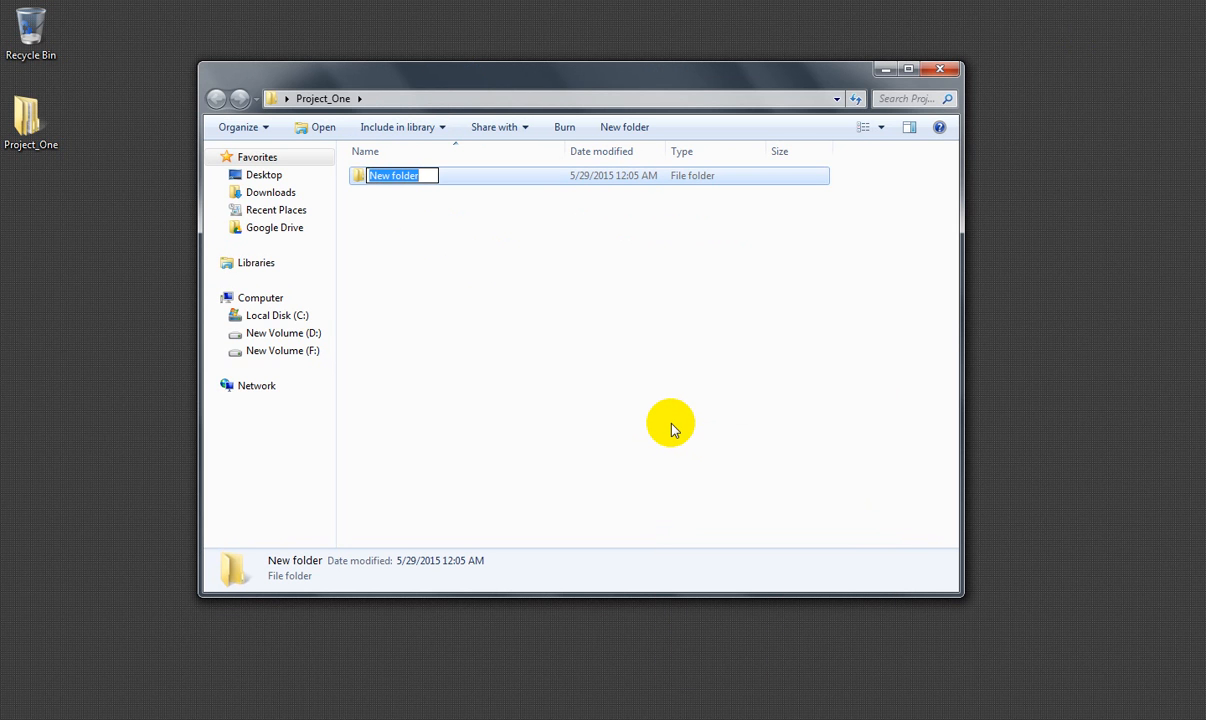
{"action": "type", "text": "A"}
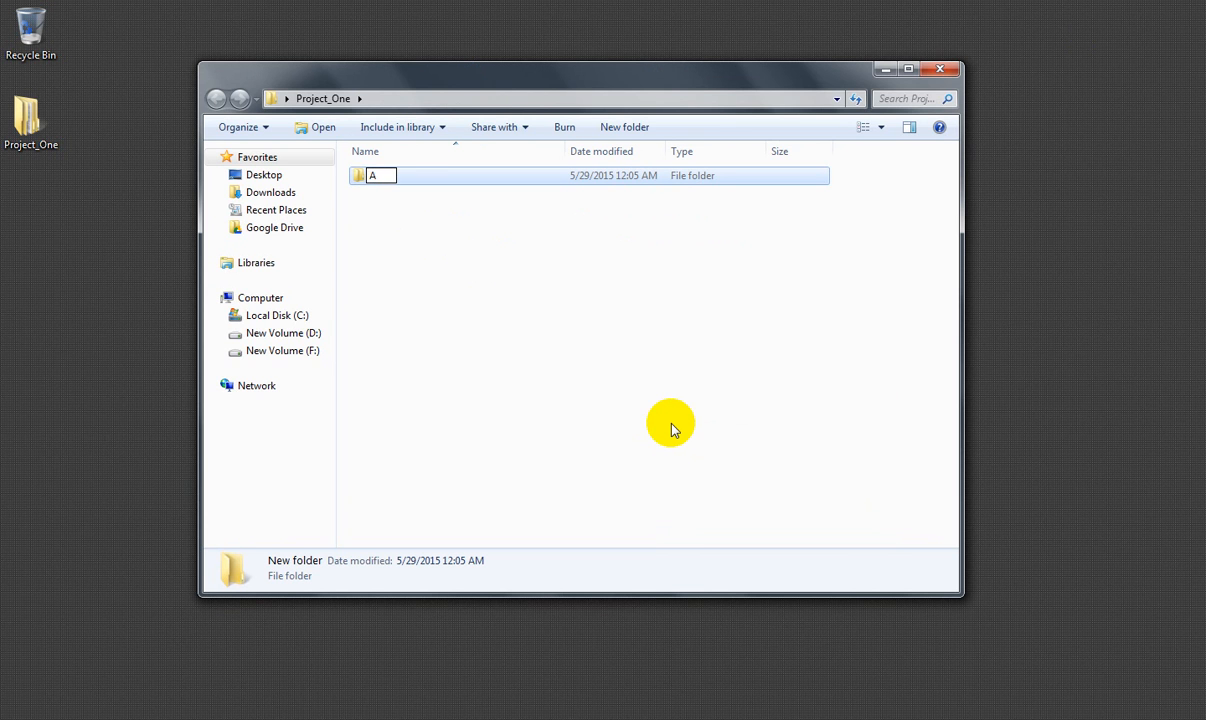
{"action": "type", "text": "ssates"}
{"action": "key", "text": "Return"}
{"action": "left_click", "coordinate": [602, 303]}
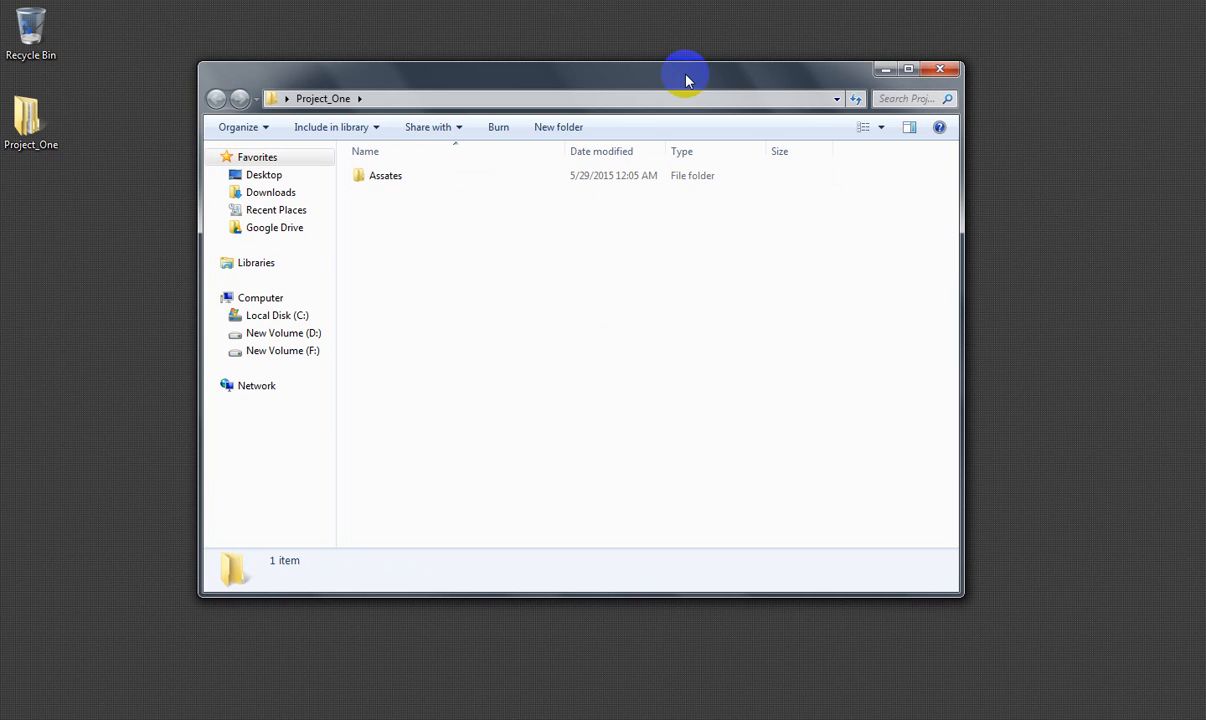
- Look inside the Assates folder and return to Project_One
{"action": "left_click_drag", "start_coordinate": [686, 80], "coordinate": [635, 73]}
{"action": "left_click", "coordinate": [352, 178]}
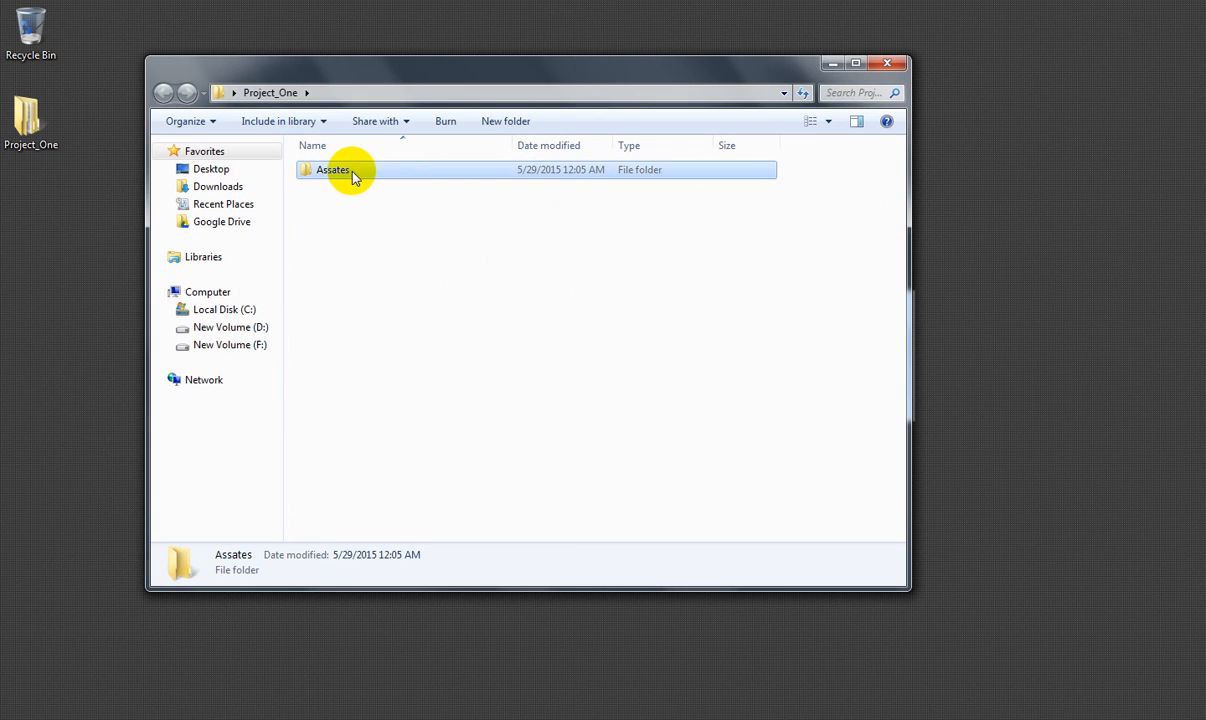
{"action": "double_click", "coordinate": [324, 173]}
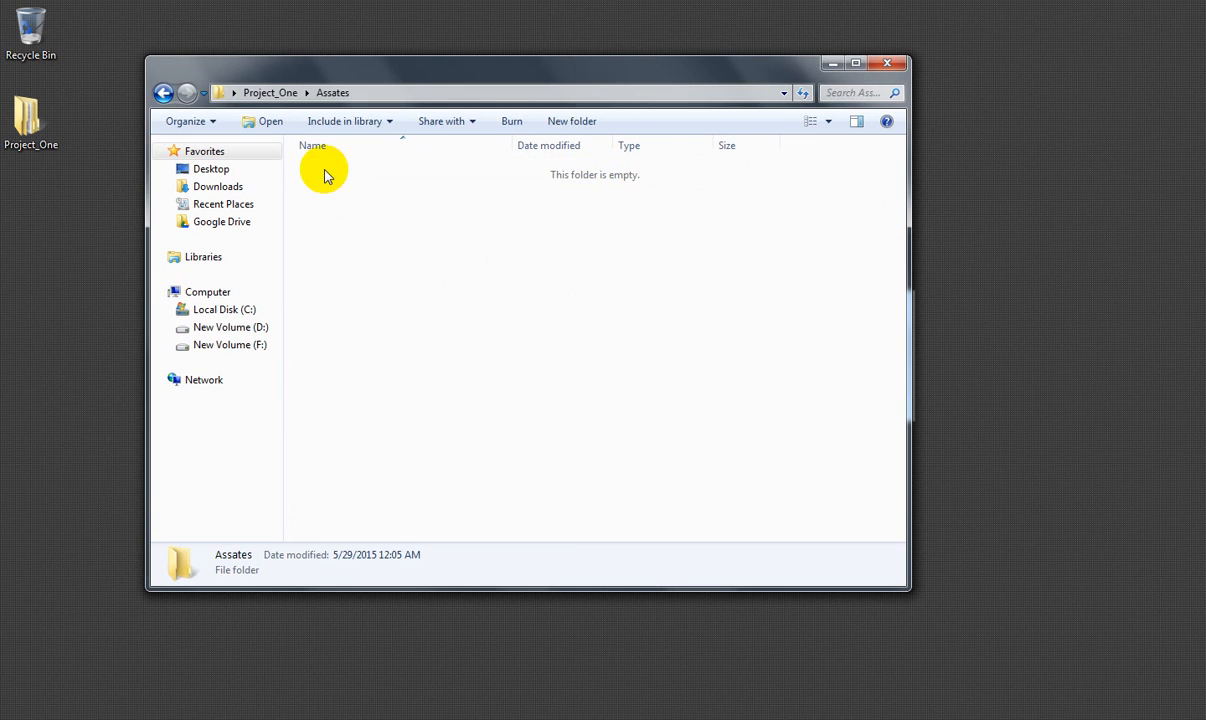
{"action": "left_click", "coordinate": [164, 94]}
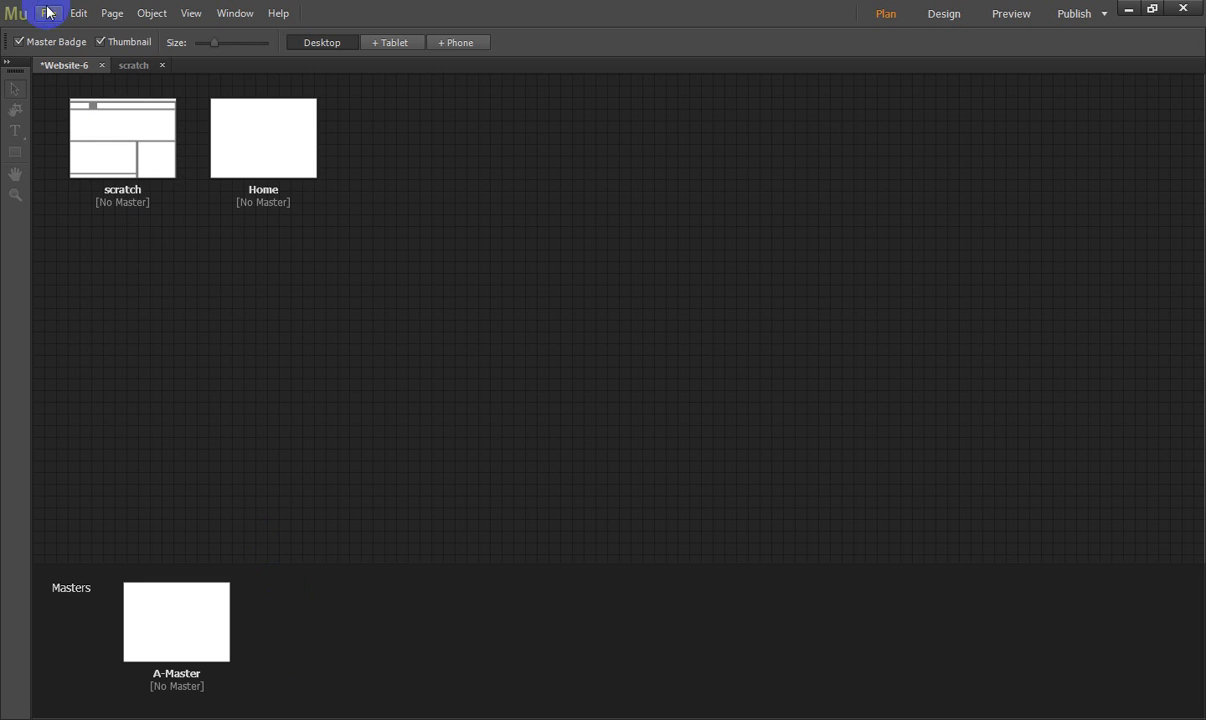
- Switch to Adobe Muse and save the site as Project_one.muse in the desktop's Project_One folder
{"action": "left_click", "coordinate": [47, 12]}
{"action": "left_click", "coordinate": [81, 129]}
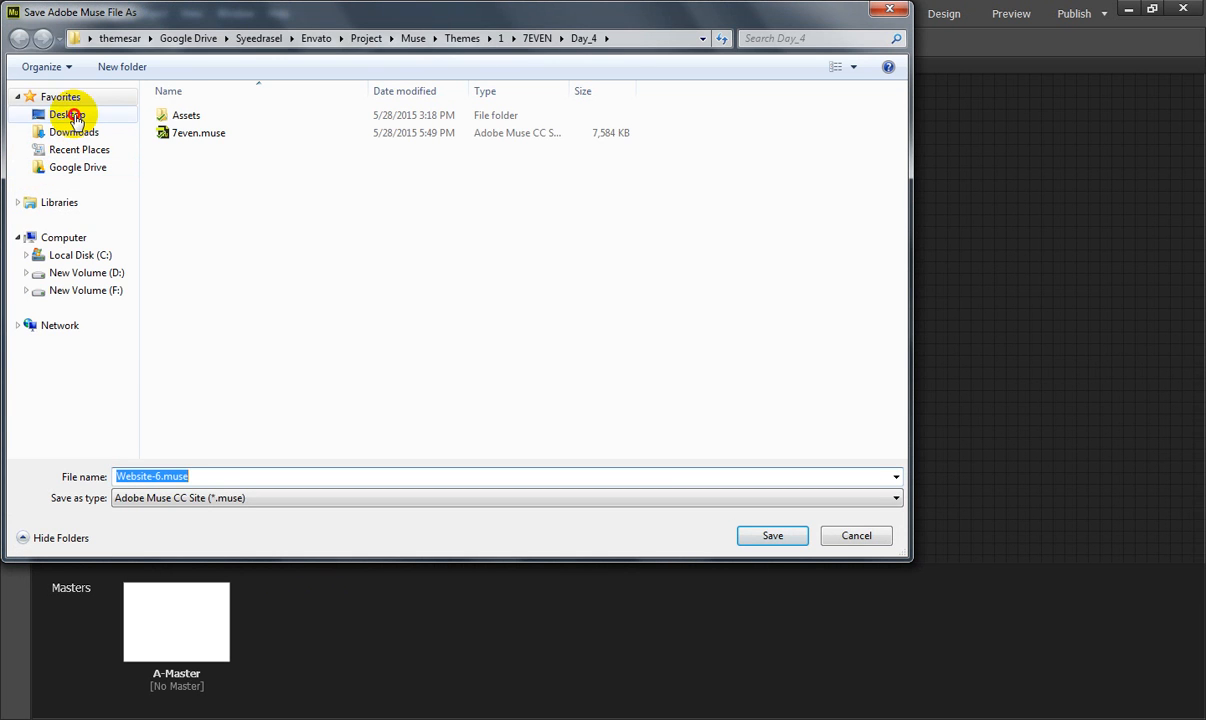
{"action": "left_click", "coordinate": [75, 117]}
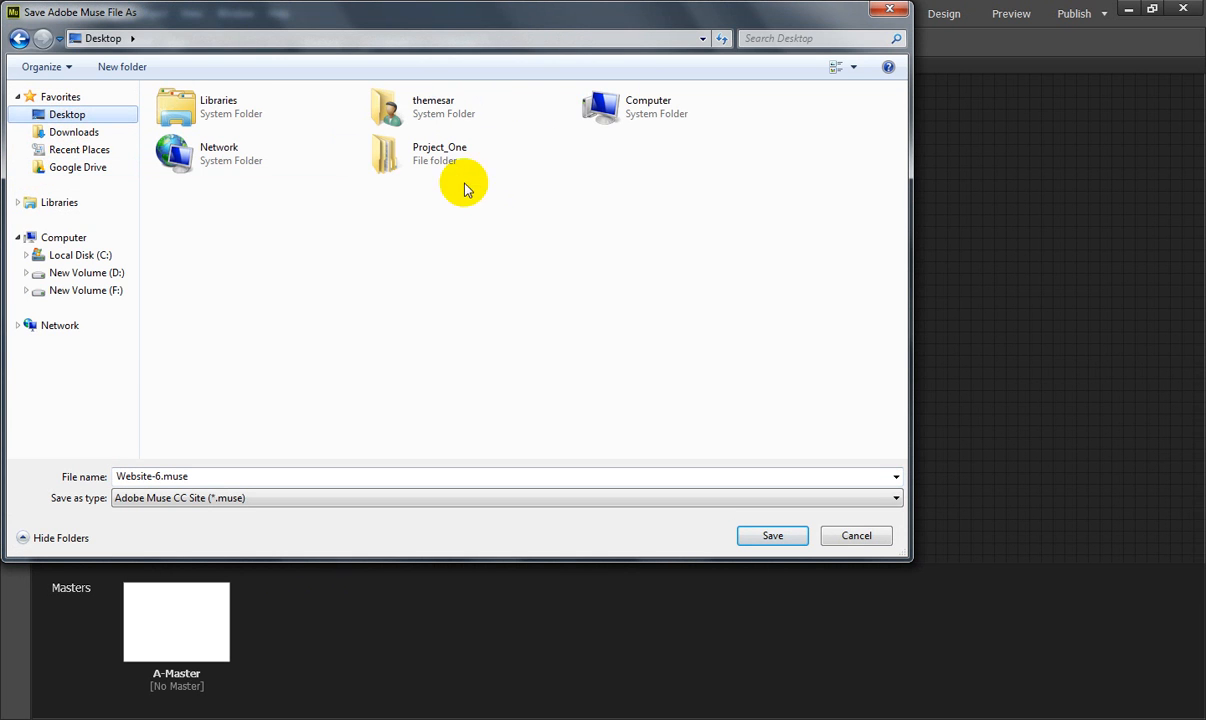
{"action": "double_click", "coordinate": [444, 143]}
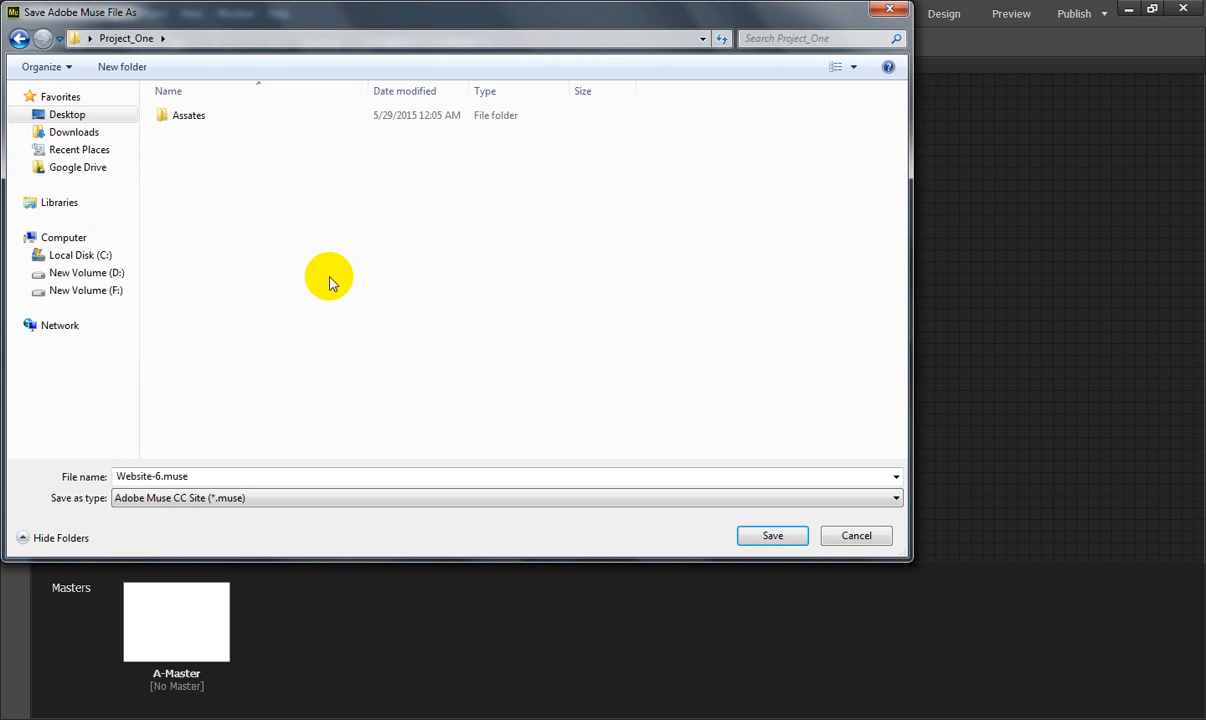
{"action": "left_click", "coordinate": [152, 476]}
{"action": "left_click", "coordinate": [155, 477]}
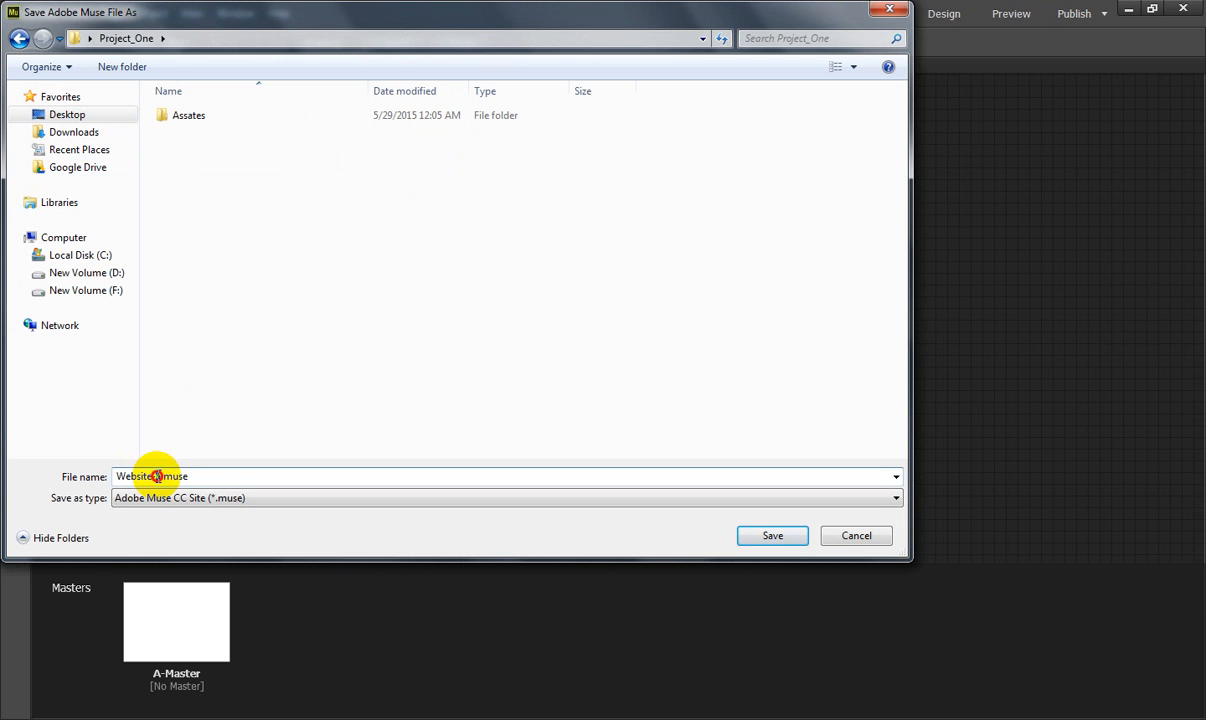
{"action": "left_click_drag", "start_coordinate": [160, 477], "coordinate": [40, 484]}
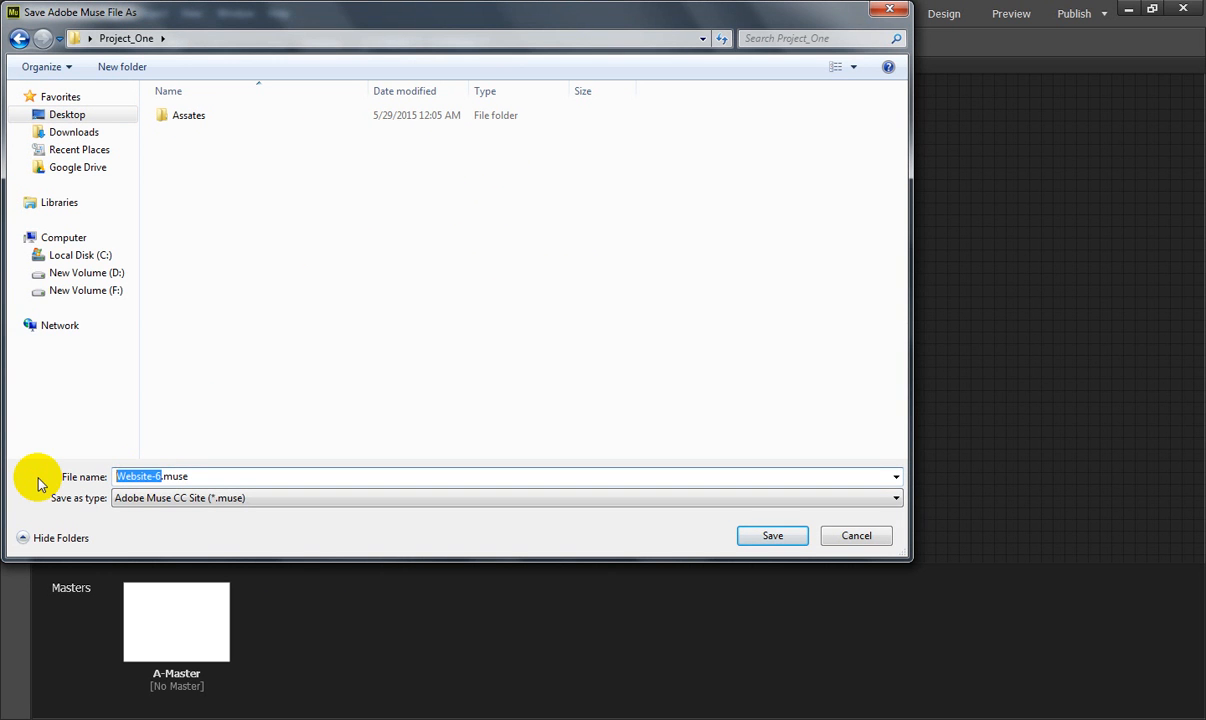
{"action": "type", "text": "Project_one"}
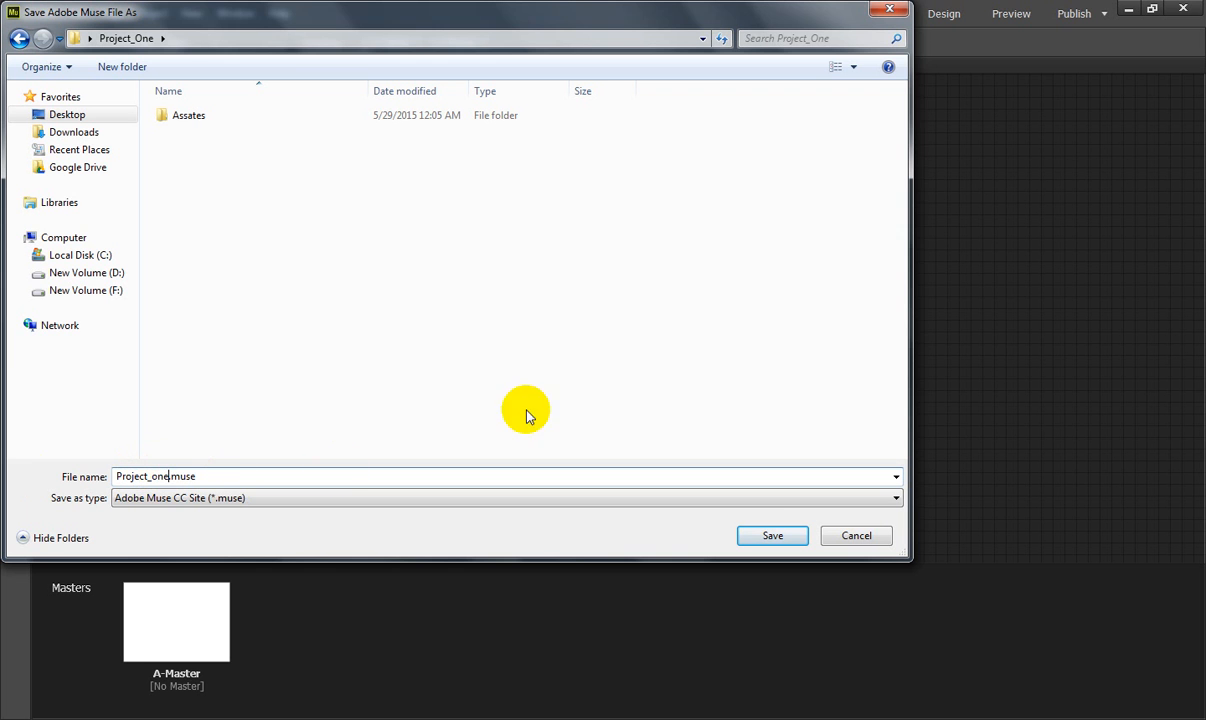
{"action": "left_click", "coordinate": [770, 538]}
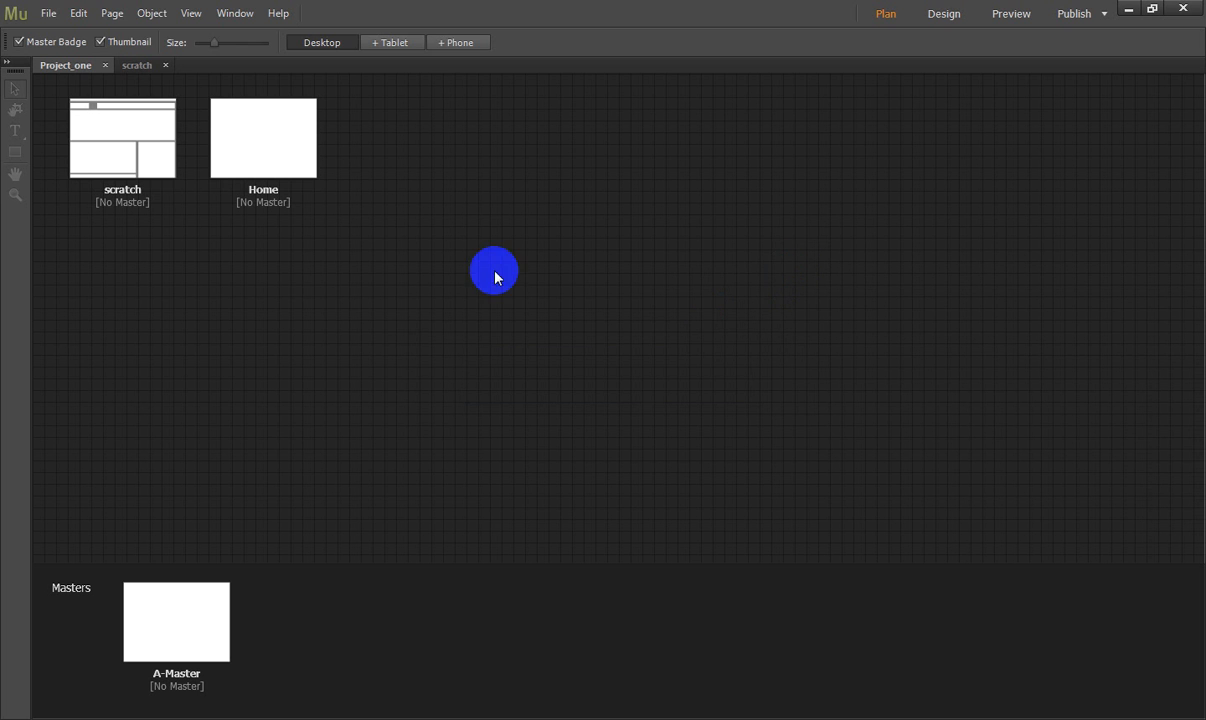
- Open the Home page in Design view and show its column and margin guides
{"action": "left_click", "coordinate": [272, 140]}
{"action": "double_click", "coordinate": [261, 137]}
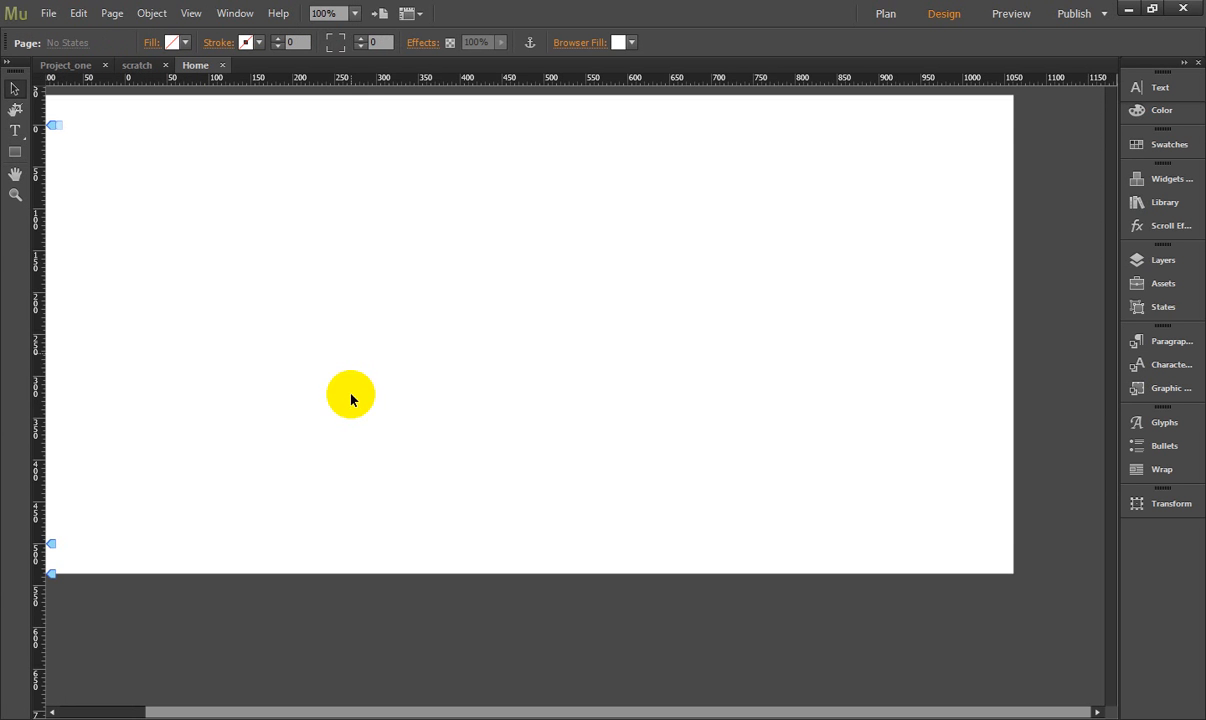
{"action": "key", "text": "ctrl+semicolon"}
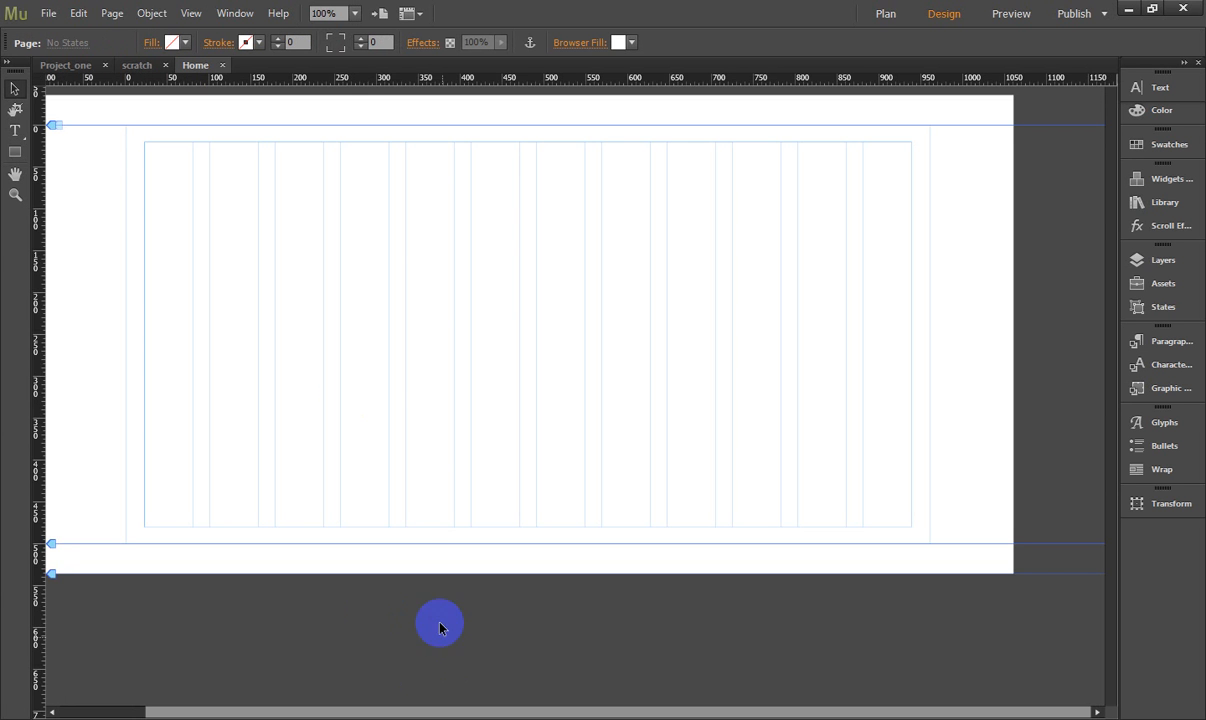
{"action": "left_click_drag", "start_coordinate": [166, 247], "coordinate": [229, 249]}
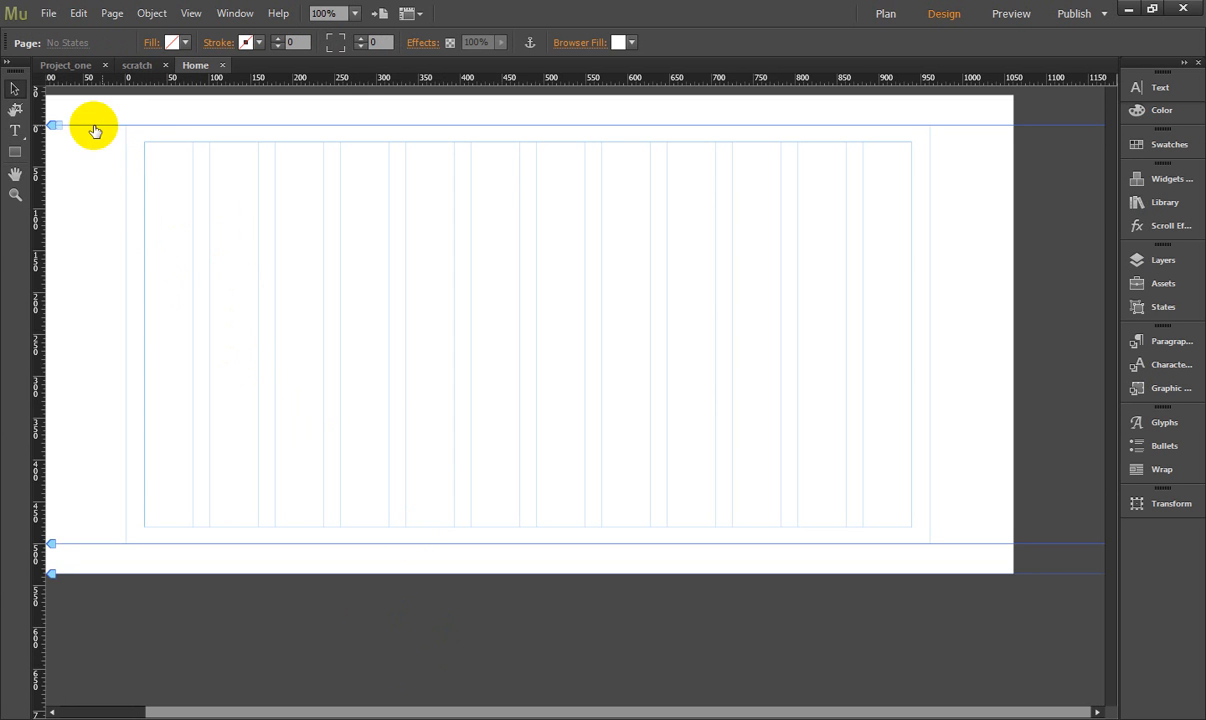
- Remove the padding above the Home page and extend the bottom of the browser and of the page far downwards
{"action": "left_click_drag", "start_coordinate": [50, 124], "coordinate": [48, 75]}
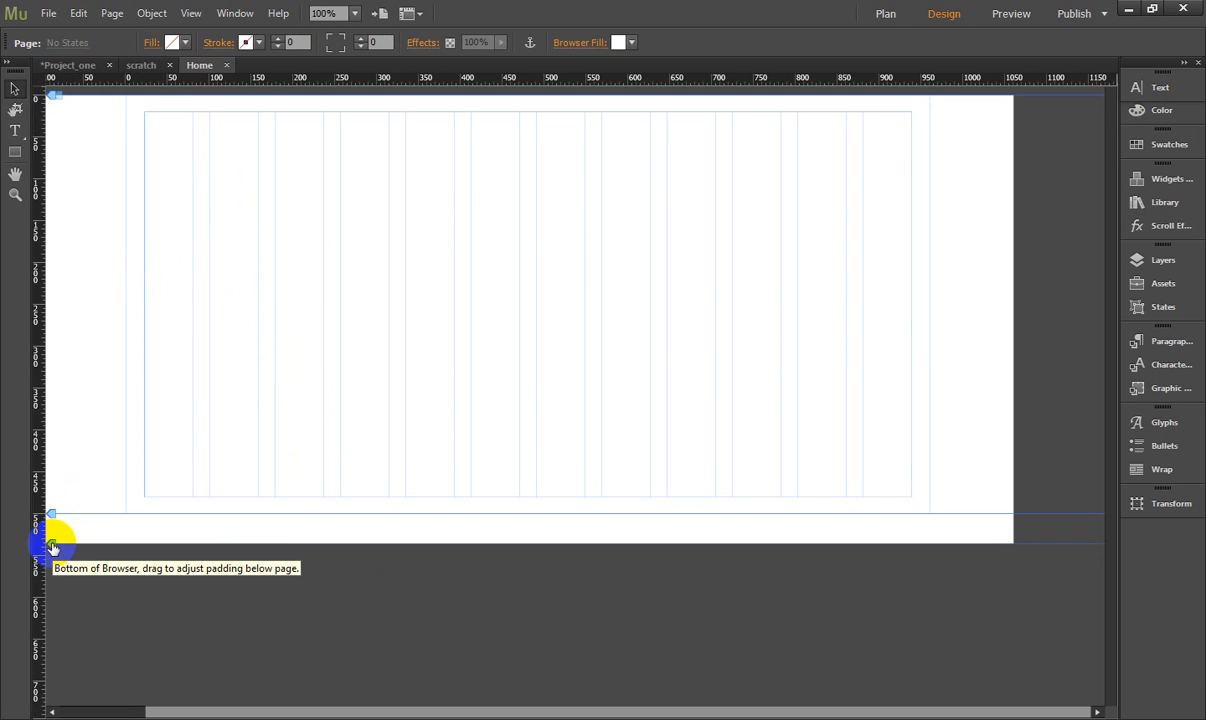
{"action": "left_click_drag", "start_coordinate": [50, 546], "coordinate": [51, 698]}
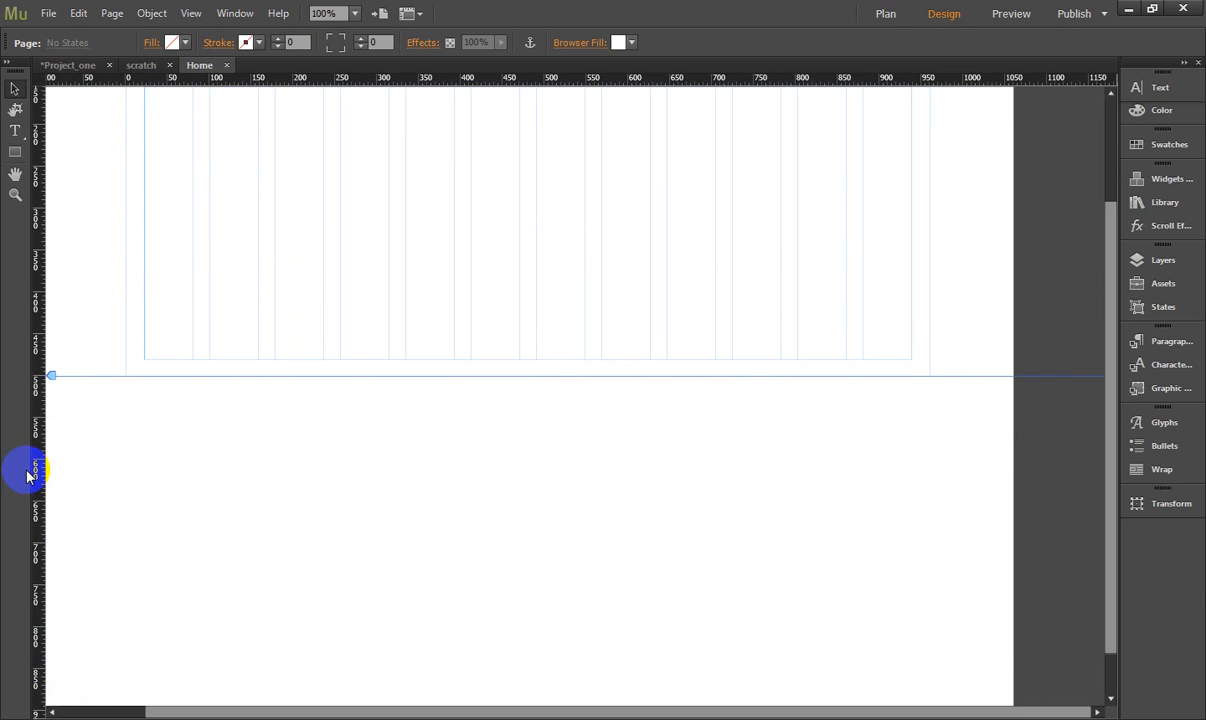
{"action": "left_click_drag", "start_coordinate": [51, 376], "coordinate": [51, 672]}
{"action": "scroll", "coordinate": [195, 484], "scroll_direction": "up", "scroll_amount": 5}
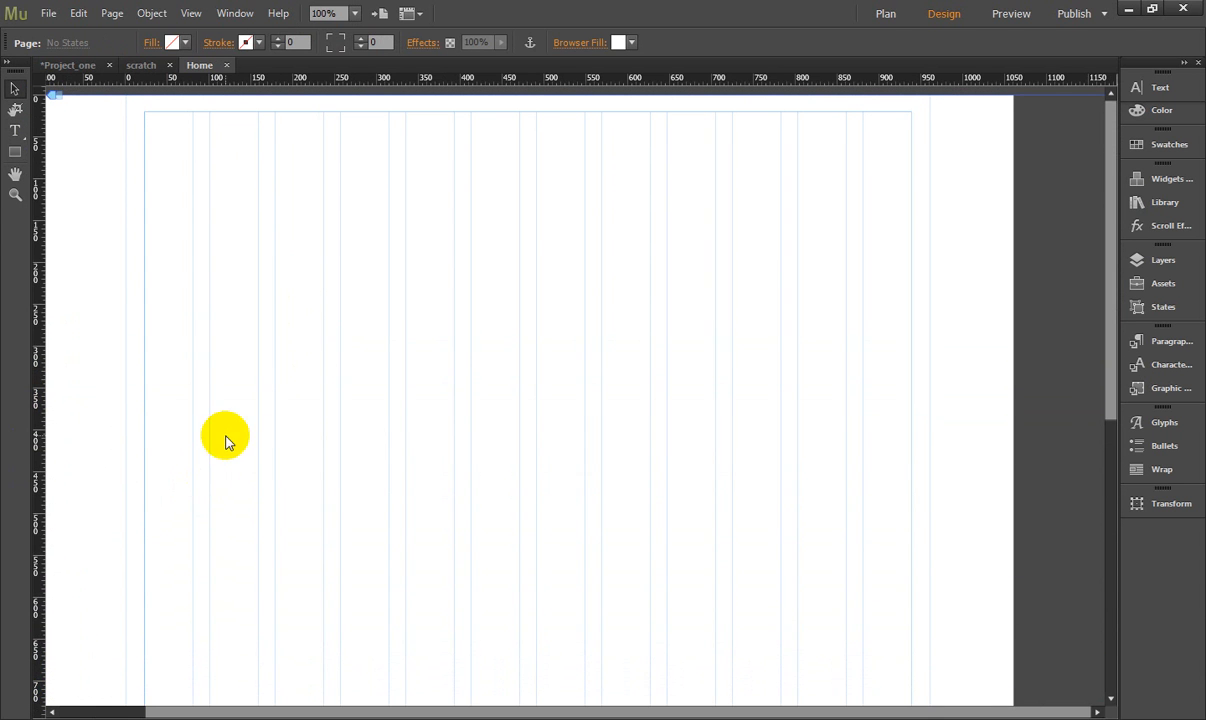
- Add a text frame reading "My Logo" across the first three grid columns at the upper margin of the Home page
{"action": "left_click", "coordinate": [14, 152]}
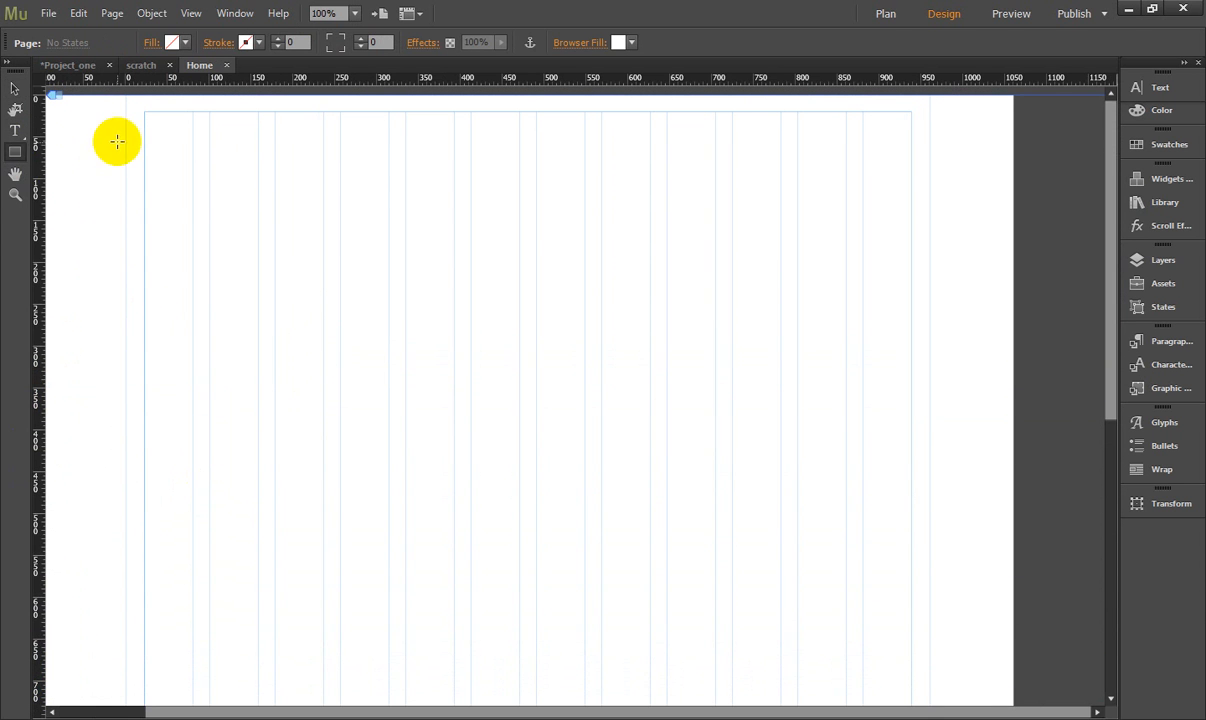
{"action": "left_click", "coordinate": [14, 131]}
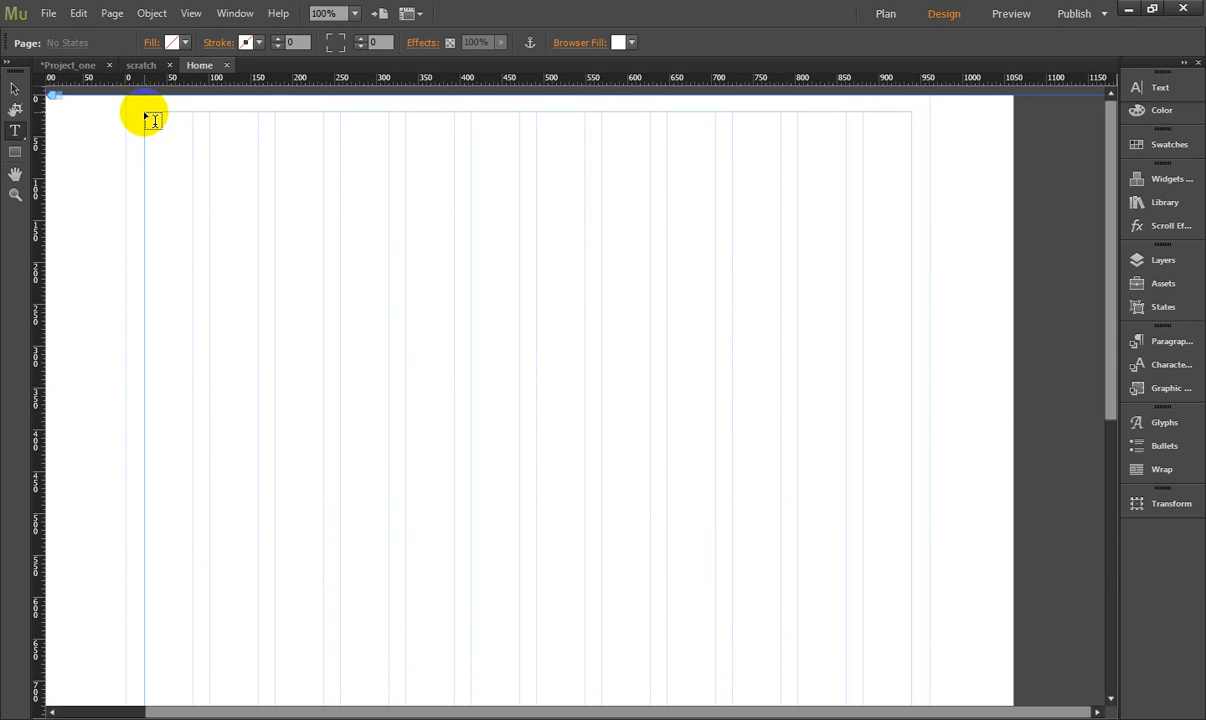
{"action": "left_click_drag", "start_coordinate": [145, 113], "coordinate": [324, 151]}
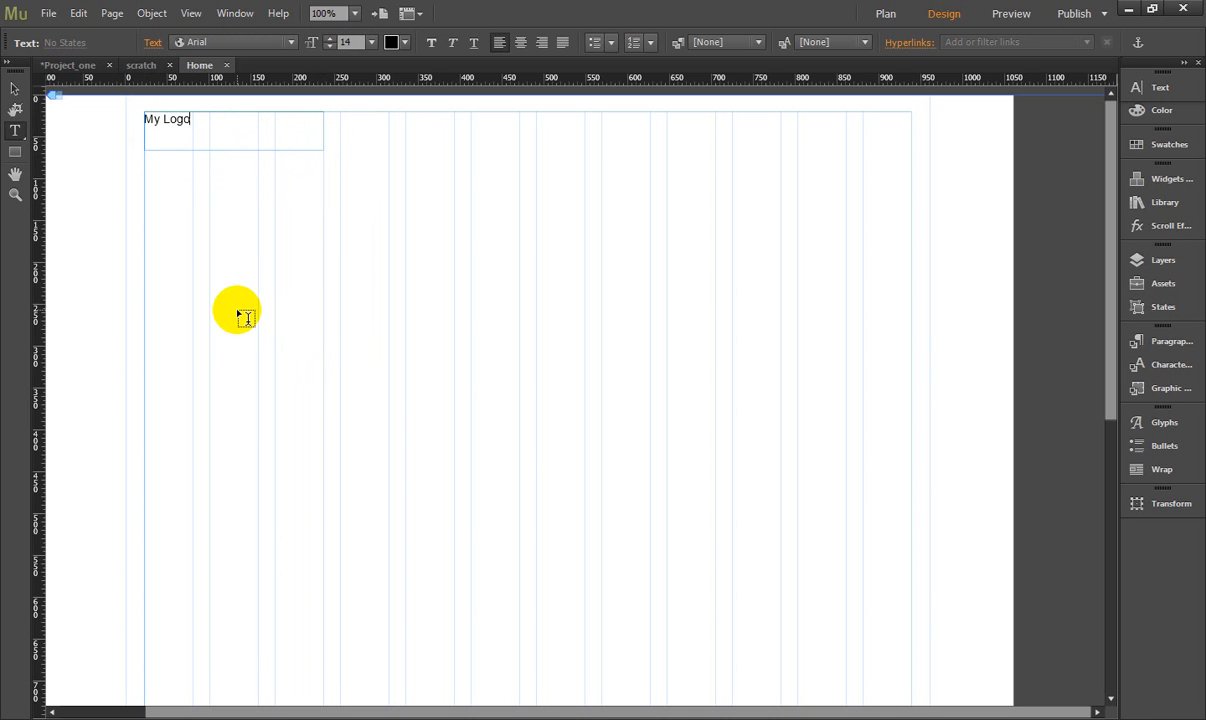
- Format the My Logo text as size 18, bold, black and all caps
{"action": "left_click_drag", "start_coordinate": [200, 118], "coordinate": [151, 126]}
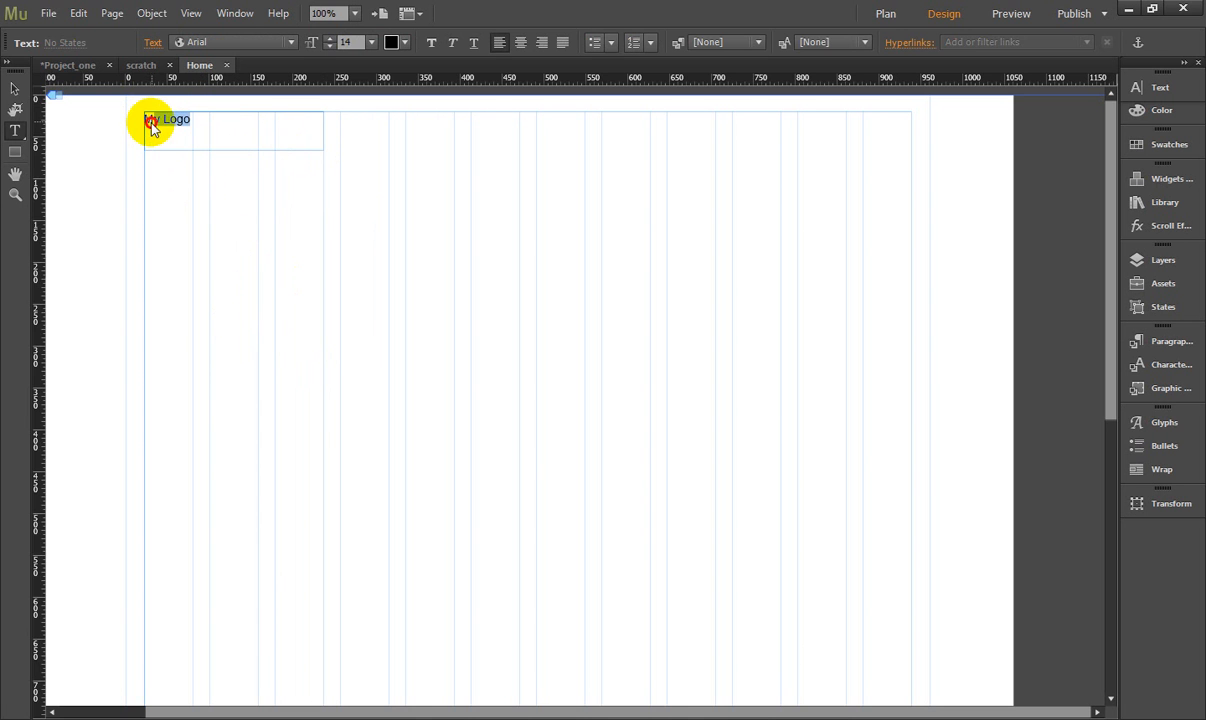
{"action": "left_click", "coordinate": [370, 43]}
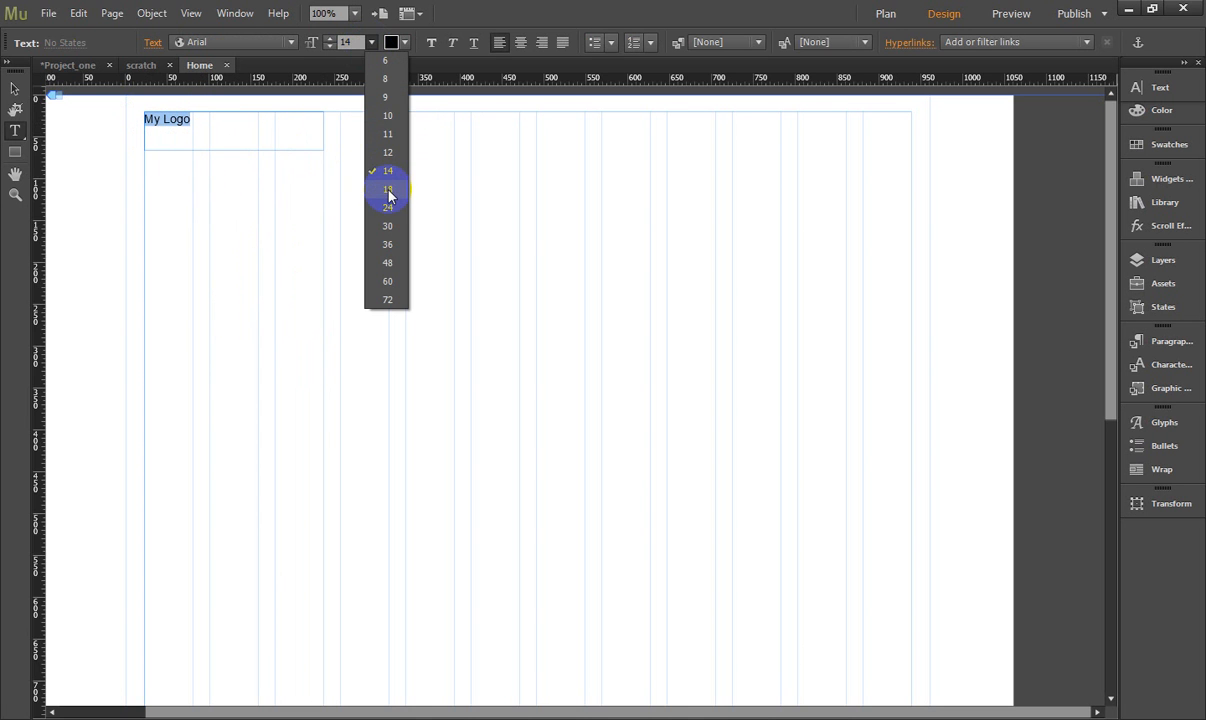
{"action": "left_click", "coordinate": [389, 197]}
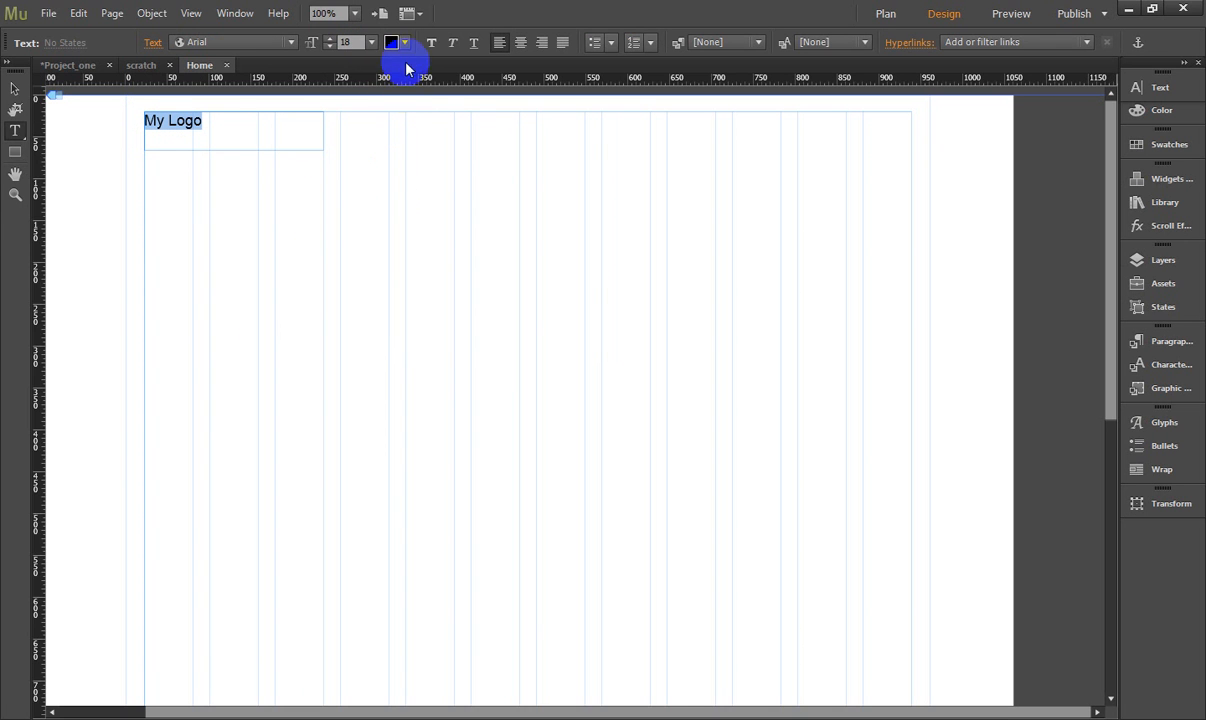
{"action": "left_click", "coordinate": [431, 42]}
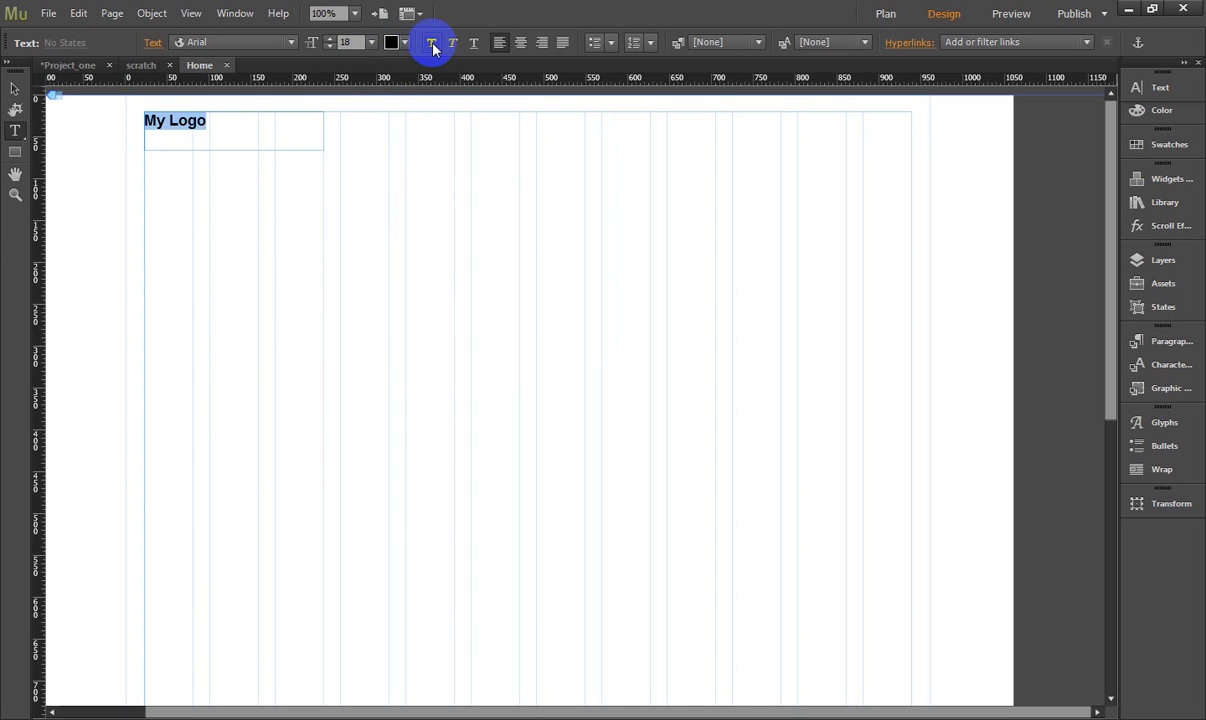
{"action": "left_click", "coordinate": [404, 42]}
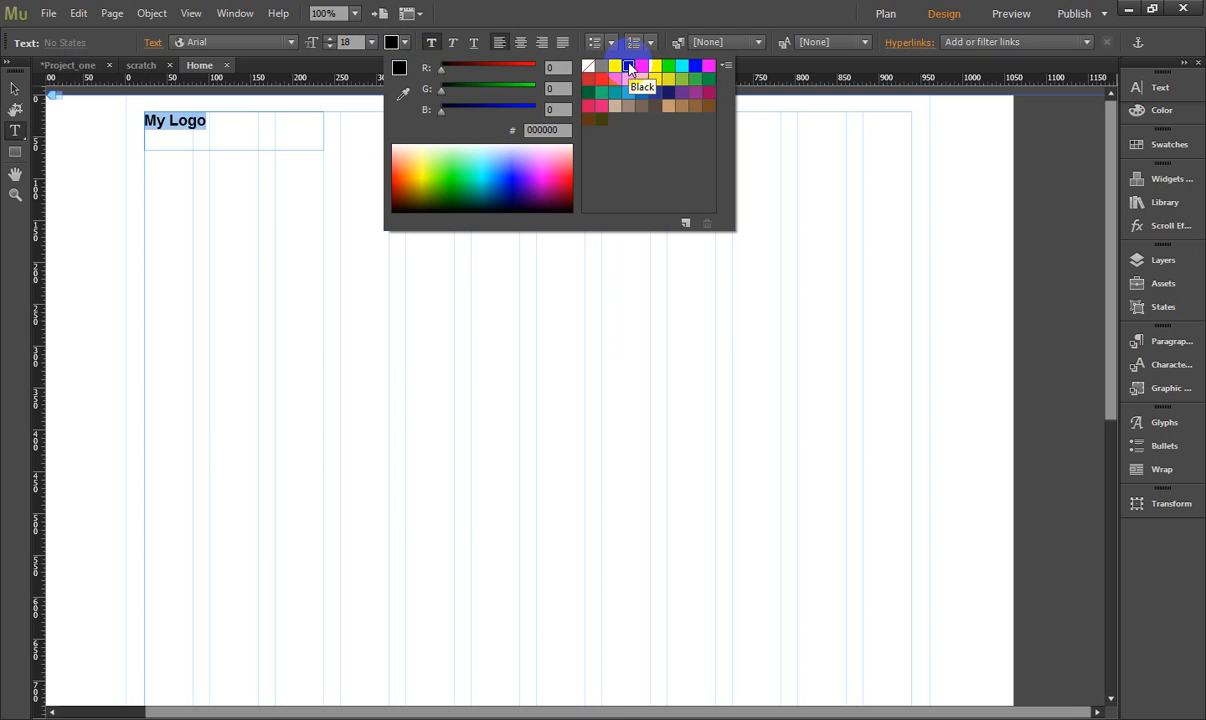
{"action": "left_click", "coordinate": [630, 67]}
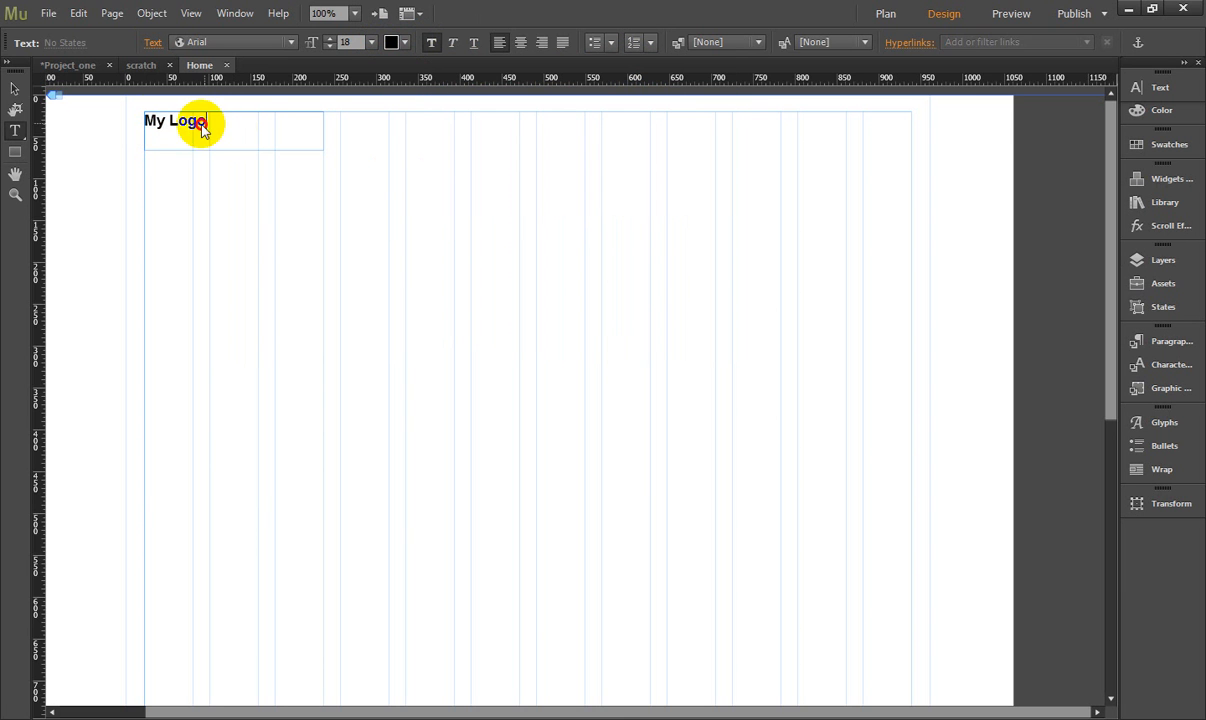
{"action": "left_click", "coordinate": [1160, 90]}
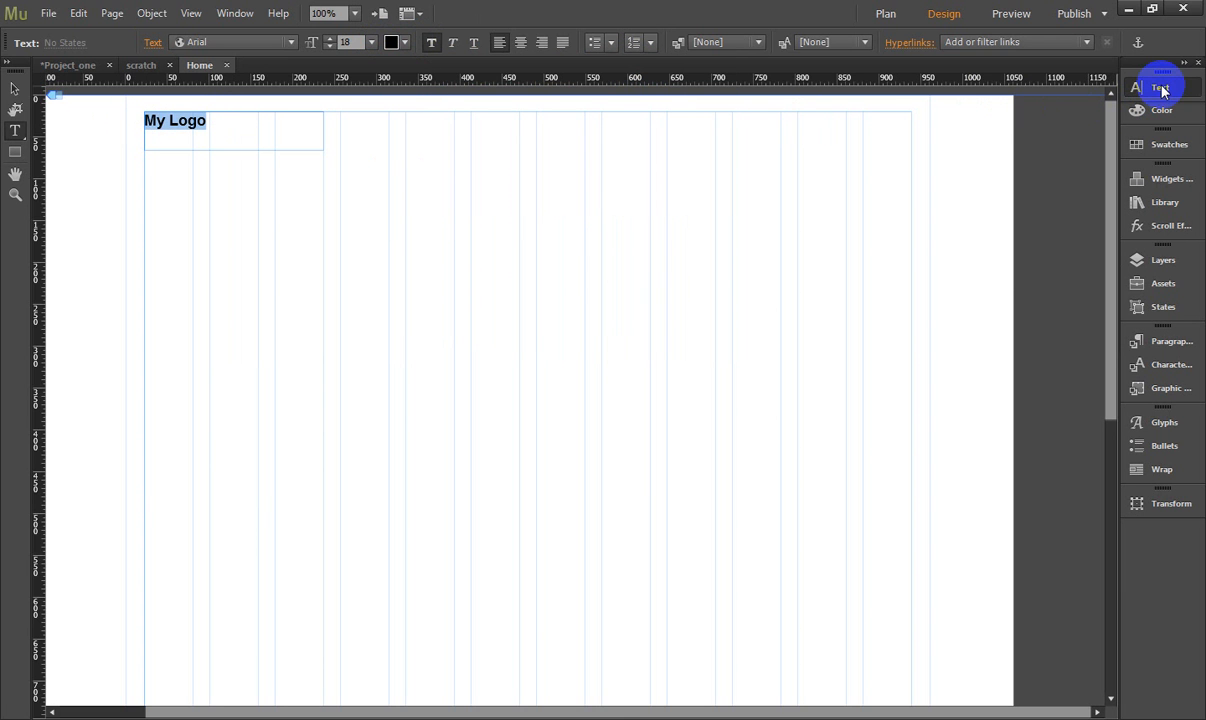
{"action": "left_click", "coordinate": [1023, 190]}
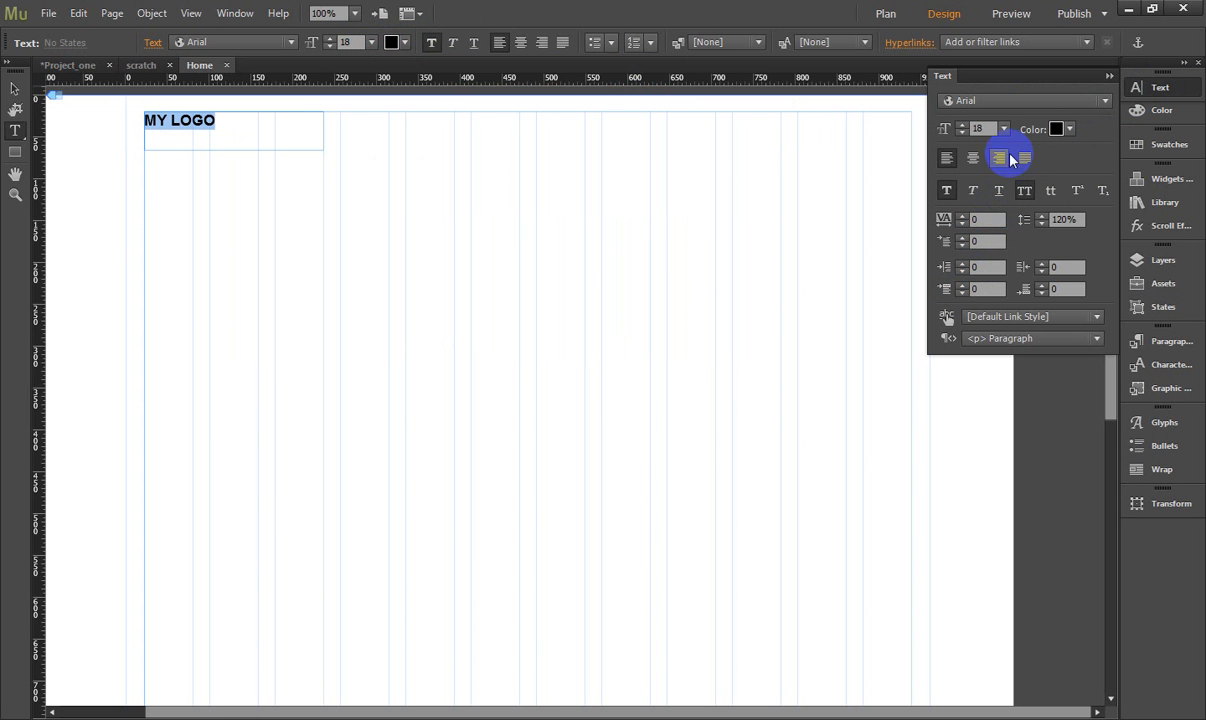
- Change the font of the MY LOGO text to the web font Lato Light
{"action": "left_click", "coordinate": [993, 104]}
{"action": "left_click", "coordinate": [247, 42]}
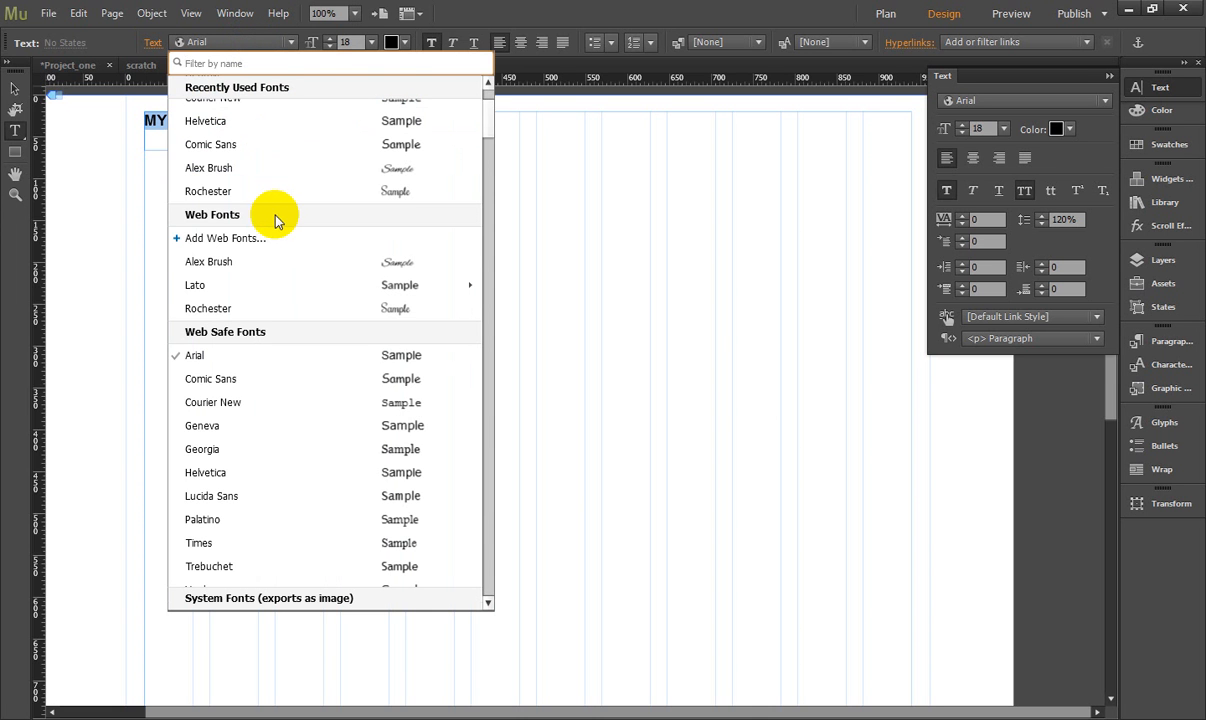
{"action": "mouse_move", "coordinate": [223, 287]}
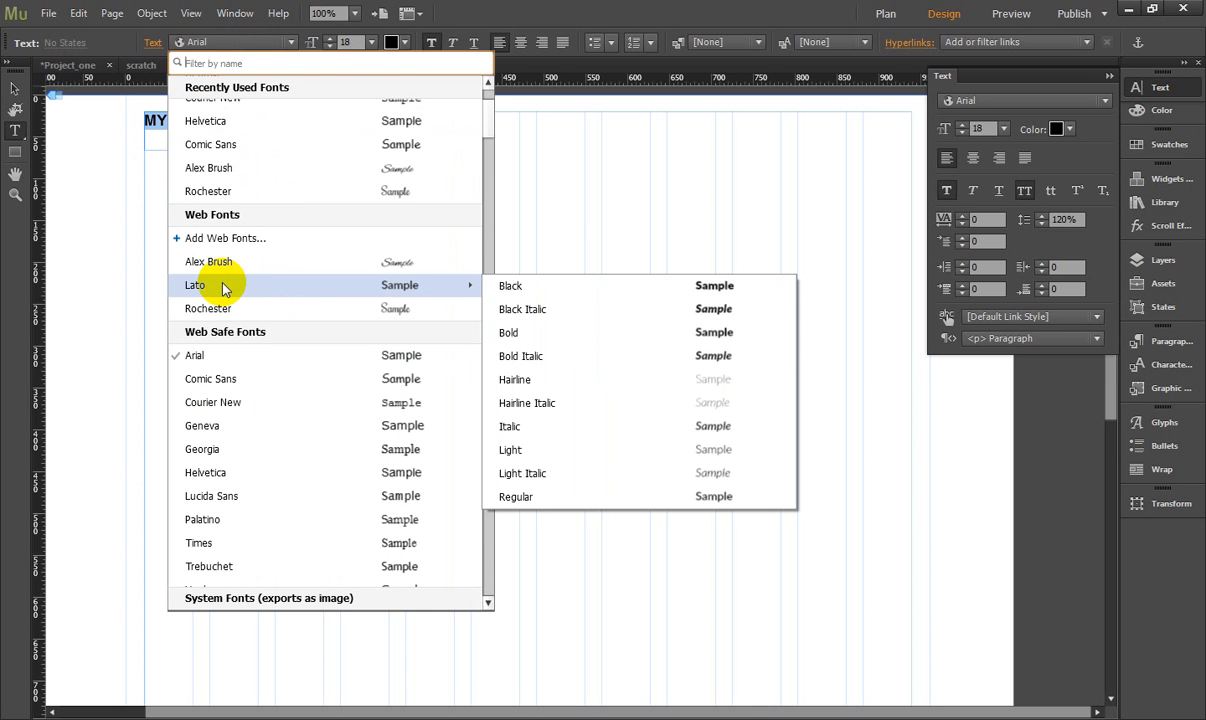
{"action": "left_click", "coordinate": [630, 452]}
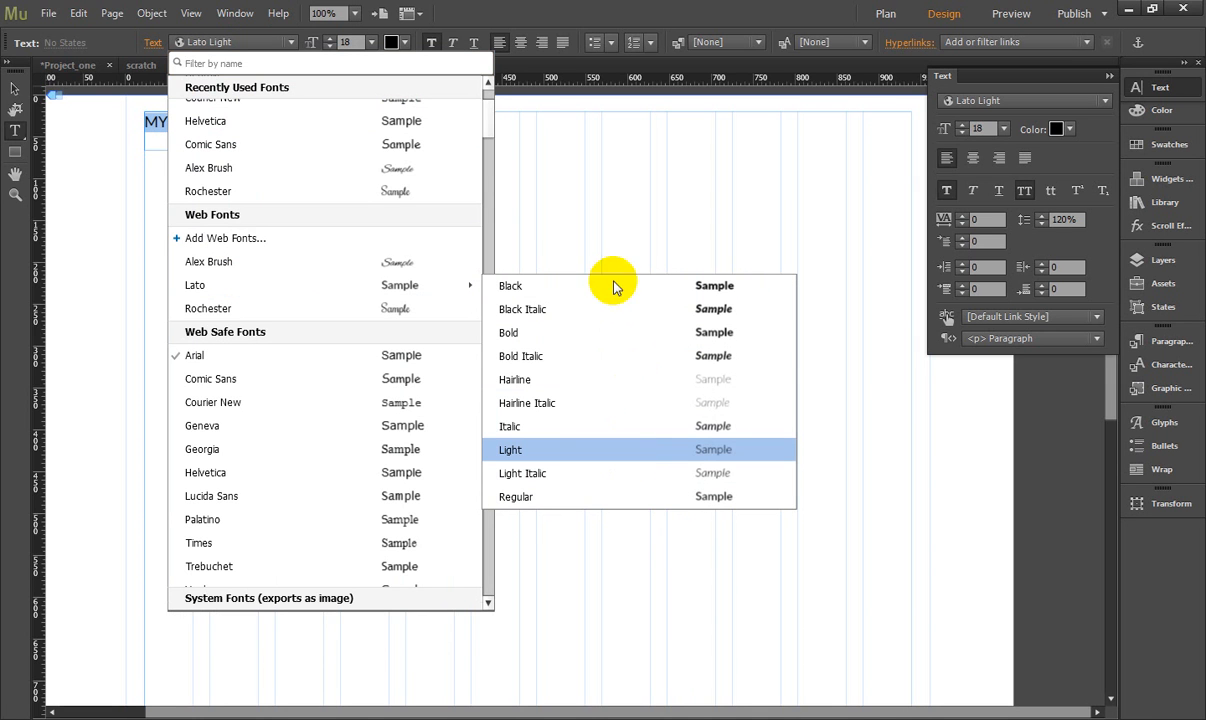
{"action": "left_click", "coordinate": [562, 229]}
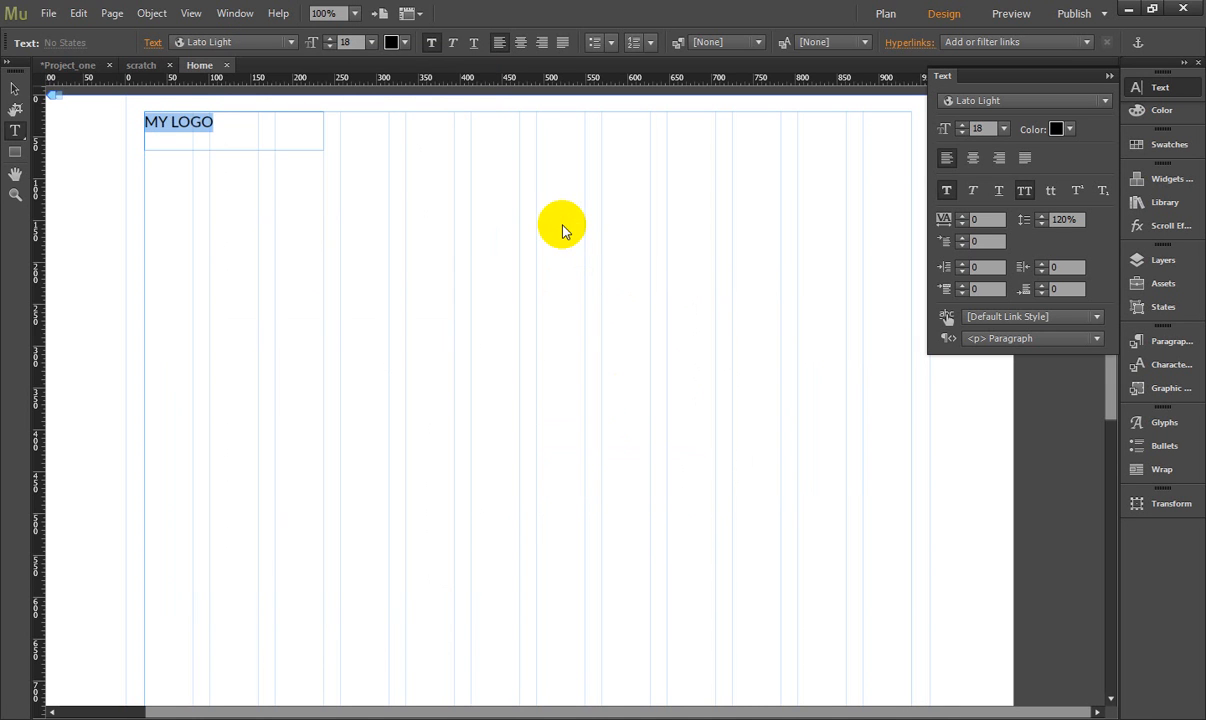
- Compare the MY LOGO text without and with bold, keep it bold, and set its tracking to 5
{"action": "left_click", "coordinate": [232, 122]}
{"action": "left_click_drag", "start_coordinate": [232, 122], "coordinate": [140, 123]}
{"action": "left_click", "coordinate": [995, 218]}
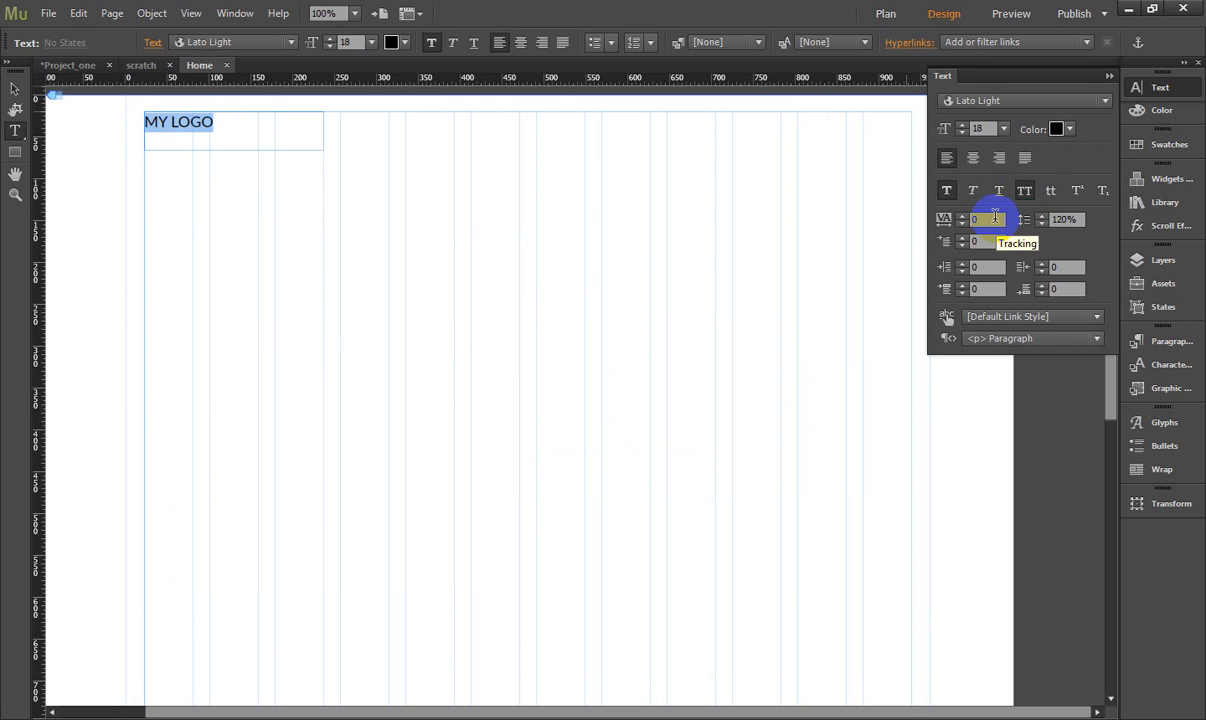
{"action": "left_click", "coordinate": [946, 192]}
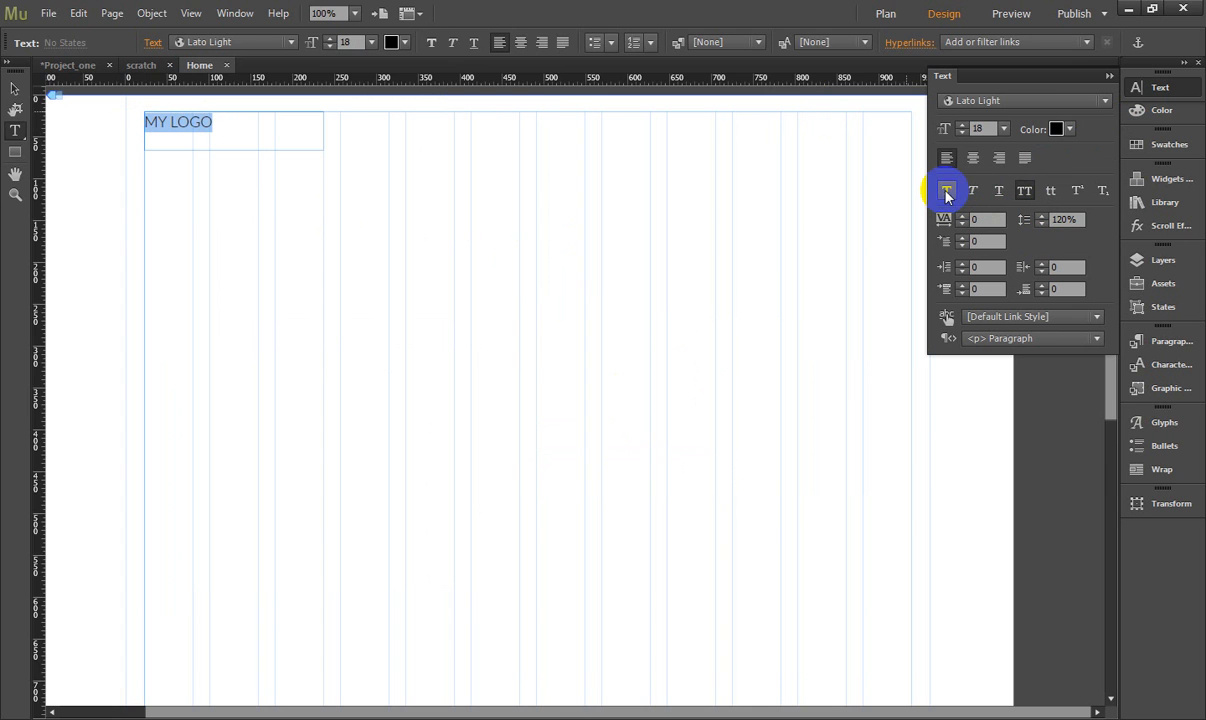
{"action": "left_click", "coordinate": [946, 192]}
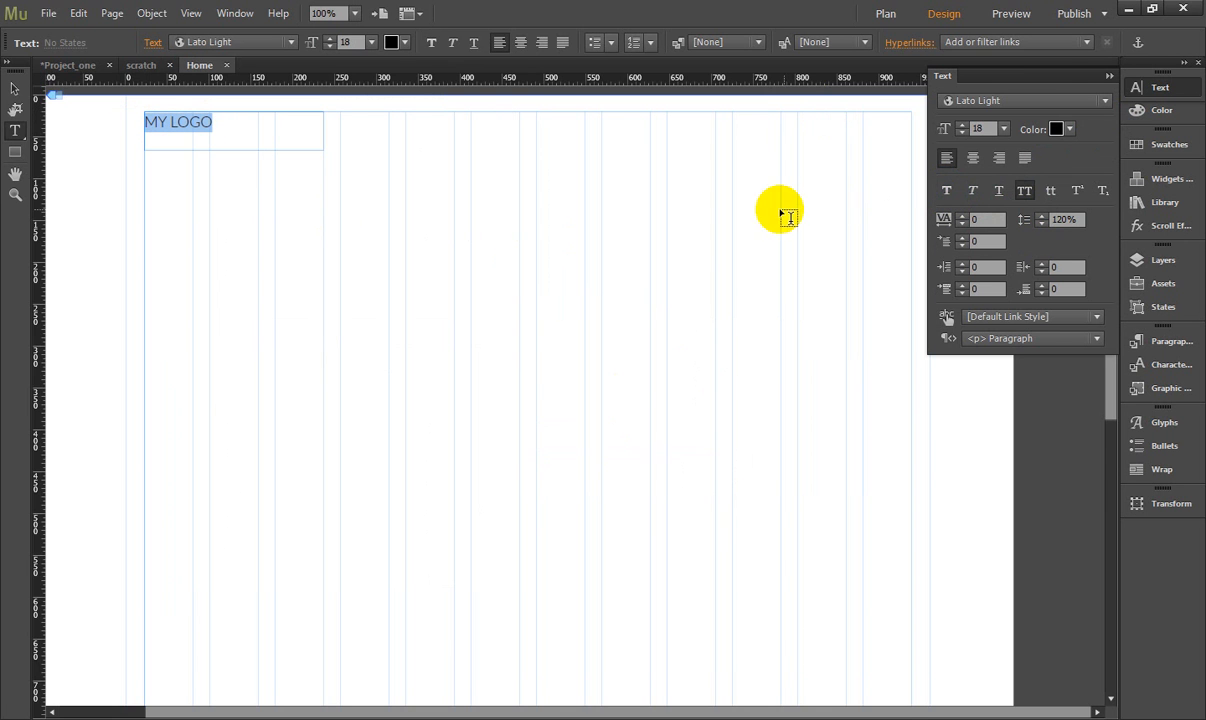
{"action": "left_click", "coordinate": [947, 194]}
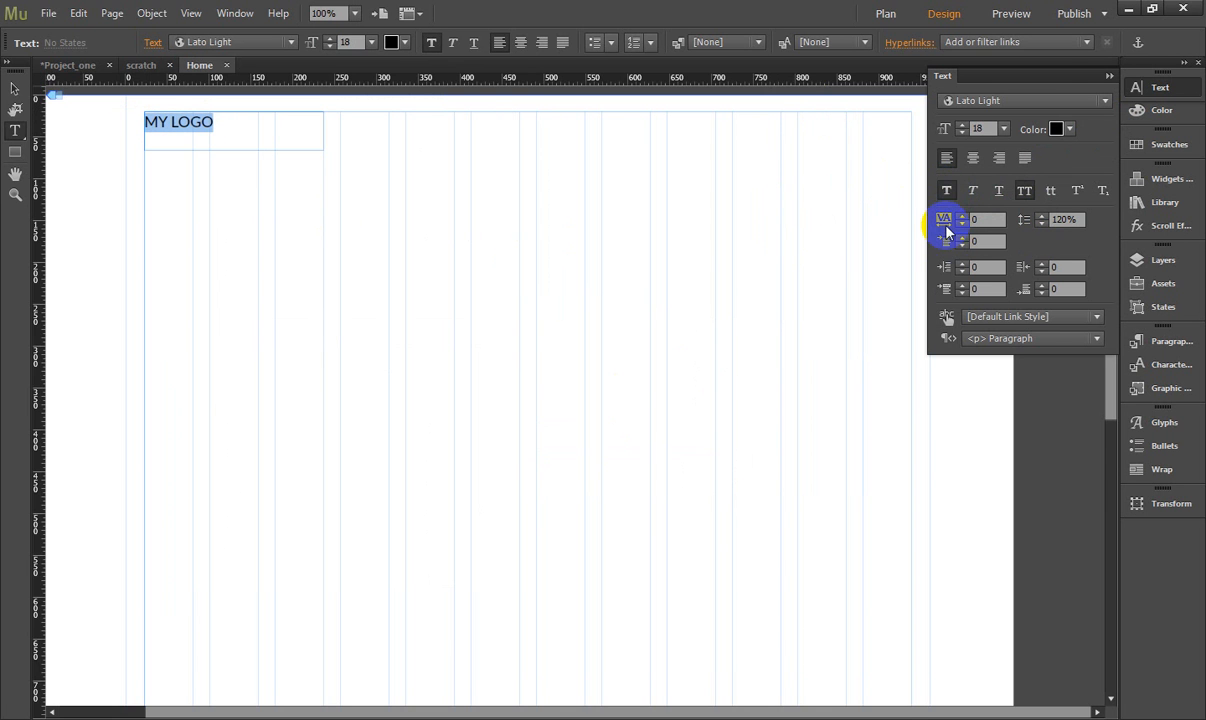
{"action": "left_click", "coordinate": [961, 216]}
{"action": "left_click", "coordinate": [961, 216]}
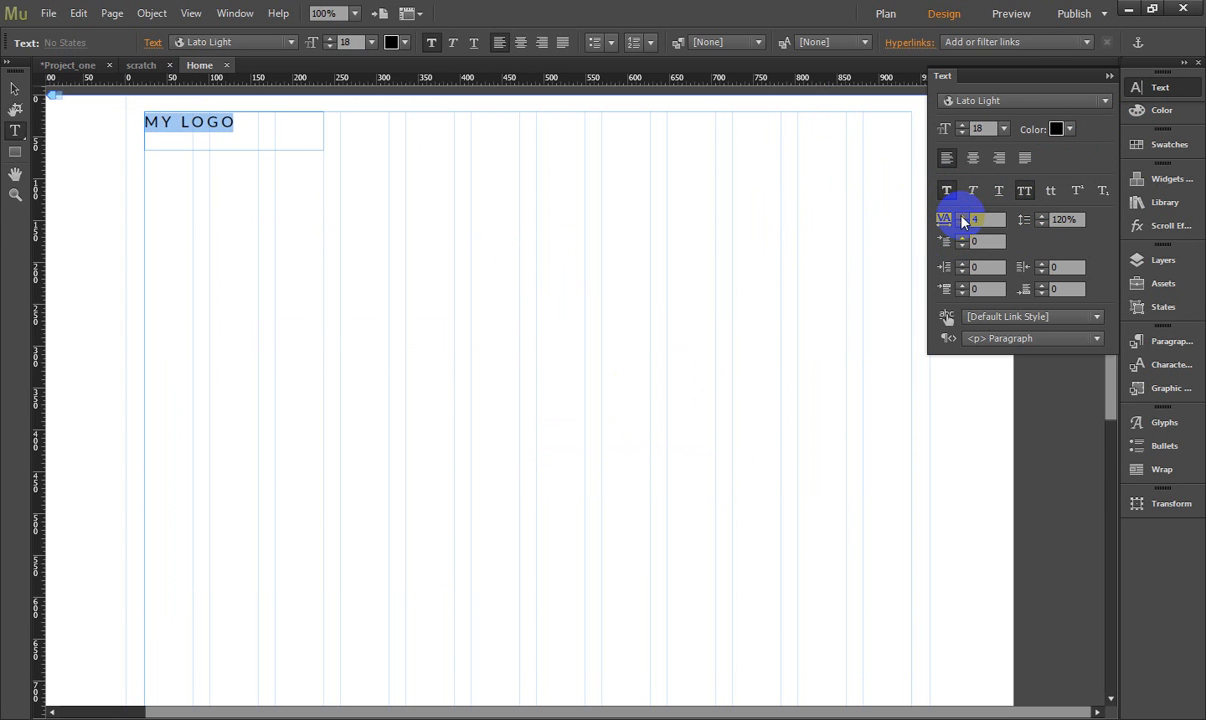
- Change the logo wording from MY LOGO to YOUR LOGO
{"action": "left_click", "coordinate": [180, 121]}
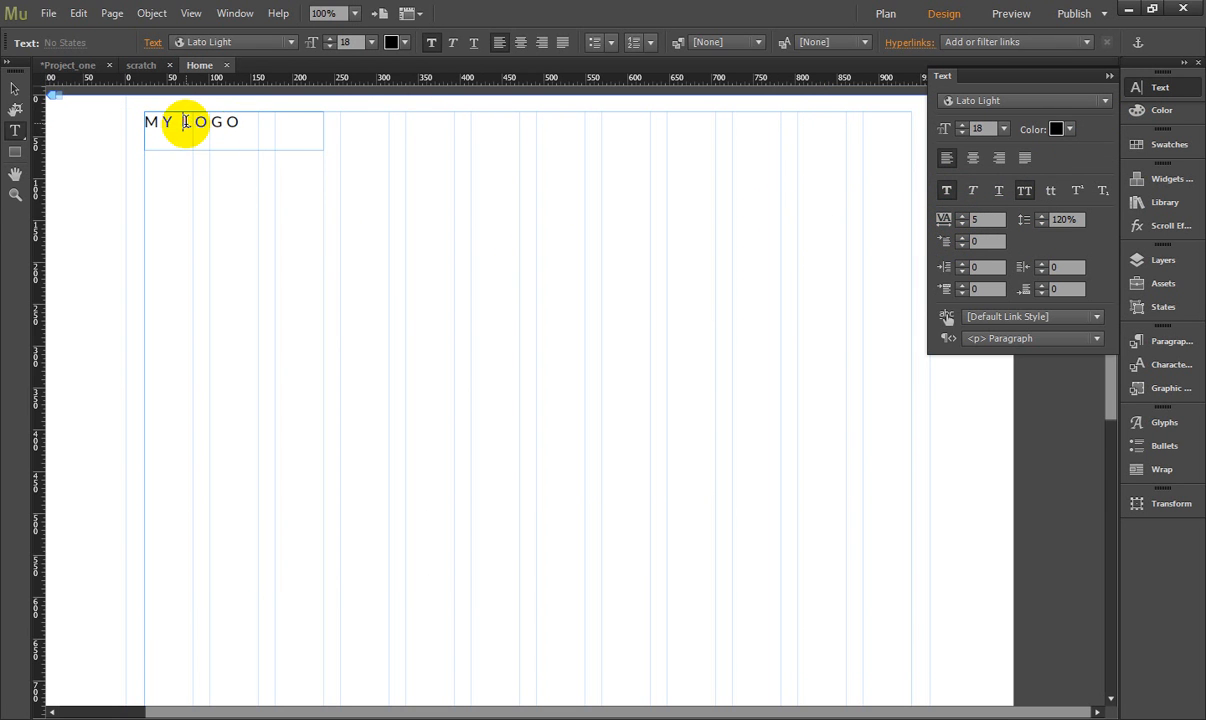
{"action": "key", "text": "BackSpace"}
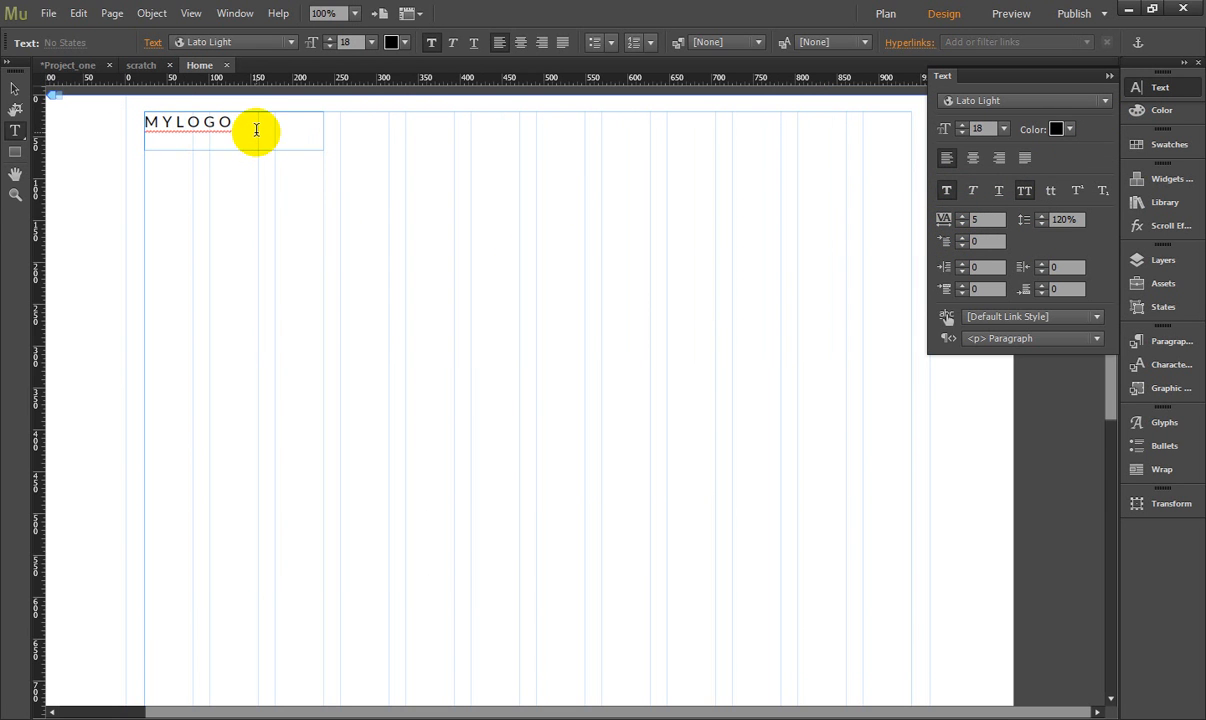
{"action": "left_click", "coordinate": [237, 122]}
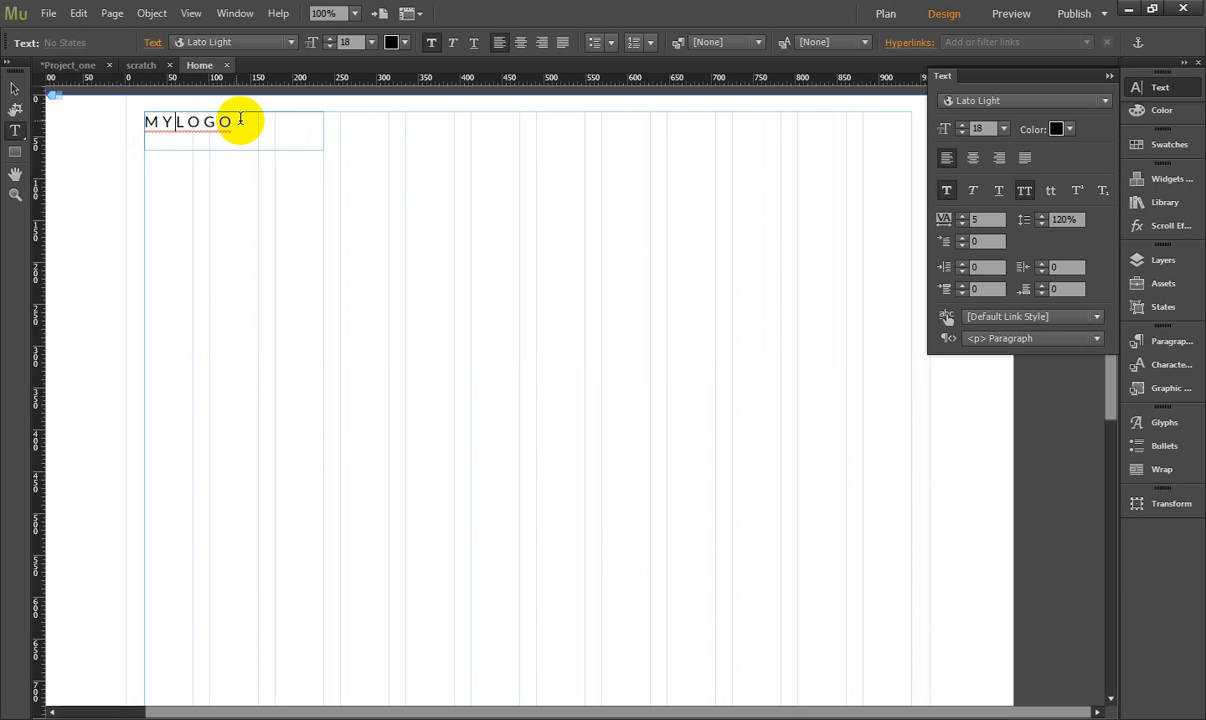
{"action": "left_click_drag", "start_coordinate": [248, 116], "coordinate": [134, 123]}
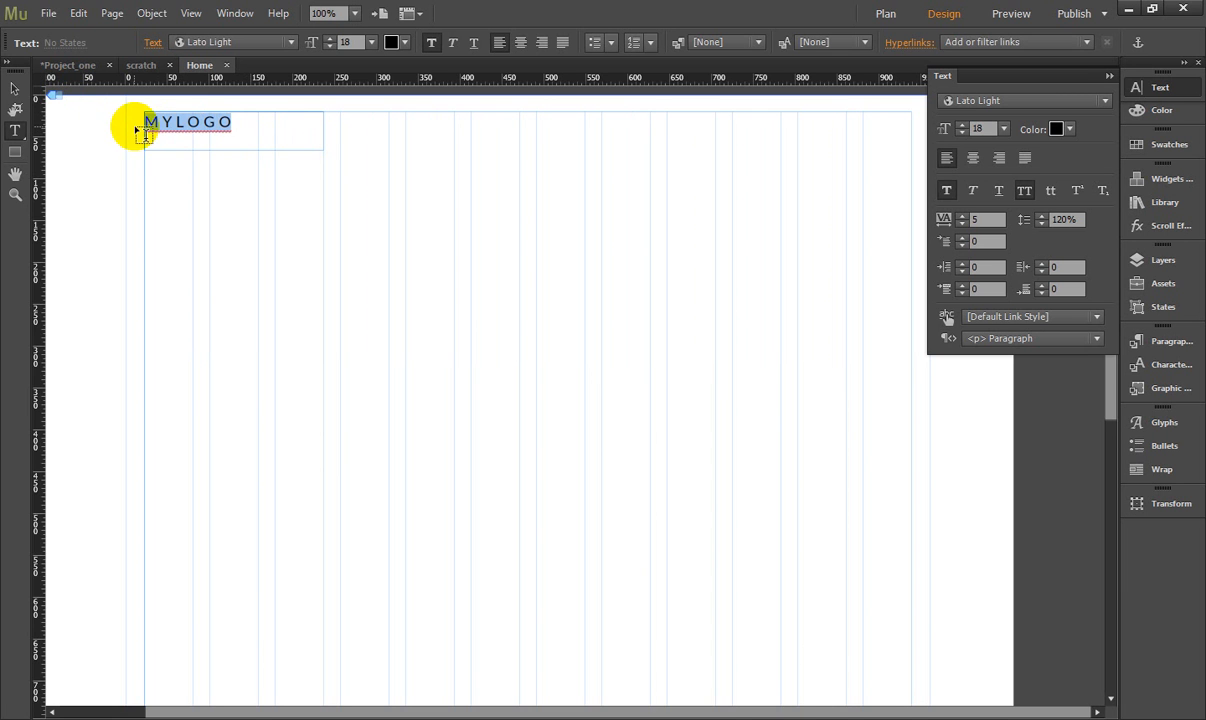
{"action": "left_click", "coordinate": [170, 122]}
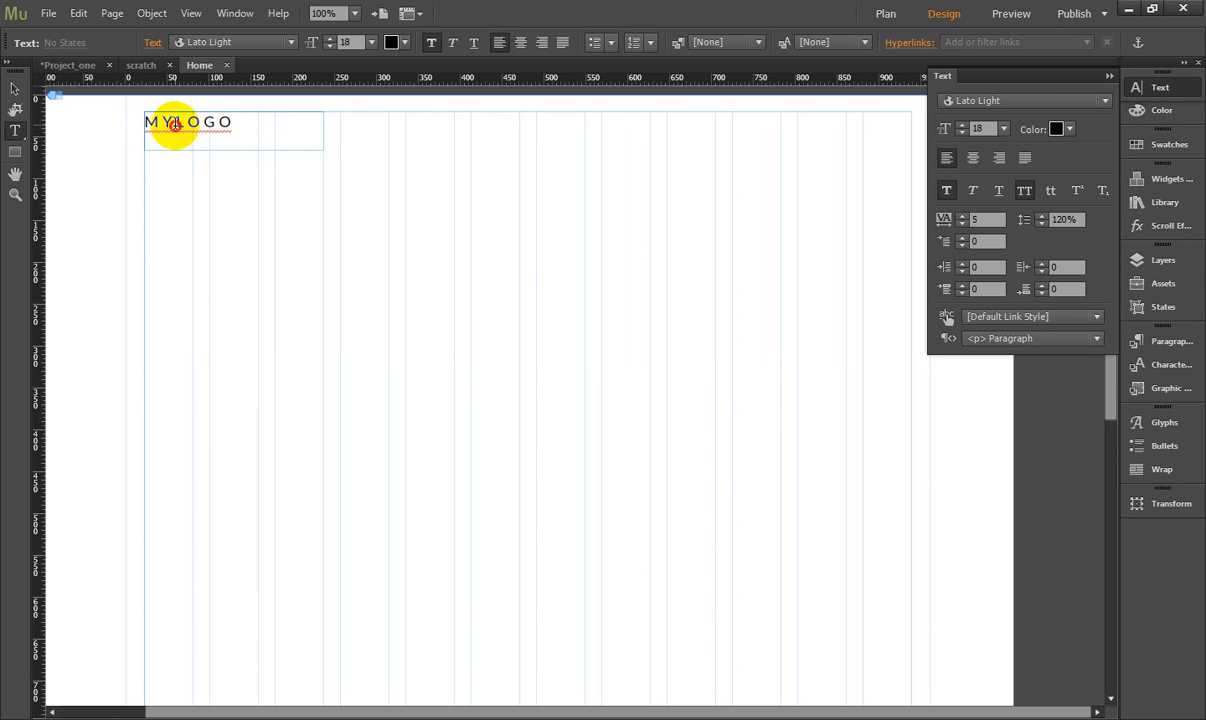
{"action": "left_click_drag", "start_coordinate": [175, 124], "coordinate": [128, 232]}
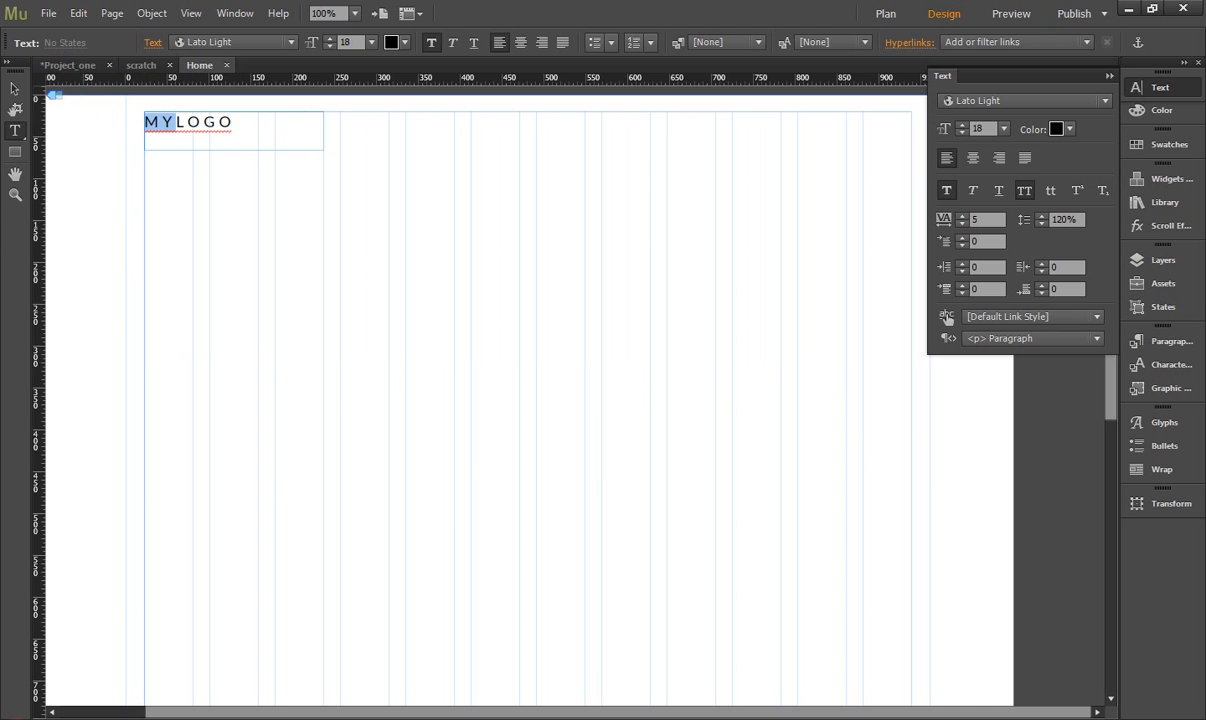
{"action": "type", "text": "YOUR"}
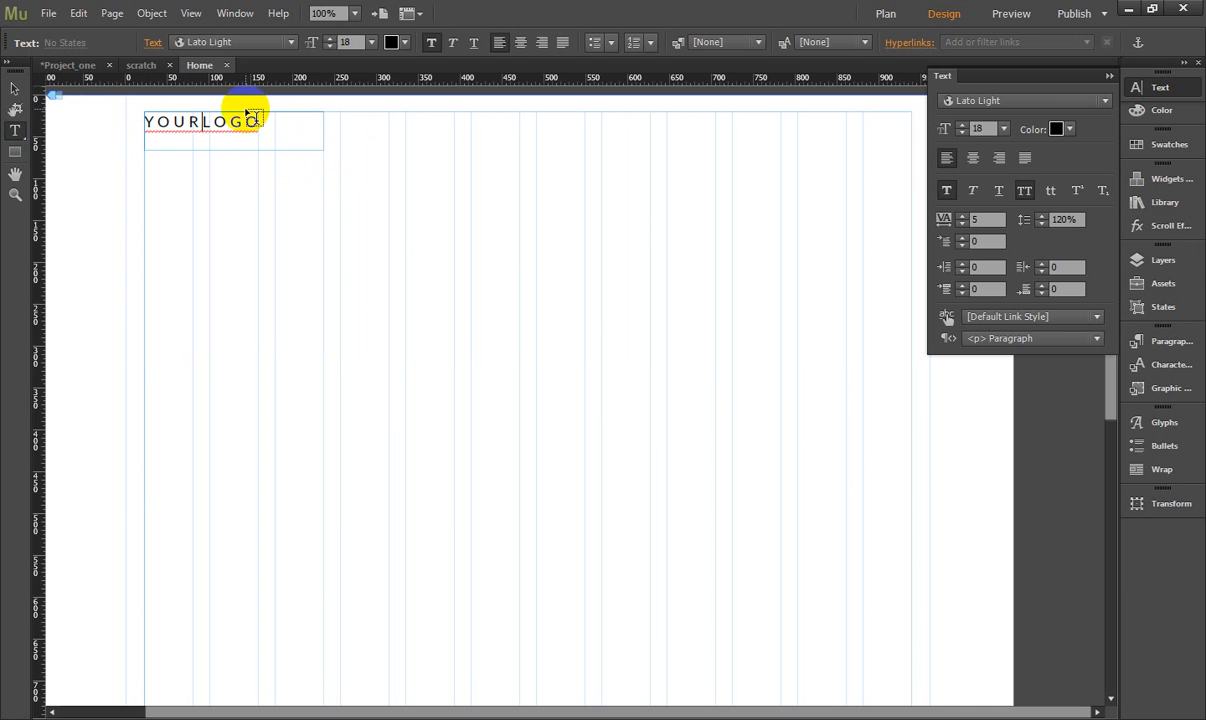
{"action": "left_click", "coordinate": [279, 124]}
- Adjust the height of the YOUR LOGO text frame so its lower edge sits slightly below the text
{"action": "left_click", "coordinate": [15, 88]}
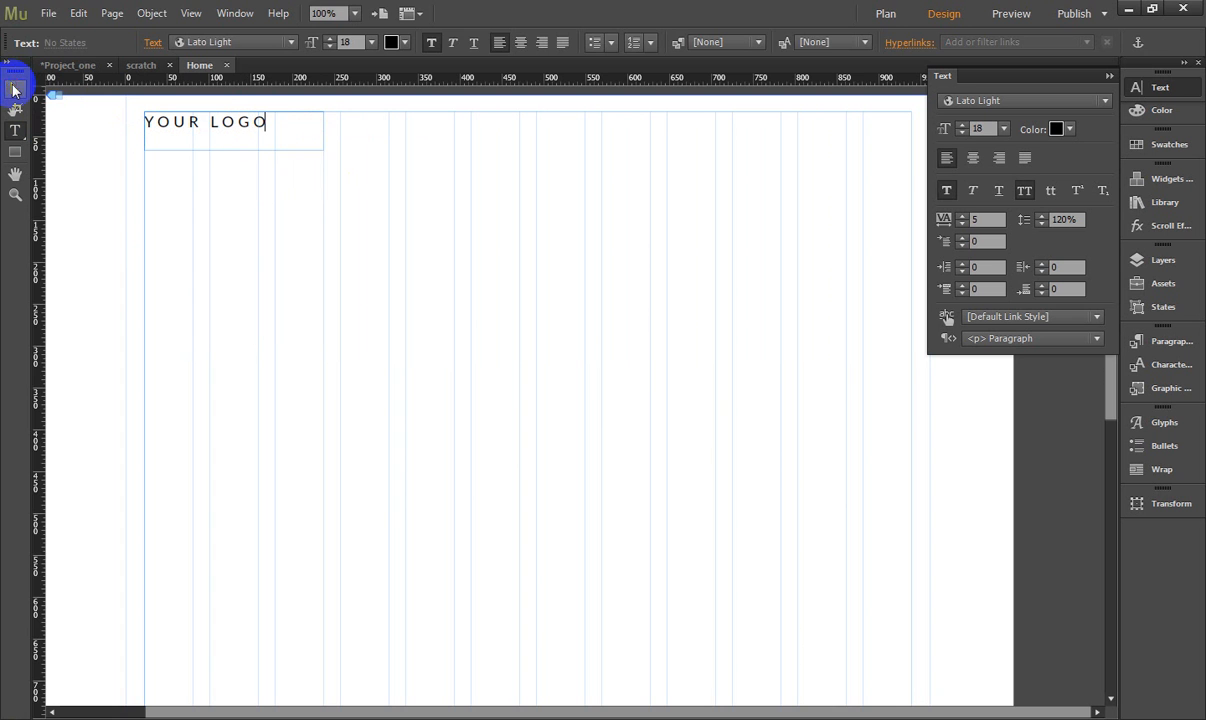
{"action": "left_click", "coordinate": [225, 143]}
{"action": "left_click_drag", "start_coordinate": [233, 150], "coordinate": [236, 132]}
{"action": "left_click", "coordinate": [232, 178]}
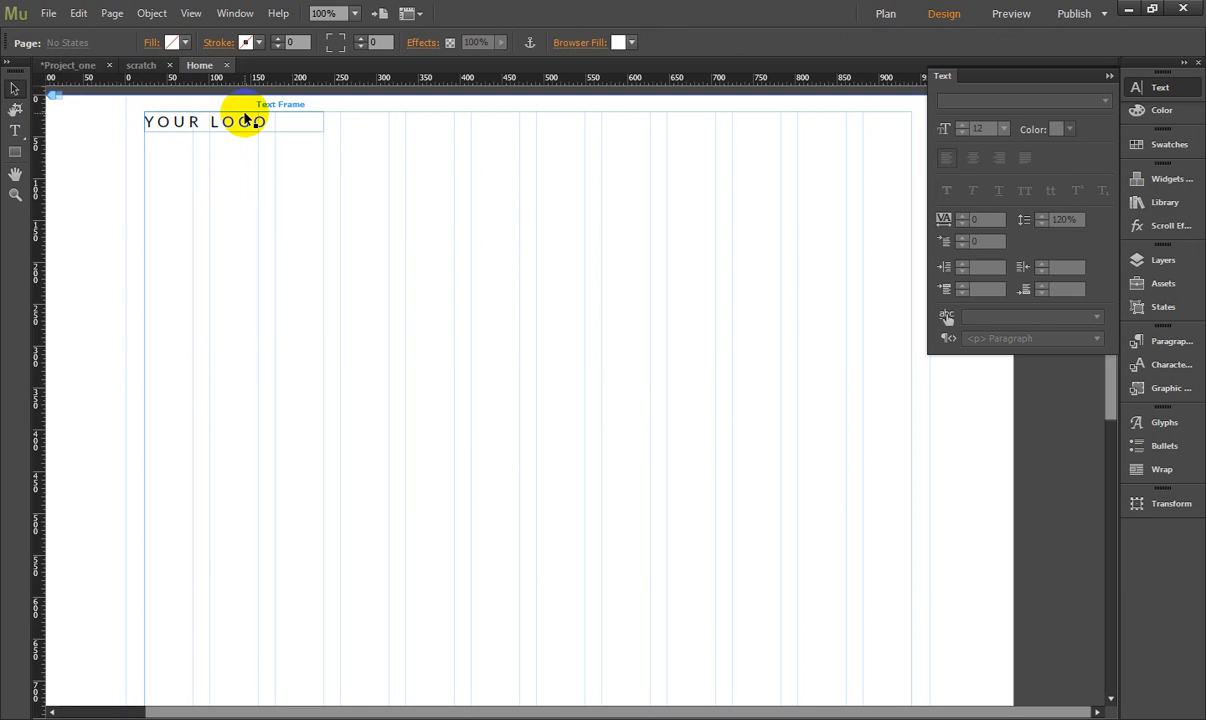
{"action": "left_click", "coordinate": [240, 124]}
{"action": "mouse_move", "coordinate": [238, 123]}
{"action": "left_mouse_down"}
{"action": "mouse_move", "coordinate": [247, 153]}
{"action": "mouse_move", "coordinate": [242, 140]}
{"action": "left_mouse_up"}
{"action": "left_click", "coordinate": [900, 170]}
{"action": "left_click", "coordinate": [1140, 88]}
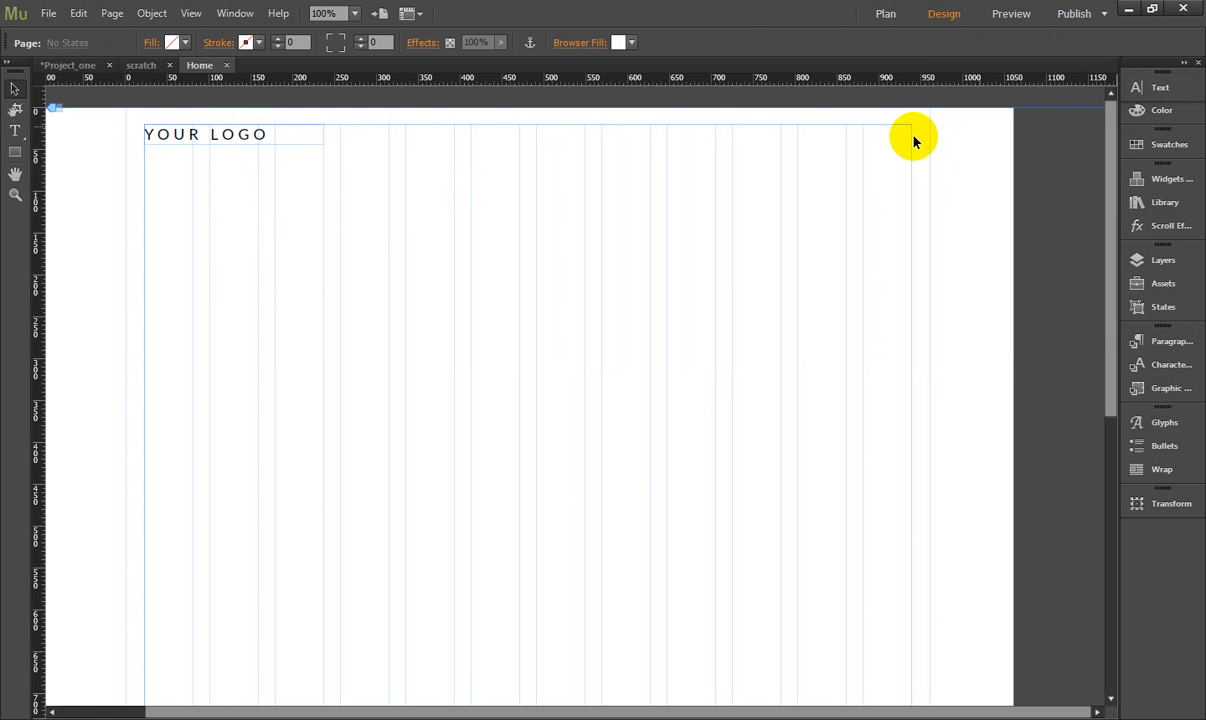
{"action": "left_click", "coordinate": [236, 146]}
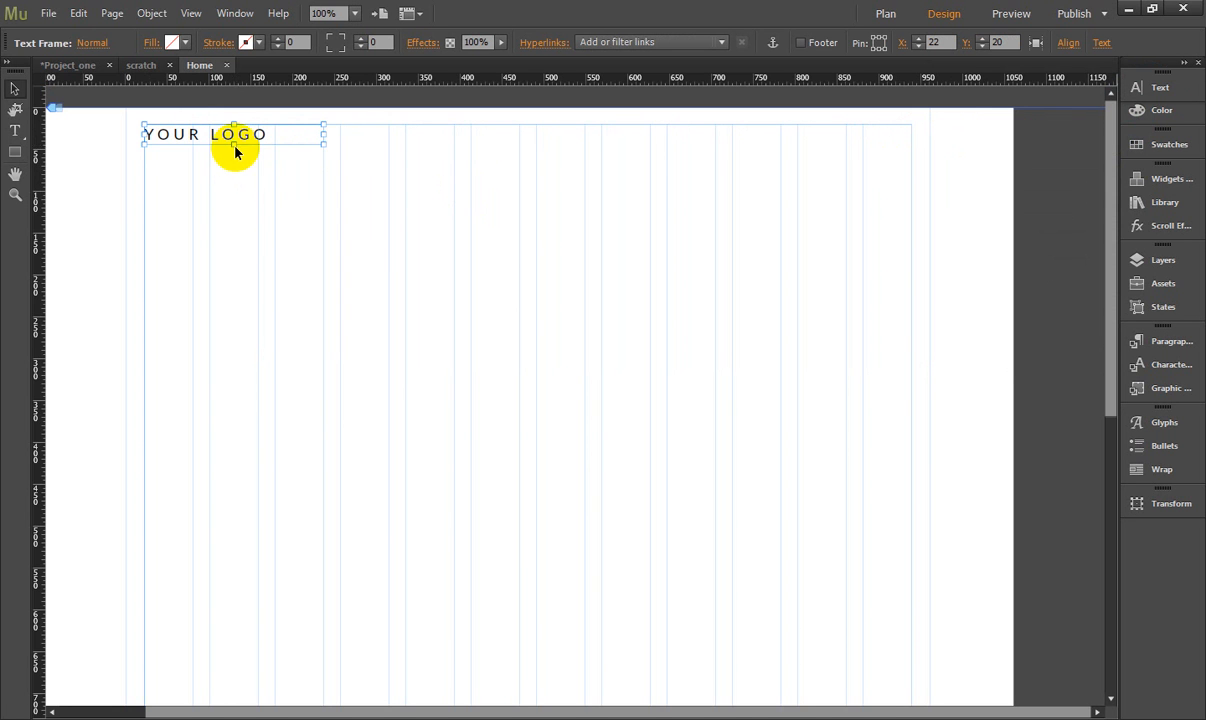
{"action": "left_click_drag", "start_coordinate": [234, 145], "coordinate": [33, 130]}
- Set the YOUR LOGO text to size 24 and deselect its frame
{"action": "double_click", "coordinate": [272, 136]}
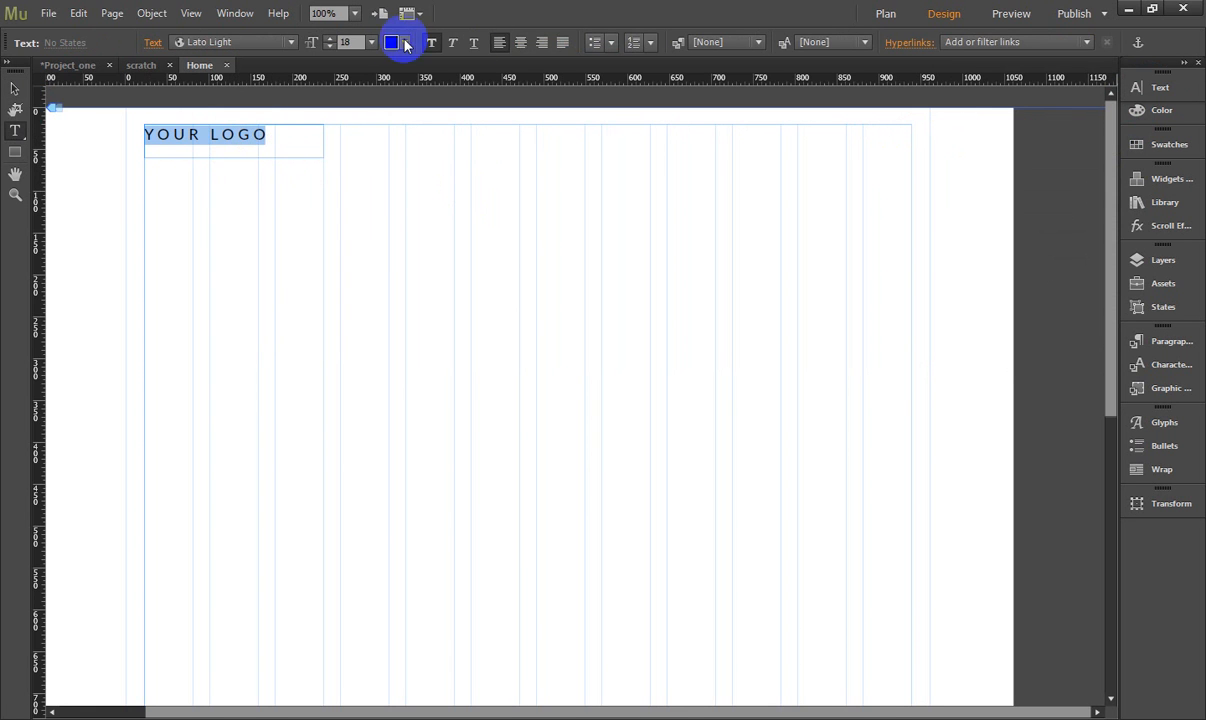
{"action": "left_click", "coordinate": [371, 42]}
{"action": "left_click", "coordinate": [388, 208]}
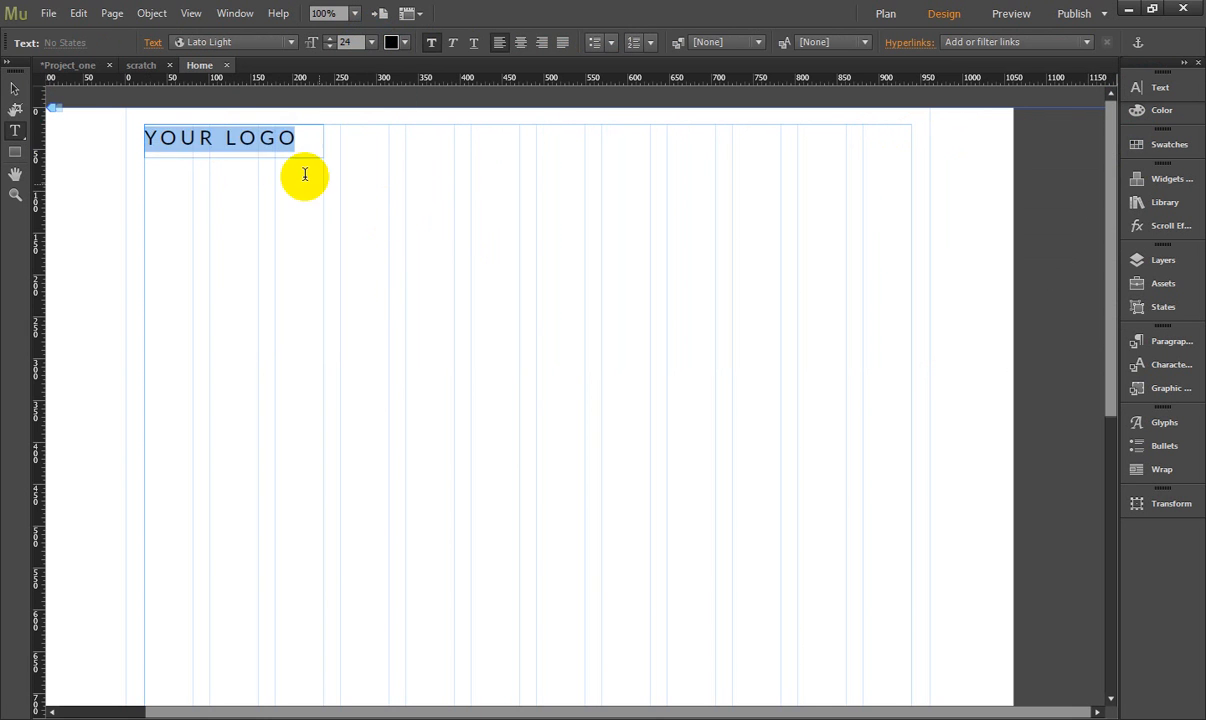
{"action": "left_click", "coordinate": [248, 151]}
{"action": "left_click", "coordinate": [15, 90]}
{"action": "left_click", "coordinate": [295, 226]}
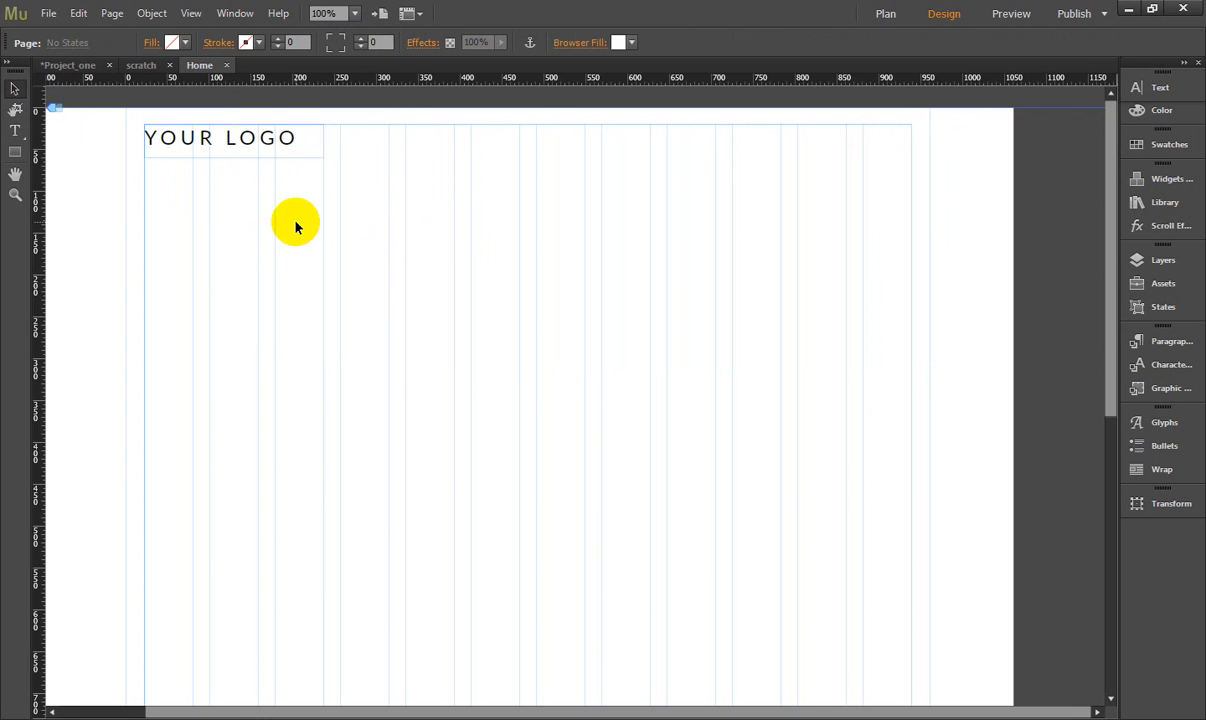
{"action": "left_click", "coordinate": [309, 154]}
{"action": "left_click", "coordinate": [382, 219]}
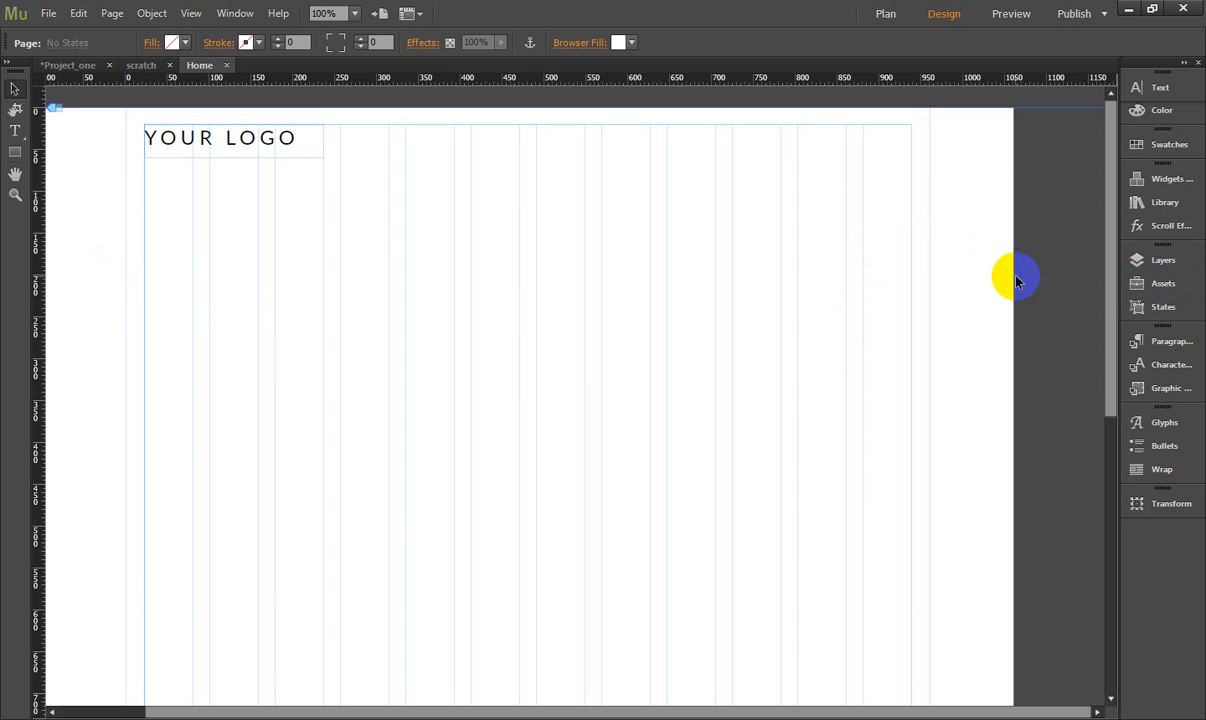
- Place a Horizontal menu widget beside the logo at X 334, Y 20, aligned to a grid column and the upper margin
{"action": "left_click", "coordinate": [1178, 181]}
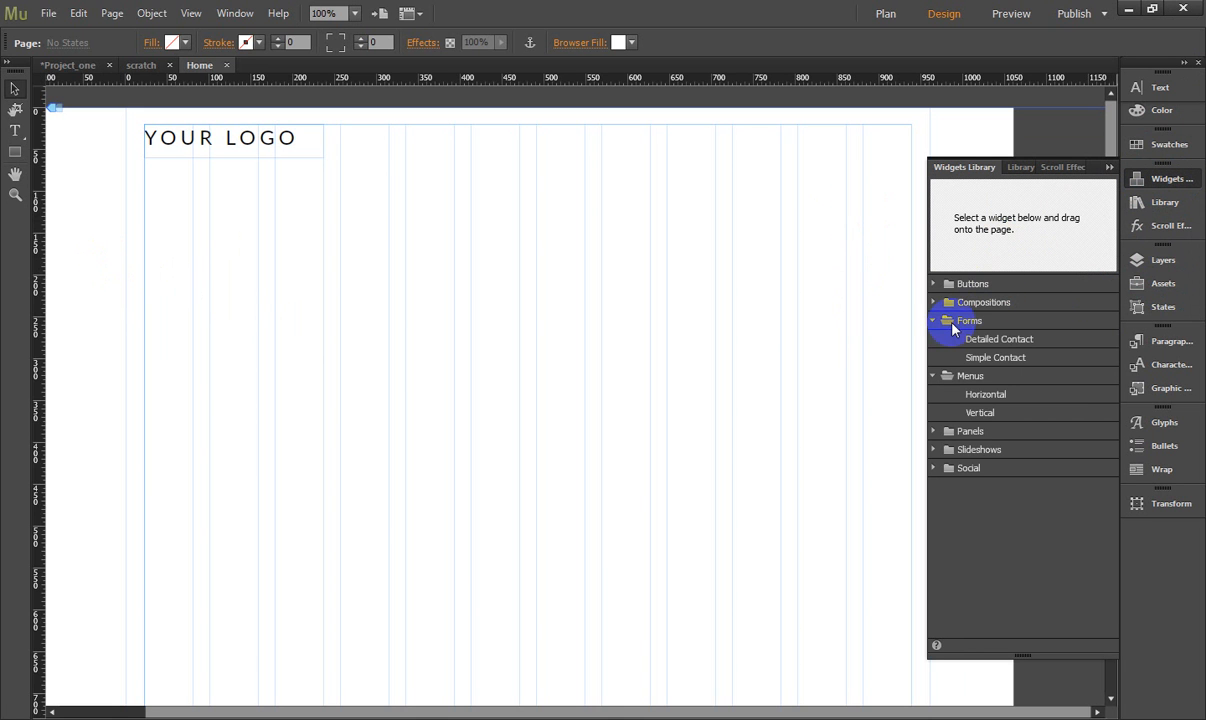
{"action": "left_click", "coordinate": [935, 322]}
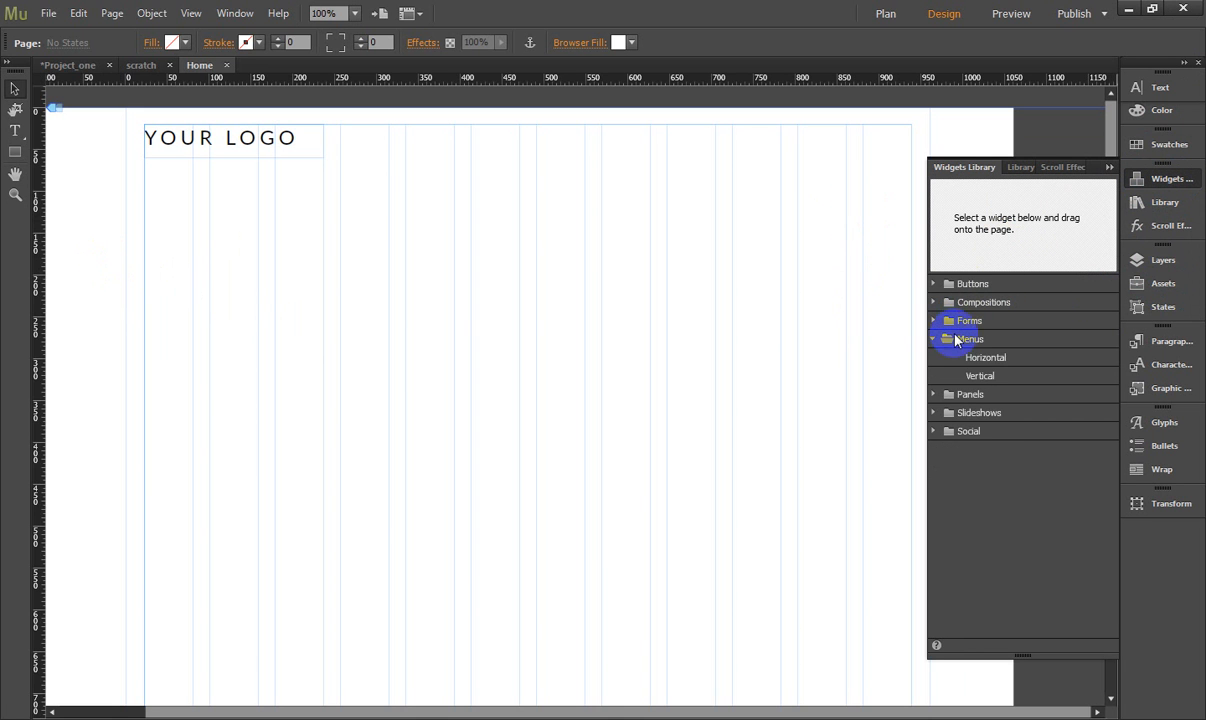
{"action": "left_click", "coordinate": [985, 361]}
{"action": "left_click_drag", "start_coordinate": [1016, 222], "coordinate": [404, 129]}
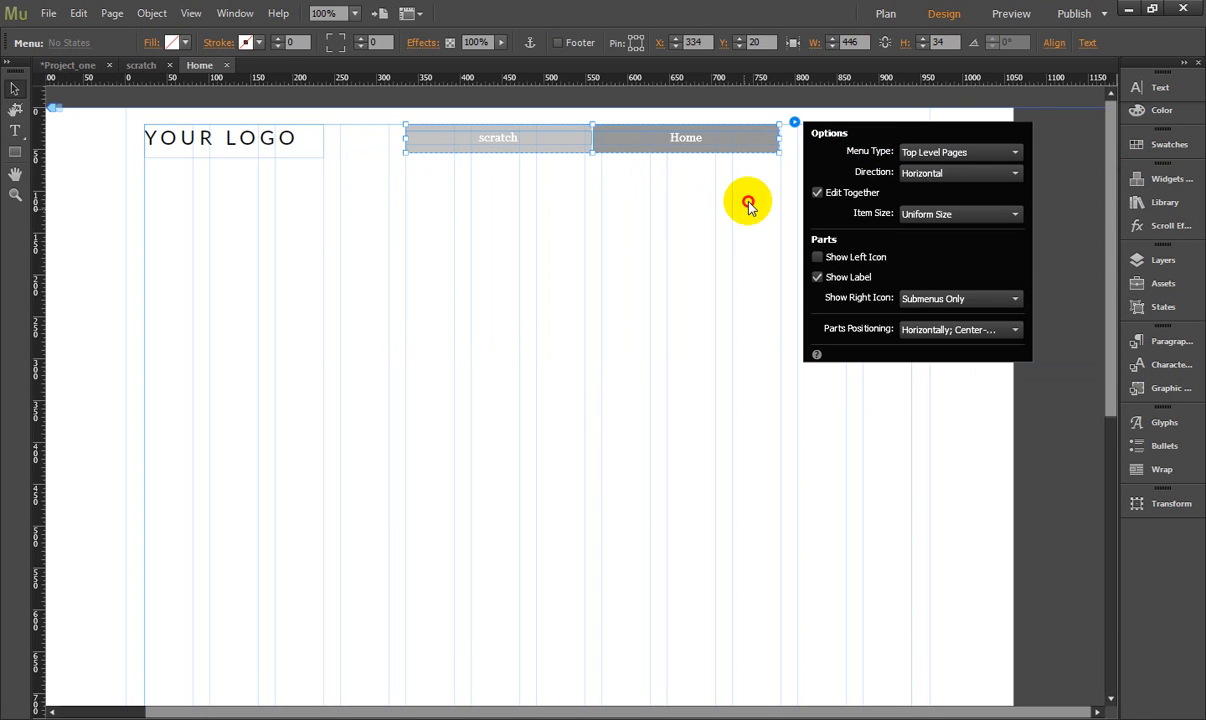
- Set the menu type to Manual and widen the menu to 604, up to the page's right margin
{"action": "left_click", "coordinate": [749, 204]}
{"action": "left_click", "coordinate": [746, 137]}
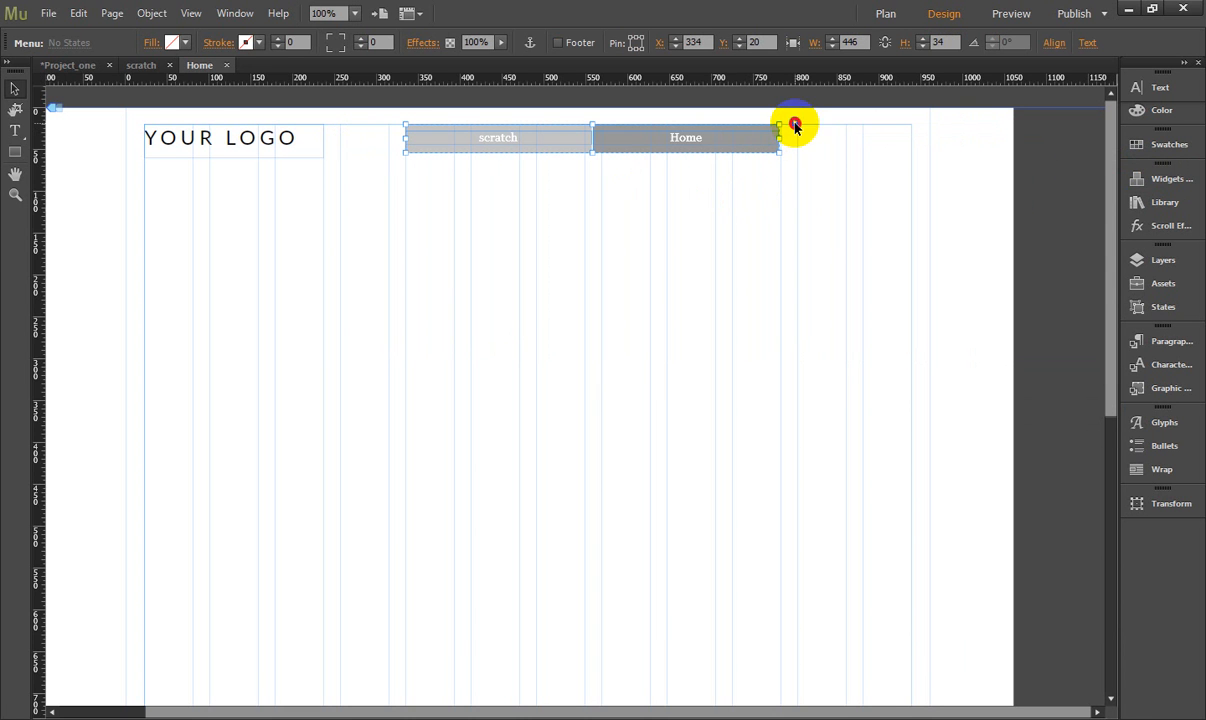
{"action": "left_click", "coordinate": [792, 124]}
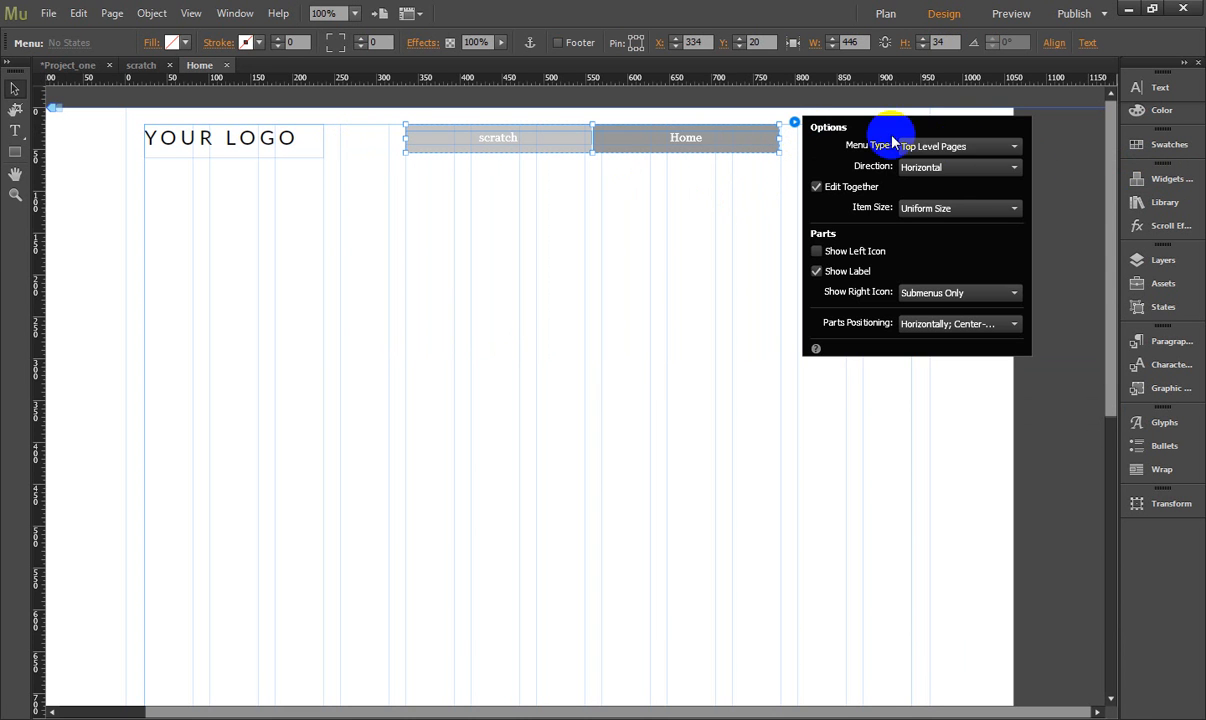
{"action": "left_click", "coordinate": [955, 150]}
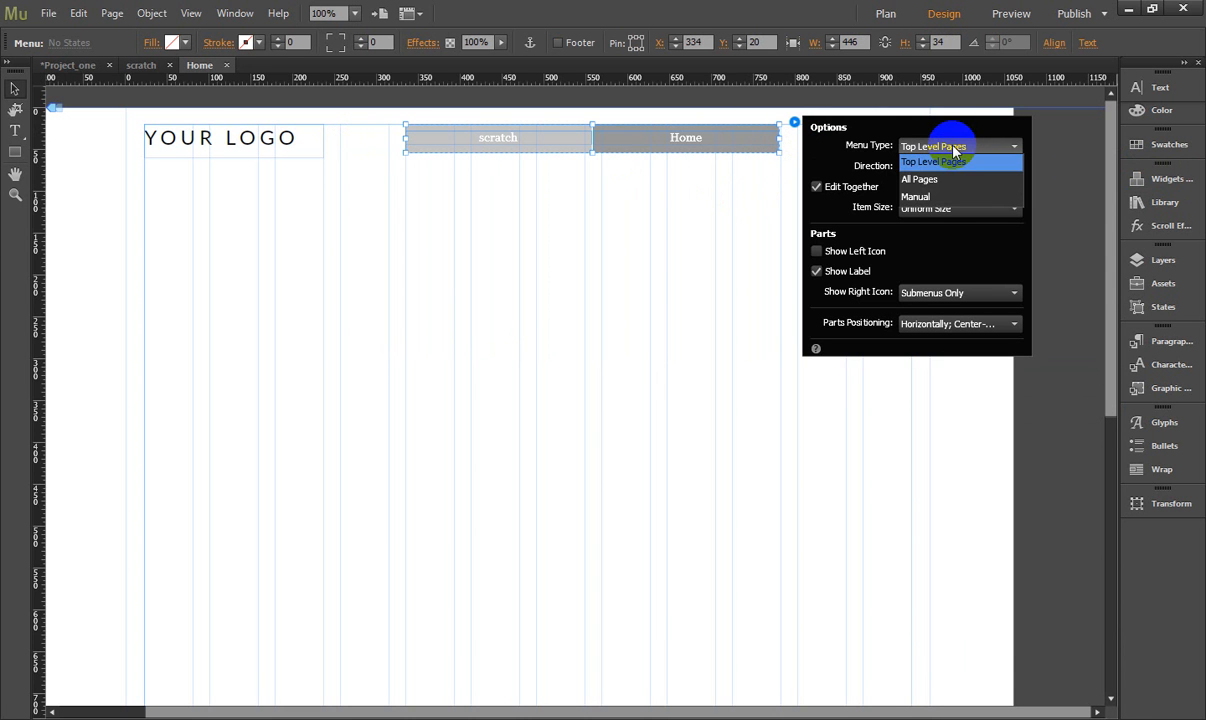
{"action": "left_click", "coordinate": [938, 198]}
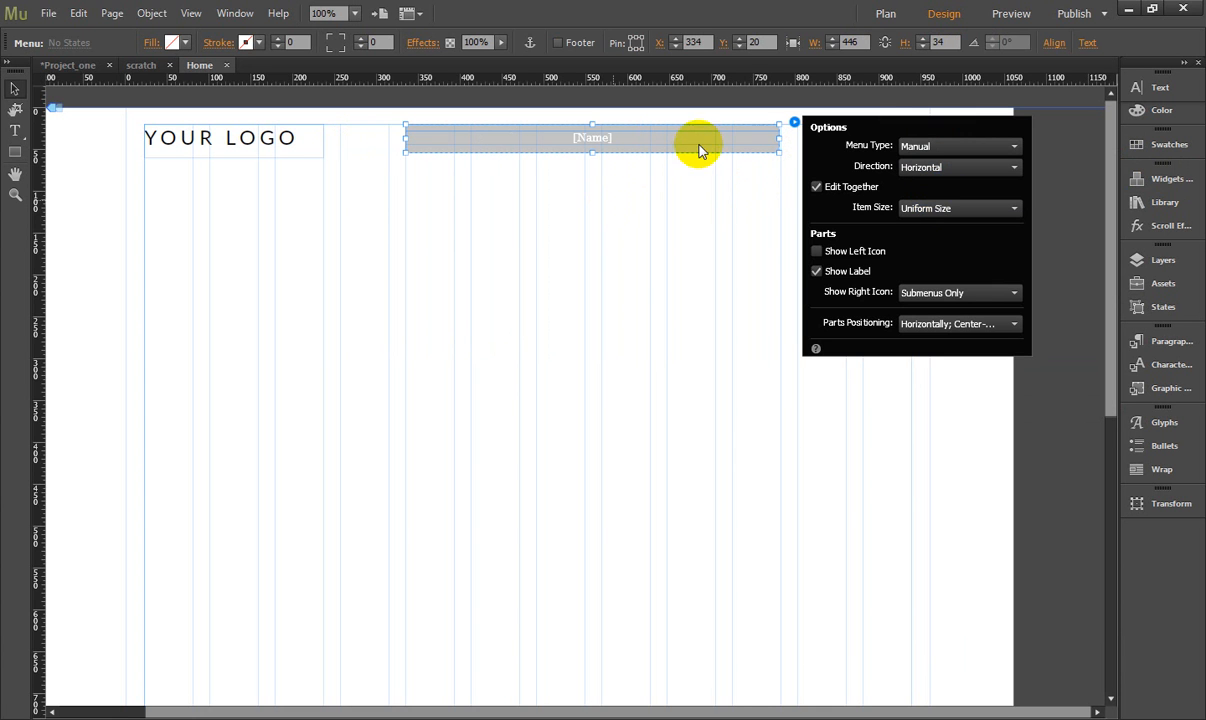
{"action": "left_click", "coordinate": [821, 96]}
{"action": "left_click_drag", "start_coordinate": [778, 138], "coordinate": [909, 141]}
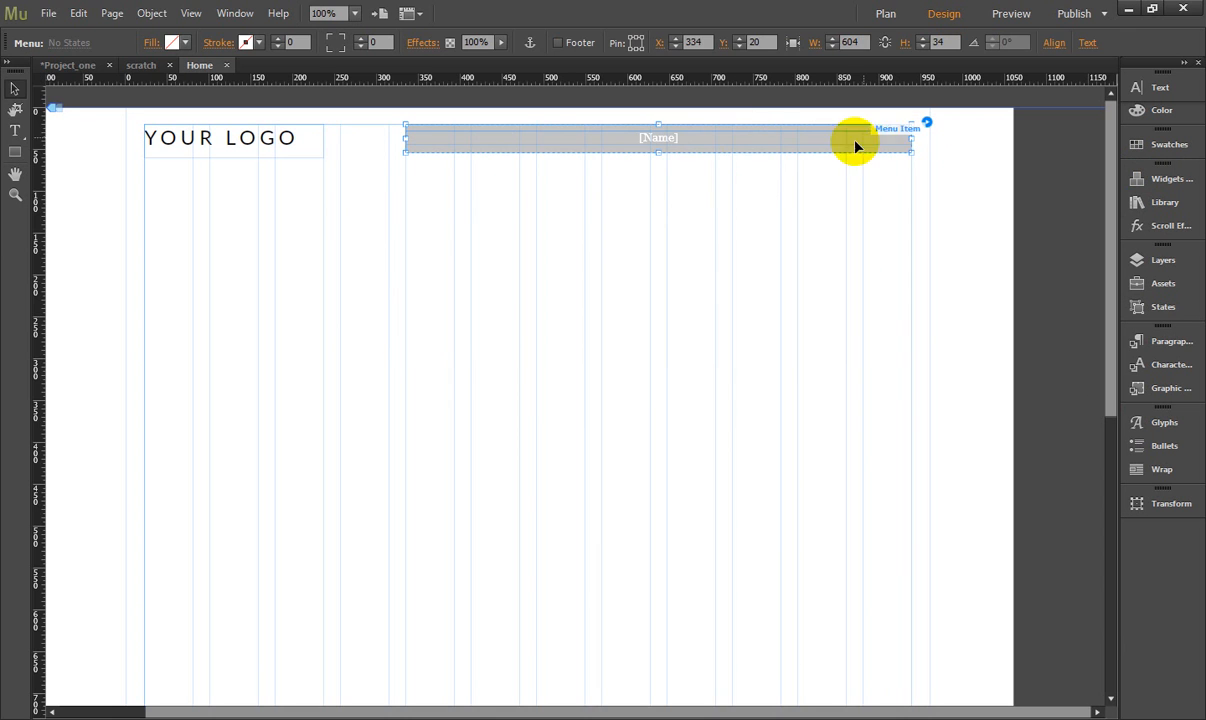
- Name the menu's only item Home
{"action": "left_click", "coordinate": [686, 140]}
{"action": "double_click", "coordinate": [683, 138]}
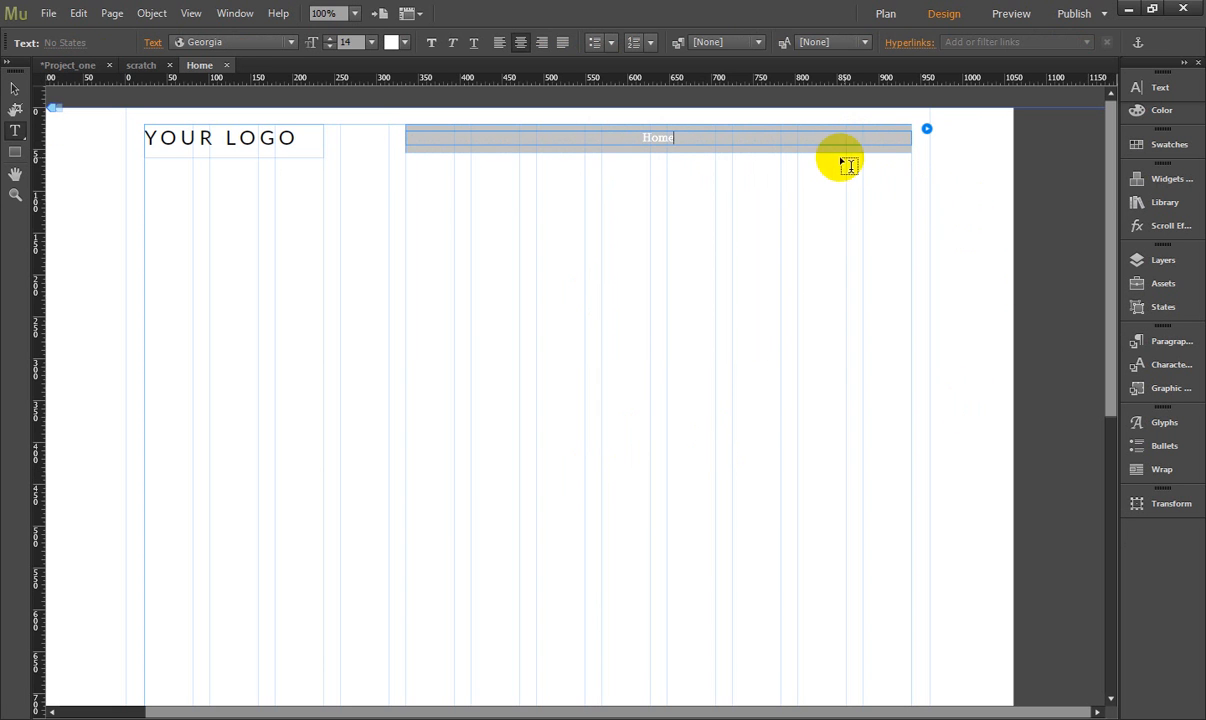
{"action": "left_click", "coordinate": [14, 88]}
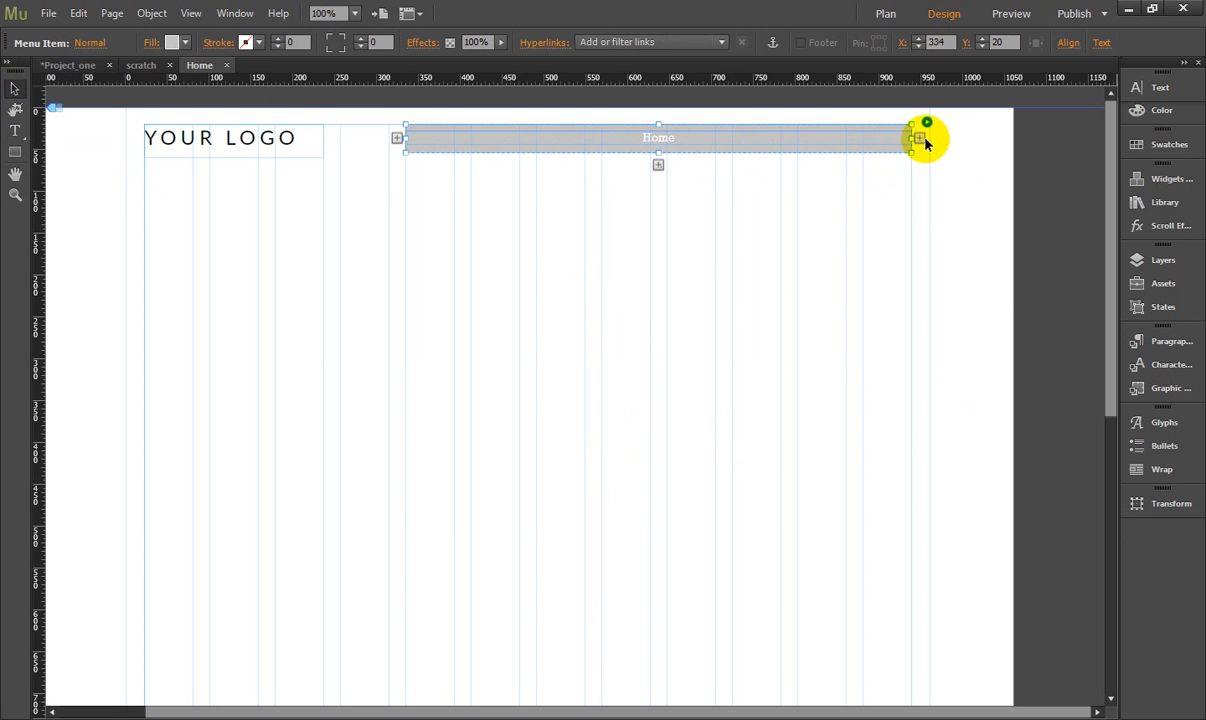
- Add a second menu item to the right of Home and name it About
{"action": "left_click", "coordinate": [919, 138]}
{"action": "left_click", "coordinate": [799, 141]}
{"action": "left_click", "coordinate": [803, 143]}
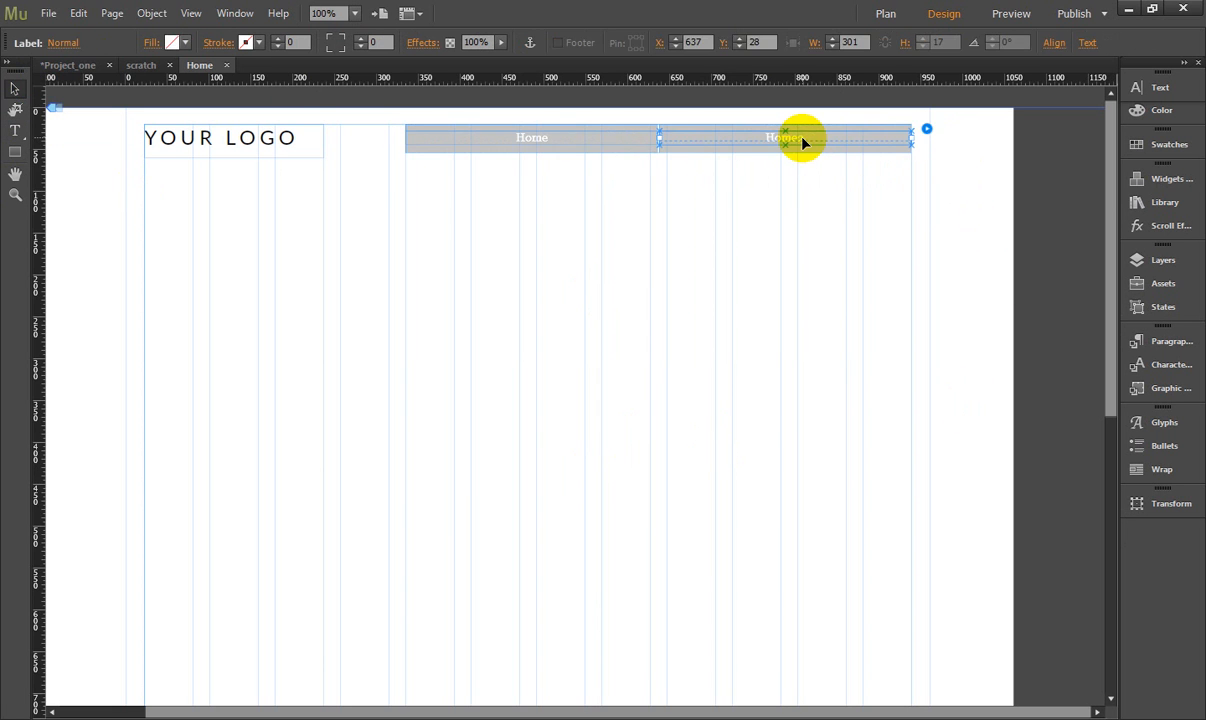
{"action": "left_click", "coordinate": [813, 143]}
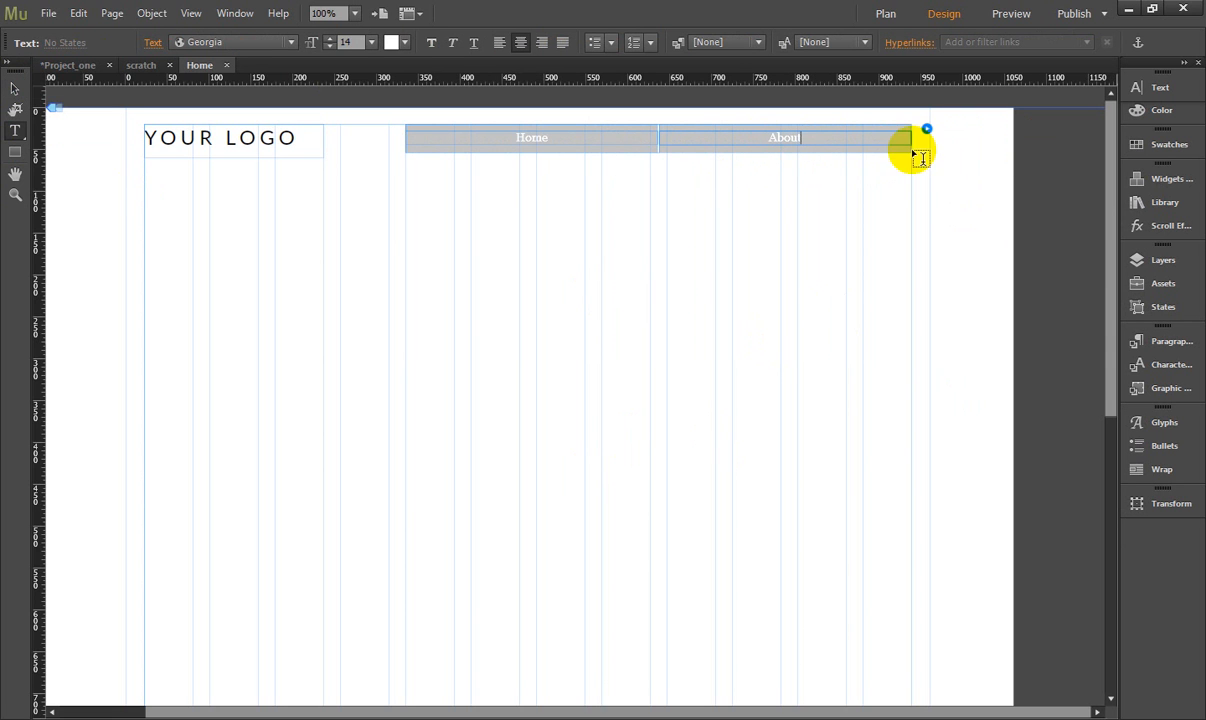
- Add four more items to the menu after About, making six items in total
{"action": "left_click", "coordinate": [18, 93]}
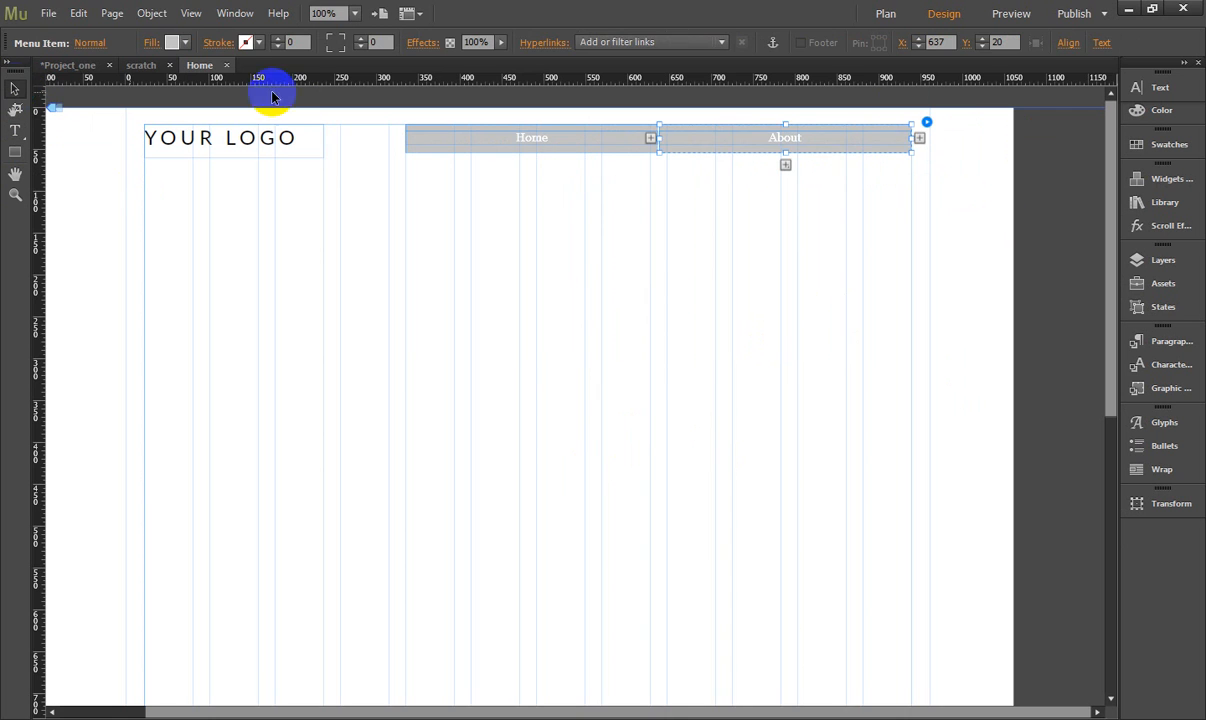
{"action": "left_click", "coordinate": [917, 140]}
{"action": "left_click", "coordinate": [893, 146]}
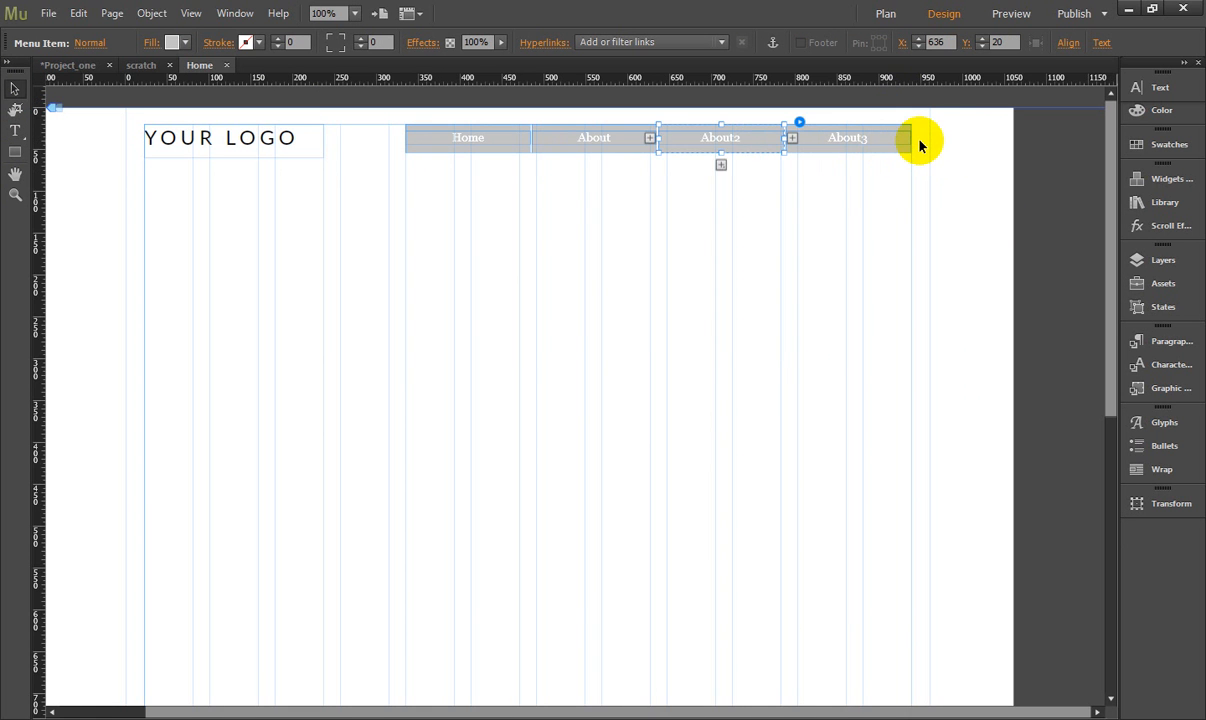
{"action": "left_click", "coordinate": [888, 140]}
{"action": "left_click", "coordinate": [912, 138]}
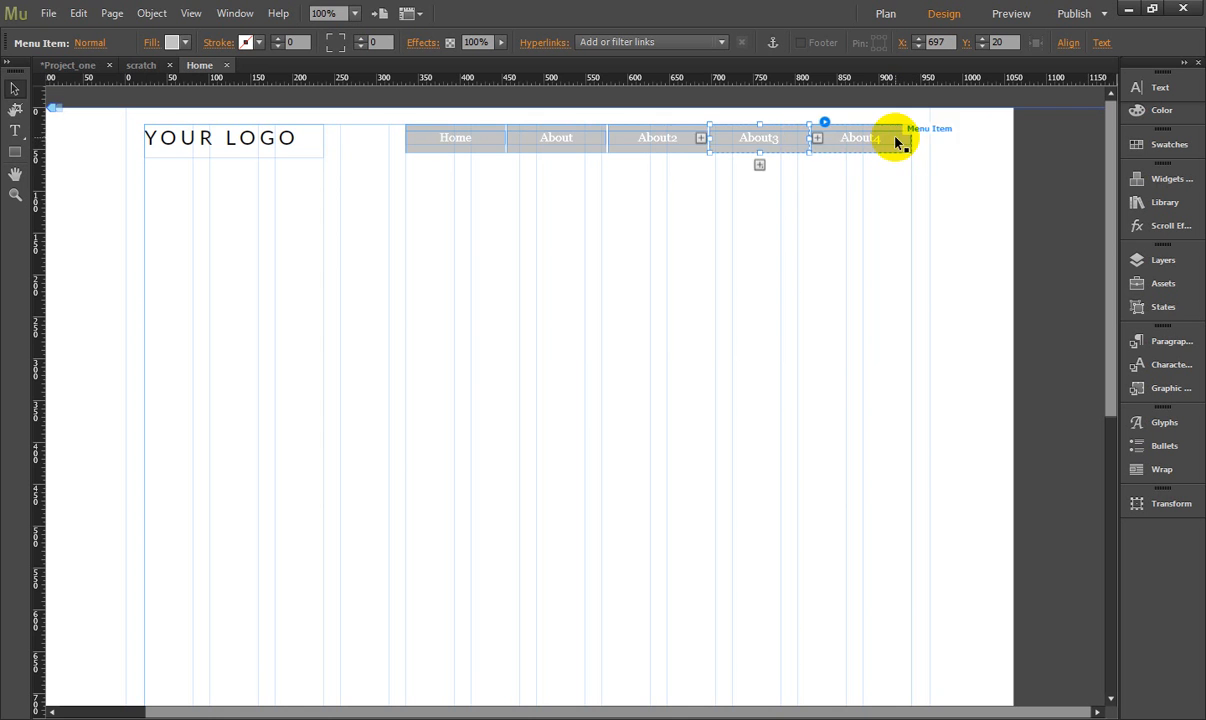
{"action": "left_click", "coordinate": [914, 142]}
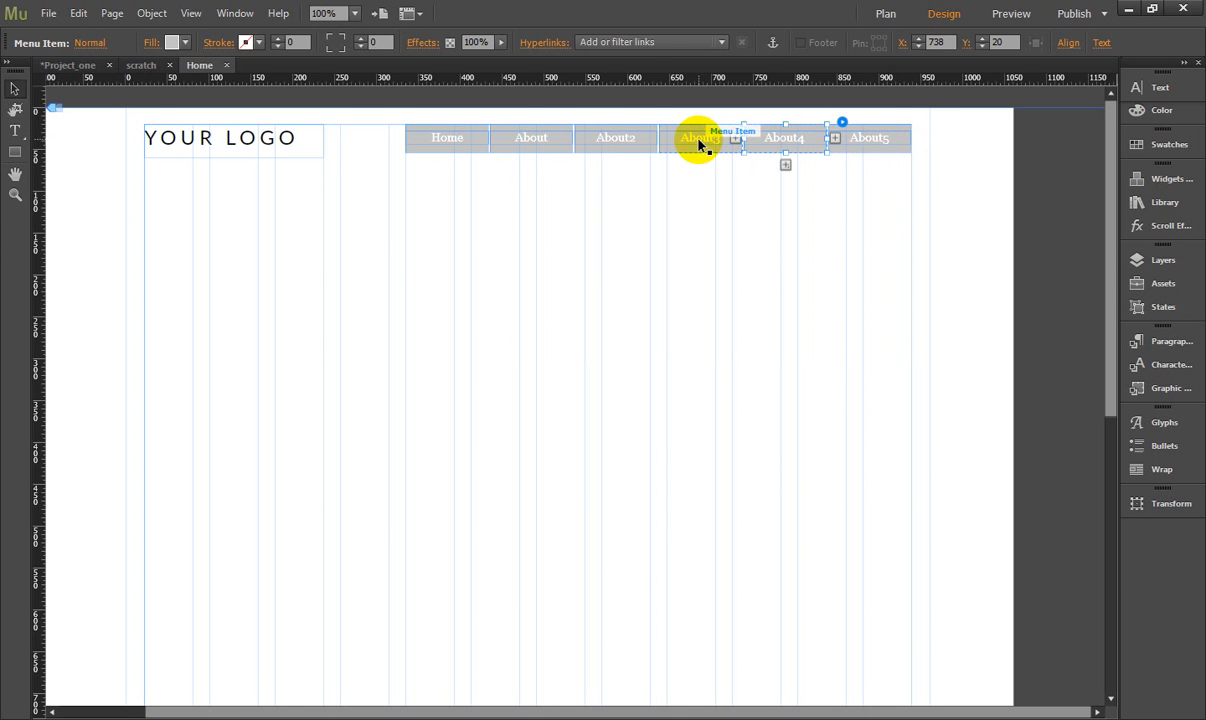
- Rename the third menu item Portfolio and the fourth Services
{"action": "left_click", "coordinate": [608, 143]}
{"action": "left_click", "coordinate": [610, 140]}
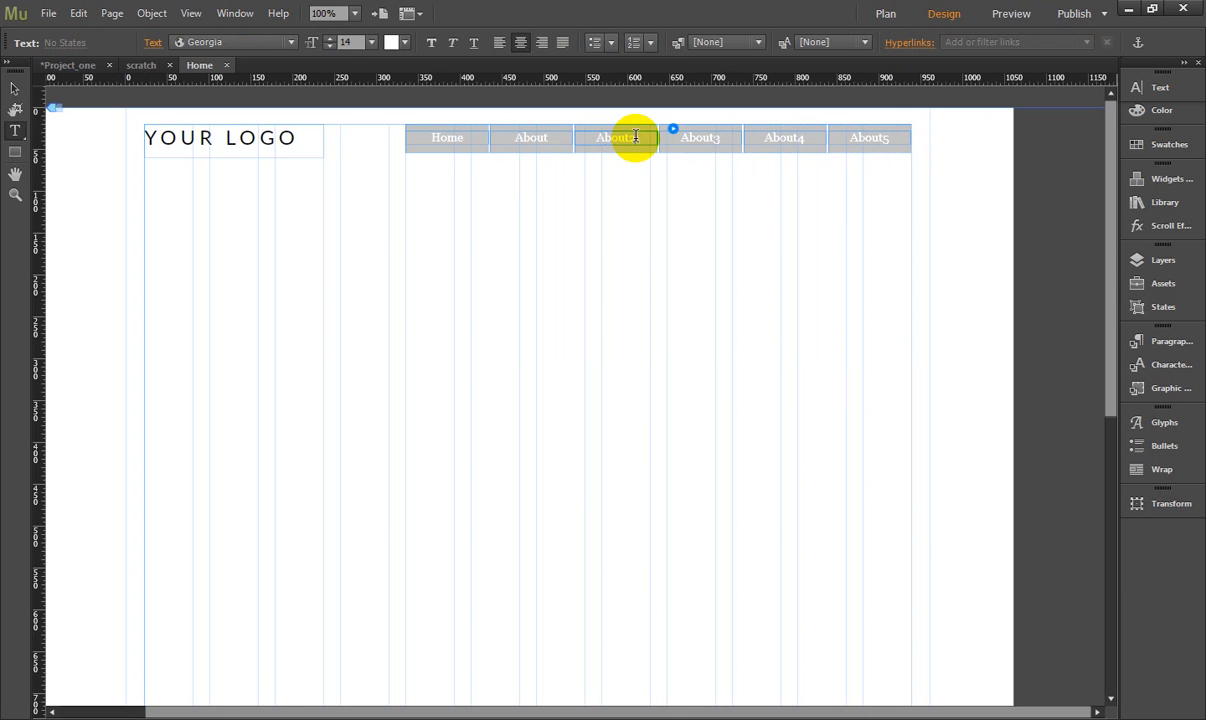
{"action": "left_click_drag", "start_coordinate": [635, 137], "coordinate": [561, 165]}
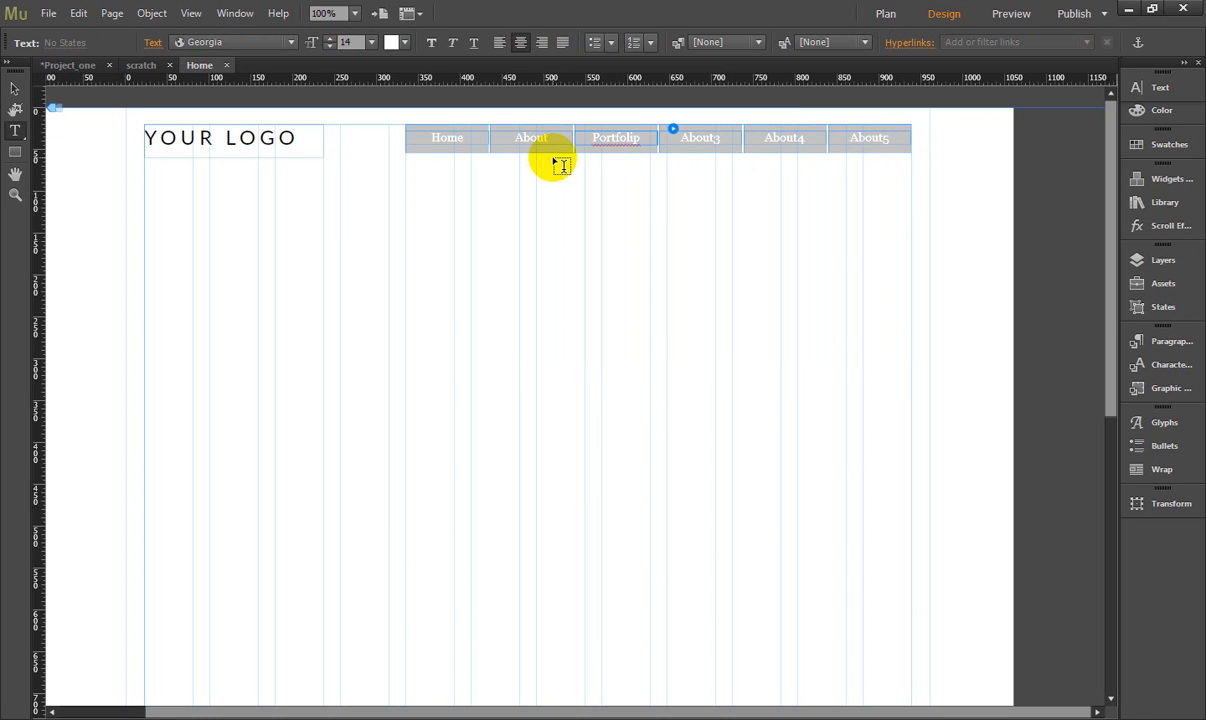
{"action": "type", "text": "Portfoli"}
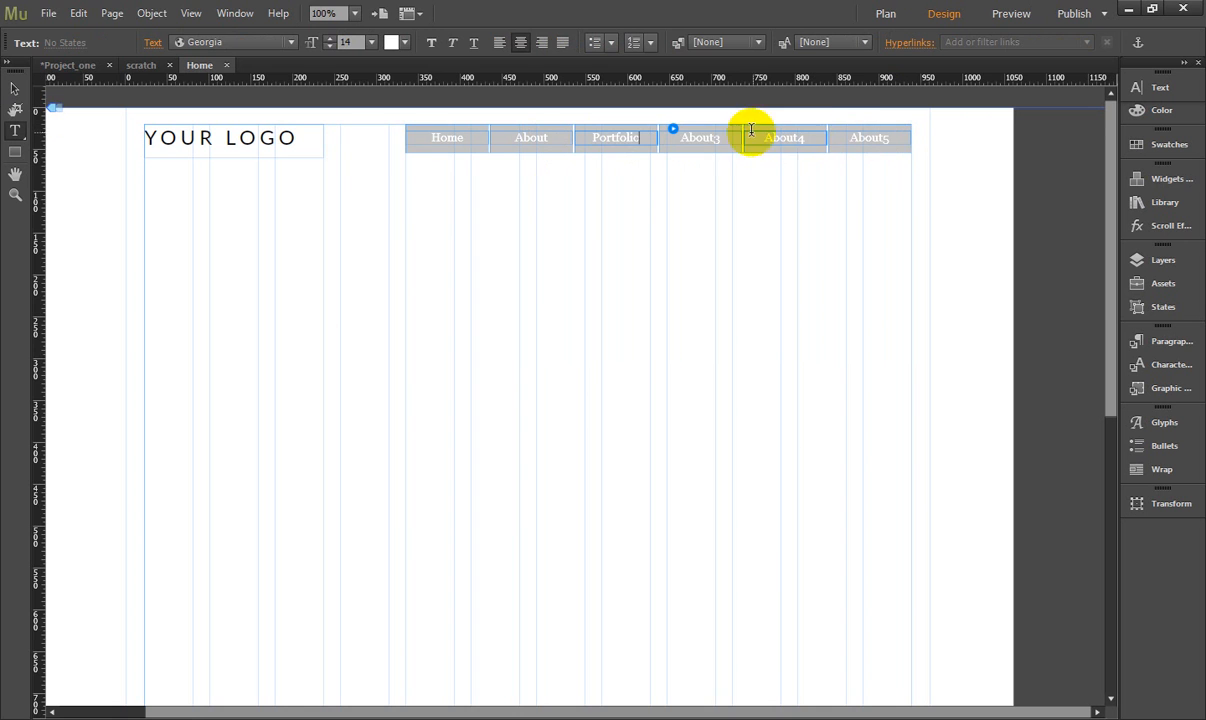
{"action": "type", "text": "o"}
{"action": "left_click", "coordinate": [722, 138]}
{"action": "left_click_drag", "start_coordinate": [724, 138], "coordinate": [675, 138]}
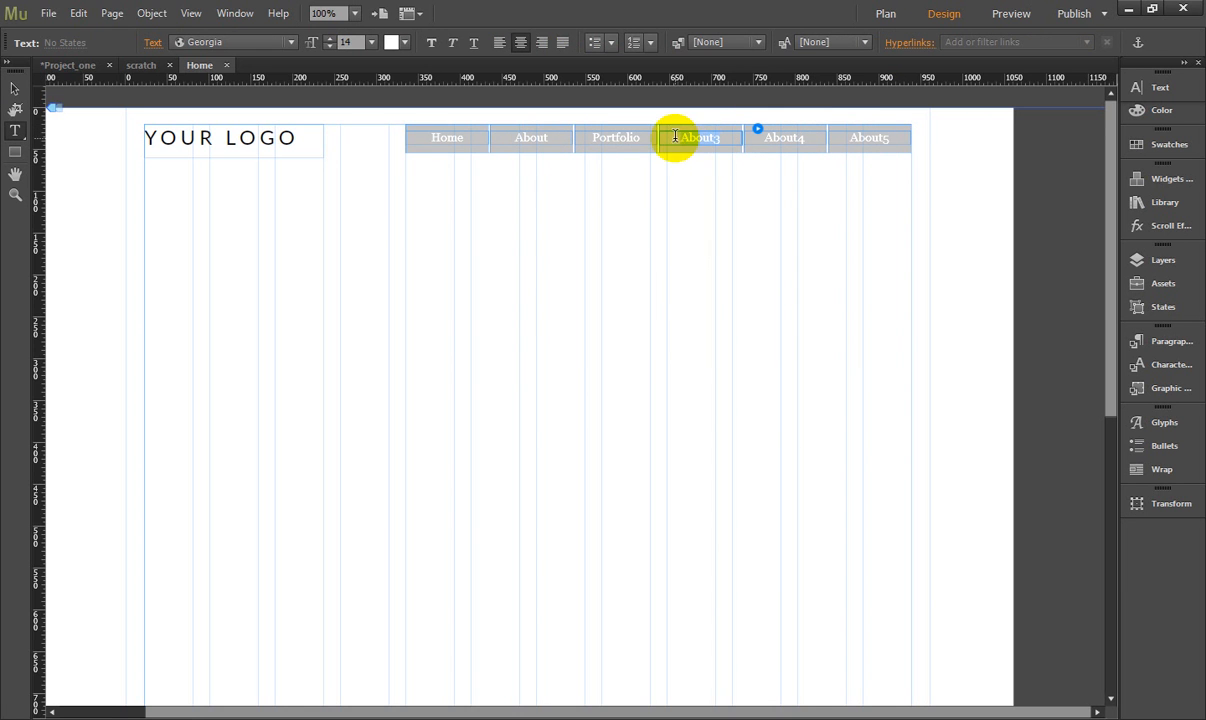
{"action": "type", "text": "s"}
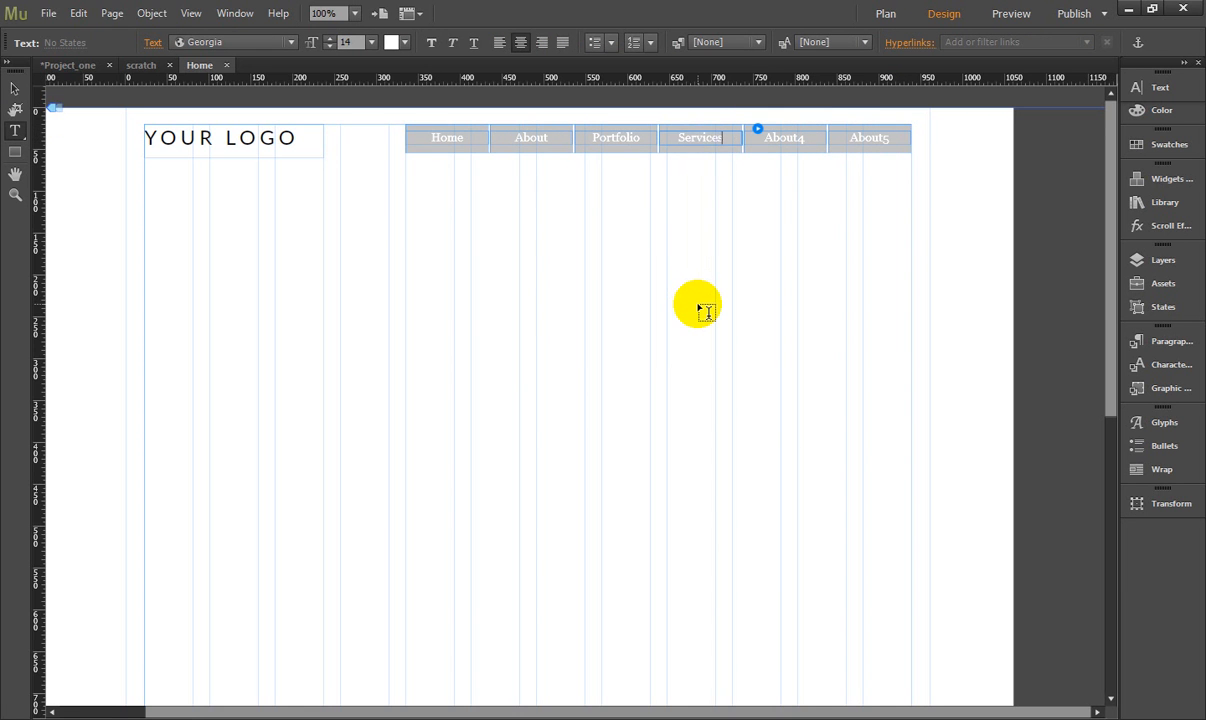
- Rename the fifth menu item Blog and the last one Contact, and leave the menu deselected
{"action": "double_click", "coordinate": [800, 138]}
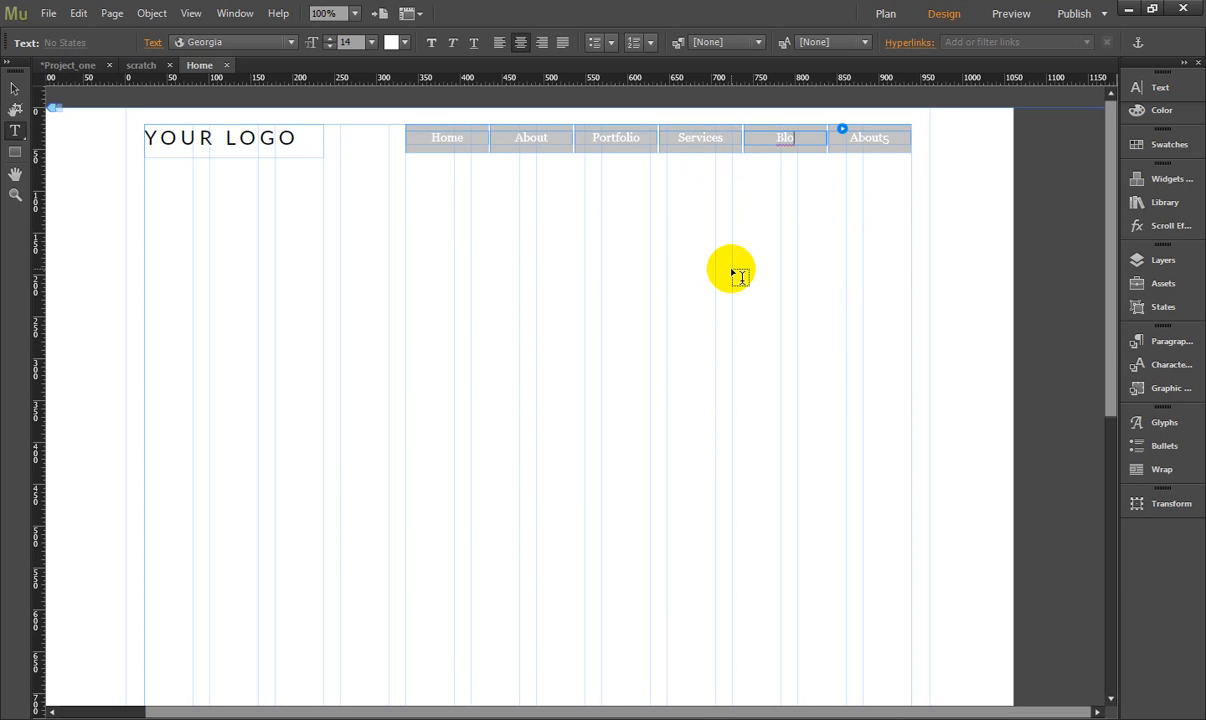
{"action": "left_click", "coordinate": [886, 138]}
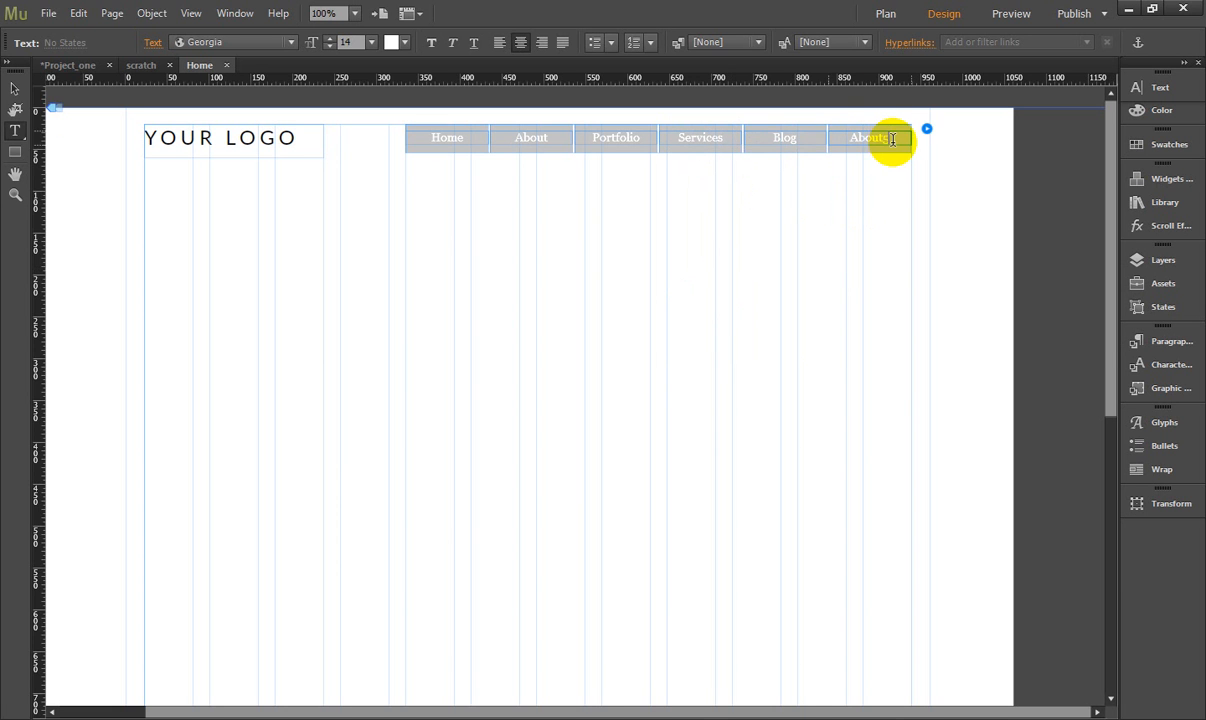
{"action": "left_click_drag", "start_coordinate": [886, 138], "coordinate": [796, 150]}
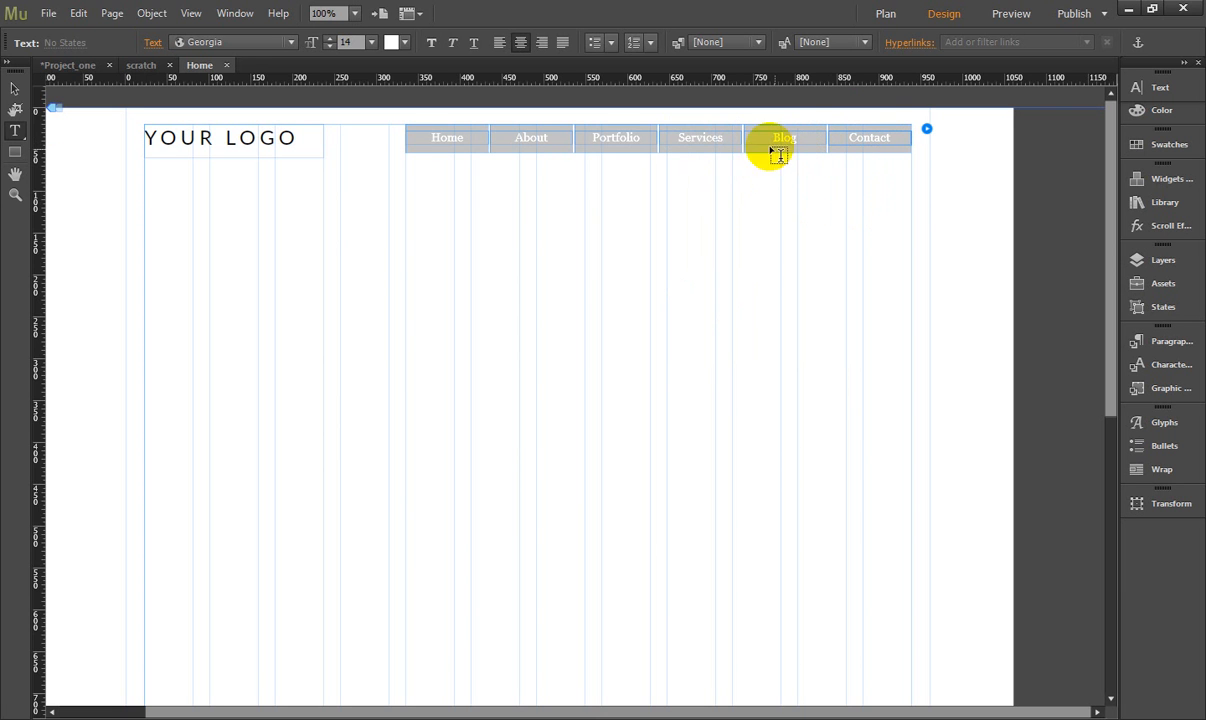
{"action": "left_click", "coordinate": [14, 88]}
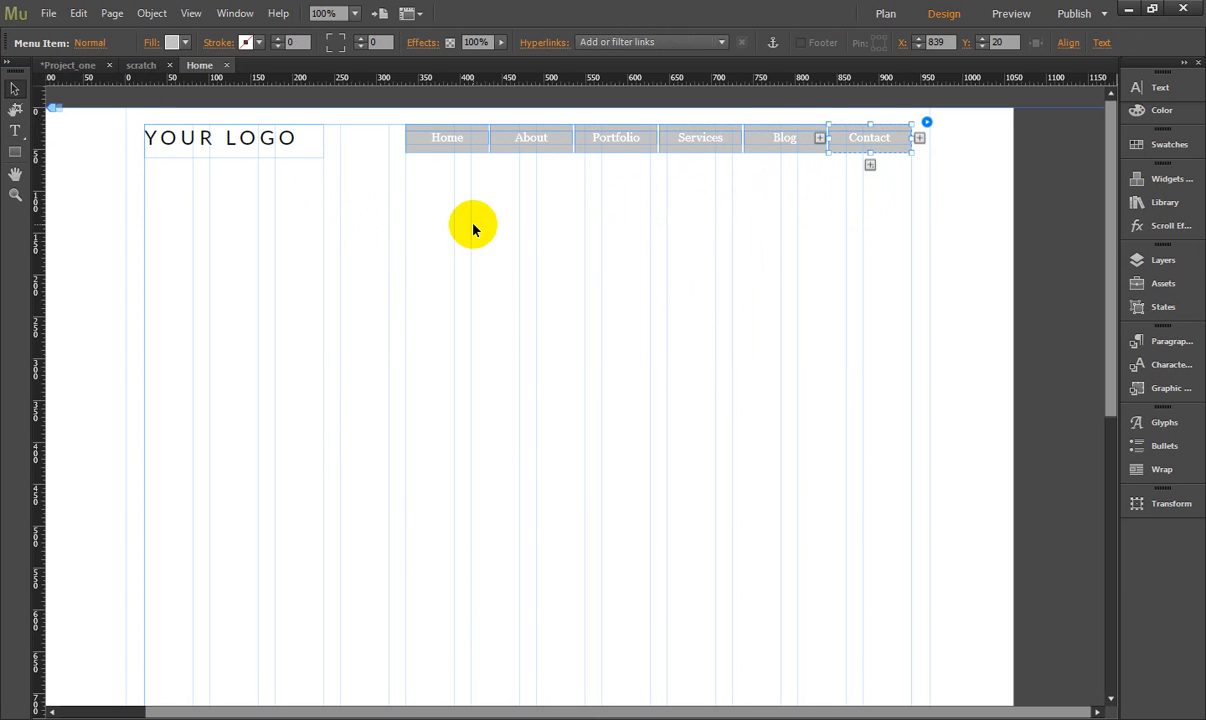
{"action": "left_click", "coordinate": [991, 233]}
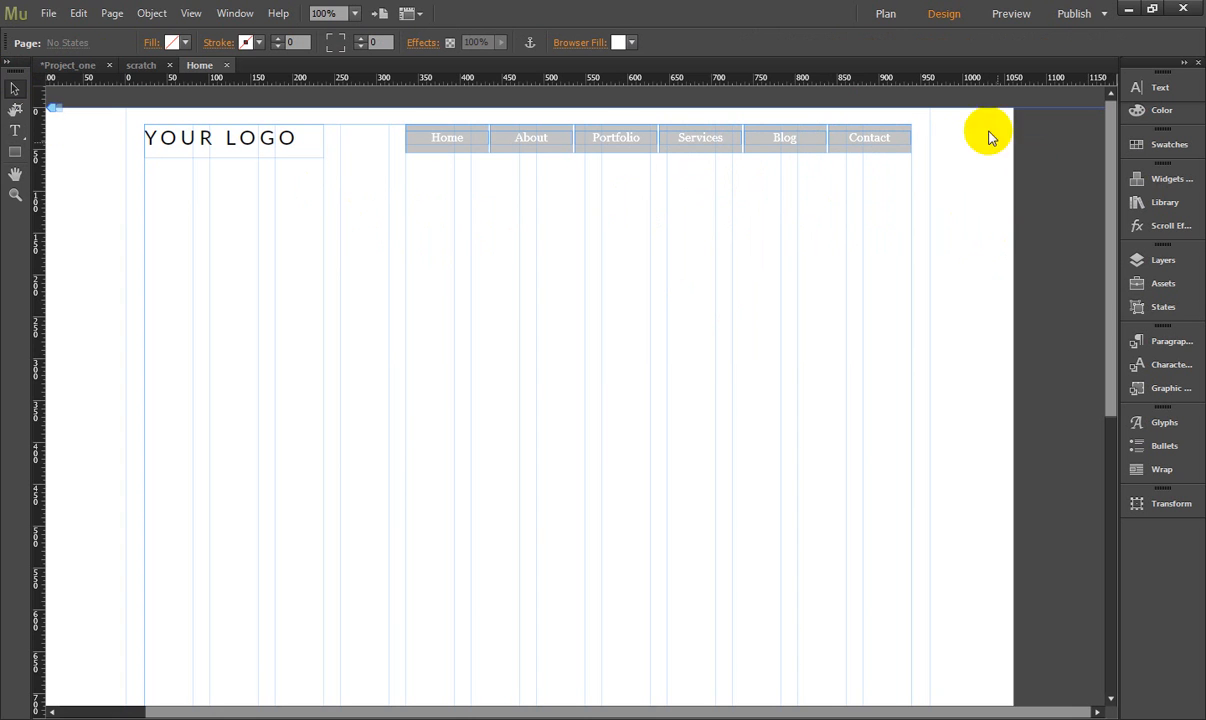
- Preview the Home page to check the logo text and the menu's rollover behaviour, and return to the design view
{"action": "left_click", "coordinate": [1013, 15]}
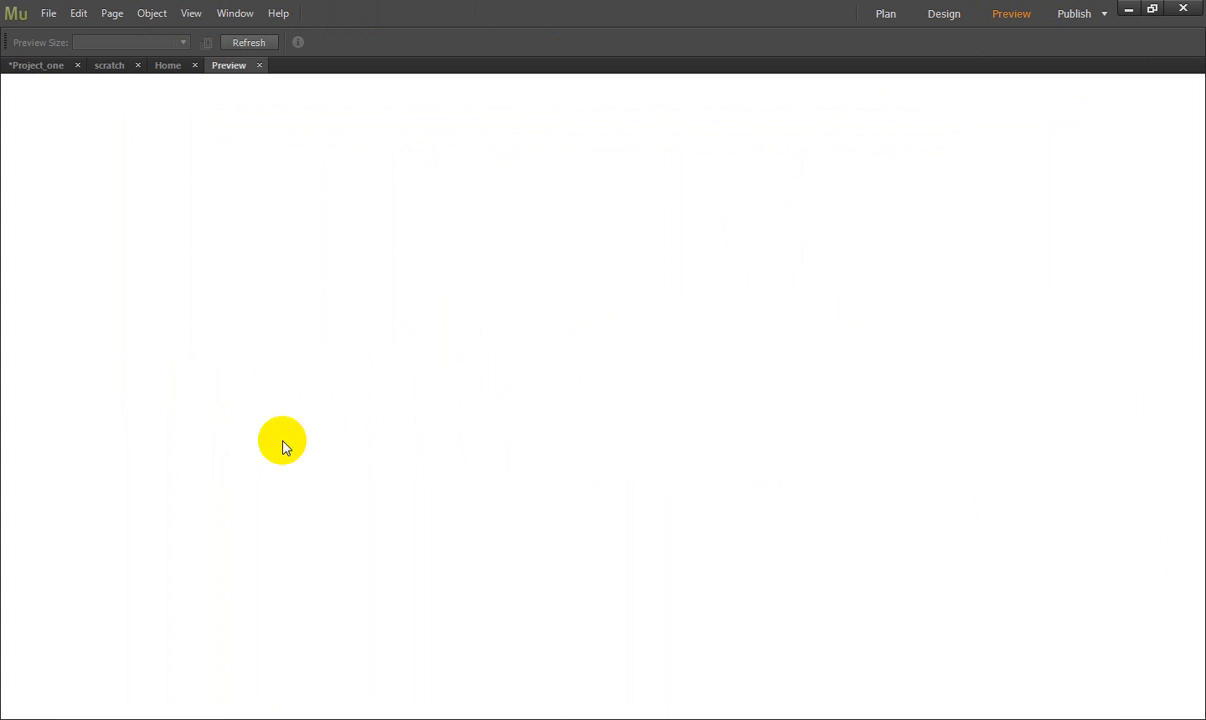
{"action": "left_click", "coordinate": [940, 15]}
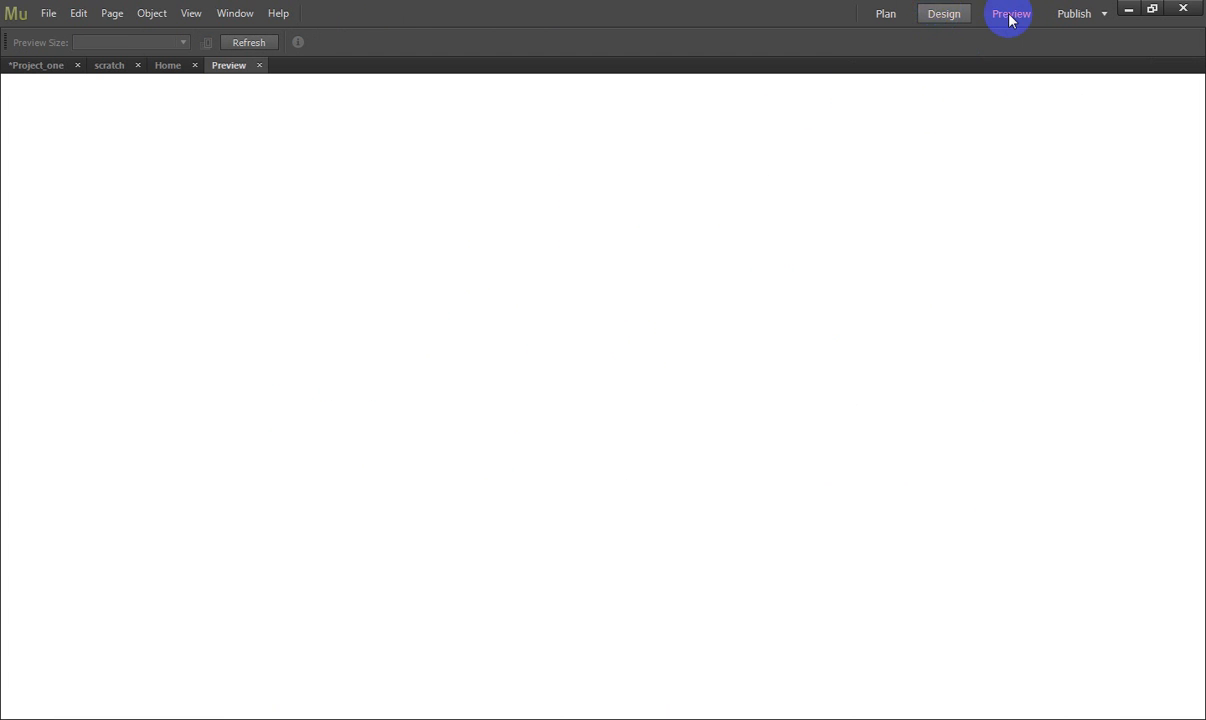
{"action": "left_click", "coordinate": [1013, 15]}
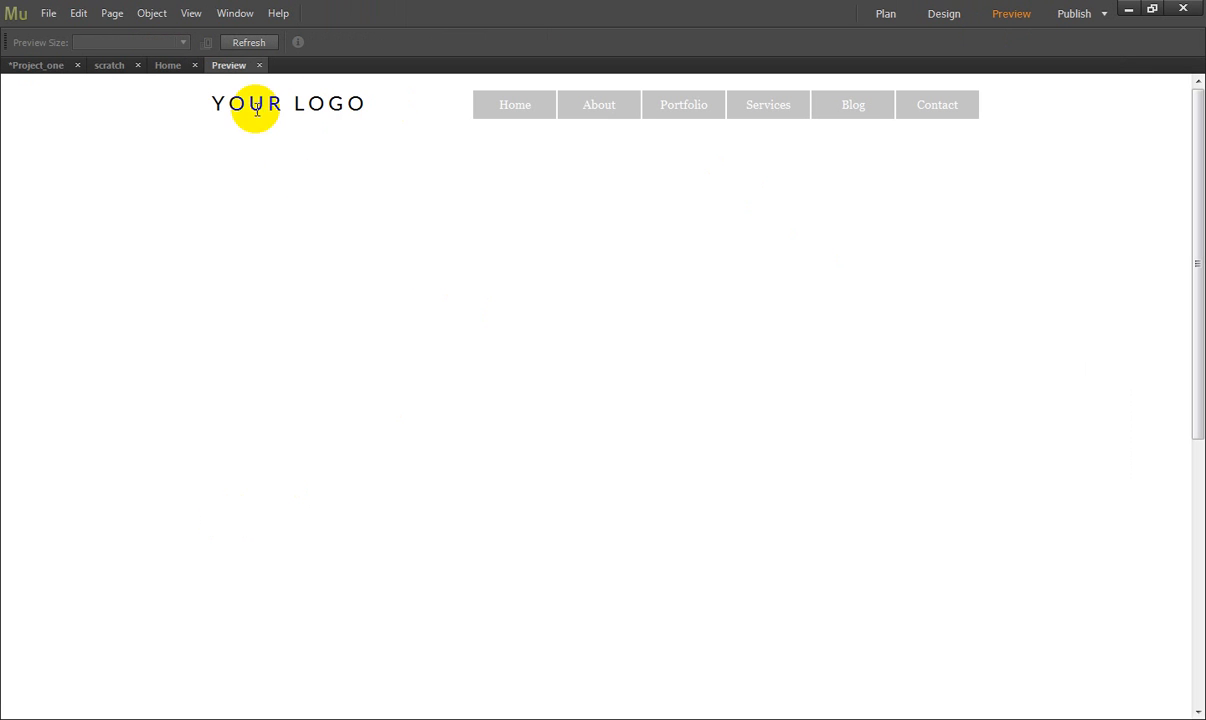
{"action": "left_click_drag", "start_coordinate": [213, 107], "coordinate": [374, 197]}
{"action": "left_click", "coordinate": [380, 205]}
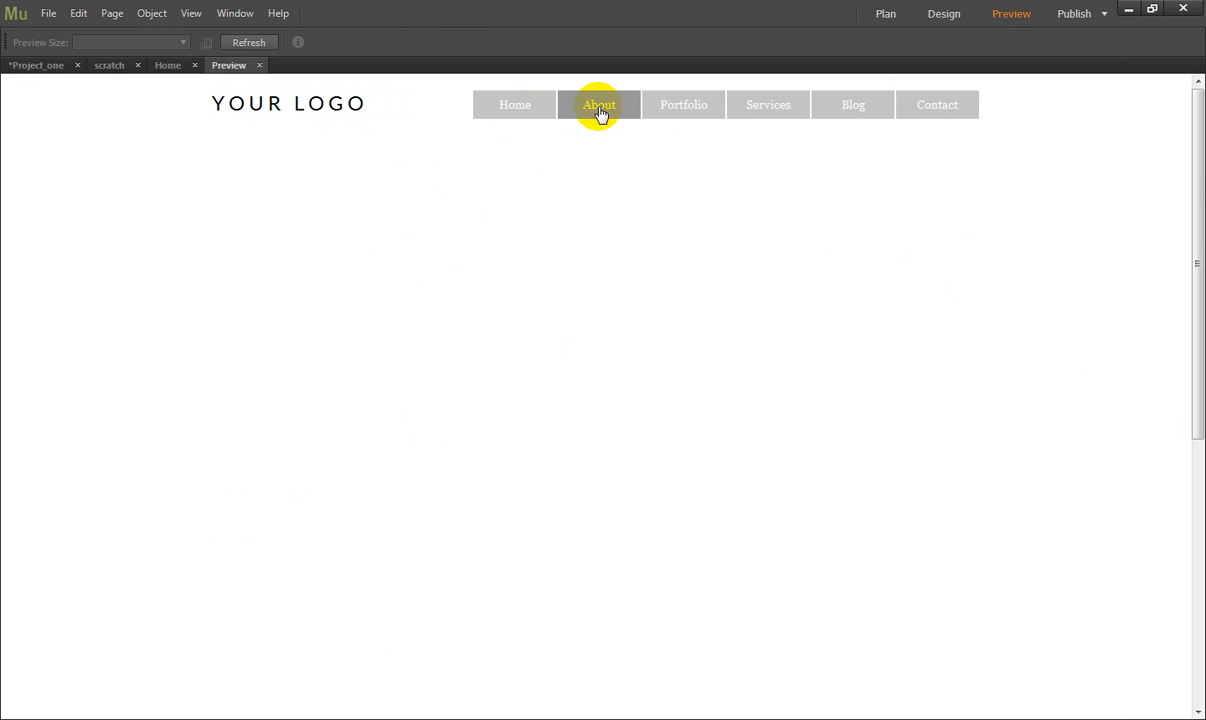
{"action": "left_click", "coordinate": [943, 14]}
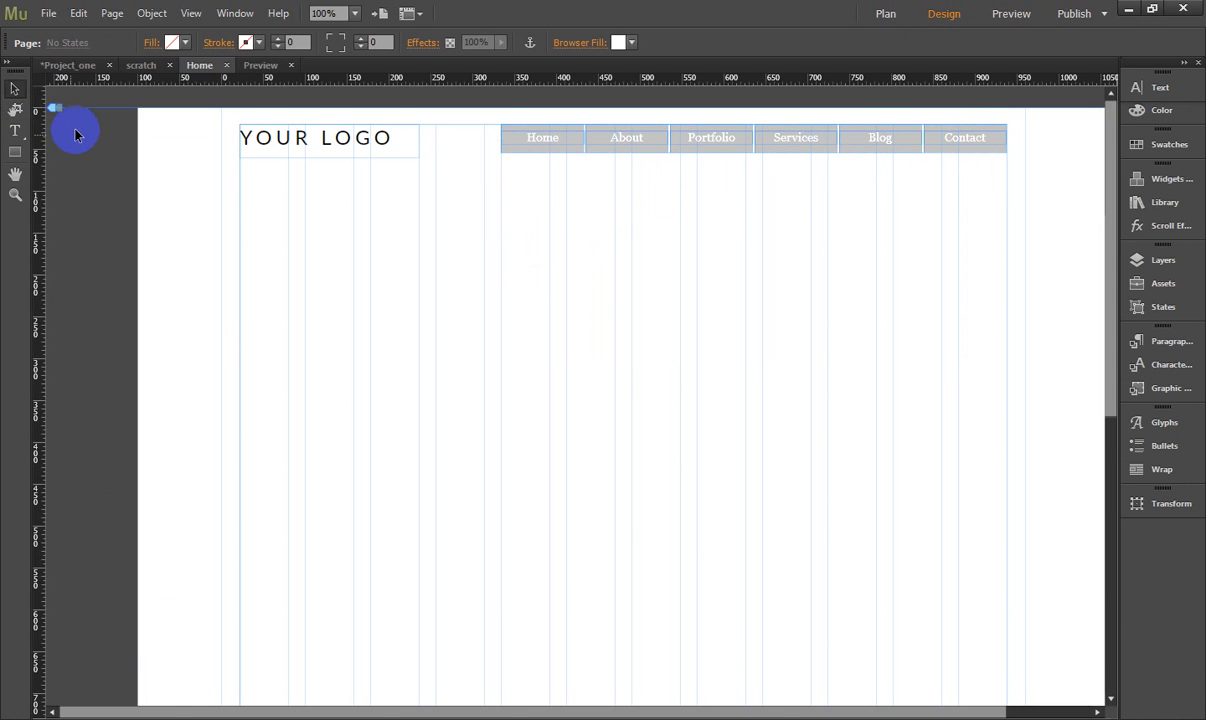
- Check the banner area in the scratch wireframe and compare the Basic, Blank, Fullscreen, Lightbox and Thumbnails slideshow widgets for the Home page
{"action": "left_click", "coordinate": [141, 66]}
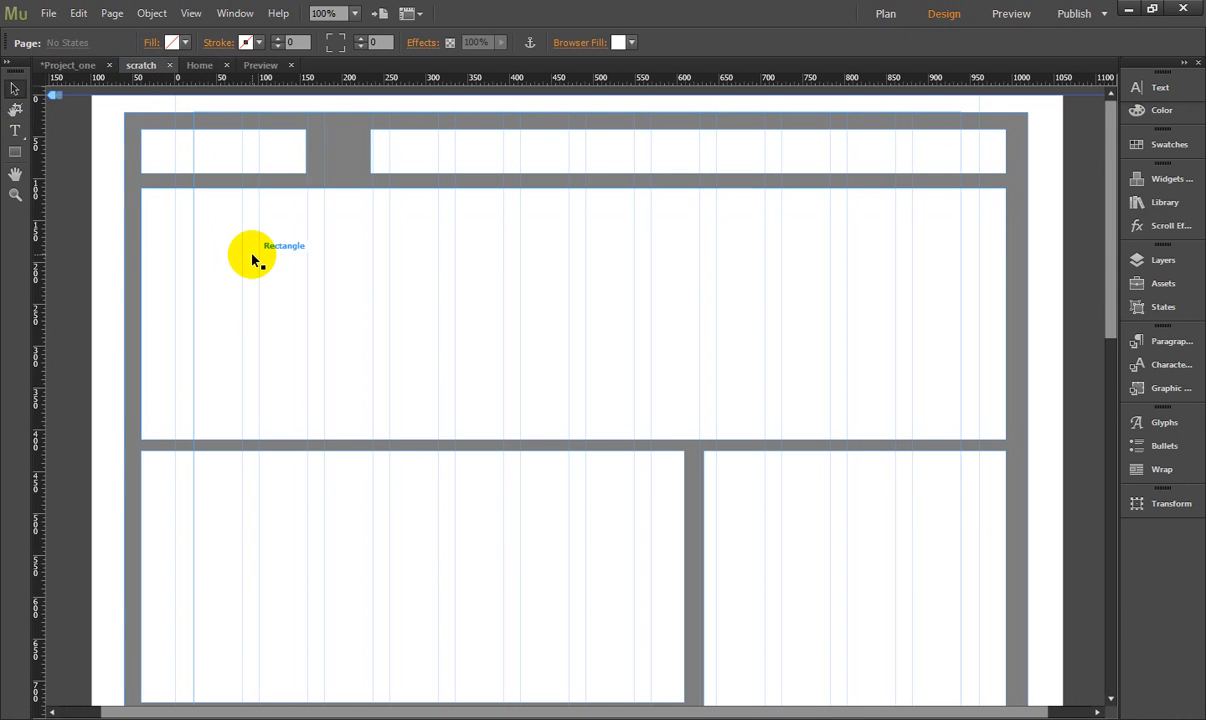
{"action": "left_click", "coordinate": [199, 65]}
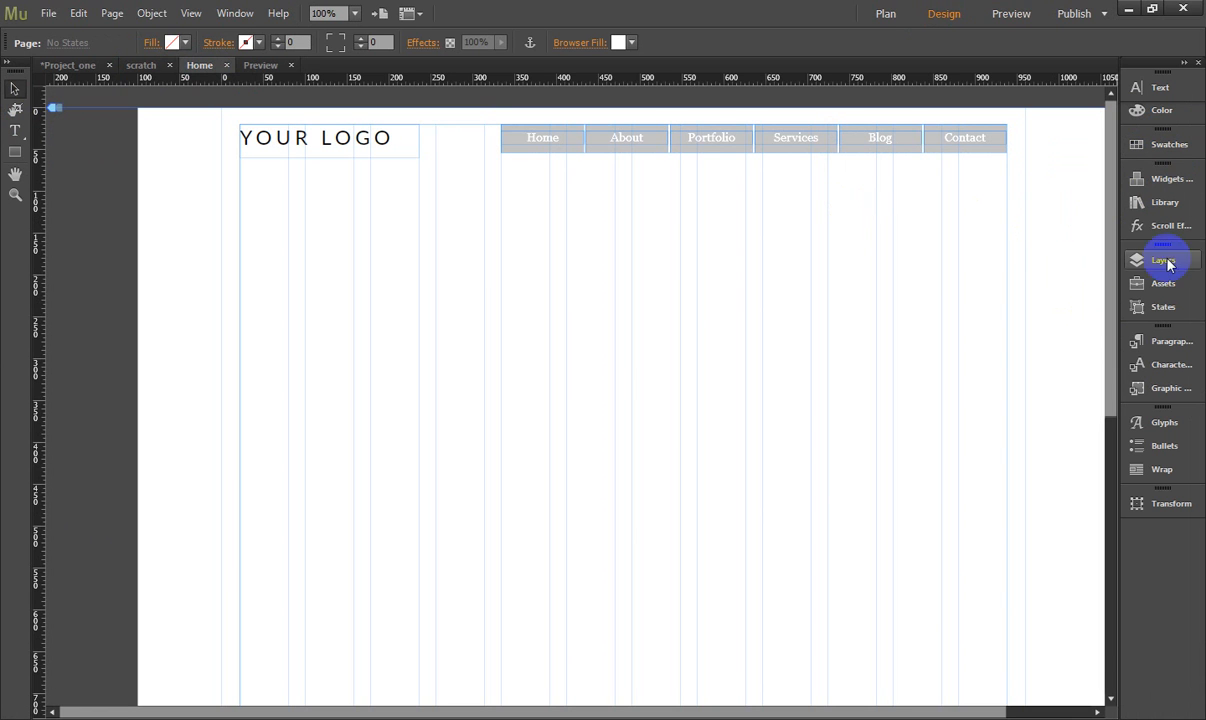
{"action": "left_click", "coordinate": [1184, 180]}
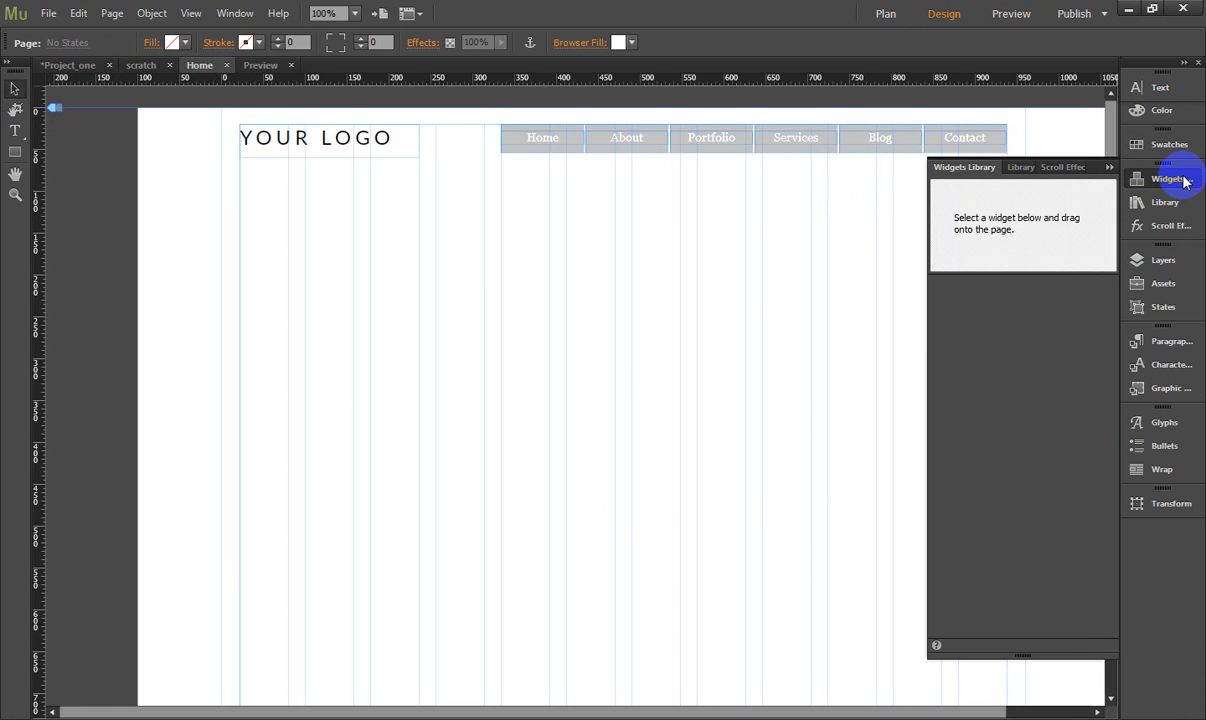
{"action": "left_click", "coordinate": [975, 340]}
{"action": "left_click", "coordinate": [936, 341]}
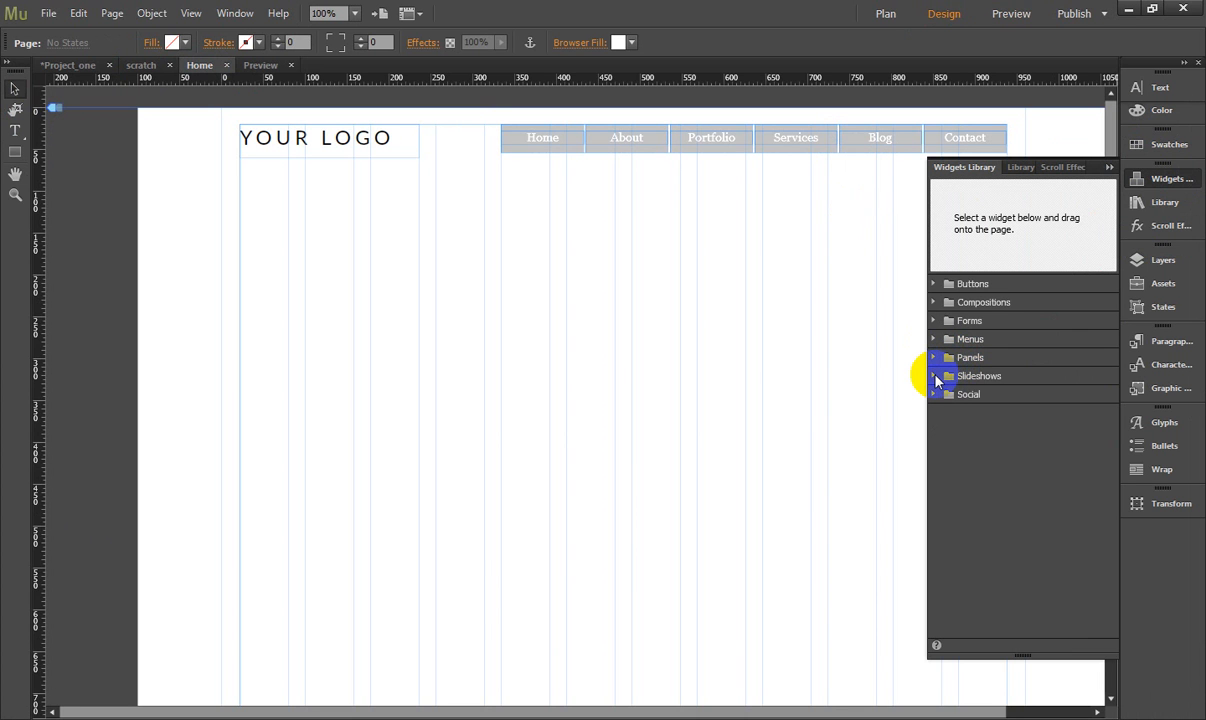
{"action": "left_click", "coordinate": [936, 378]}
{"action": "left_click", "coordinate": [936, 378]}
{"action": "left_click", "coordinate": [936, 378]}
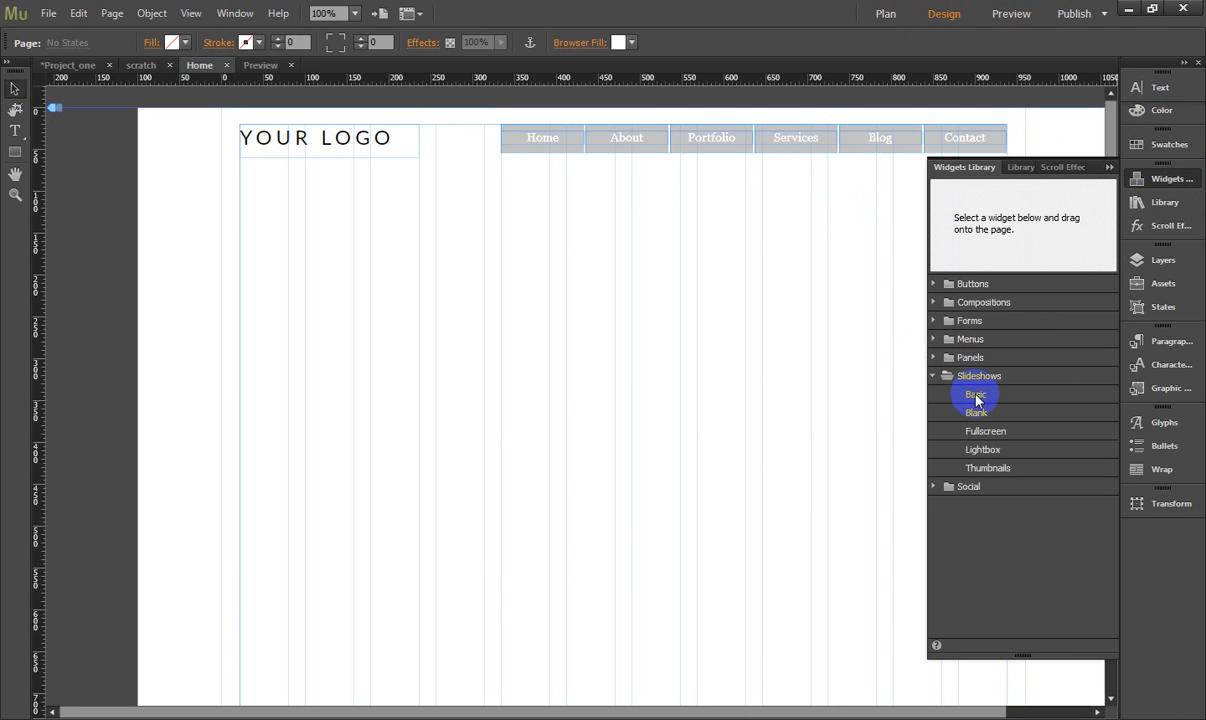
{"action": "left_click", "coordinate": [975, 395]}
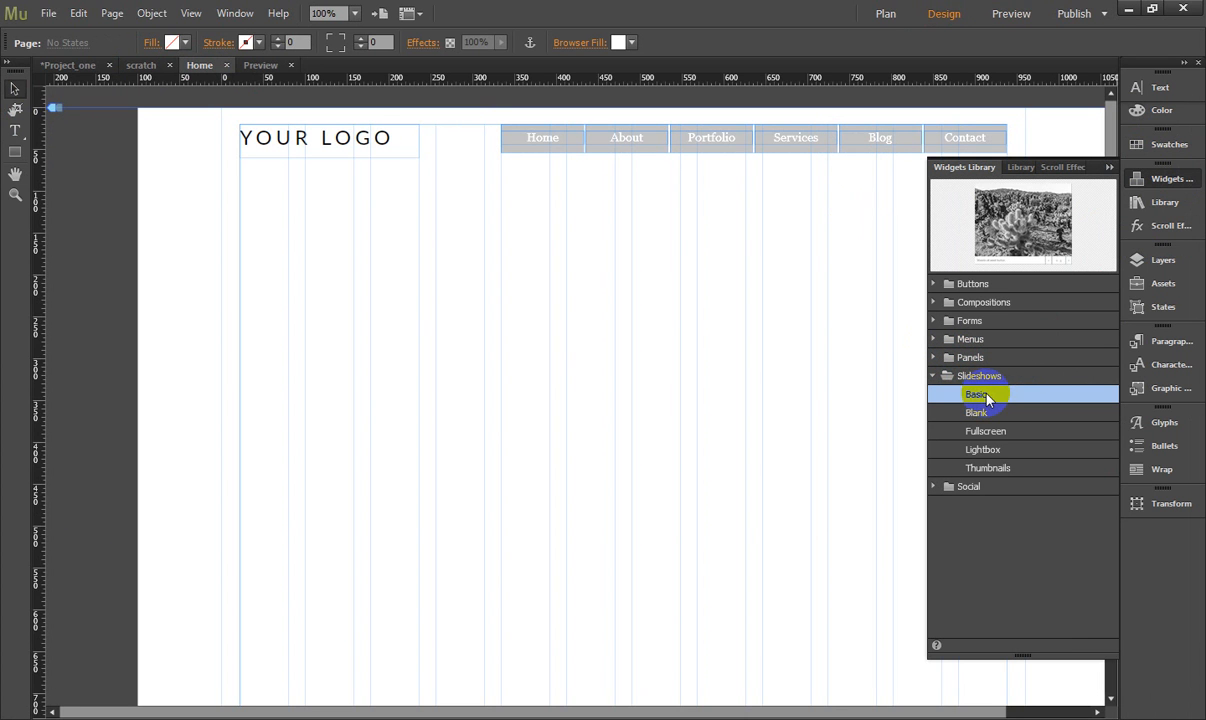
{"action": "left_click", "coordinate": [985, 413]}
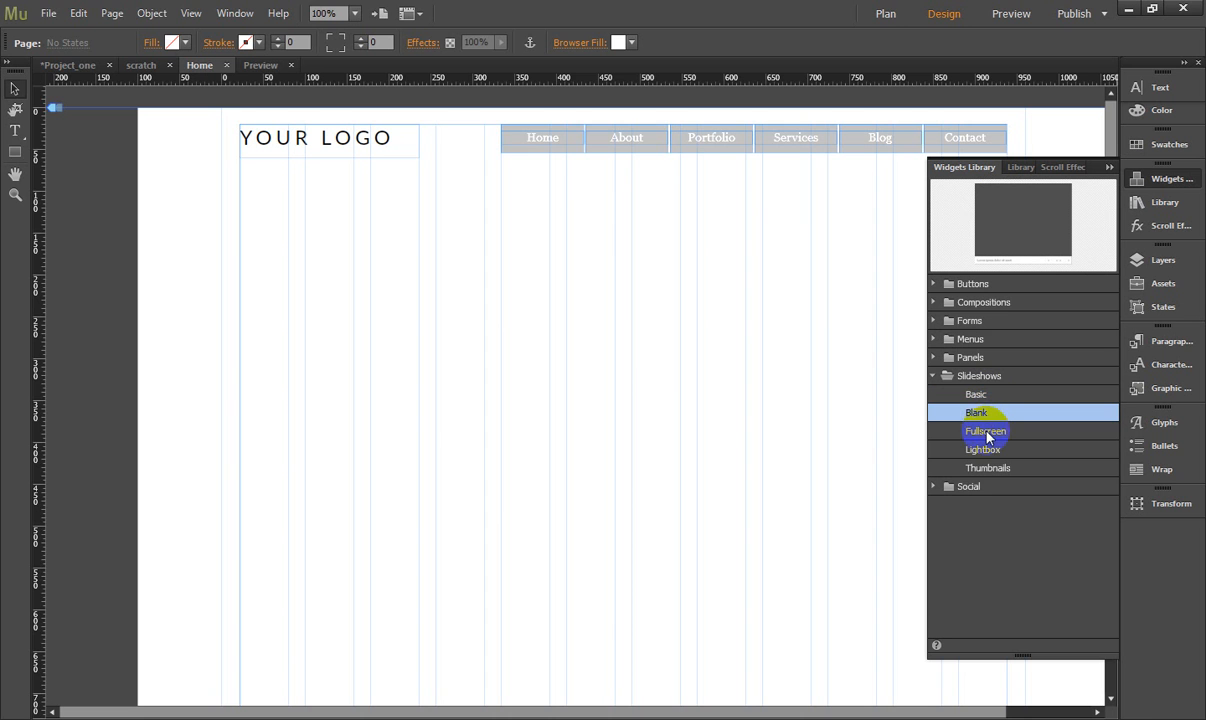
{"action": "left_click", "coordinate": [988, 433]}
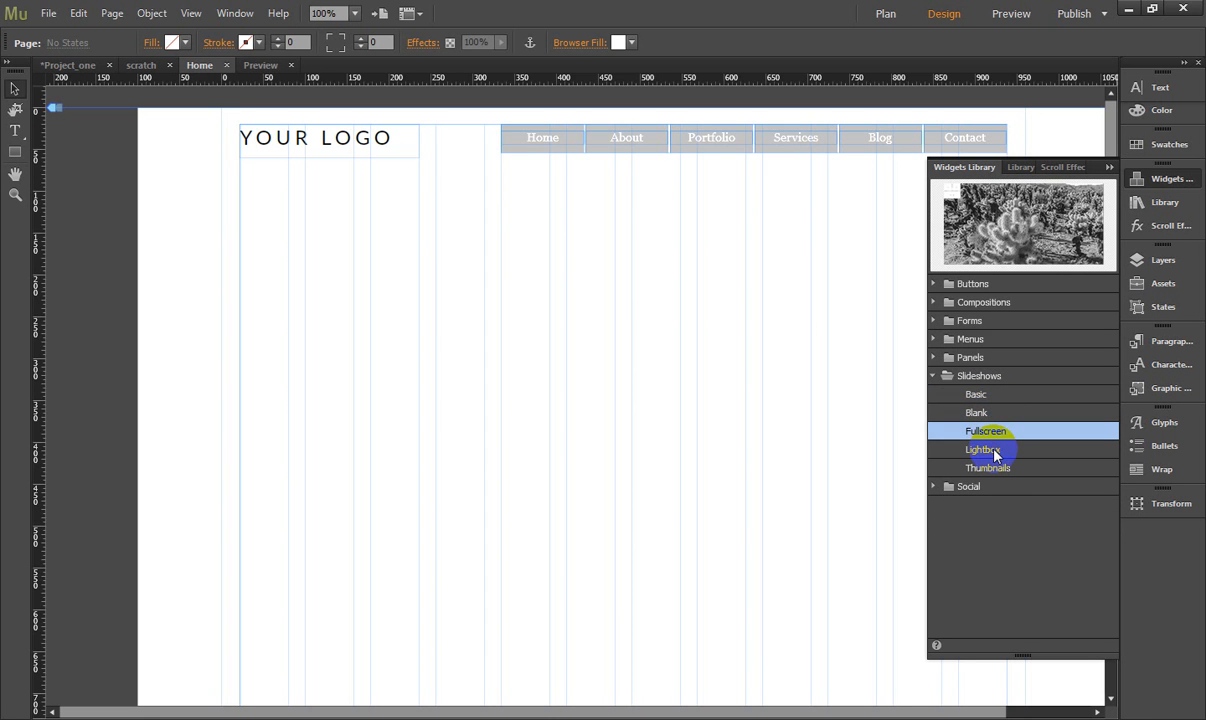
{"action": "left_click", "coordinate": [996, 455]}
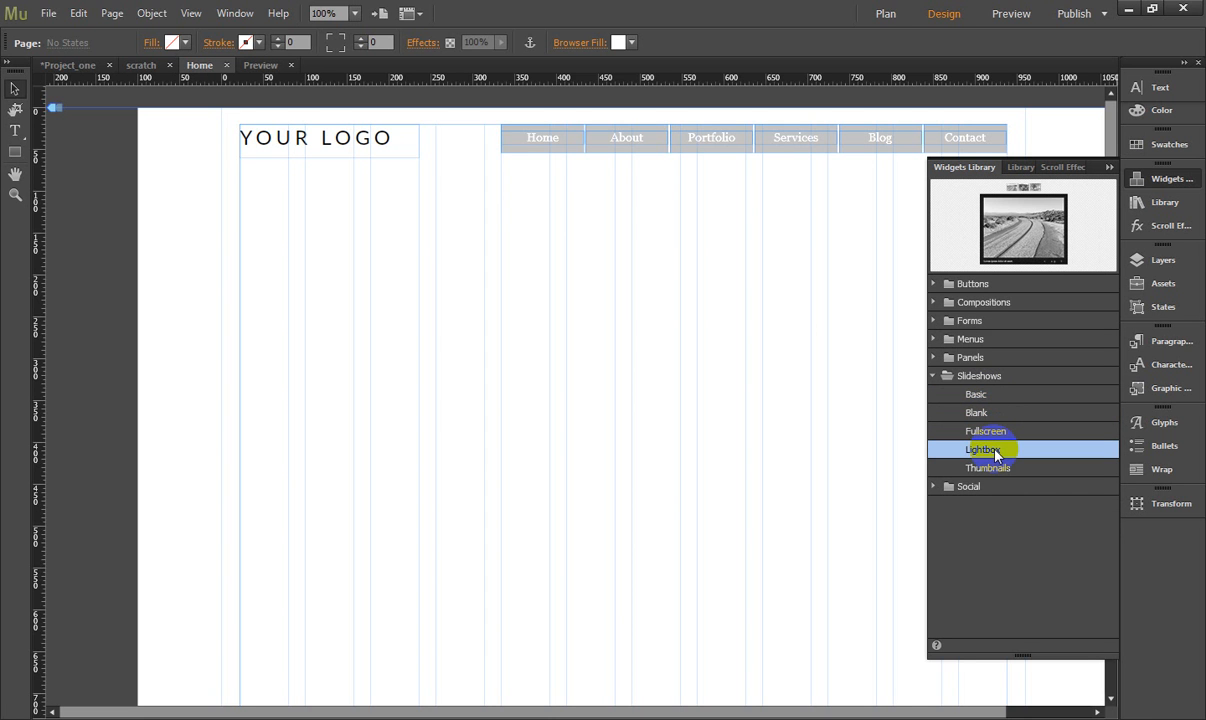
{"action": "left_click", "coordinate": [1005, 471]}
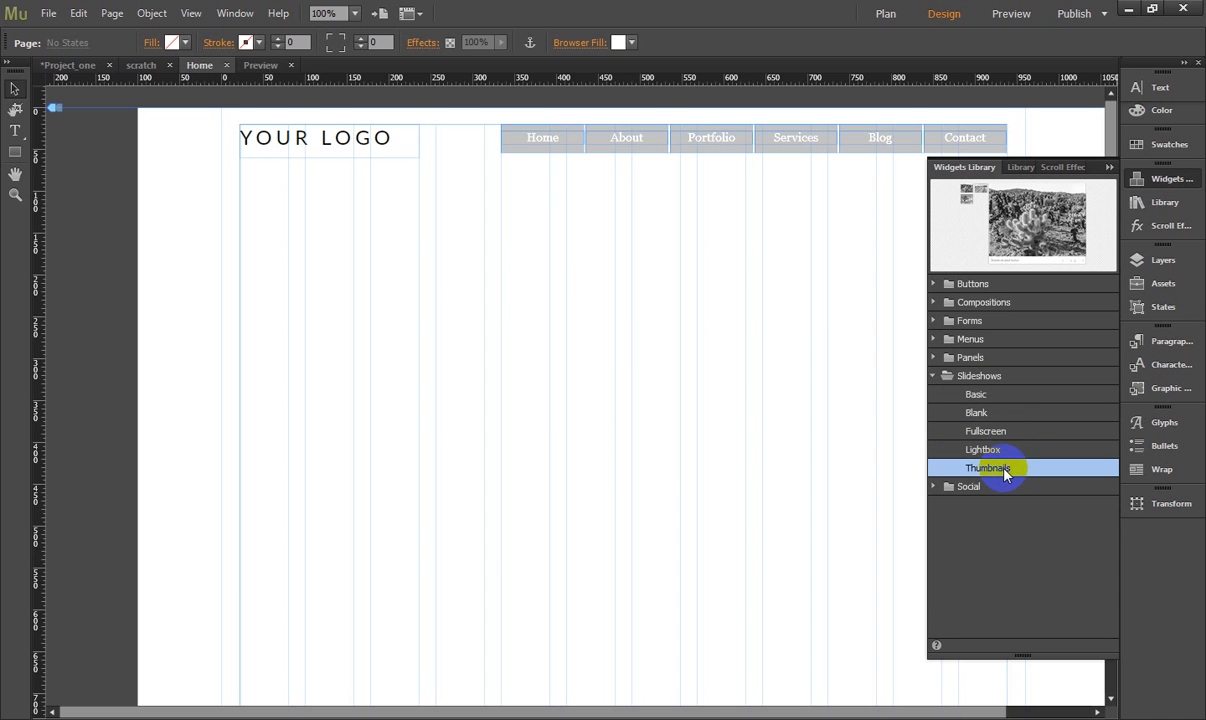
{"action": "left_click", "coordinate": [986, 395]}
{"action": "left_click", "coordinate": [986, 417]}
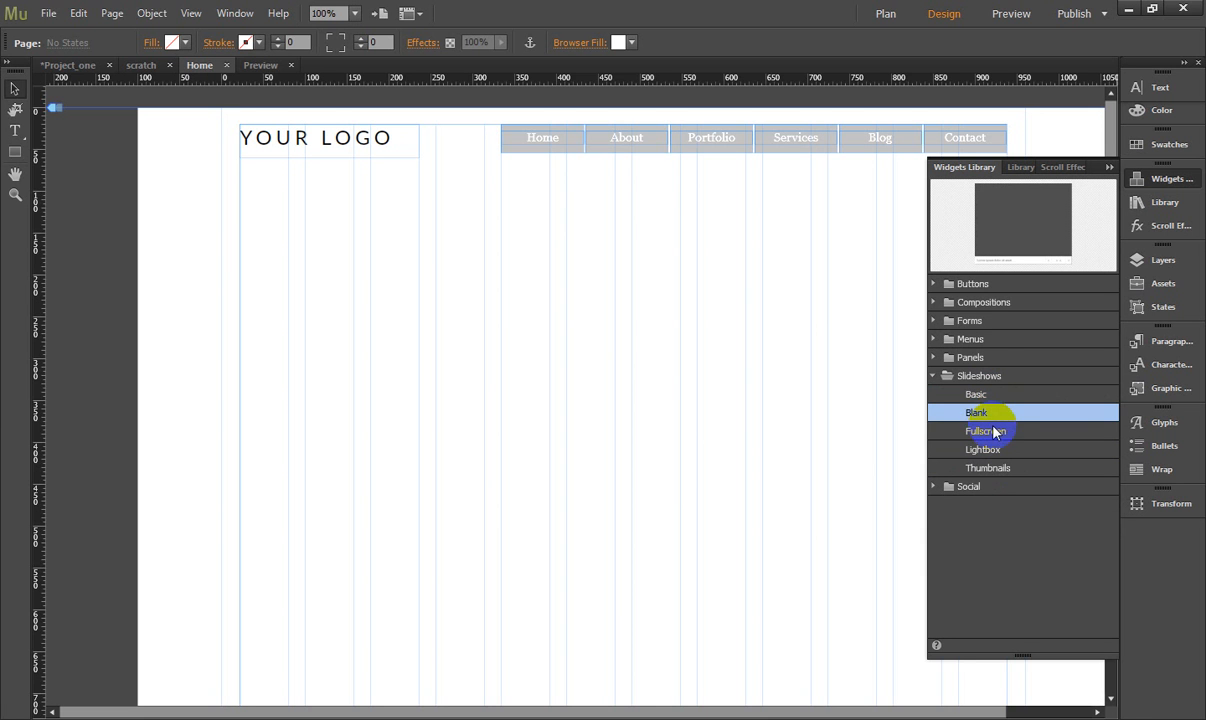
- Try a Fullscreen slideshow widget on the Home page and undo its placement
{"action": "left_click", "coordinate": [988, 431]}
{"action": "left_click_drag", "start_coordinate": [957, 186], "coordinate": [240, 188]}
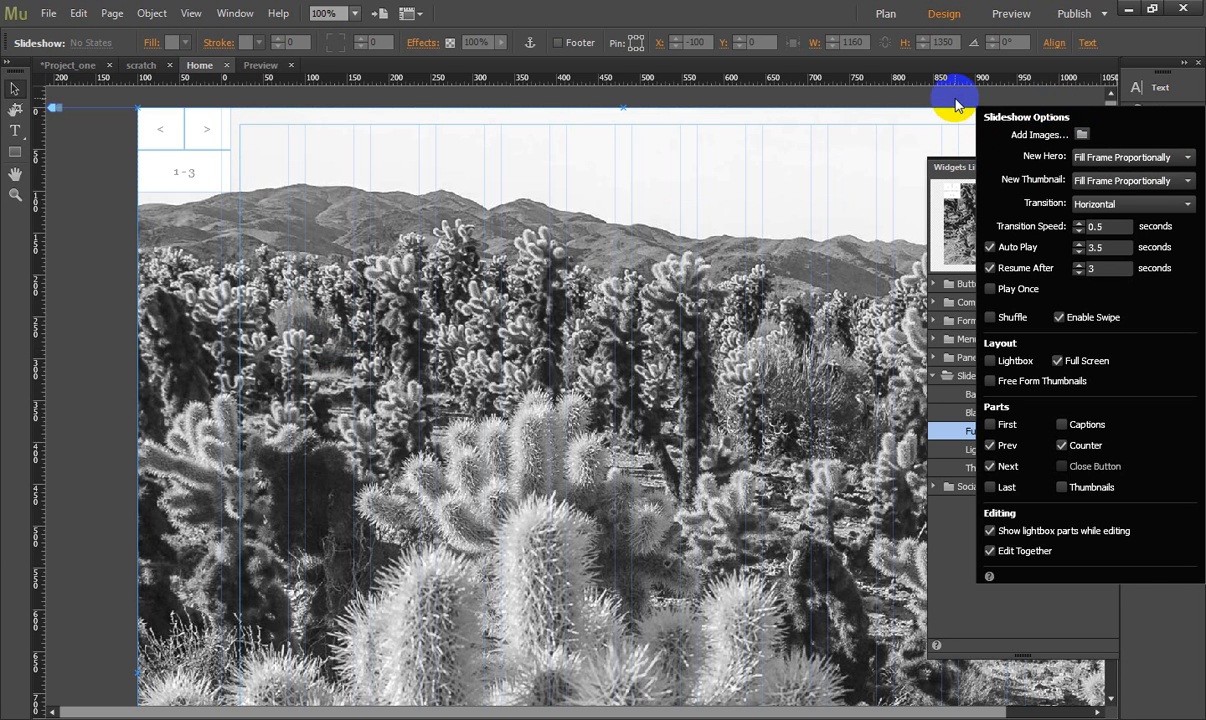
{"action": "left_click", "coordinate": [1108, 95]}
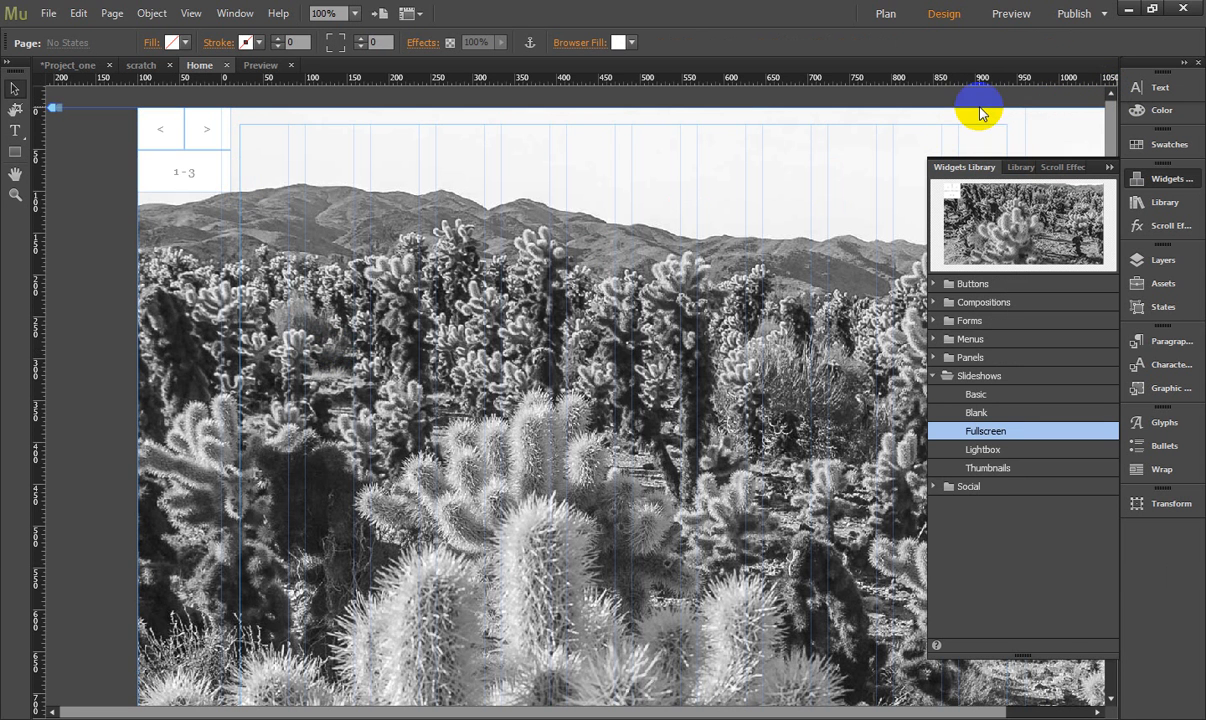
{"action": "left_click", "coordinate": [1090, 163]}
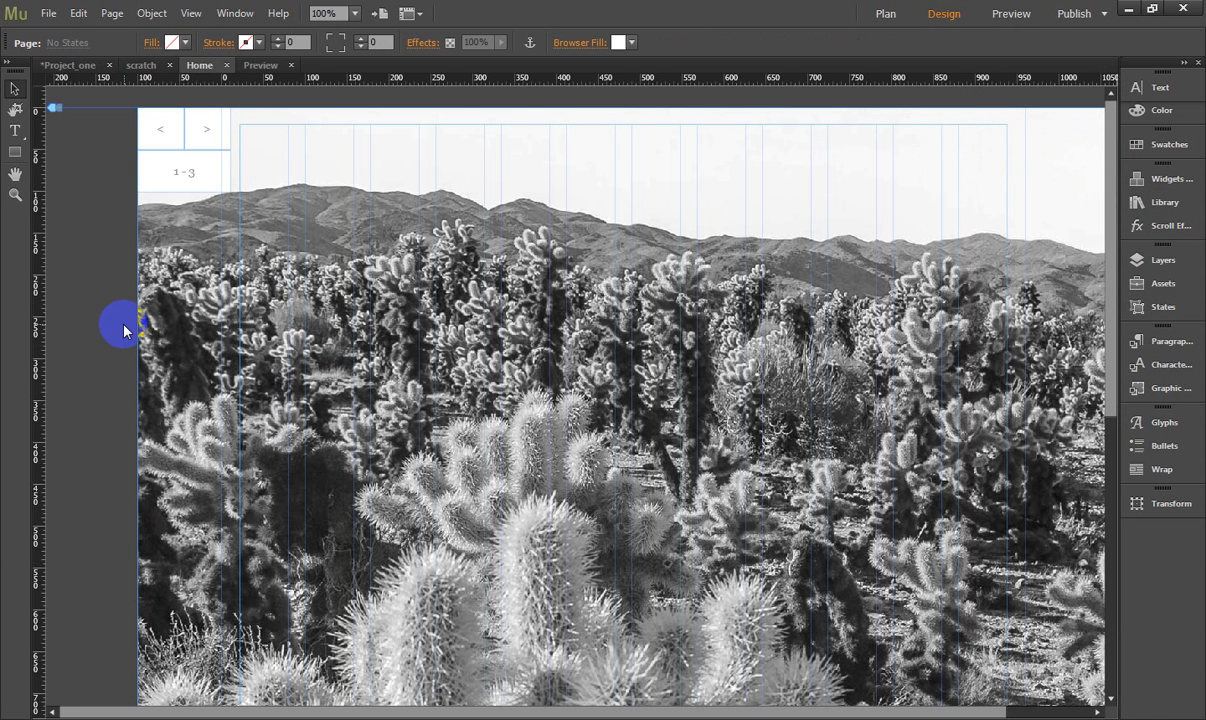
{"action": "key", "text": "ctrl+z"}
- Compare the Lightbox and Basic slideshow widgets, and place a Blank slideshow on the Home page below the logo at X 22, Y 126
{"action": "left_click", "coordinate": [1165, 178]}
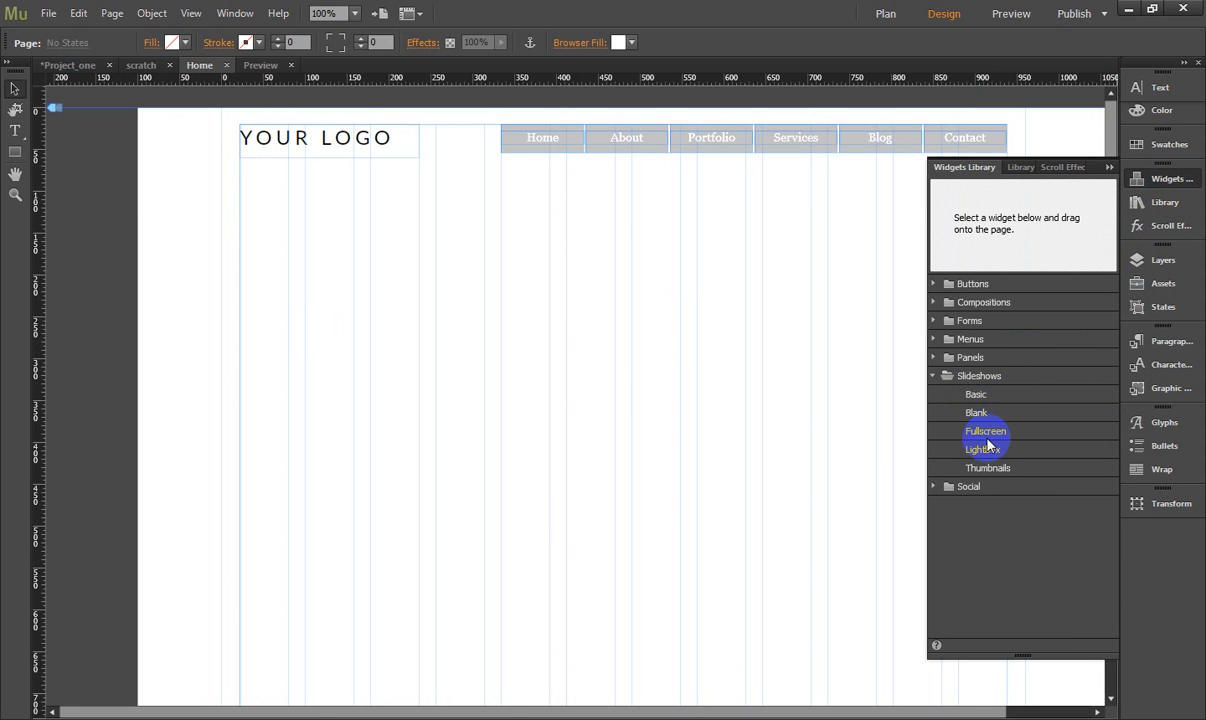
{"action": "left_click", "coordinate": [988, 448]}
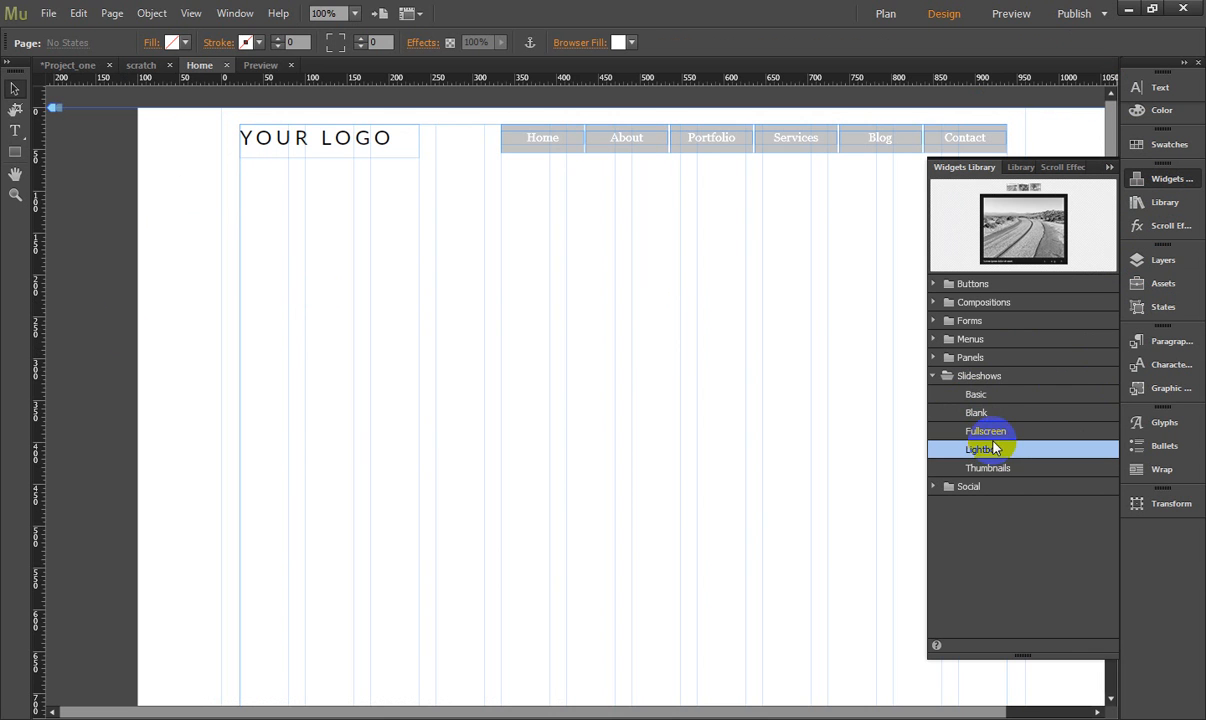
{"action": "left_click", "coordinate": [976, 395]}
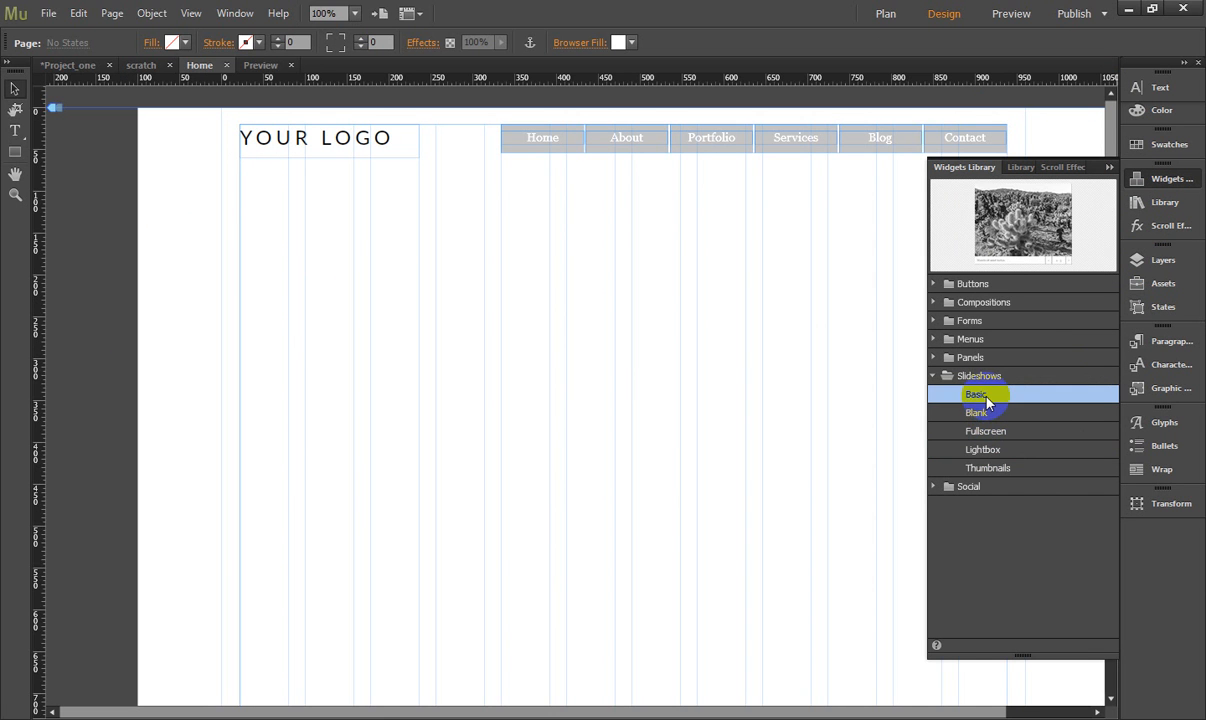
{"action": "left_click", "coordinate": [976, 412]}
{"action": "left_click_drag", "start_coordinate": [1004, 258], "coordinate": [241, 216]}
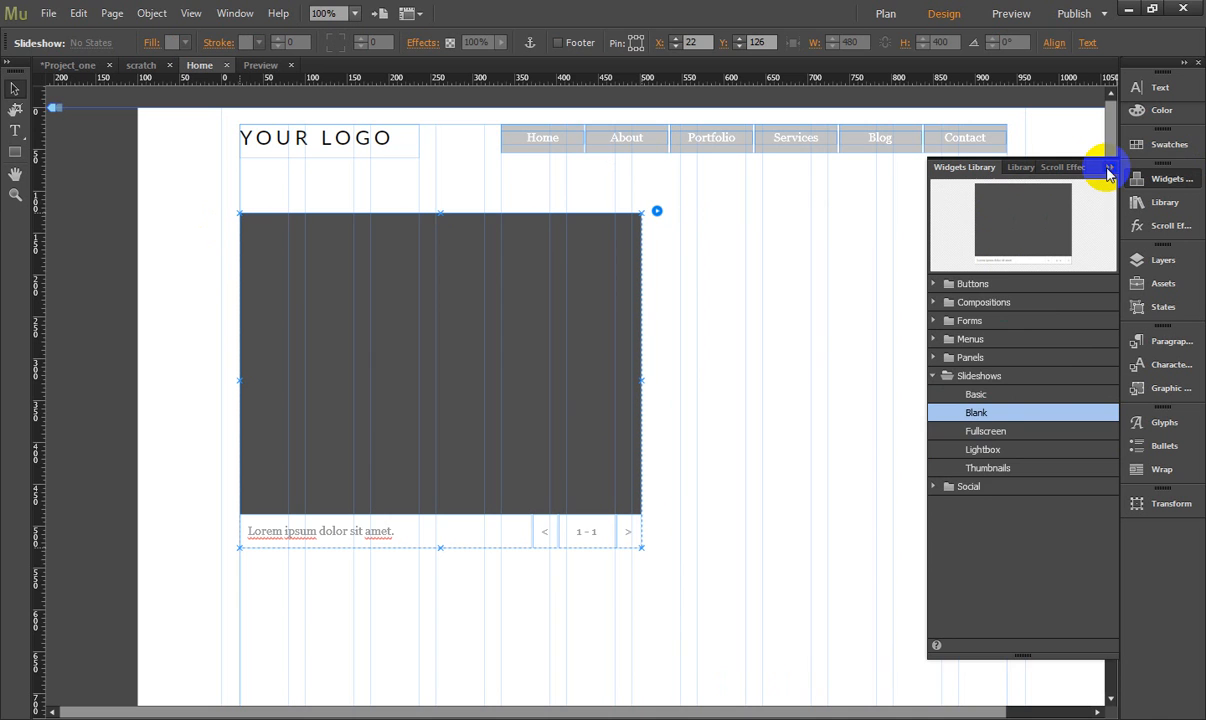
{"action": "left_click", "coordinate": [1106, 168]}
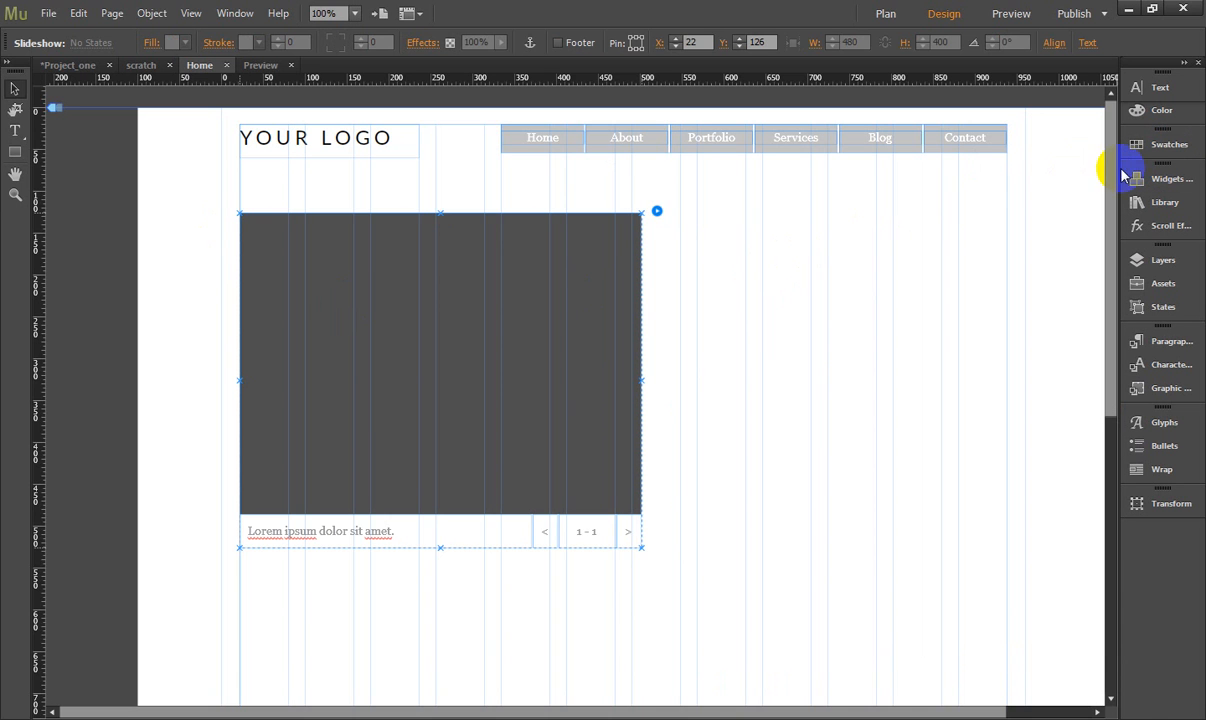
- Move the slideshow's hero image up to Y 68, just below the logo, and widen it to 916 px, up to the right margin
{"action": "left_click", "coordinate": [561, 328]}
{"action": "left_click_drag", "start_coordinate": [503, 342], "coordinate": [503, 308]}
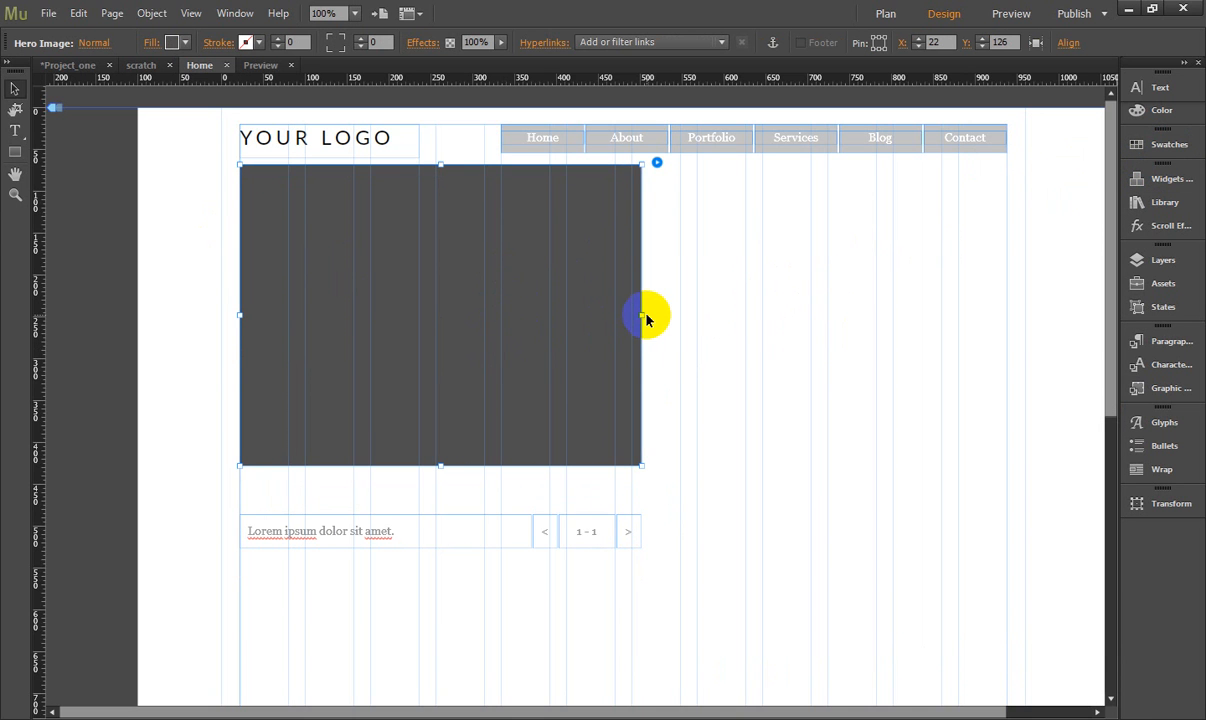
{"action": "left_click_drag", "start_coordinate": [641, 314], "coordinate": [1008, 316]}
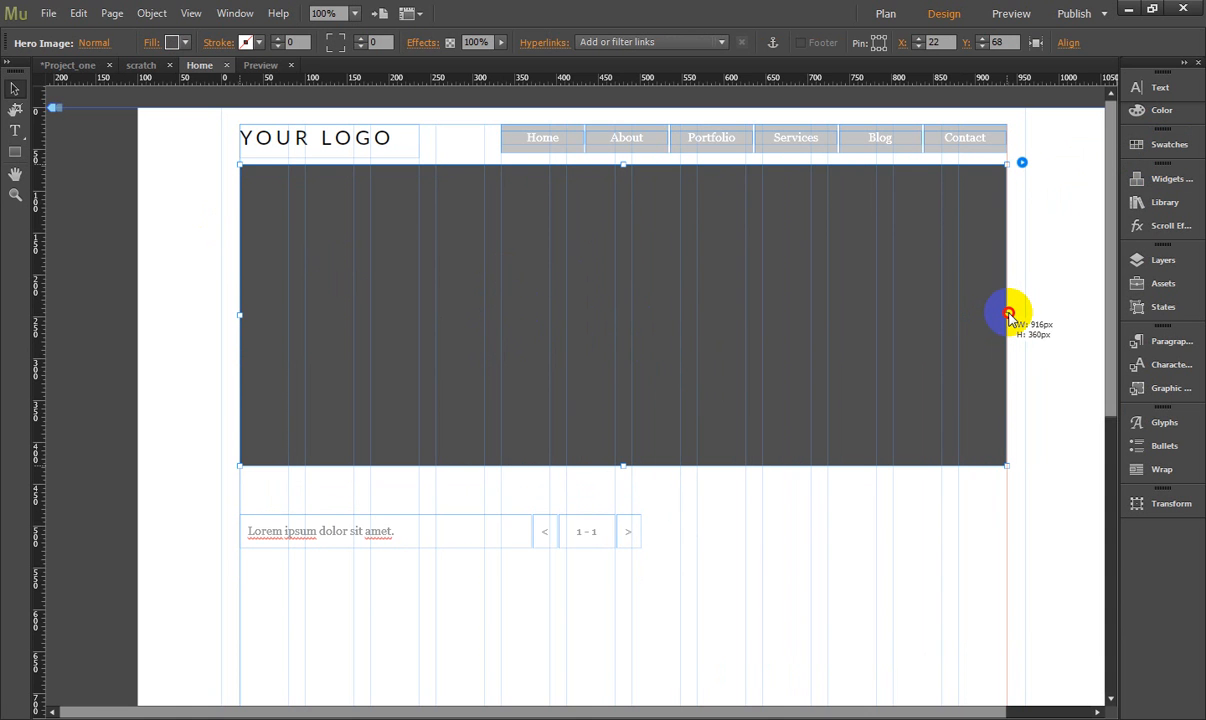
{"action": "left_click", "coordinate": [1052, 314]}
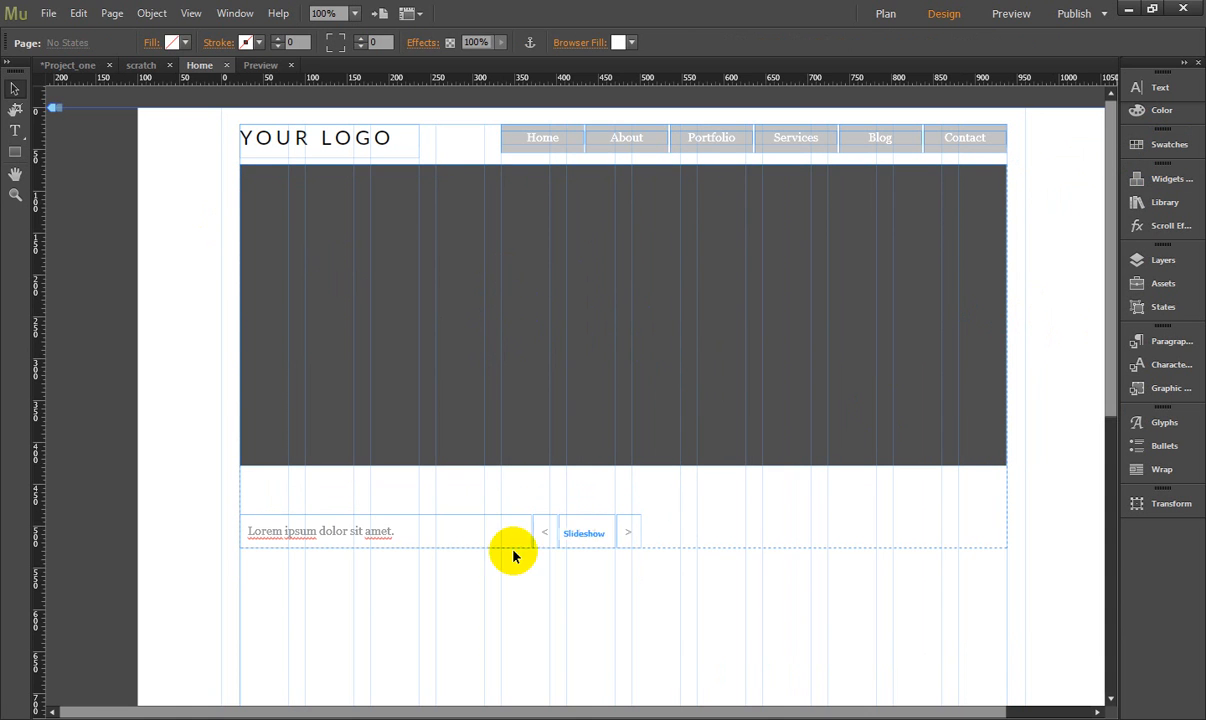
- Move the slideshow caption up to Y 436, just beneath the hero image, and stretch it to the image's full width
{"action": "left_click", "coordinate": [420, 534]}
{"action": "left_click", "coordinate": [389, 533]}
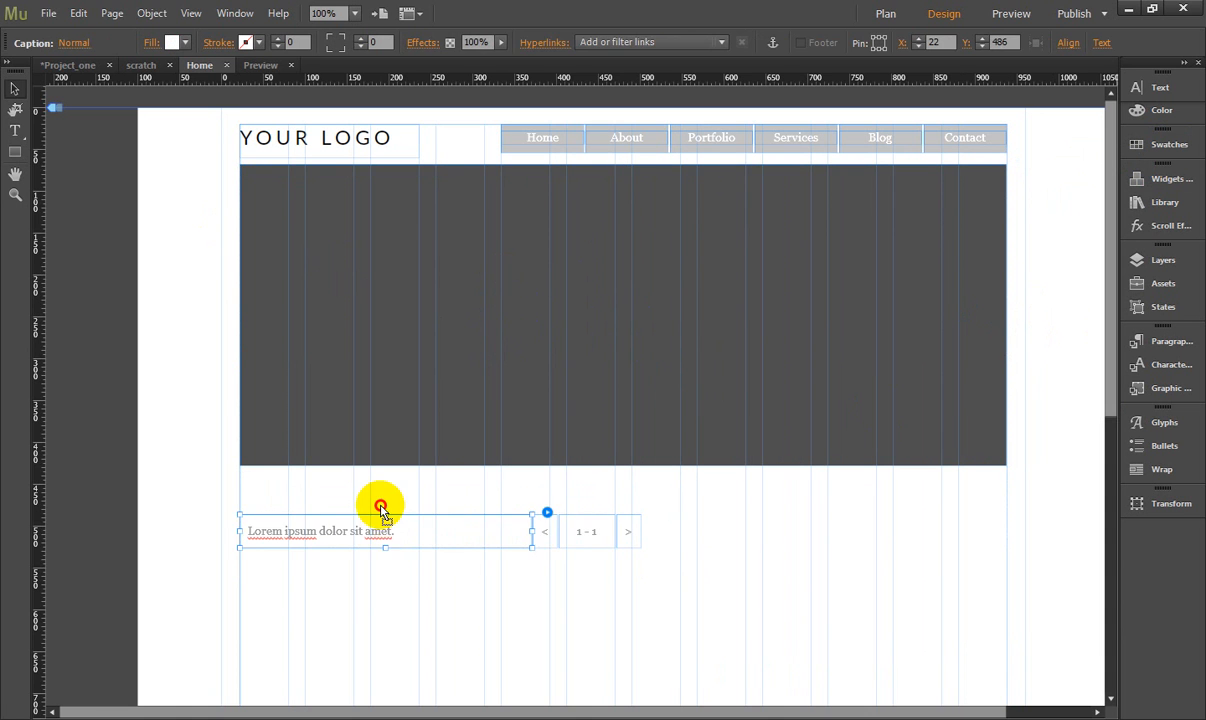
{"action": "left_click_drag", "start_coordinate": [388, 507], "coordinate": [383, 492]}
{"action": "left_click_drag", "start_coordinate": [531, 494], "coordinate": [1003, 487]}
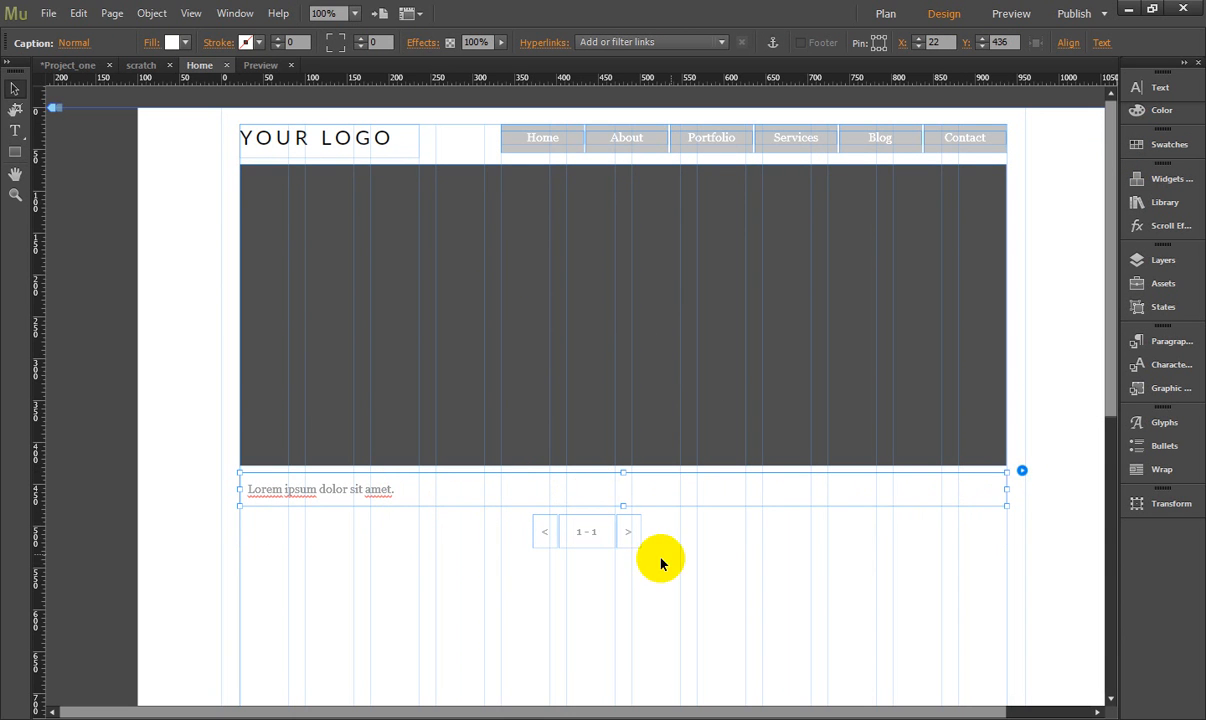
- Delete the slideshow's slide counter and move the previous and next arrows just outside the hero image's left and right edges
{"action": "left_click", "coordinate": [583, 531]}
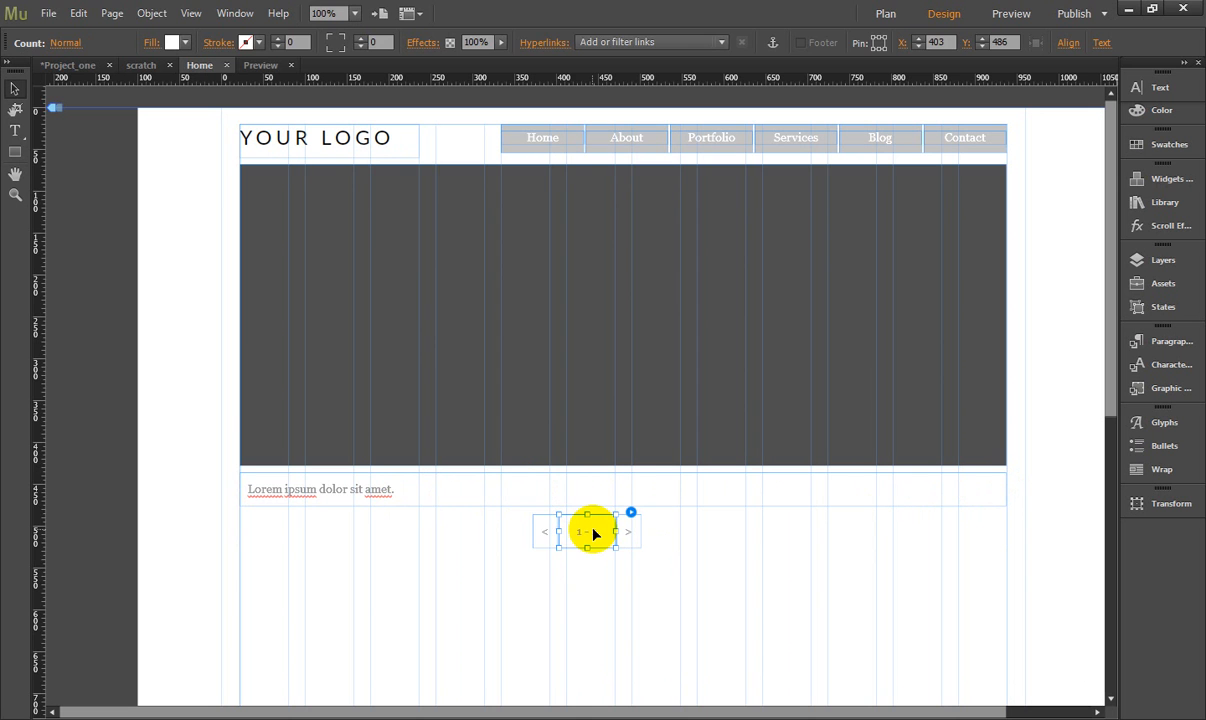
{"action": "key", "text": "Delete"}
{"action": "left_click", "coordinate": [550, 533]}
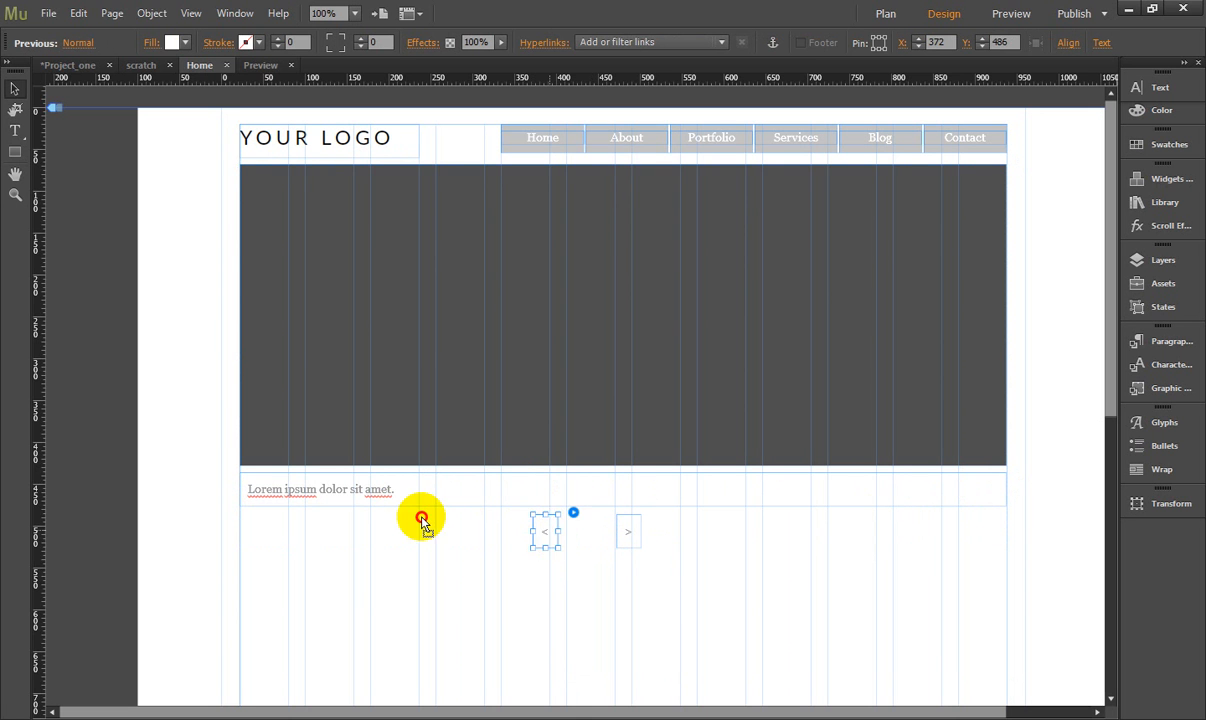
{"action": "left_click_drag", "start_coordinate": [422, 520], "coordinate": [213, 302]}
{"action": "left_click_drag", "start_coordinate": [635, 530], "coordinate": [1039, 303]}
{"action": "left_click", "coordinate": [773, 585]}
- Examine the slideshow's caption, next arrow and hero image as parts of the widget
{"action": "left_click", "coordinate": [310, 471]}
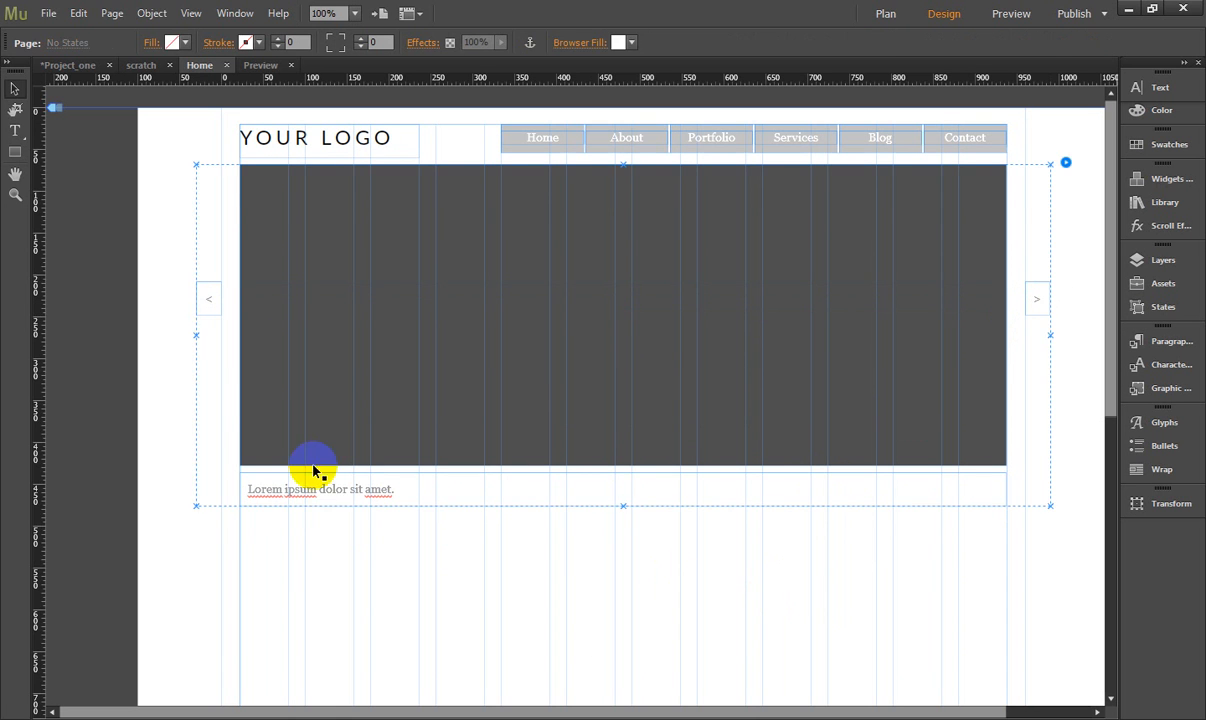
{"action": "left_click", "coordinate": [323, 490]}
{"action": "left_click", "coordinate": [180, 500]}
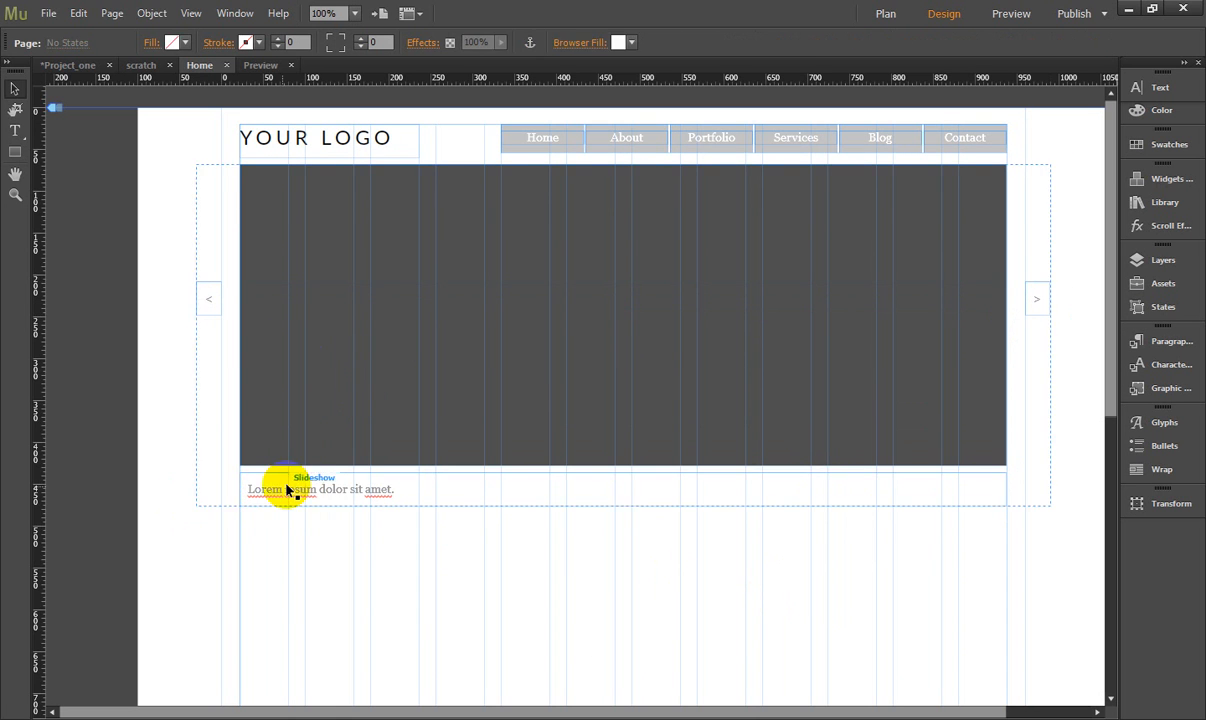
{"action": "left_click", "coordinate": [373, 341]}
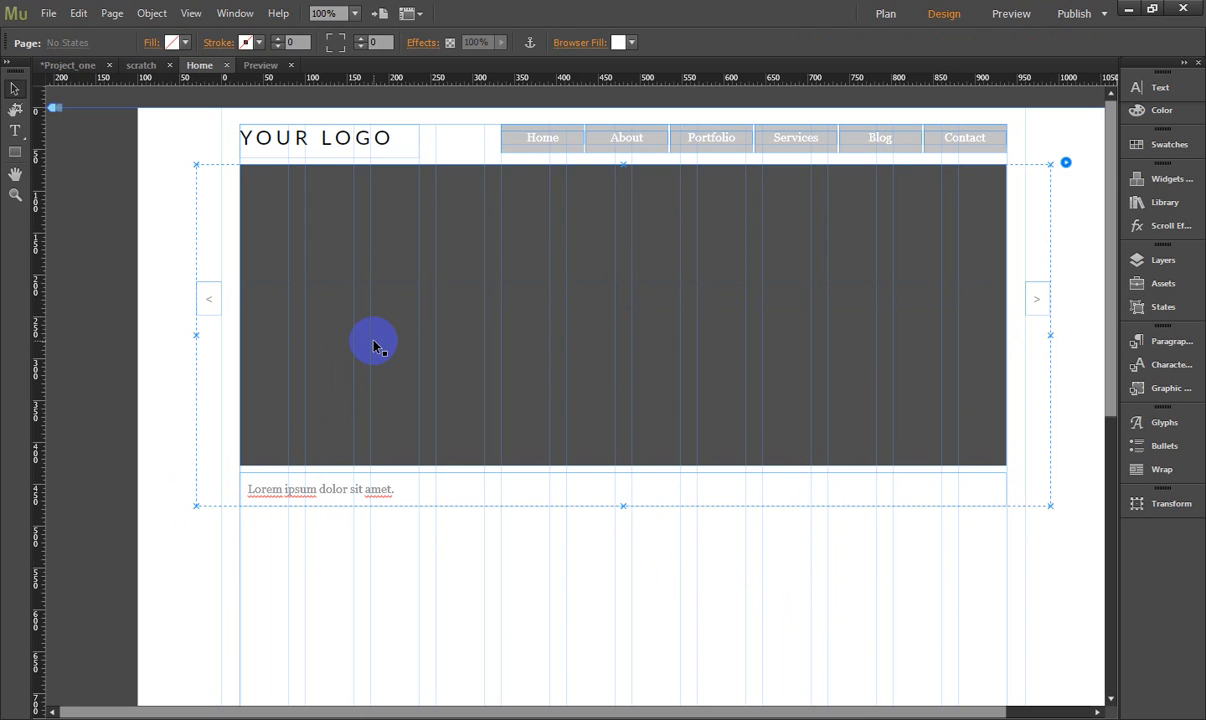
{"action": "left_click", "coordinate": [1040, 301]}
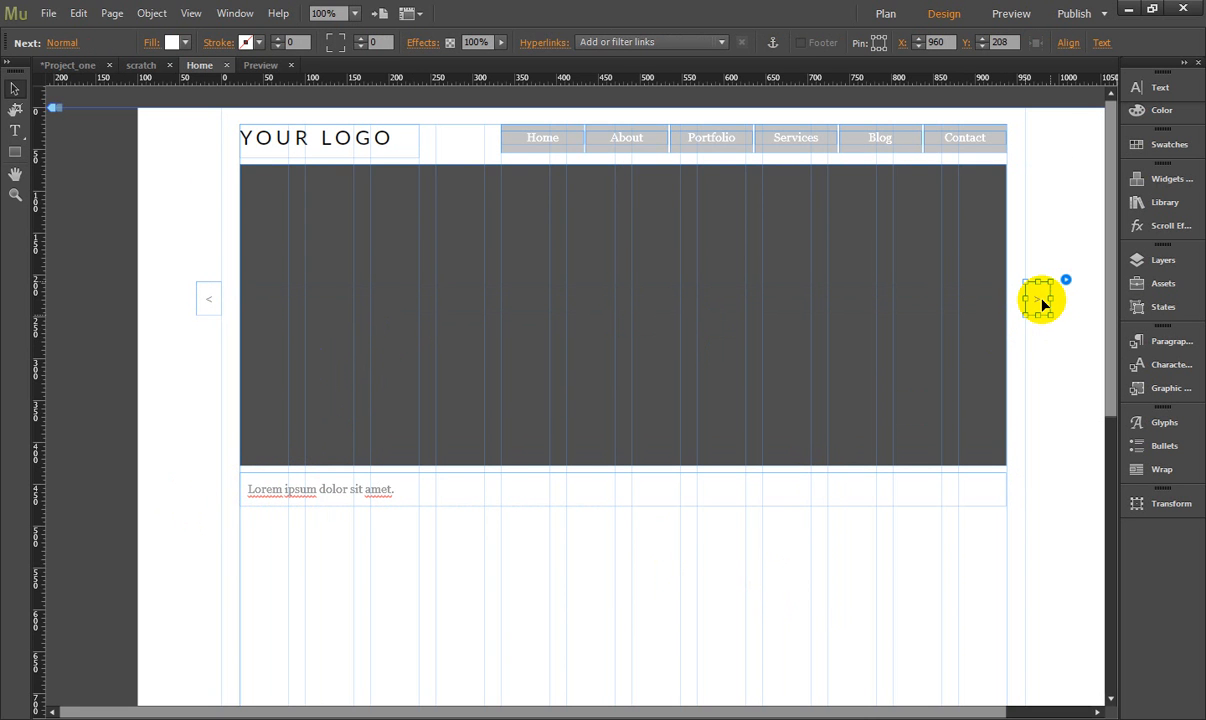
{"action": "left_click", "coordinate": [877, 266]}
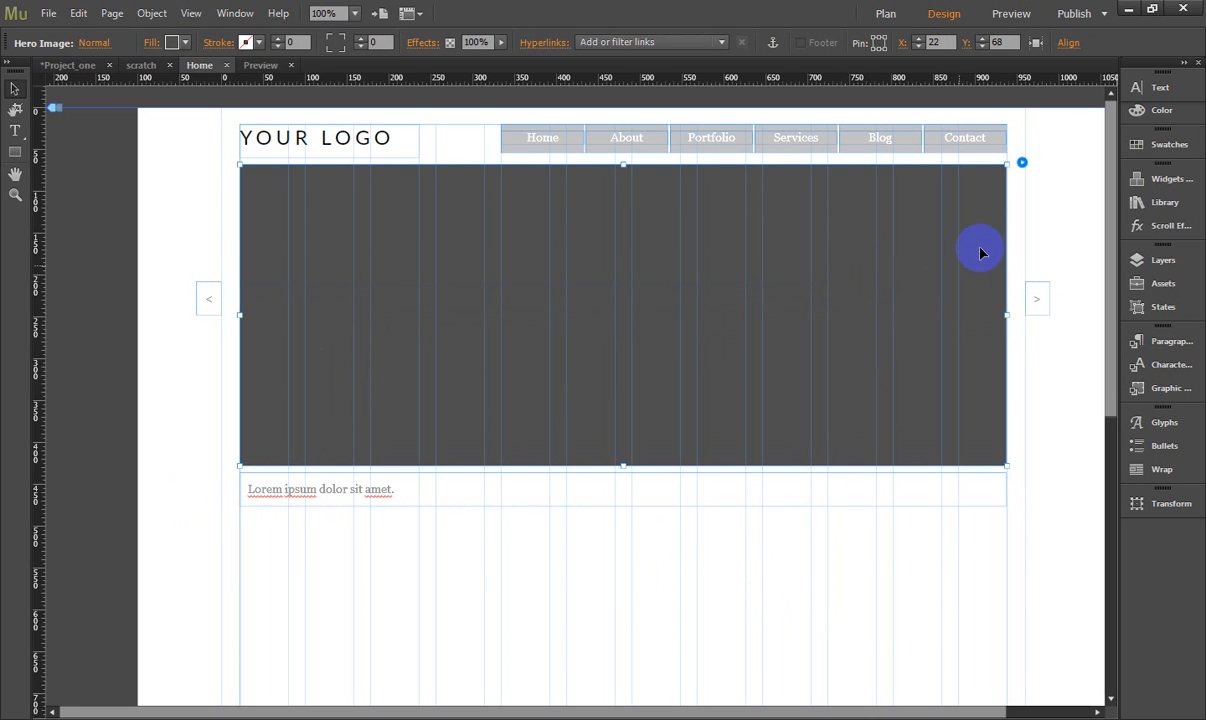
{"action": "left_click", "coordinate": [1040, 190]}
- Preview the Home page to test the slideshow's next and previous arrows, and return to the design view
{"action": "left_click", "coordinate": [1010, 14]}
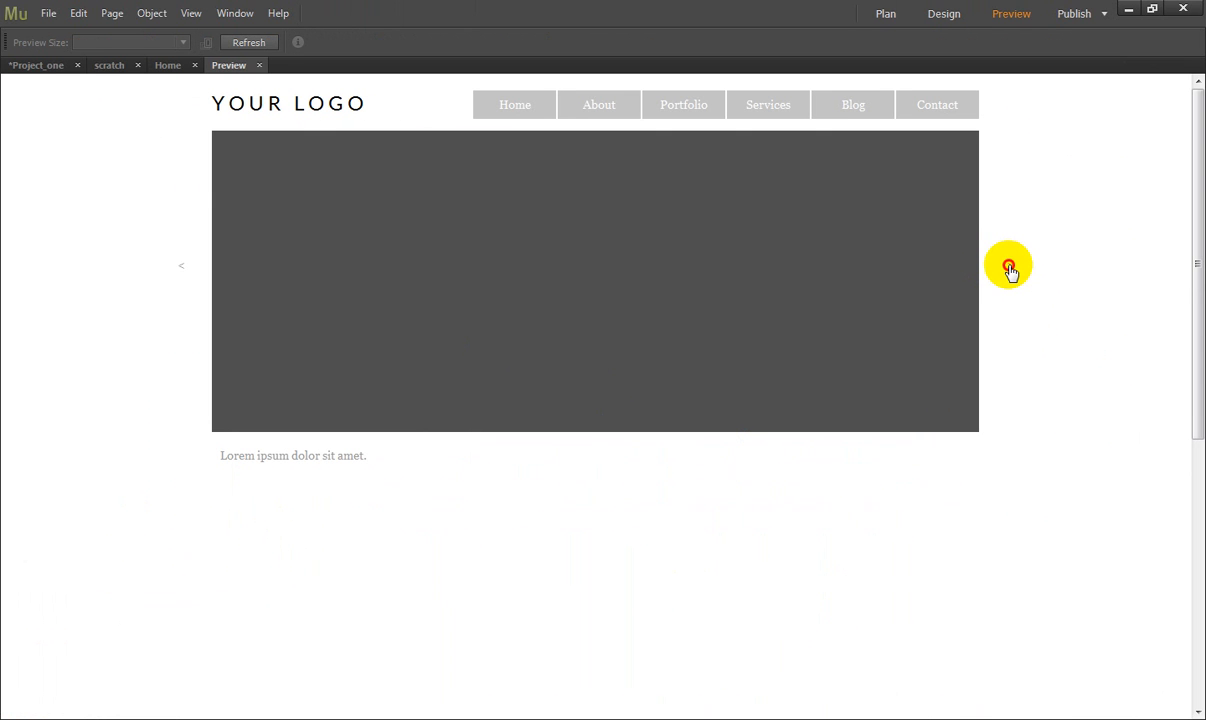
{"action": "double_click", "coordinate": [179, 262]}
{"action": "left_click", "coordinate": [182, 262]}
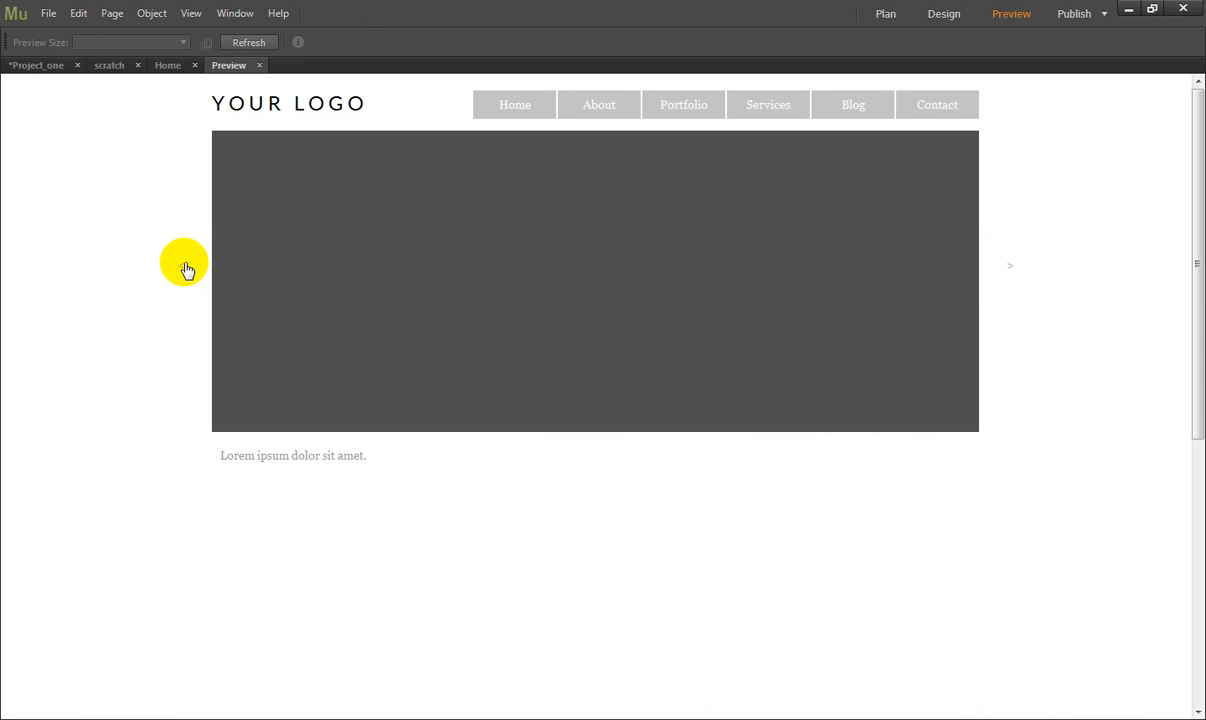
{"action": "left_click", "coordinate": [940, 18]}
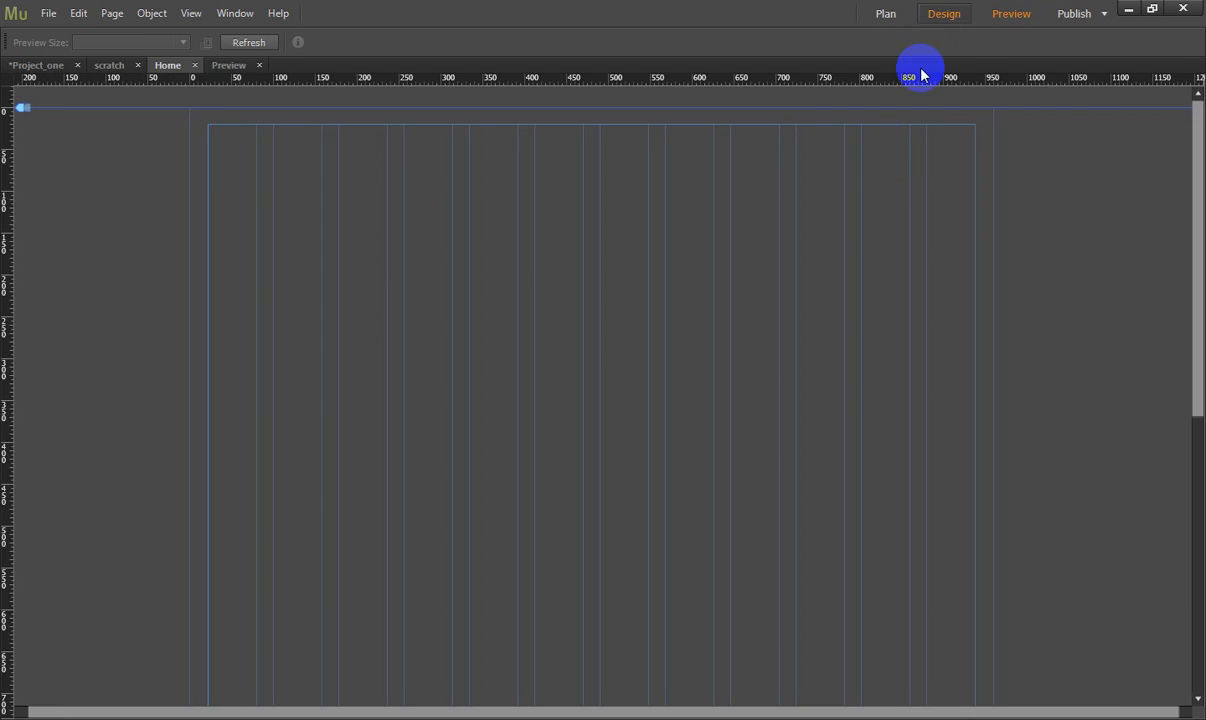
{"action": "left_click", "coordinate": [818, 180]}
- Switch to the web browser, search Google for "unsplsh" and open the Unsplash website
{"action": "left_click", "coordinate": [1129, 12]}
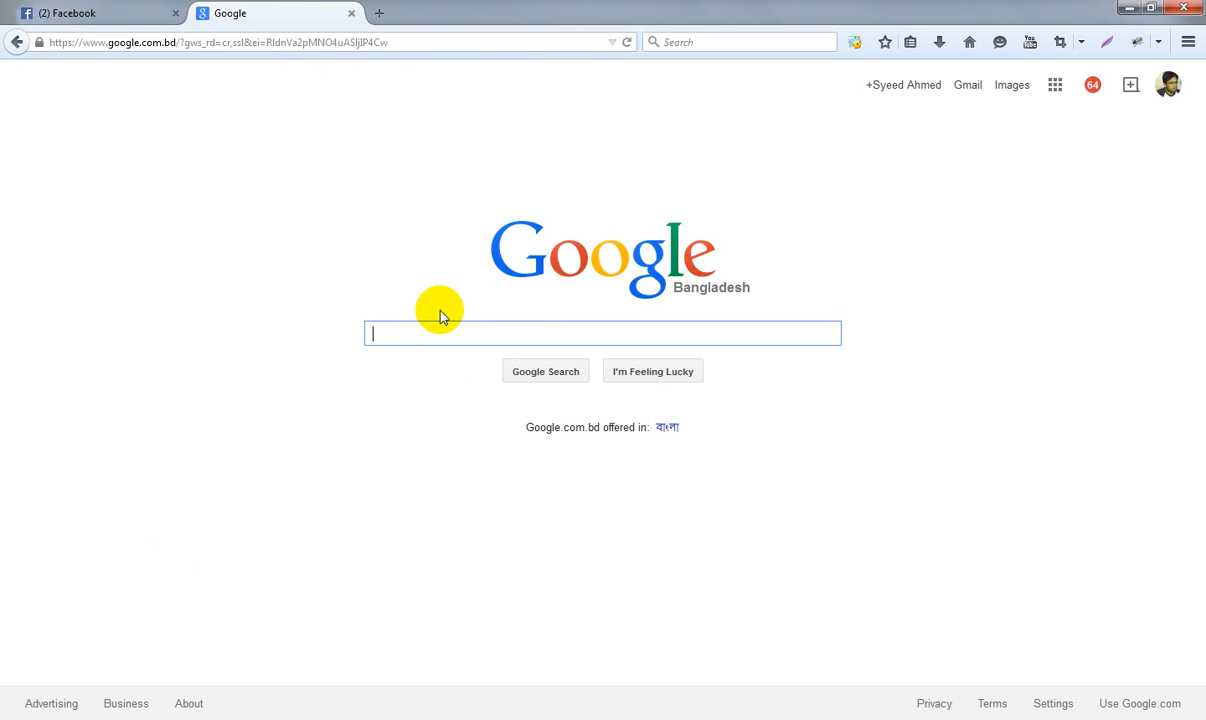
{"action": "type", "text": "uns"}
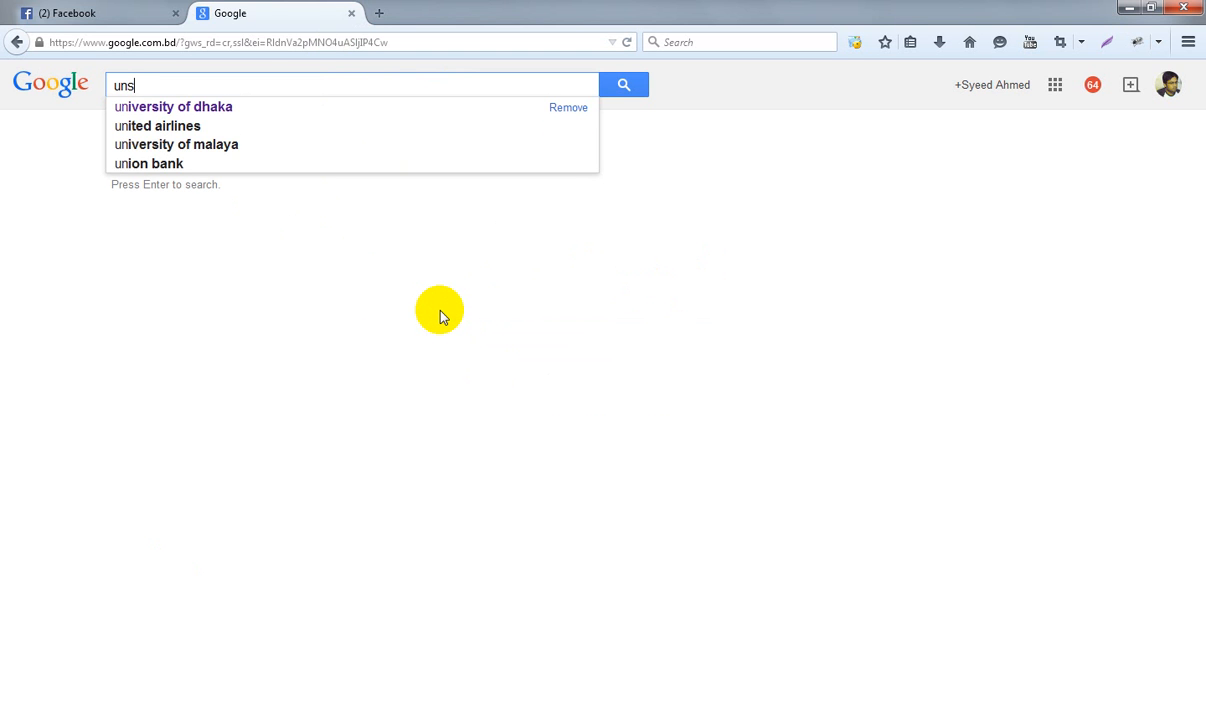
{"action": "type", "text": "pl"}
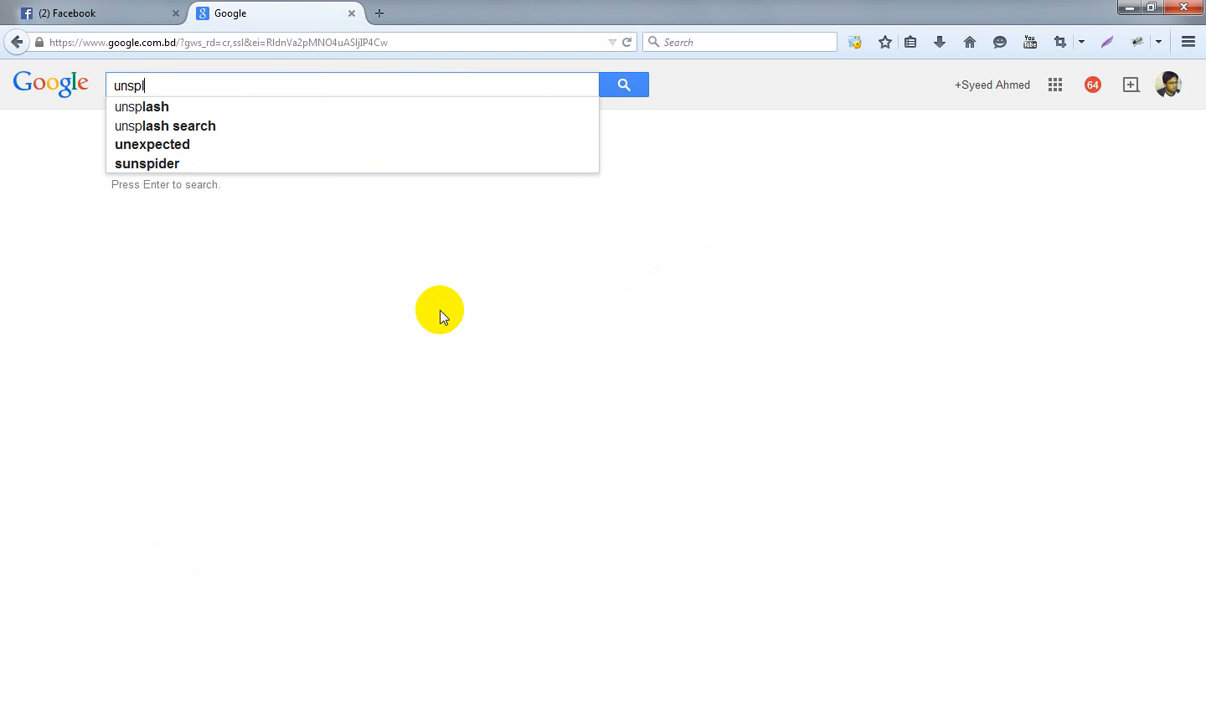
{"action": "type", "text": "sh"}
{"action": "key", "text": "Return"}
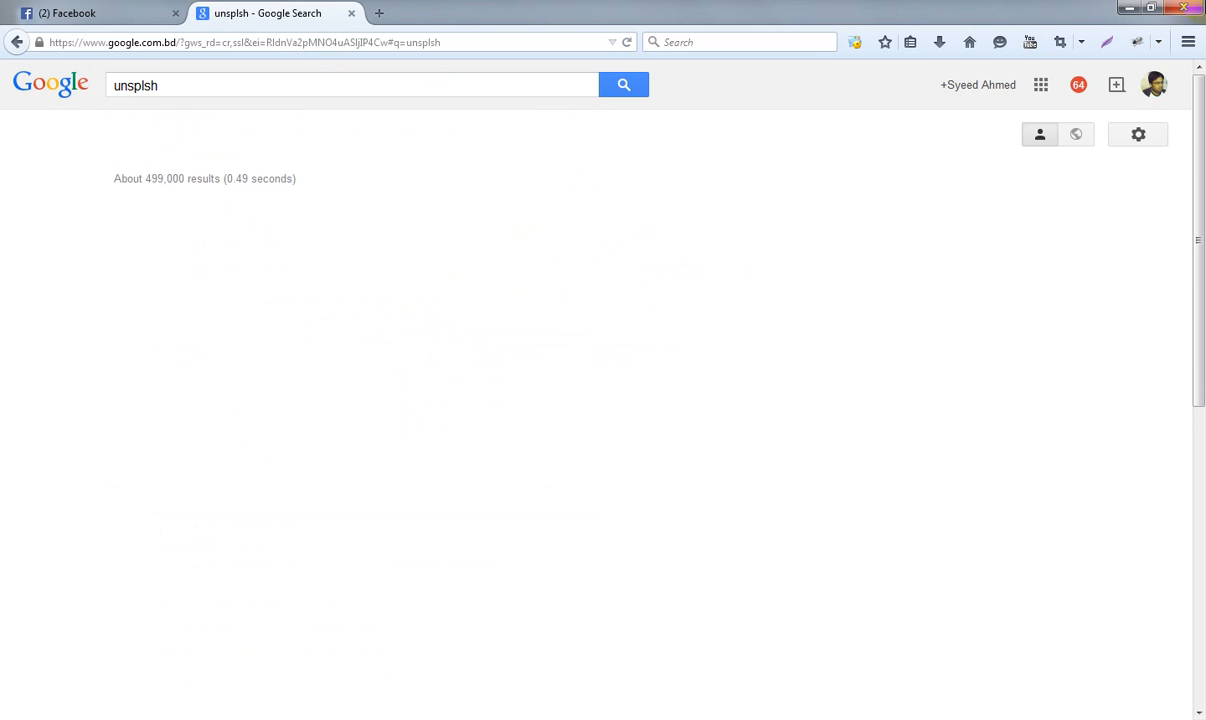
{"action": "left_click", "coordinate": [150, 290]}
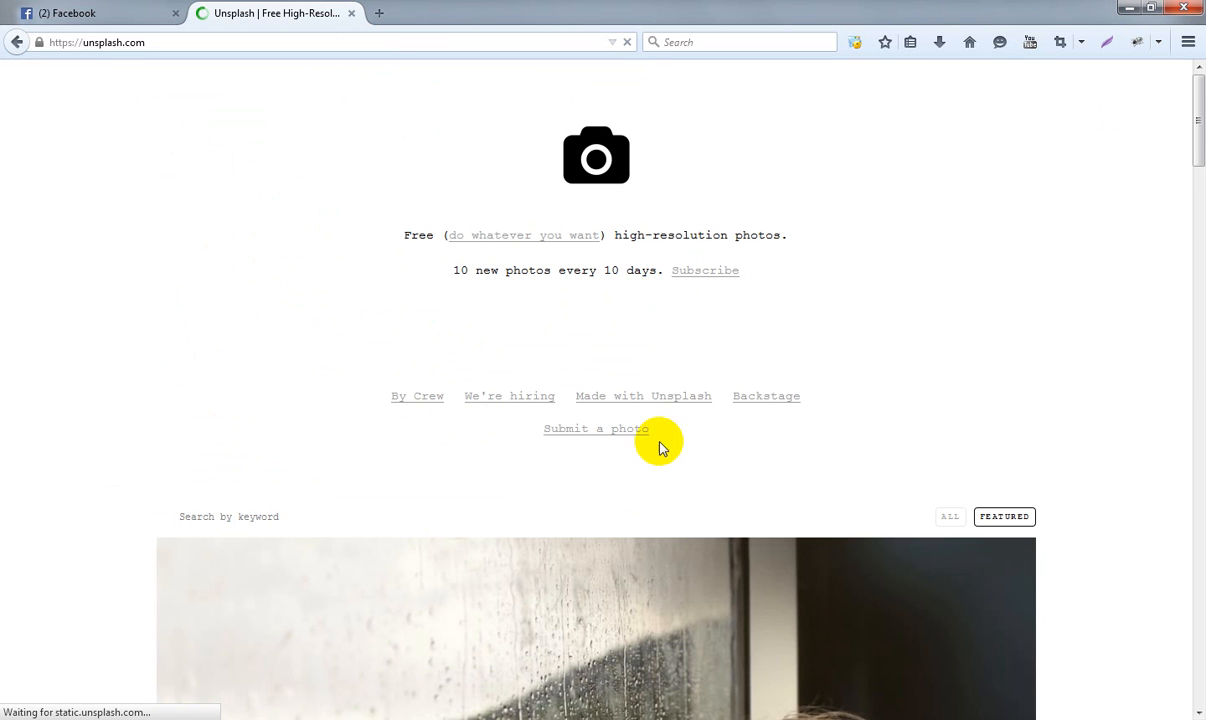
- Open the full-size download of the first Unsplash photo, the child leaning at a rainy window, and return to the gallery
{"action": "scroll", "coordinate": [816, 417], "scroll_direction": "down", "scroll_amount": 5}
{"action": "scroll", "coordinate": [824, 424], "scroll_direction": "down", "scroll_amount": 1}
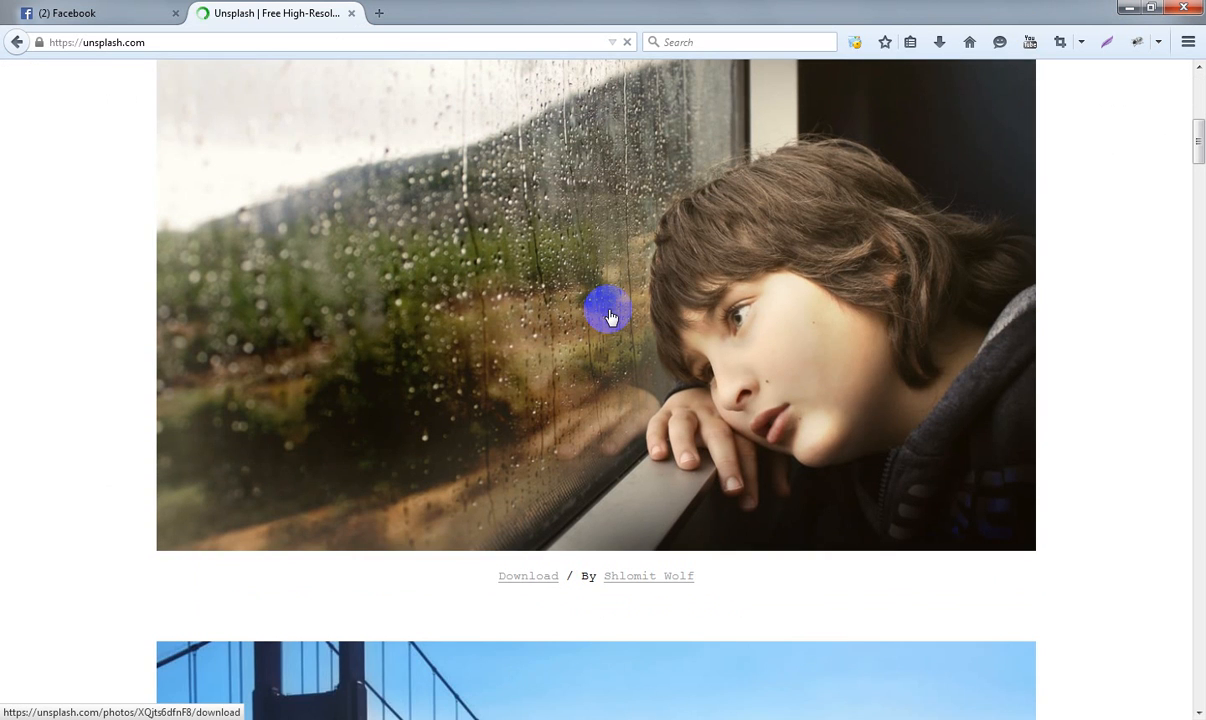
{"action": "left_click", "coordinate": [530, 575]}
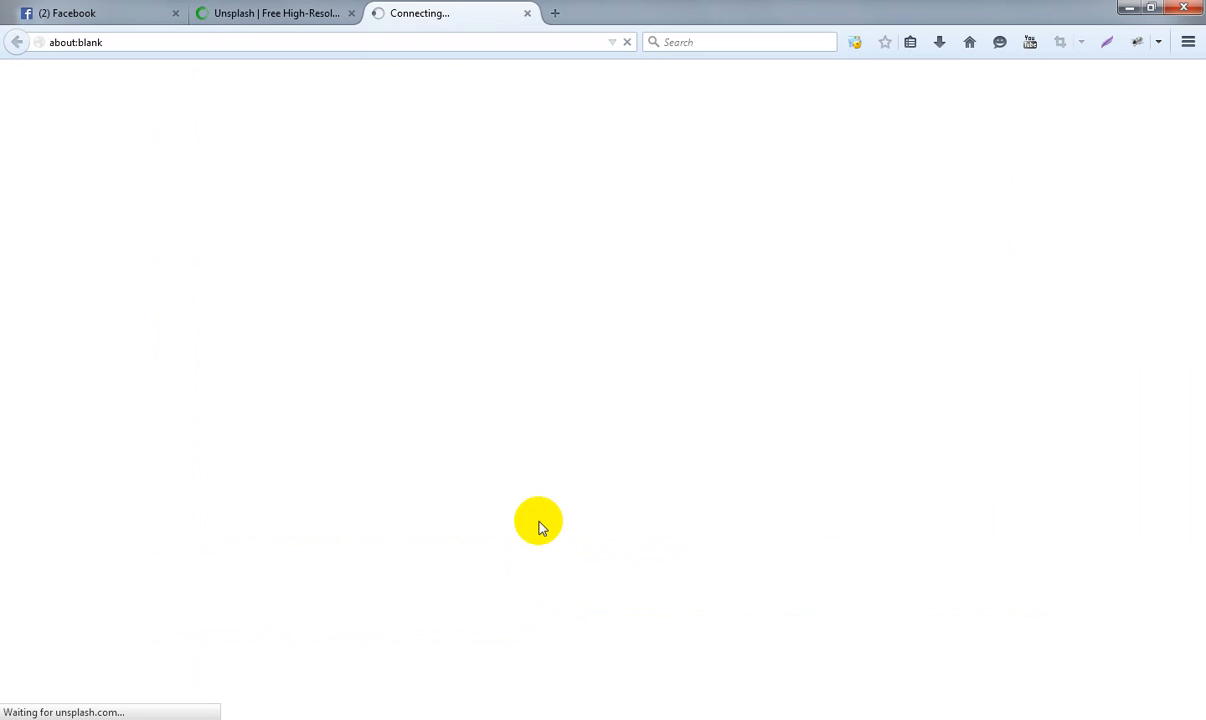
{"action": "left_click", "coordinate": [265, 13]}
- Open the full-size download of the suspension bridge photo and return to the Unsplash gallery
{"action": "scroll", "coordinate": [620, 527], "scroll_direction": "down", "scroll_amount": 3}
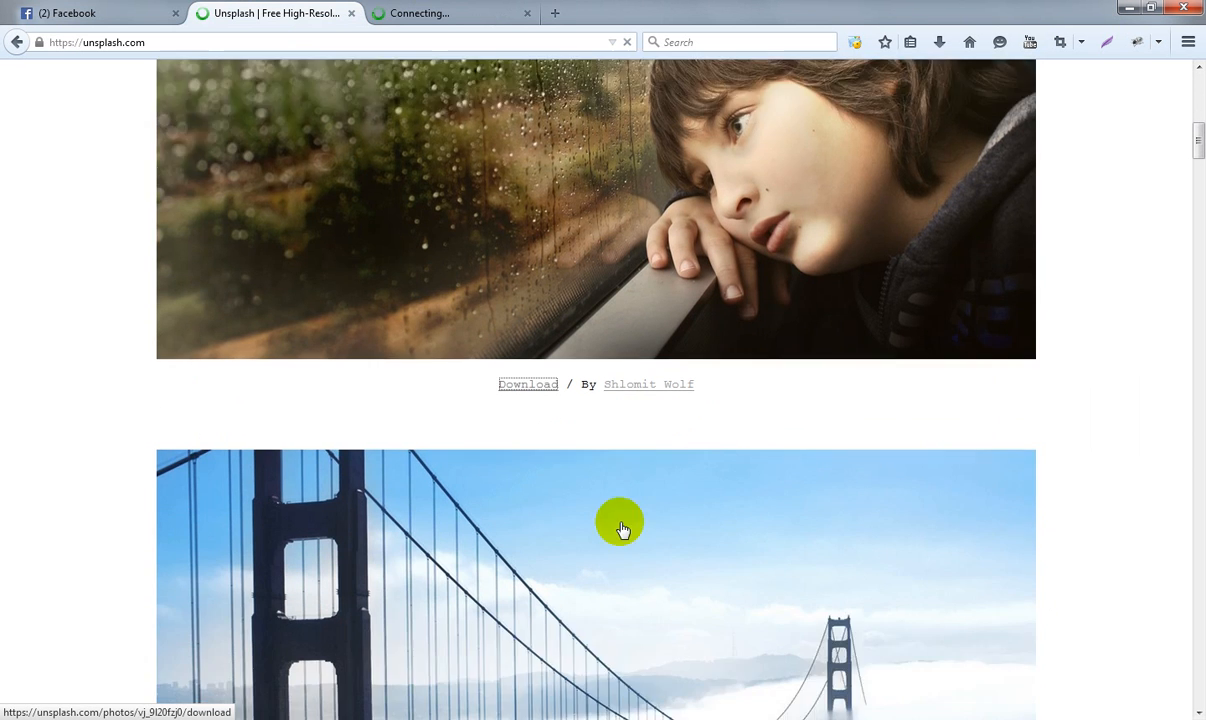
{"action": "scroll", "coordinate": [621, 528], "scroll_direction": "down", "scroll_amount": 10}
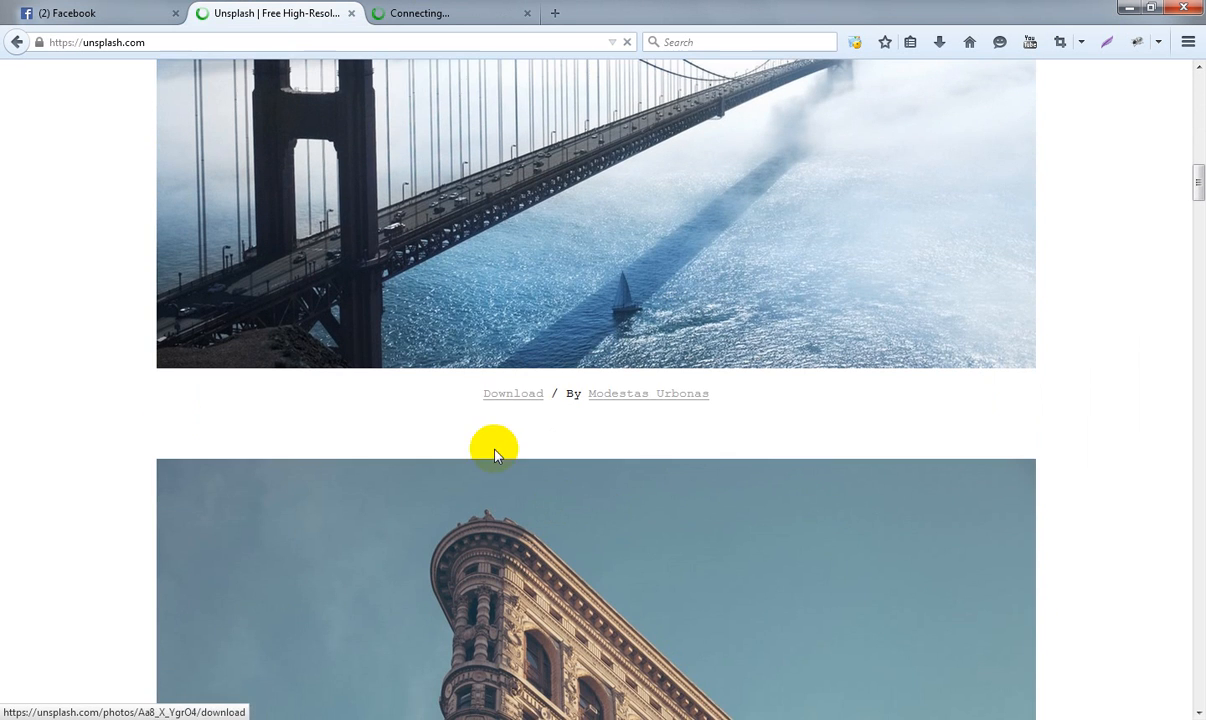
{"action": "left_click", "coordinate": [498, 391]}
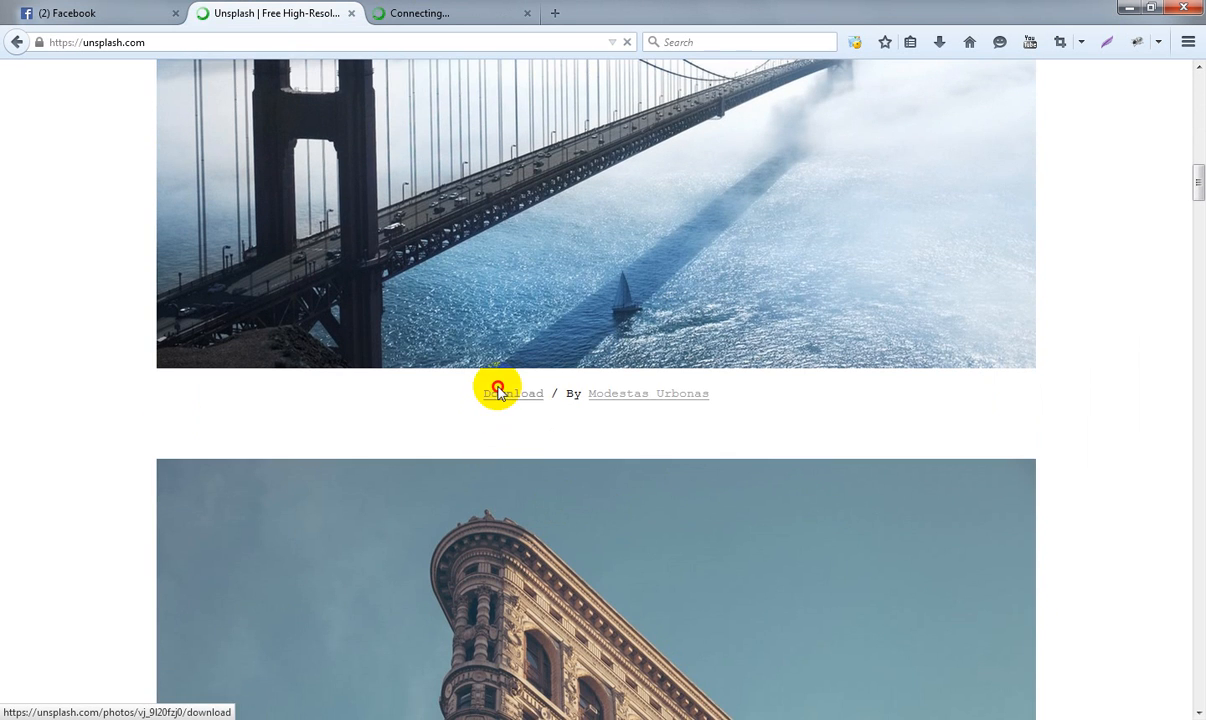
{"action": "left_click", "coordinate": [498, 392]}
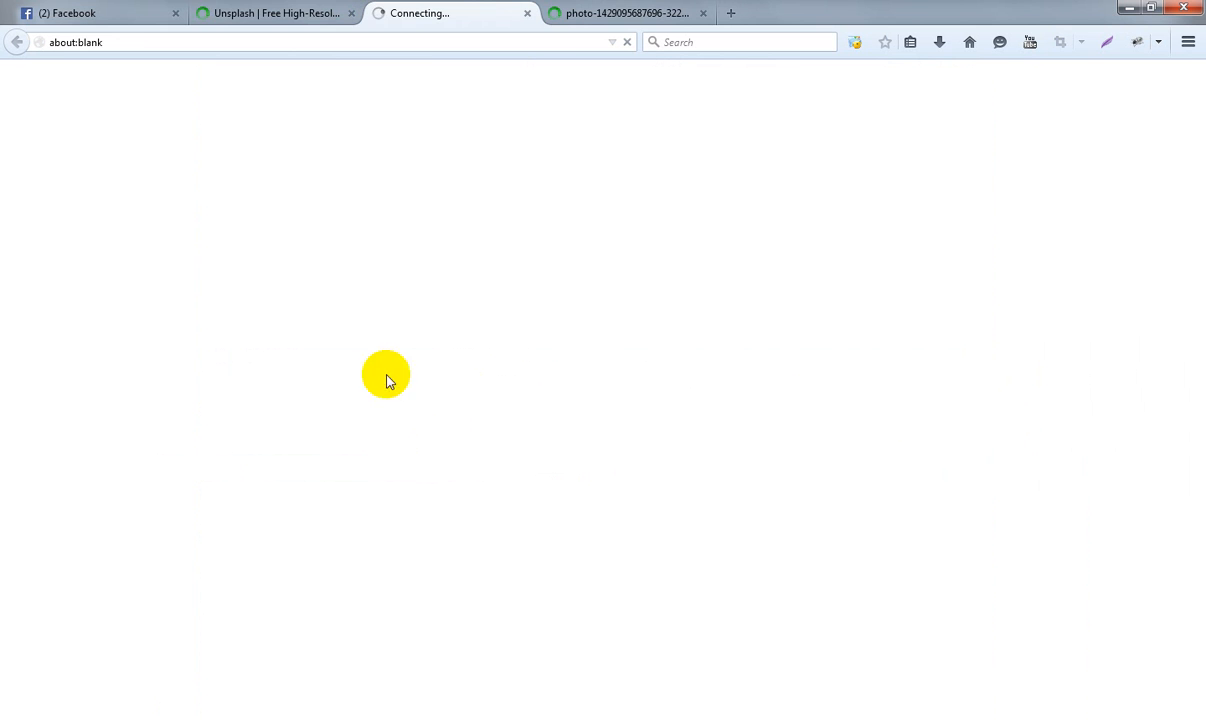
{"action": "left_click", "coordinate": [269, 13]}
- Open the full-size download of the corner building photo with the teal sky and return to the Unsplash gallery
{"action": "scroll", "coordinate": [439, 606], "scroll_direction": "down", "scroll_amount": 10}
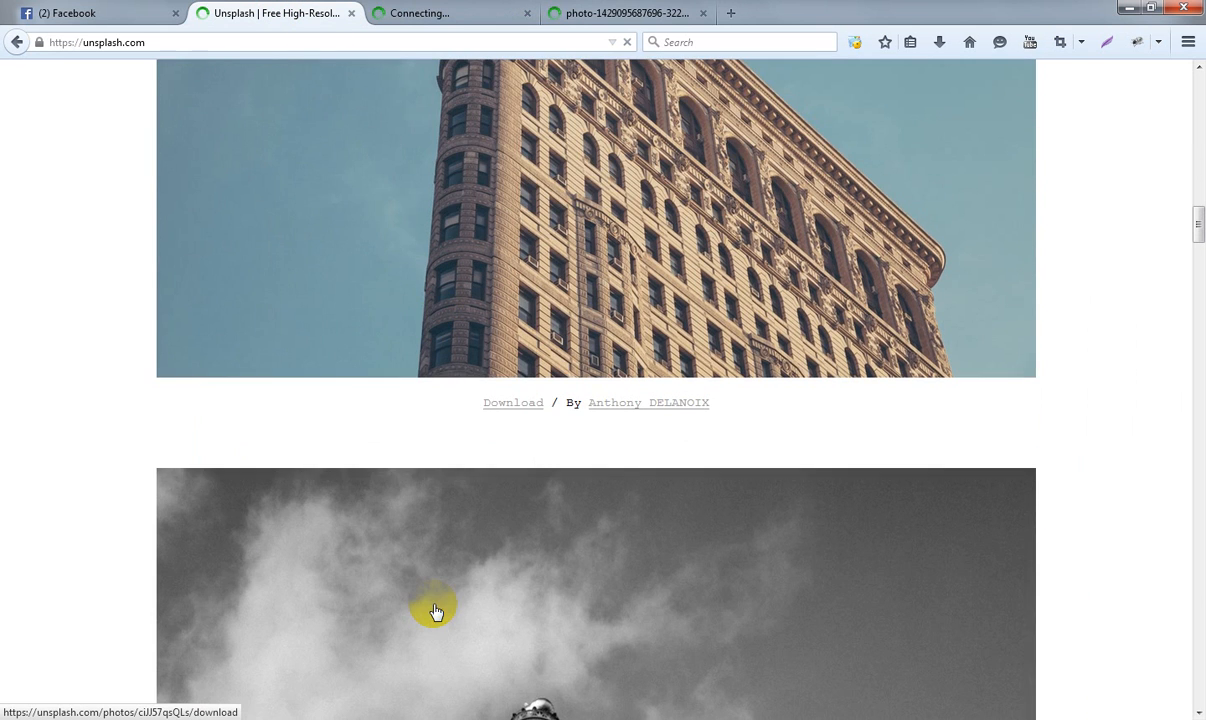
{"action": "left_click", "coordinate": [511, 404]}
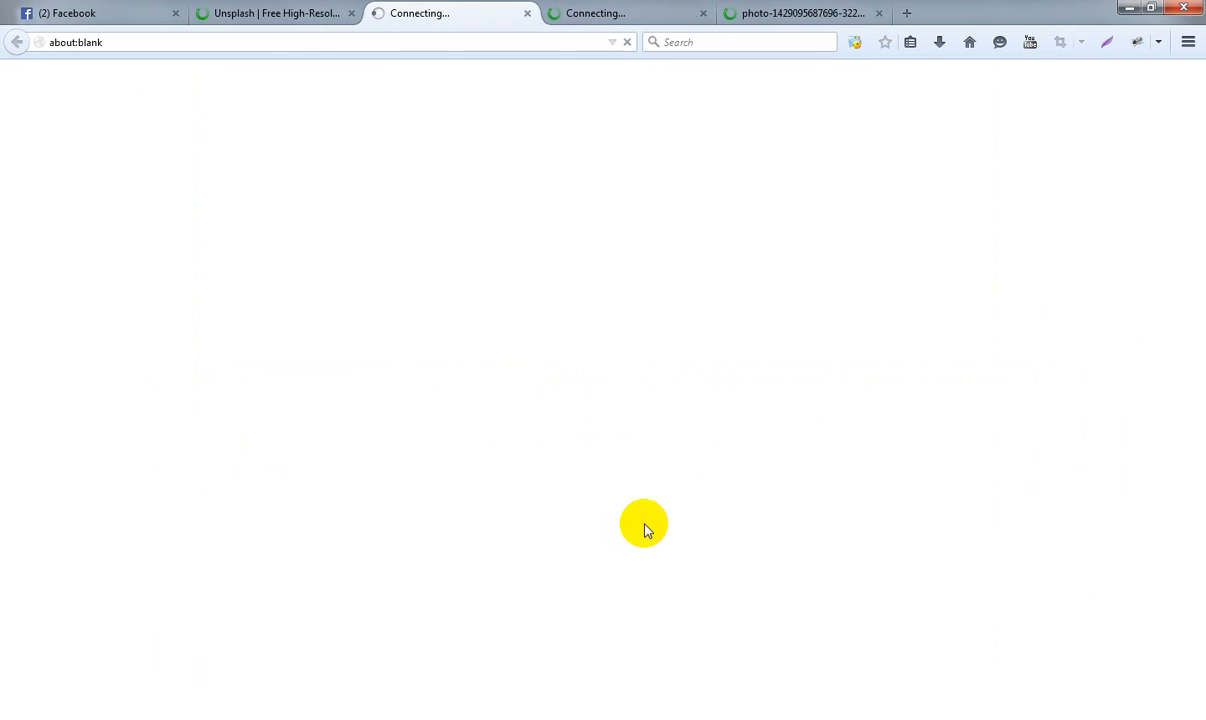
{"action": "left_click", "coordinate": [225, 12]}
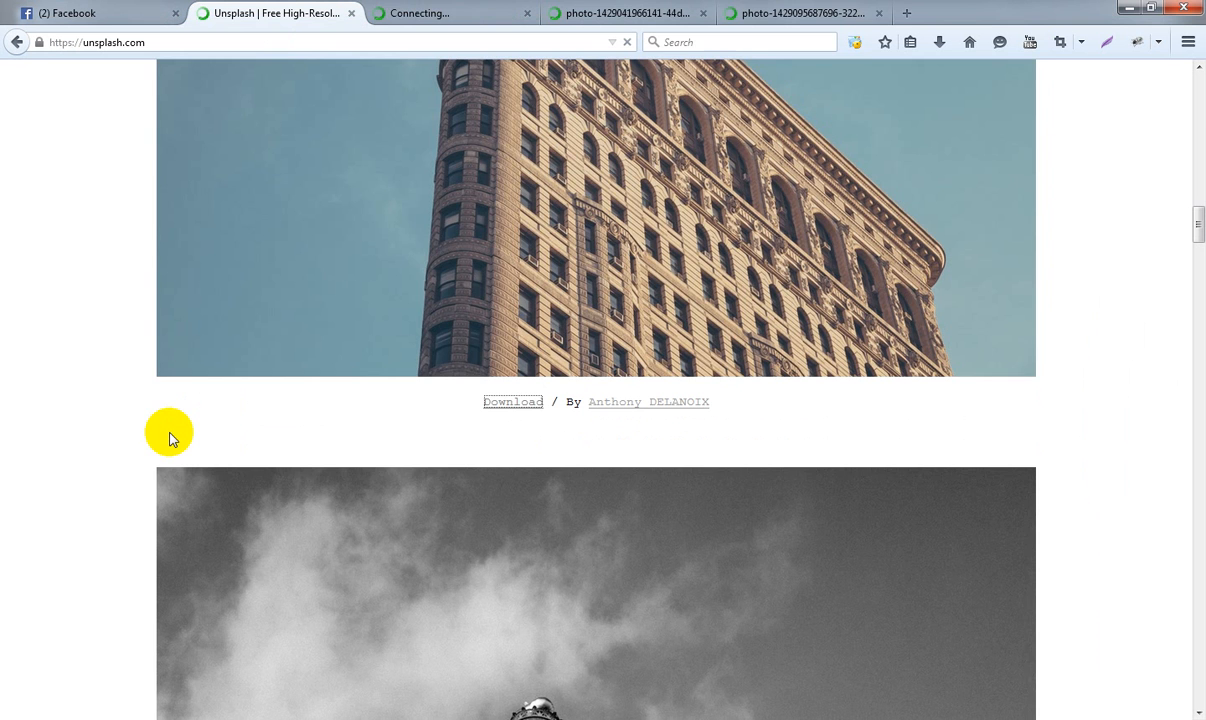
- Open the full-size download of the Unsplash photo showing a large cloud against a deep blue sky
{"action": "scroll", "coordinate": [395, 432], "scroll_direction": "down", "scroll_amount": 15}
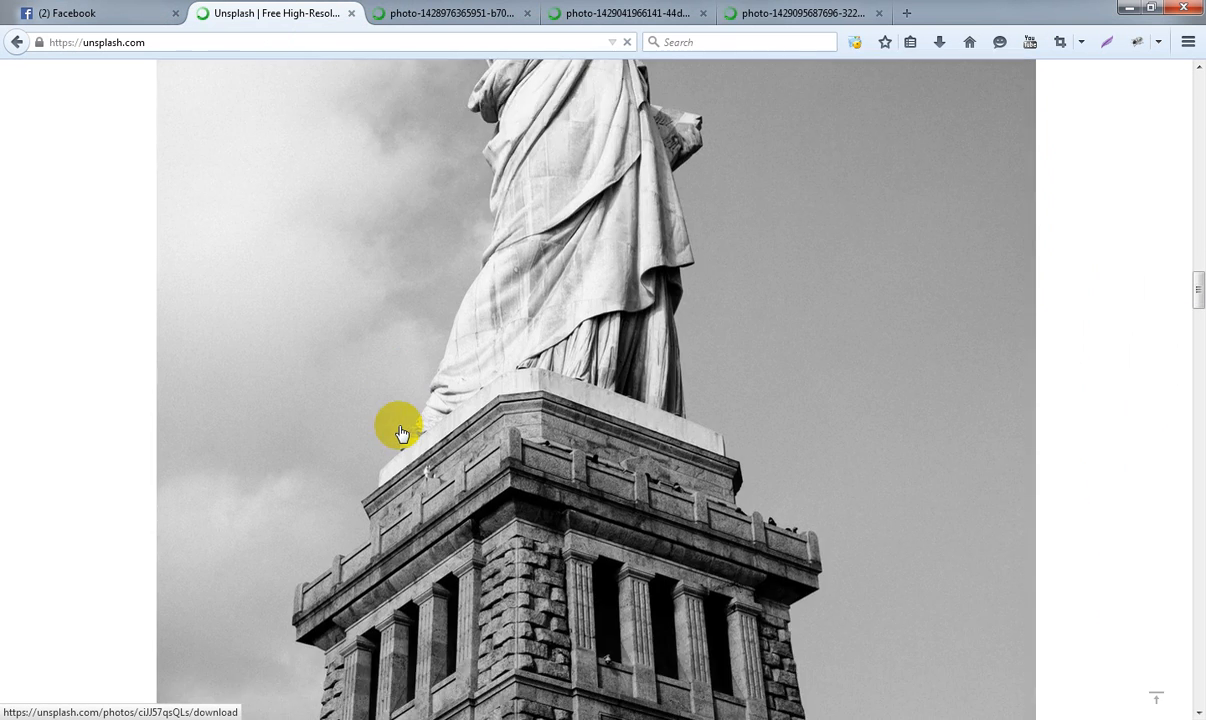
{"action": "scroll", "coordinate": [400, 432], "scroll_direction": "down", "scroll_amount": 9}
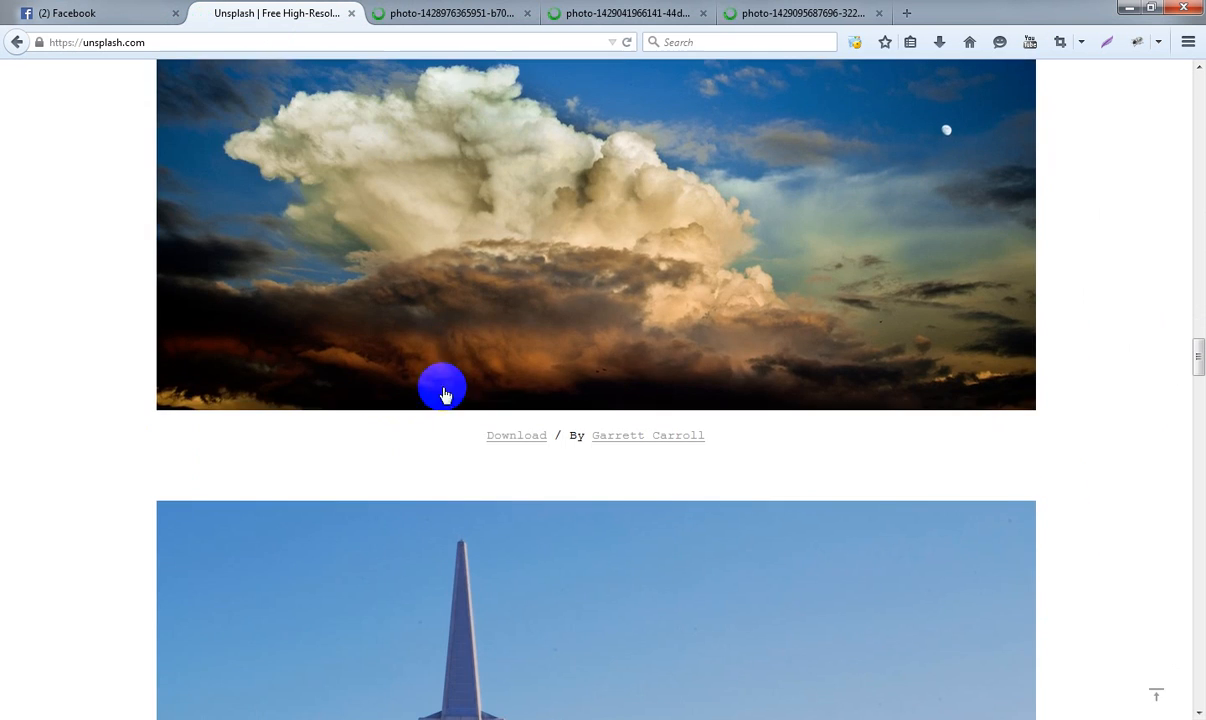
{"action": "left_click", "coordinate": [507, 435]}
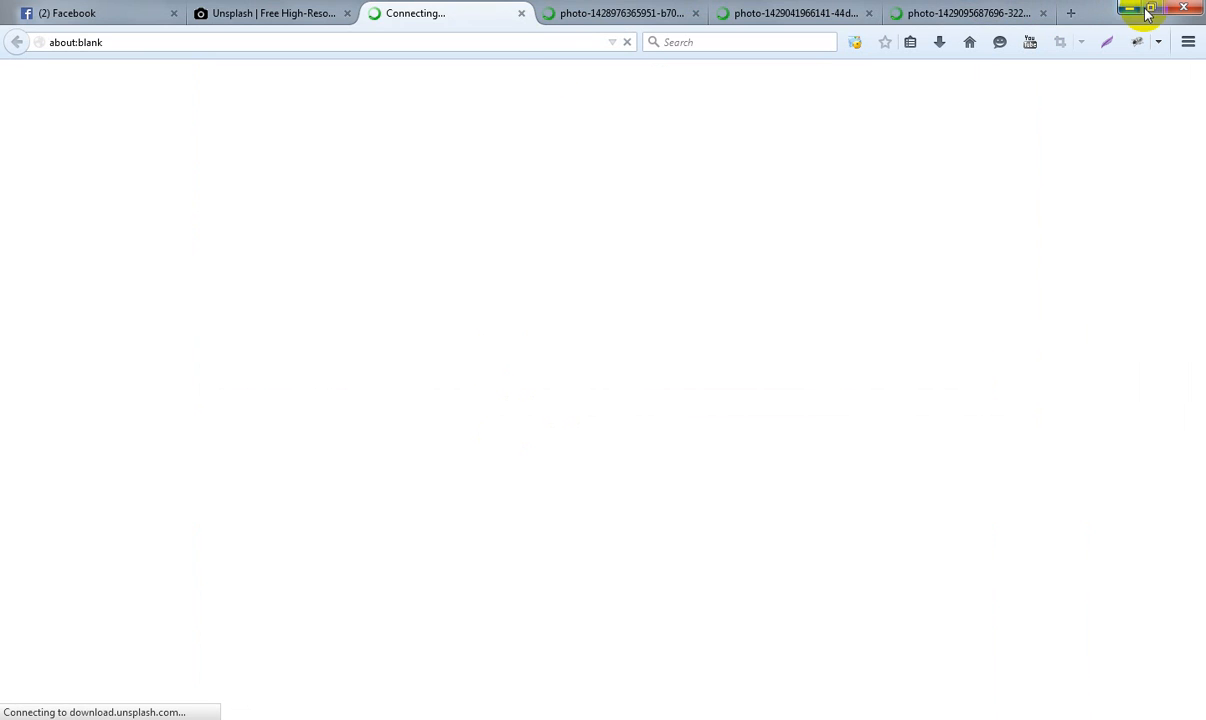
- Reduce the browser window, open the Assates folder inside Project_One and narrow the folder window so it sits beside the browser
{"action": "left_click", "coordinate": [1149, 9]}
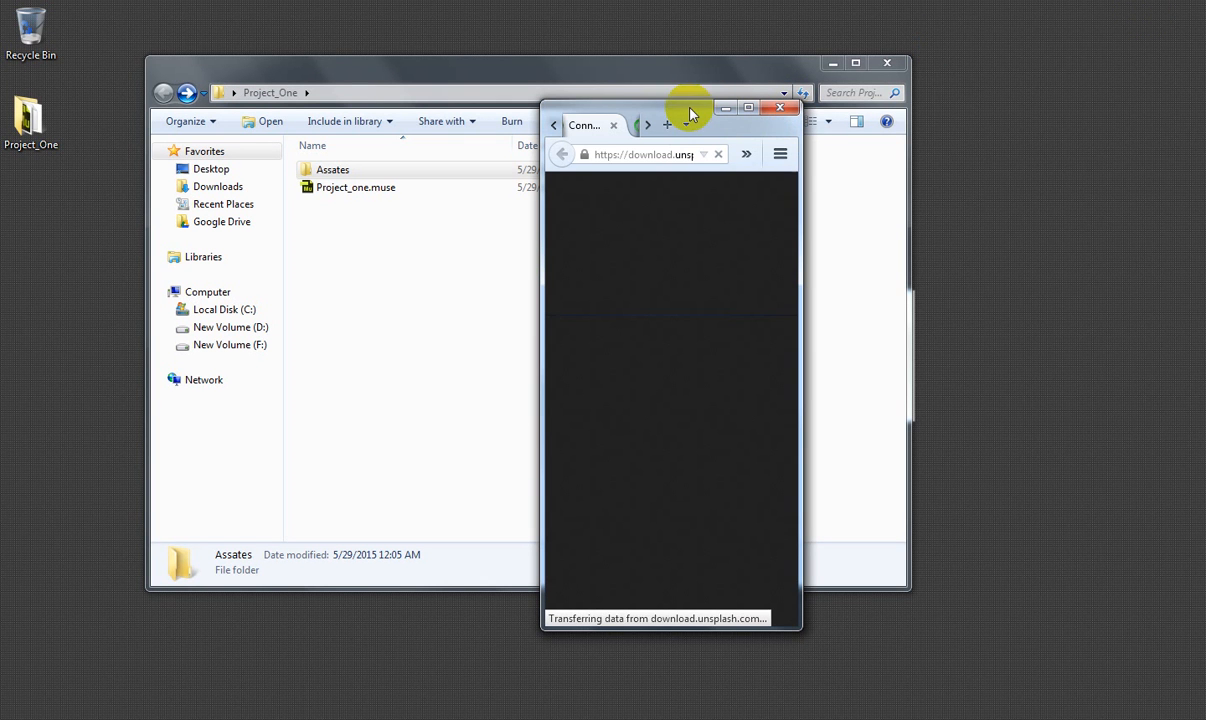
{"action": "left_click", "coordinate": [333, 171]}
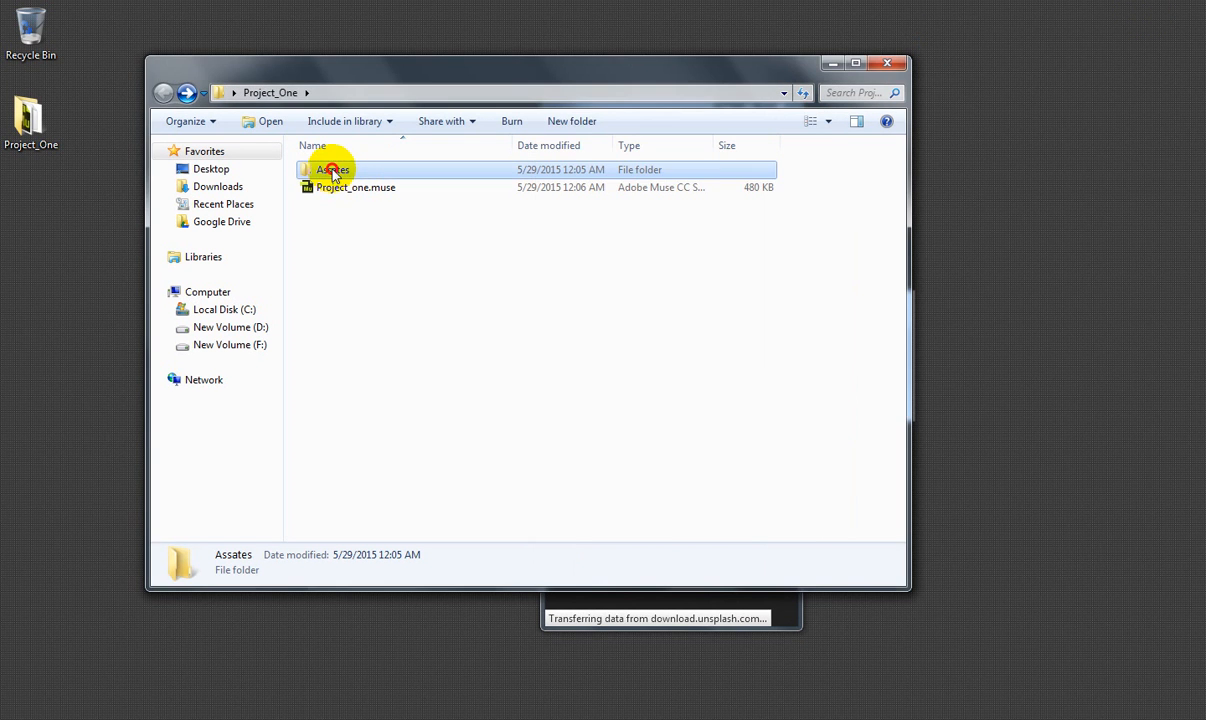
{"action": "double_click", "coordinate": [333, 170]}
{"action": "left_click_drag", "start_coordinate": [635, 70], "coordinate": [571, 70]}
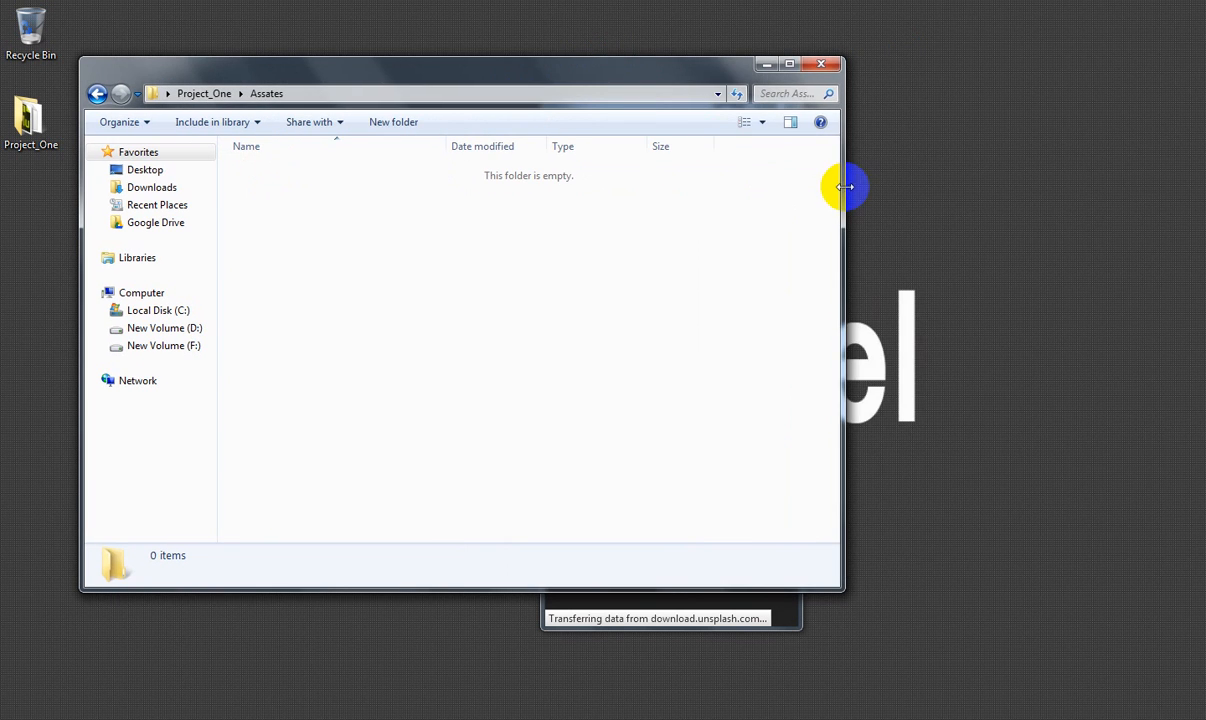
{"action": "left_click_drag", "start_coordinate": [845, 186], "coordinate": [479, 183]}
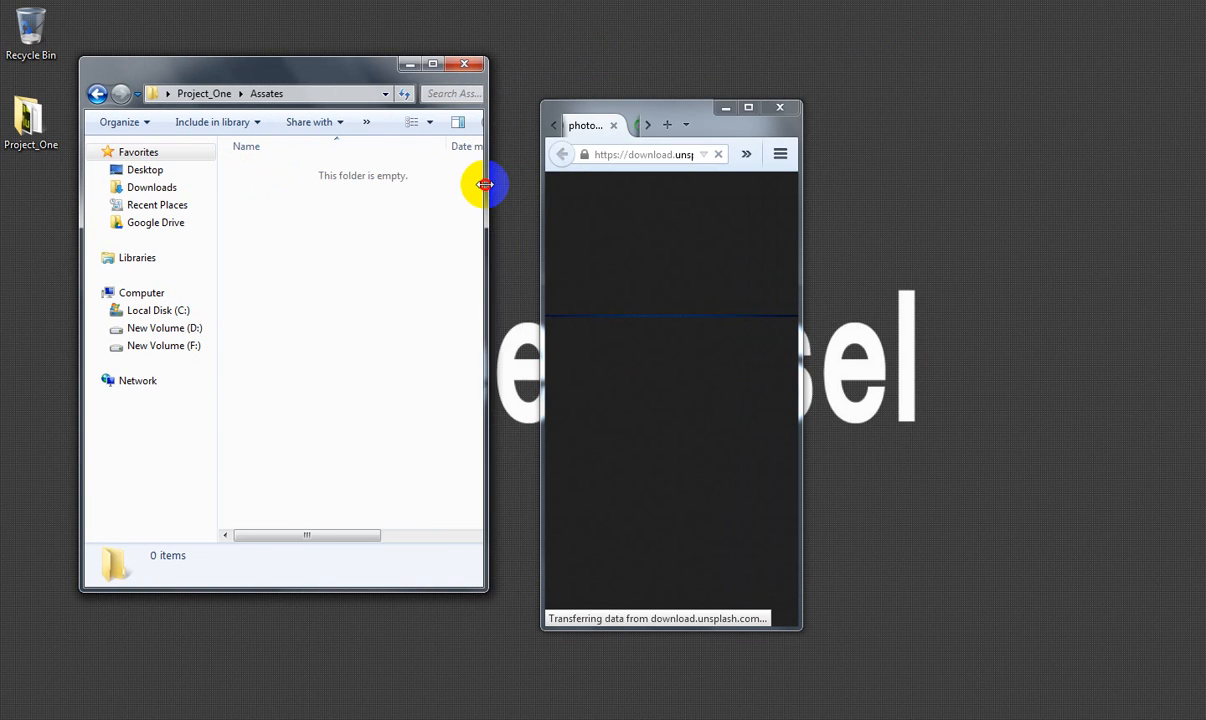
- Check the loading progress of the opened full-size photos, then return the browser to its reduced size beside the Assates folder
{"action": "left_click", "coordinate": [748, 108]}
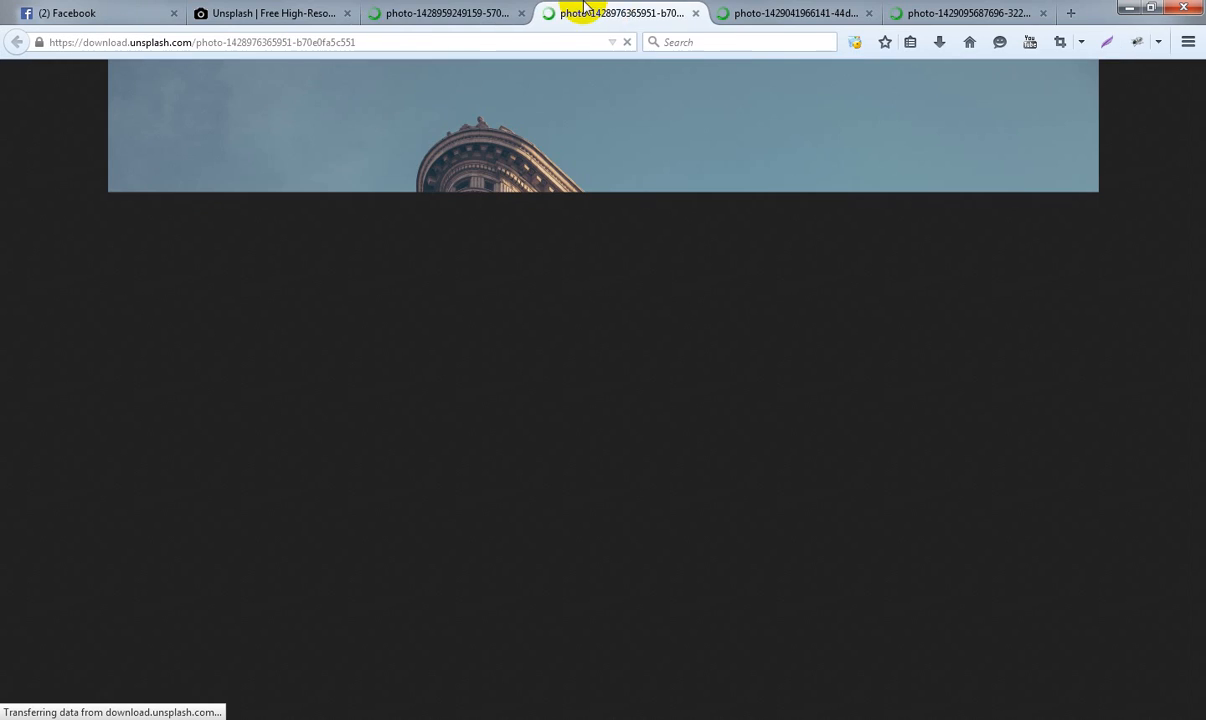
{"action": "left_click", "coordinate": [780, 12]}
{"action": "left_click", "coordinate": [964, 11]}
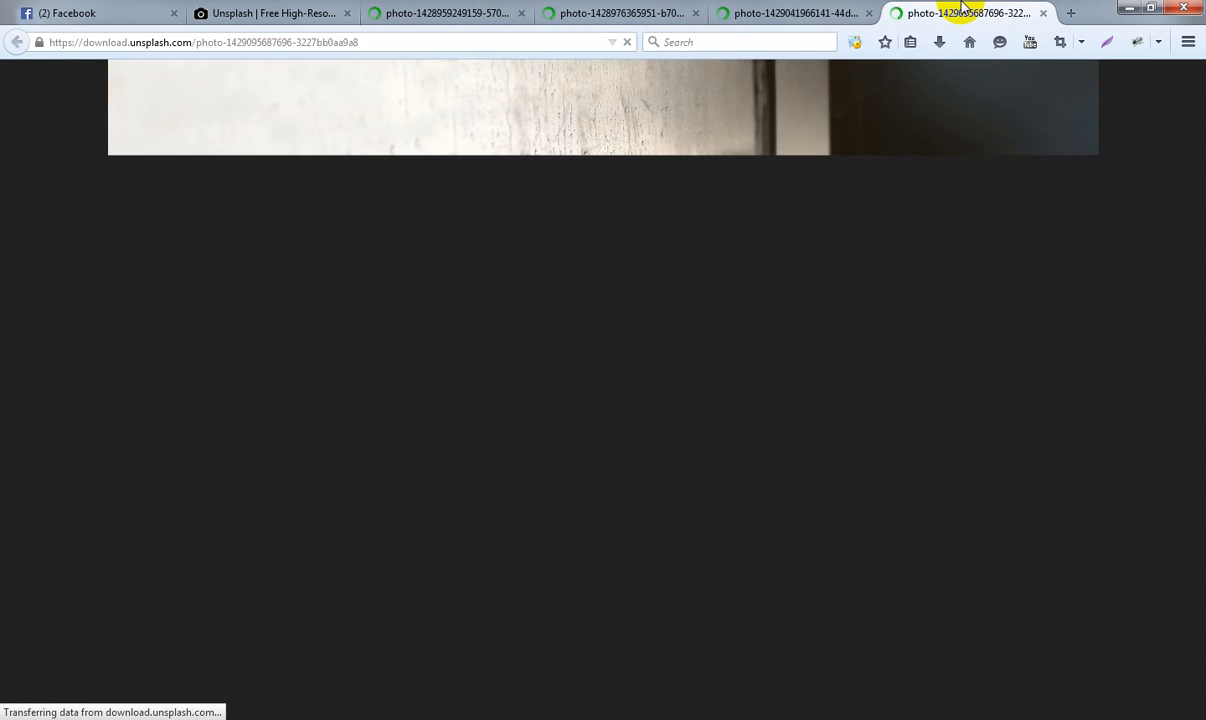
{"action": "left_click", "coordinate": [438, 8]}
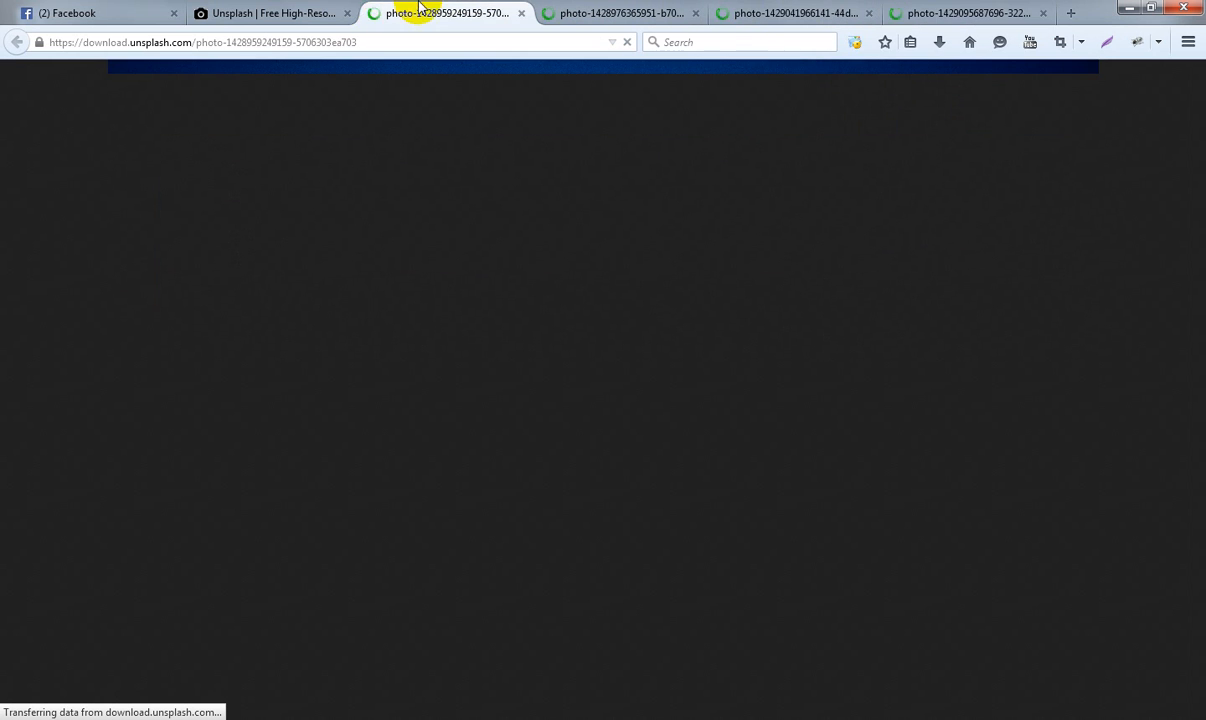
{"action": "left_click", "coordinate": [306, 8]}
{"action": "middle_click", "coordinate": [306, 10]}
{"action": "left_click", "coordinate": [1153, 8]}
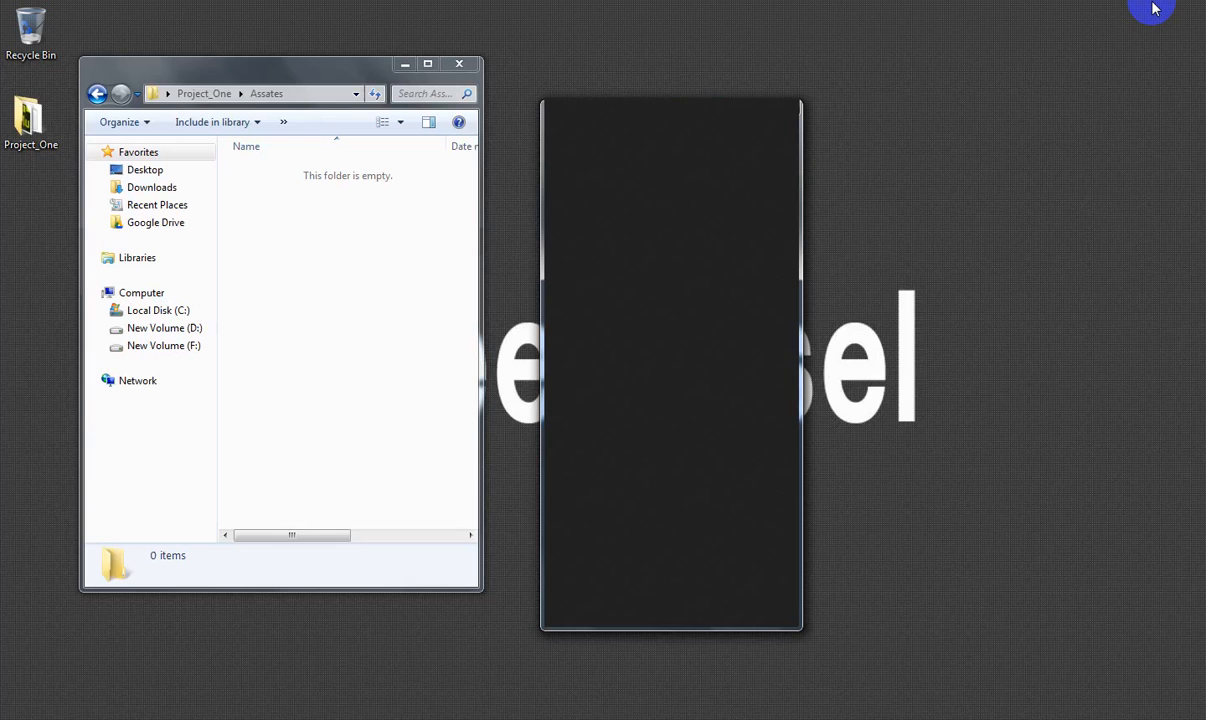
- Switch to Adobe Muse and review the Slideshow Options of the banner on the Home page
{"action": "left_click", "coordinate": [316, 62]}
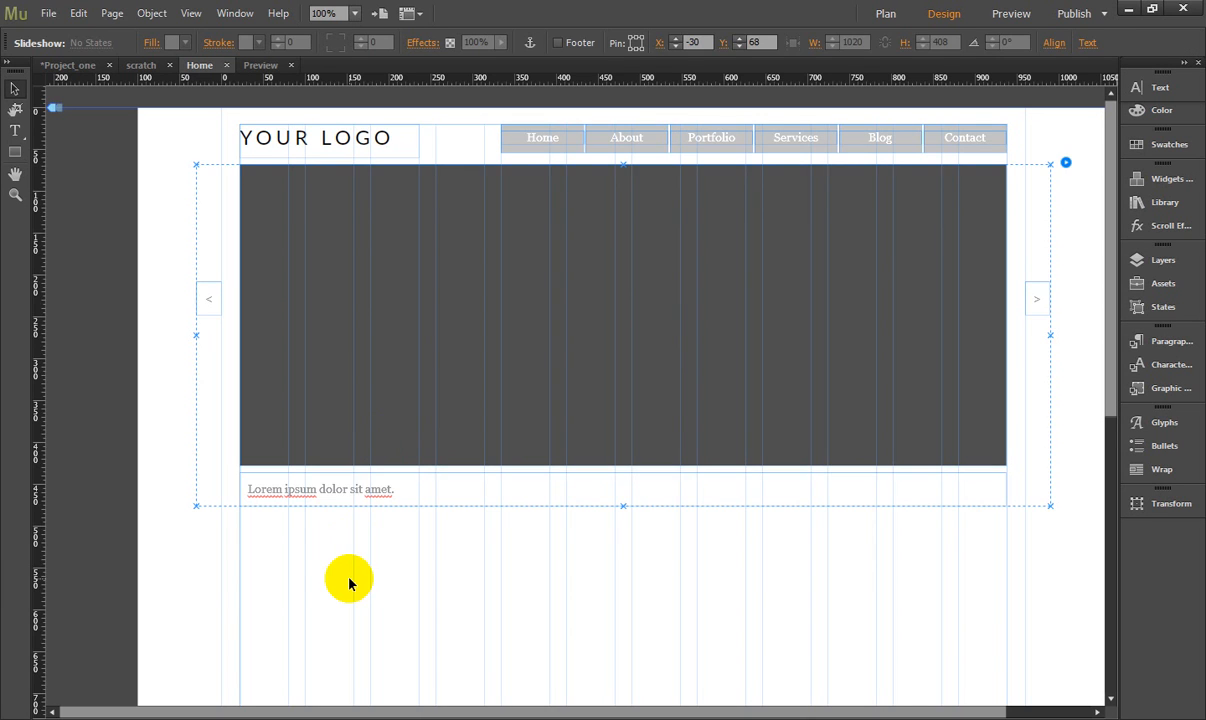
{"action": "left_click", "coordinate": [336, 570]}
{"action": "scroll", "coordinate": [335, 566], "scroll_direction": "down", "scroll_amount": 1}
{"action": "scroll", "coordinate": [335, 563], "scroll_direction": "up", "scroll_amount": 1}
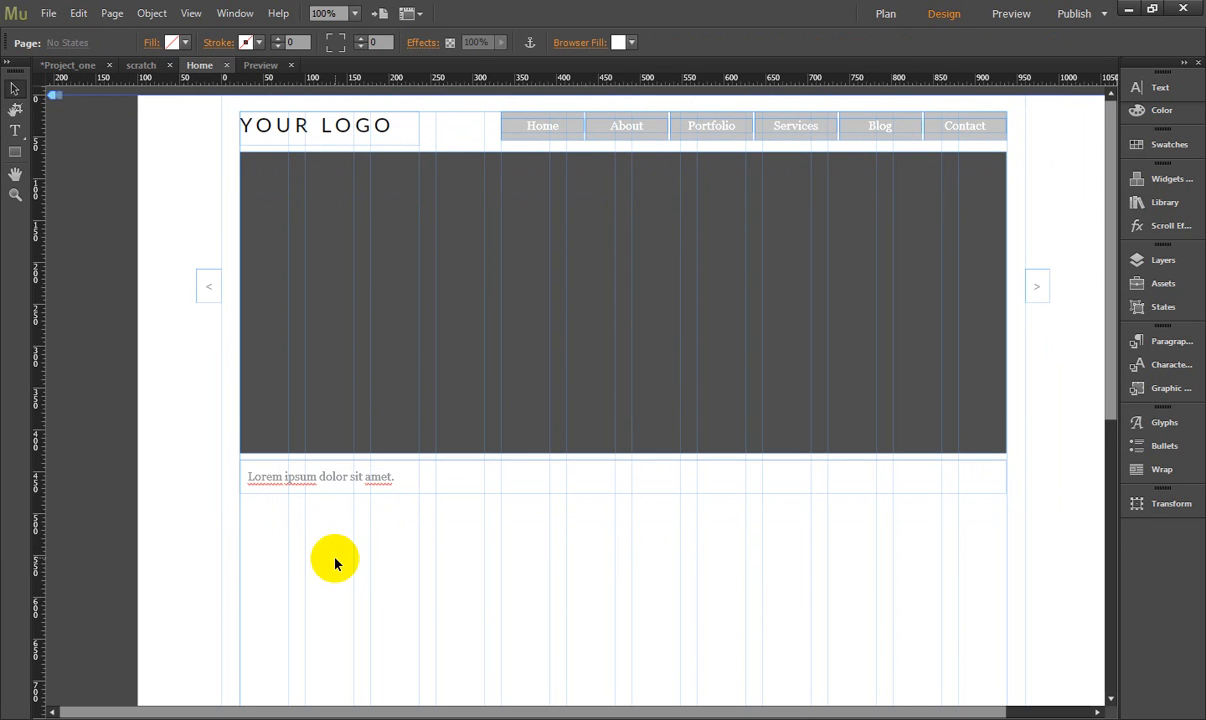
{"action": "left_click", "coordinate": [345, 366]}
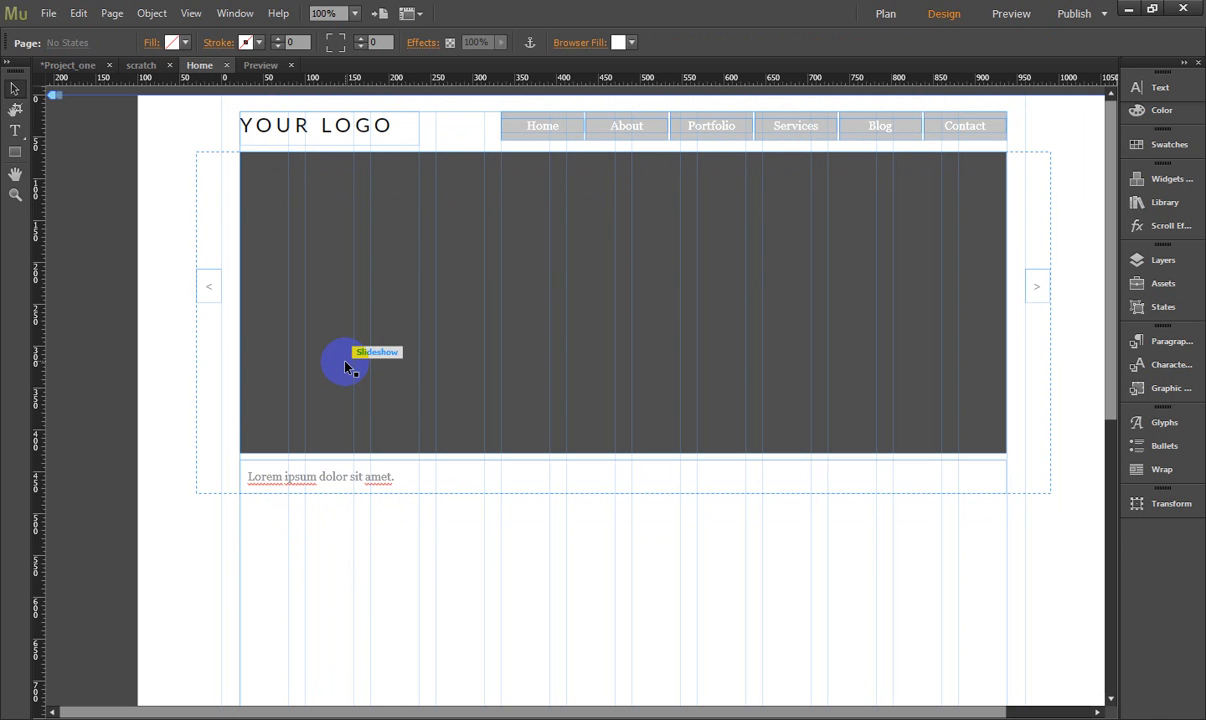
{"action": "left_click", "coordinate": [346, 363]}
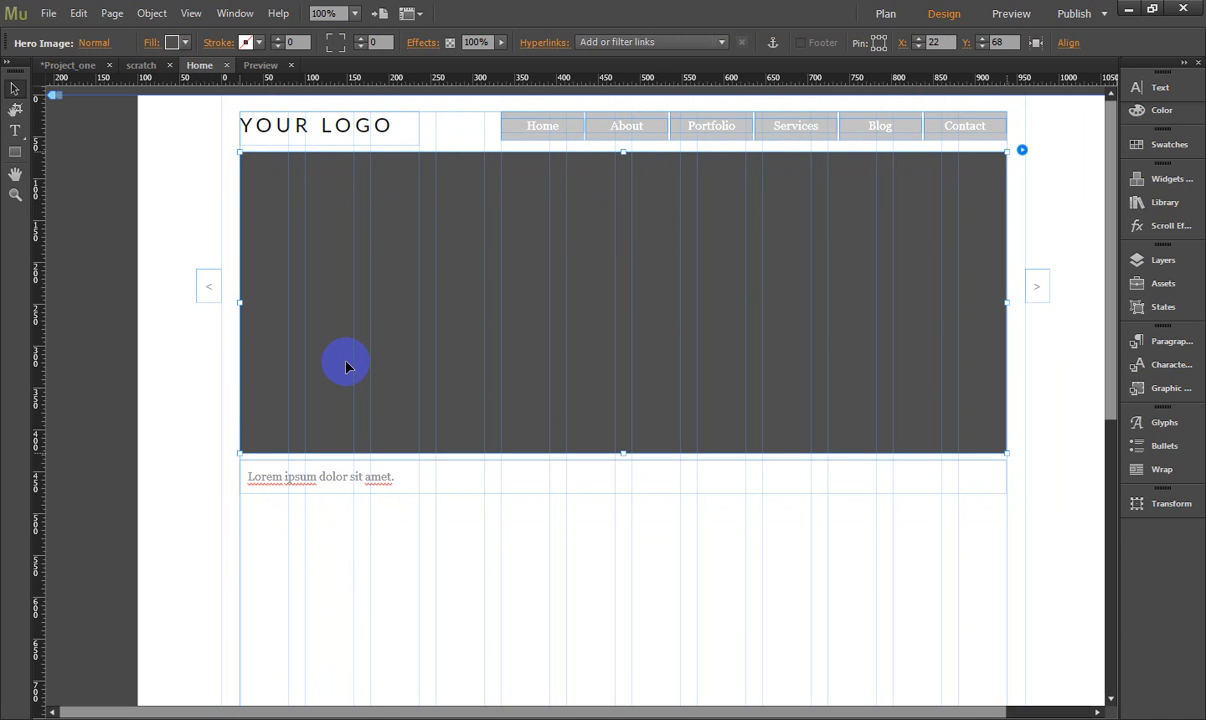
{"action": "left_click", "coordinate": [1019, 151]}
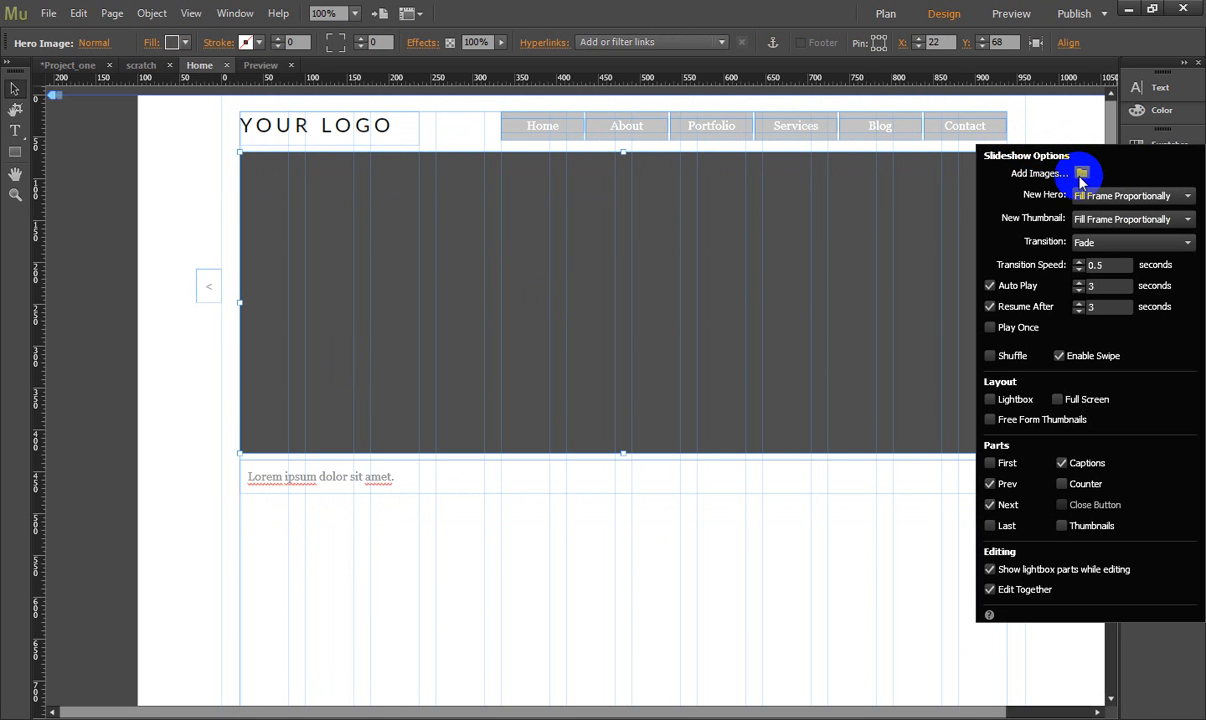
{"action": "left_click", "coordinate": [990, 569]}
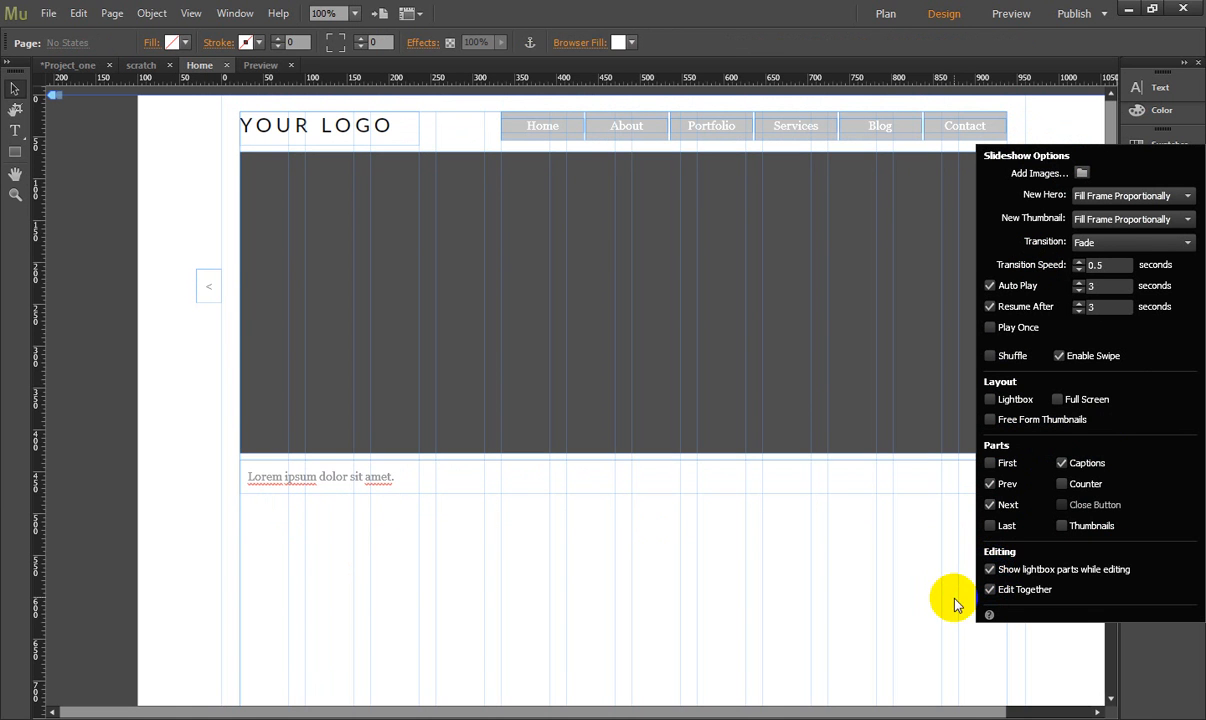
{"action": "left_click", "coordinate": [1090, 124]}
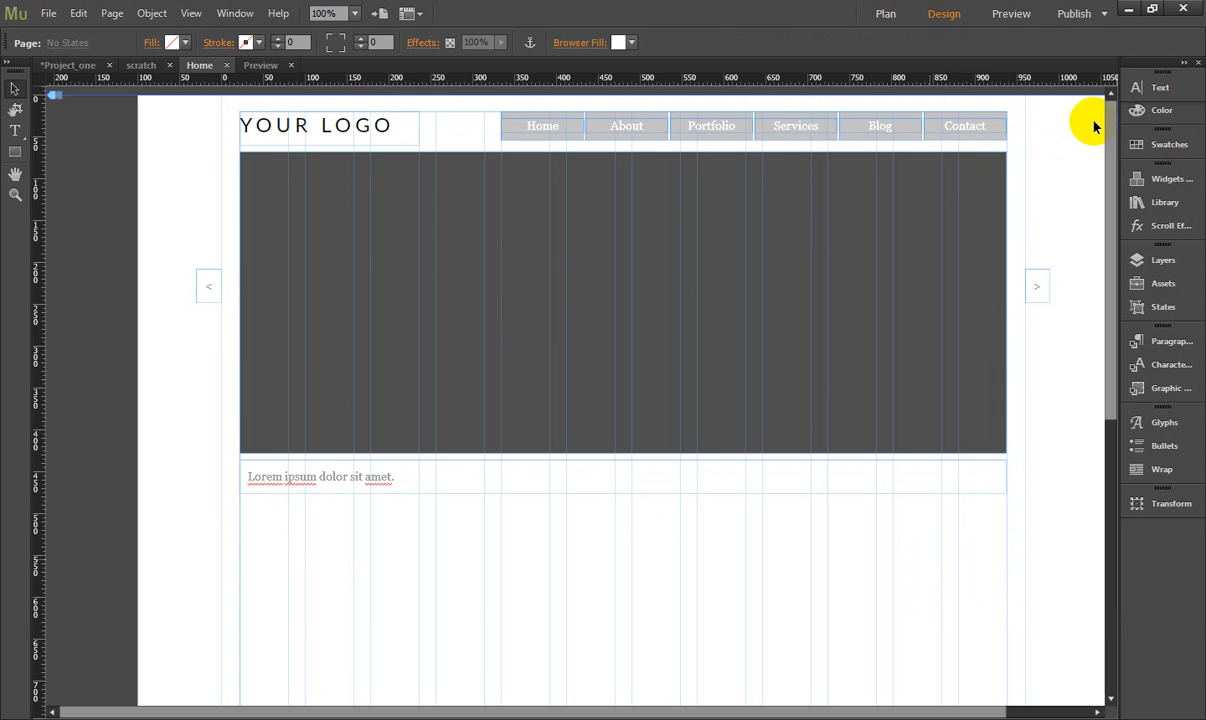
- Examine the content and sidebar rectangles below the banner in the scratch wireframe
{"action": "left_click", "coordinate": [150, 70]}
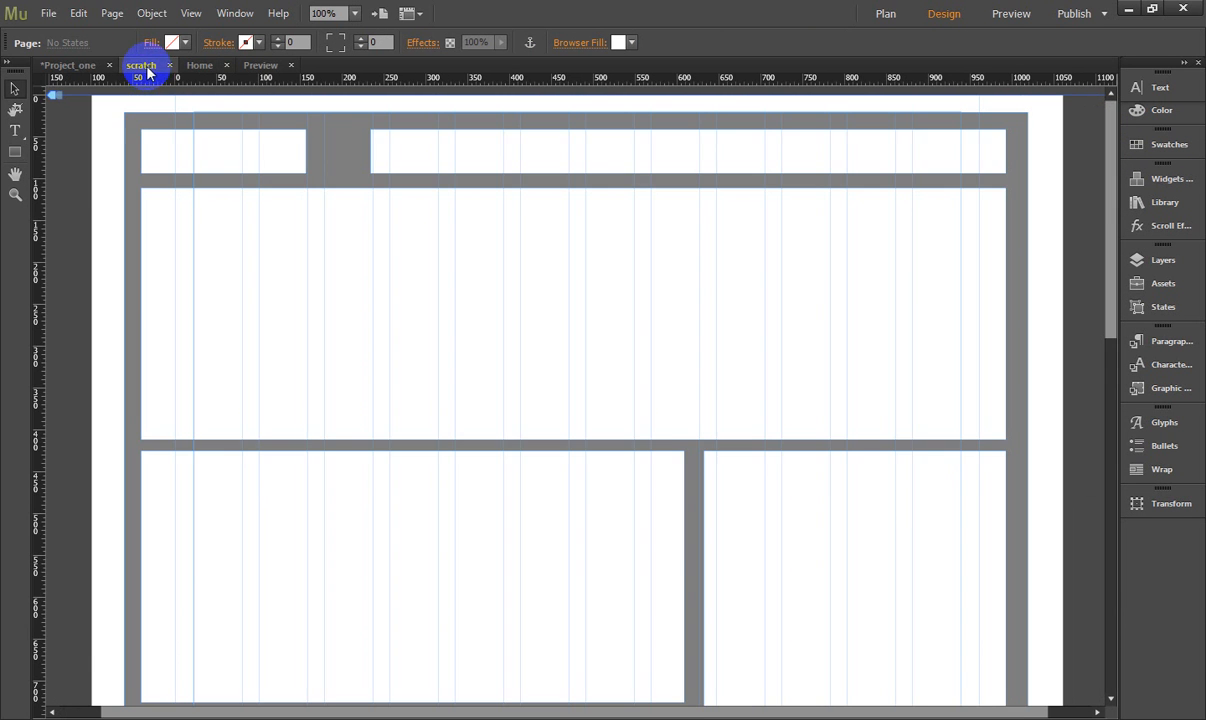
{"action": "scroll", "coordinate": [247, 476], "scroll_direction": "down", "scroll_amount": 5}
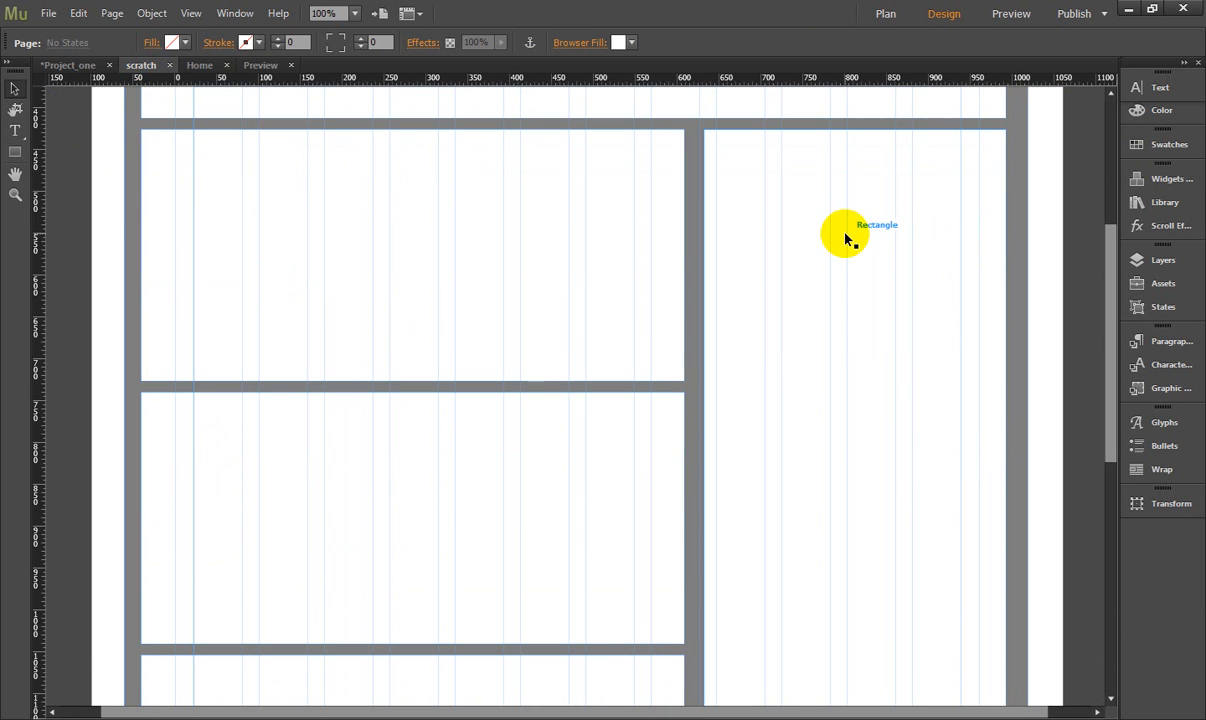
{"action": "left_click", "coordinate": [848, 237]}
{"action": "left_click", "coordinate": [306, 292]}
{"action": "left_click", "coordinate": [284, 448]}
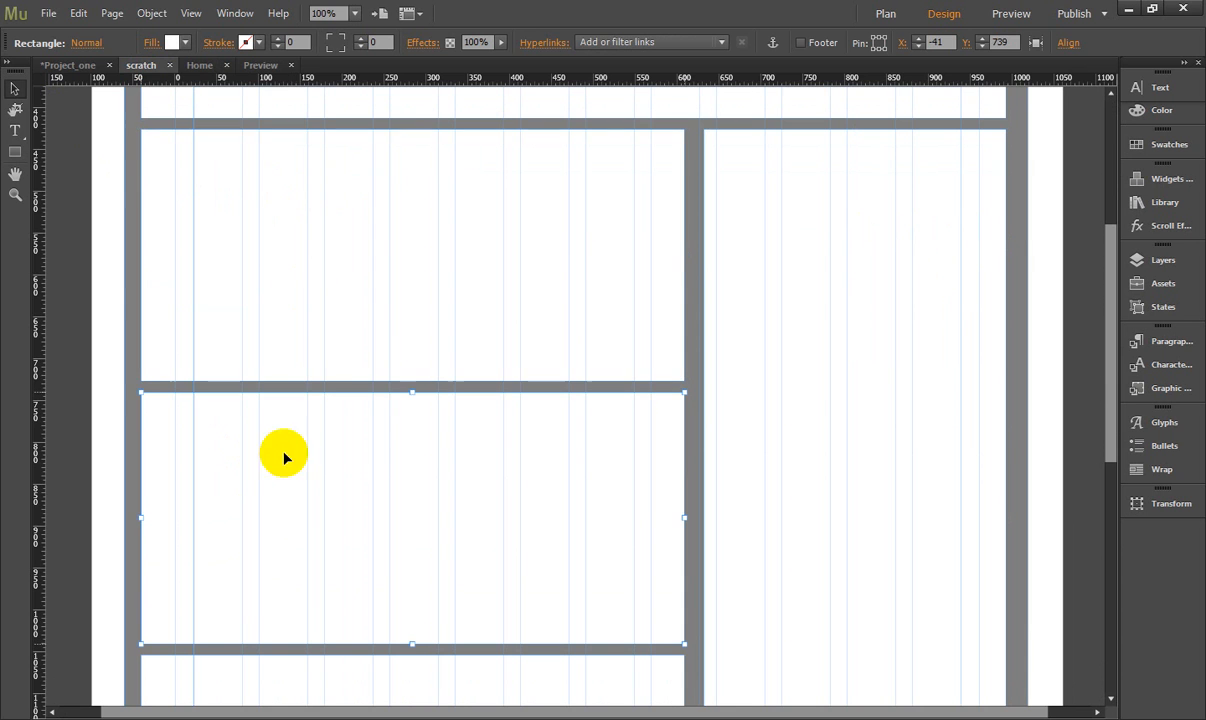
{"action": "left_click", "coordinate": [162, 717]}
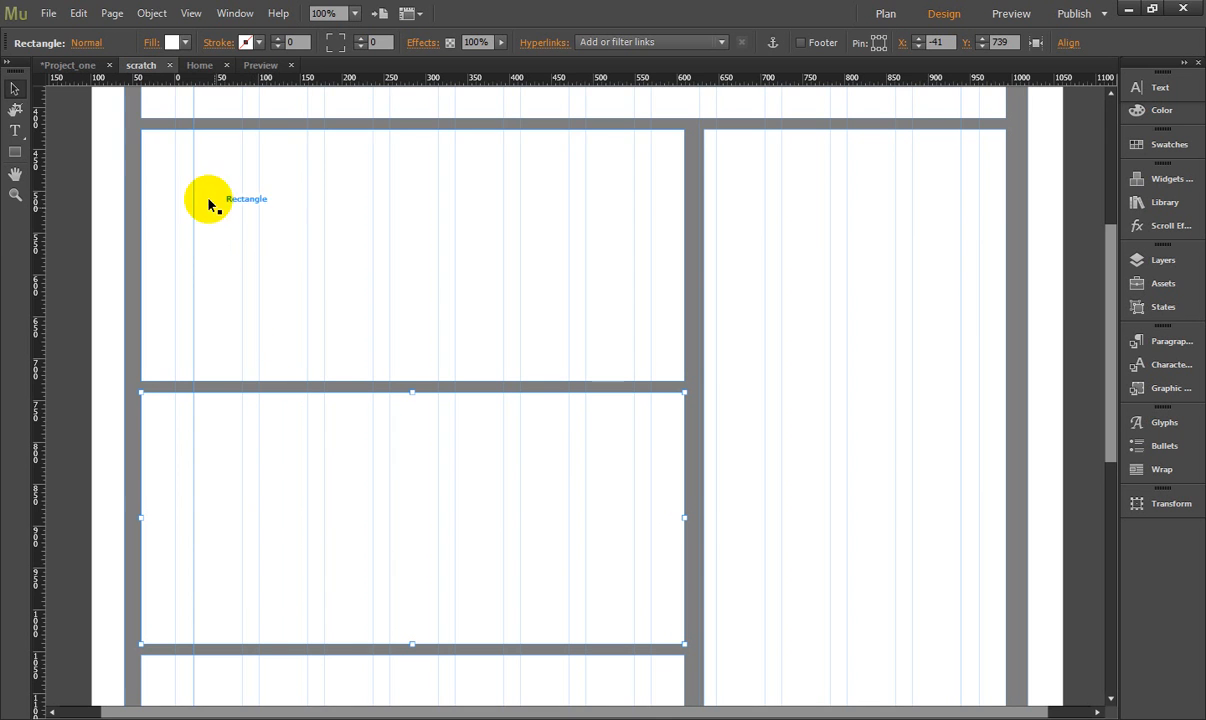
- On the Home page, draw a wide rectangle below the slideshow caption at X 22, Y 492 and fill it green
{"action": "left_click", "coordinate": [202, 66]}
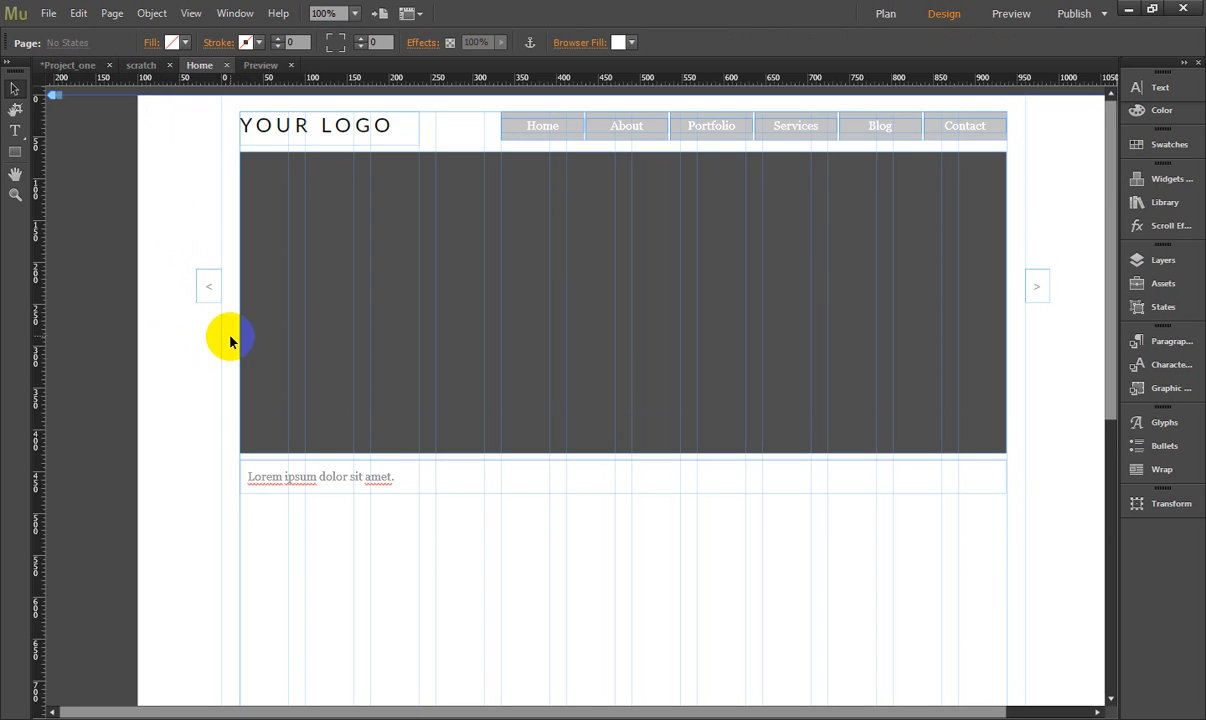
{"action": "scroll", "coordinate": [229, 341], "scroll_direction": "down", "scroll_amount": 5}
{"action": "left_click", "coordinate": [15, 153]}
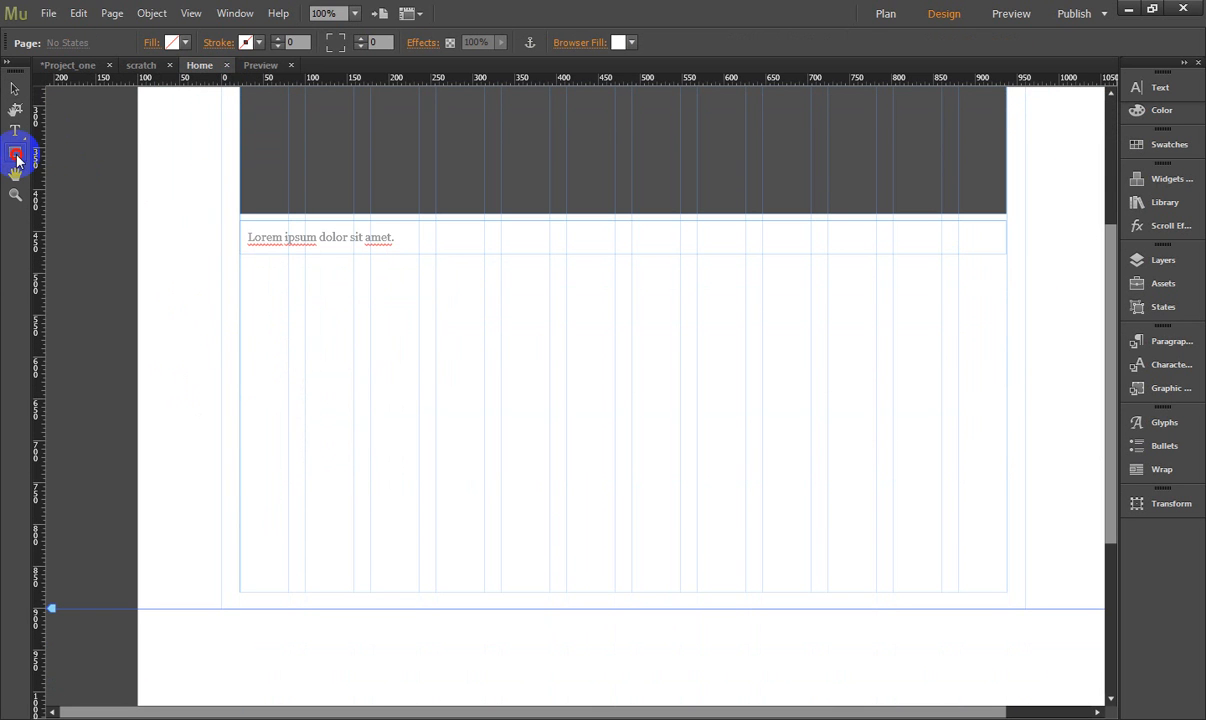
{"action": "left_click_drag", "start_coordinate": [240, 268], "coordinate": [747, 541]}
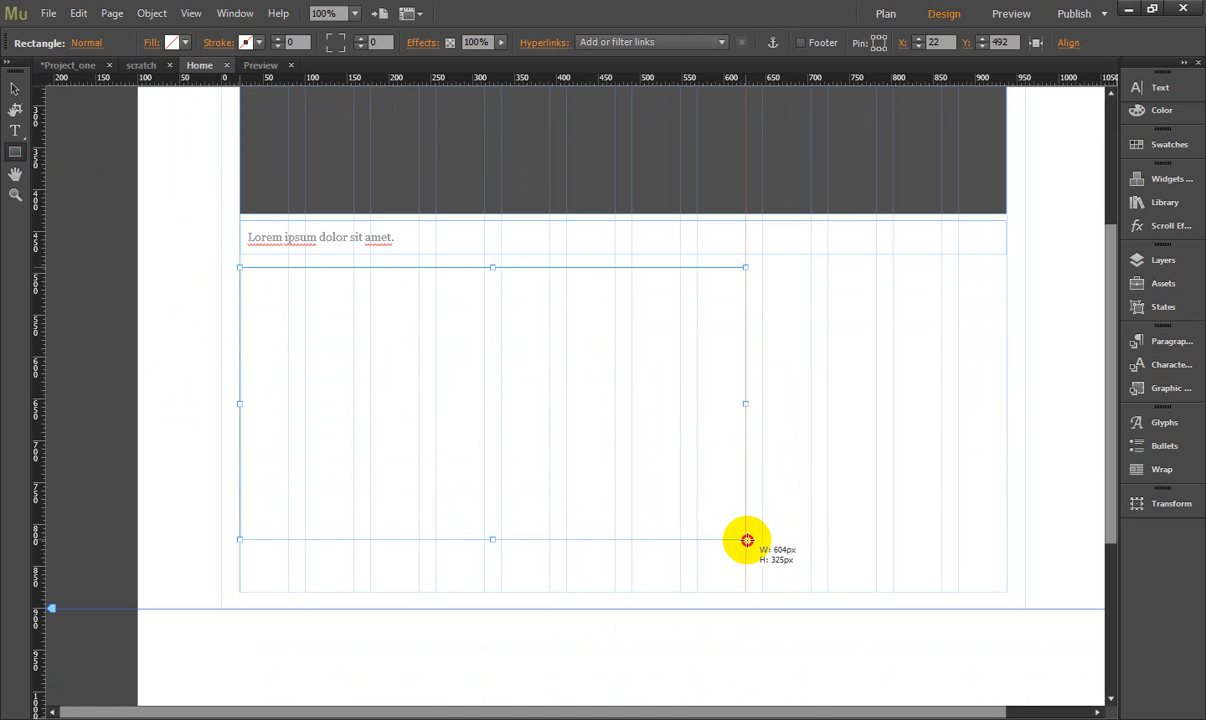
{"action": "left_click", "coordinate": [186, 42]}
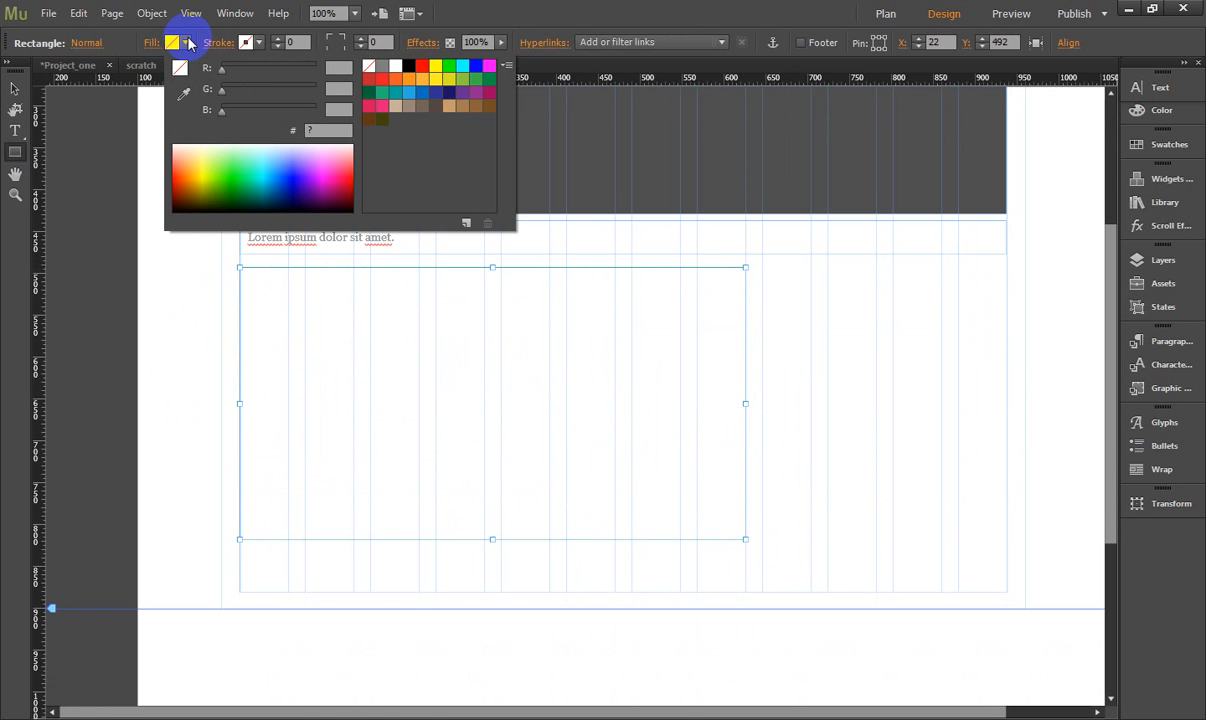
{"action": "left_click", "coordinate": [462, 78]}
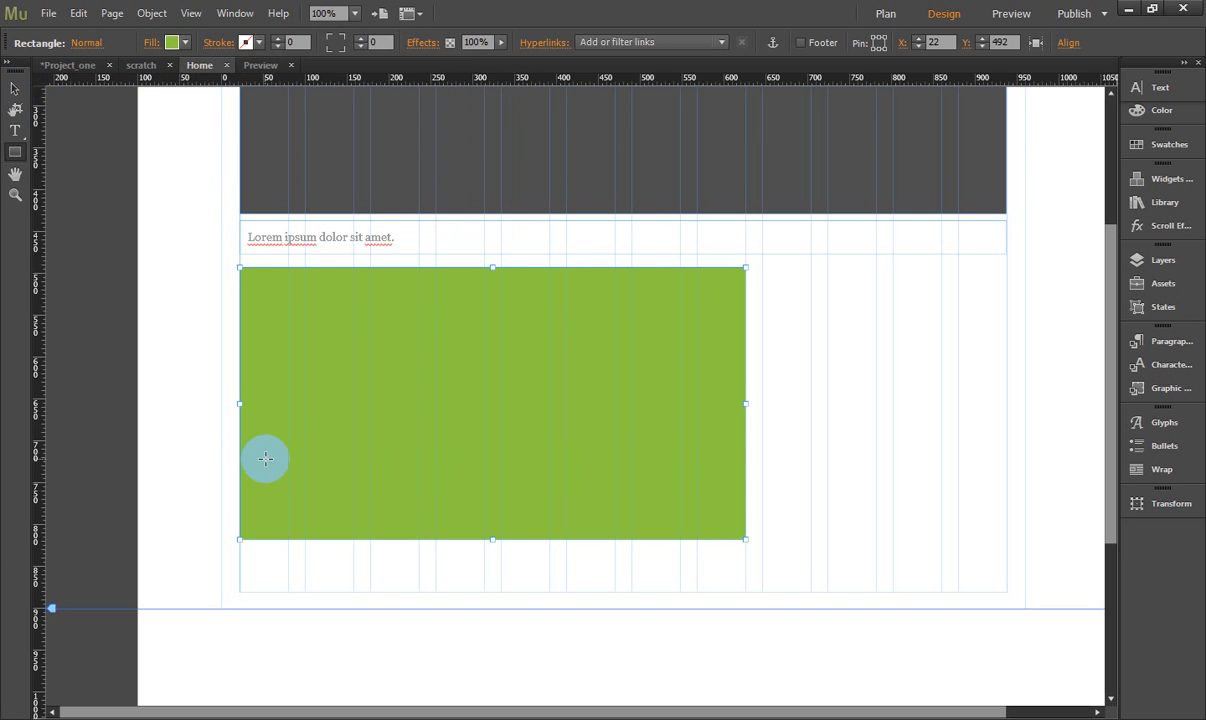
{"action": "left_click", "coordinate": [14, 89]}
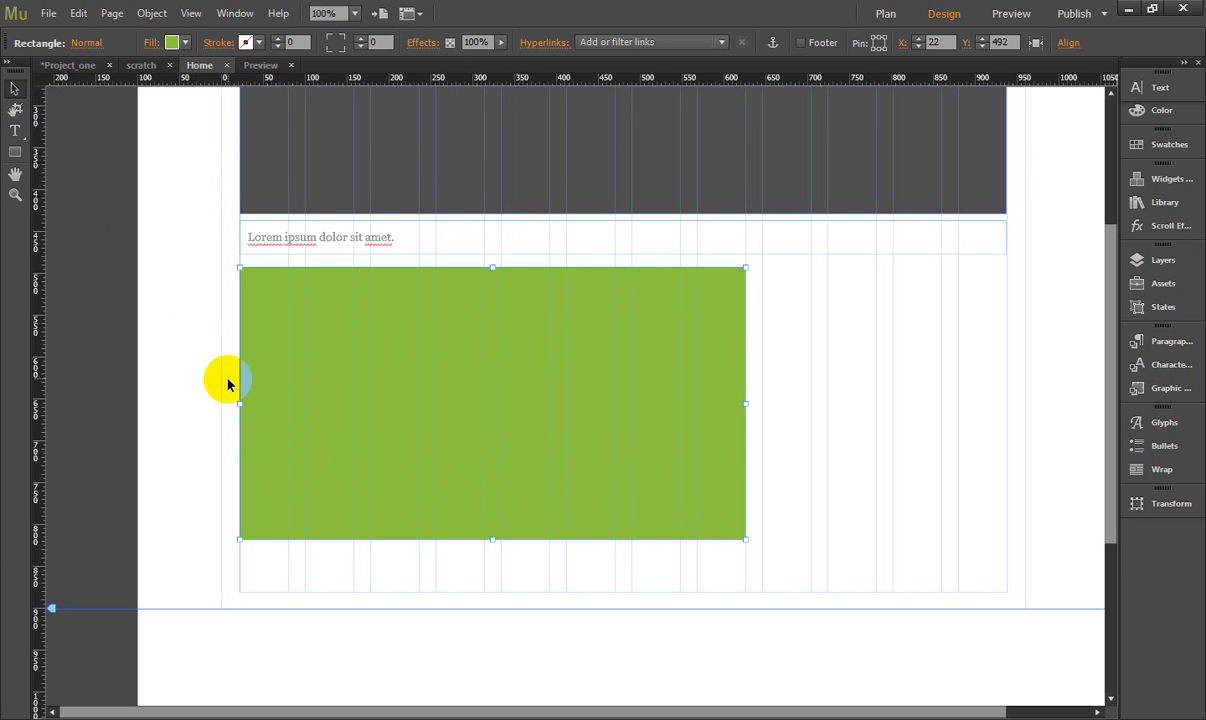
{"action": "left_click", "coordinate": [193, 362]}
{"action": "left_click", "coordinate": [305, 343]}
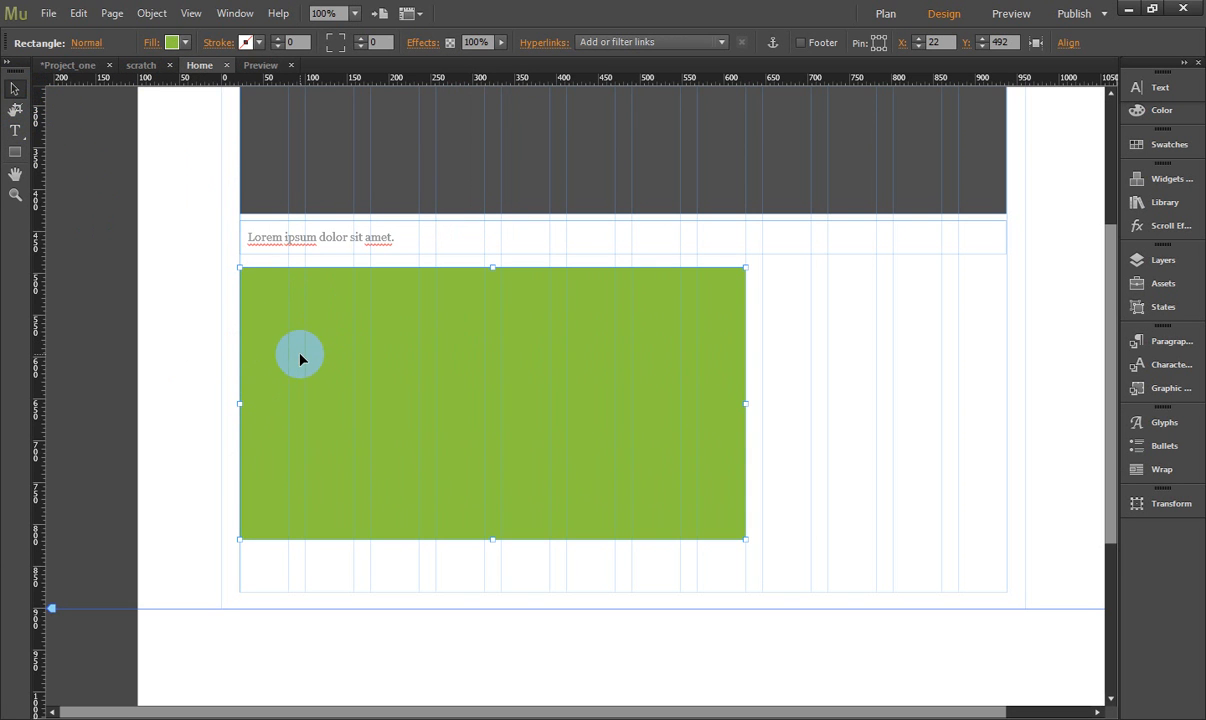
- Place the h3 item from the 7even_Typography library in the upper-left corner of the green rectangle, at X 42, Y 507
{"action": "left_click", "coordinate": [17, 131]}
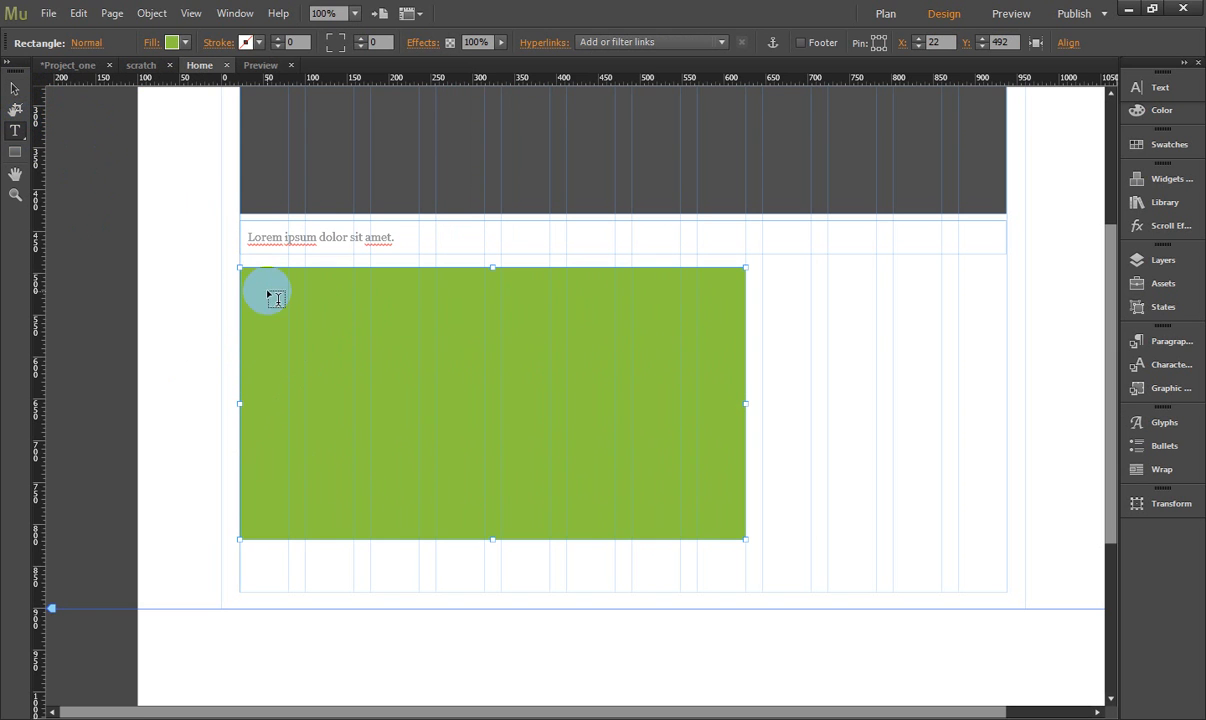
{"action": "left_click", "coordinate": [1170, 181]}
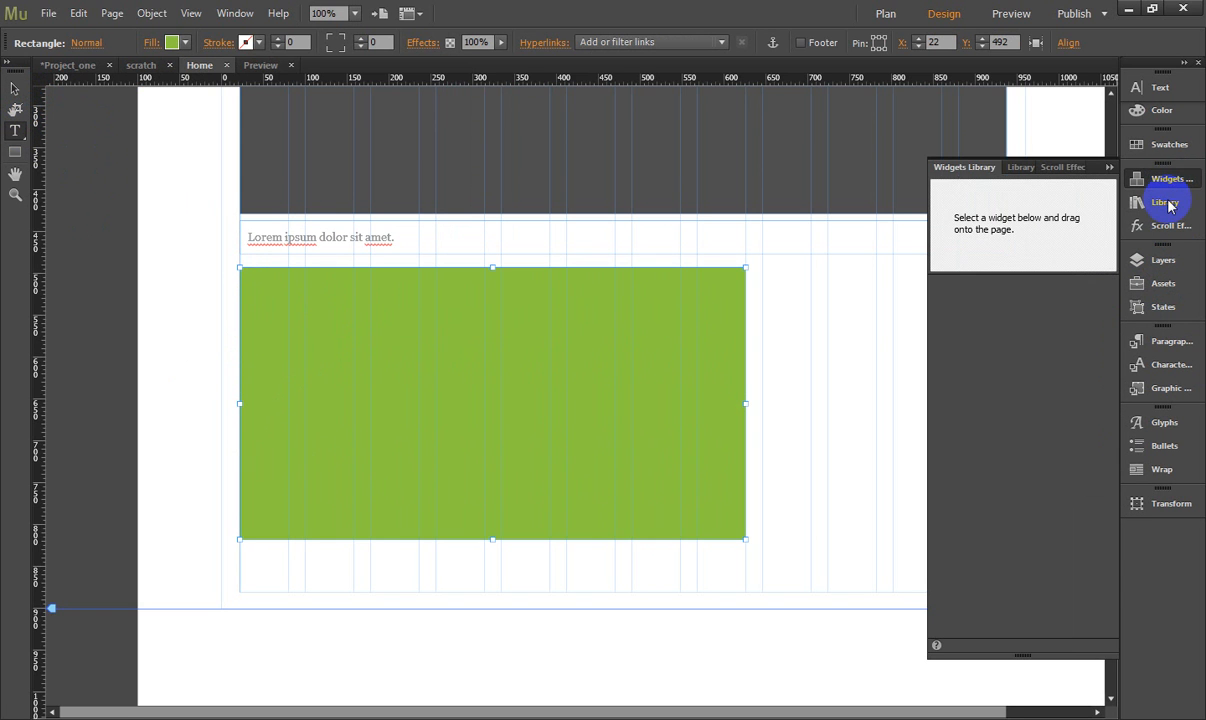
{"action": "left_click", "coordinate": [1170, 206]}
{"action": "left_click", "coordinate": [1170, 207]}
{"action": "left_click", "coordinate": [1168, 204]}
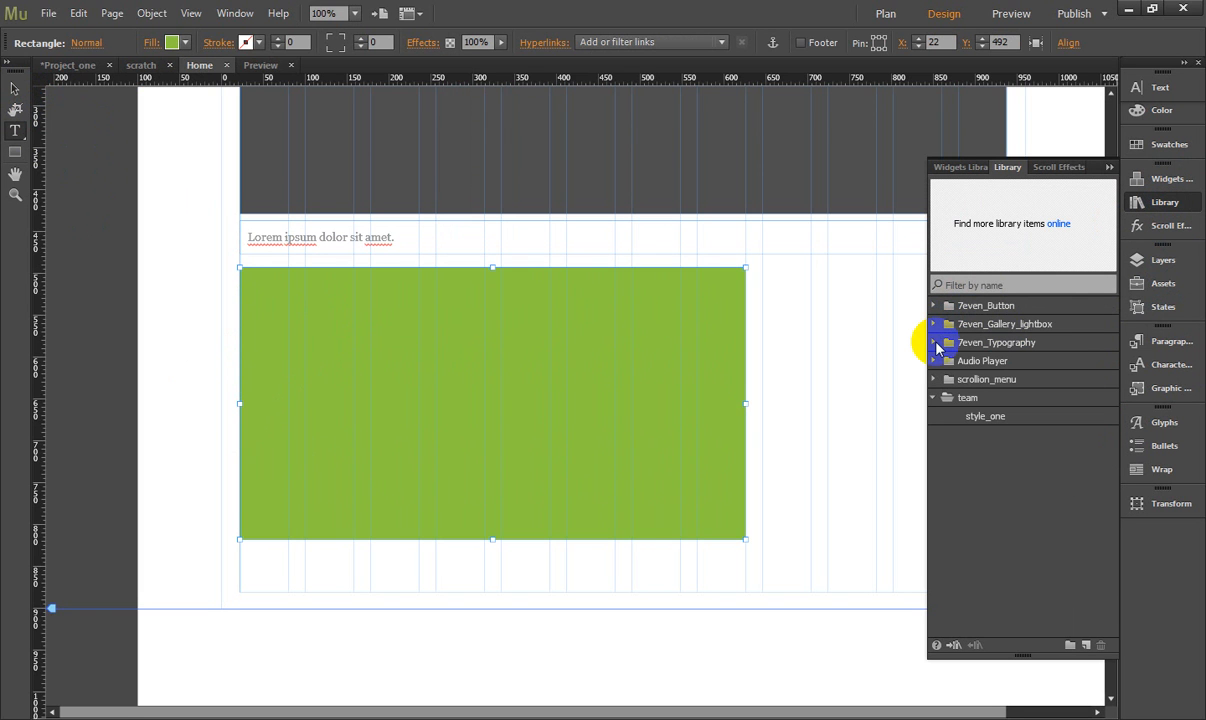
{"action": "left_click", "coordinate": [935, 343]}
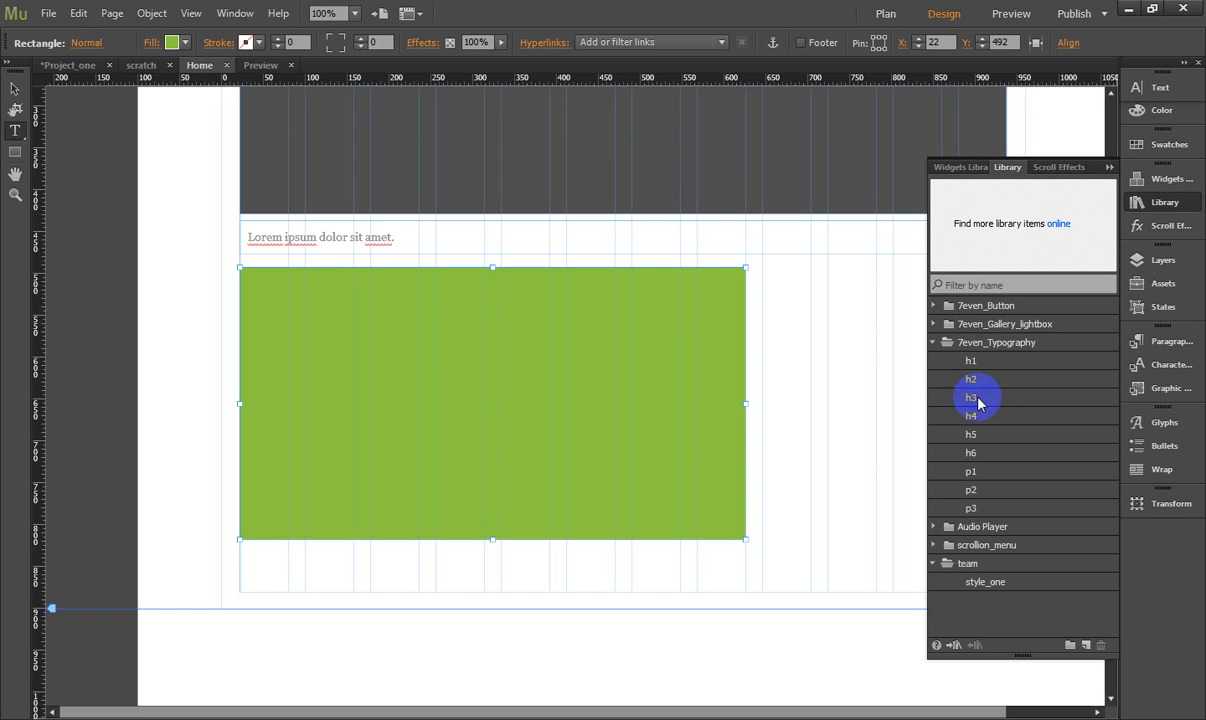
{"action": "left_click", "coordinate": [977, 396]}
{"action": "left_click_drag", "start_coordinate": [1001, 221], "coordinate": [275, 296]}
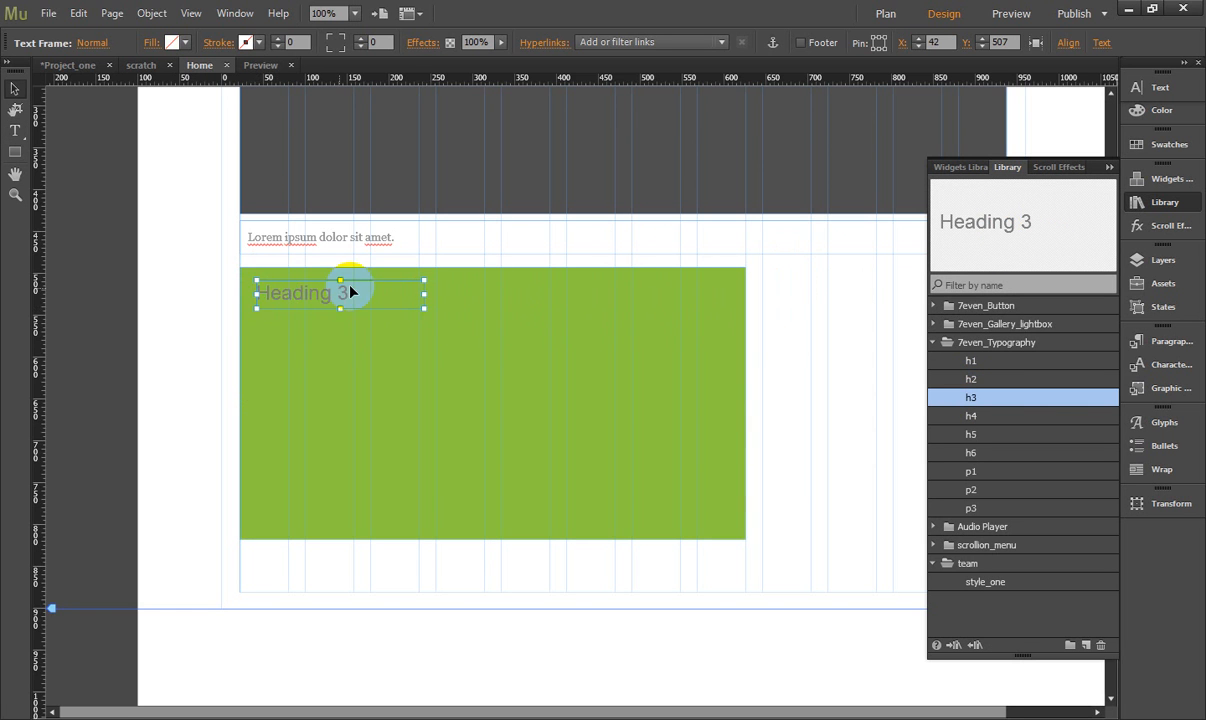
- Open the heading on the green rectangle for text editing and select its entire "Heading 3" text
{"action": "double_click", "coordinate": [356, 293]}
{"action": "left_click_drag", "start_coordinate": [357, 294], "coordinate": [258, 288]}
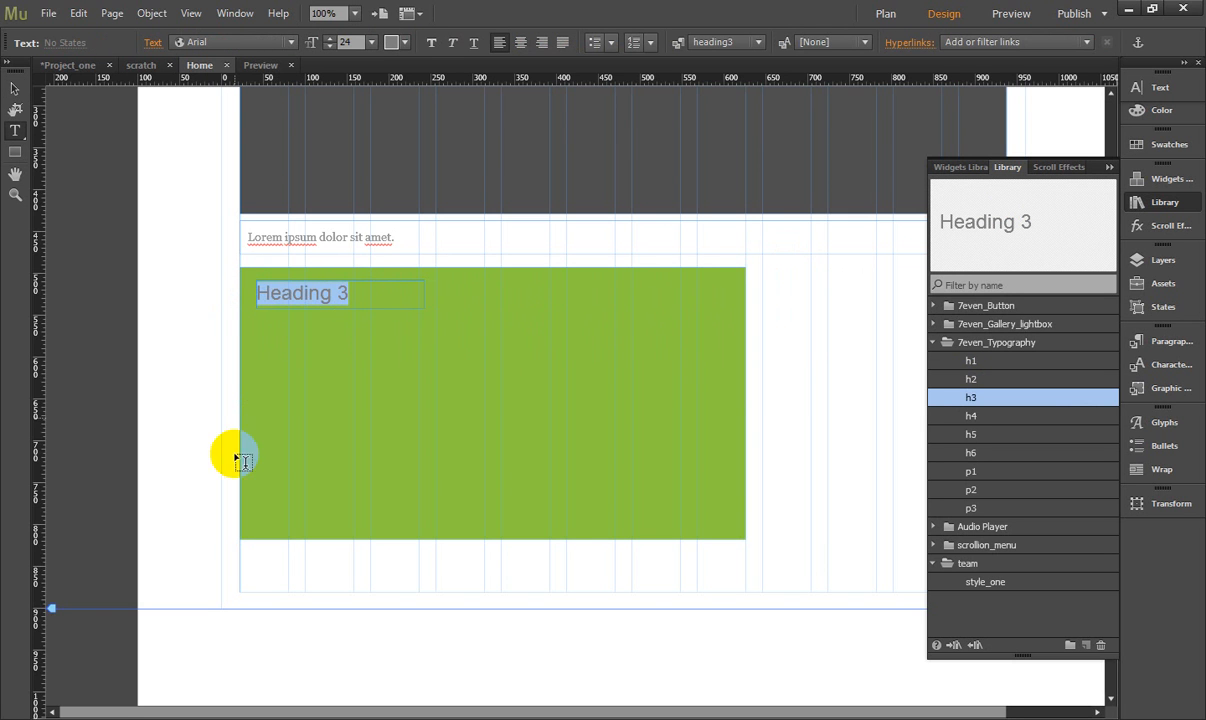
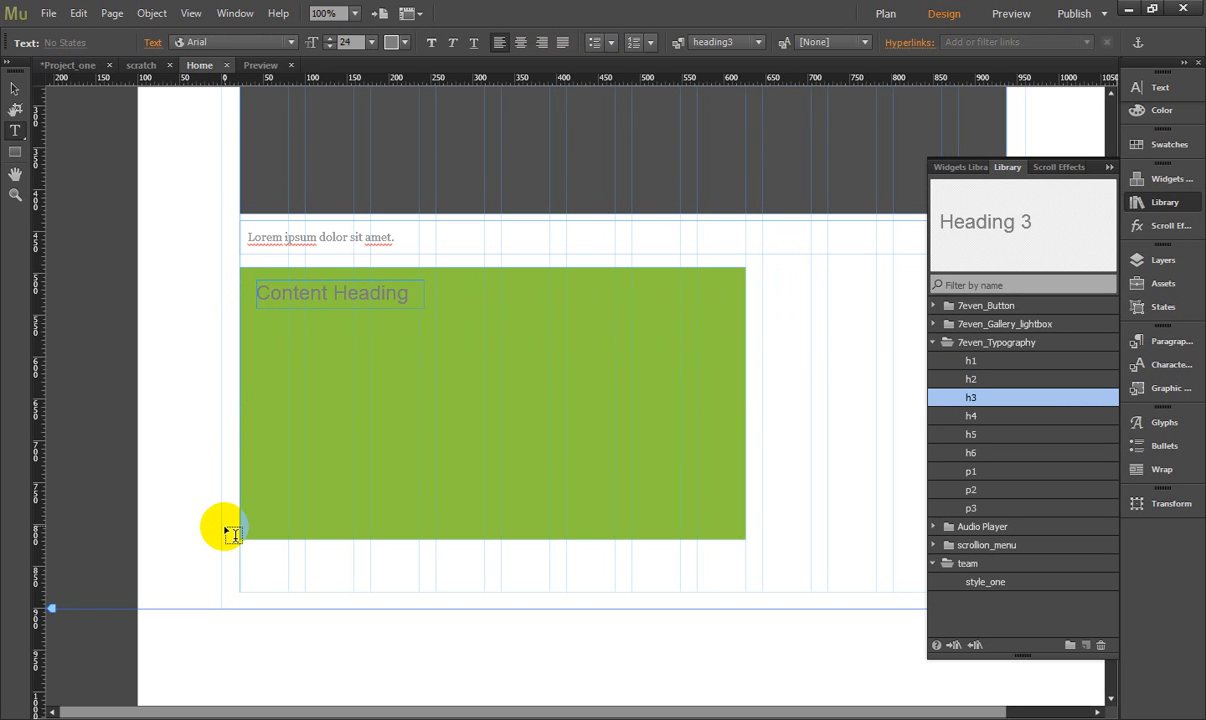
- Widen the "Content Heading" text frame to about half the green rectangle's width
{"action": "left_click", "coordinate": [14, 88]}
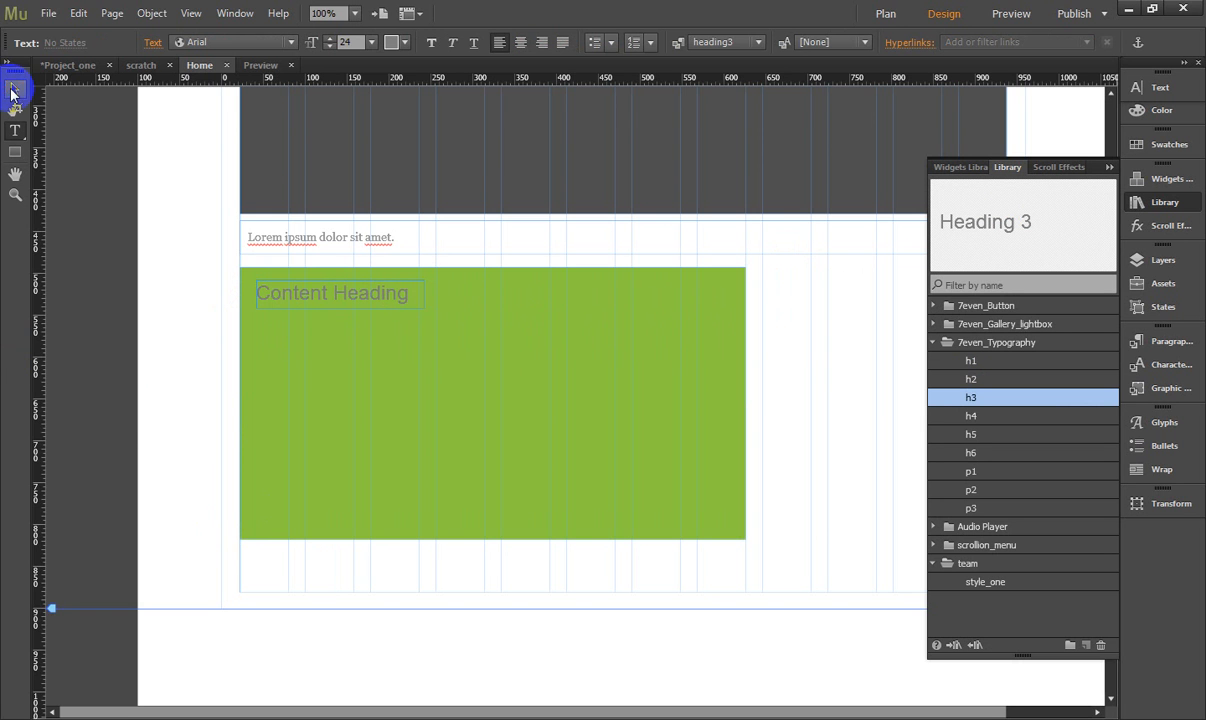
{"action": "left_click_drag", "start_coordinate": [426, 295], "coordinate": [485, 292]}
{"action": "left_click", "coordinate": [667, 325]}
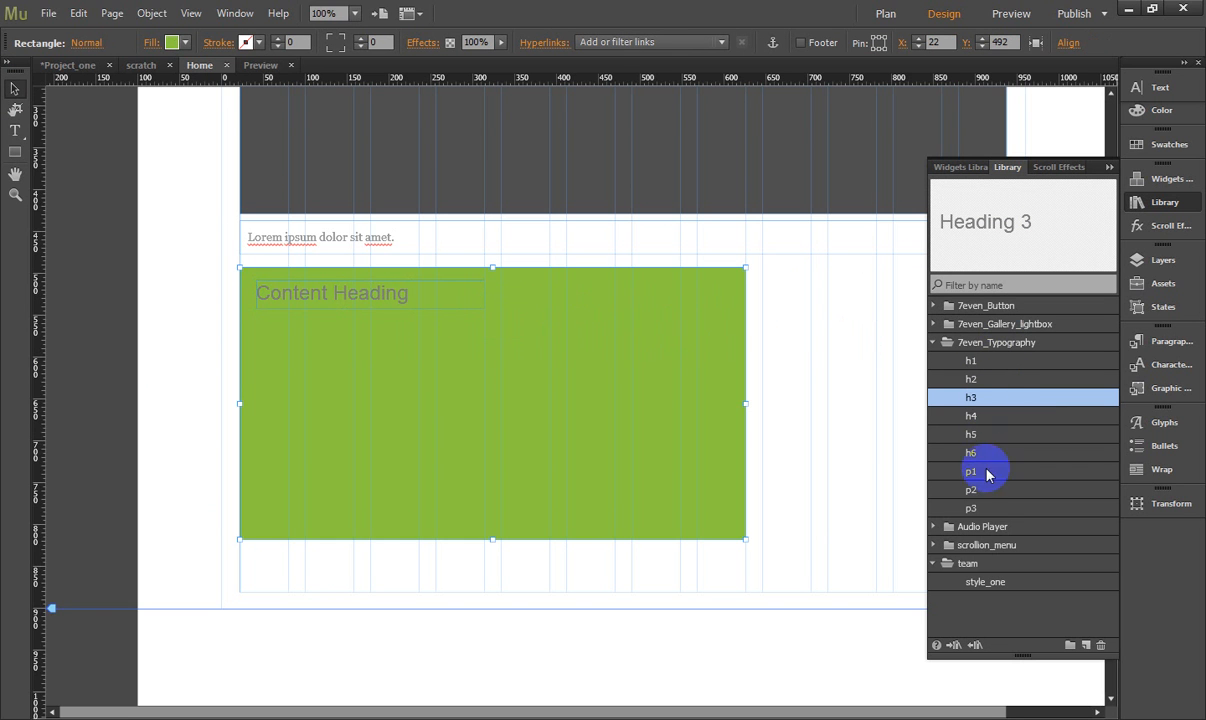
- Place the p3 library item below the heading at X 42, Y 557 and resize its frame to fit inside the green rectangle's margins
{"action": "left_click", "coordinate": [977, 510]}
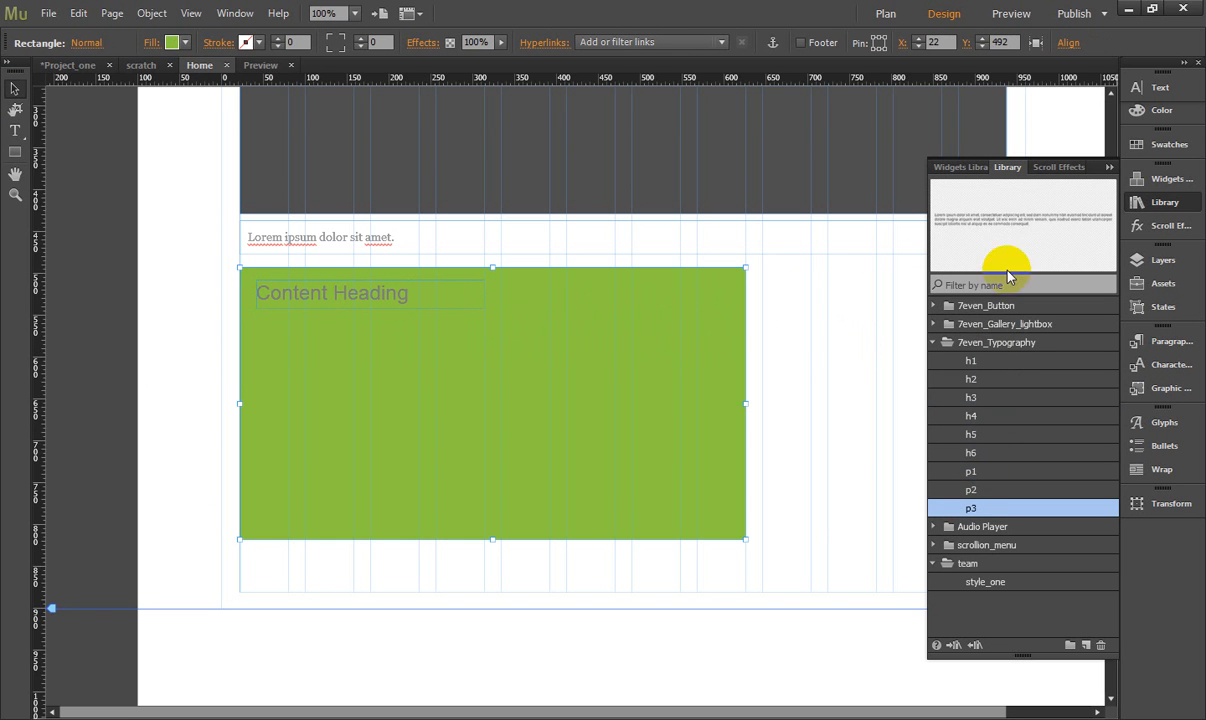
{"action": "left_click_drag", "start_coordinate": [1001, 269], "coordinate": [309, 339]}
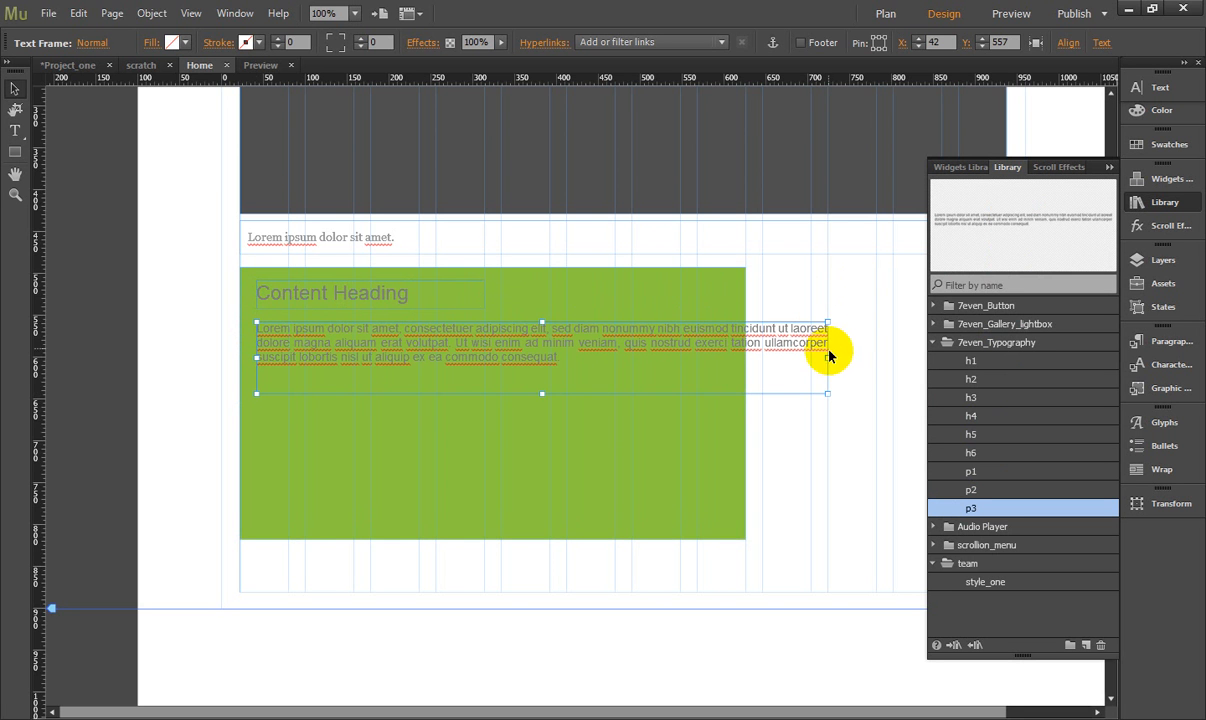
{"action": "left_click_drag", "start_coordinate": [829, 358], "coordinate": [730, 358]}
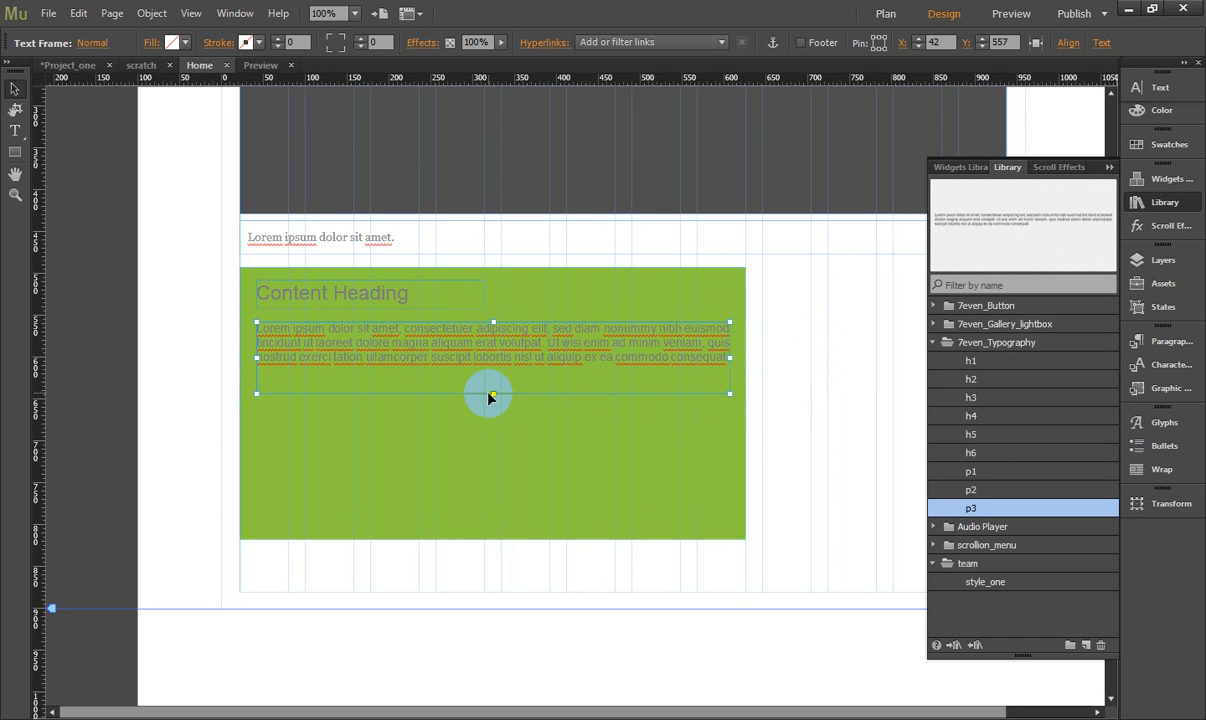
{"action": "left_click_drag", "start_coordinate": [492, 394], "coordinate": [494, 521]}
{"action": "left_click", "coordinate": [148, 322]}
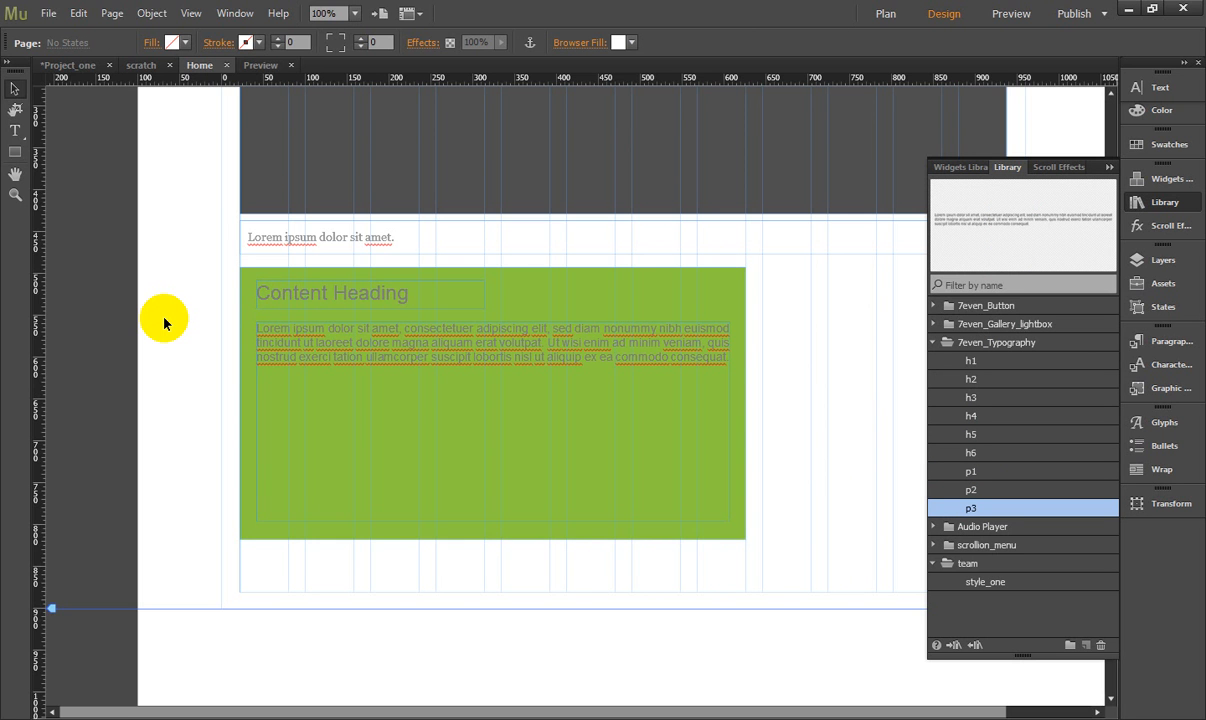
{"action": "left_click", "coordinate": [283, 345]}
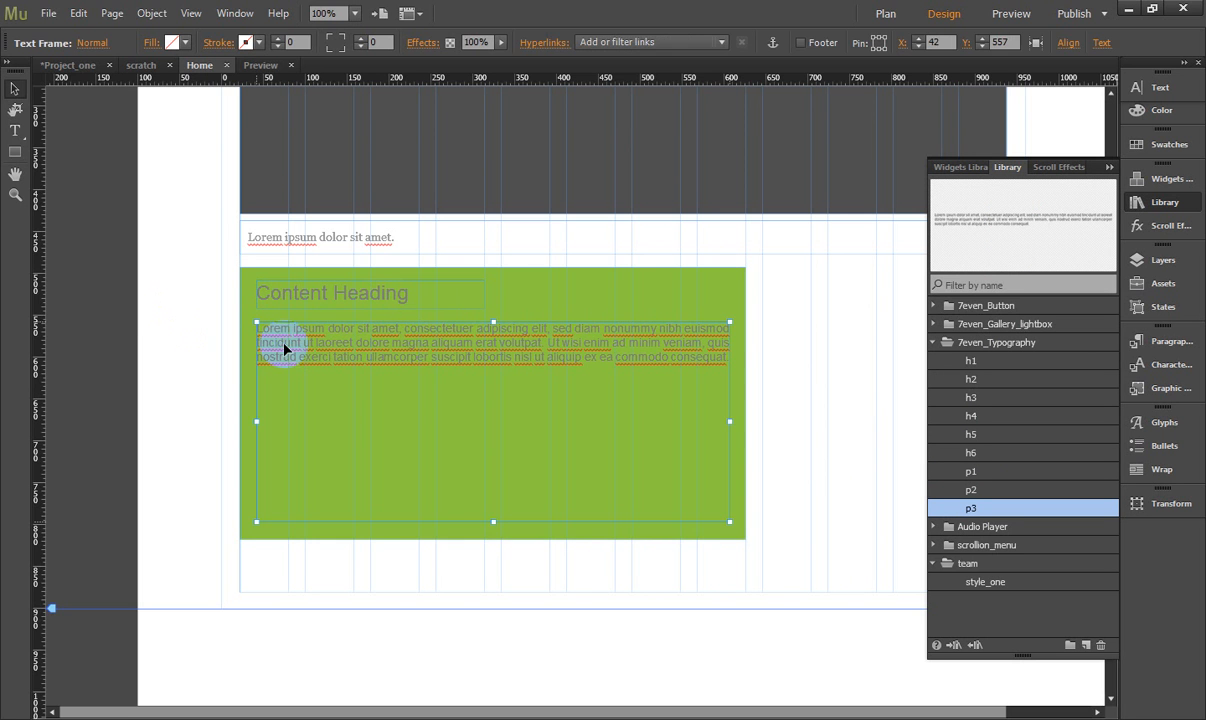
{"action": "left_click", "coordinate": [168, 317]}
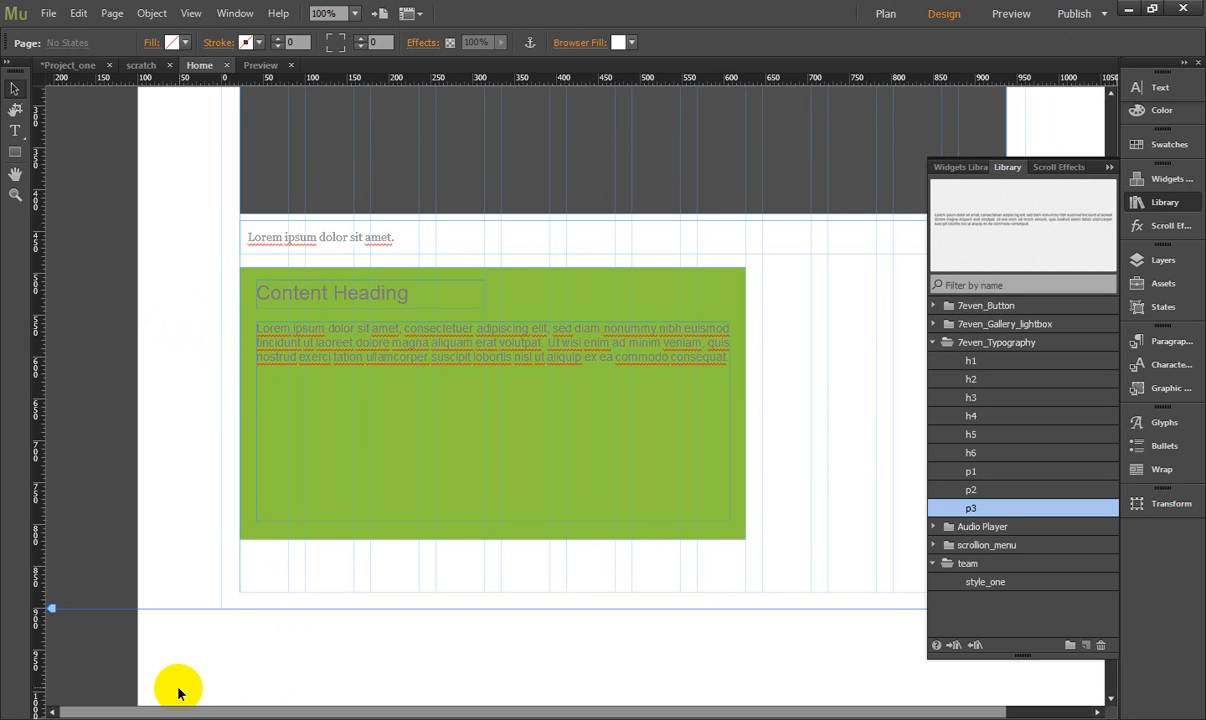
{"action": "left_click", "coordinate": [1109, 167]}
- Duplicate the green content rectangle beside the original and narrow the copy into a sidebar block at X 646, Y 492, ending at the page's content edge
{"action": "left_click", "coordinate": [655, 399]}
{"action": "left_click", "coordinate": [707, 279]}
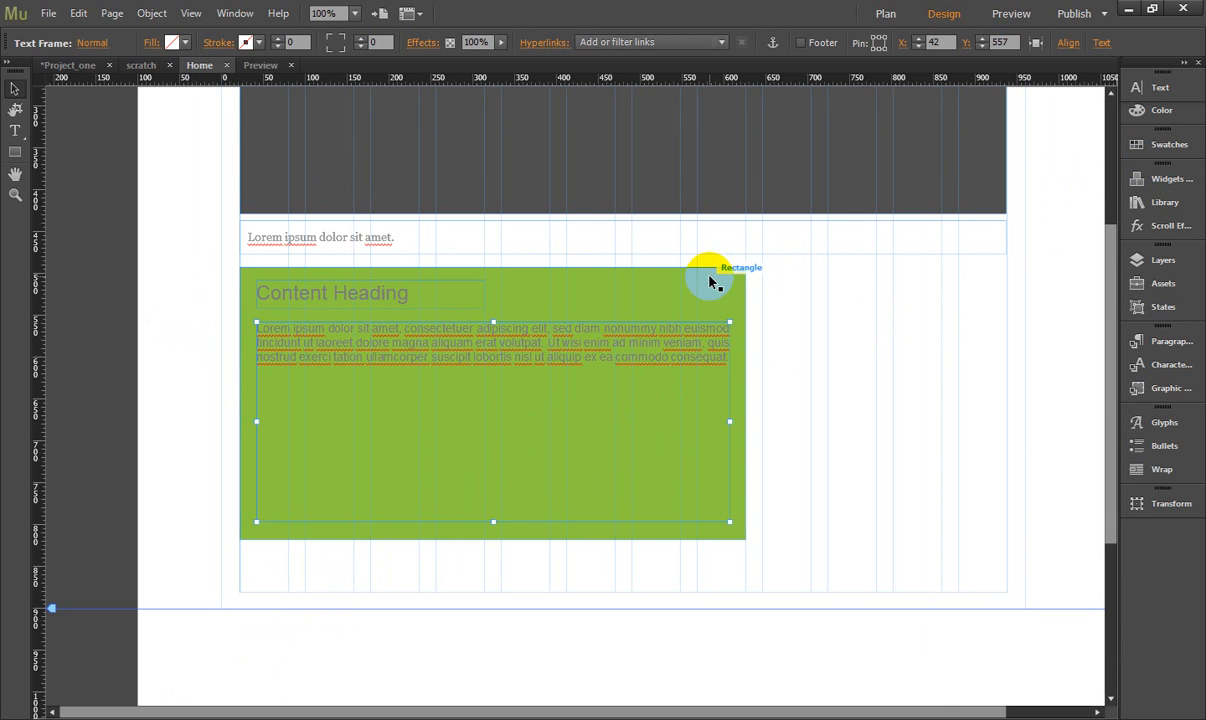
{"action": "left_click_drag", "start_coordinate": [701, 297], "coordinate": [956, 296]}
{"action": "left_click_drag", "start_coordinate": [501, 403], "coordinate": [762, 418]}
{"action": "left_click", "coordinate": [1039, 377]}
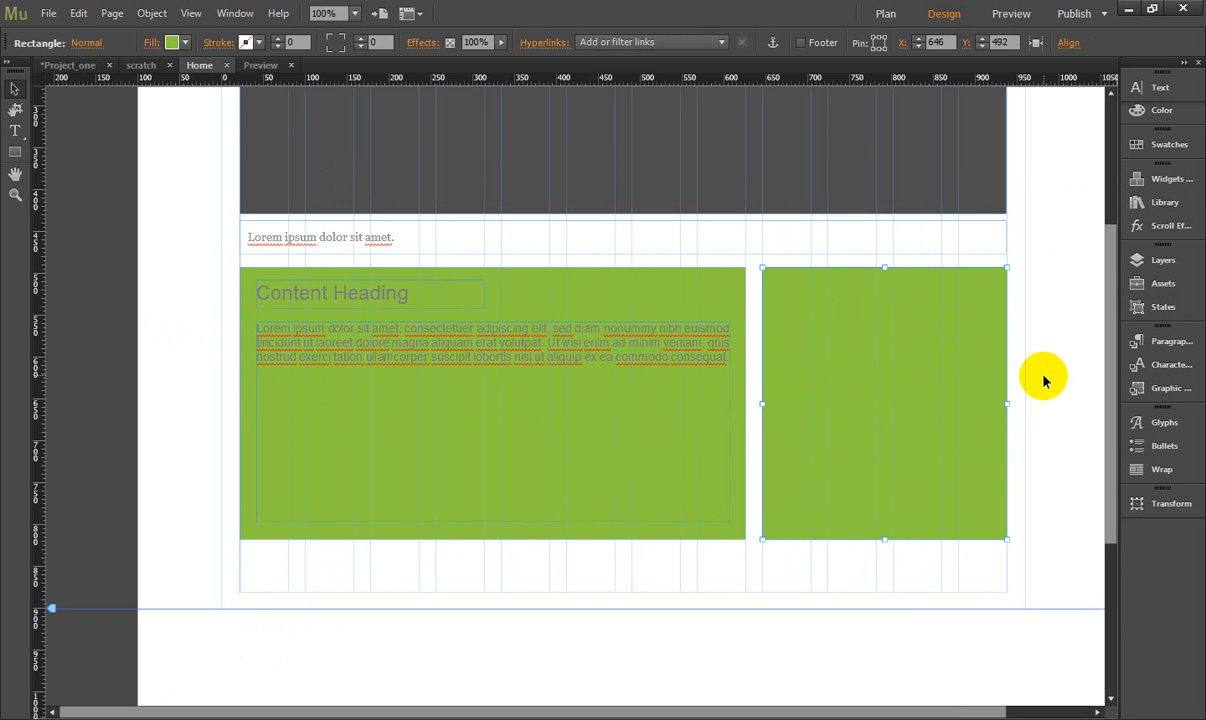
{"action": "left_click", "coordinate": [895, 368]}
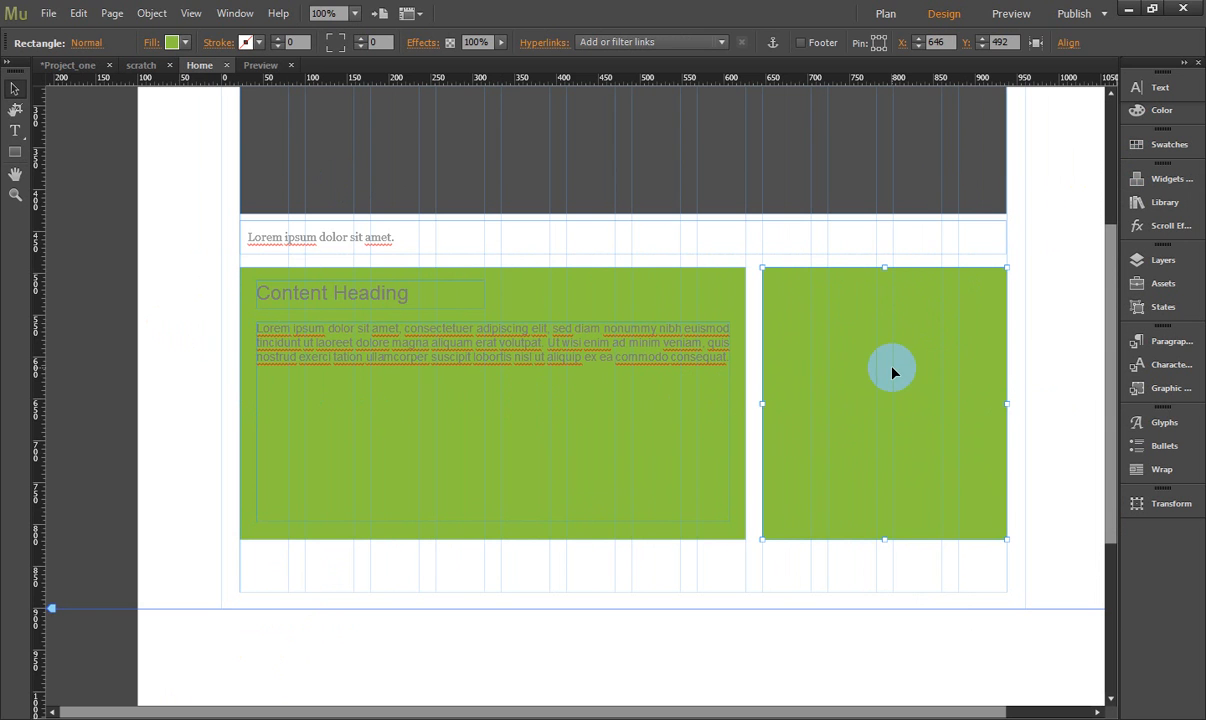
{"action": "left_click", "coordinate": [1033, 325]}
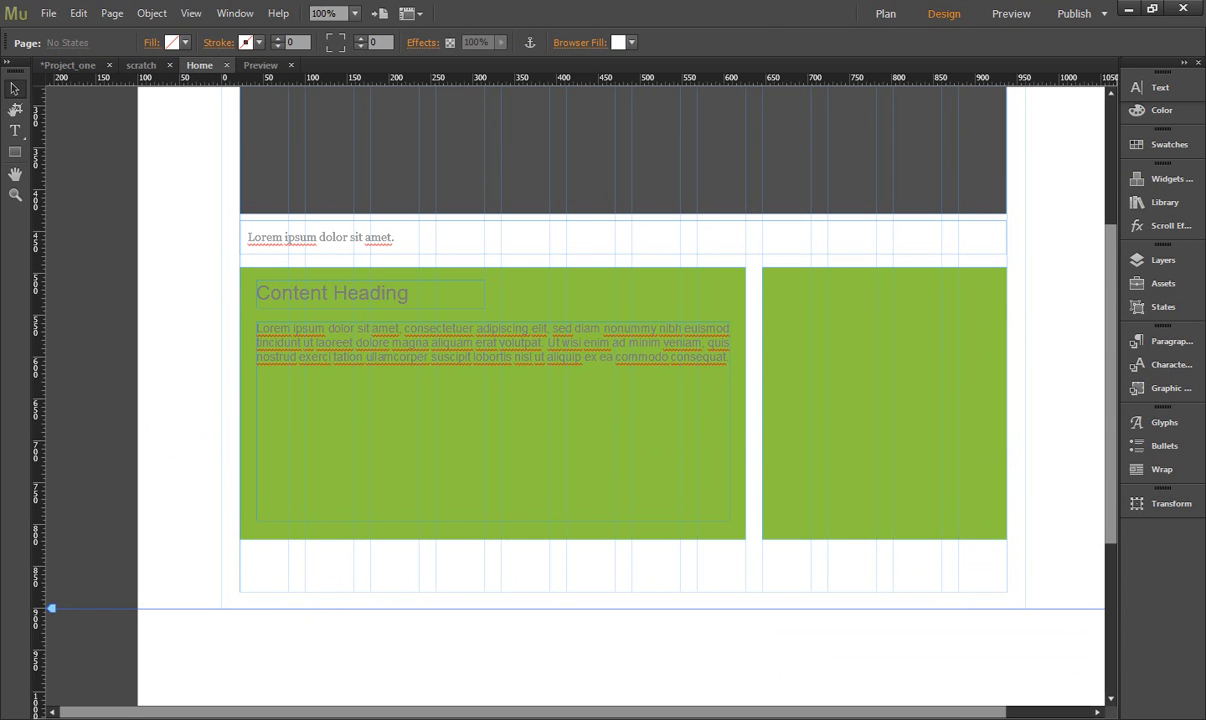
- Open the paragraph below the heading for text editing, then select and copy its whole text
{"action": "double_click", "coordinate": [470, 345]}
{"action": "left_click", "coordinate": [570, 355]}
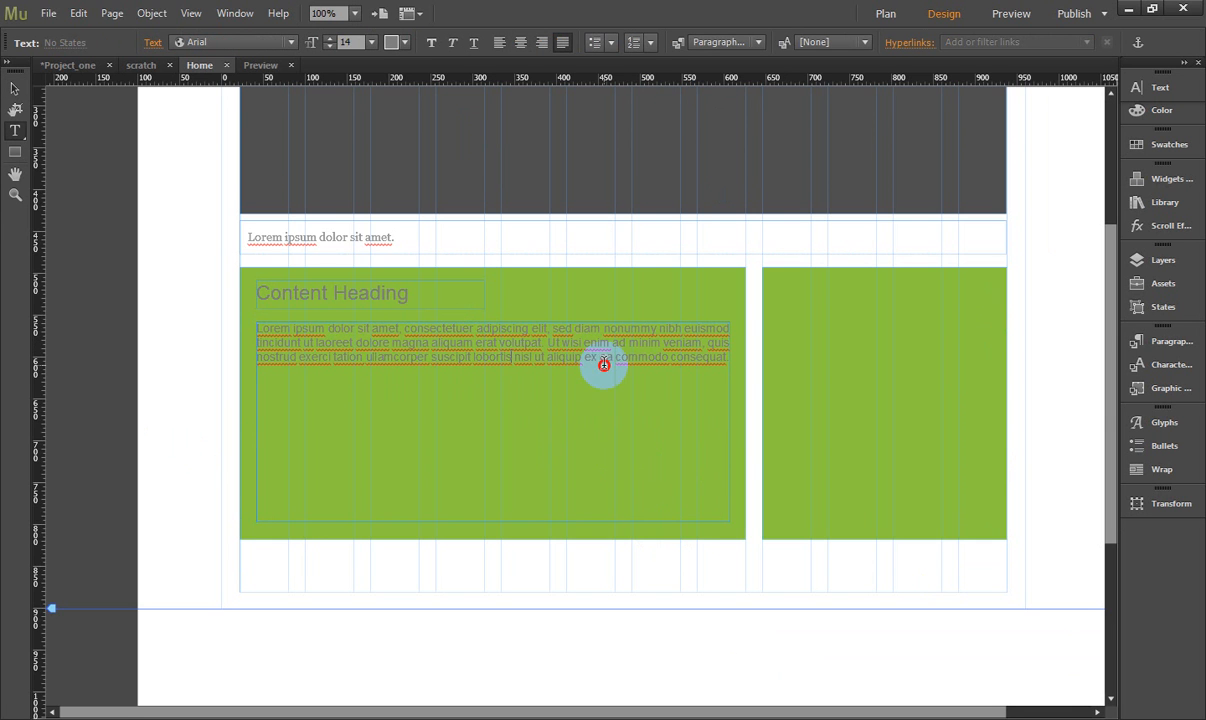
{"action": "left_click_drag", "start_coordinate": [572, 356], "coordinate": [310, 315]}
{"action": "left_click", "coordinate": [343, 383]}
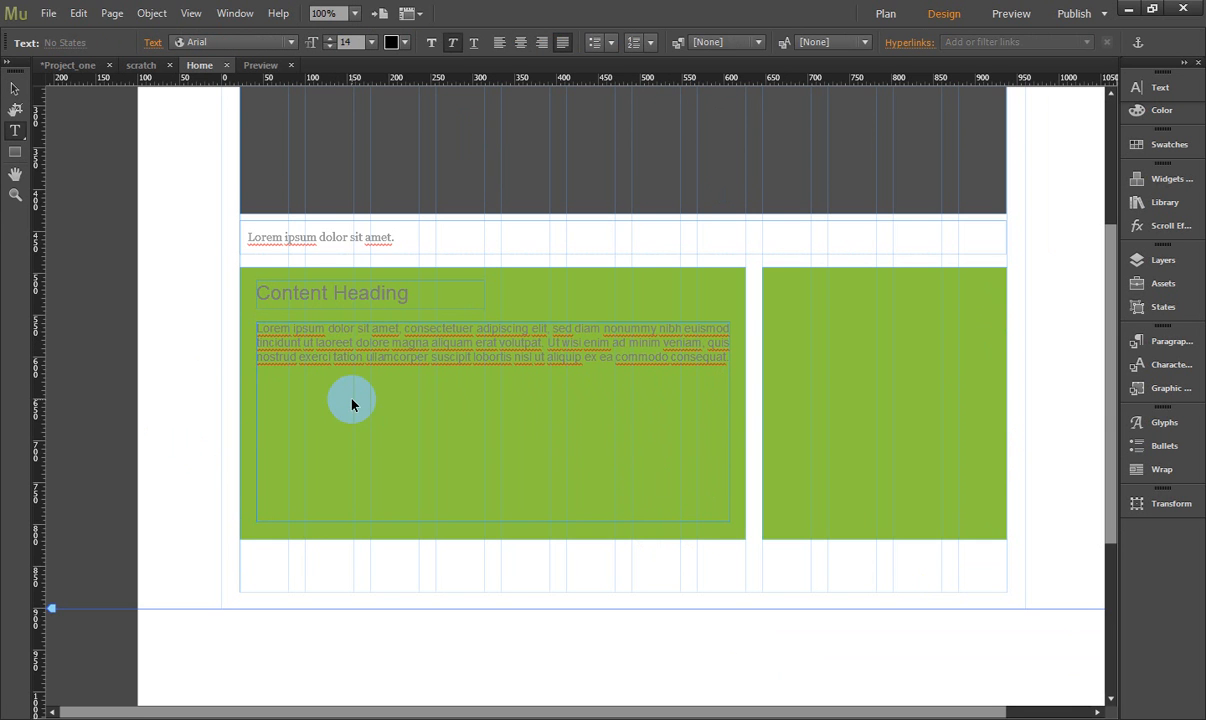
{"action": "key", "text": "ctrl+a"}
{"action": "key", "text": "ctrl+c"}
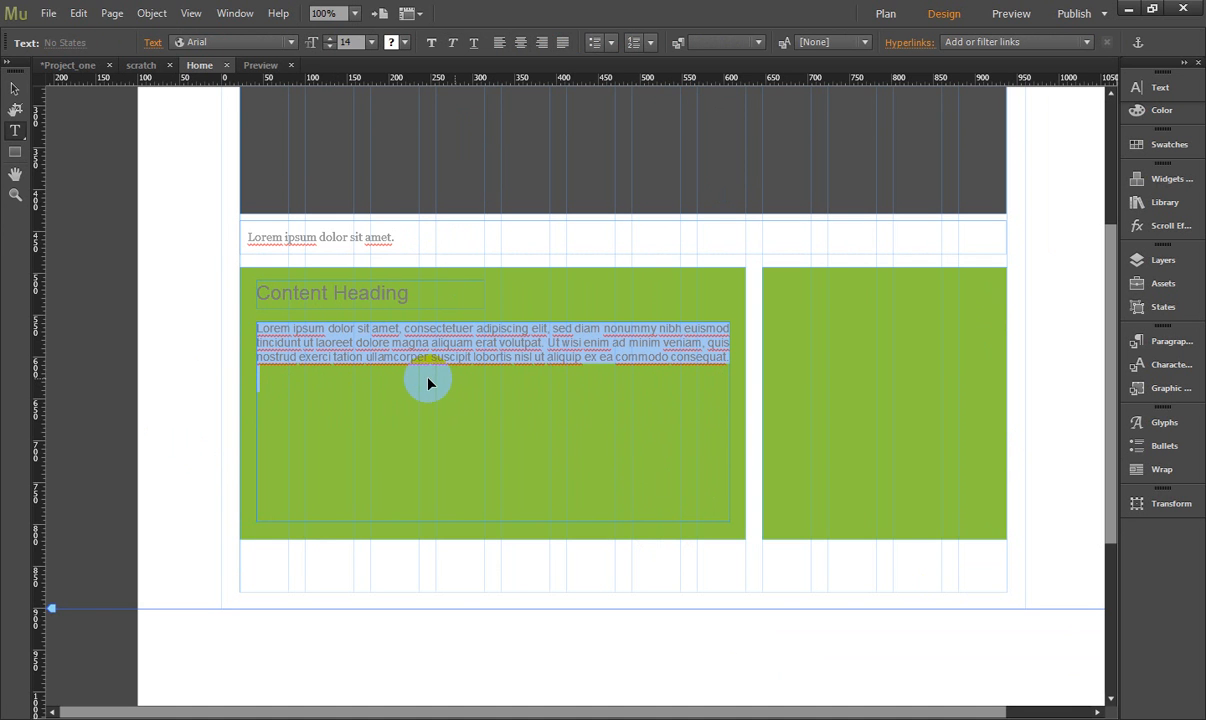
{"action": "left_click", "coordinate": [515, 345]}
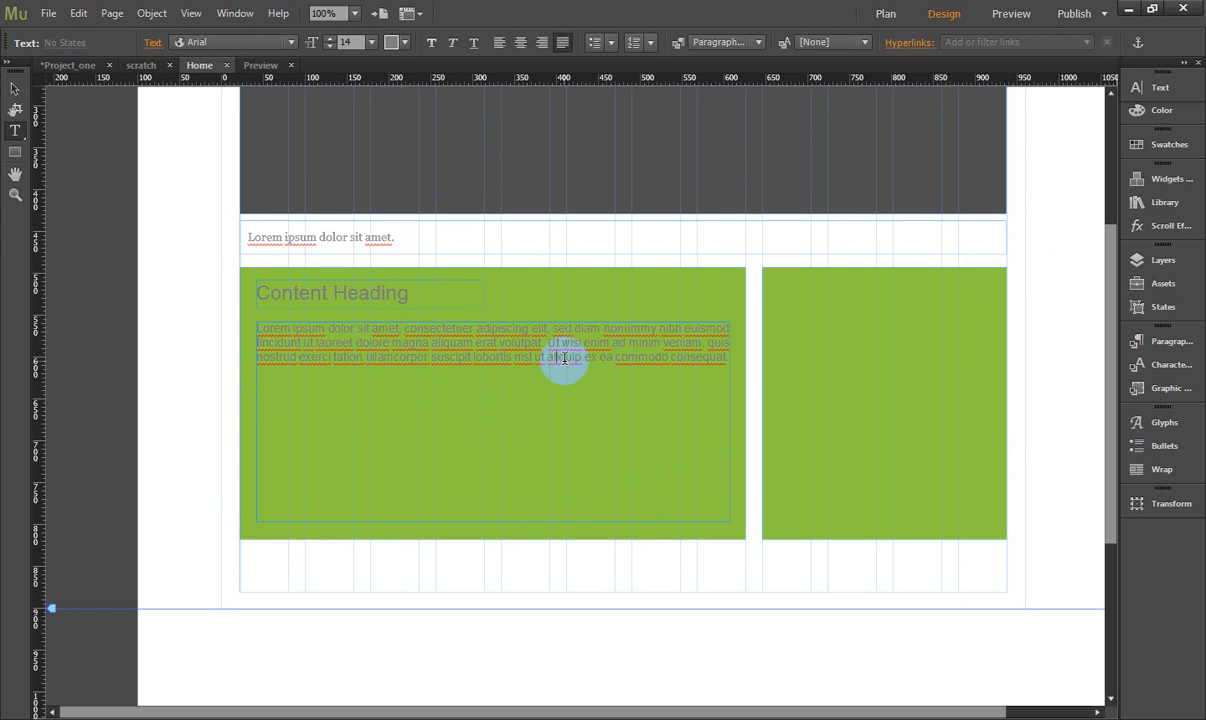
- Paste the copied lorem ipsum text three times at the paragraph's end, with line breaks between the pasted copies
{"action": "left_click", "coordinate": [729, 361]}
{"action": "key", "text": "ctrl+v"}
{"action": "key", "text": "Return"}
{"action": "key", "text": "Return"}
{"action": "key", "text": "ctrl+v"}
{"action": "key", "text": "Return"}
{"action": "key", "text": "Return"}
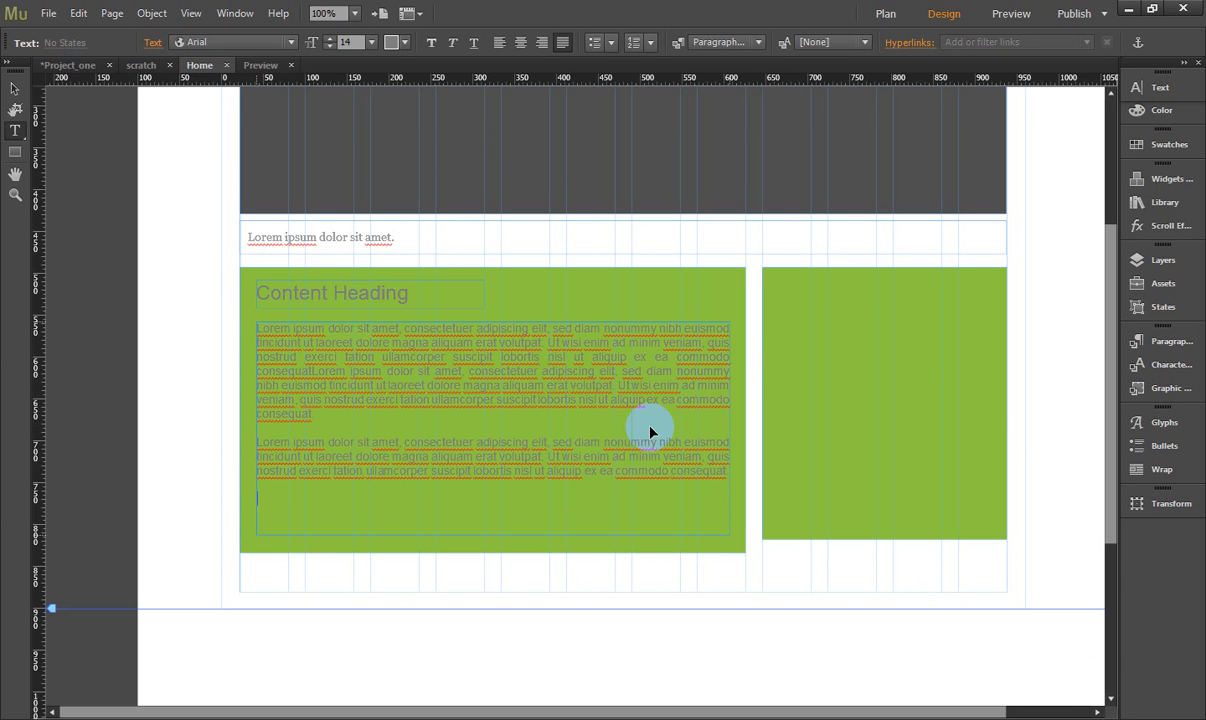
{"action": "key", "text": "ctrl+v"}
{"action": "key", "text": "Return"}
{"action": "key", "text": "Return"}
{"action": "scroll", "coordinate": [605, 421], "scroll_direction": "down", "scroll_amount": 3}
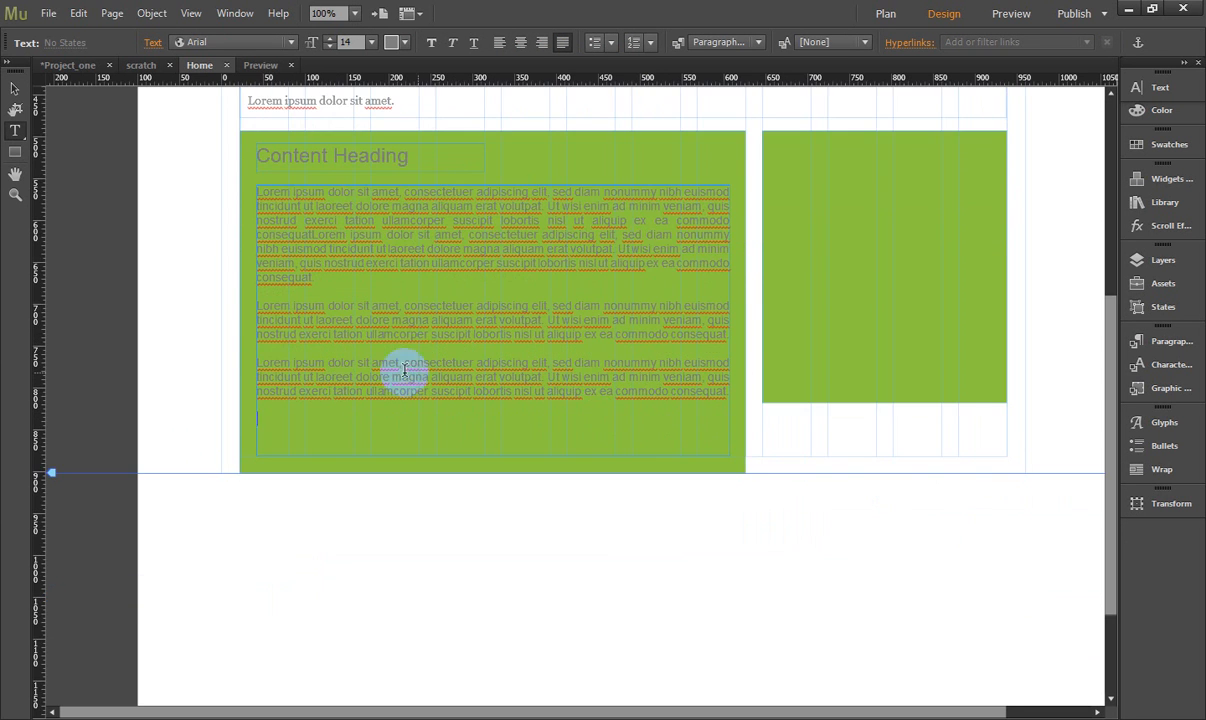
- Delete the last two pasted paragraphs and split the remaining text into two paragraphs before "ea commodo"
{"action": "left_click_drag", "start_coordinate": [316, 292], "coordinate": [715, 410]}
{"action": "key", "text": "BackSpace"}
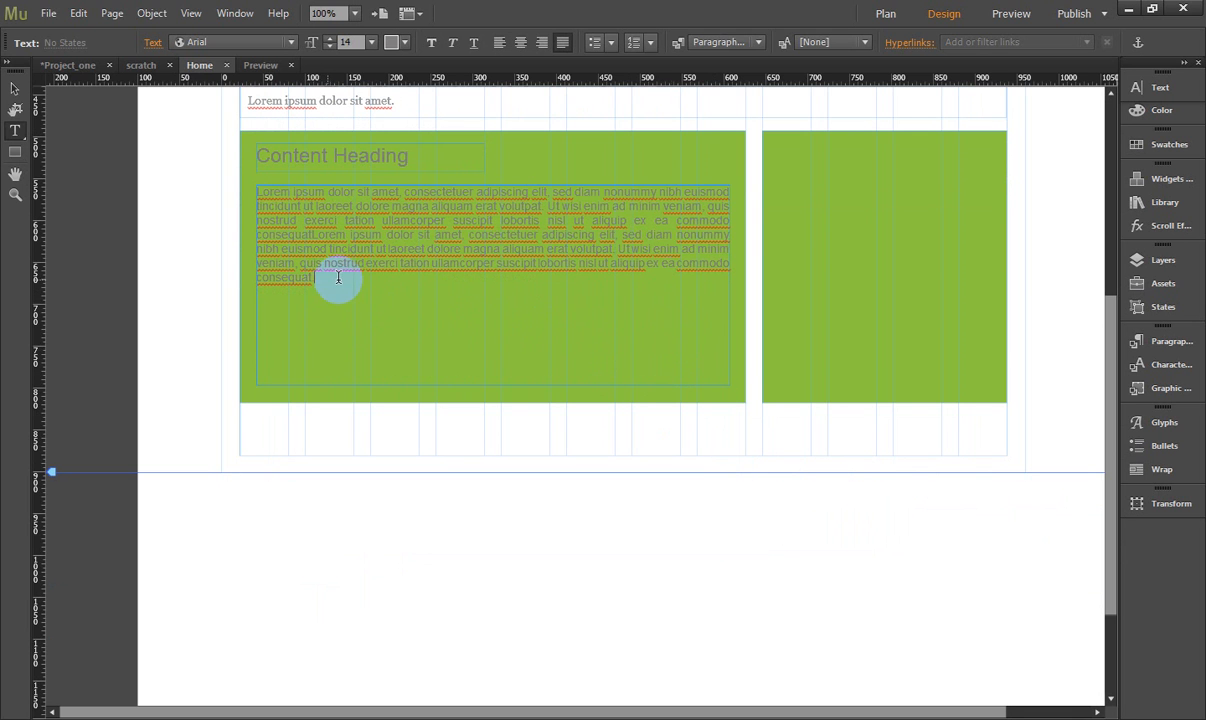
{"action": "left_click", "coordinate": [655, 220]}
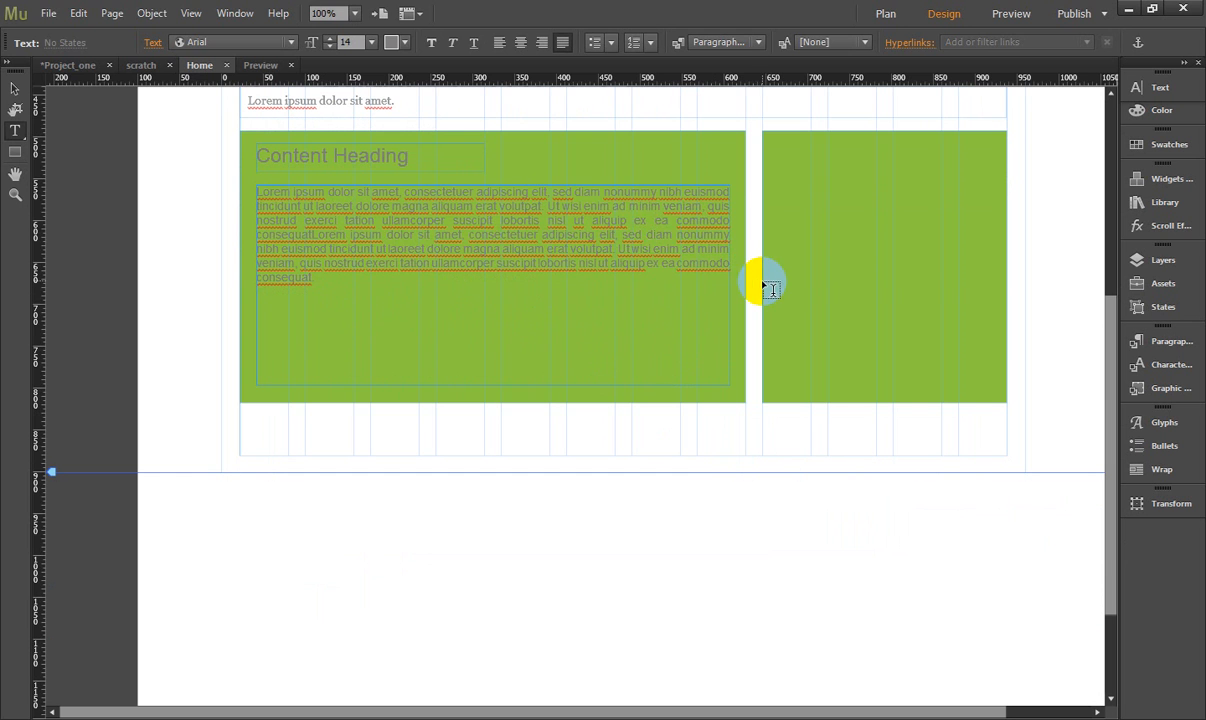
{"action": "key", "text": "Return"}
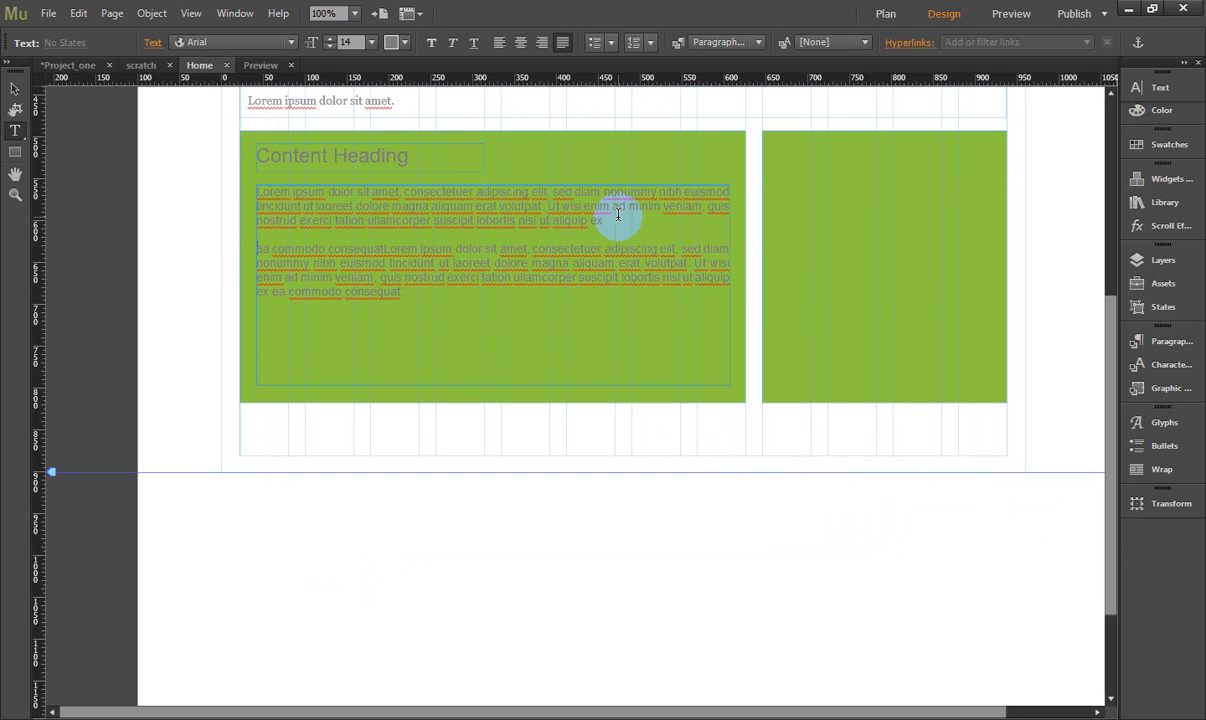
- Select both lorem ipsum paragraphs in the content block and colour the text white
{"action": "left_click_drag", "start_coordinate": [575, 312], "coordinate": [222, 150]}
{"action": "left_click", "coordinate": [400, 42]}
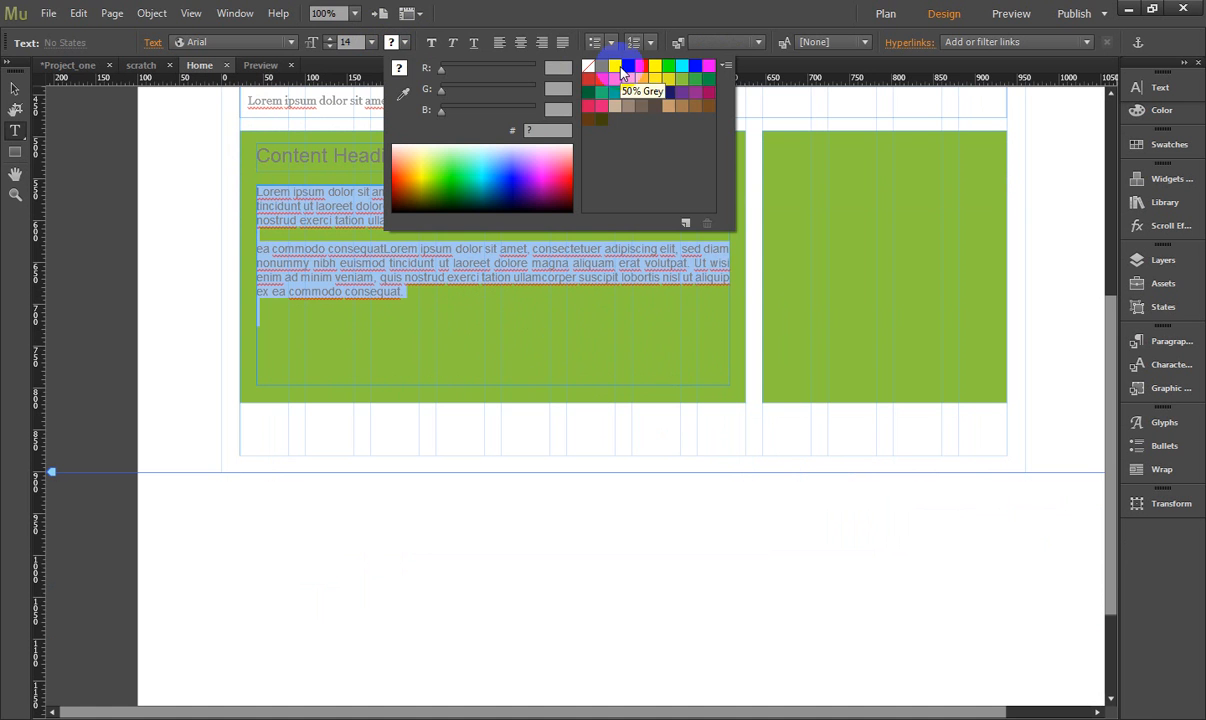
{"action": "left_click", "coordinate": [616, 70]}
{"action": "left_click", "coordinate": [398, 283]}
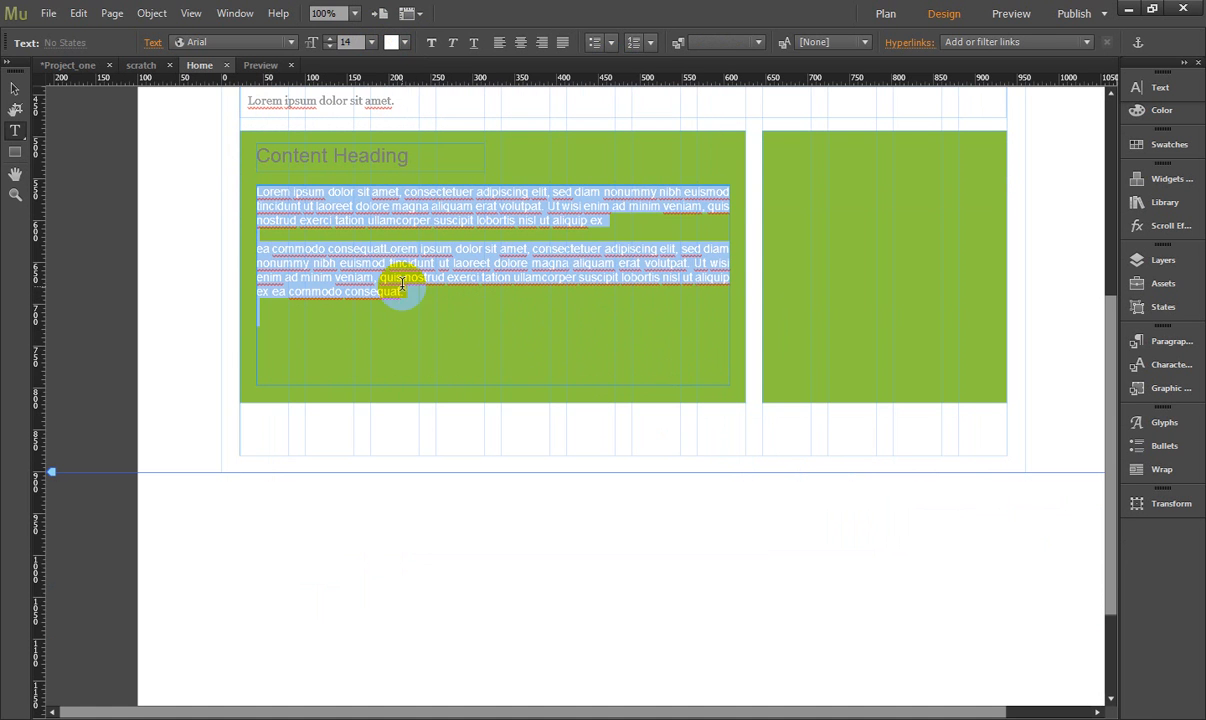
- Colour the "Content Heading" text white, leave text editing and deselect the frame
{"action": "left_click", "coordinate": [416, 157]}
{"action": "left_click_drag", "start_coordinate": [418, 157], "coordinate": [188, 153]}
{"action": "left_click", "coordinate": [398, 42]}
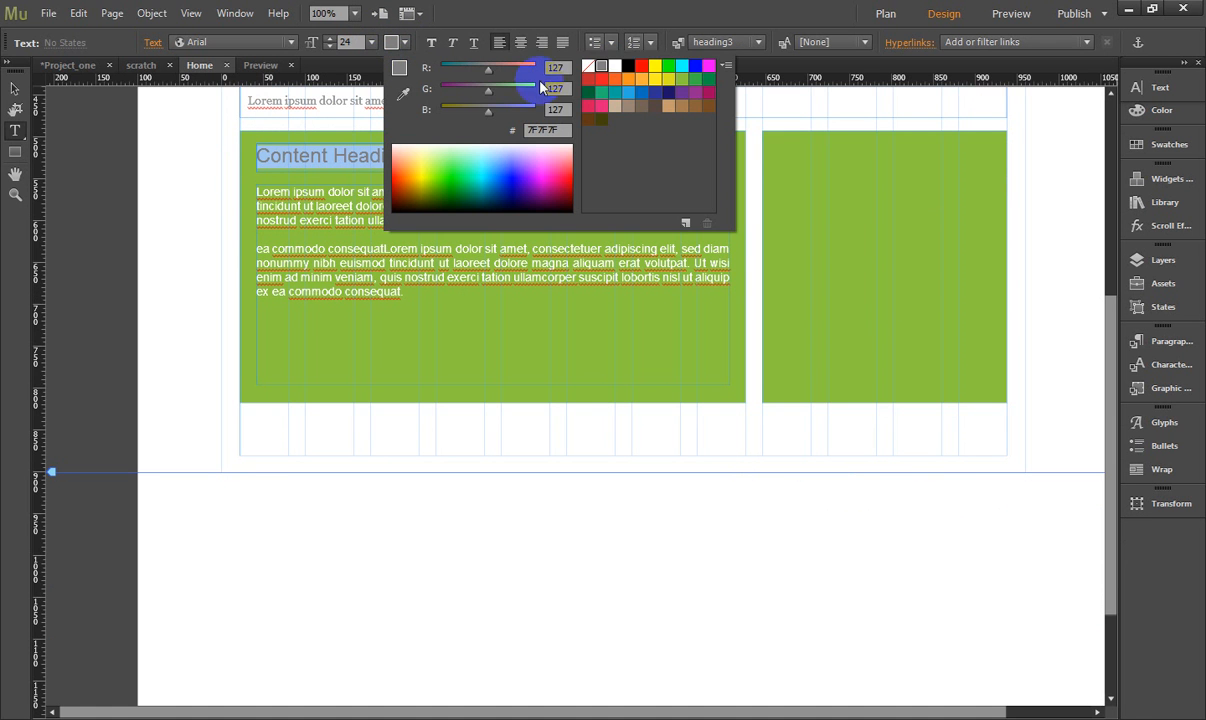
{"action": "left_click", "coordinate": [616, 68]}
{"action": "left_click", "coordinate": [378, 328]}
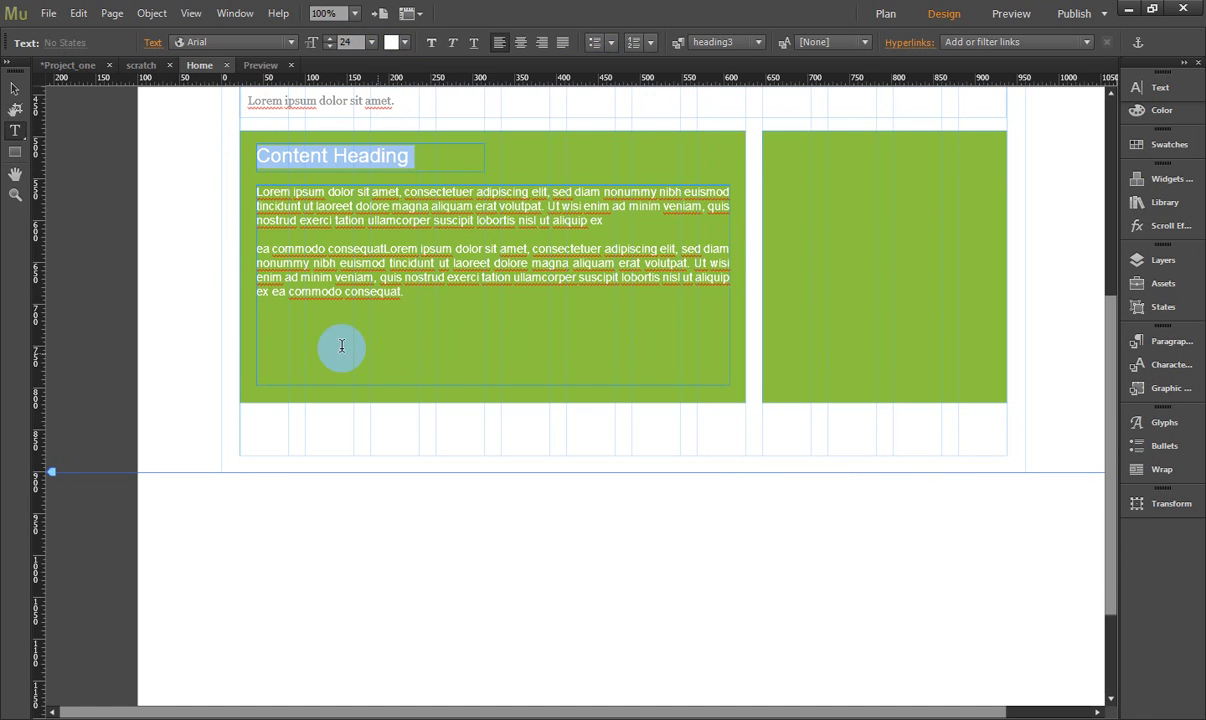
{"action": "scroll", "coordinate": [245, 366], "scroll_direction": "up", "scroll_amount": 3}
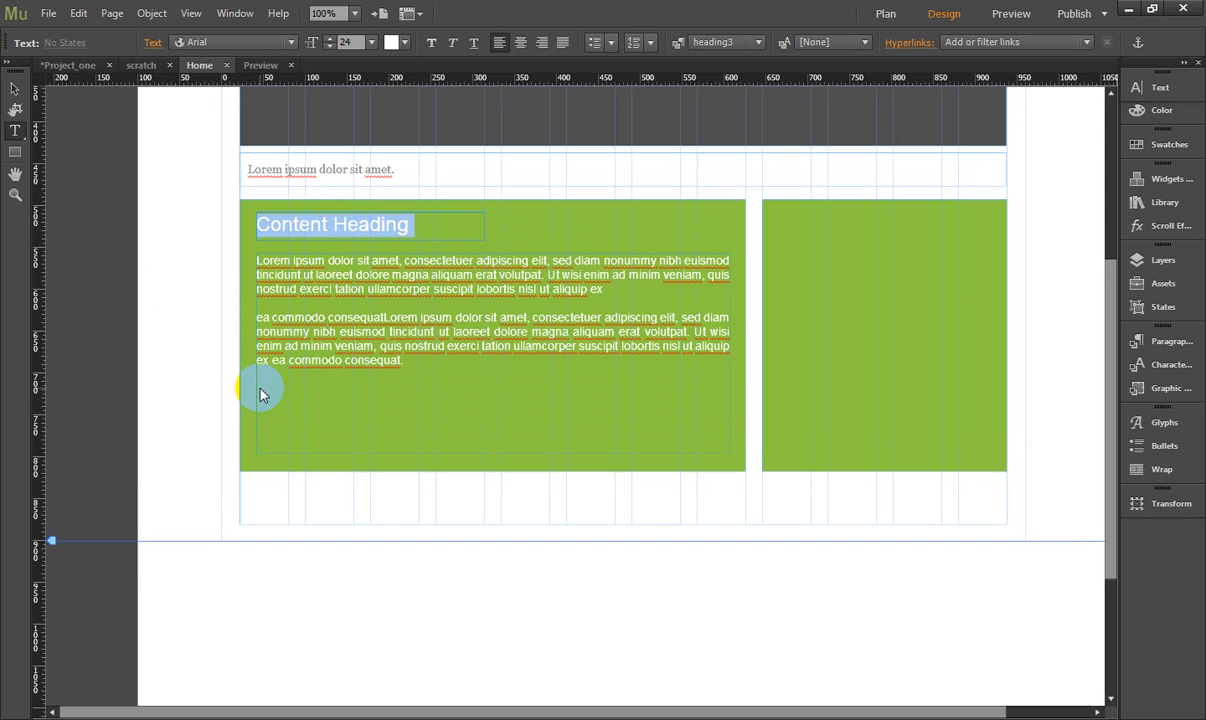
{"action": "left_click", "coordinate": [14, 88]}
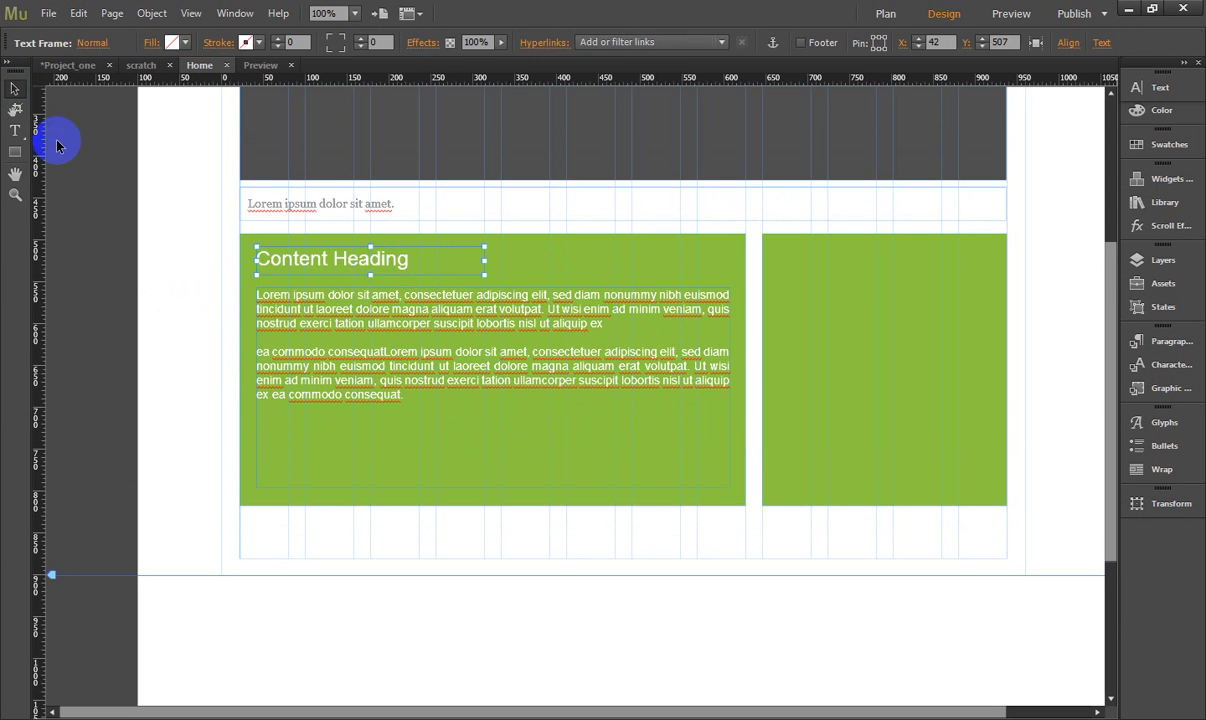
{"action": "left_click", "coordinate": [207, 294]}
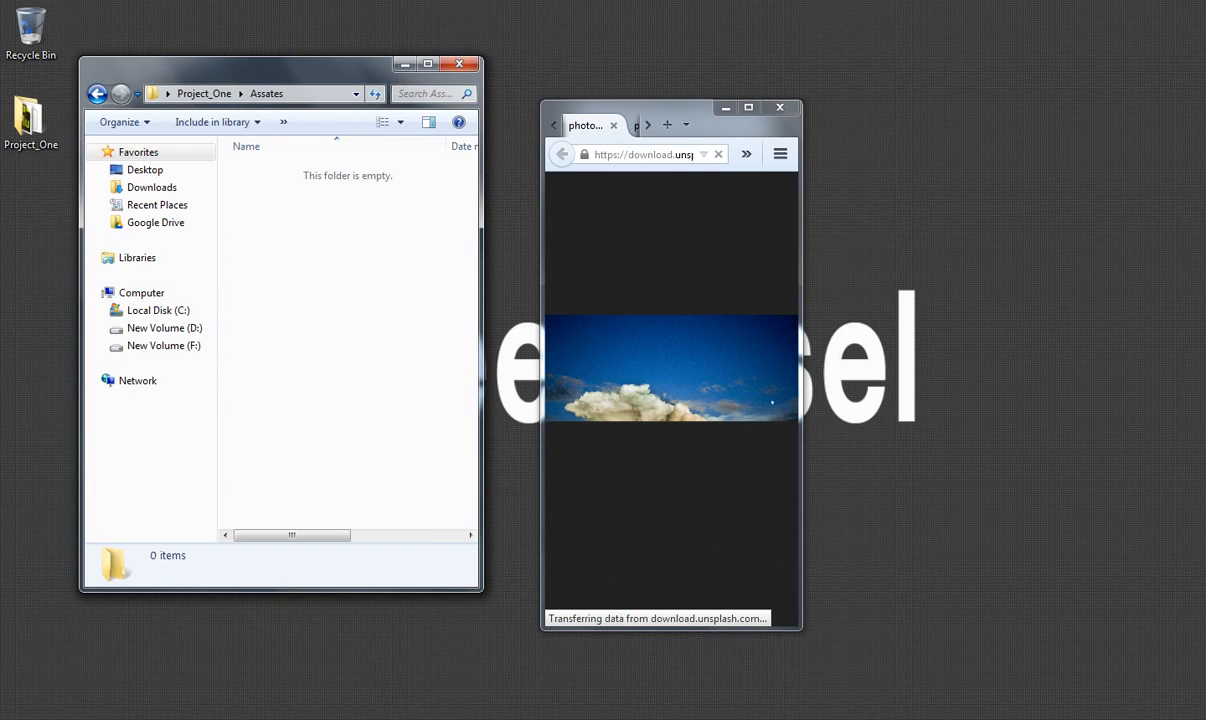
- In the browser, find the Unsplash photo of the child at a rainy window and save it into the Assates folder
{"action": "left_click", "coordinate": [746, 108]}
{"action": "left_click", "coordinate": [463, 10]}
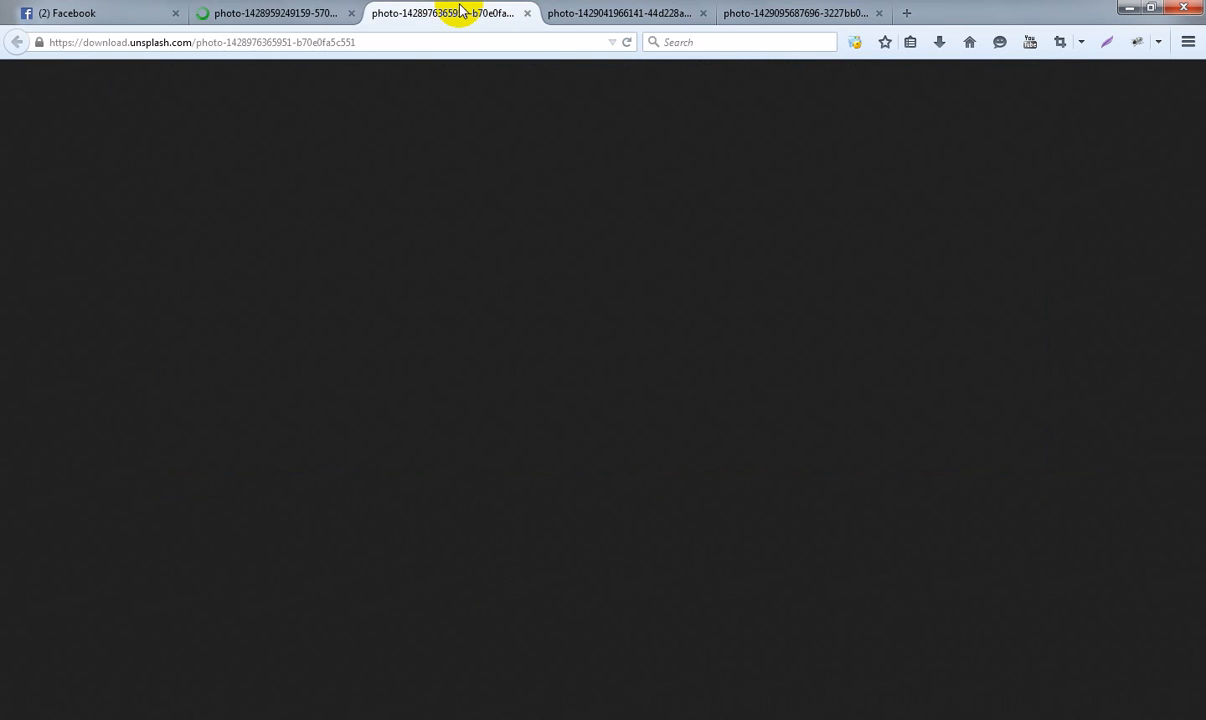
{"action": "left_click", "coordinate": [600, 10]}
{"action": "left_click", "coordinate": [783, 10]}
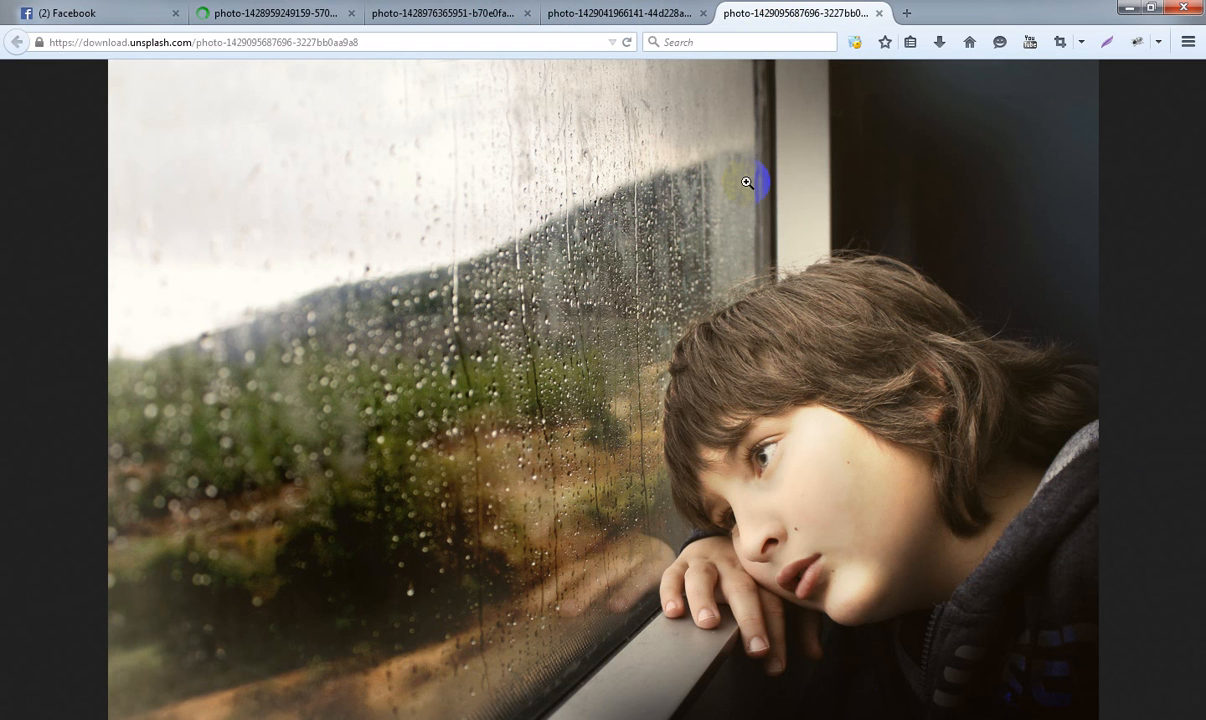
{"action": "double_click", "coordinate": [1086, 12]}
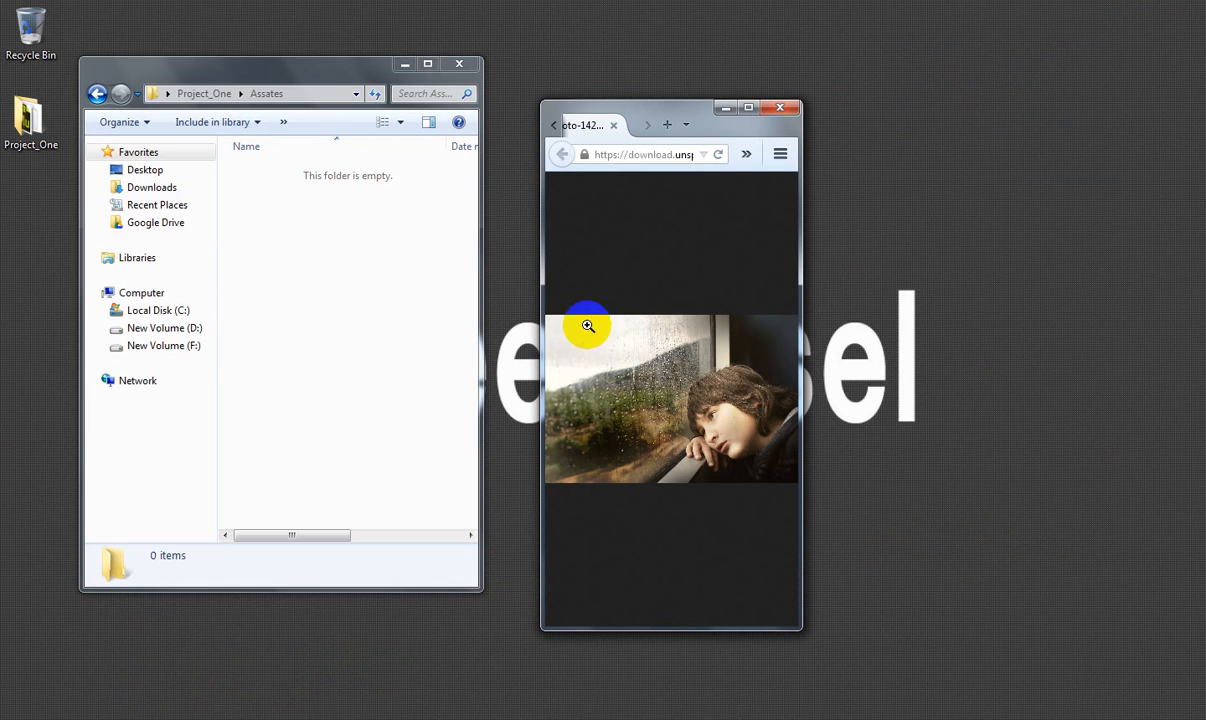
{"action": "left_click_drag", "start_coordinate": [652, 403], "coordinate": [336, 280]}
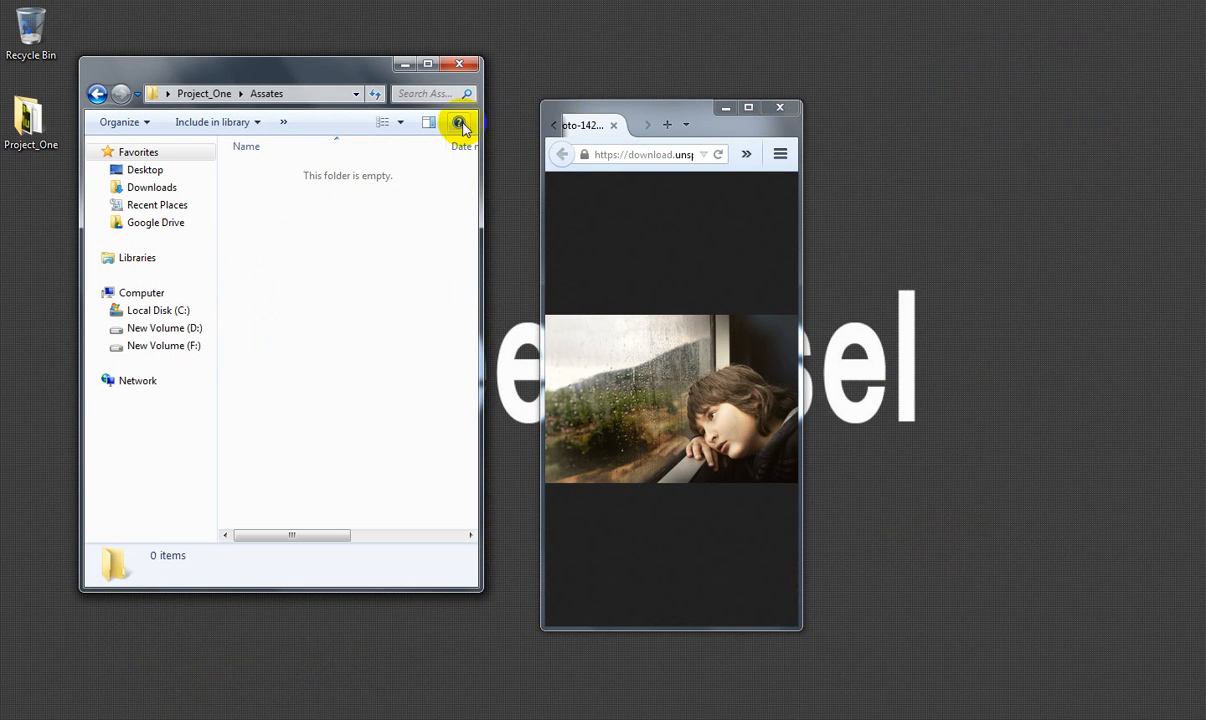
{"action": "left_click", "coordinate": [748, 107]}
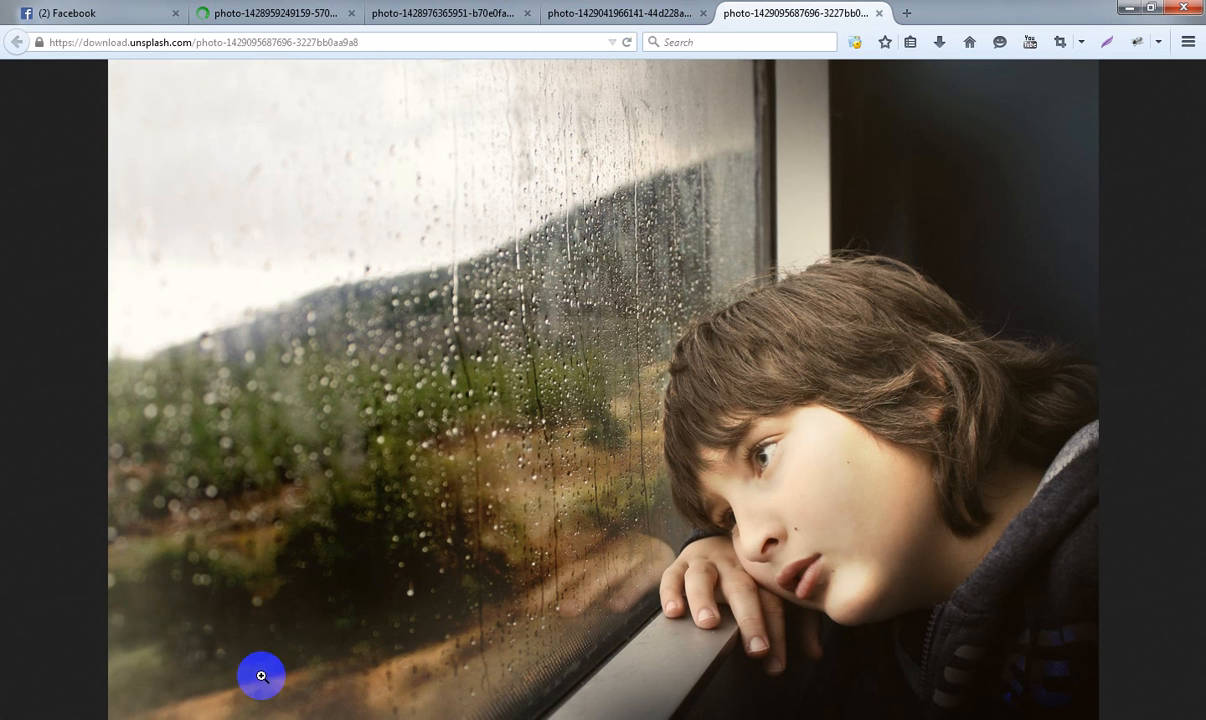
{"action": "left_click", "coordinate": [345, 718]}
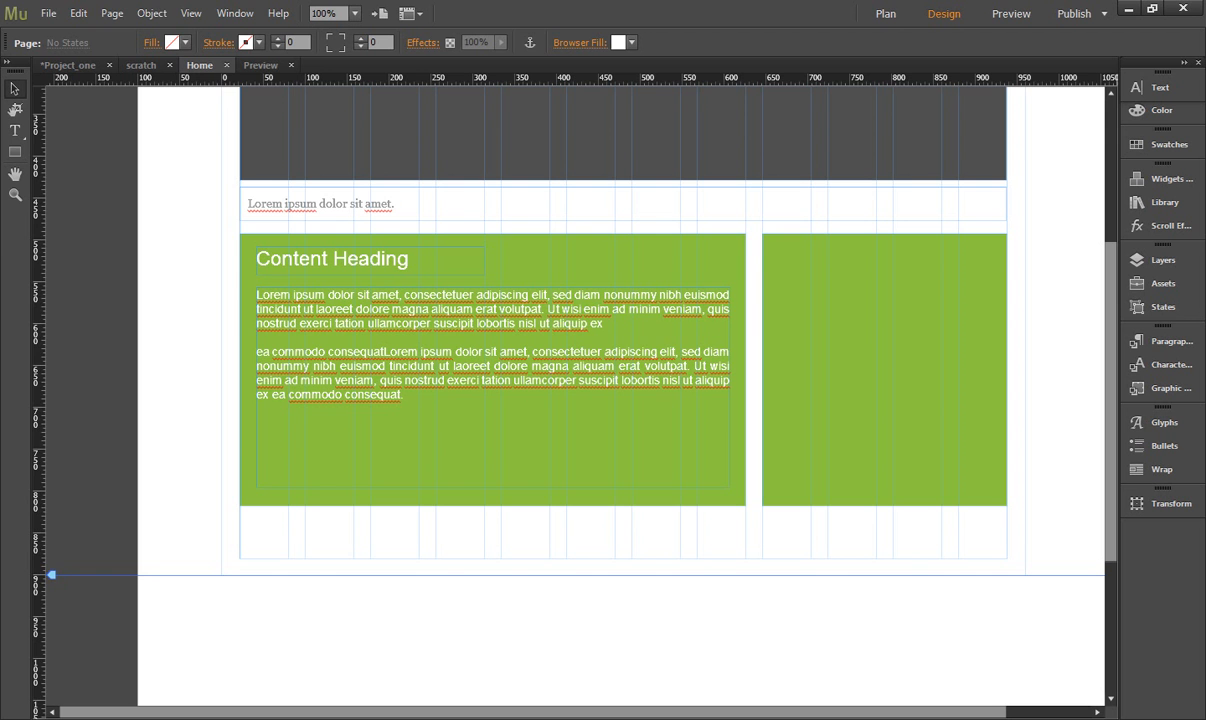
{"action": "left_click", "coordinate": [162, 277]}
{"action": "left_click", "coordinate": [248, 262]}
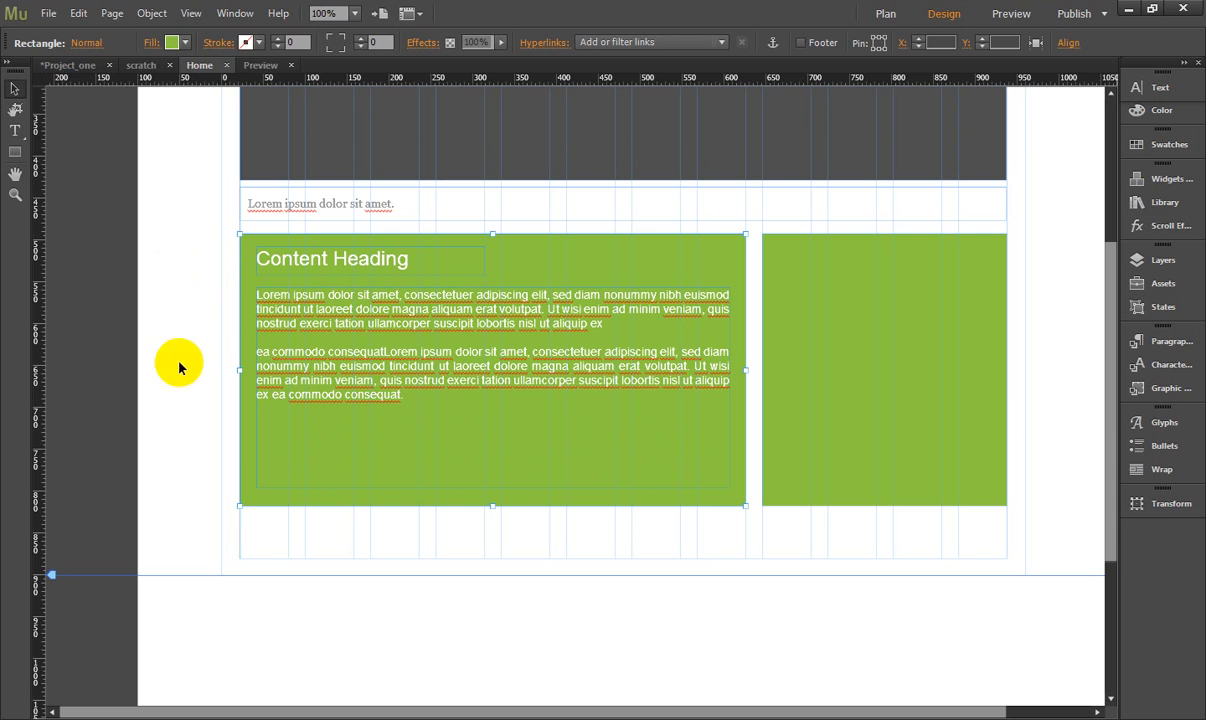
{"action": "left_click", "coordinate": [47, 15]}
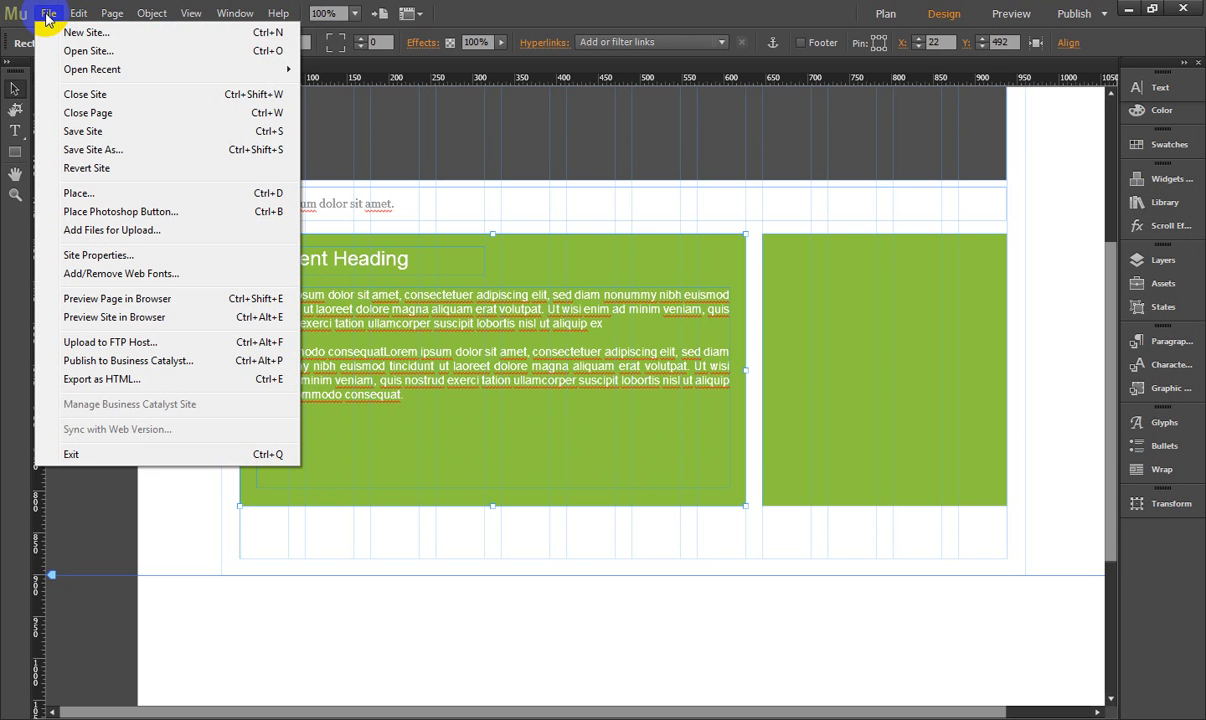
{"action": "left_click", "coordinate": [78, 194]}
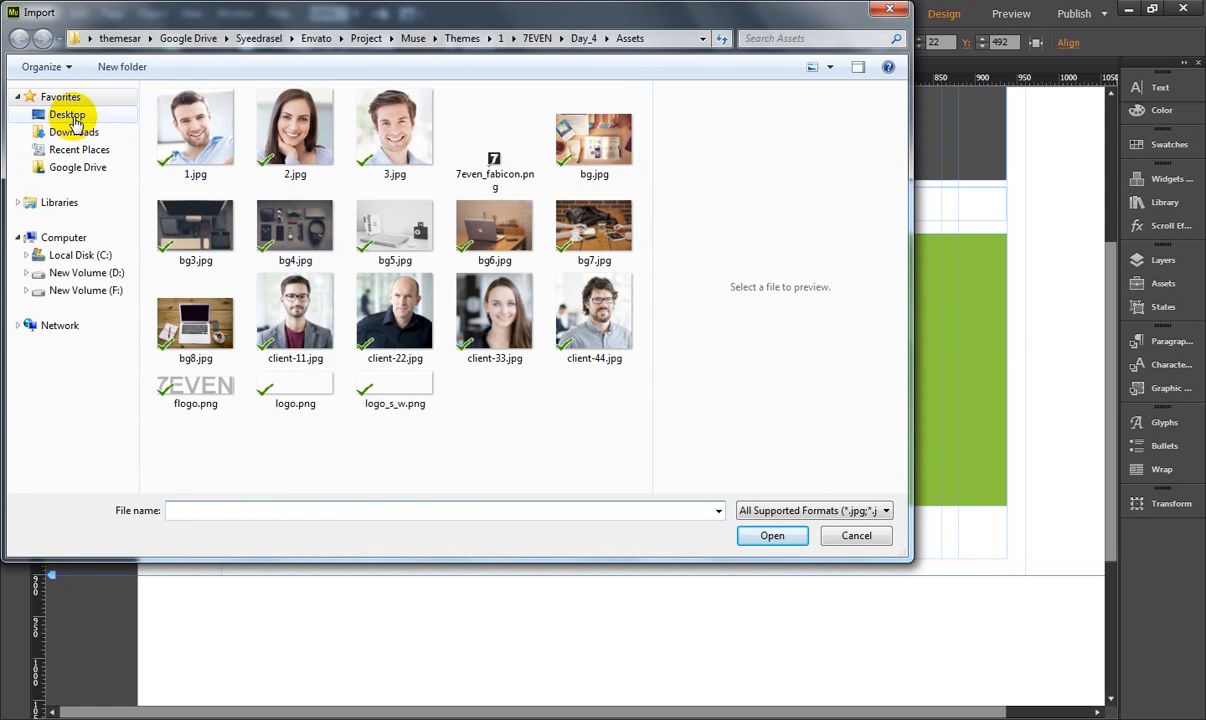
{"action": "left_click", "coordinate": [67, 118]}
{"action": "double_click", "coordinate": [226, 198]}
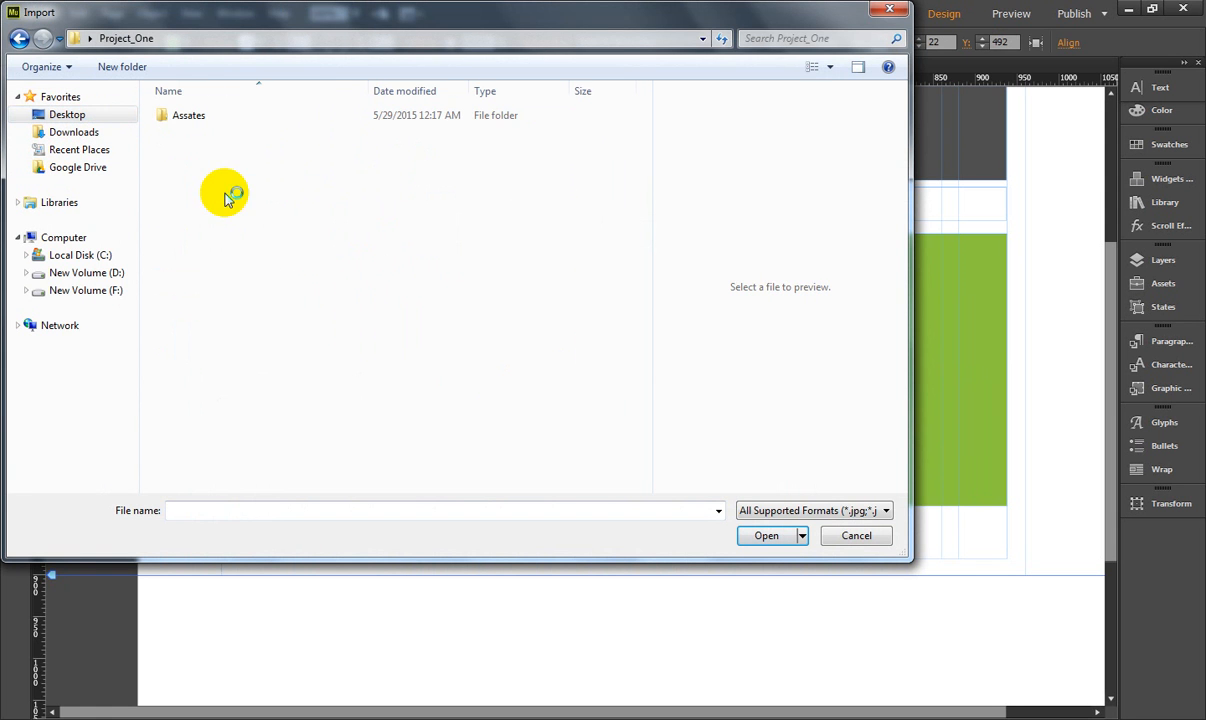
{"action": "double_click", "coordinate": [192, 117]}
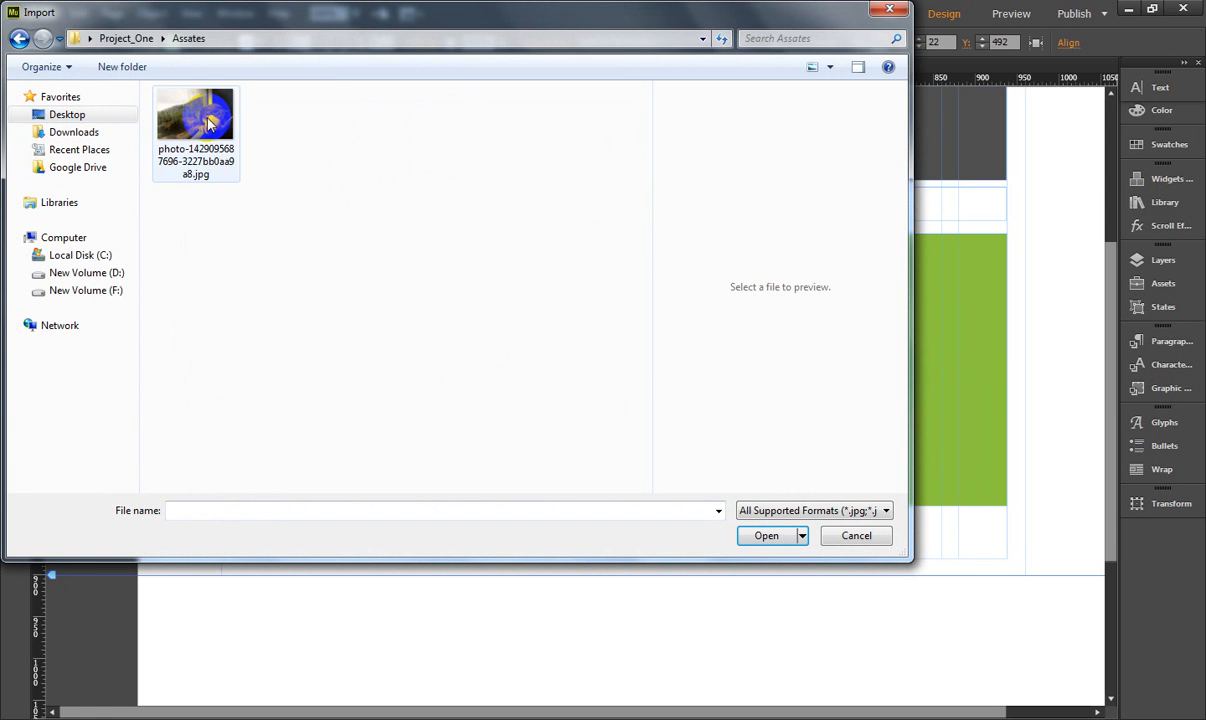
{"action": "left_click", "coordinate": [209, 122]}
{"action": "left_click", "coordinate": [770, 535]}
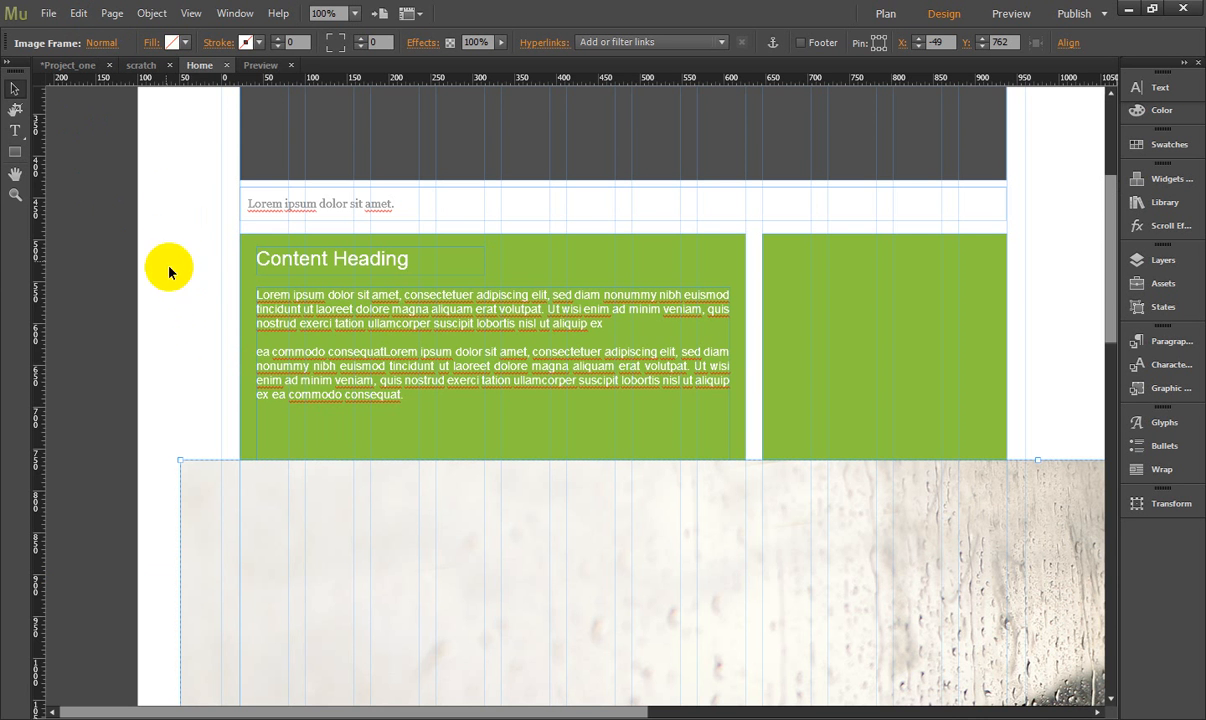
- Scale the placed photo down to about 210 × 140 px and position it below the green content block
{"action": "scroll", "coordinate": [215, 420], "scroll_direction": "down", "scroll_amount": 3}
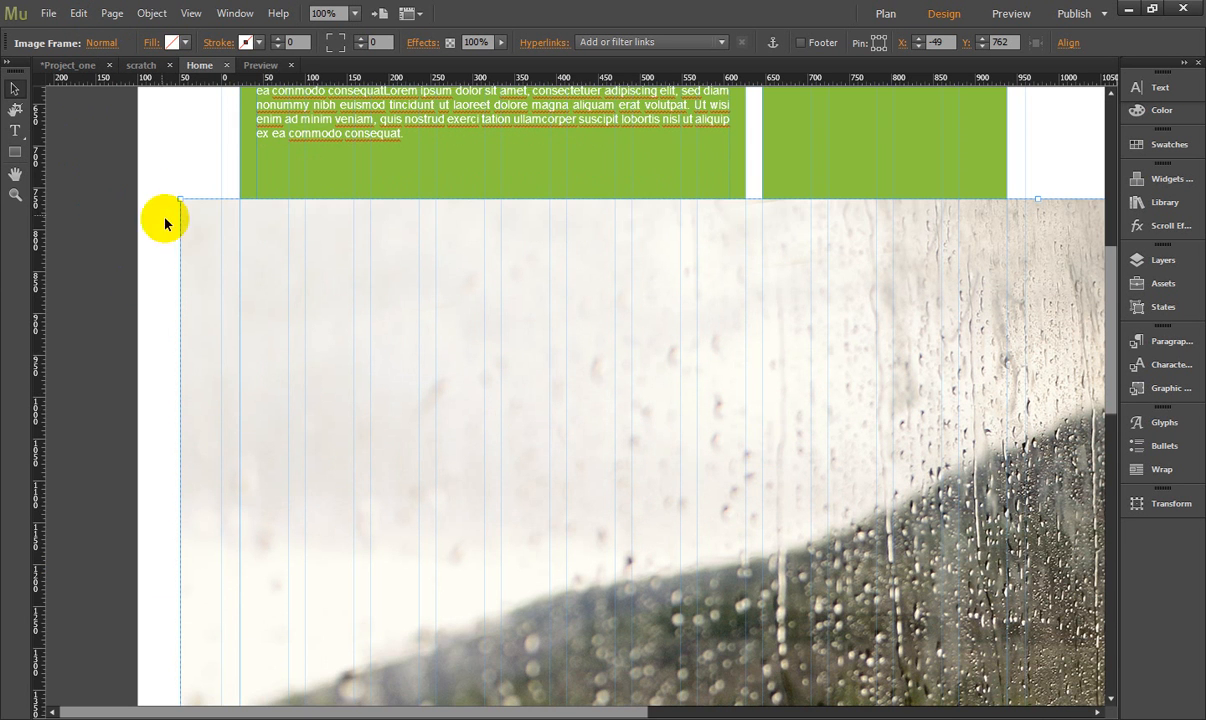
{"action": "left_click_drag", "start_coordinate": [180, 198], "coordinate": [358, 315]}
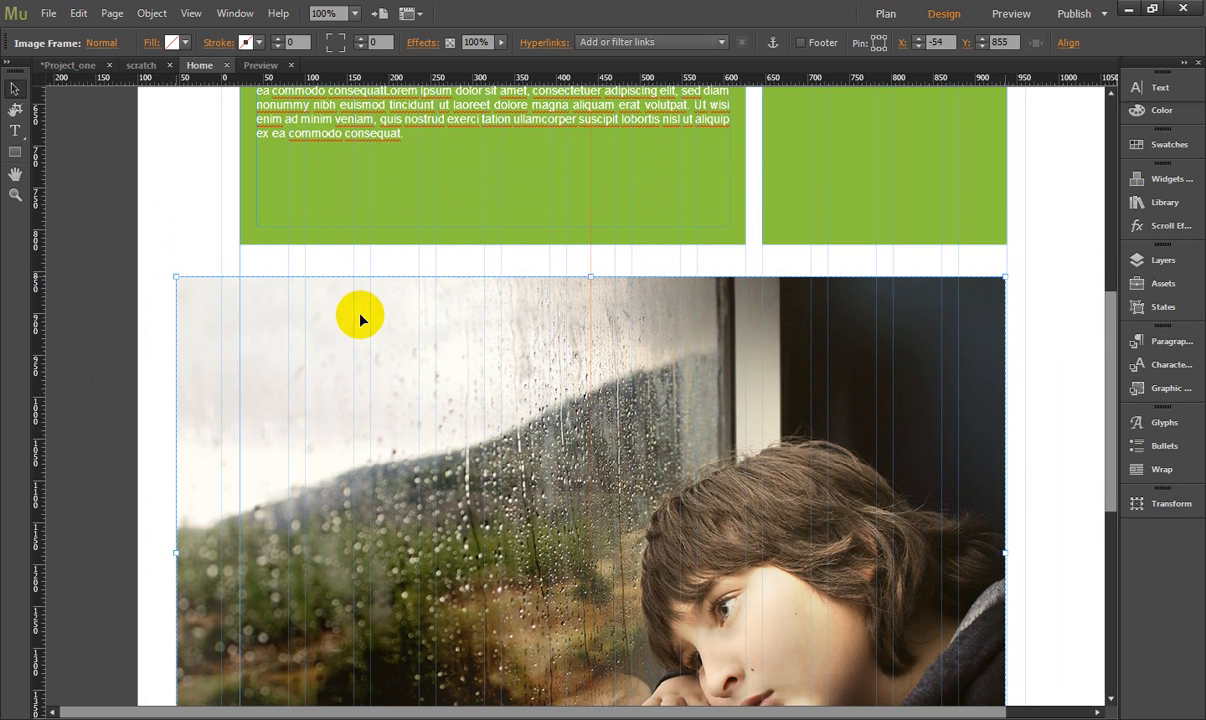
{"action": "left_click_drag", "start_coordinate": [176, 279], "coordinate": [633, 530]}
{"action": "left_click_drag", "start_coordinate": [674, 611], "coordinate": [272, 339]}
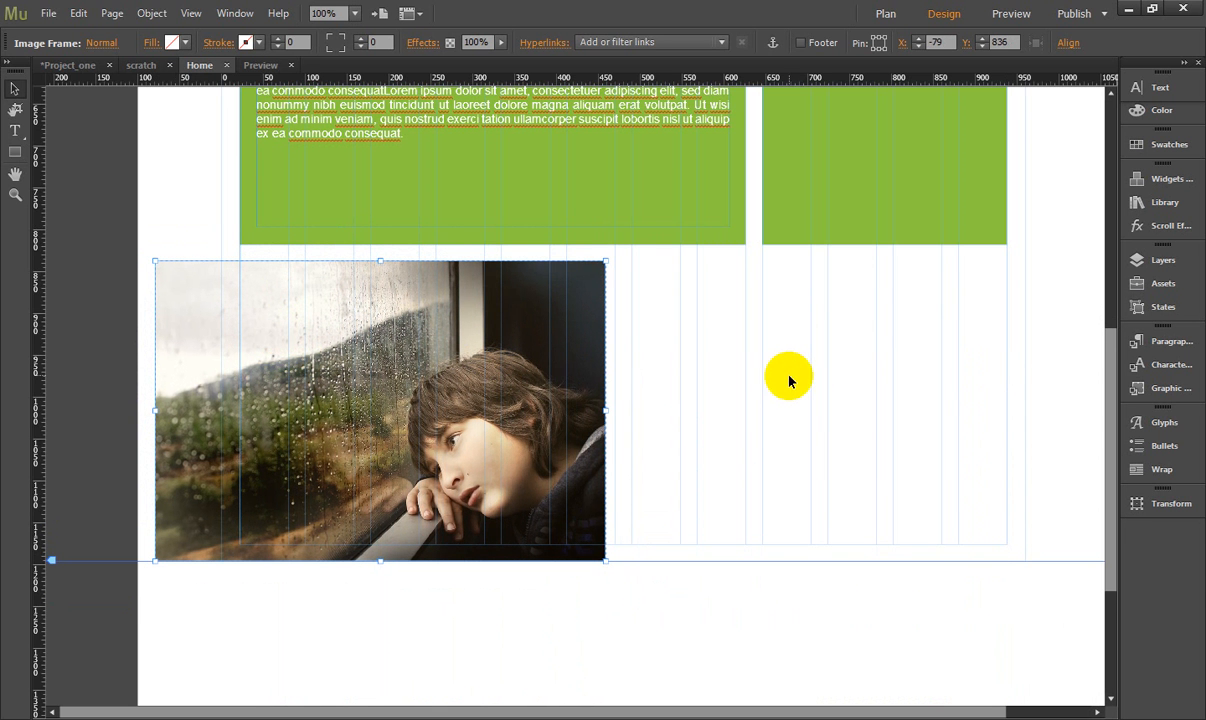
{"action": "left_click", "coordinate": [756, 382]}
{"action": "left_click", "coordinate": [544, 401]}
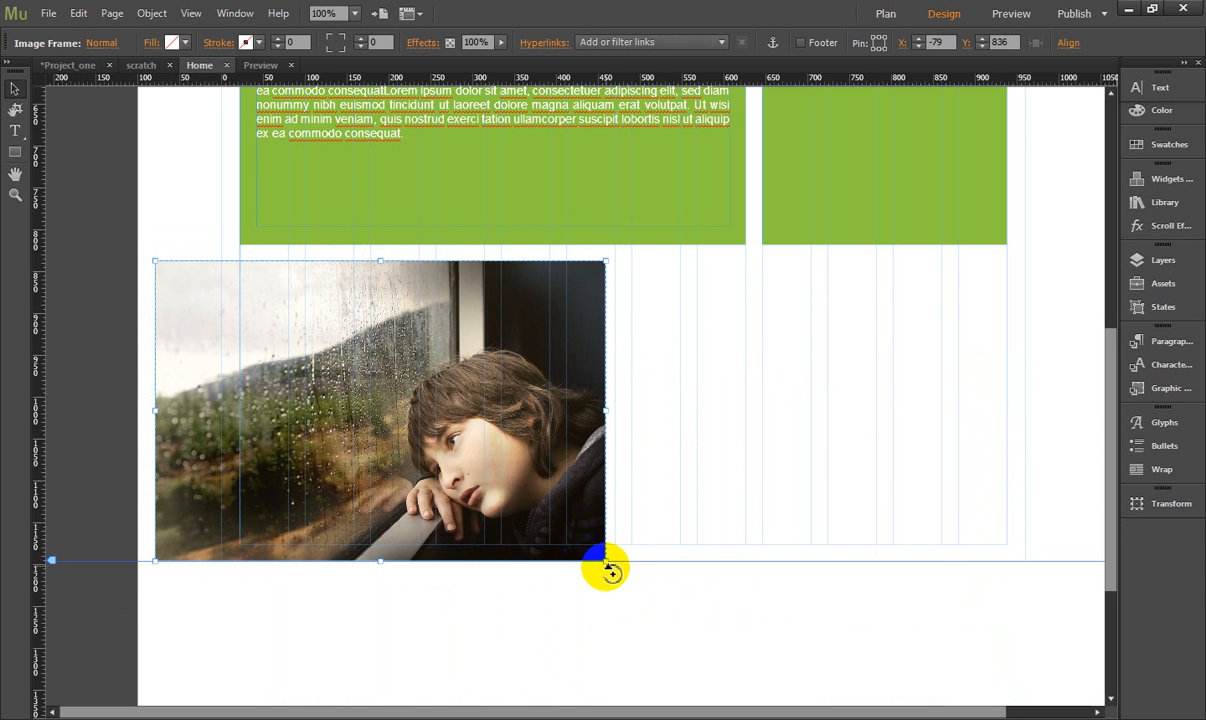
{"action": "left_click_drag", "start_coordinate": [606, 560], "coordinate": [304, 380]}
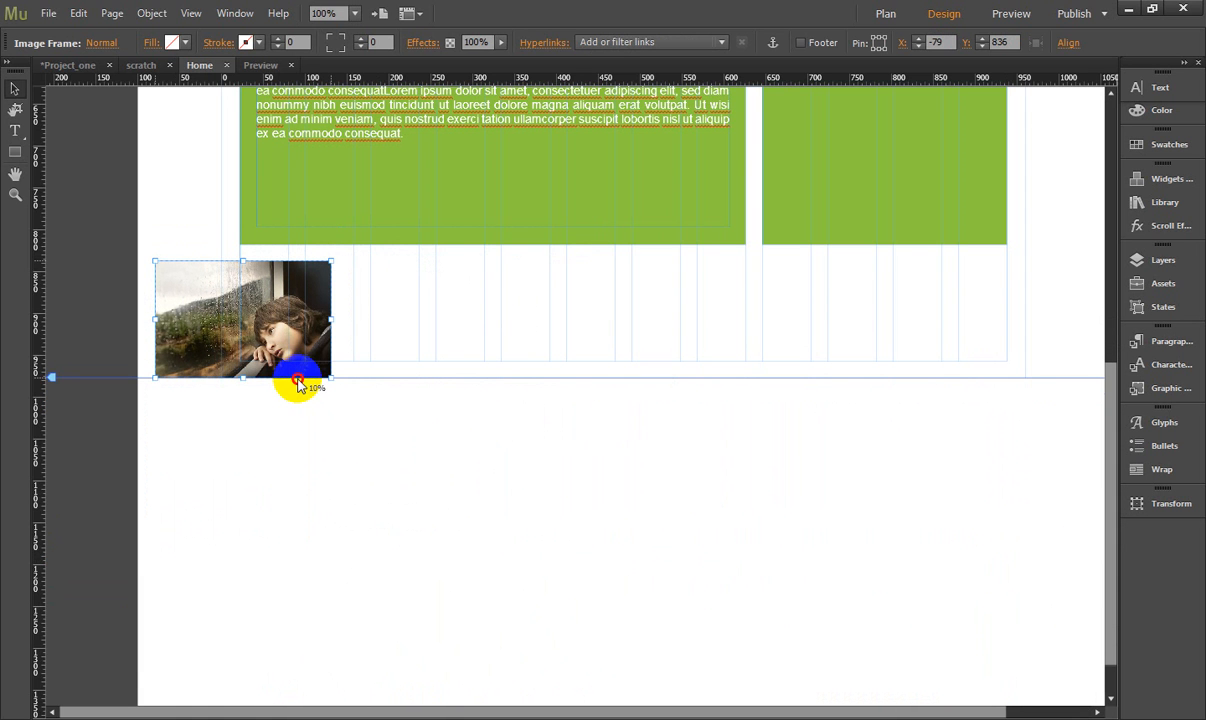
{"action": "left_click", "coordinate": [366, 294]}
- Try to paste a copy of the photo into the selected paragraph frame, and undo the paste
{"action": "left_click", "coordinate": [264, 328]}
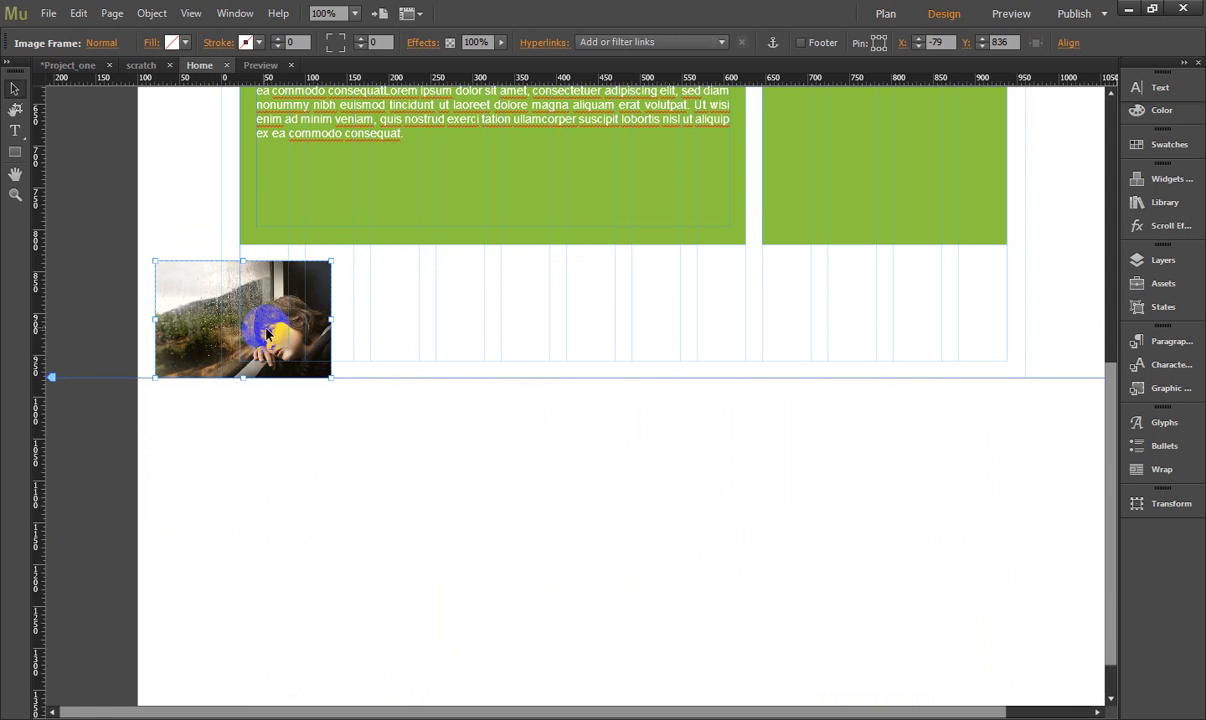
{"action": "scroll", "coordinate": [266, 333], "scroll_direction": "up", "scroll_amount": 3}
{"action": "left_click", "coordinate": [288, 320]}
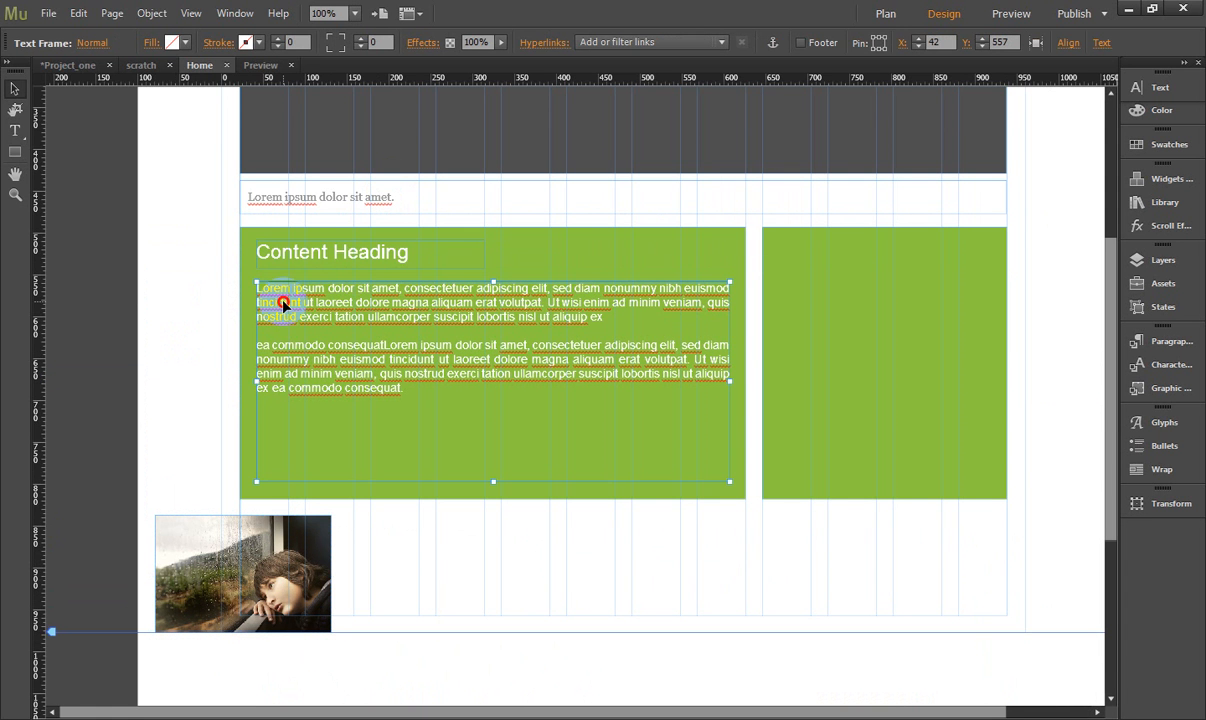
{"action": "key", "text": "ctrl+v"}
{"action": "left_click", "coordinate": [517, 386]}
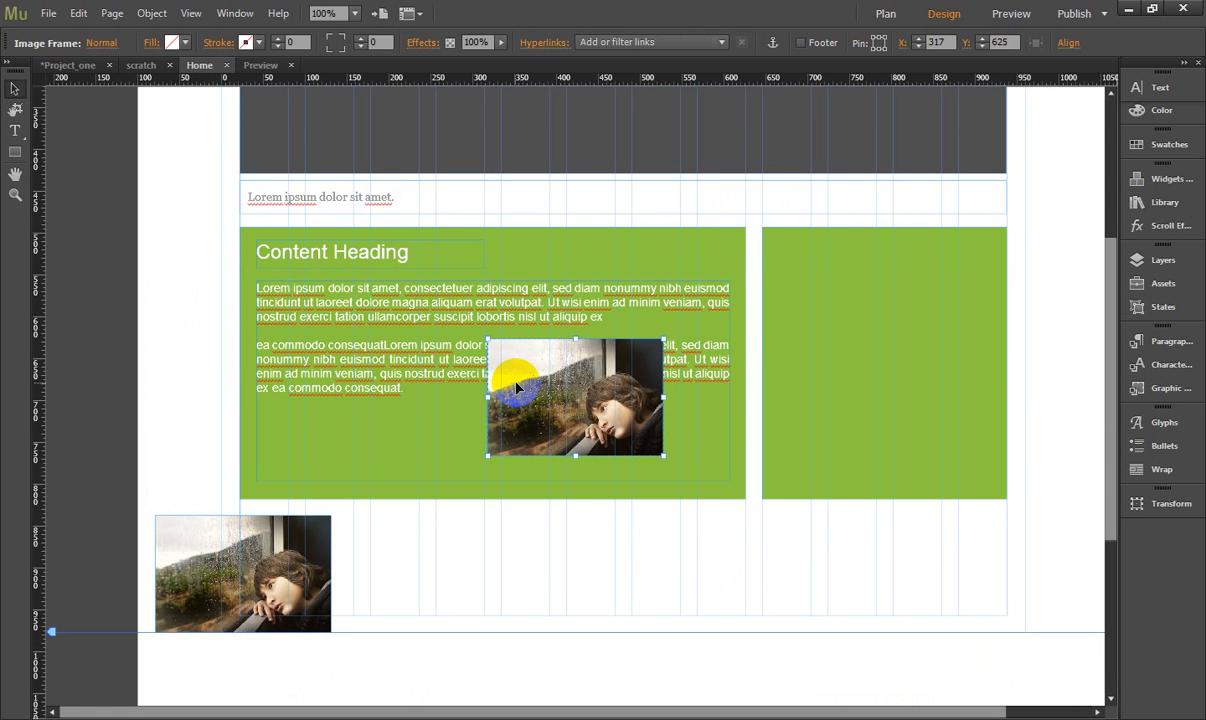
{"action": "key", "text": "ctrl+z"}
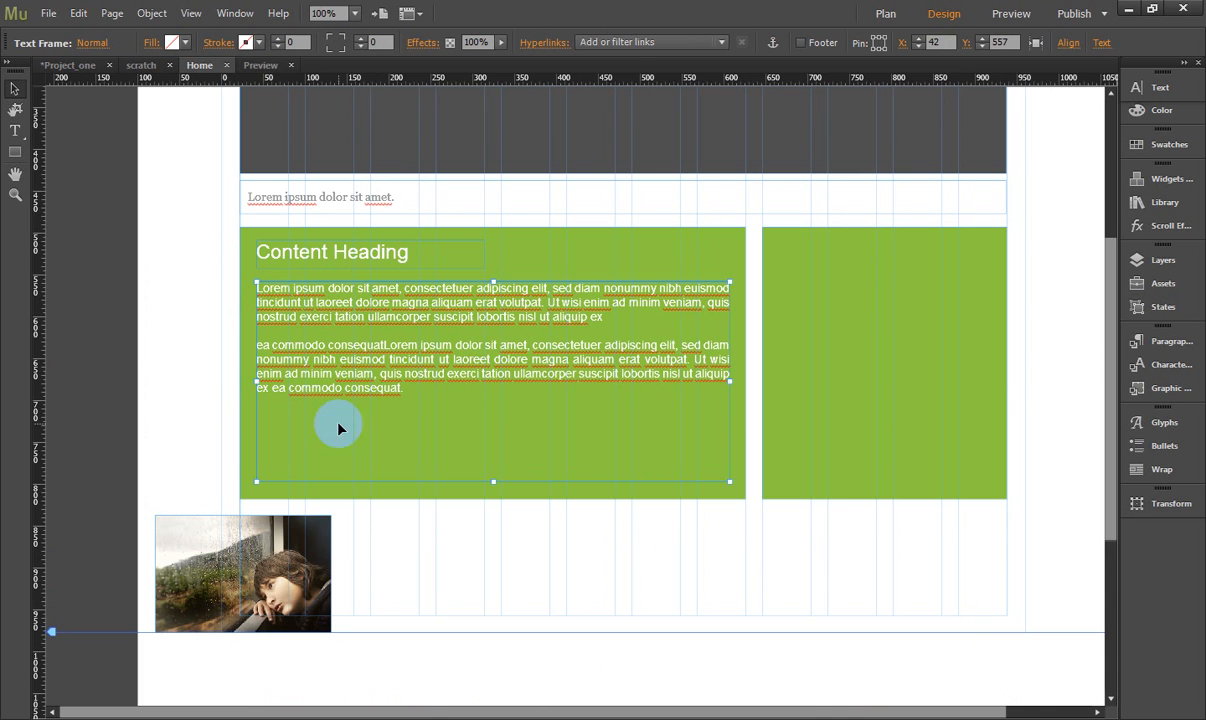
- Cut the photo from below the content block and paste it inline at the start of the first lorem ipsum paragraph
{"action": "right_click", "coordinate": [312, 540]}
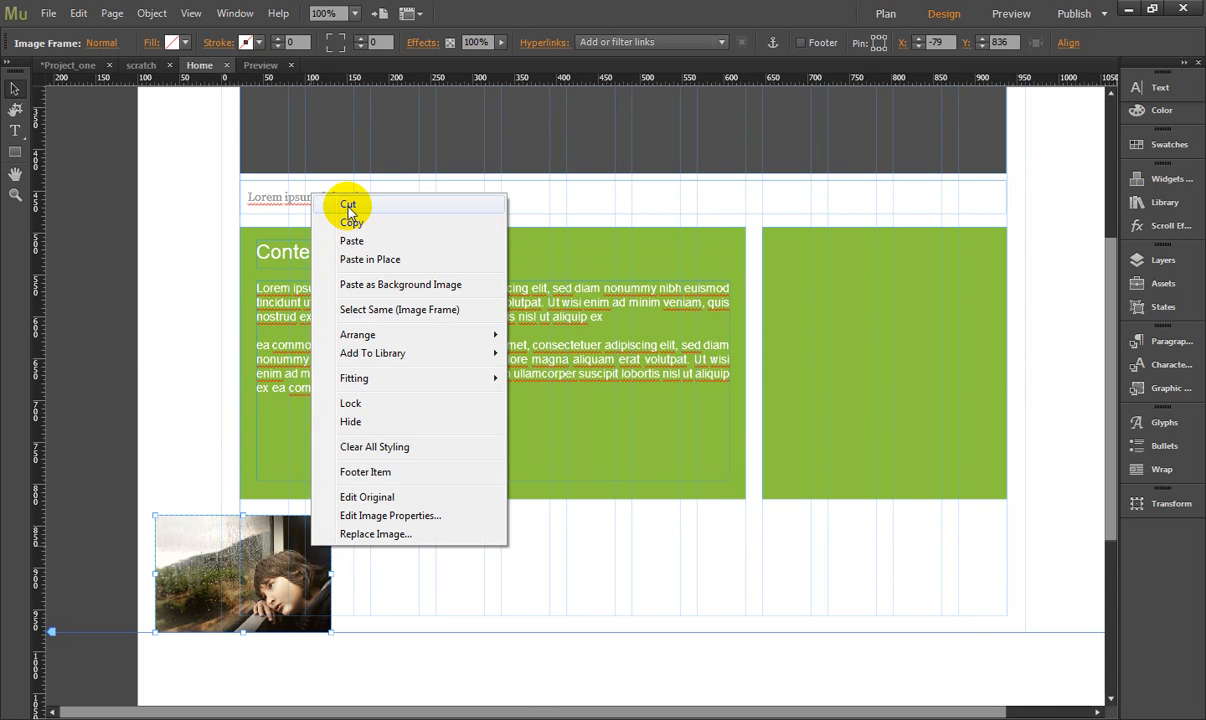
{"action": "left_click", "coordinate": [348, 204]}
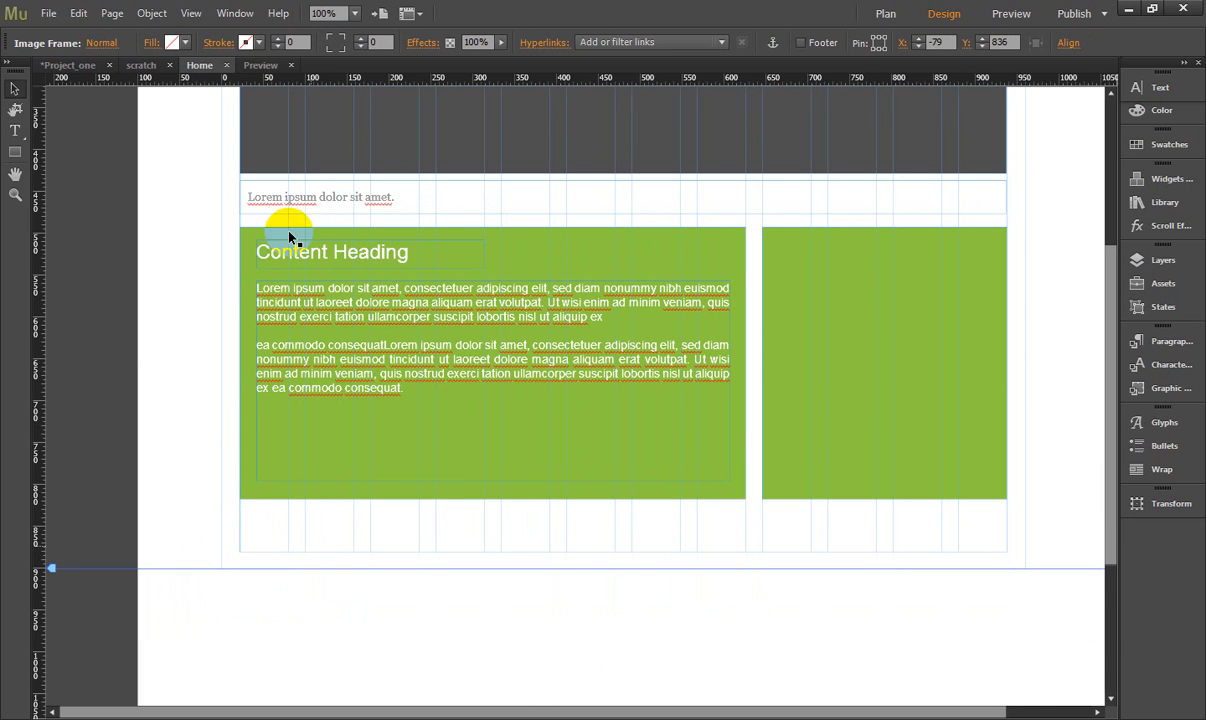
{"action": "left_click", "coordinate": [258, 289]}
{"action": "left_click", "coordinate": [293, 321]}
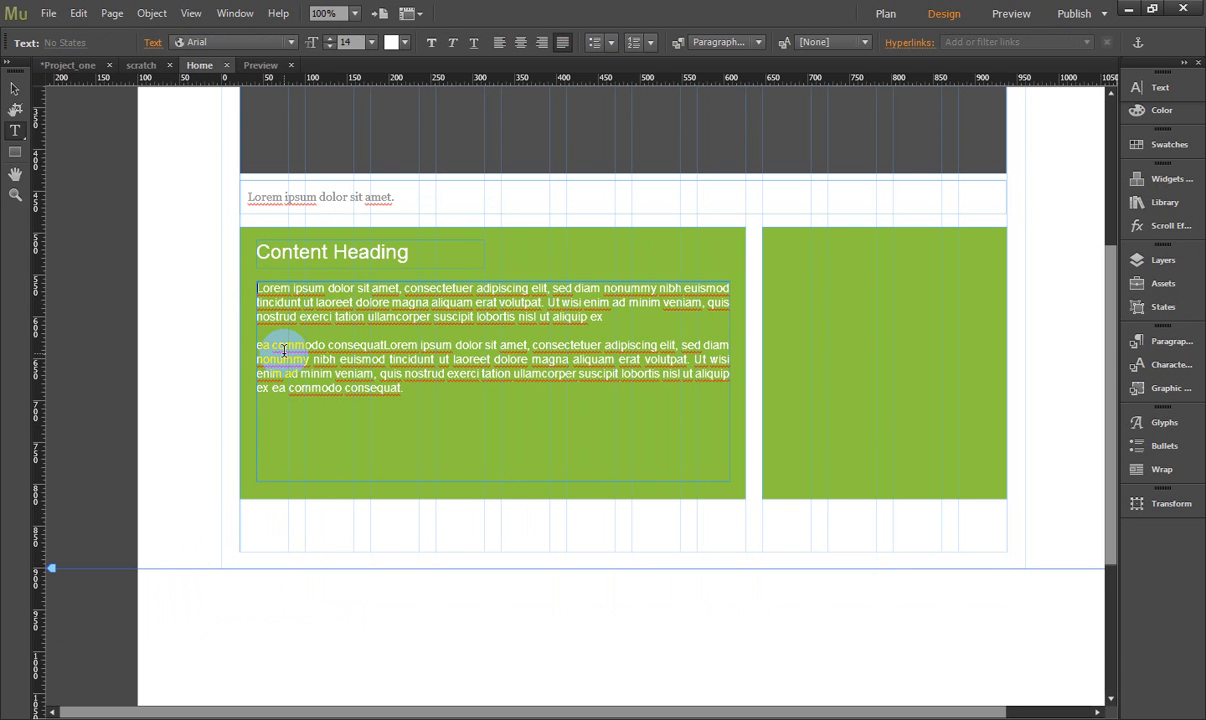
{"action": "key", "text": "ctrl+v"}
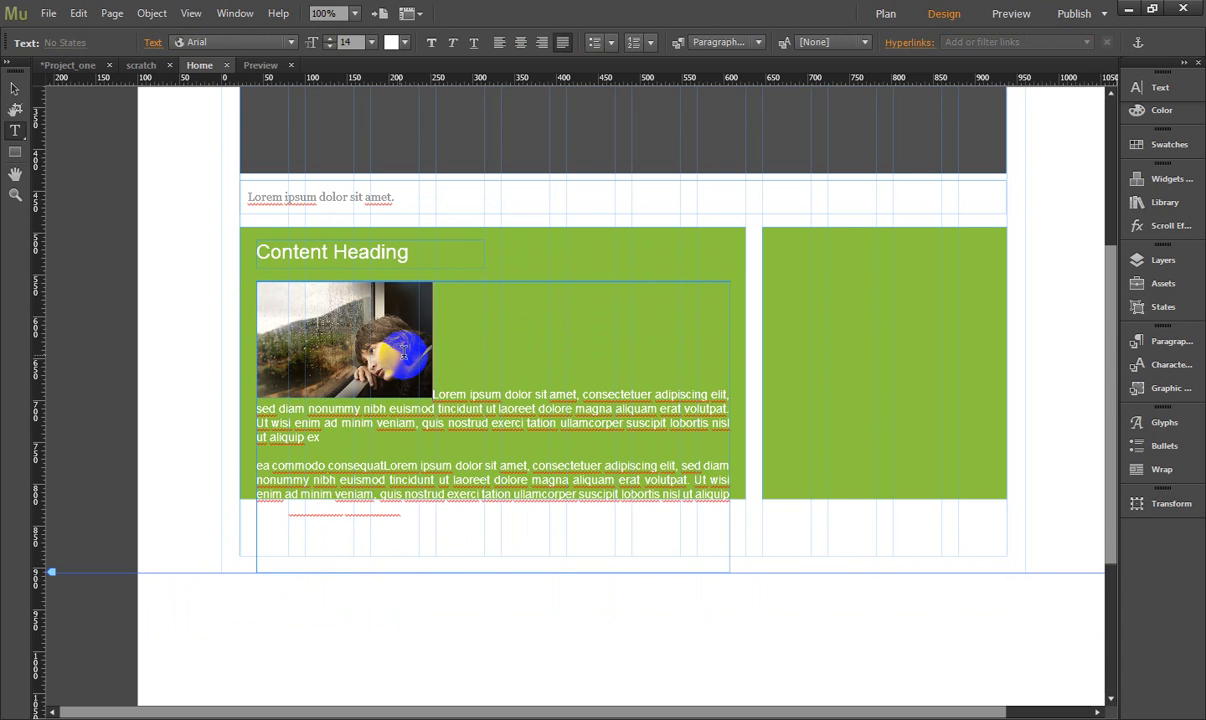
- Select the inline photo and wrap the paragraph text around it with the photo positioned on the left
{"action": "left_click", "coordinate": [15, 88]}
{"action": "left_click", "coordinate": [345, 345]}
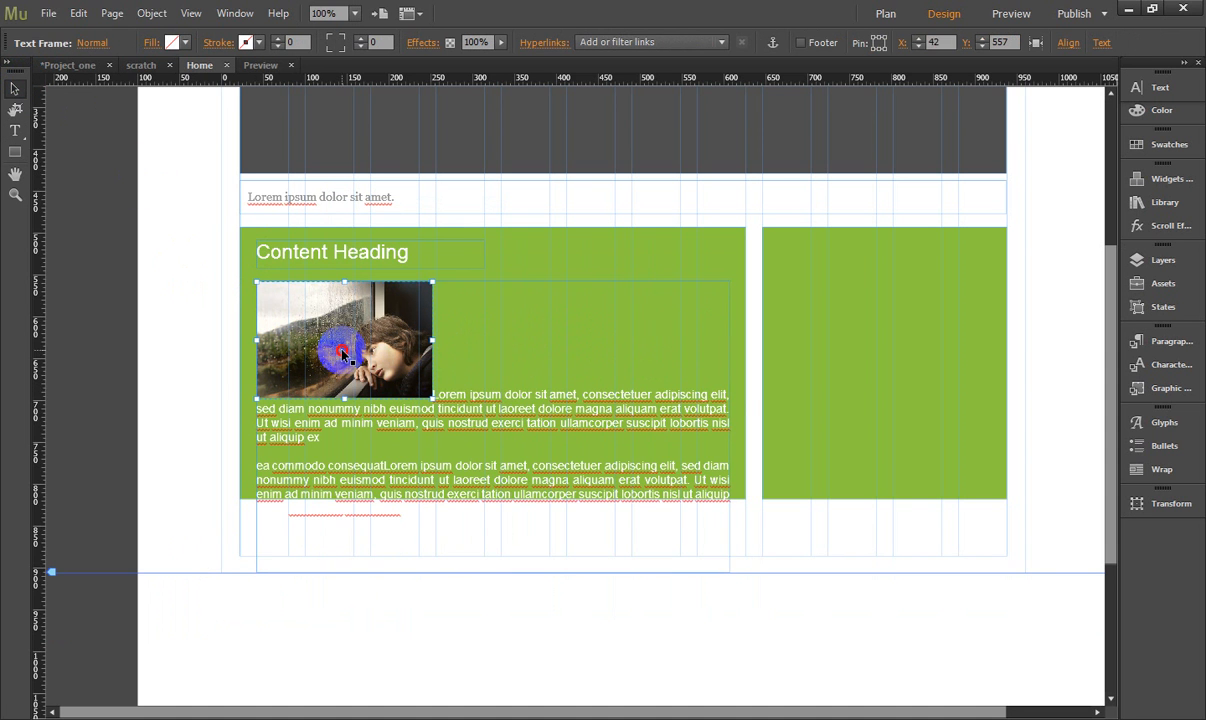
{"action": "left_click", "coordinate": [1170, 507]}
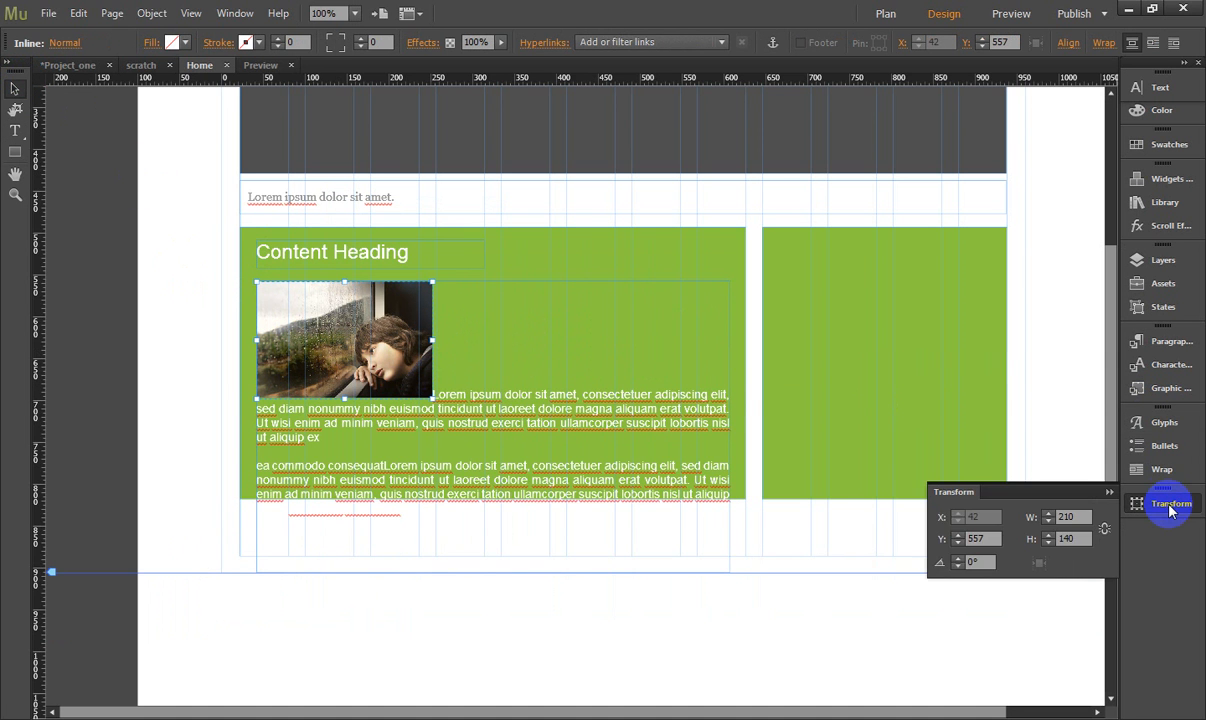
{"action": "left_click", "coordinate": [1160, 469]}
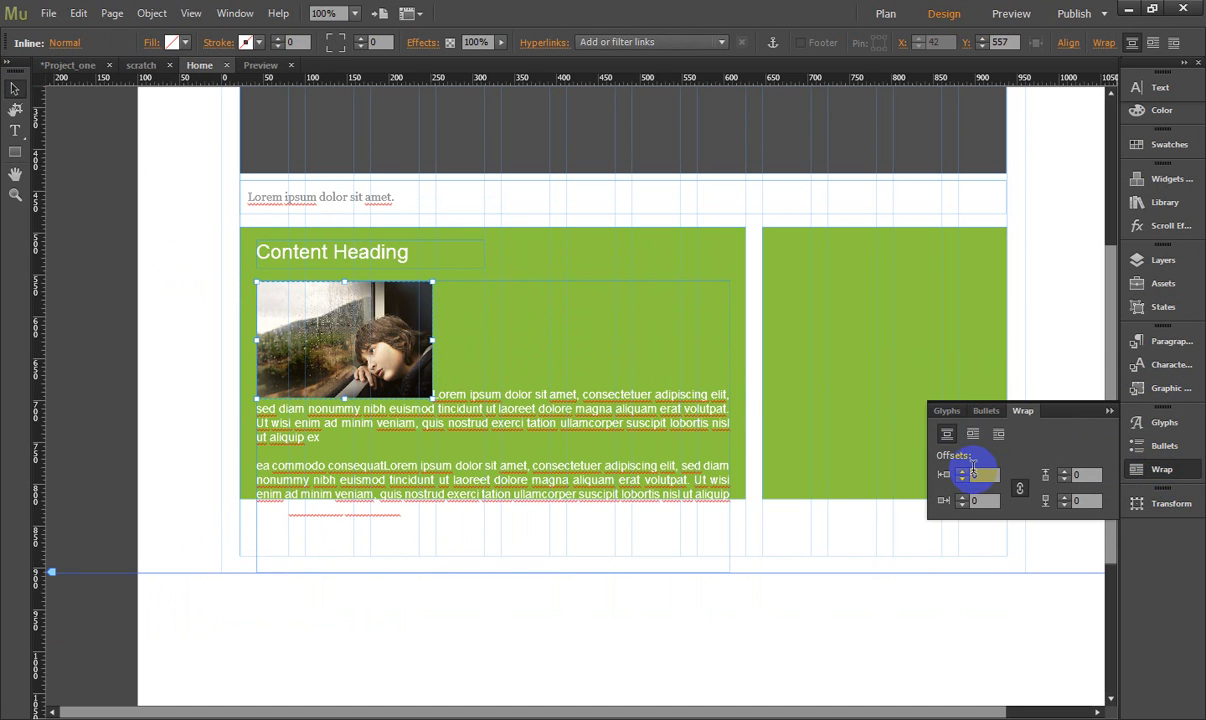
{"action": "left_click", "coordinate": [973, 434]}
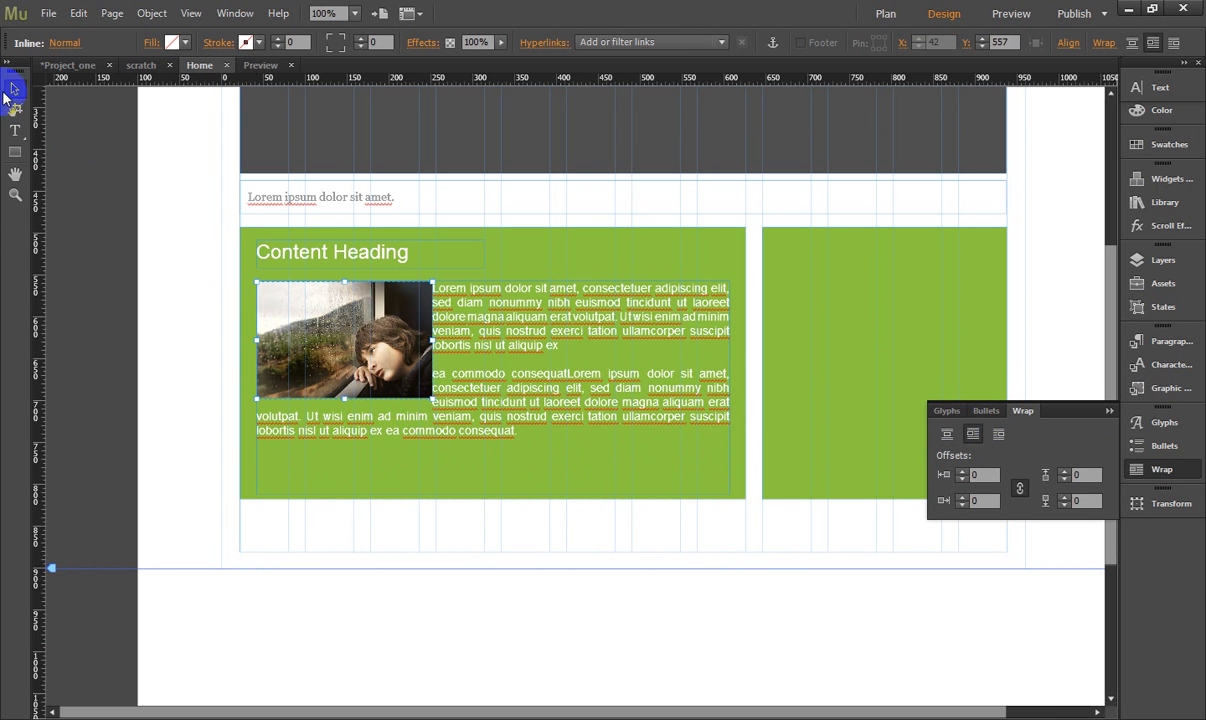
- Reselect the inline photo and set its linked wrap offsets to 10
{"action": "left_click", "coordinate": [157, 200]}
{"action": "left_click", "coordinate": [345, 357]}
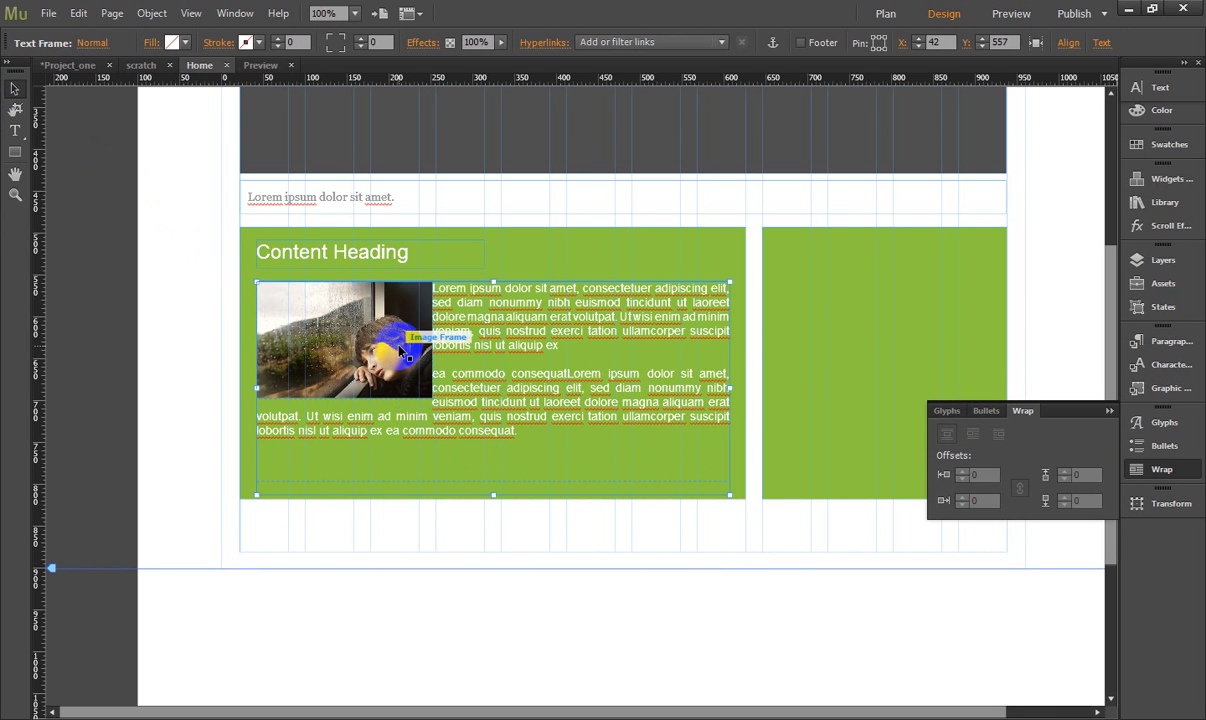
{"action": "left_click", "coordinate": [404, 343]}
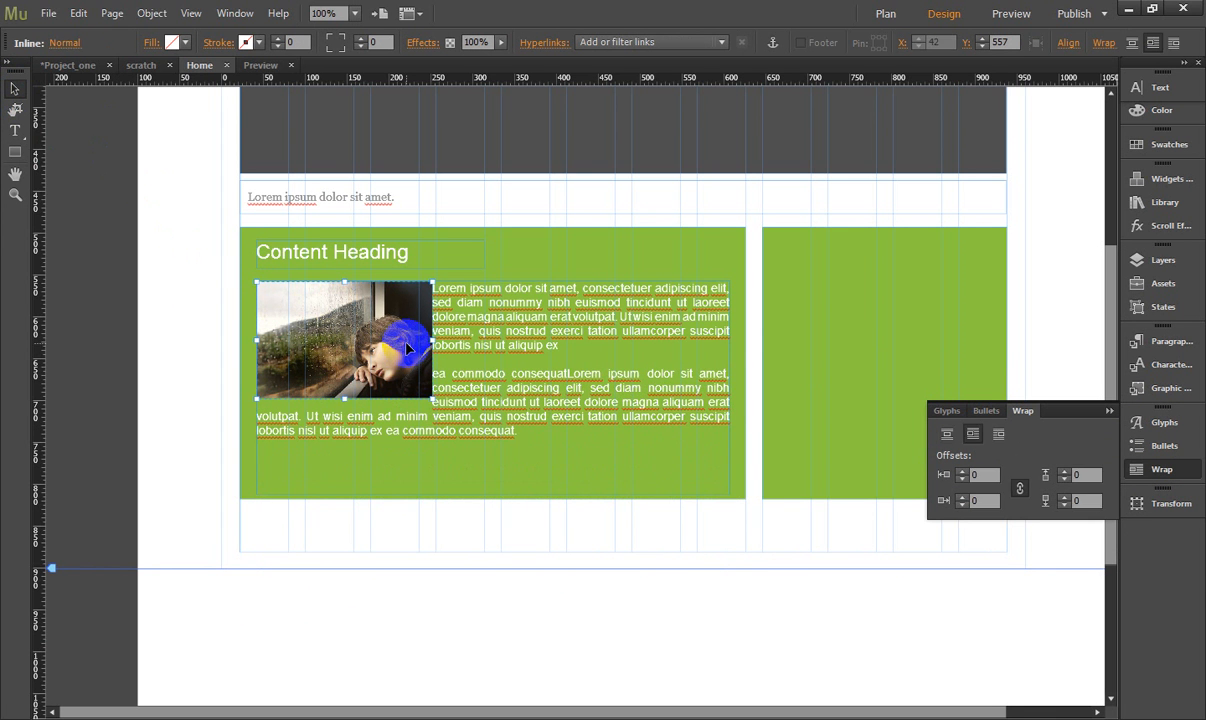
{"action": "left_click", "coordinate": [983, 500]}
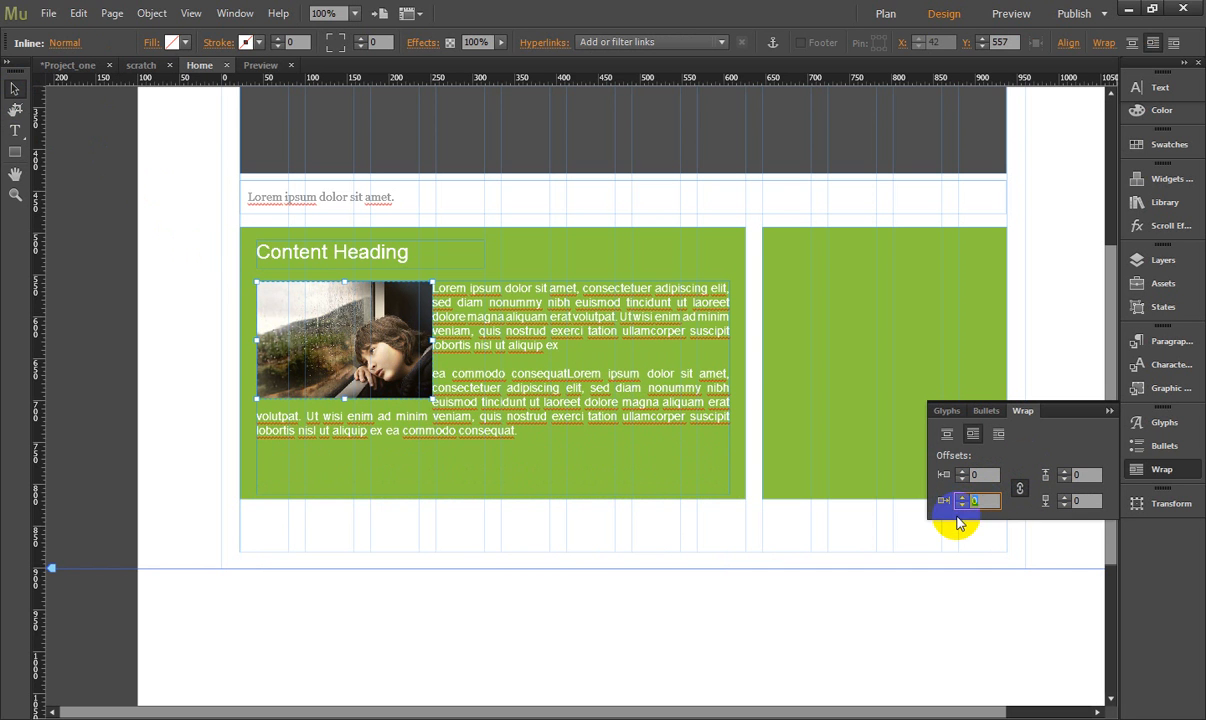
{"action": "type", "text": "10"}
{"action": "key", "text": "Return"}
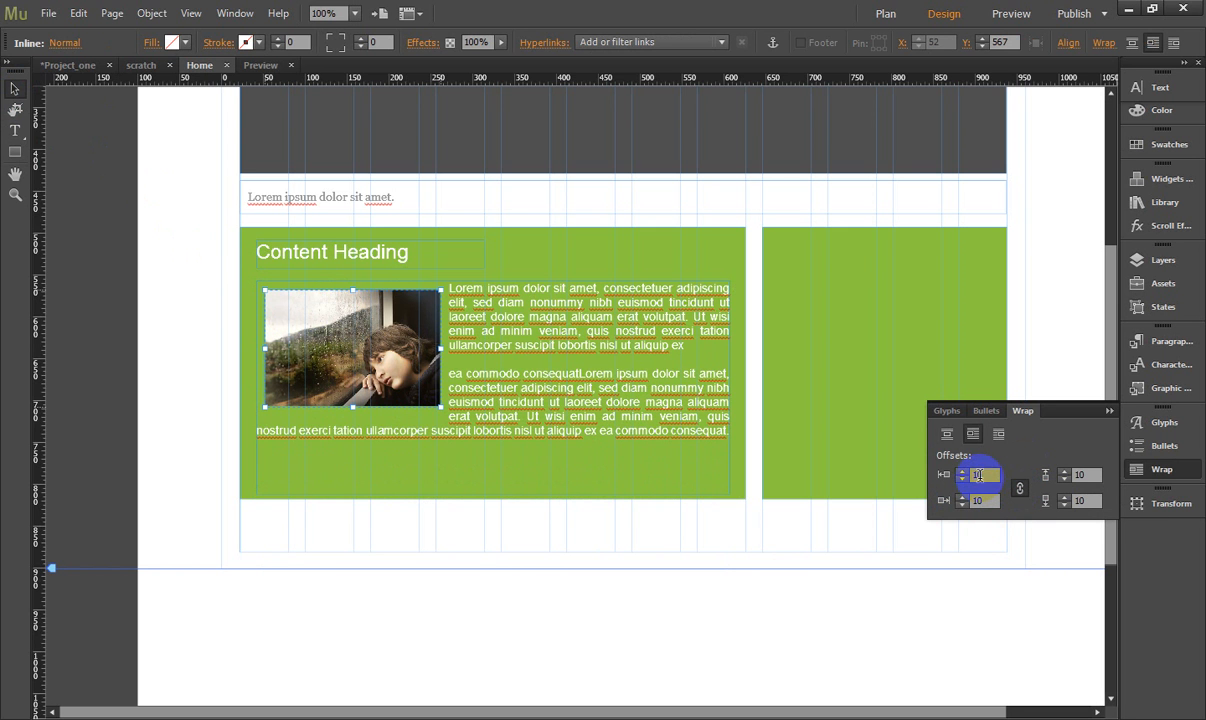
- Return all of the inline photo's linked wrap offsets to 0
{"action": "type", "text": "0"}
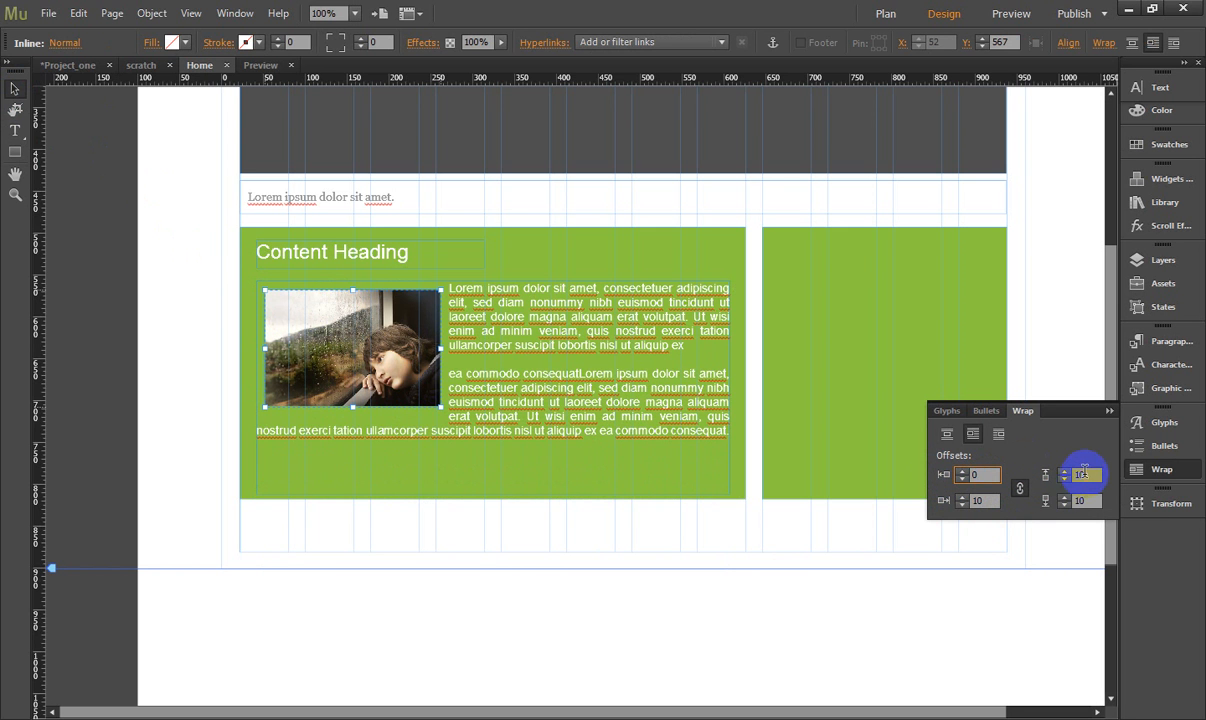
{"action": "left_click", "coordinate": [1088, 474]}
{"action": "left_click", "coordinate": [1089, 502]}
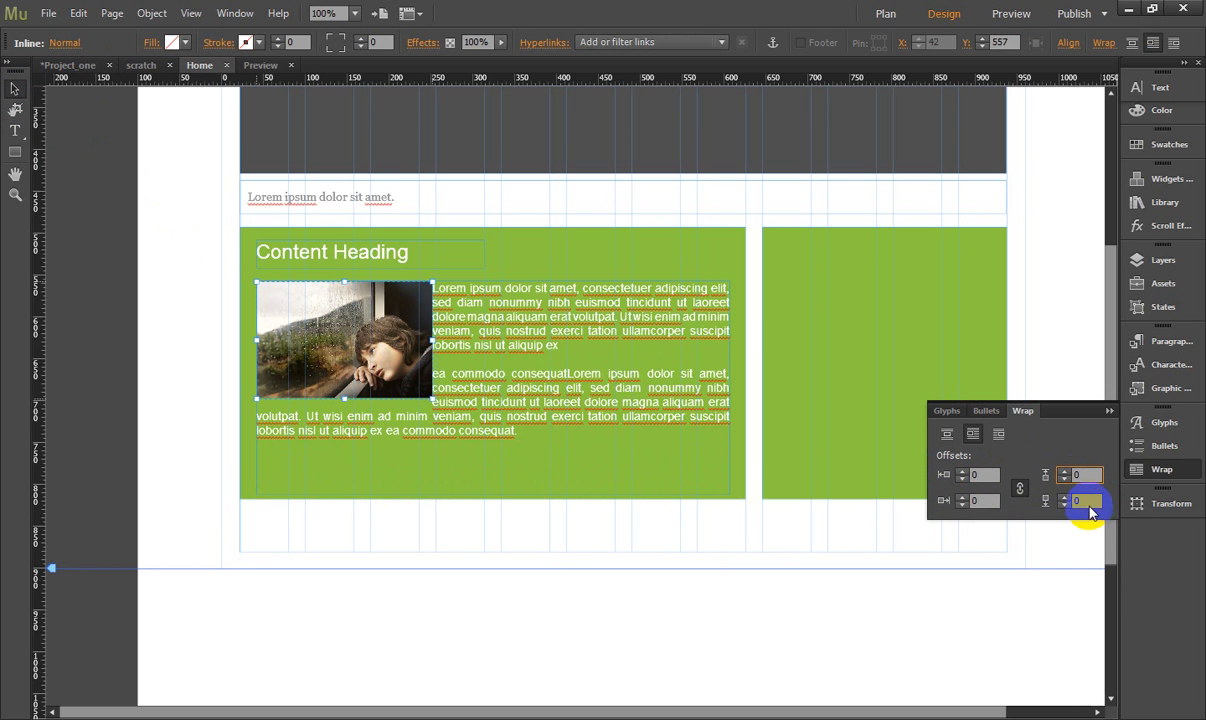
- Unlink the inline photo's wrap offsets, setting the right offset to 10 and the left, top and bottom offsets to 0
{"action": "left_click", "coordinate": [998, 502]}
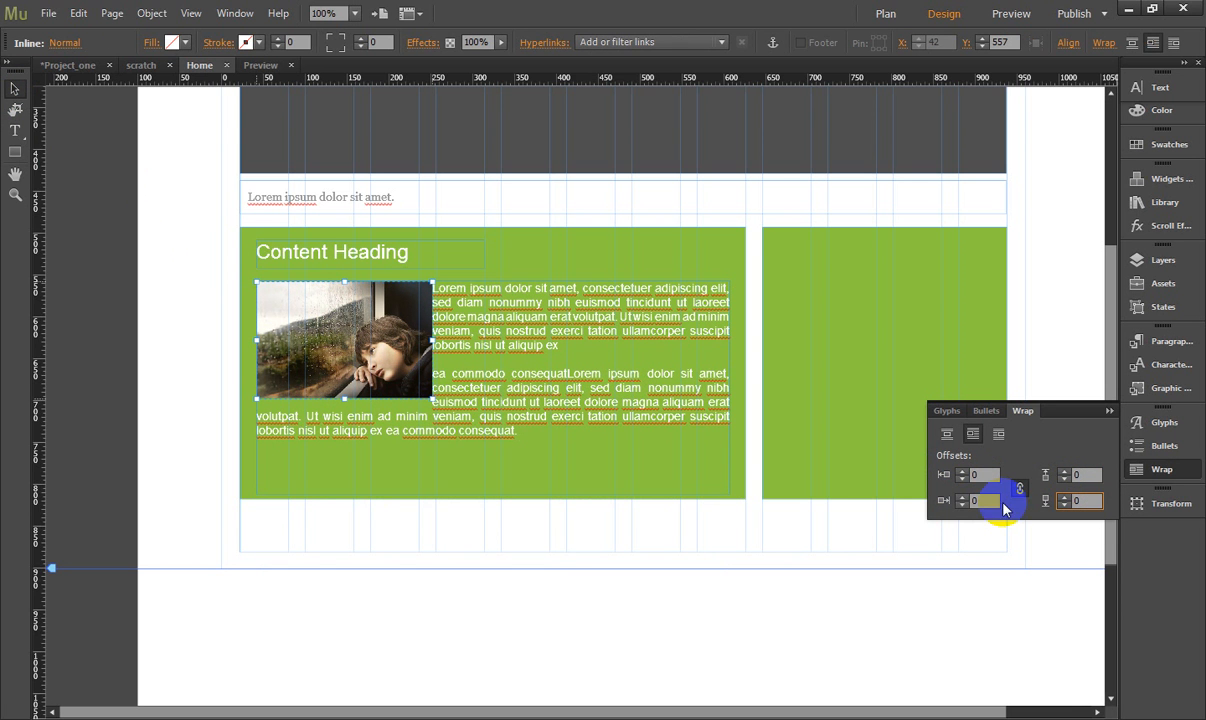
{"action": "left_click", "coordinate": [941, 503]}
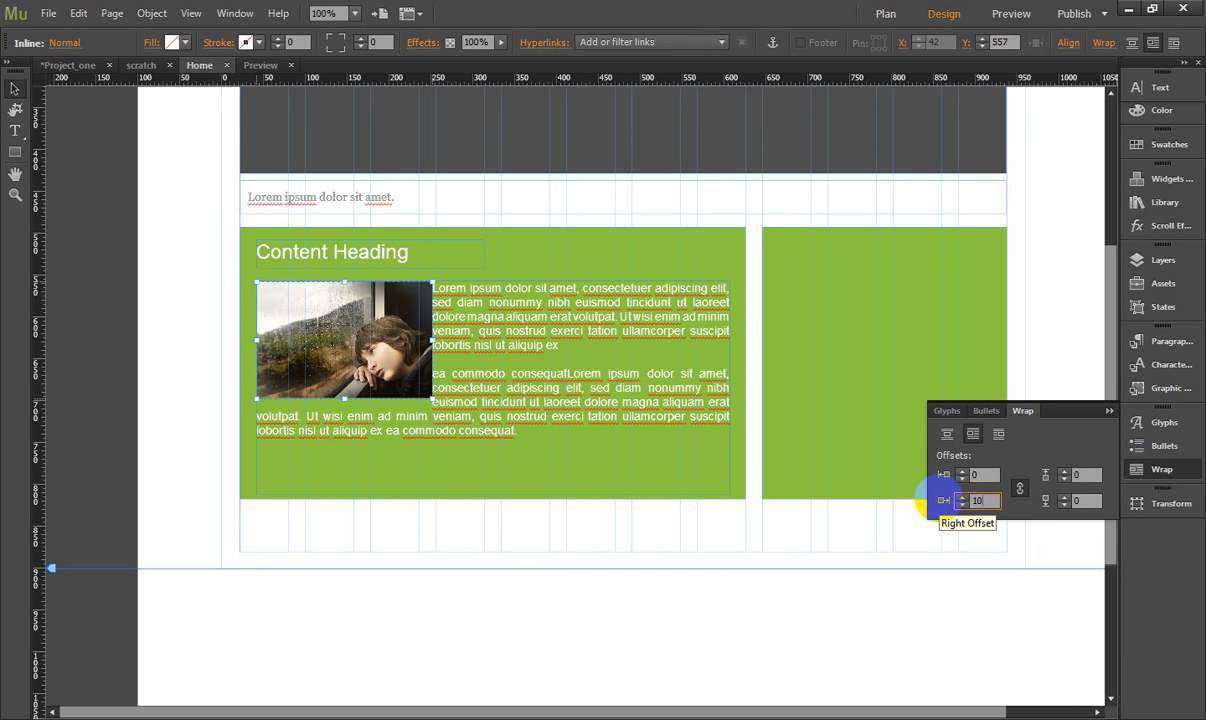
{"action": "left_click", "coordinate": [986, 475]}
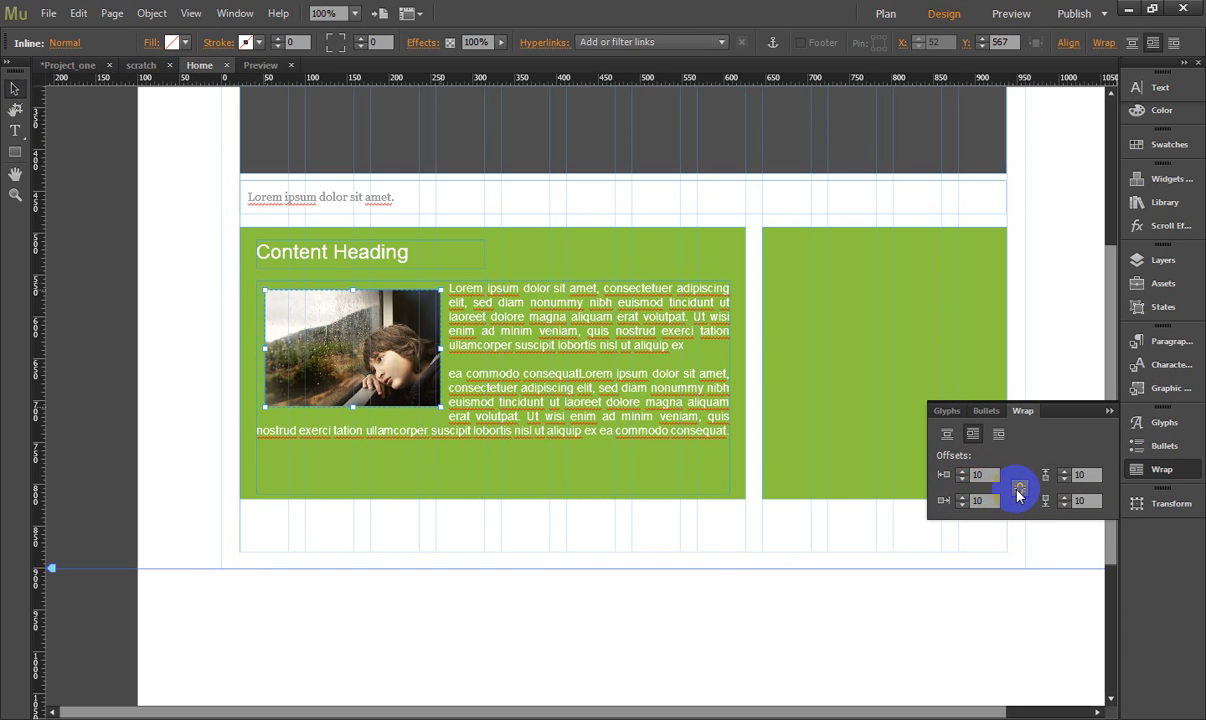
{"action": "left_click", "coordinate": [941, 477]}
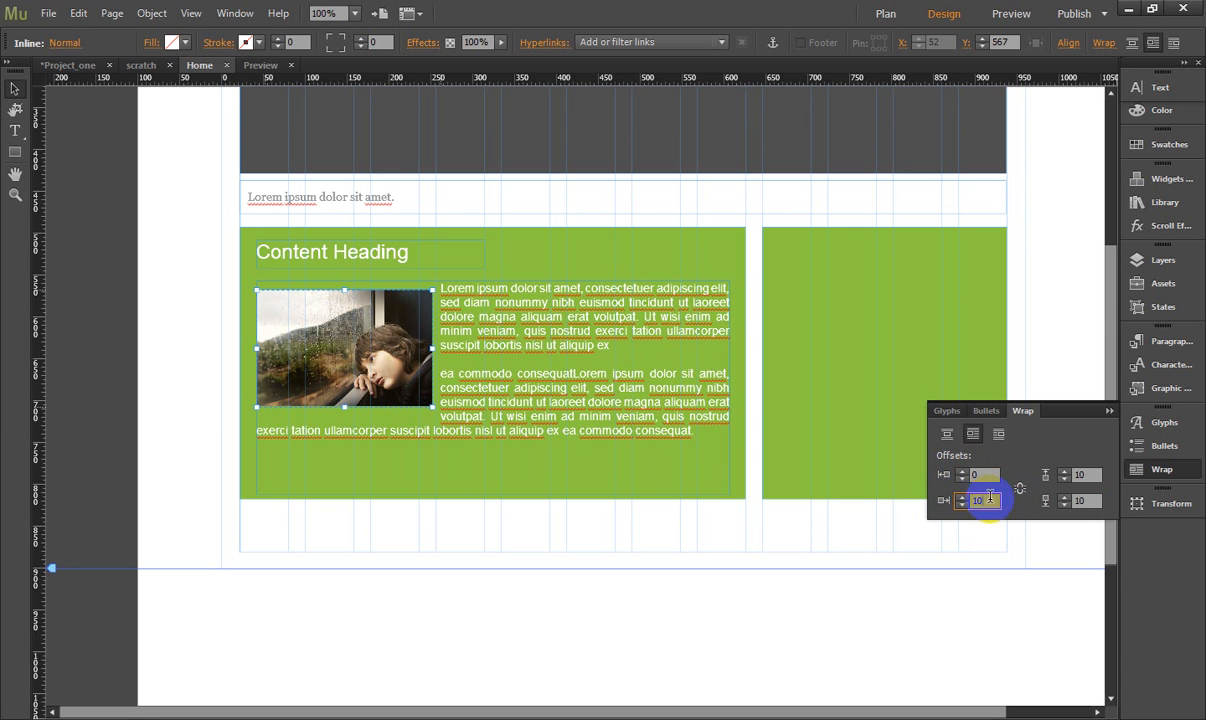
{"action": "left_click", "coordinate": [1080, 475]}
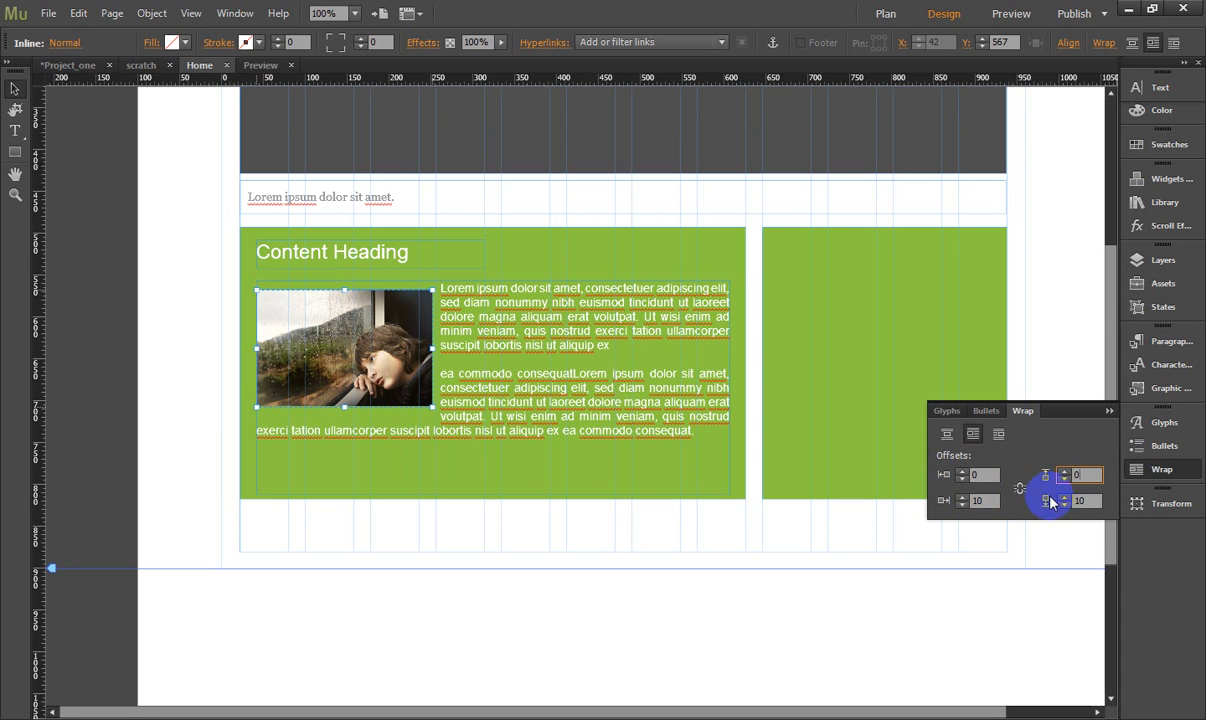
{"action": "left_click", "coordinate": [1085, 500]}
{"action": "left_click", "coordinate": [1041, 506]}
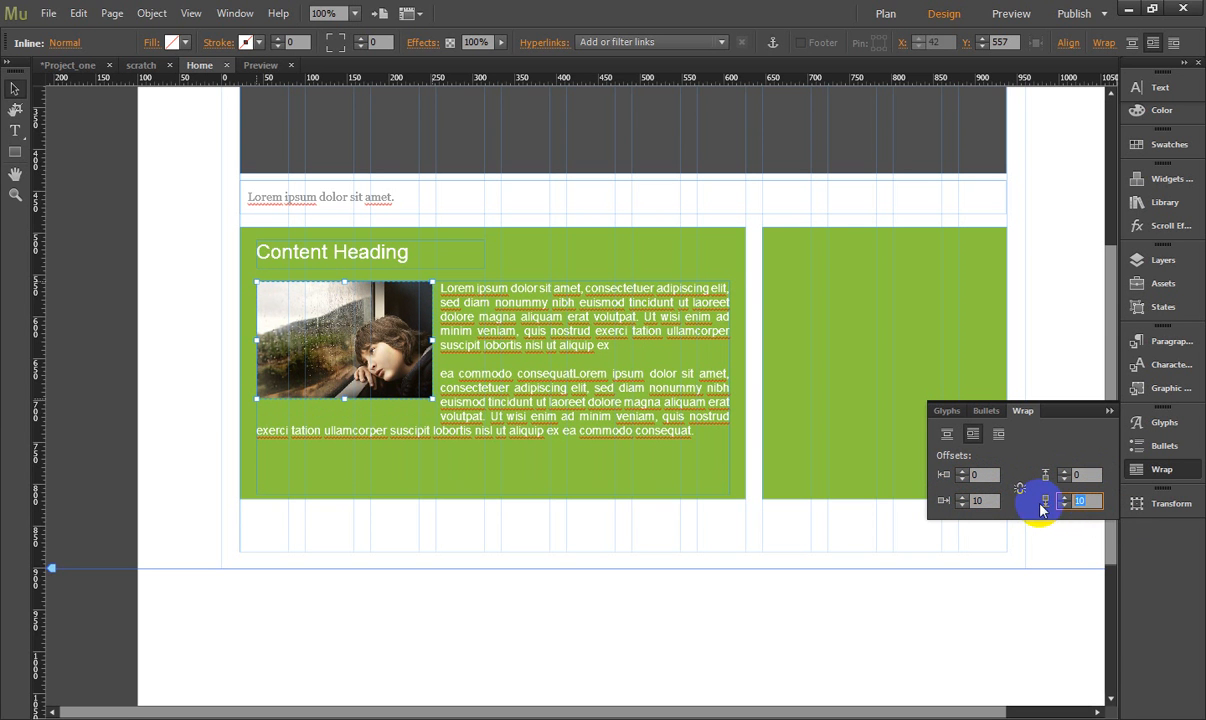
{"action": "left_click", "coordinate": [630, 333]}
{"action": "left_click", "coordinate": [605, 256]}
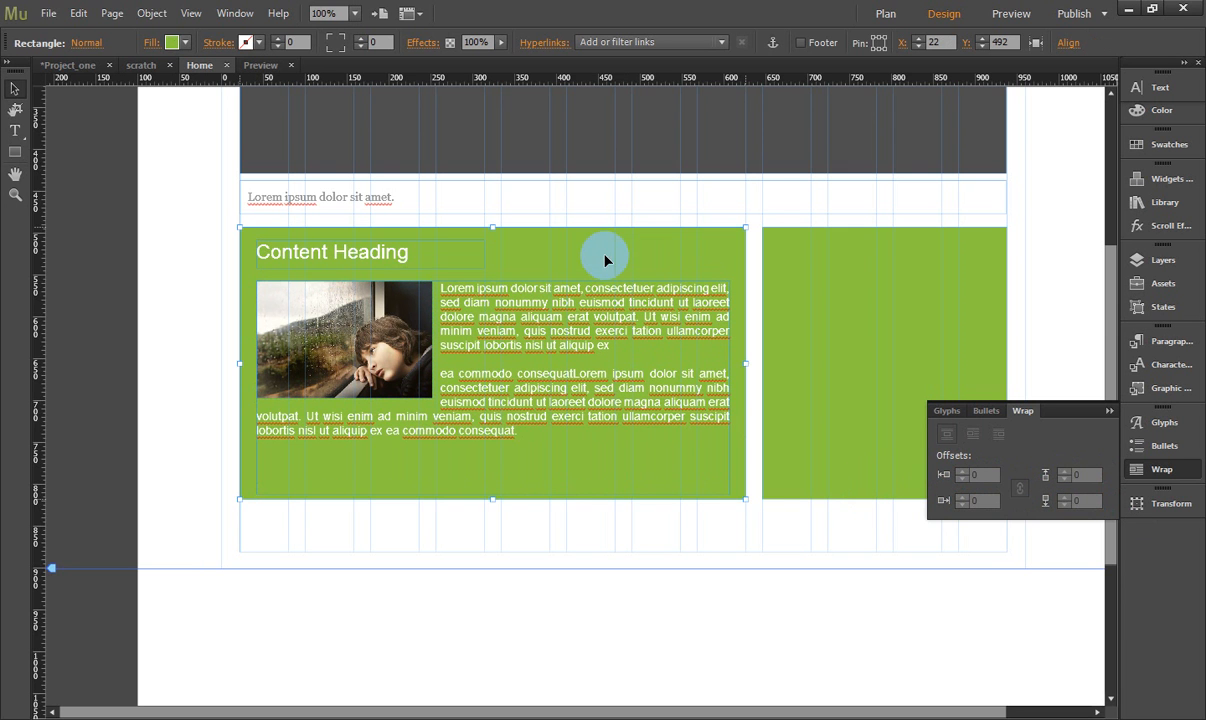
- Remove the trailing blank space after the lorem ipsum text and shorten its text frame to just below the last line
{"action": "left_click", "coordinate": [443, 352]}
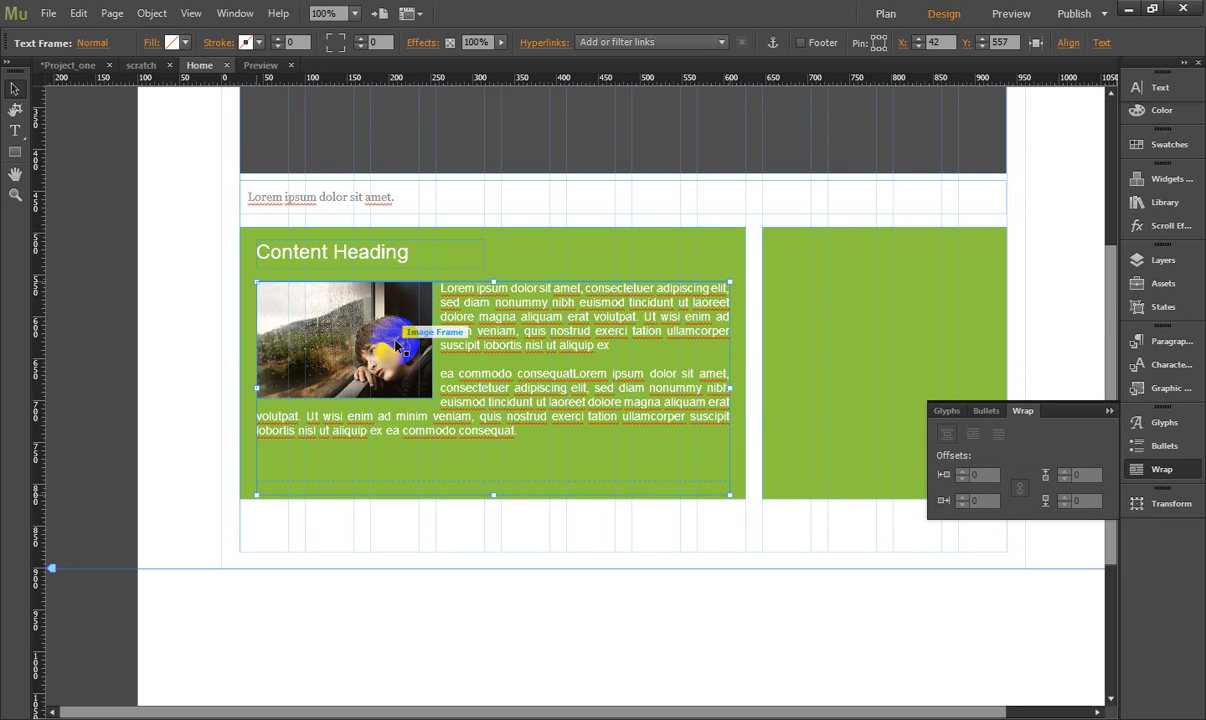
{"action": "left_click_drag", "start_coordinate": [494, 494], "coordinate": [494, 494]}
{"action": "double_click", "coordinate": [519, 437]}
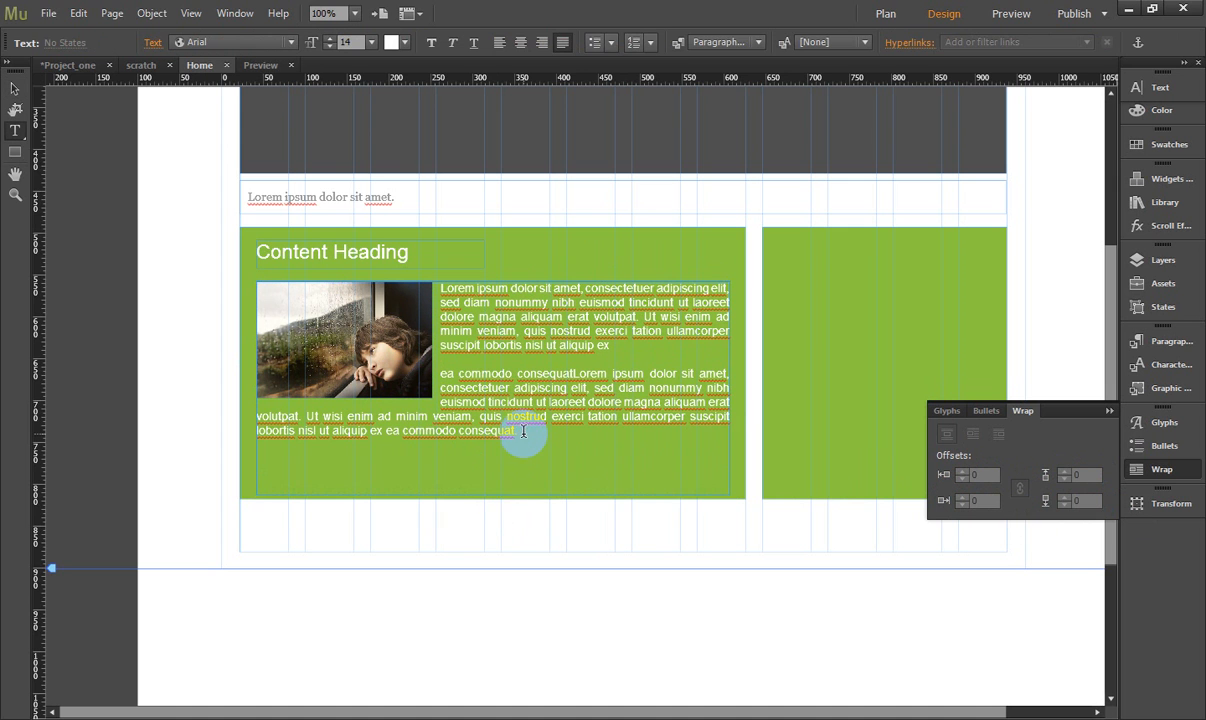
{"action": "left_click_drag", "start_coordinate": [520, 441], "coordinate": [544, 505]}
{"action": "key", "text": "BackSpace"}
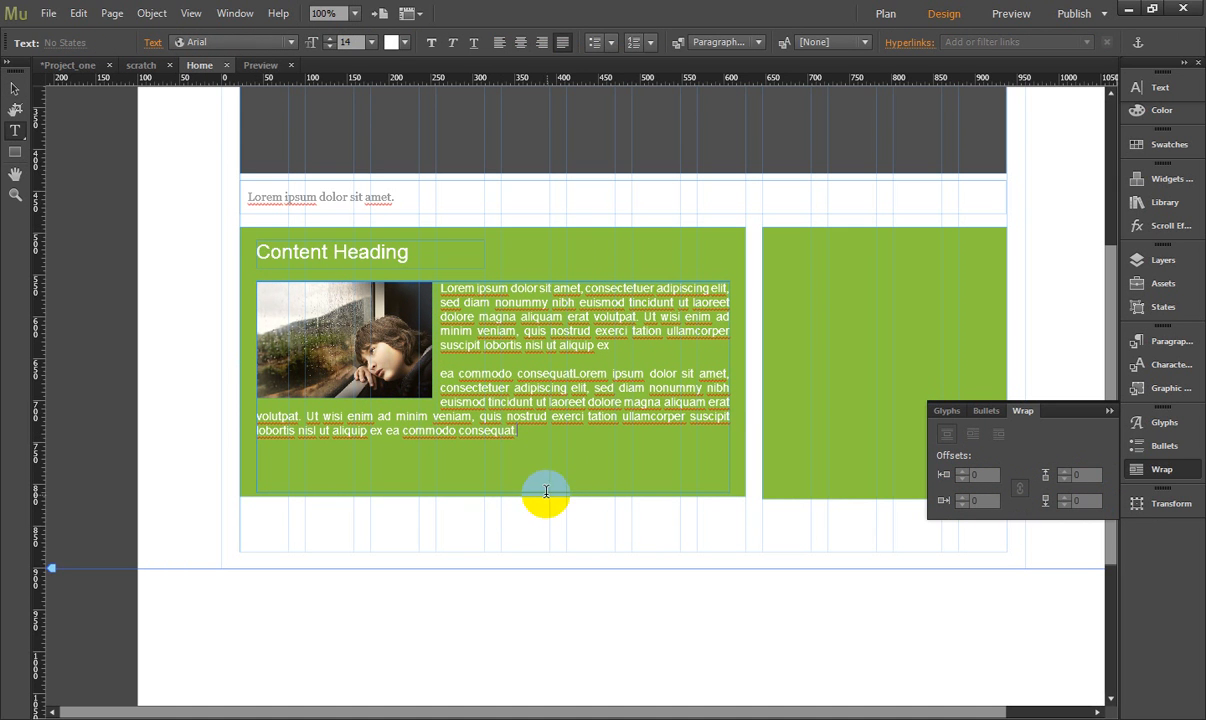
{"action": "left_click", "coordinate": [17, 89]}
{"action": "left_click", "coordinate": [276, 349]}
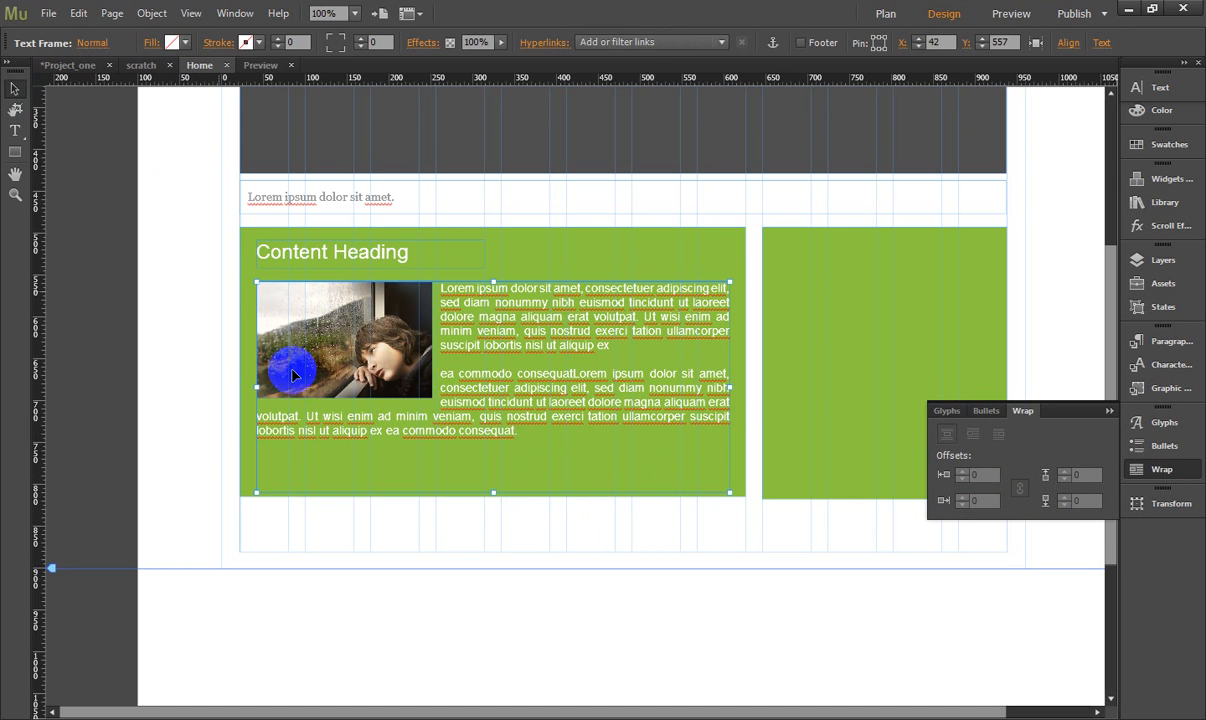
{"action": "left_click_drag", "start_coordinate": [494, 494], "coordinate": [496, 455]}
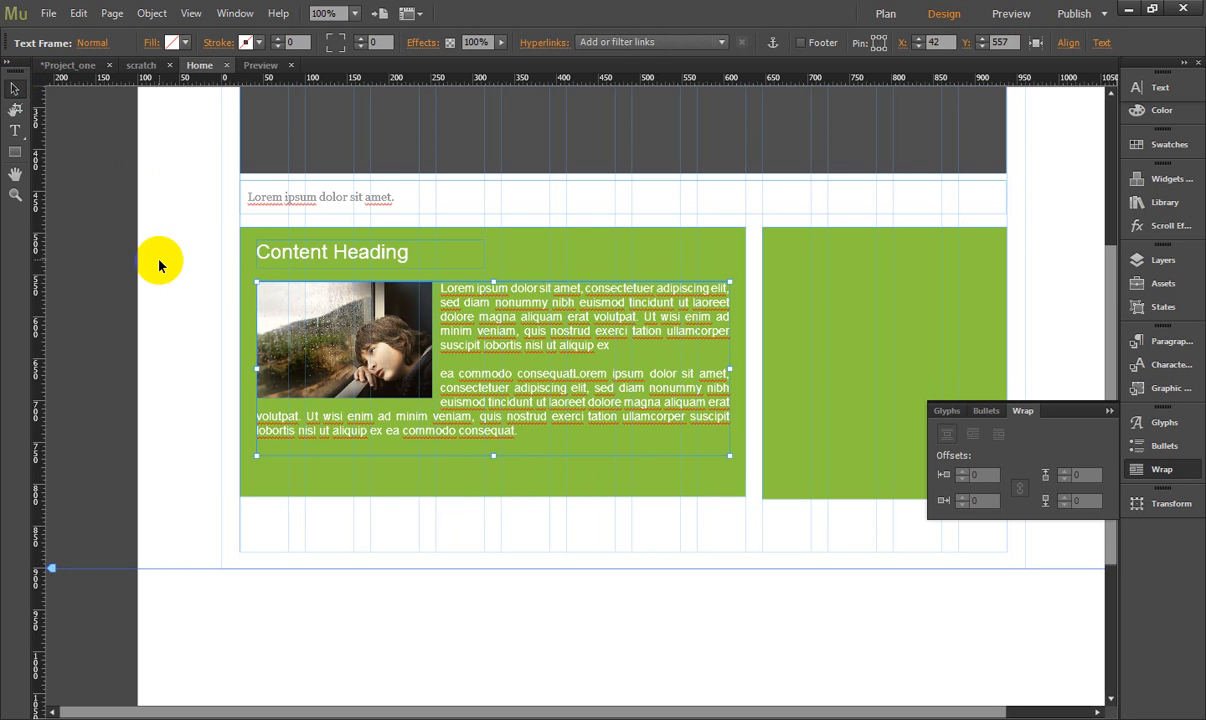
- Extend the content block's green rectangle slightly downward and lower the paragraph and heading inside it, placing the heading at Y 522
{"action": "left_click", "coordinate": [476, 486]}
{"action": "mouse_move", "coordinate": [492, 497]}
{"action": "left_mouse_down"}
{"action": "mouse_move", "coordinate": [493, 479]}
{"action": "mouse_move", "coordinate": [494, 505]}
{"action": "left_mouse_up"}
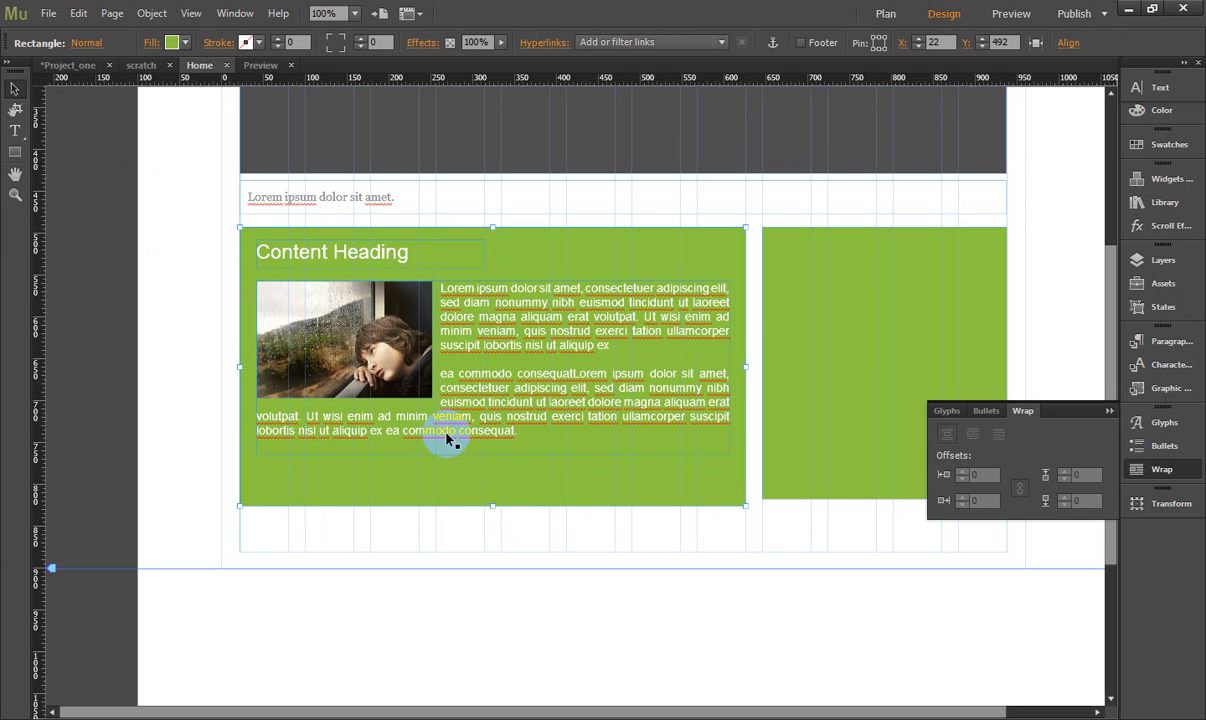
{"action": "left_click", "coordinate": [460, 335]}
{"action": "left_click_drag", "start_coordinate": [467, 340], "coordinate": [463, 344]}
{"action": "left_click", "coordinate": [380, 255]}
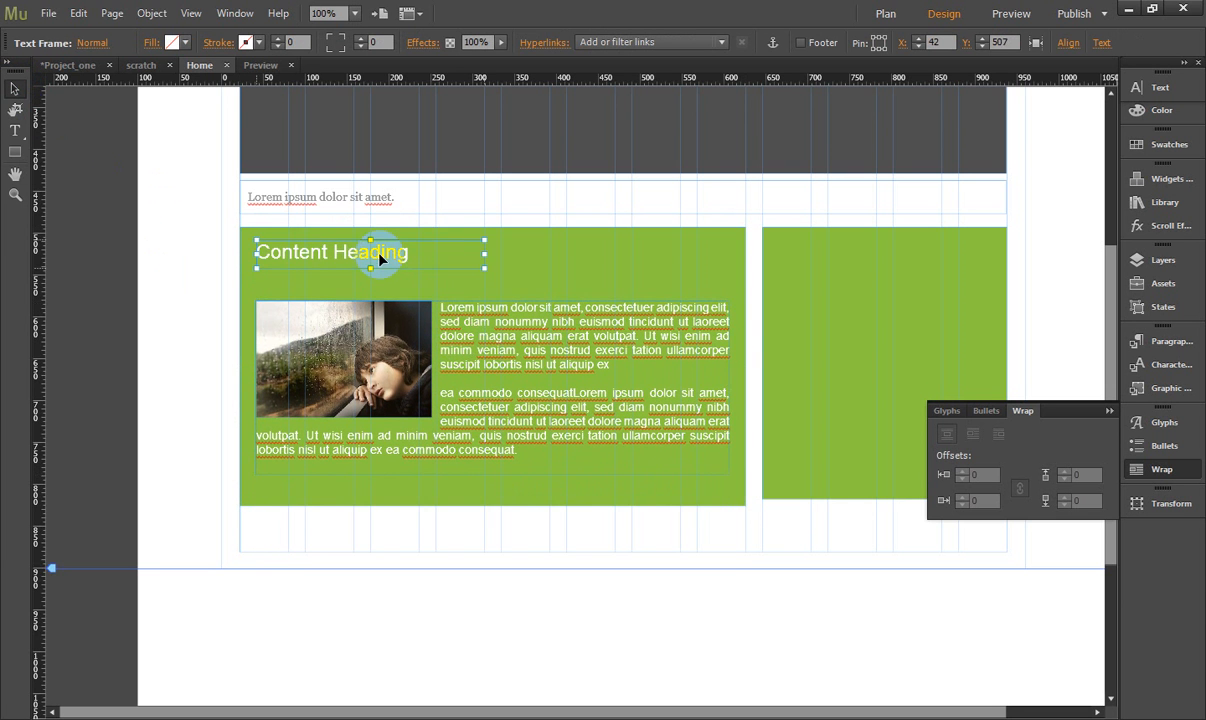
{"action": "left_click_drag", "start_coordinate": [380, 255], "coordinate": [383, 272]}
{"action": "left_click", "coordinate": [179, 293]}
- Select the green sidebar rectangle and stretch its bottom edge well below the content block
{"action": "left_click", "coordinate": [800, 345]}
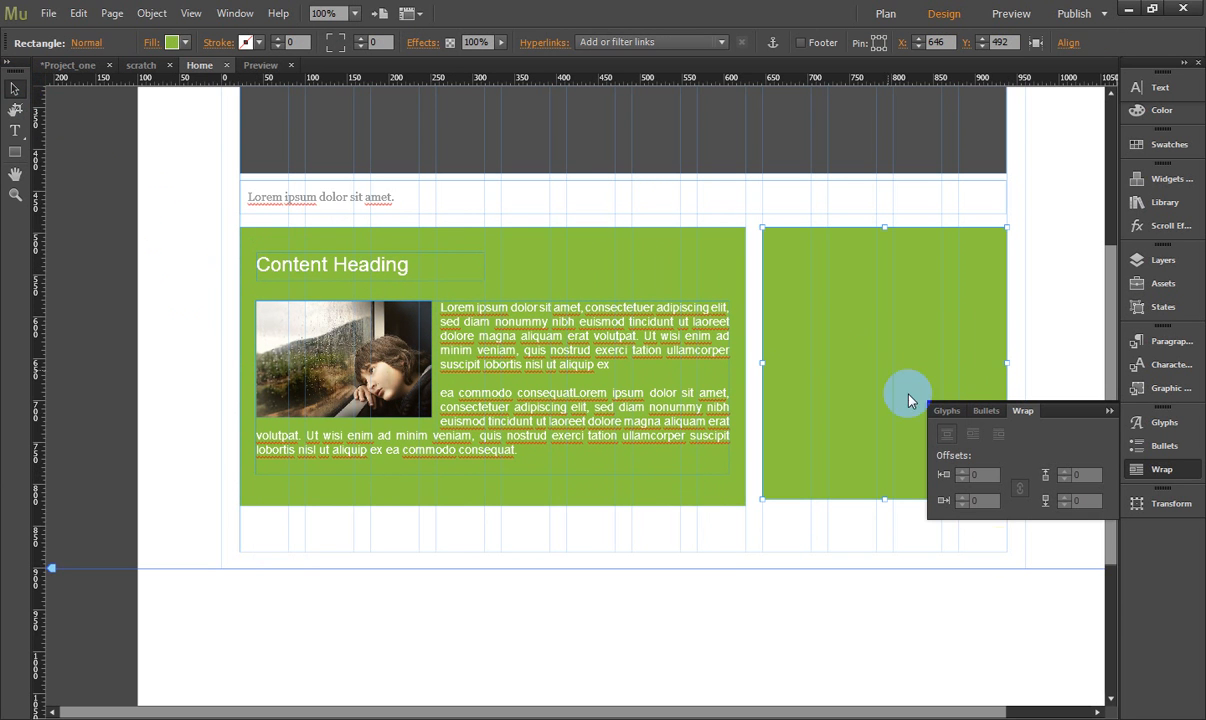
{"action": "left_click", "coordinate": [990, 487]}
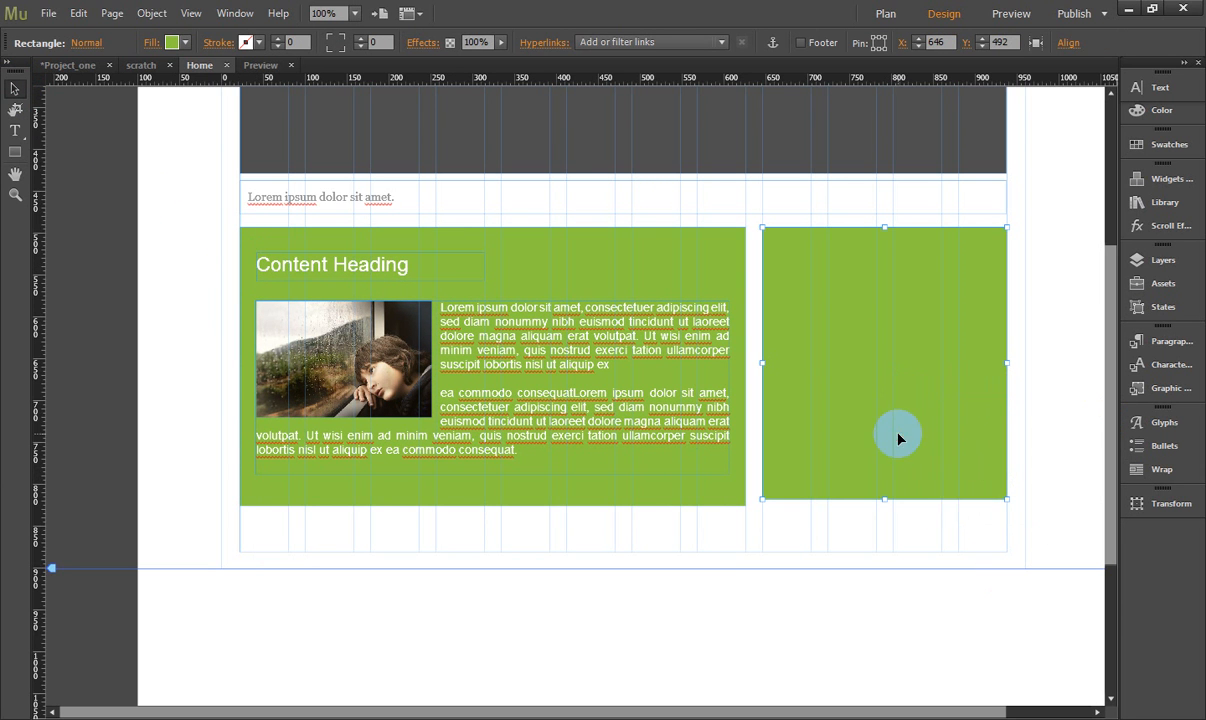
{"action": "left_click_drag", "start_coordinate": [885, 502], "coordinate": [880, 614]}
{"action": "scroll", "coordinate": [345, 450], "scroll_direction": "up", "scroll_amount": 5}
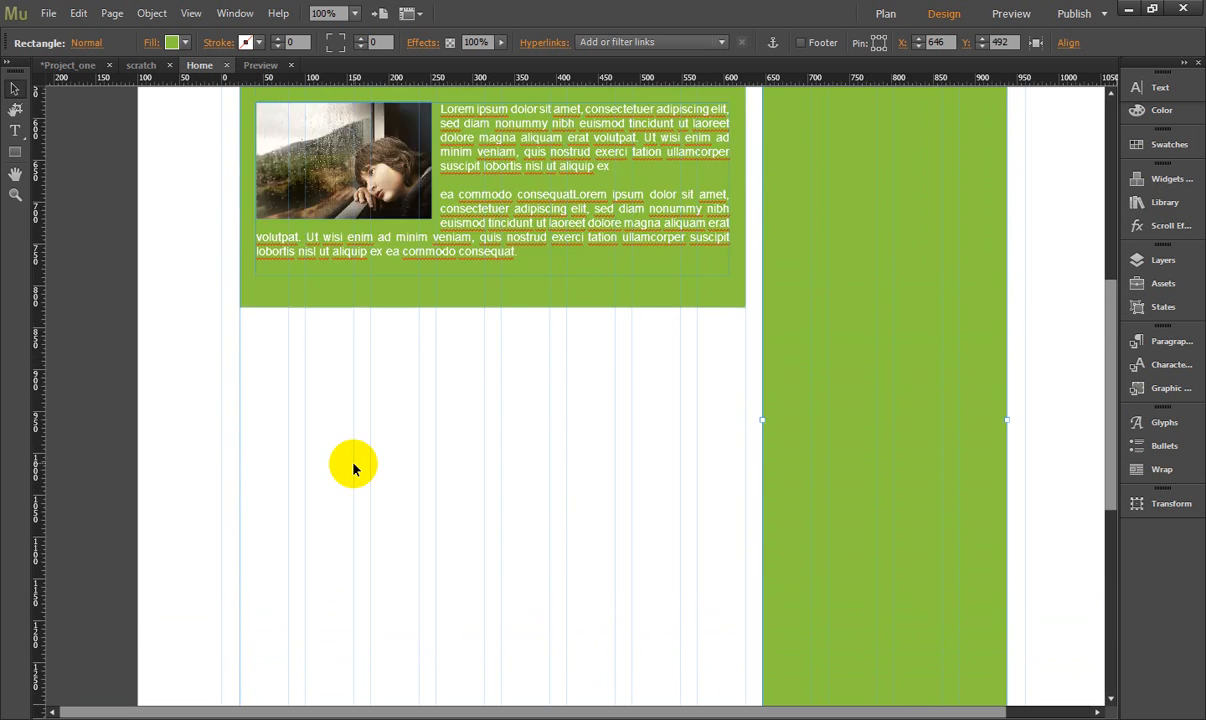
- Select the content block's heading, paragraph frame and green rectangle together and duplicate them directly below at Y 841
{"action": "left_click", "coordinate": [345, 218]}
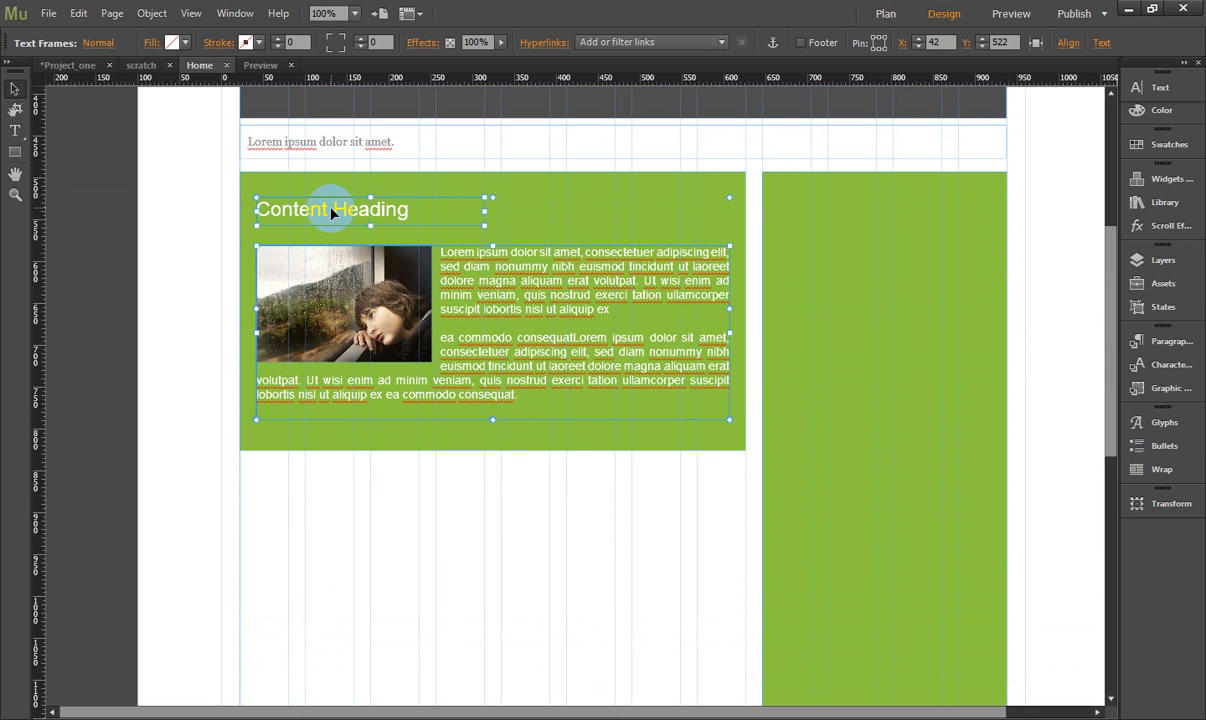
{"action": "left_click", "coordinate": [578, 208], "text": "shift"}
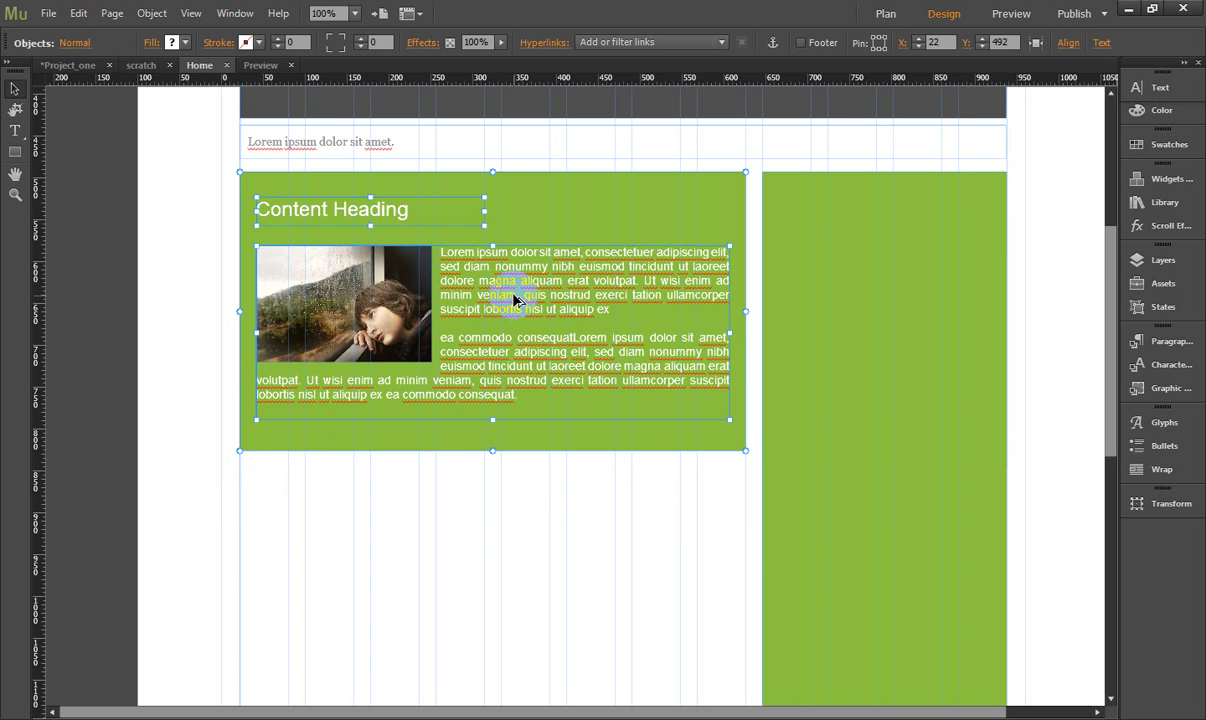
{"action": "left_click_drag", "start_coordinate": [514, 345], "coordinate": [514, 585]}
{"action": "scroll", "coordinate": [570, 510], "scroll_direction": "down", "scroll_amount": 5}
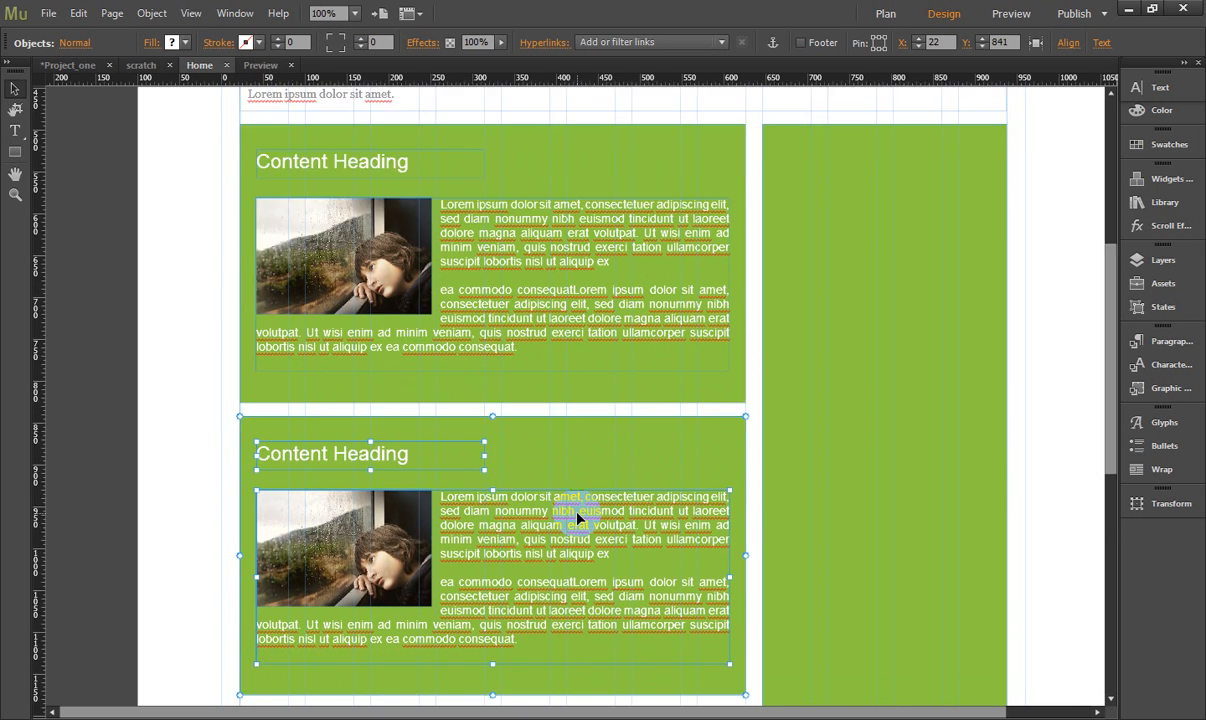
{"action": "scroll", "coordinate": [558, 507], "scroll_direction": "down", "scroll_amount": 3}
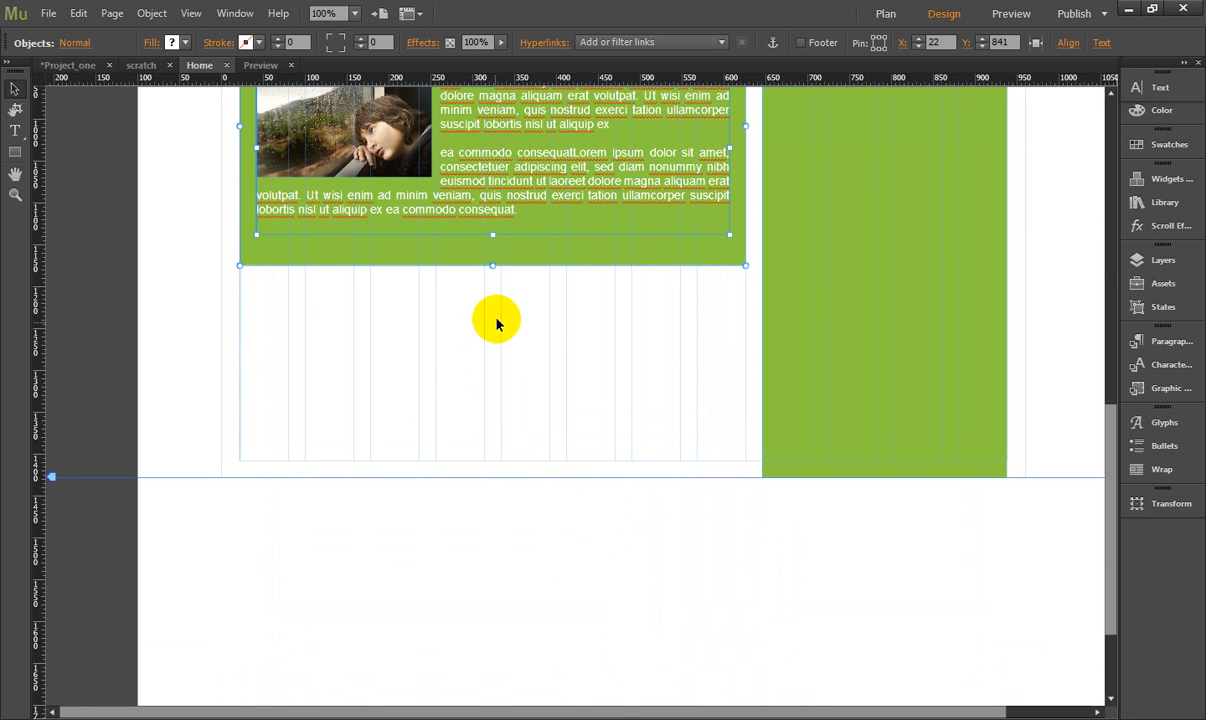
- Move the duplicated content block further down the page to Y 970
{"action": "left_click_drag", "start_coordinate": [508, 163], "coordinate": [508, 276]}
{"action": "scroll", "coordinate": [520, 320], "scroll_direction": "up", "scroll_amount": 3}
{"action": "scroll", "coordinate": [520, 385], "scroll_direction": "up", "scroll_amount": 2}
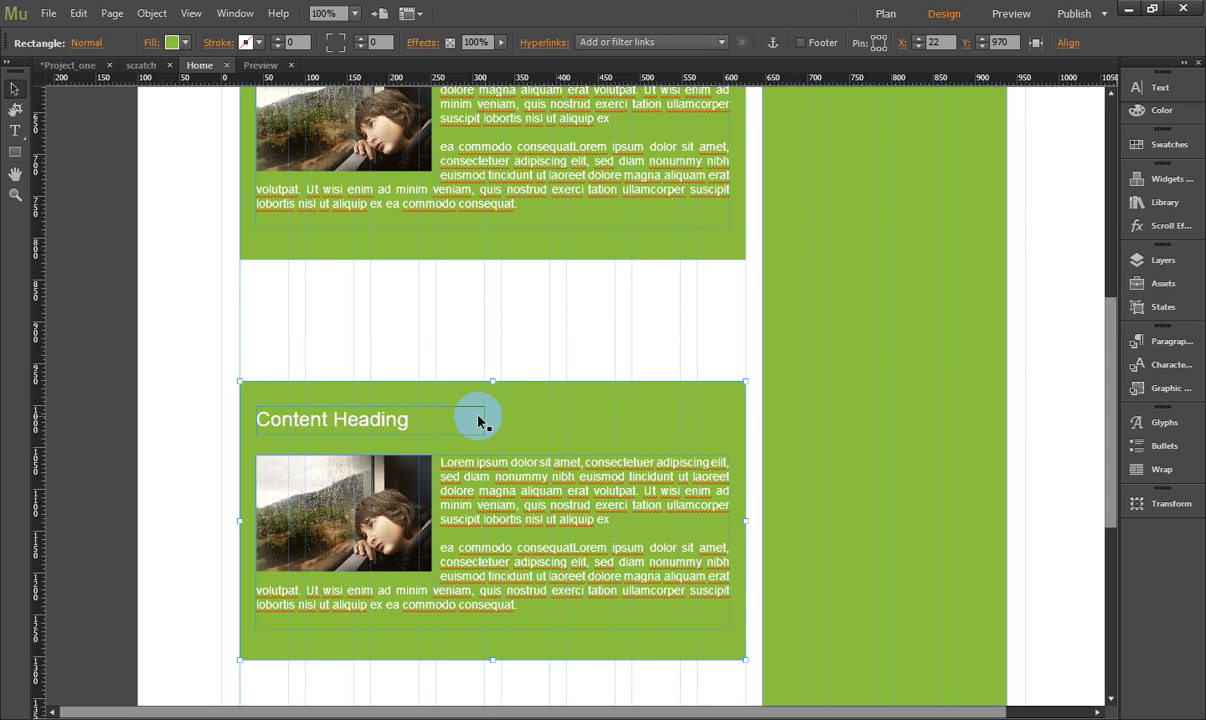
- Select the second block's heading, green rectangle and paragraph frame together and nudge them up to Y 841
{"action": "left_click", "coordinate": [427, 422]}
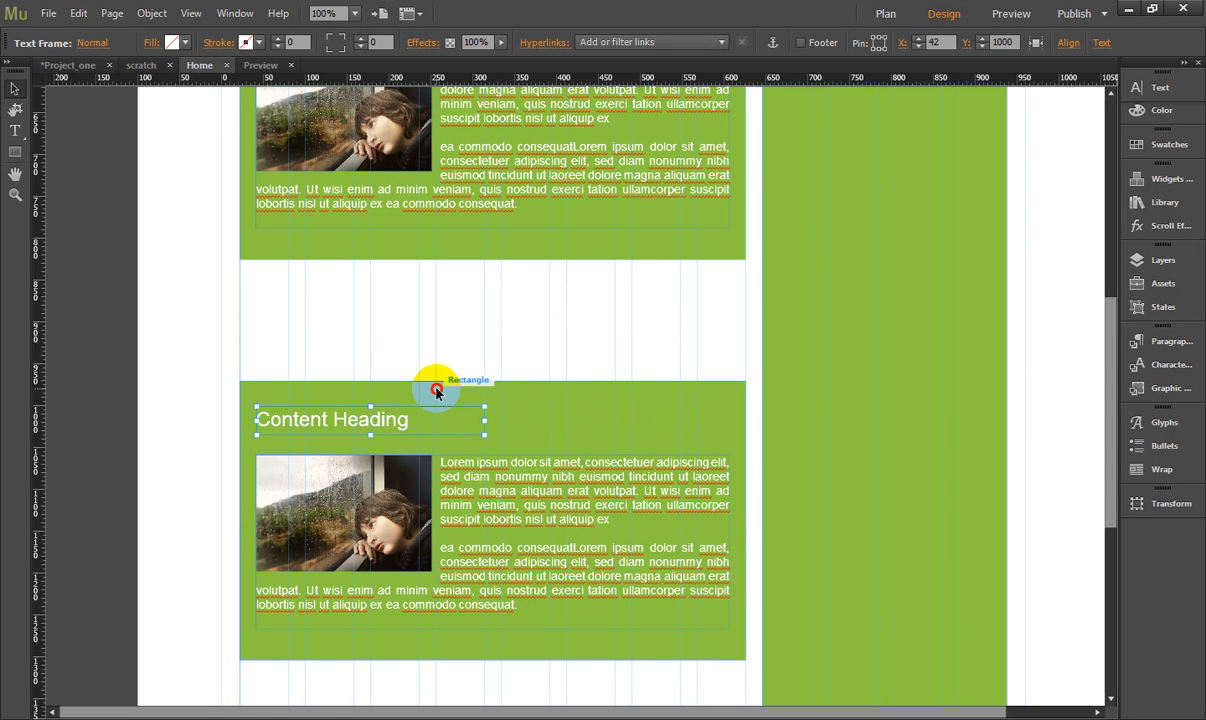
{"action": "left_click", "coordinate": [436, 391], "text": "shift"}
{"action": "left_click", "coordinate": [470, 475], "text": "shift"}
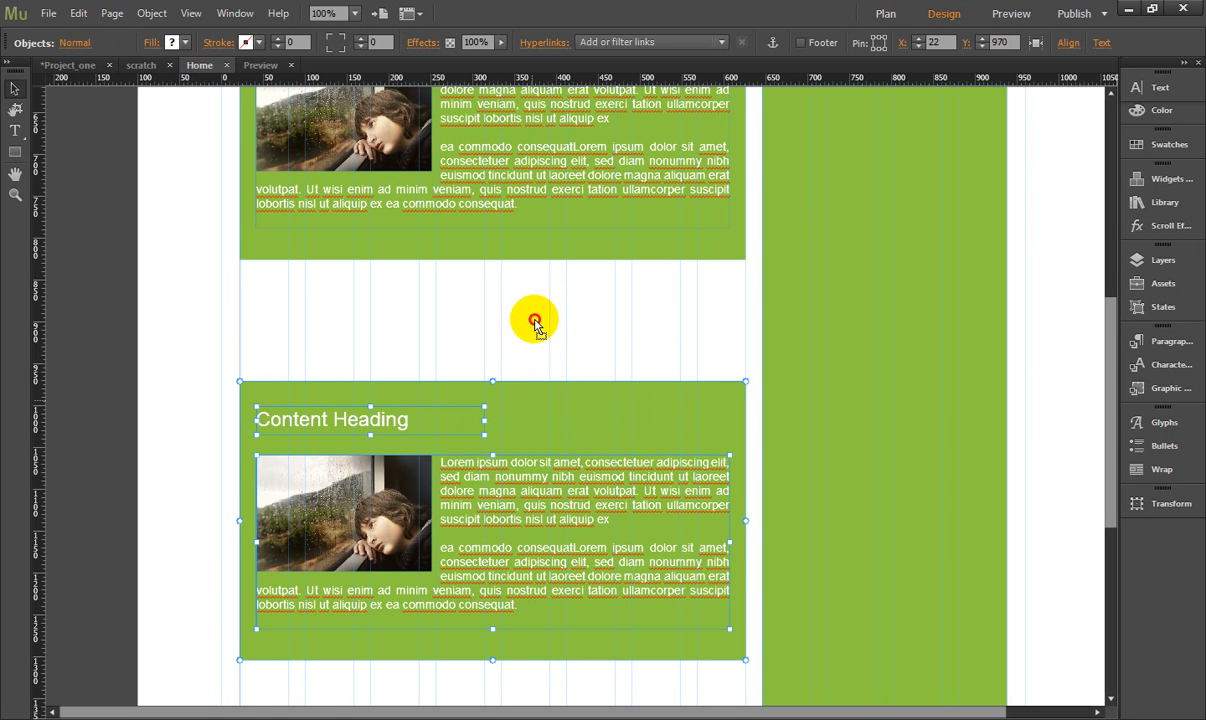
{"action": "key", "text": "shift+Up"}
{"action": "key", "text": "shift+Up"}
{"action": "key", "text": "shift+Up"}
{"action": "key", "text": "shift+Up"}
{"action": "key", "text": "shift+Up"}
{"action": "key", "text": "shift+Up"}
{"action": "key", "text": "shift+Up"}
{"action": "key", "text": "shift+Up"}
{"action": "key", "text": "shift+Up"}
{"action": "key", "text": "shift+Up"}
{"action": "key", "text": "shift+Up"}
{"action": "key", "text": "shift+Up"}
{"action": "key", "text": "shift+Up"}
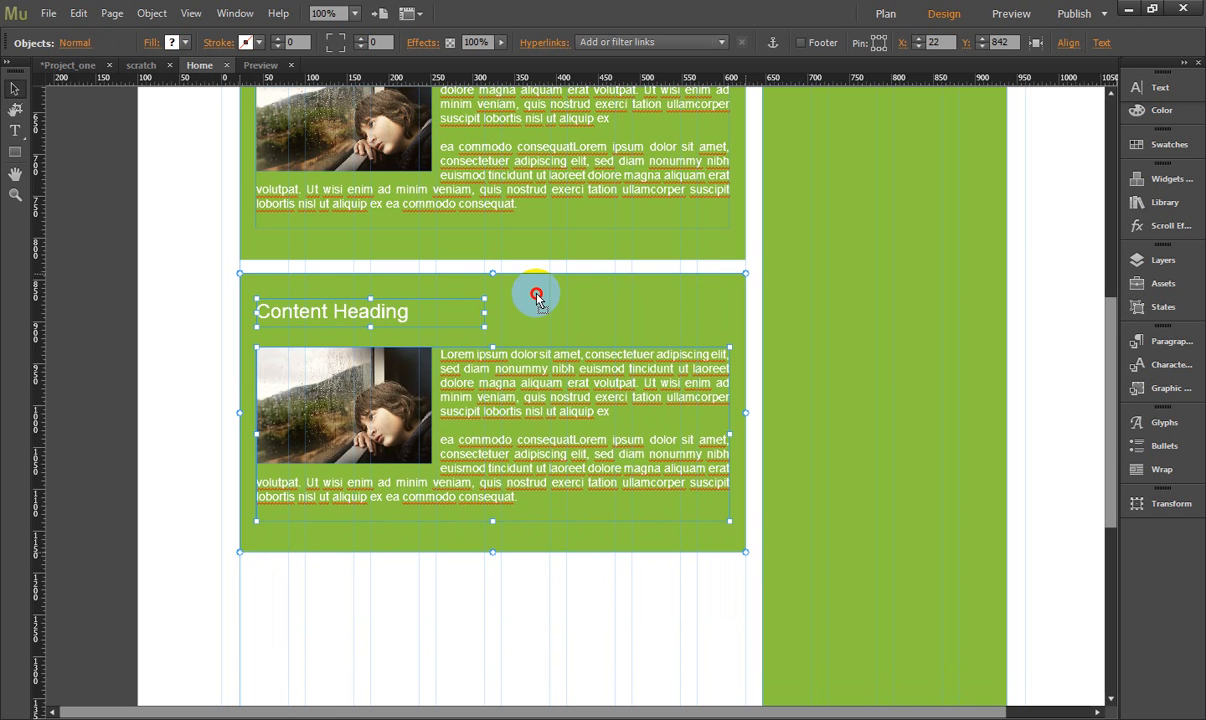
{"action": "key", "text": "Up"}
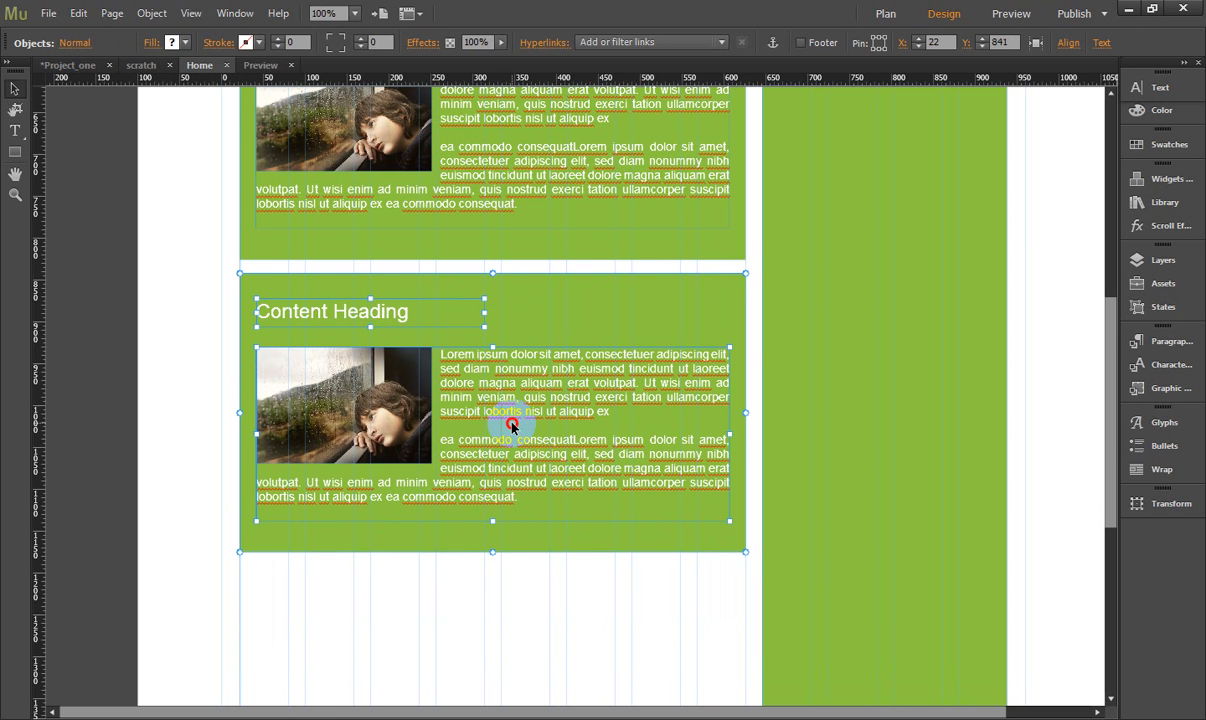
- Duplicate the second content block below it at Y 1190 and extend the sidebar rectangle to align with the new block's bottom edge
{"action": "left_click_drag", "start_coordinate": [512, 425], "coordinate": [512, 637]}
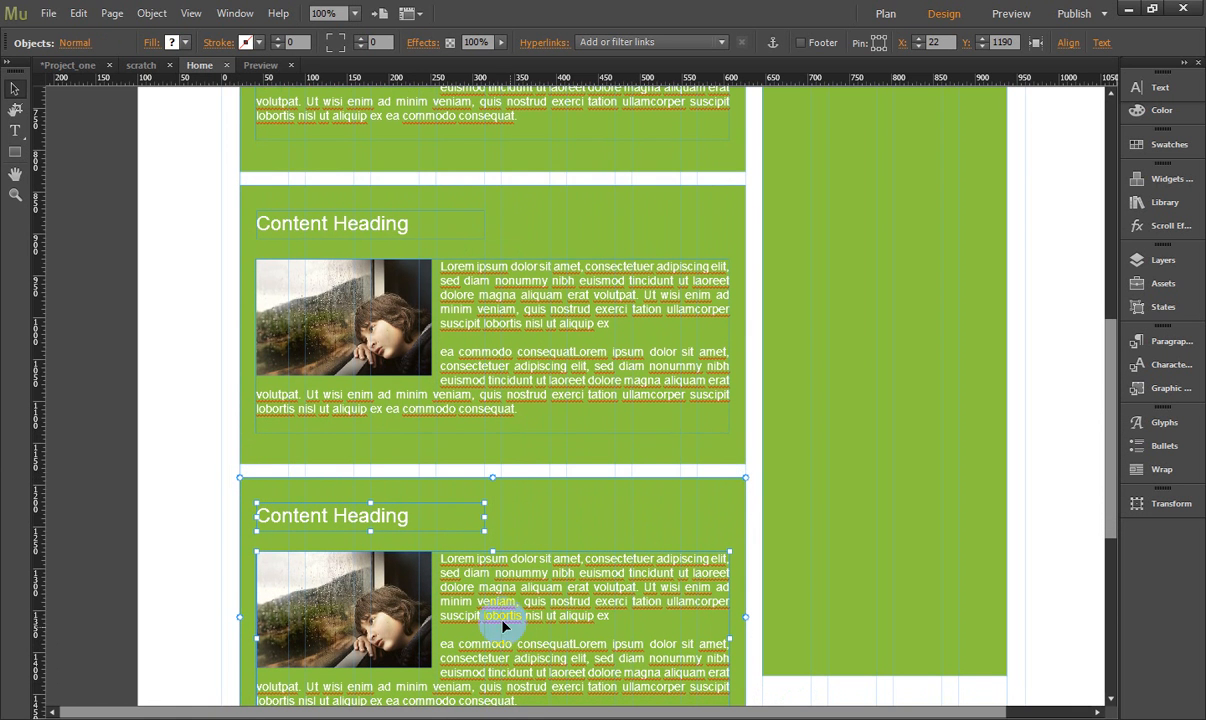
{"action": "scroll", "coordinate": [296, 355], "scroll_direction": "down", "scroll_amount": 3}
{"action": "left_click", "coordinate": [876, 481]}
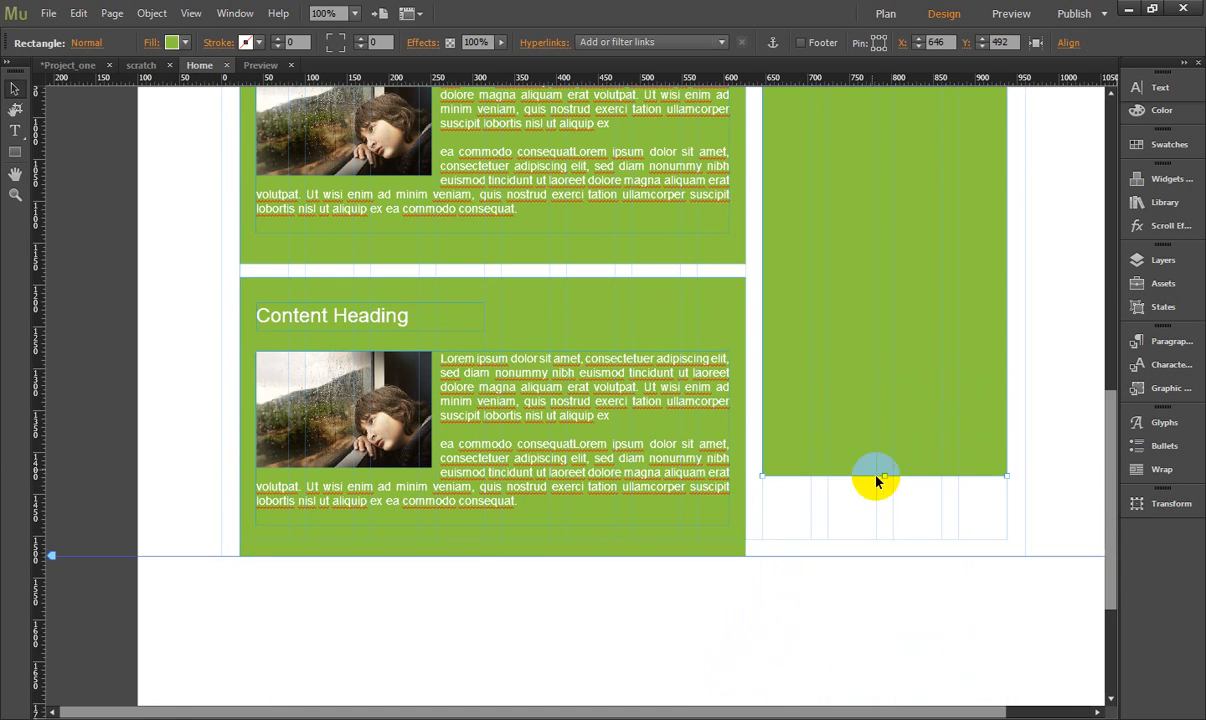
{"action": "left_click_drag", "start_coordinate": [882, 475], "coordinate": [895, 565]}
{"action": "scroll", "coordinate": [358, 487], "scroll_direction": "down", "scroll_amount": 3}
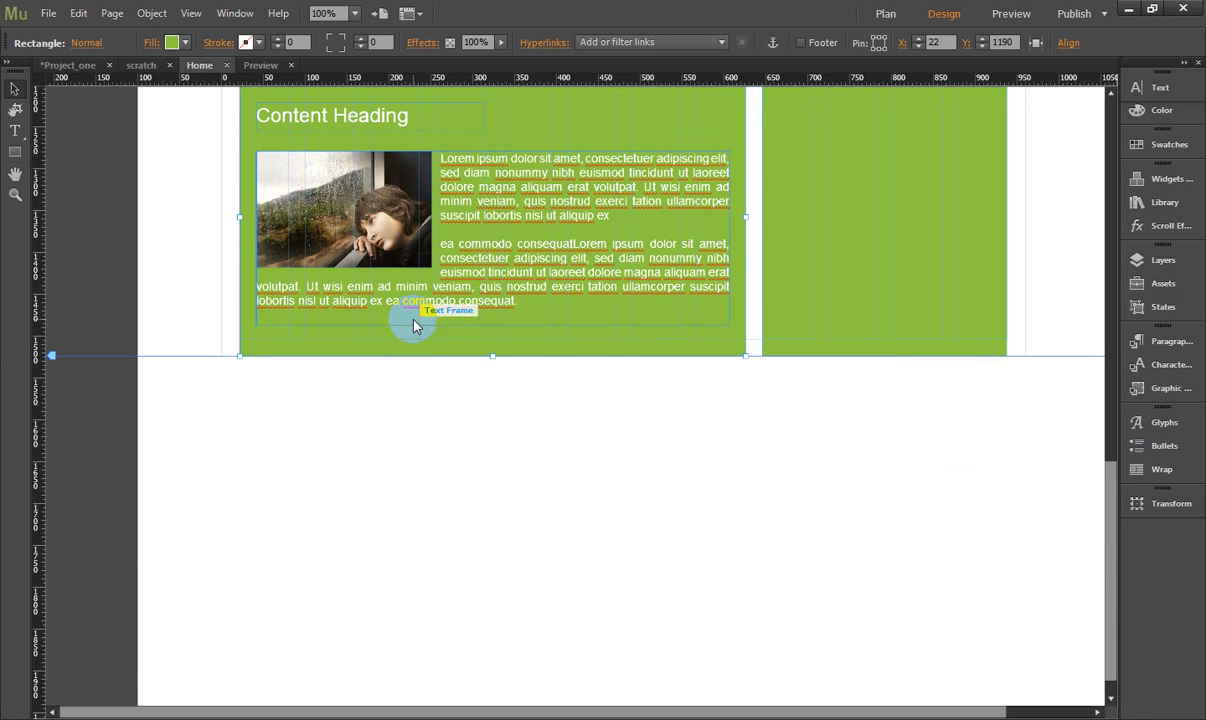
- Duplicate only the third block's green rectangle below it at Y 1541, then widen the copy to the sidebar's outer edge and reduce its height
{"action": "left_click_drag", "start_coordinate": [410, 325], "coordinate": [418, 432]}
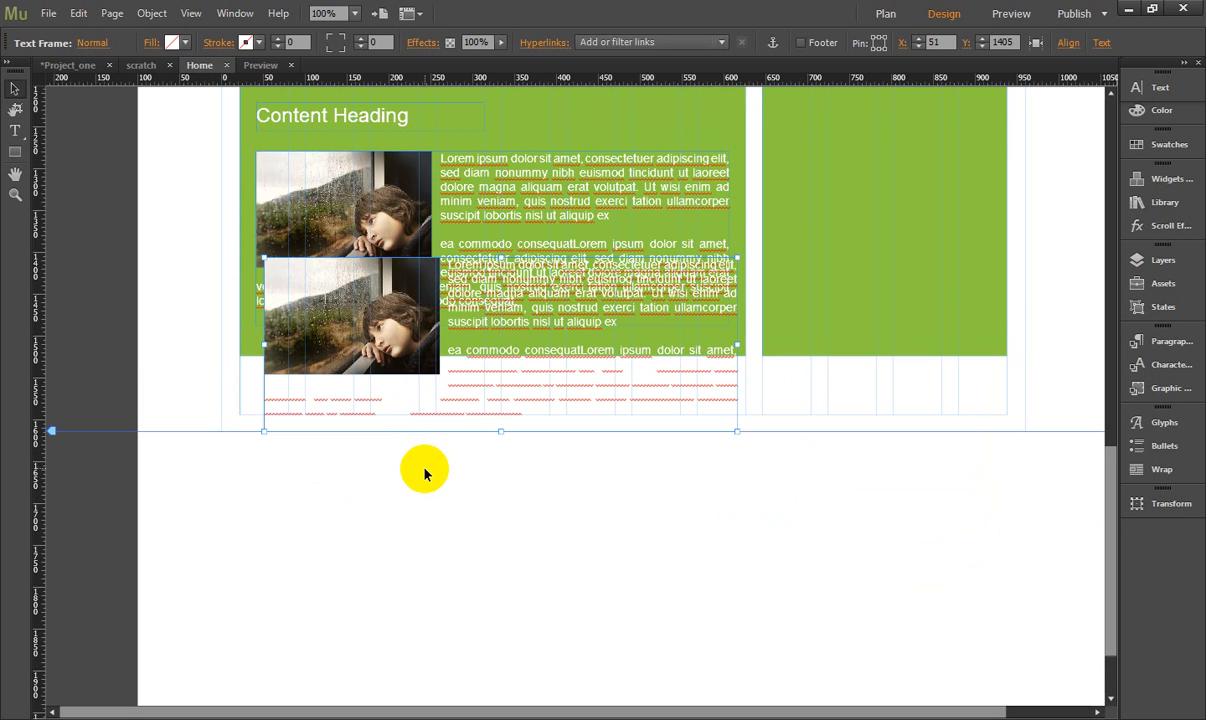
{"action": "key", "text": "ctrl+z"}
{"action": "left_click", "coordinate": [407, 338]}
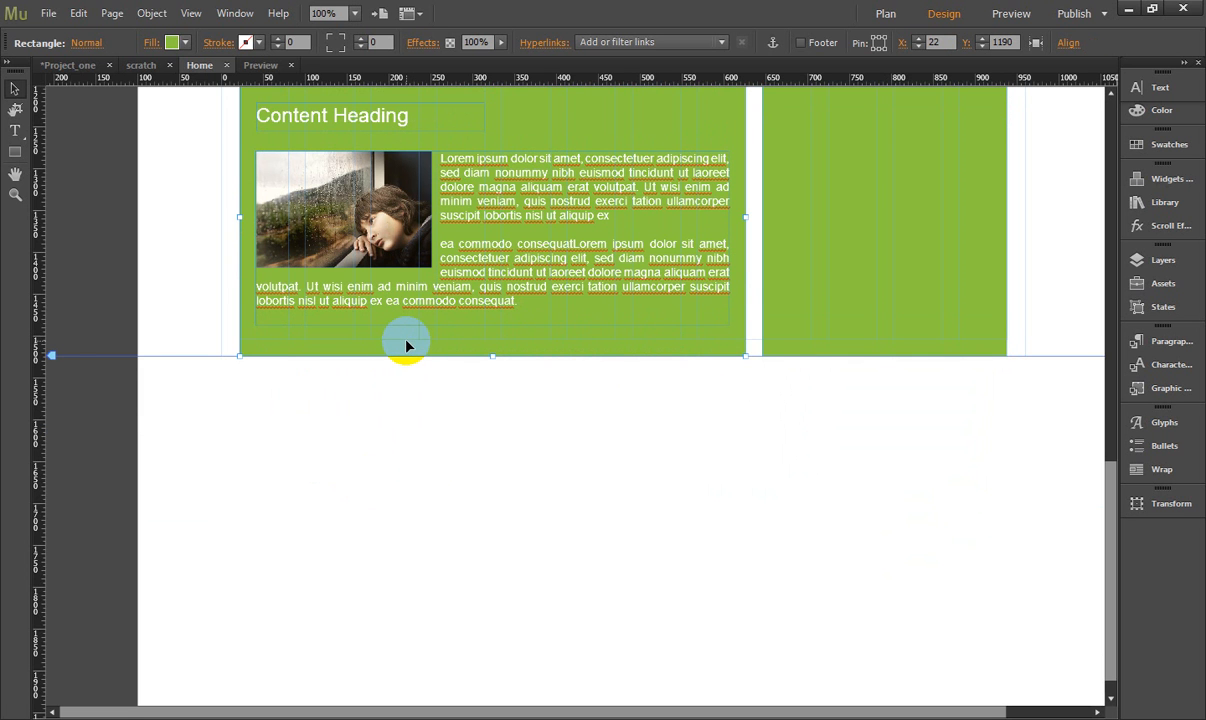
{"action": "left_click_drag", "start_coordinate": [407, 345], "coordinate": [406, 643]}
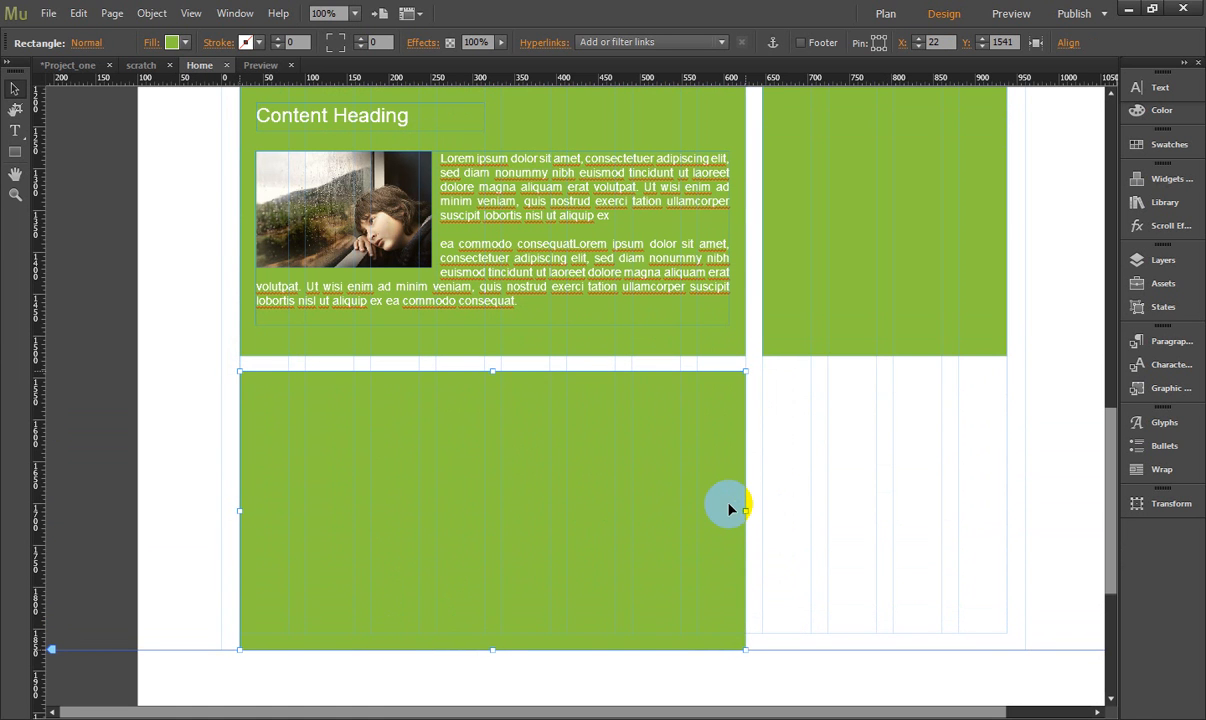
{"action": "left_click_drag", "start_coordinate": [745, 513], "coordinate": [1007, 508]}
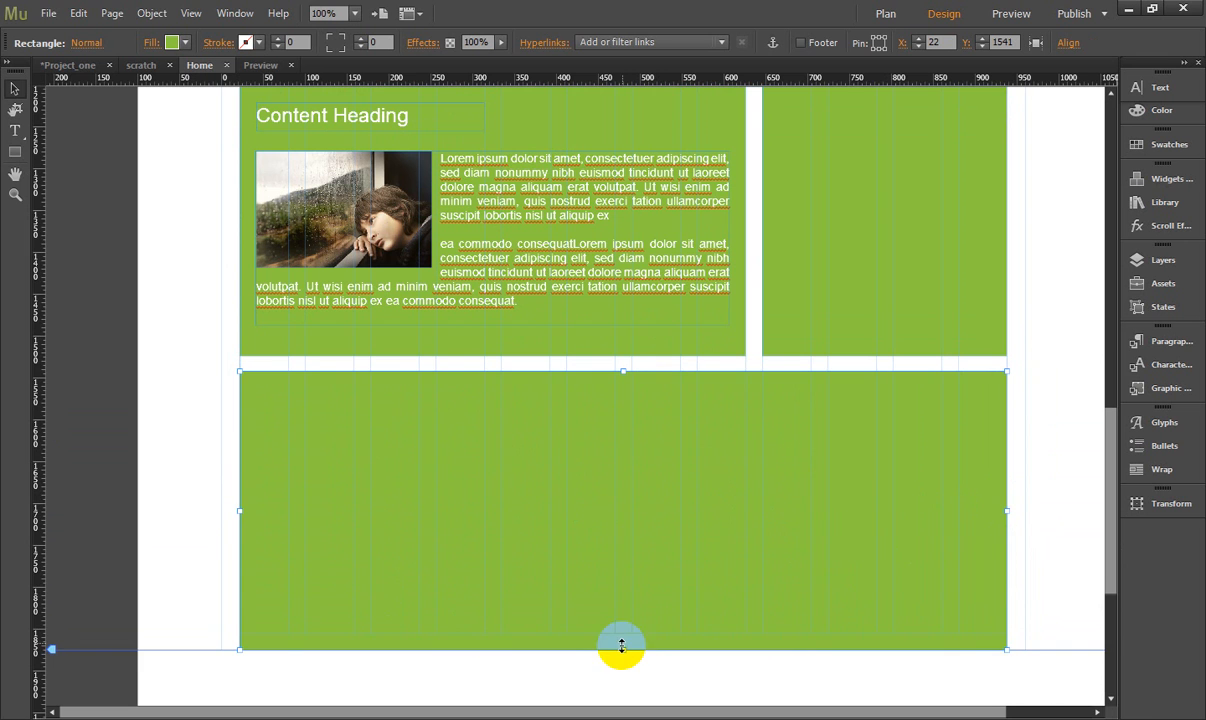
{"action": "left_click_drag", "start_coordinate": [621, 650], "coordinate": [622, 585]}
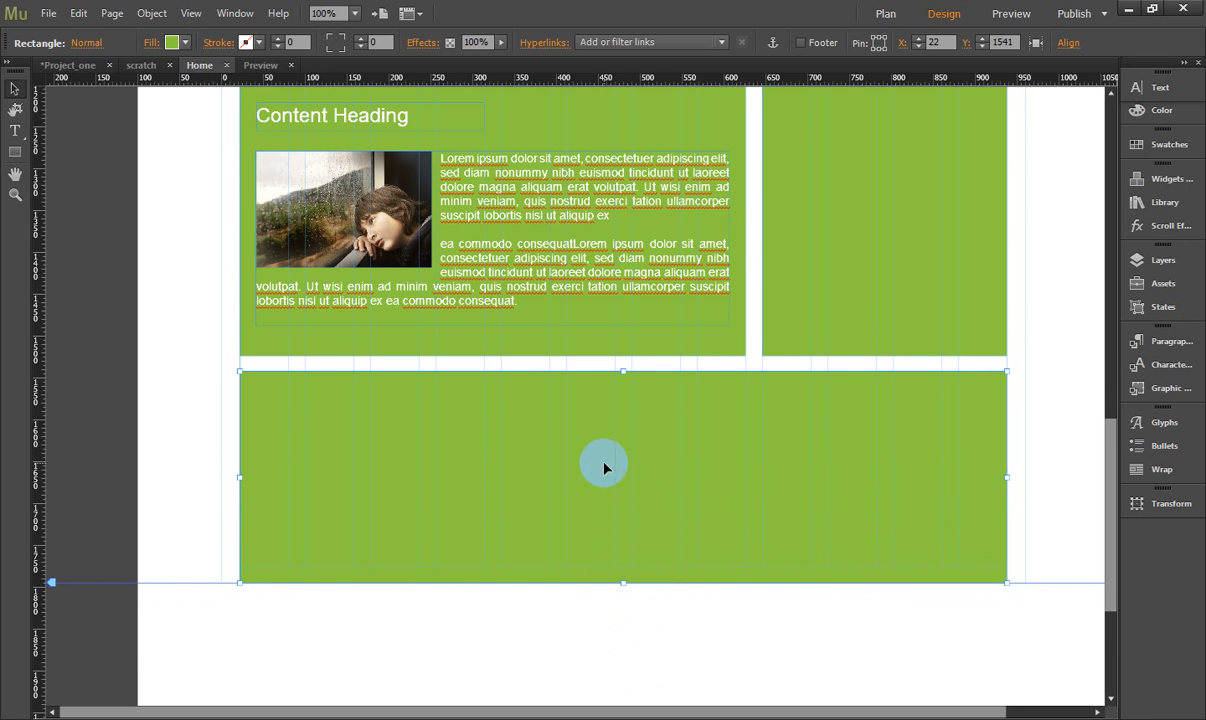
- Change the fill of the full-width bottom rectangle from the swatches to medium grey
{"action": "left_click", "coordinate": [172, 42]}
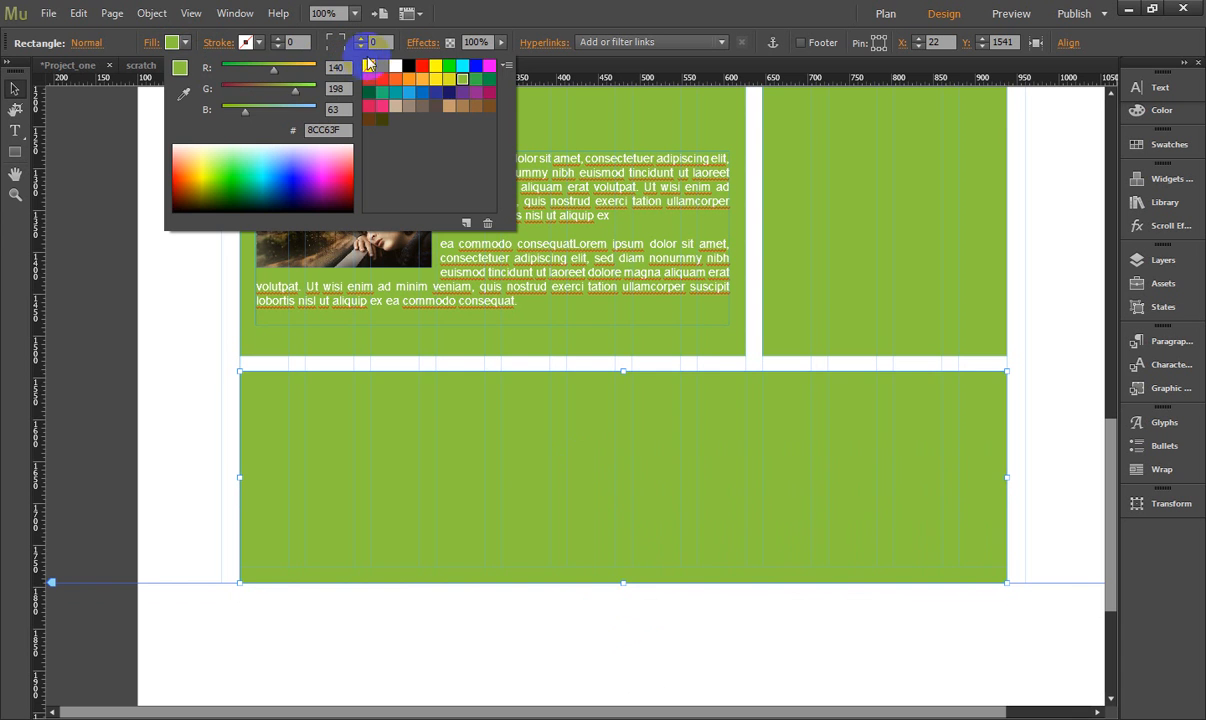
{"action": "left_click", "coordinate": [382, 67]}
{"action": "left_click", "coordinate": [180, 355]}
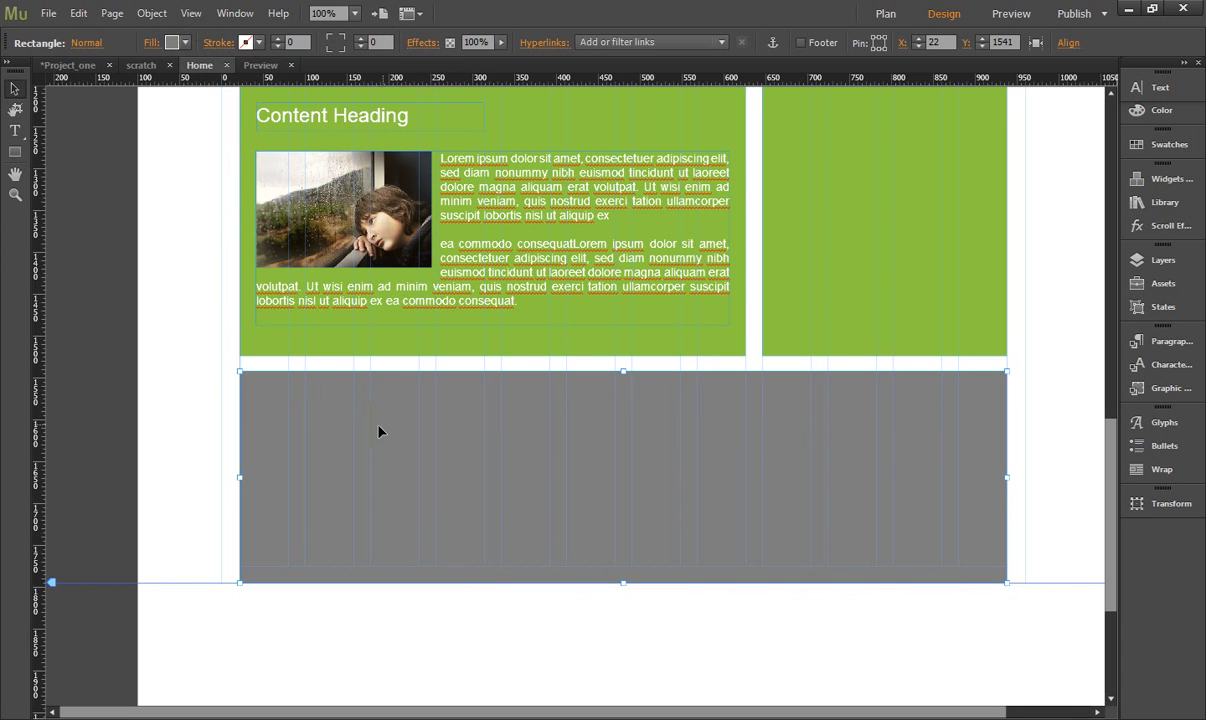
- Duplicate the grey bottom rectangle directly below itself and nudge the copy up to Y 1795
{"action": "left_click_drag", "start_coordinate": [453, 480], "coordinate": [476, 581]}
{"action": "key", "text": "Up"}
{"action": "key", "text": "Up"}
{"action": "key", "text": "Up"}
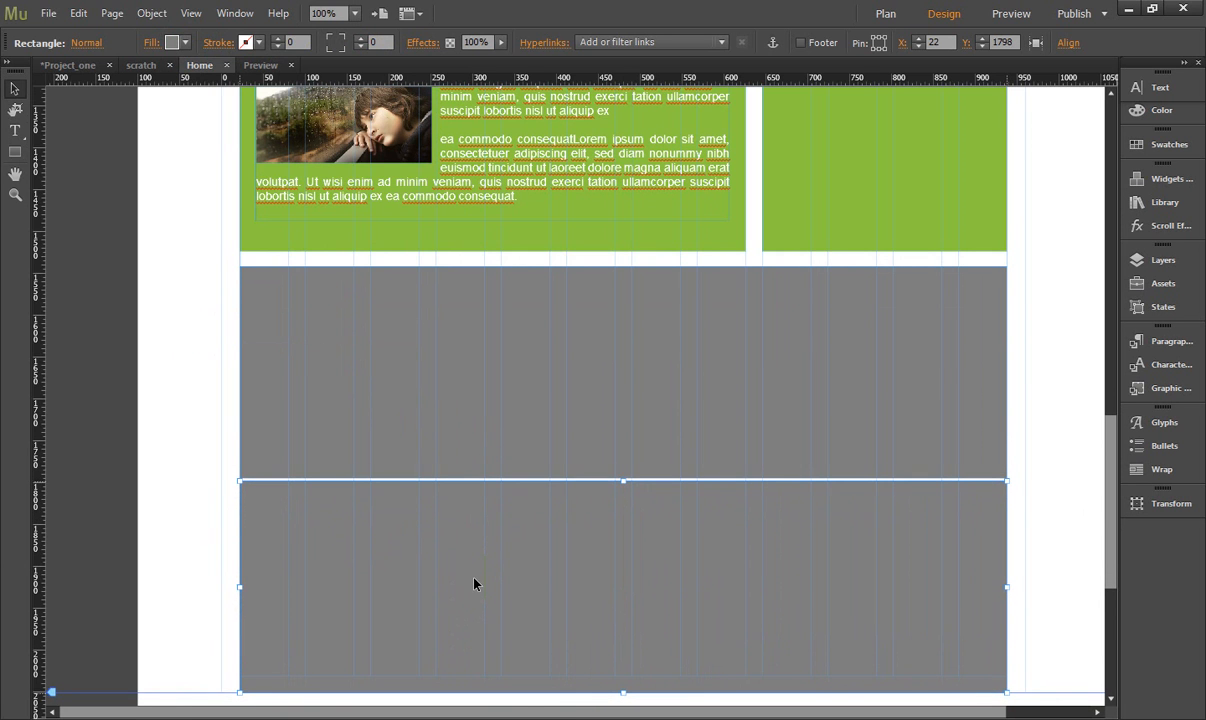
{"action": "key", "text": "Up"}
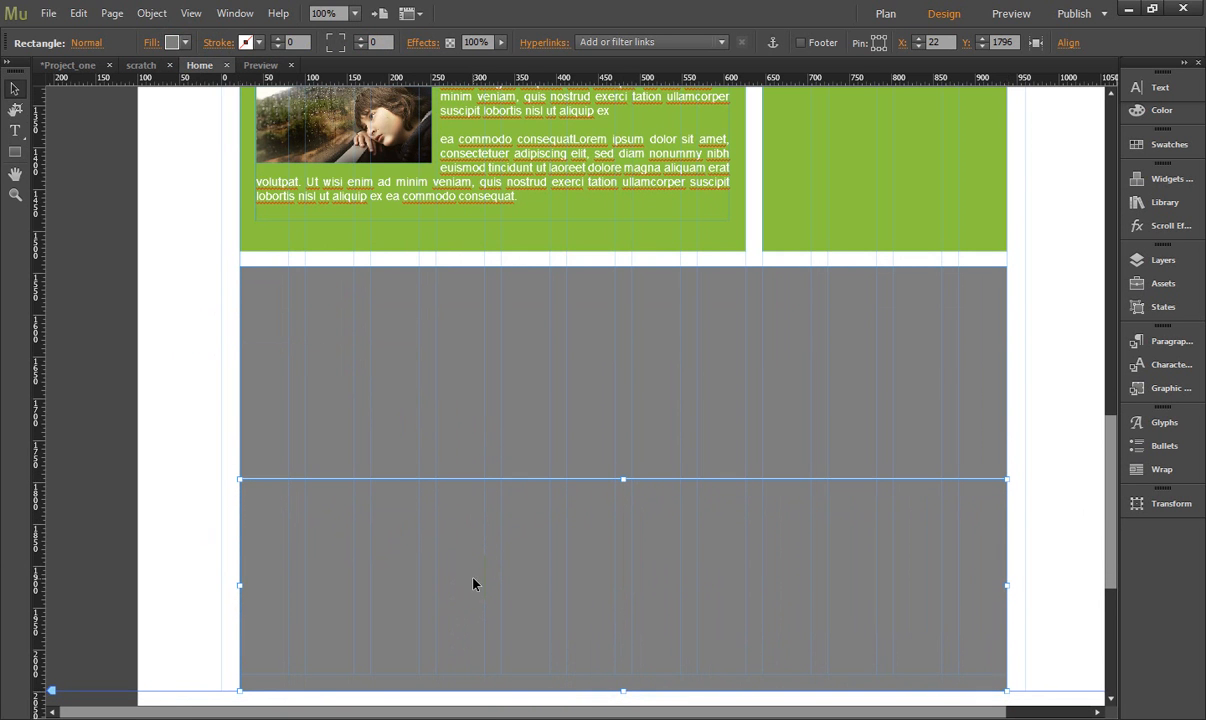
- Reduce the height of the lower grey rectangle to about 65 px, keeping its full width
{"action": "left_click", "coordinate": [225, 458]}
{"action": "left_click", "coordinate": [678, 589]}
{"action": "scroll", "coordinate": [672, 586], "scroll_direction": "down", "scroll_amount": 5}
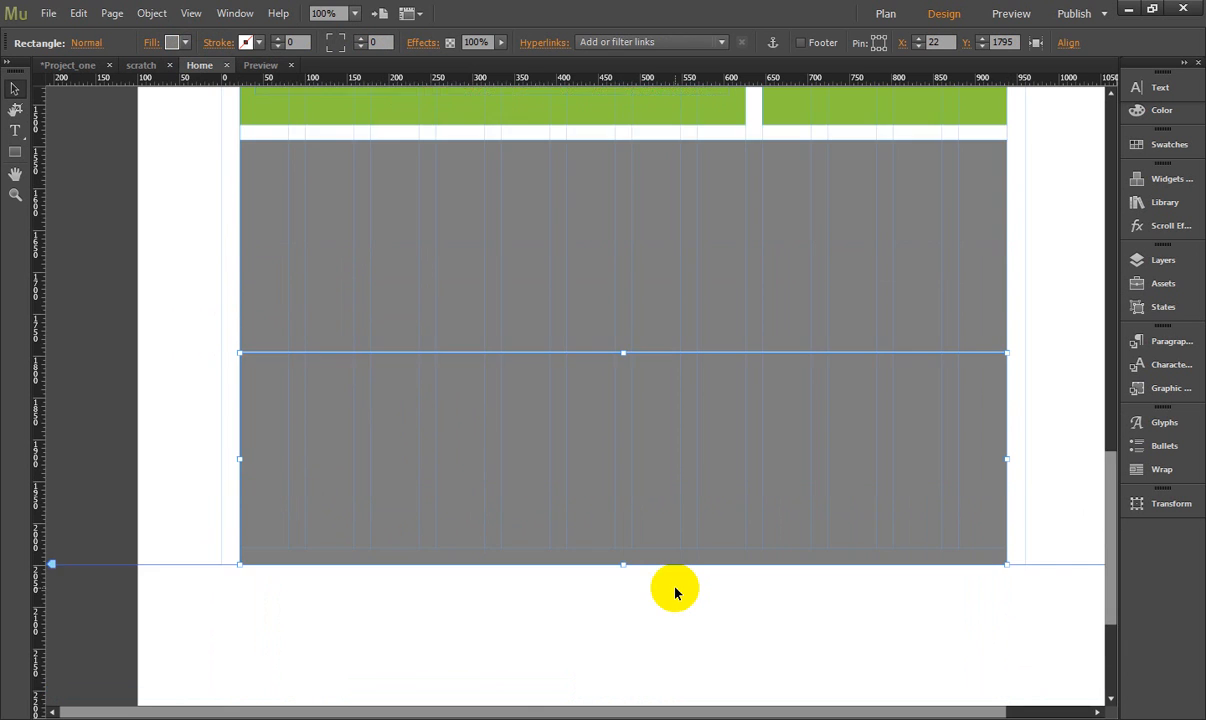
{"action": "left_click_drag", "start_coordinate": [624, 381], "coordinate": [639, 222]}
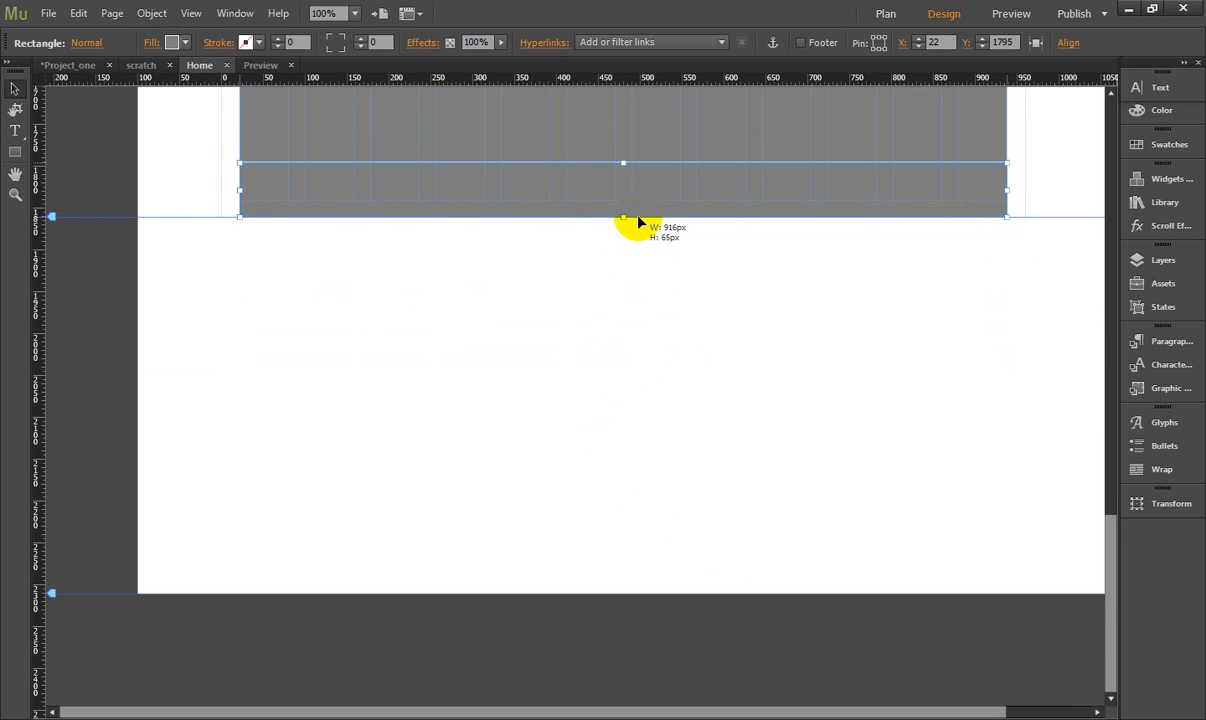
- Lower the fill opacity of the thin bottom rectangle to about 58%
{"action": "left_click", "coordinate": [155, 44]}
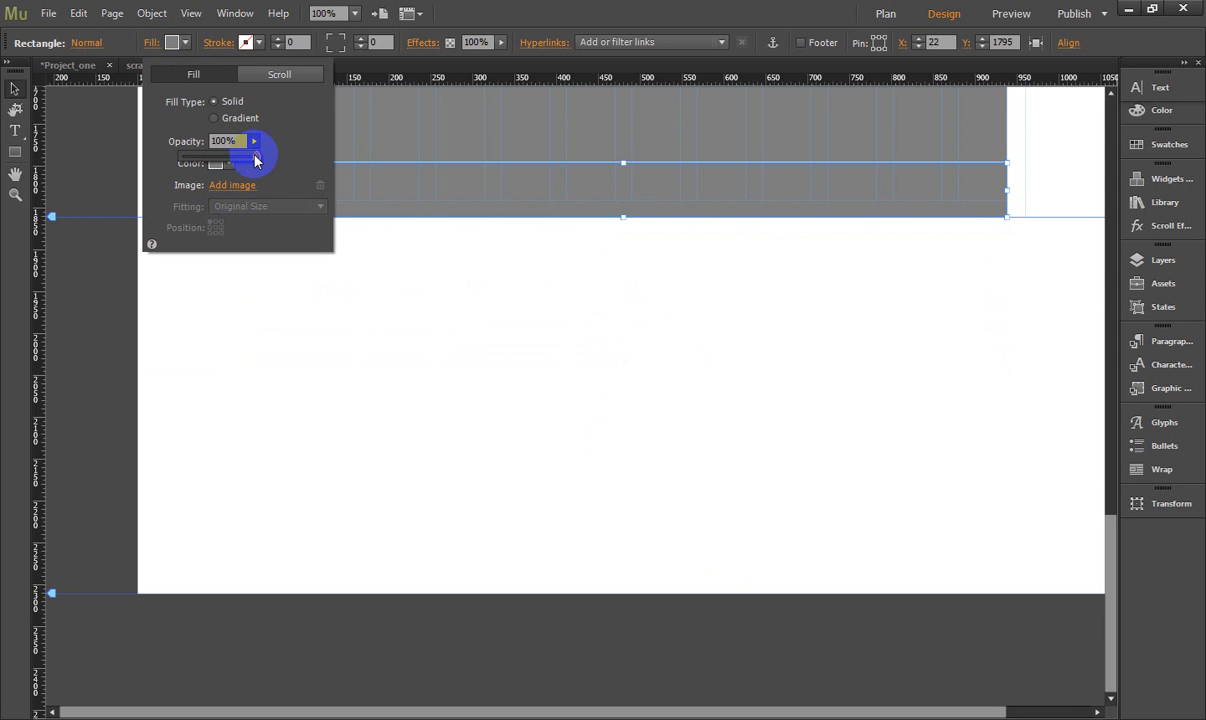
{"action": "left_click_drag", "start_coordinate": [257, 160], "coordinate": [224, 163]}
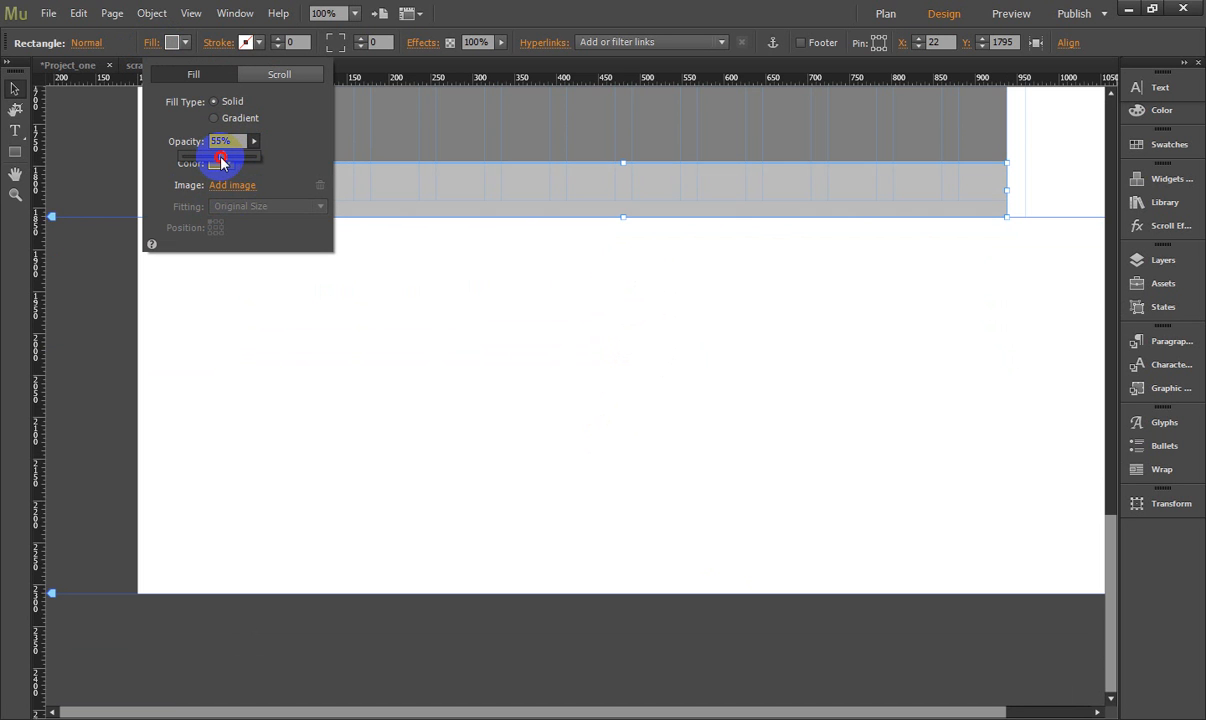
{"action": "left_click_drag", "start_coordinate": [220, 162], "coordinate": [228, 162]}
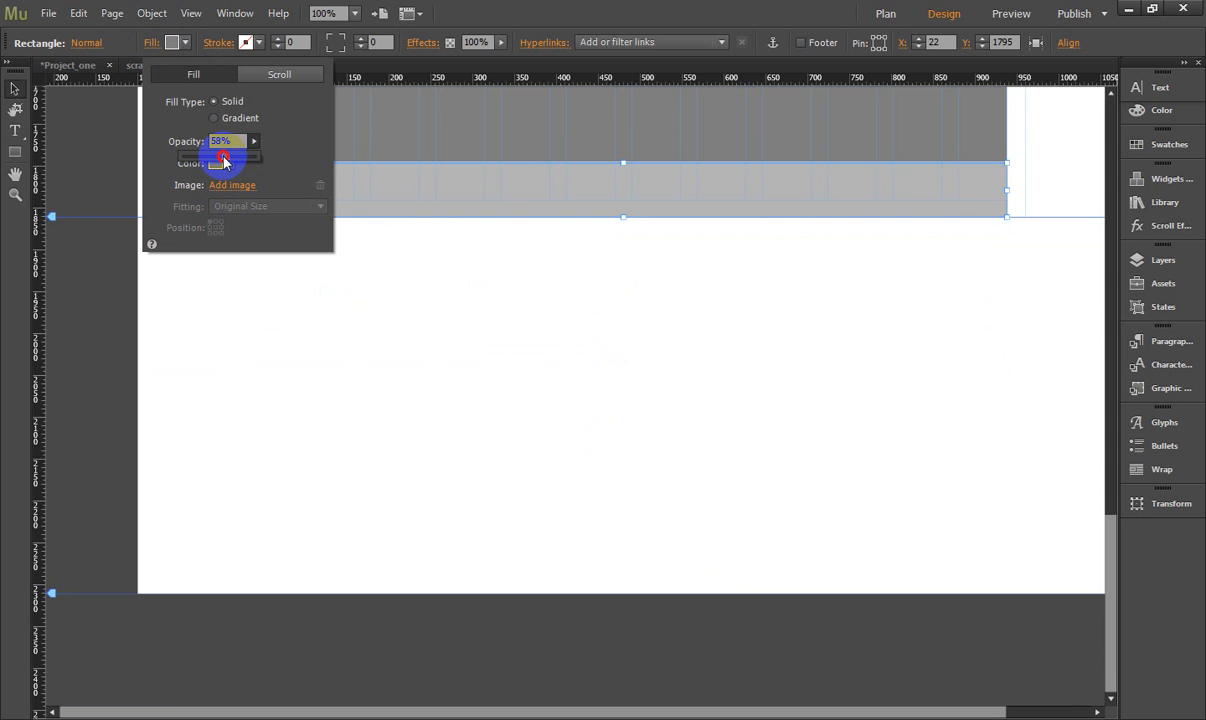
{"action": "left_click_drag", "start_coordinate": [224, 162], "coordinate": [225, 162]}
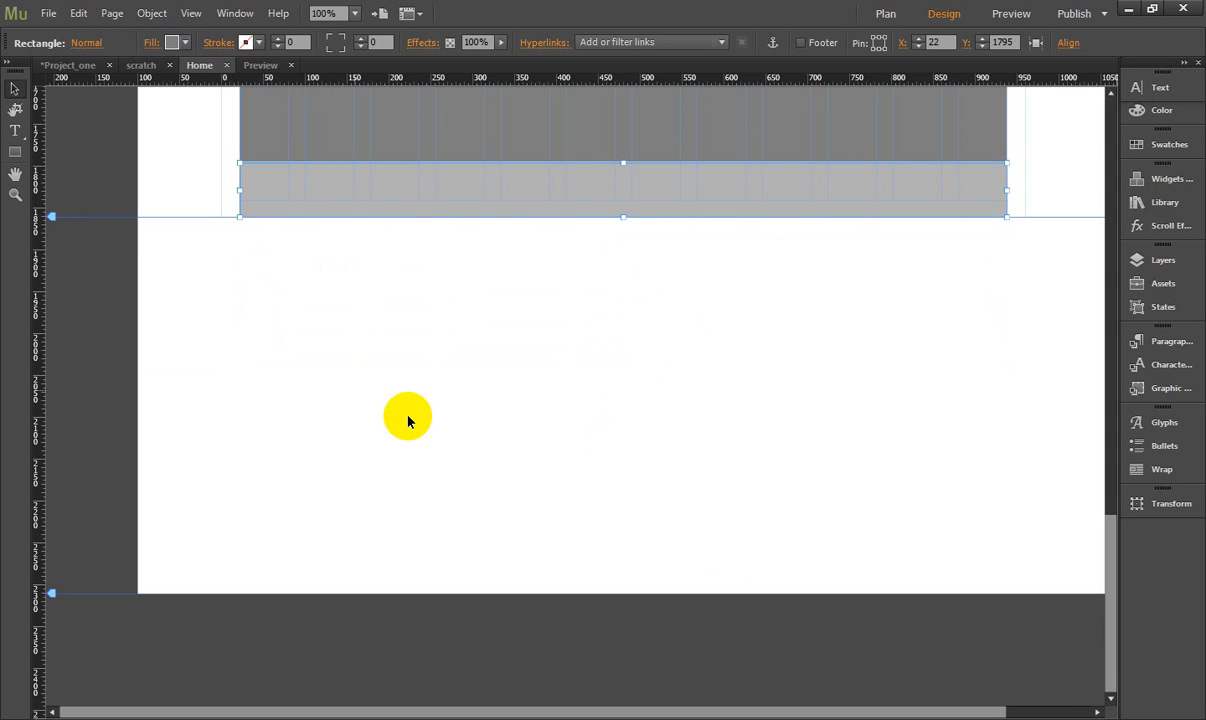
{"action": "left_click", "coordinate": [585, 426]}
- Move the first block's Content Heading to the top of the sidebar at X 656, Y 522 and widen its frame to fit the sidebar
{"action": "scroll", "coordinate": [590, 427], "scroll_direction": "up", "scroll_amount": 5}
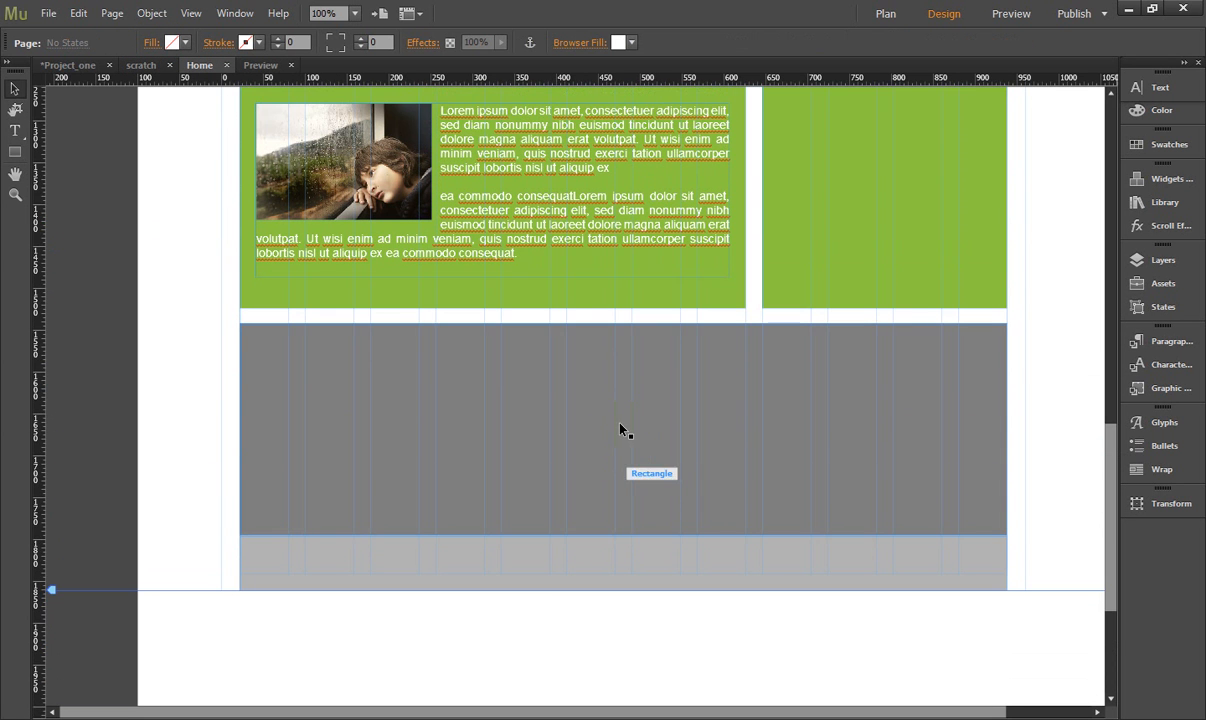
{"action": "left_click", "coordinate": [183, 358]}
{"action": "left_click", "coordinate": [302, 394]}
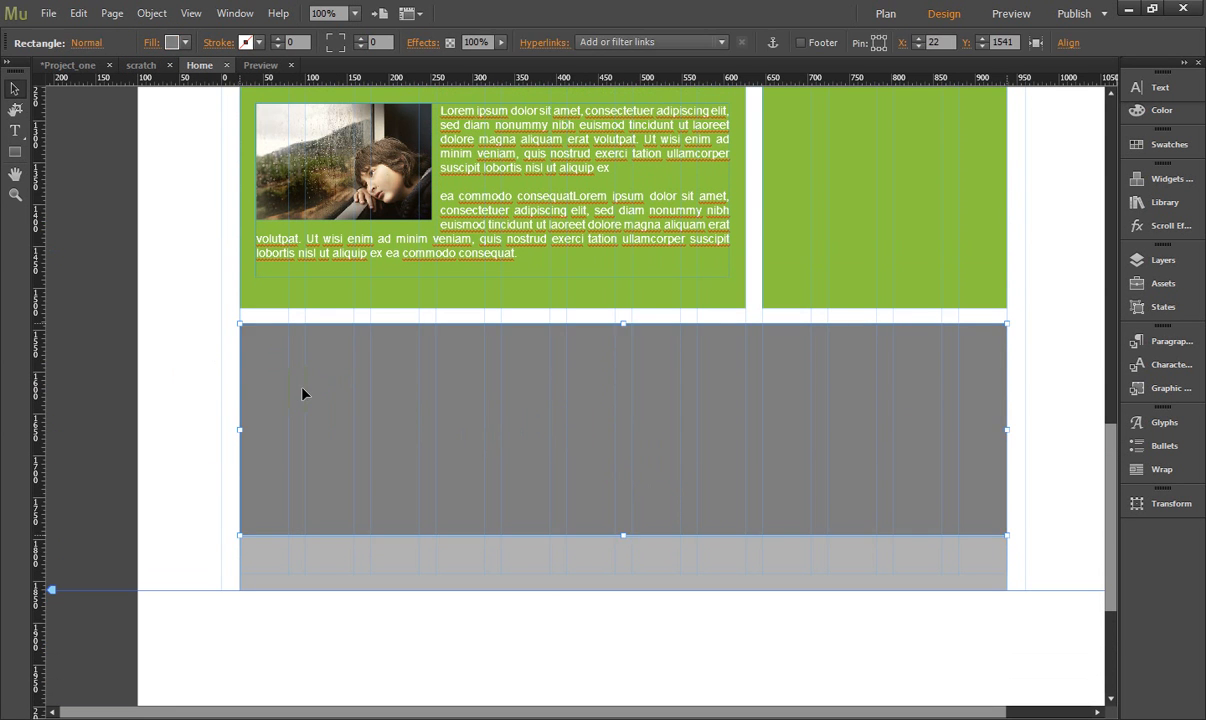
{"action": "scroll", "coordinate": [912, 498], "scroll_direction": "up", "scroll_amount": 5}
{"action": "scroll", "coordinate": [912, 498], "scroll_direction": "up", "scroll_amount": 10}
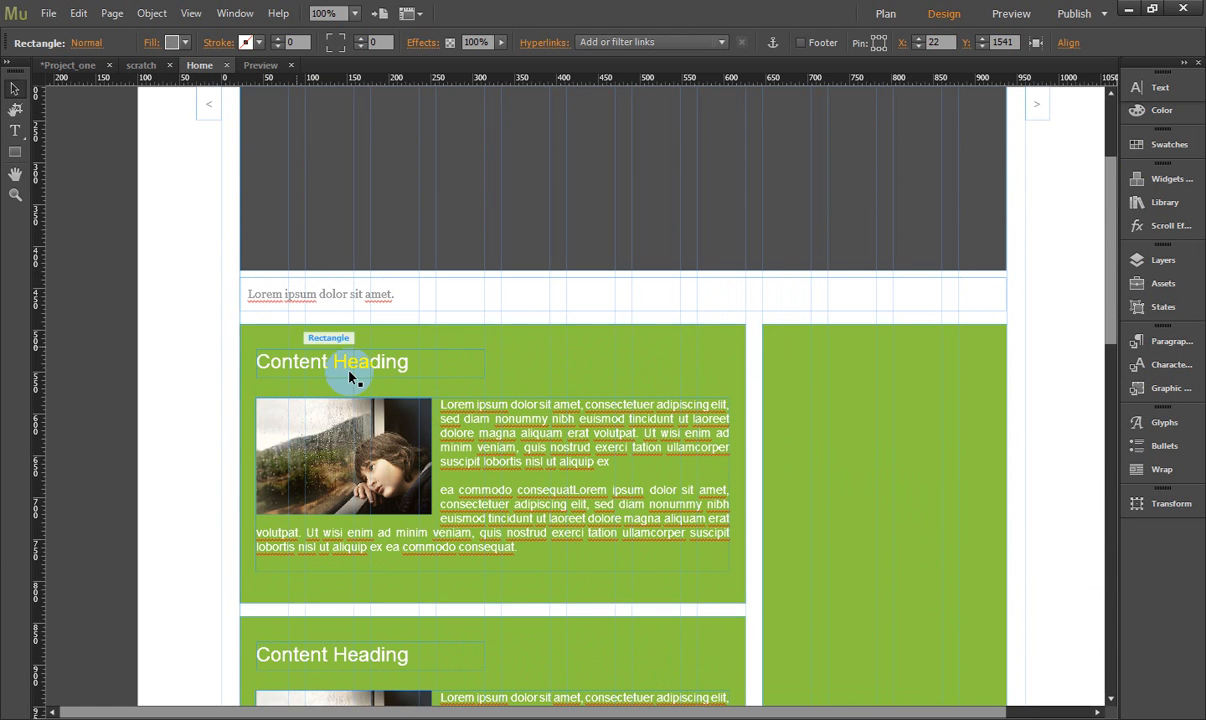
{"action": "left_click_drag", "start_coordinate": [365, 366], "coordinate": [881, 366]}
{"action": "left_click", "coordinate": [1028, 393]}
{"action": "left_click", "coordinate": [831, 376]}
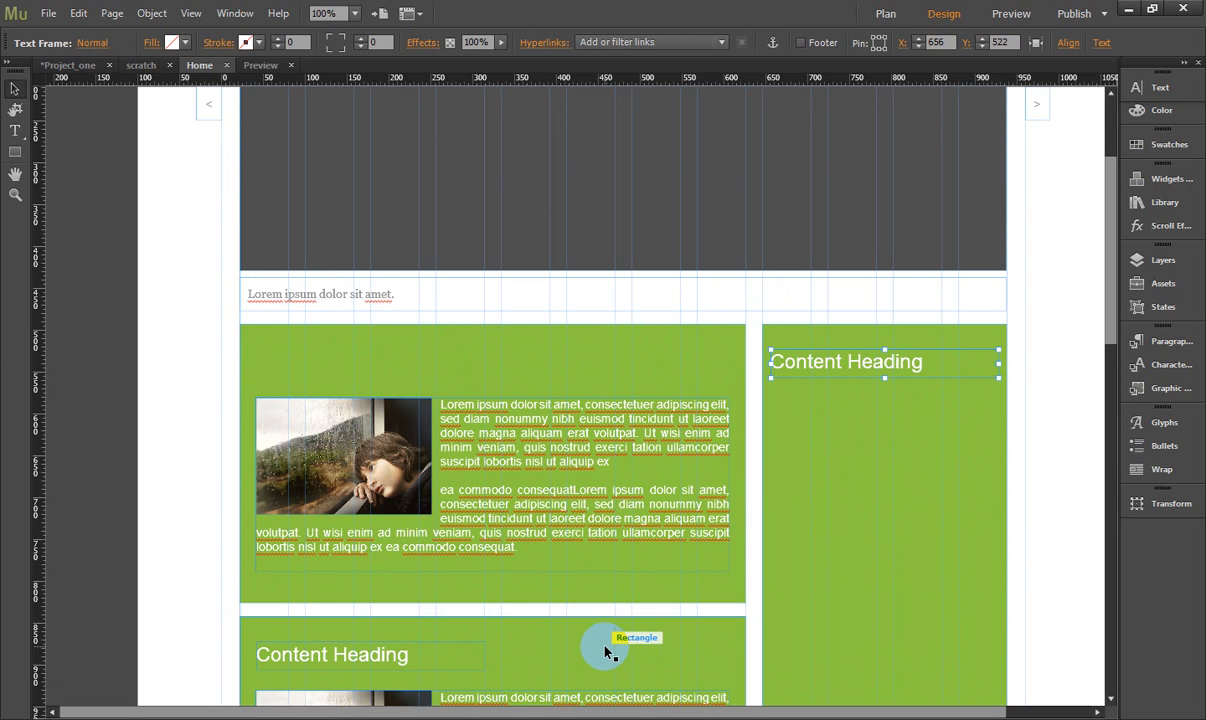
- Duplicate the navigation menu into the sidebar below its heading at X 656, Y 580, and arrange the sidebar rectangle behind it
{"action": "scroll", "coordinate": [612, 640], "scroll_direction": "up", "scroll_amount": 3}
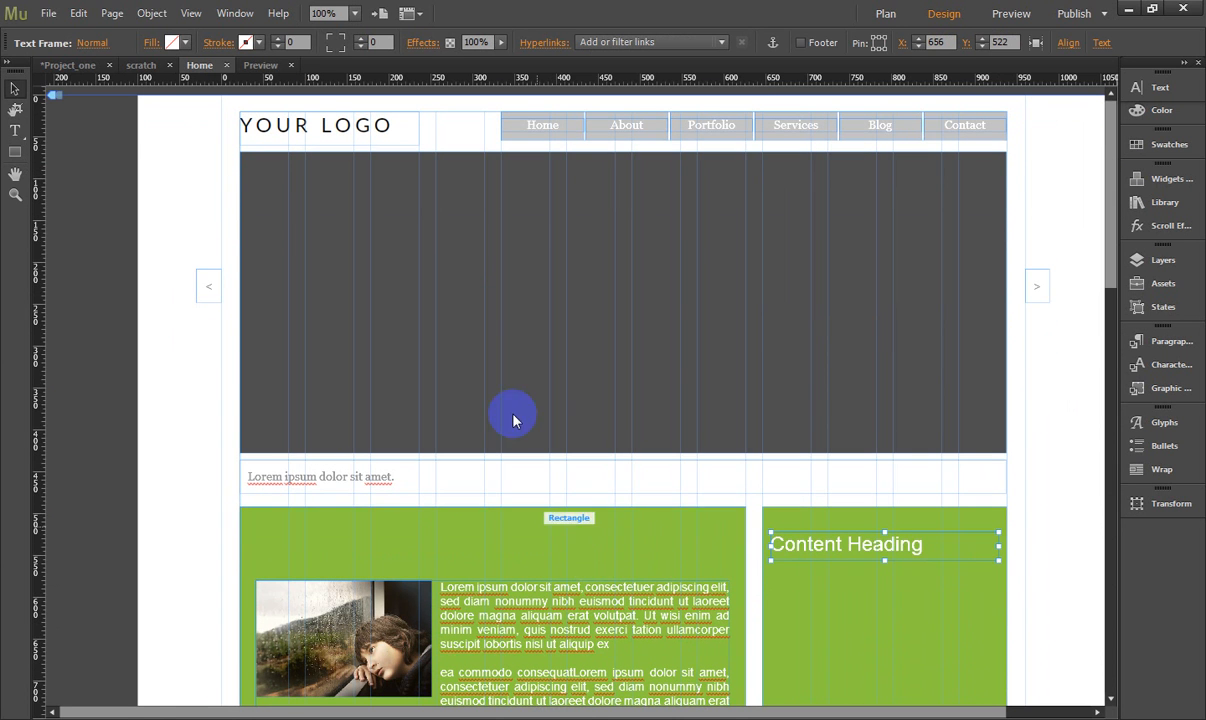
{"action": "left_click", "coordinate": [537, 128]}
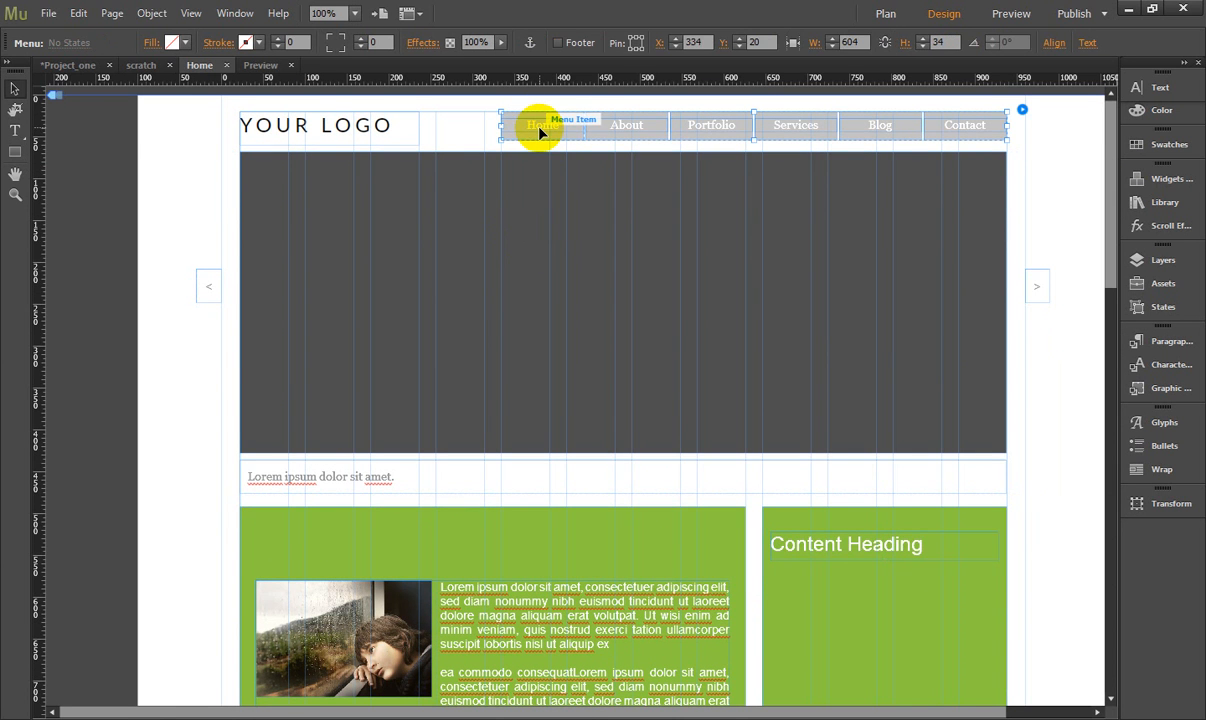
{"action": "left_click_drag", "start_coordinate": [540, 133], "coordinate": [803, 588]}
{"action": "scroll", "coordinate": [802, 593], "scroll_direction": "down", "scroll_amount": 3}
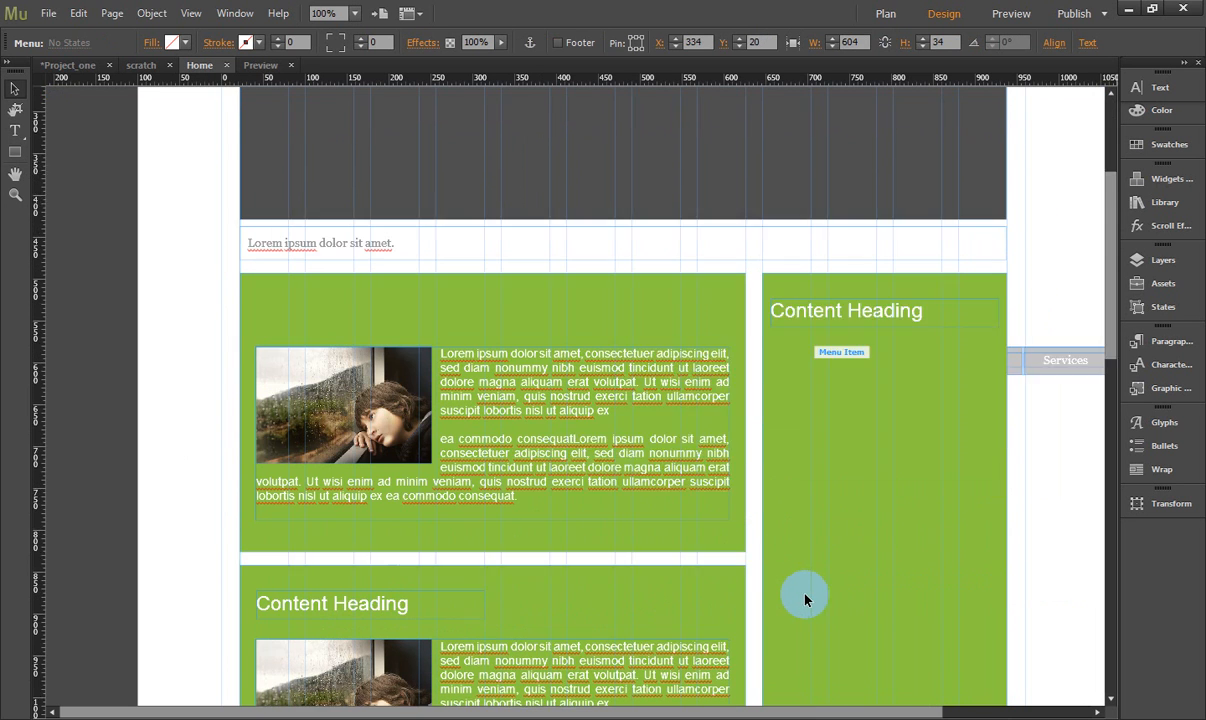
{"action": "right_click", "coordinate": [851, 386]}
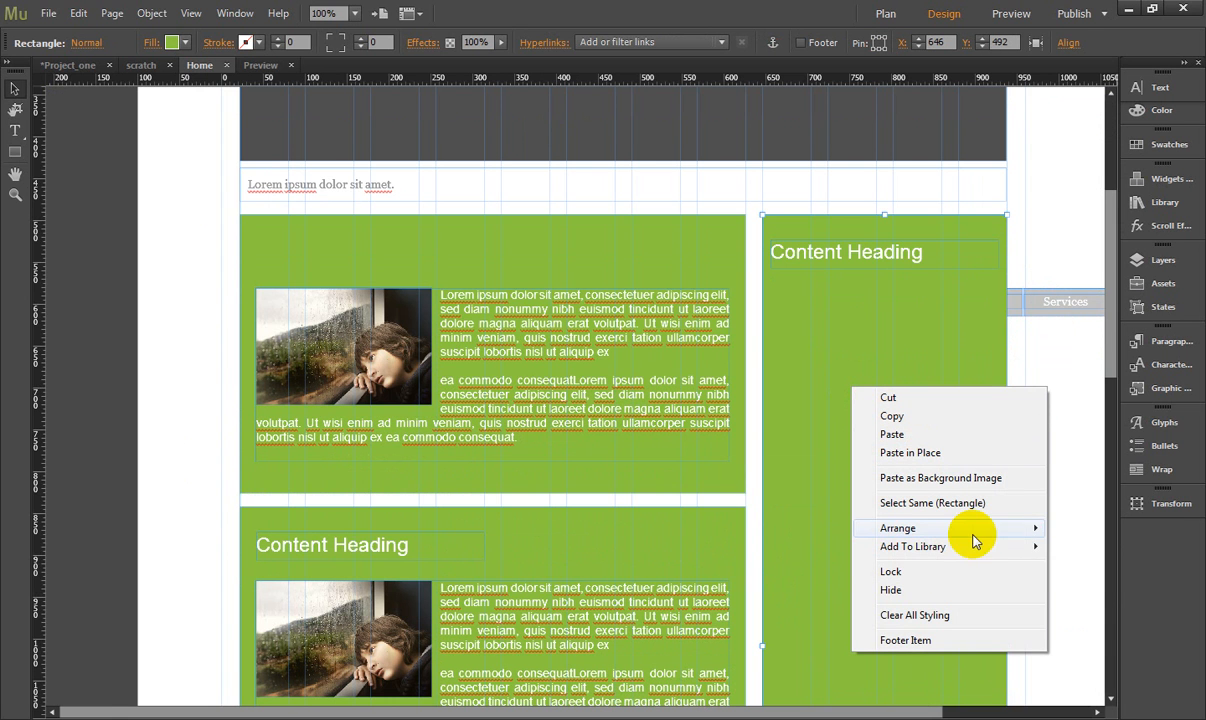
{"action": "mouse_move", "coordinate": [1034, 530]}
{"action": "left_click", "coordinate": [1100, 583]}
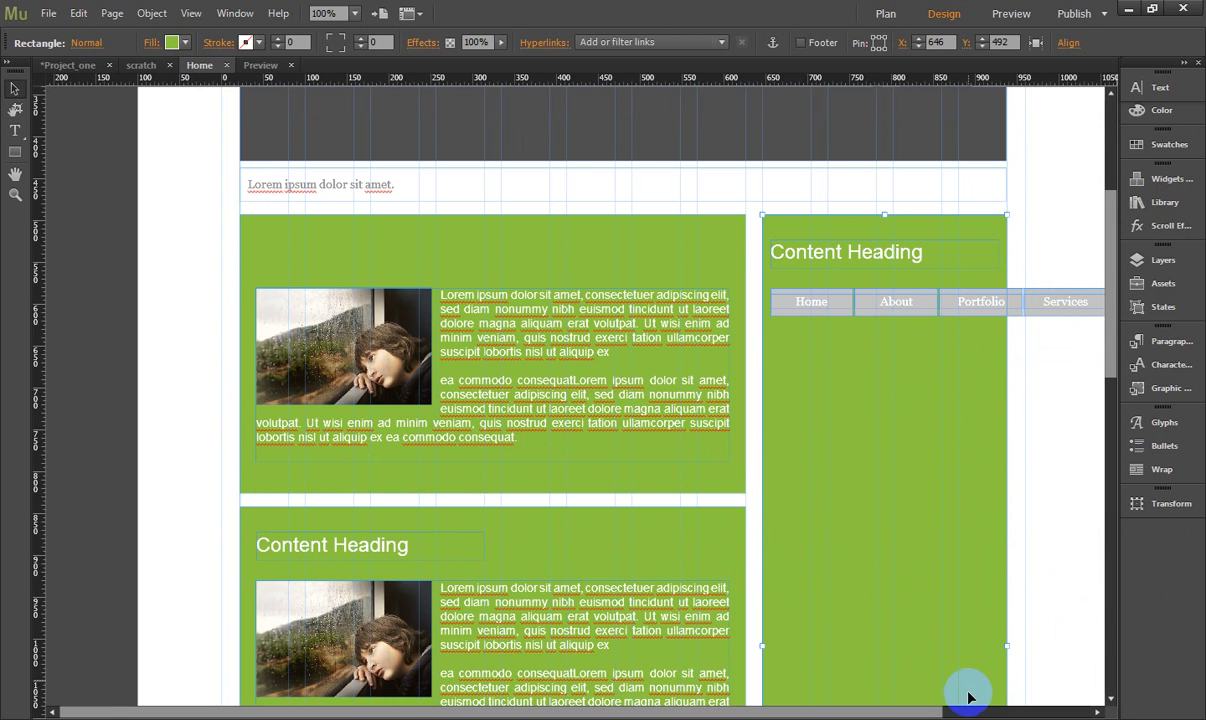
- Set the direction of the sidebar menu to Vertical
{"action": "left_click_drag", "start_coordinate": [937, 706], "coordinate": [1078, 712]}
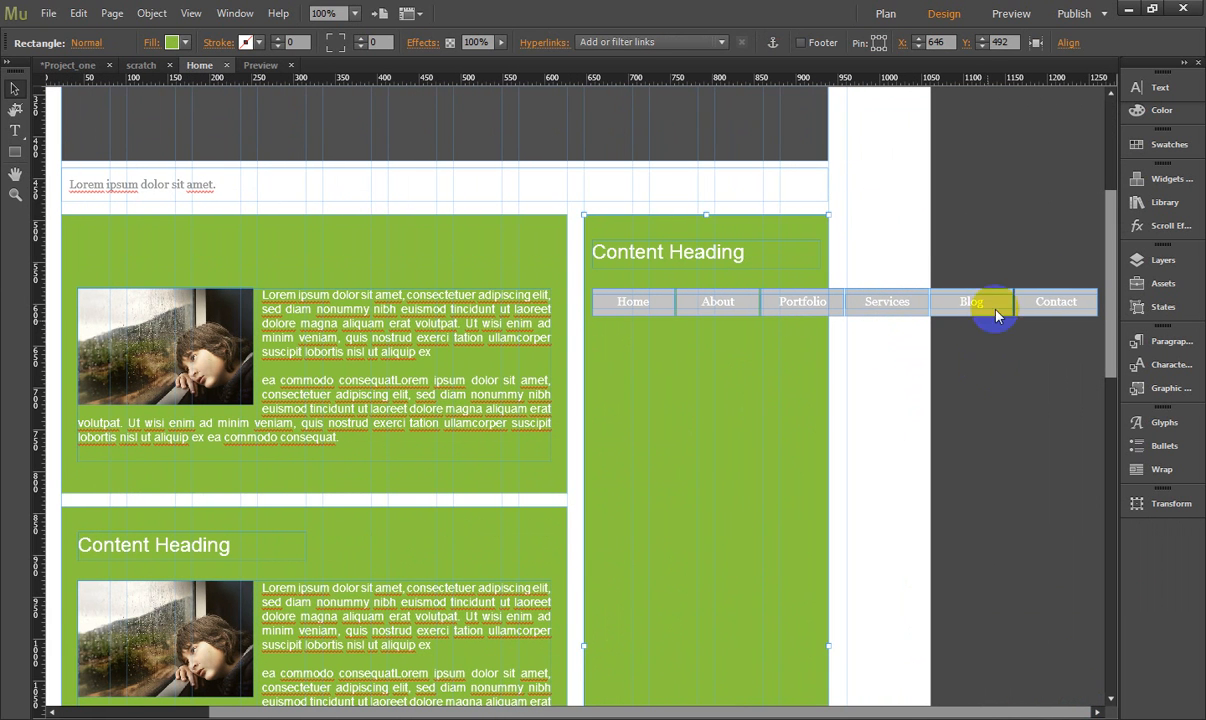
{"action": "left_click", "coordinate": [1083, 299]}
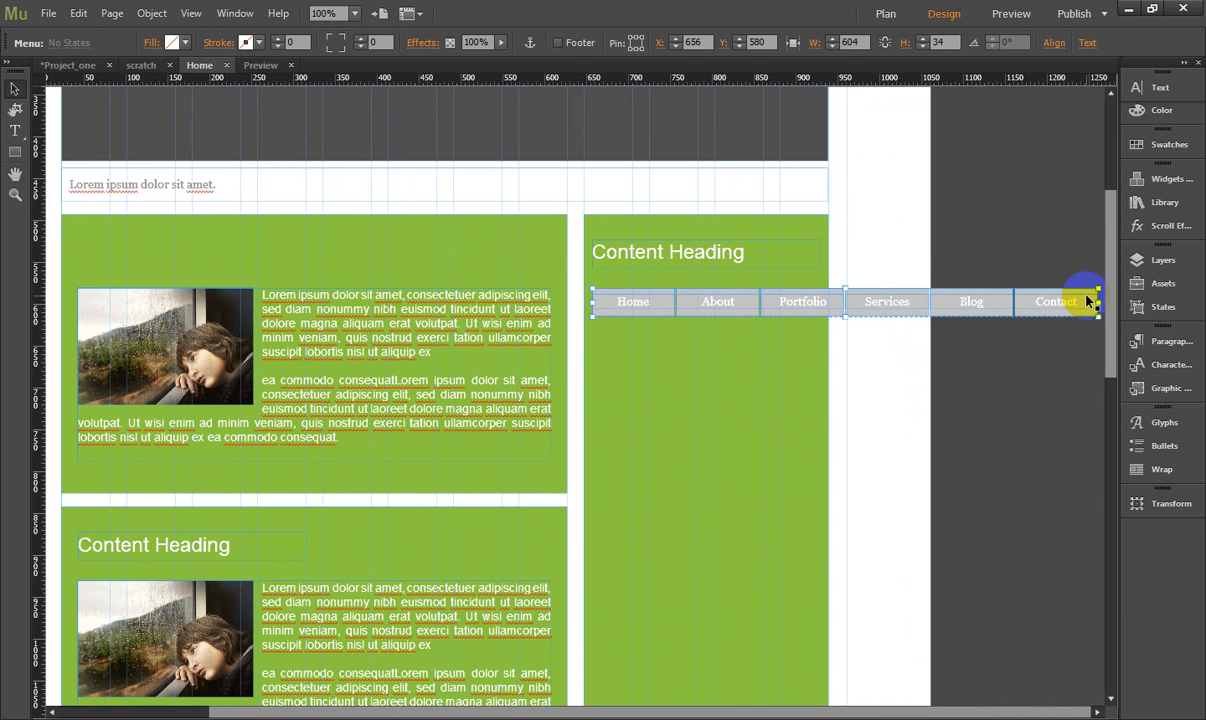
{"action": "left_click", "coordinate": [1090, 300]}
{"action": "left_click", "coordinate": [633, 298]}
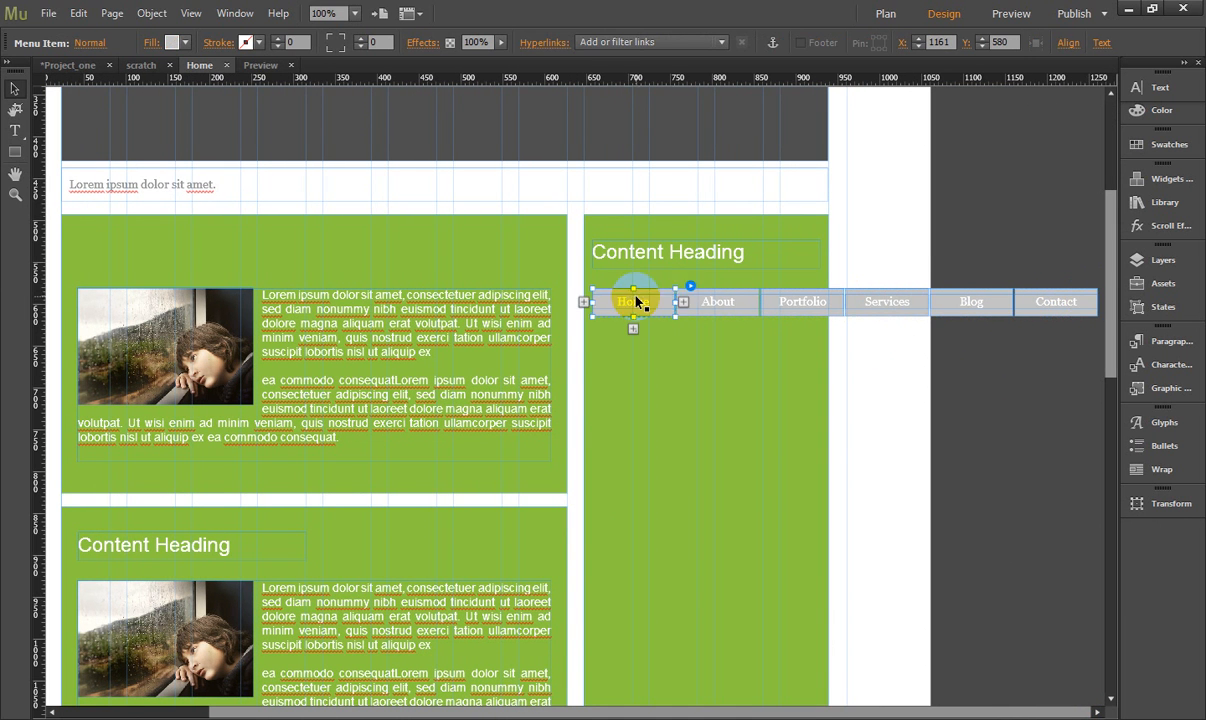
{"action": "left_click", "coordinate": [691, 287]}
{"action": "left_click", "coordinate": [838, 330]}
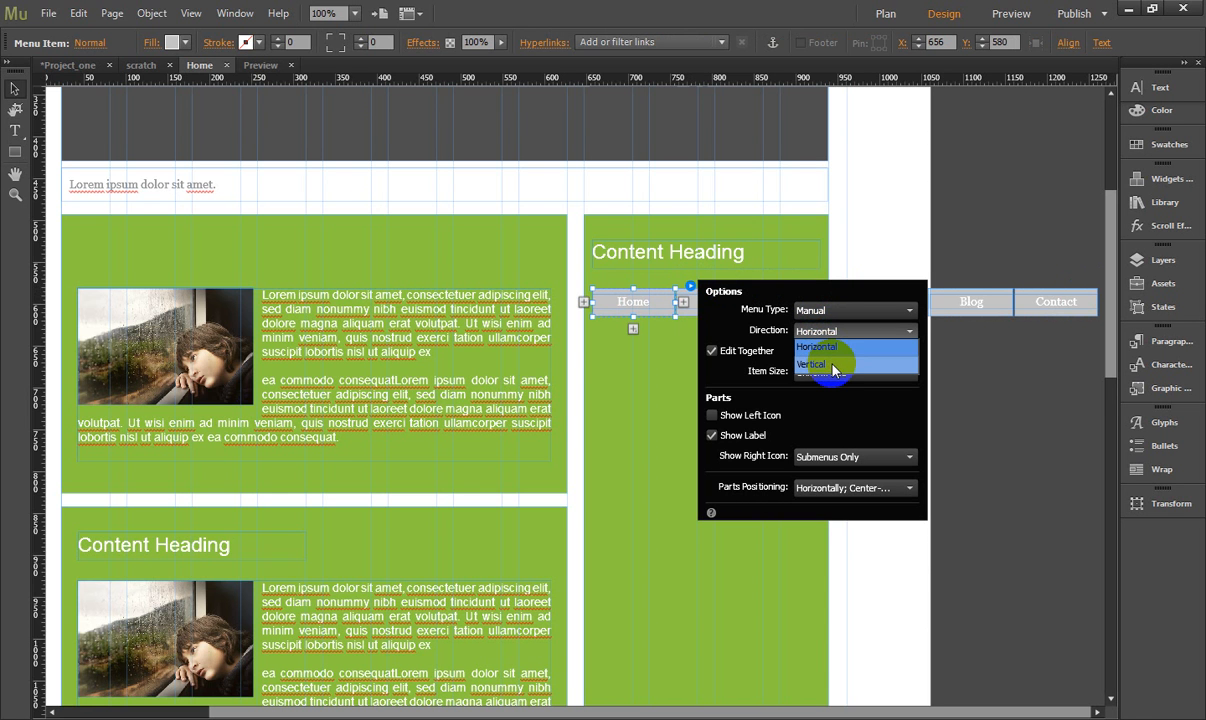
{"action": "left_click", "coordinate": [834, 366]}
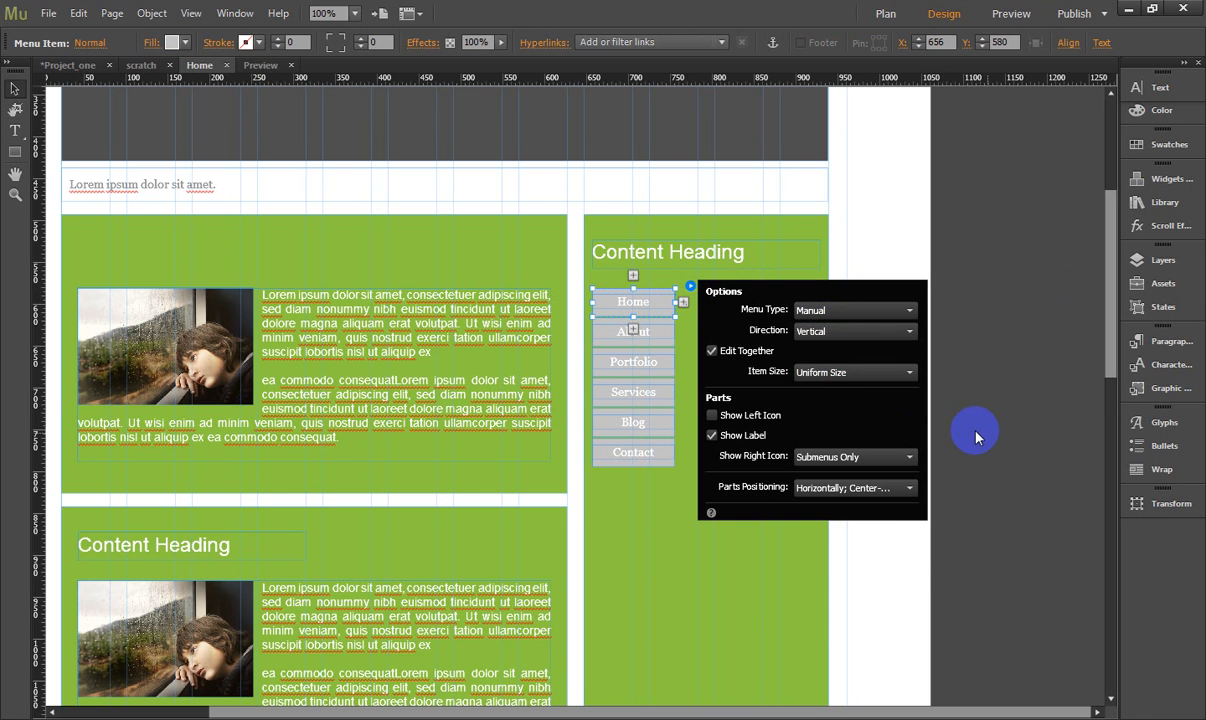
- Widen the vertical sidebar menu to the heading's width of 272 px and move it up closer beneath the heading
{"action": "left_click", "coordinate": [660, 330]}
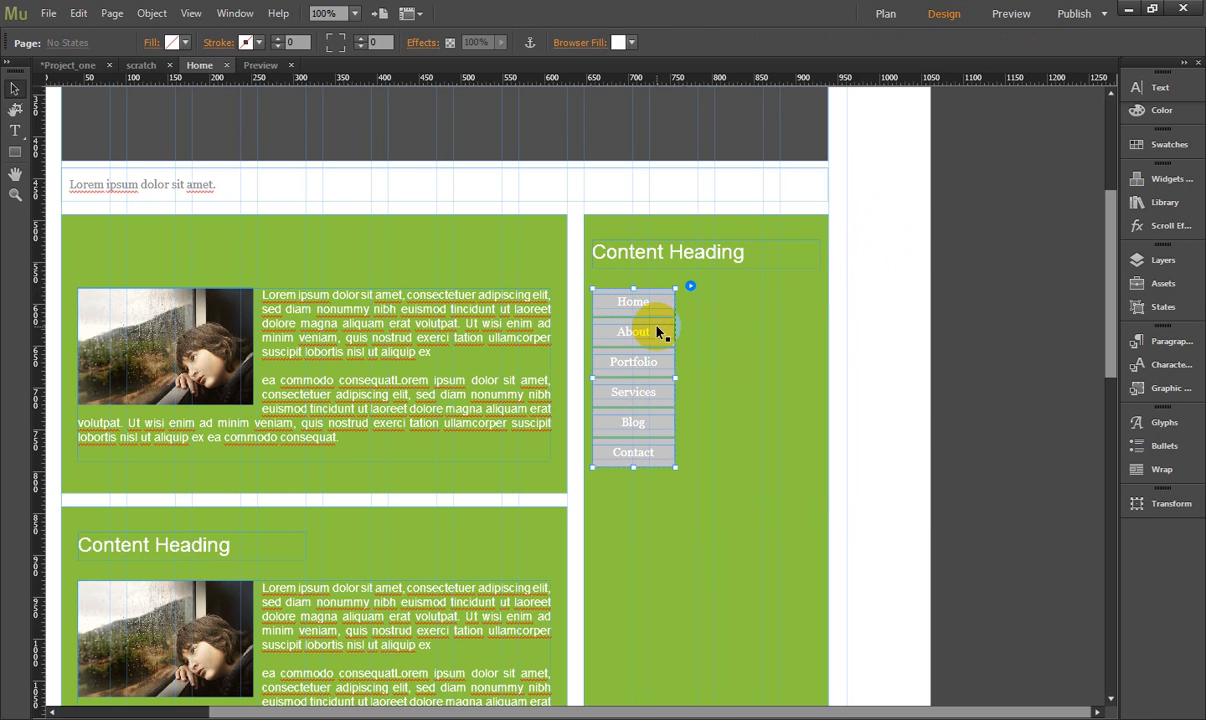
{"action": "left_click_drag", "start_coordinate": [675, 332], "coordinate": [742, 302]}
{"action": "left_click", "coordinate": [861, 337]}
{"action": "left_click", "coordinate": [757, 316]}
- Replace the sidebar menu's Home label with "Lorem ipsum dolor sit amet," copied from the first block's paragraph
{"action": "left_click", "coordinate": [741, 298]}
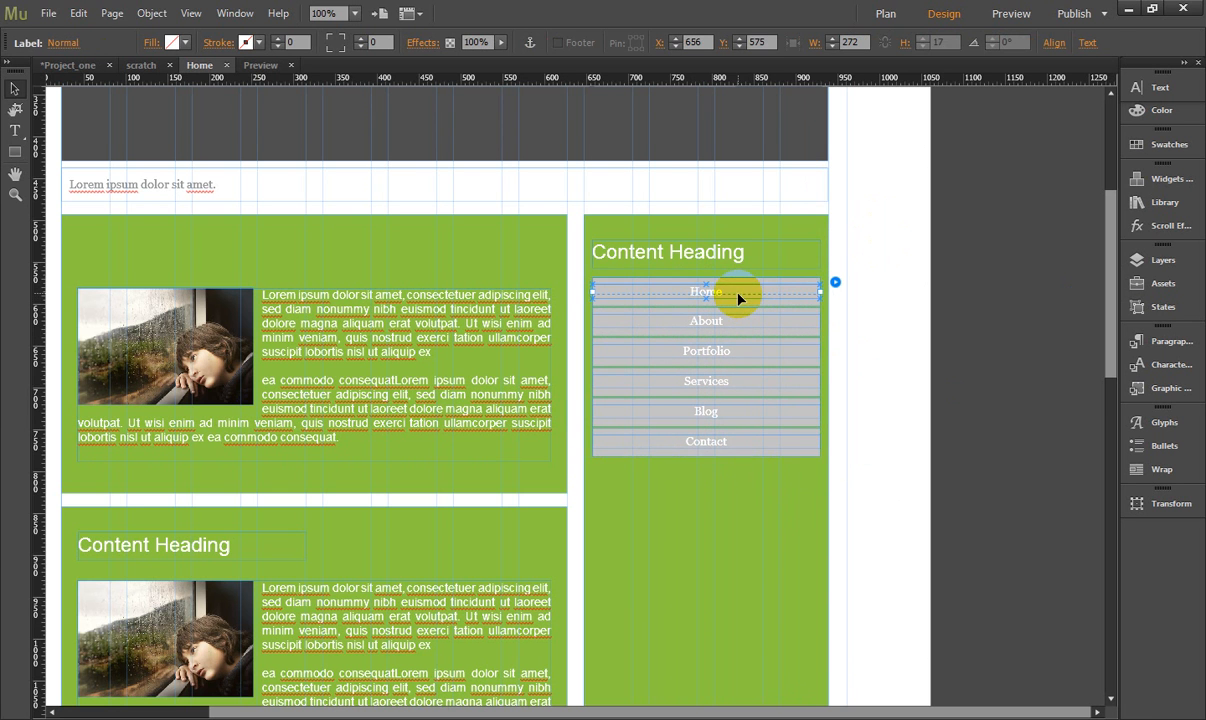
{"action": "double_click", "coordinate": [738, 294]}
{"action": "double_click", "coordinate": [706, 292]}
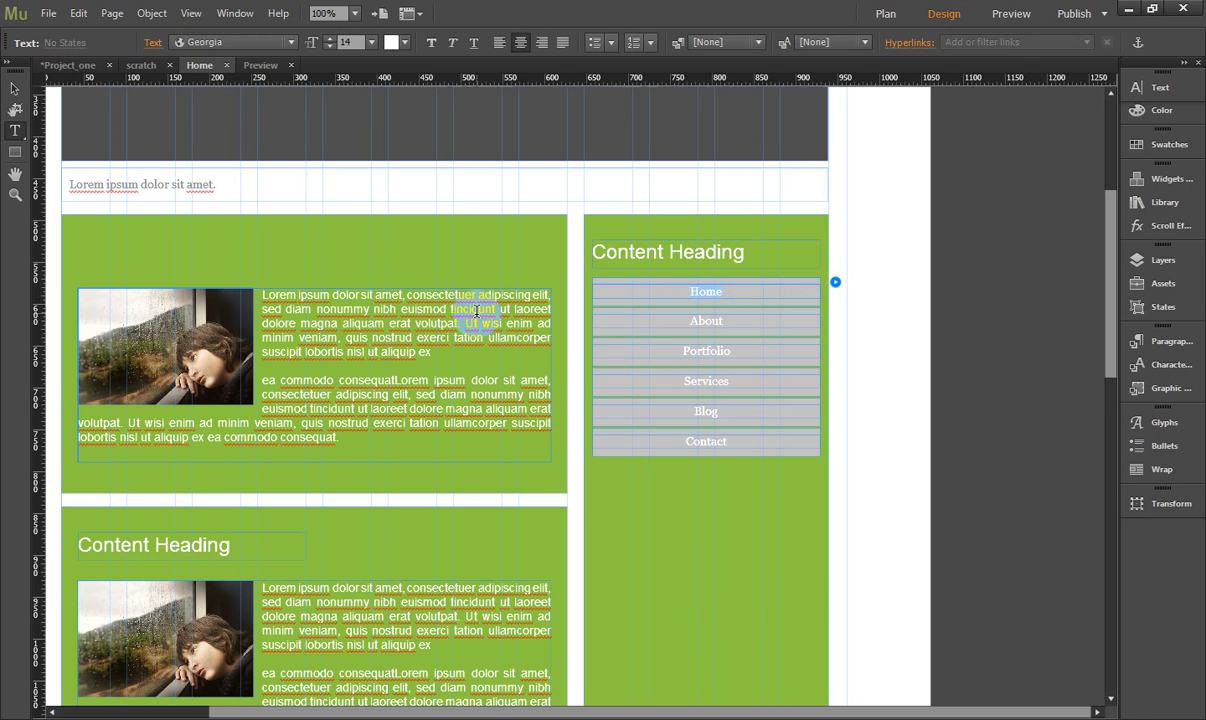
{"action": "left_click", "coordinate": [264, 294]}
{"action": "left_click_drag", "start_coordinate": [262, 294], "coordinate": [405, 294]}
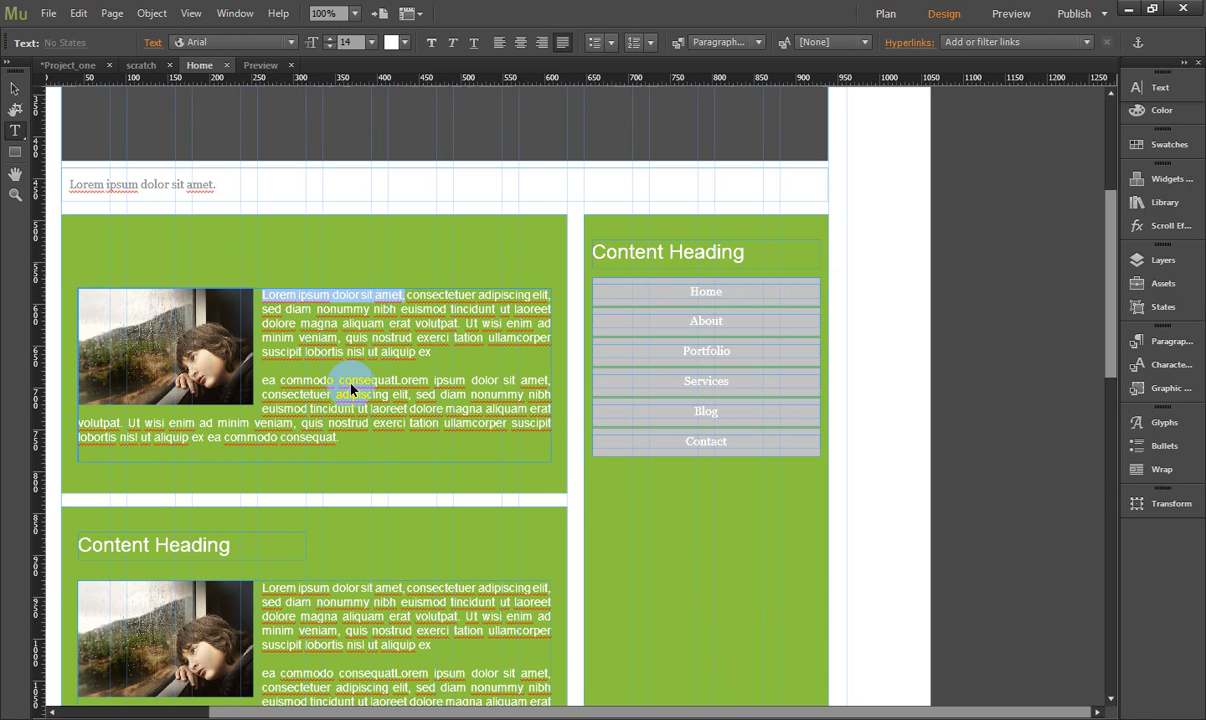
{"action": "left_click", "coordinate": [722, 292]}
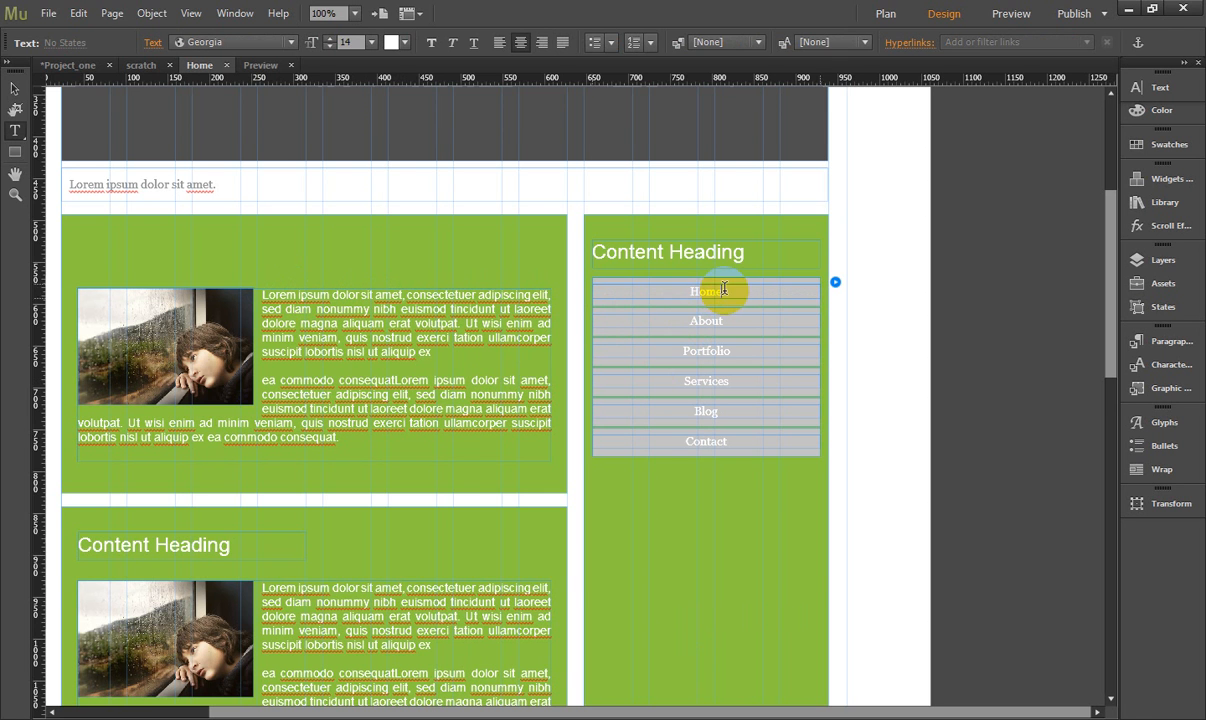
{"action": "left_click_drag", "start_coordinate": [724, 291], "coordinate": [669, 293]}
- Replace the sidebar menu's About label with "lobortis nisl ut aliquip ex" copied from the first block's paragraph
{"action": "left_click", "coordinate": [513, 325]}
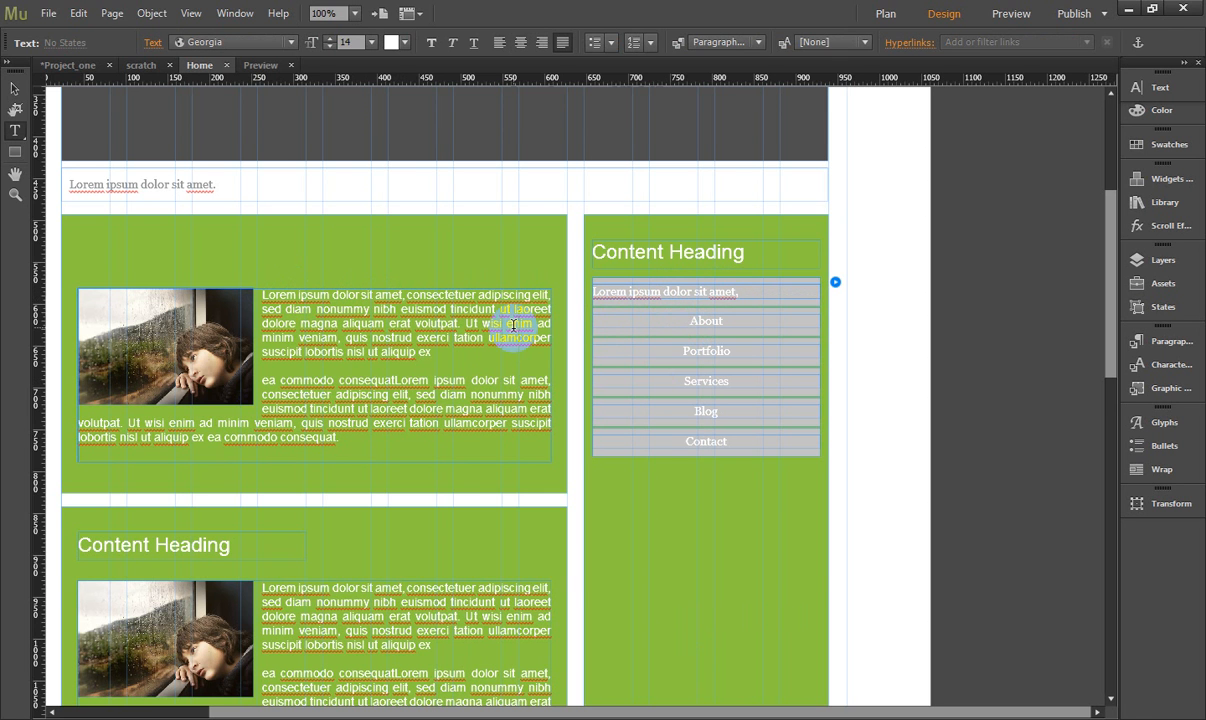
{"action": "left_click", "coordinate": [420, 362]}
{"action": "left_click_drag", "start_coordinate": [434, 363], "coordinate": [326, 360]}
{"action": "key", "text": "ctrl+c"}
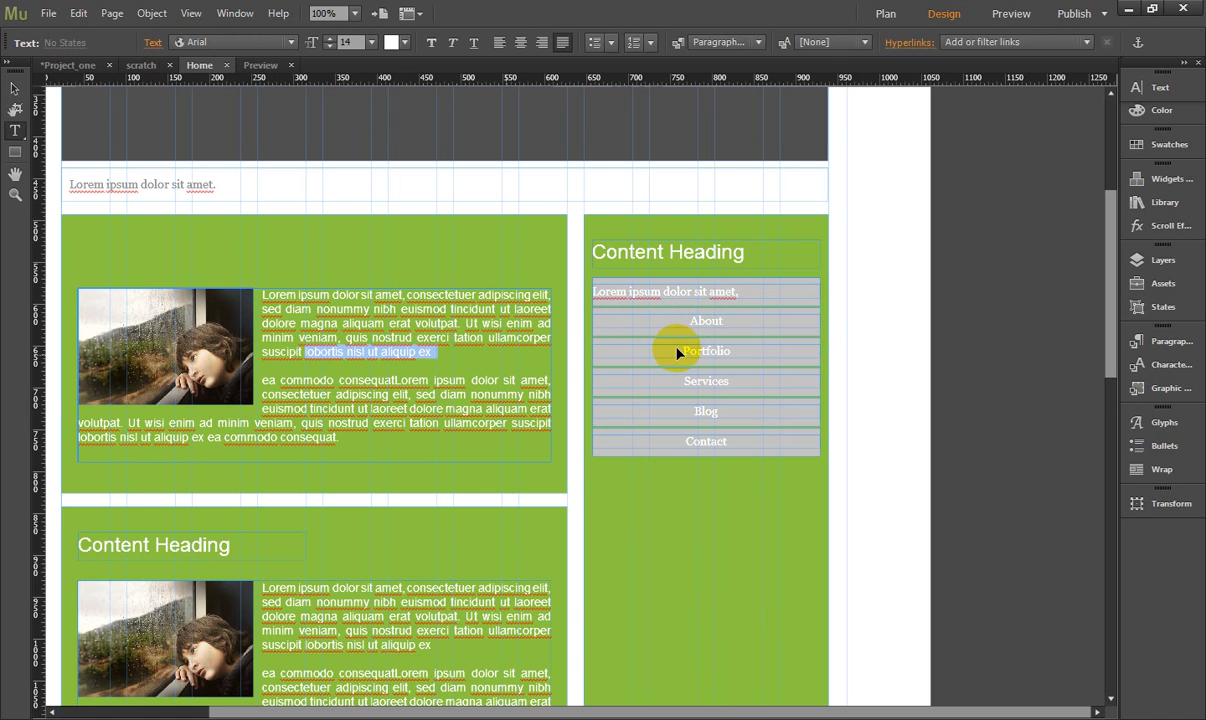
{"action": "left_click", "coordinate": [740, 323]}
{"action": "left_click_drag", "start_coordinate": [740, 323], "coordinate": [615, 325]}
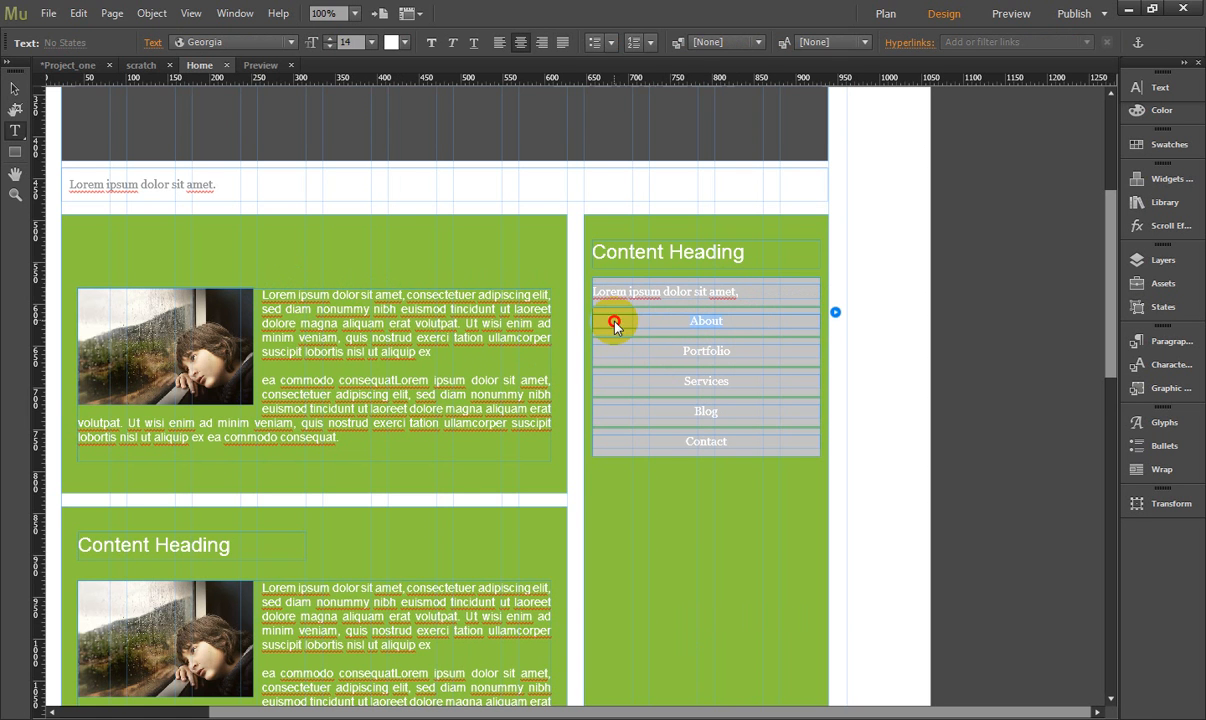
{"action": "key", "text": "ctrl+v"}
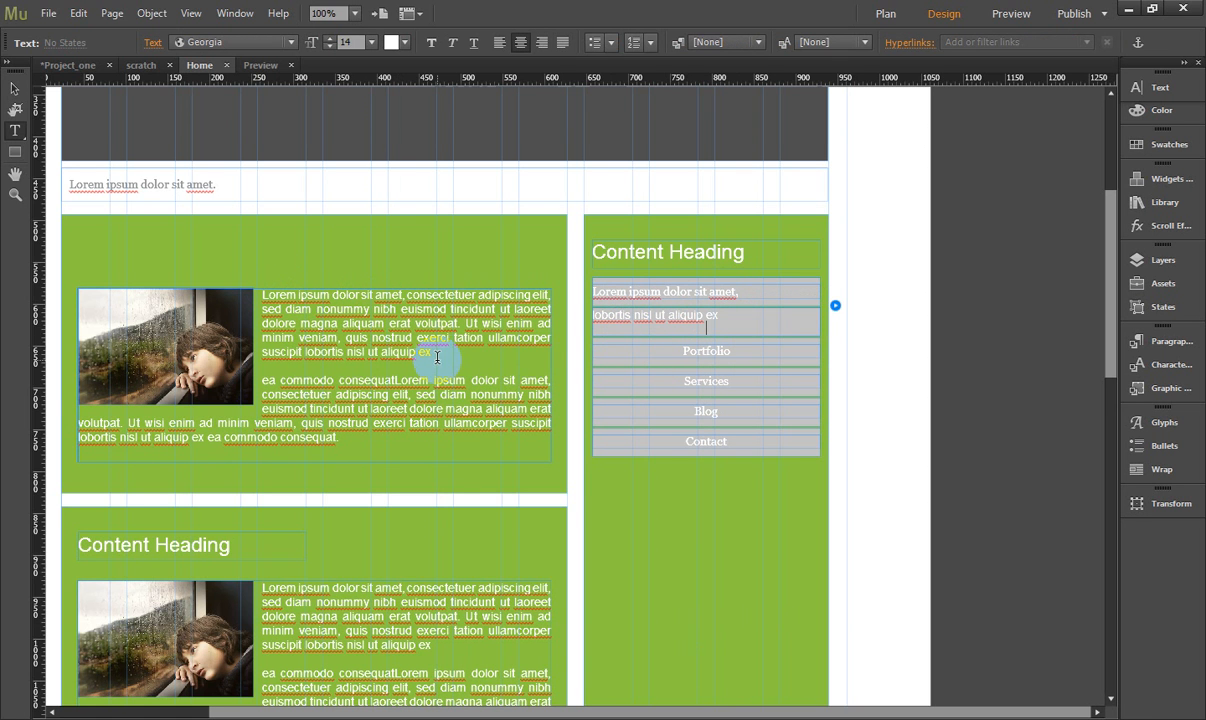
- Replace the sidebar menu's Portfolio label with "quis nostrud exerci" copied from the first block's paragraph
{"action": "left_click_drag", "start_coordinate": [437, 357], "coordinate": [340, 345]}
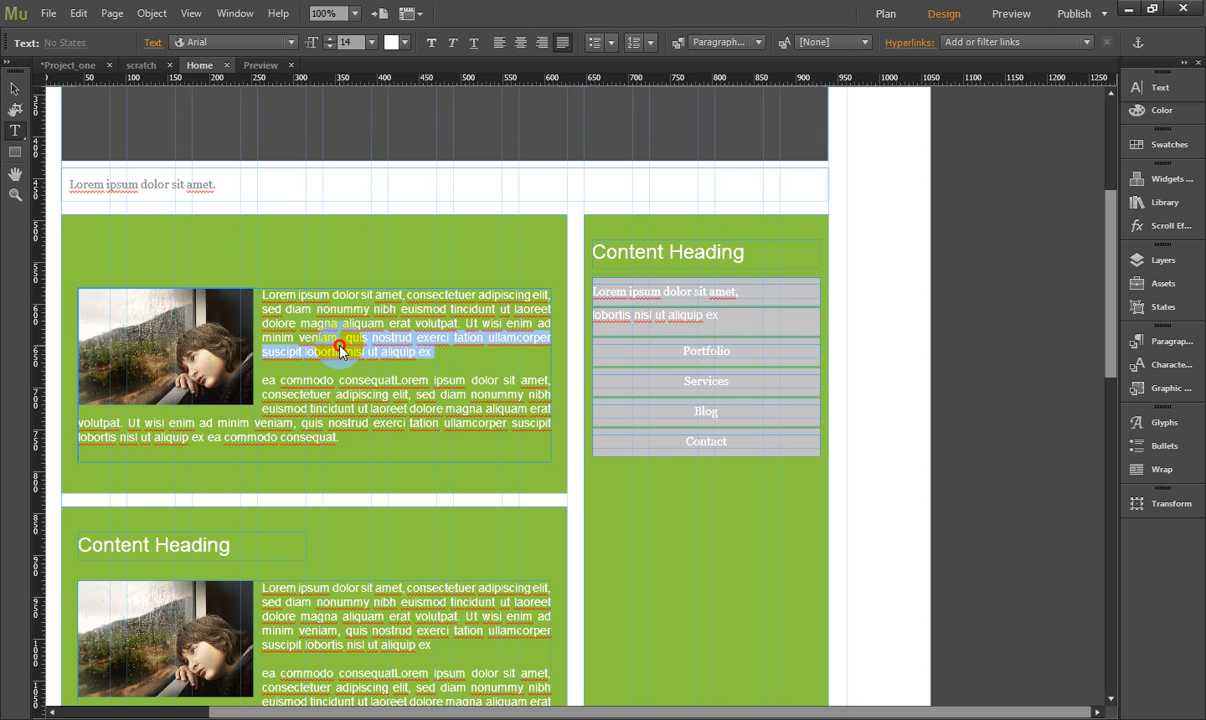
{"action": "left_click", "coordinate": [348, 344]}
{"action": "left_click_drag", "start_coordinate": [355, 348], "coordinate": [450, 340]}
{"action": "key", "text": "ctrl+c"}
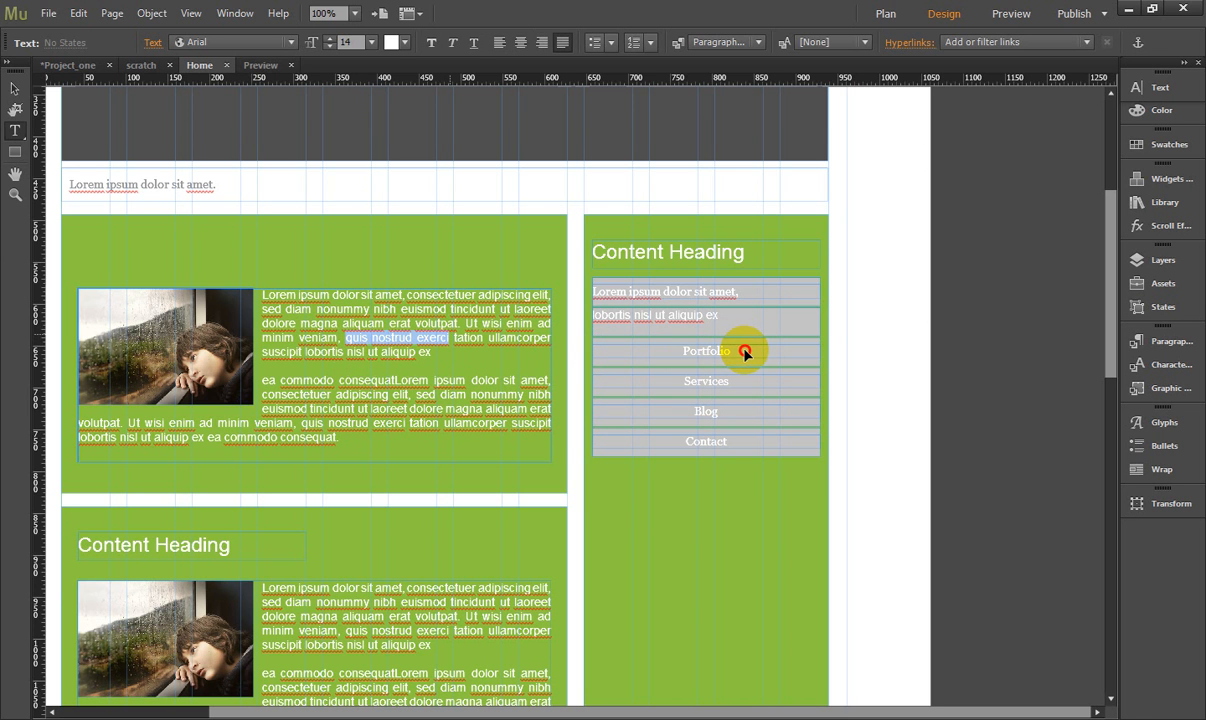
{"action": "left_click_drag", "start_coordinate": [745, 352], "coordinate": [620, 347]}
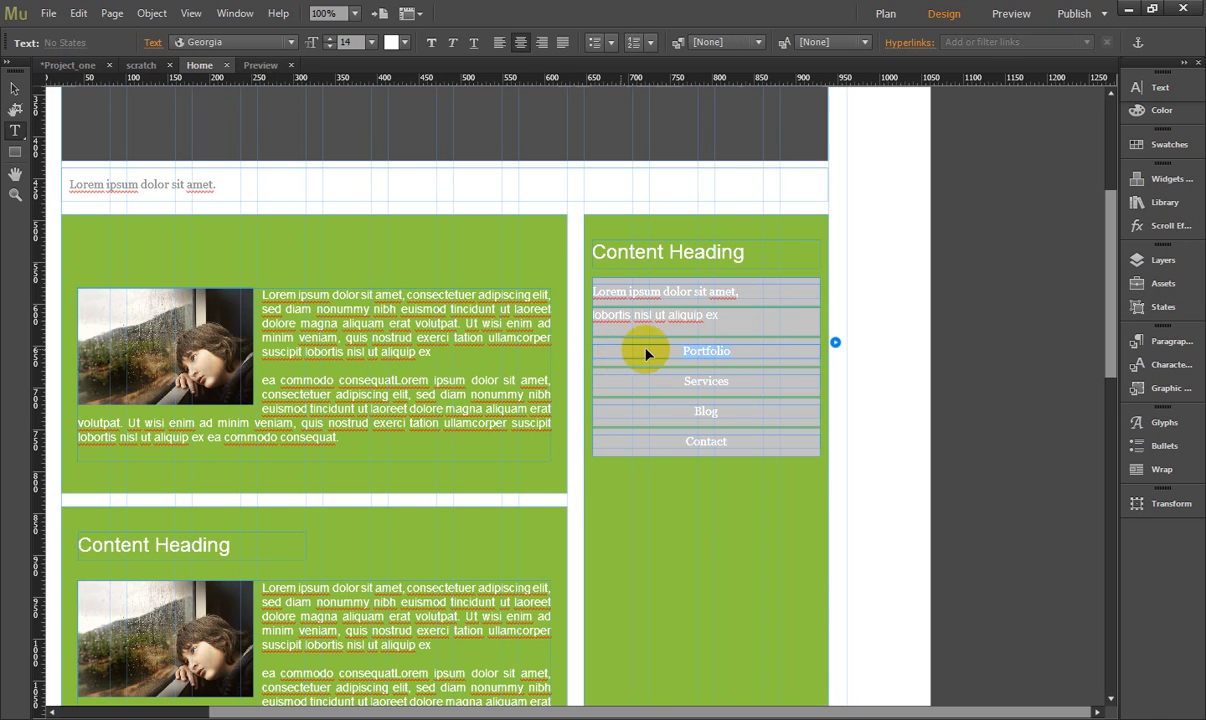
{"action": "key", "text": "ctrl+v"}
- Replace the sidebar menu's Services label with "t, sed diam nonummy" copied from the first block's second paragraph
{"action": "left_click_drag", "start_coordinate": [403, 395], "coordinate": [526, 399]}
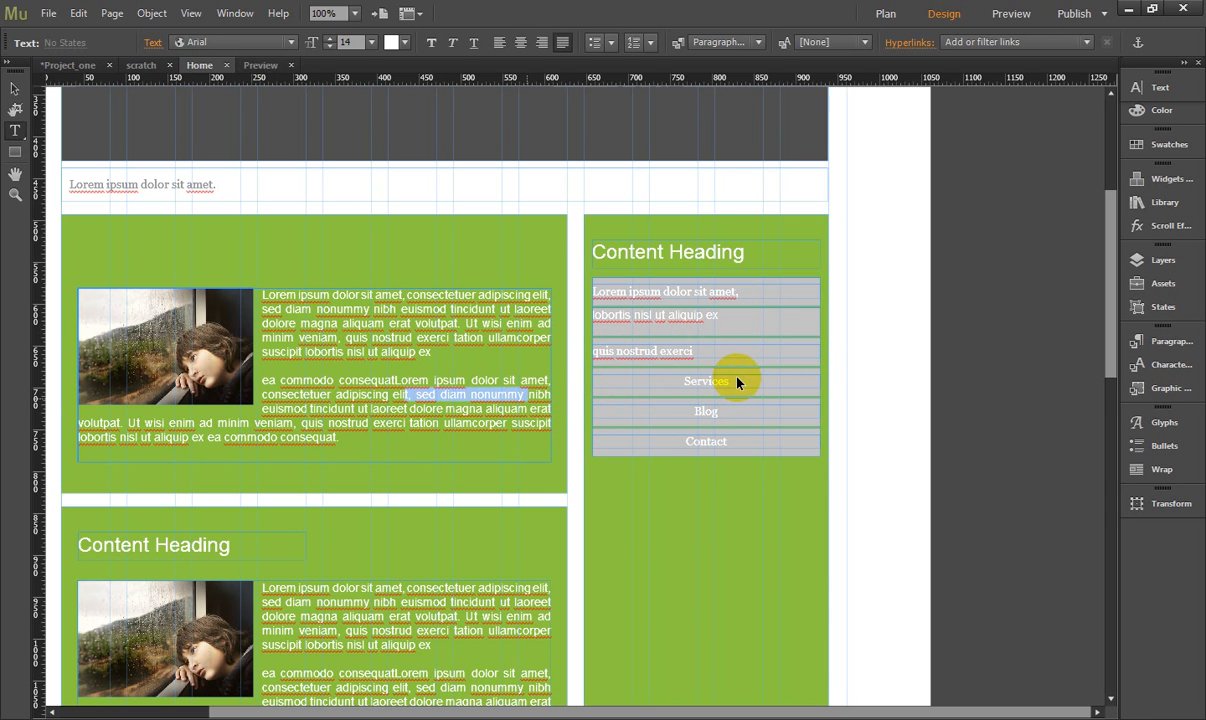
{"action": "double_click", "coordinate": [697, 380]}
{"action": "type", "text": "t, sed diam nonummy"}
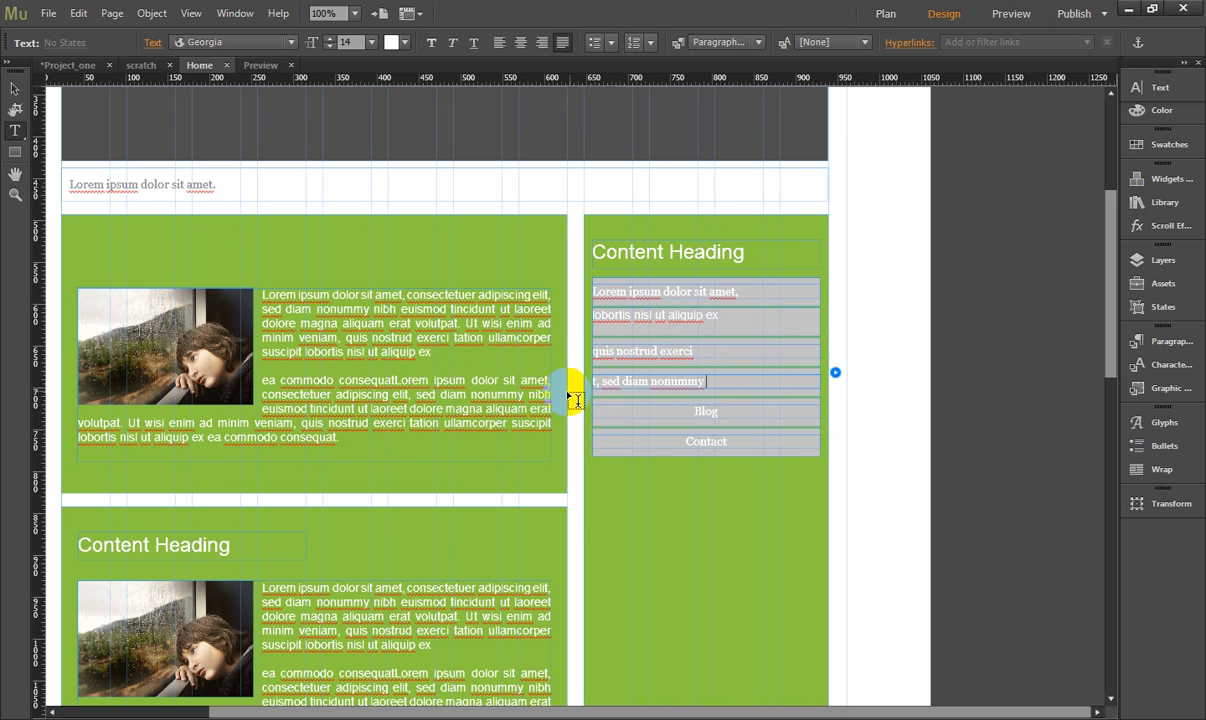
- Replace the sidebar menu's Blog label with "veniam, quis nostrud exerci tation" copied from the first block's second paragraph
{"action": "left_click_drag", "start_coordinate": [439, 431], "coordinate": [252, 432]}
{"action": "key", "text": "ctrl+c"}
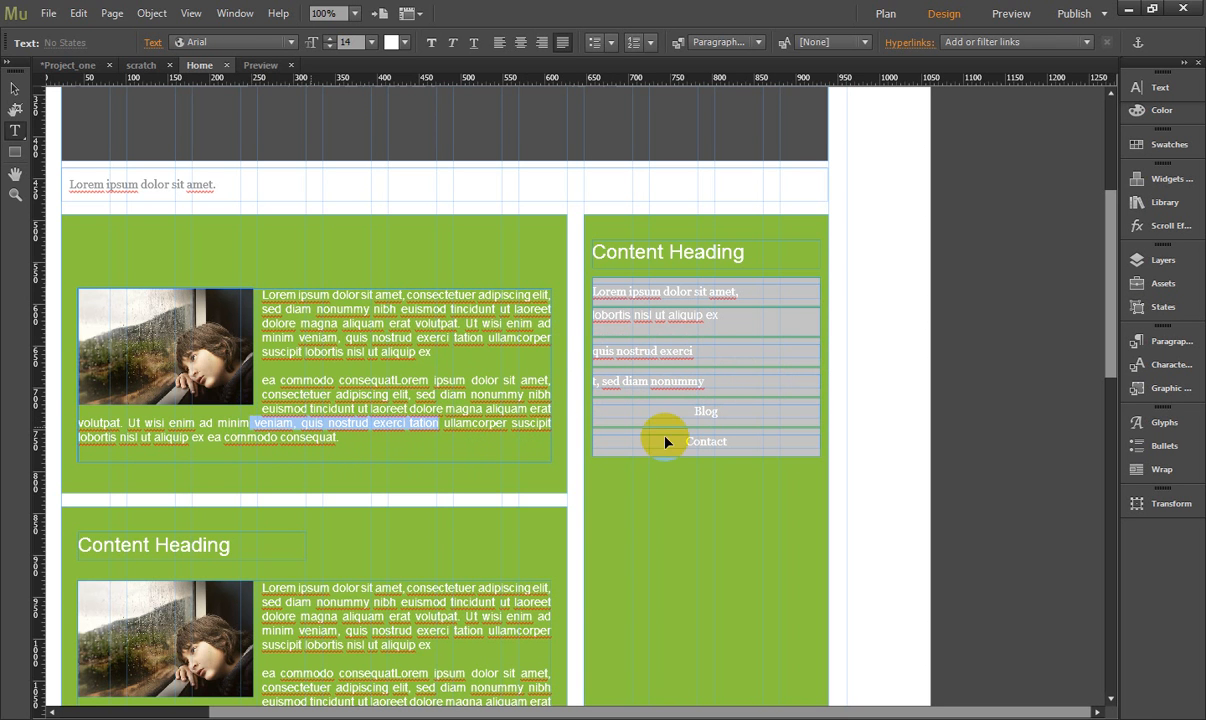
{"action": "left_click", "coordinate": [737, 411]}
{"action": "left_click_drag", "start_coordinate": [739, 411], "coordinate": [630, 412]}
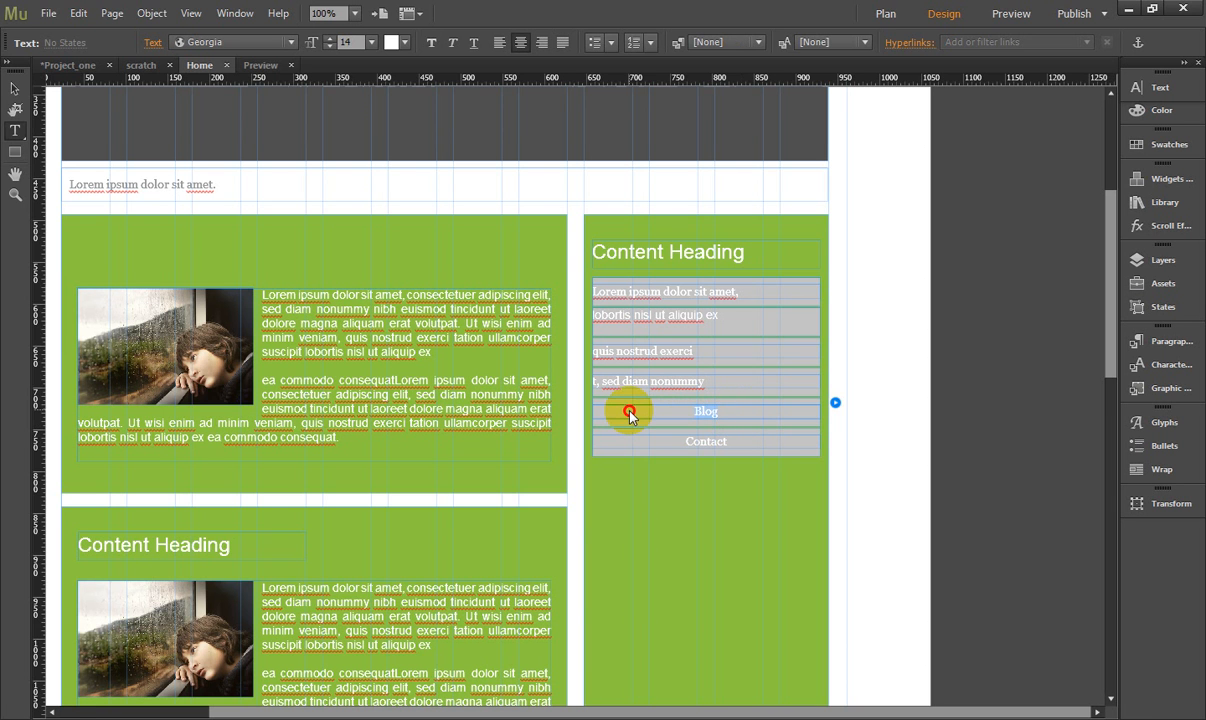
{"action": "key", "text": "ctrl+v"}
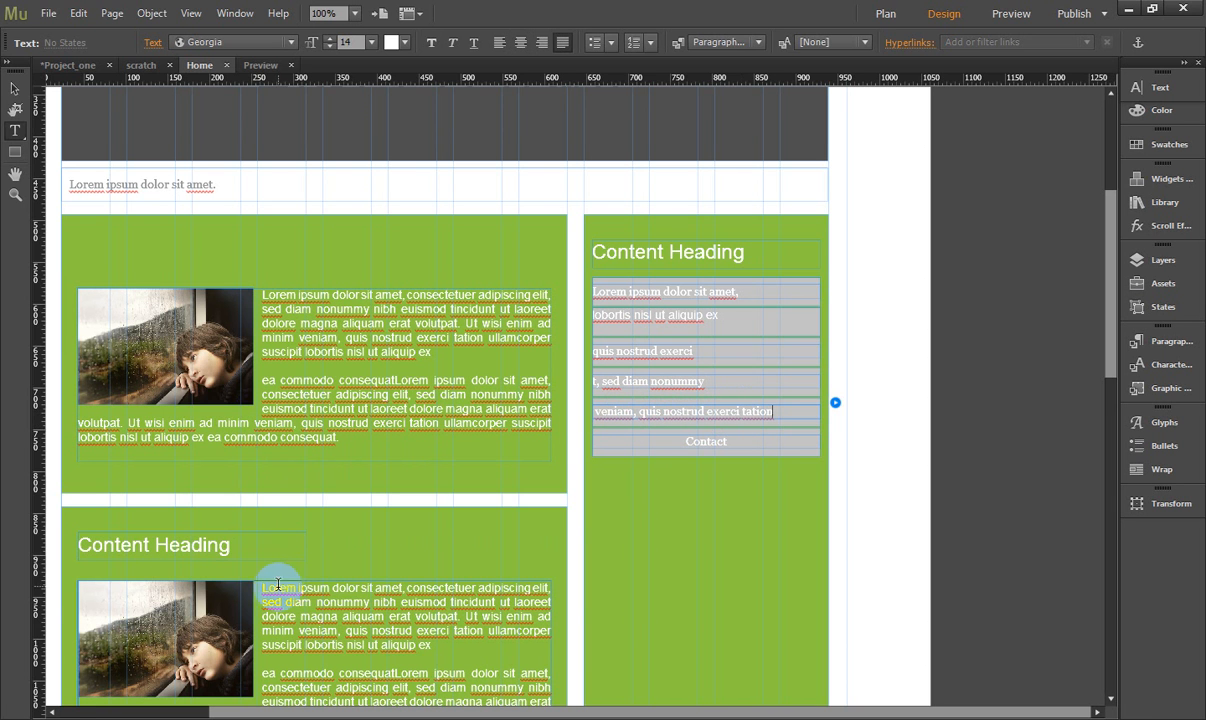
- Replace the sidebar menu's Contact label with "ea commodo consequatLorem" copied from the first block's second paragraph
{"action": "left_click_drag", "start_coordinate": [263, 587], "coordinate": [398, 587]}
{"action": "left_click", "coordinate": [398, 587]}
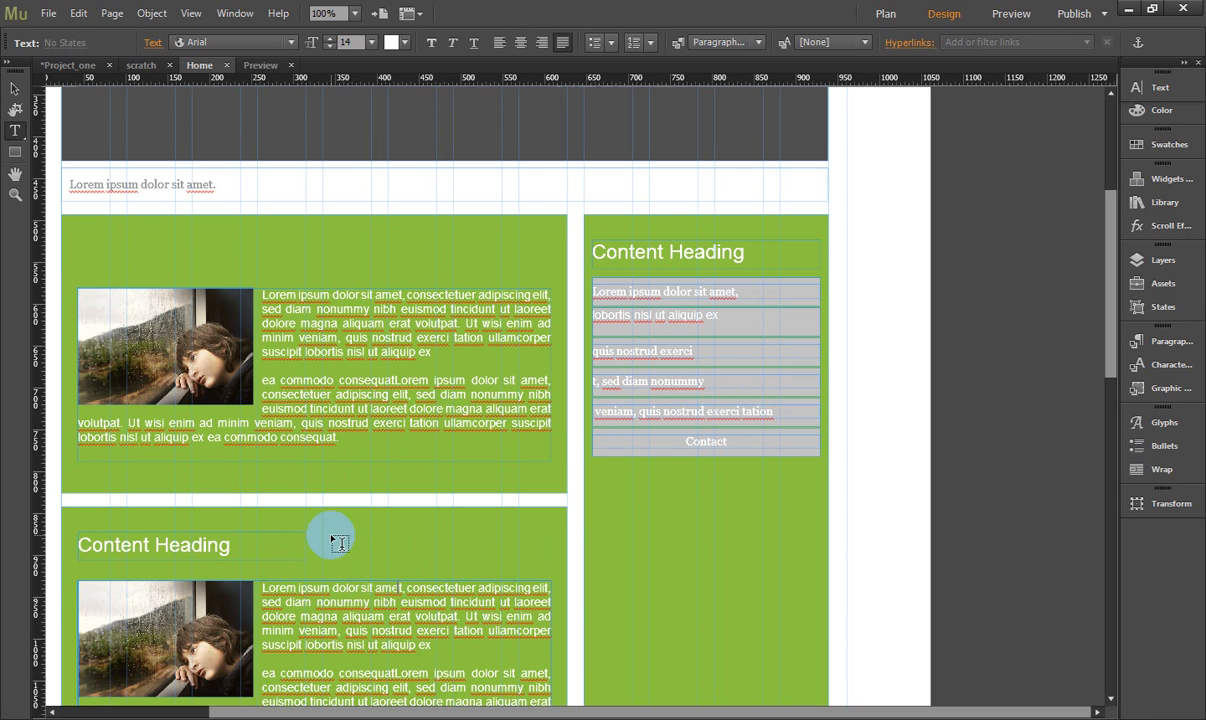
{"action": "left_click", "coordinate": [272, 383]}
{"action": "left_click_drag", "start_coordinate": [268, 380], "coordinate": [430, 380]}
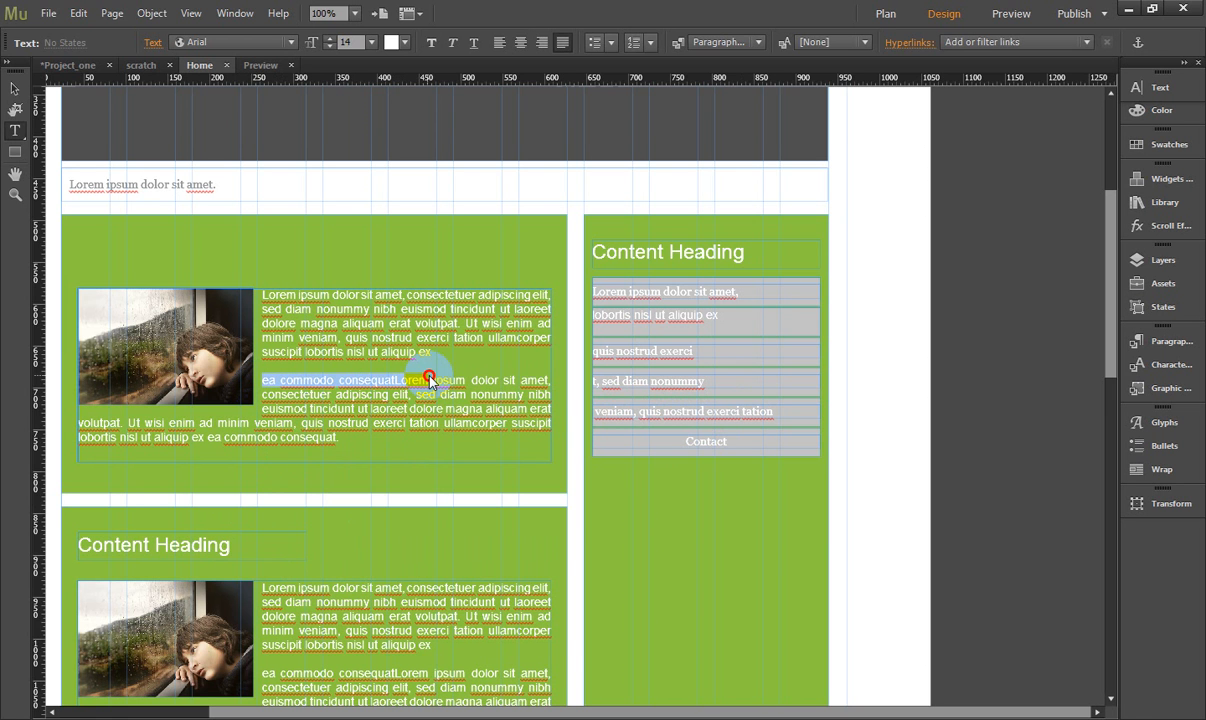
{"action": "left_click", "coordinate": [735, 446]}
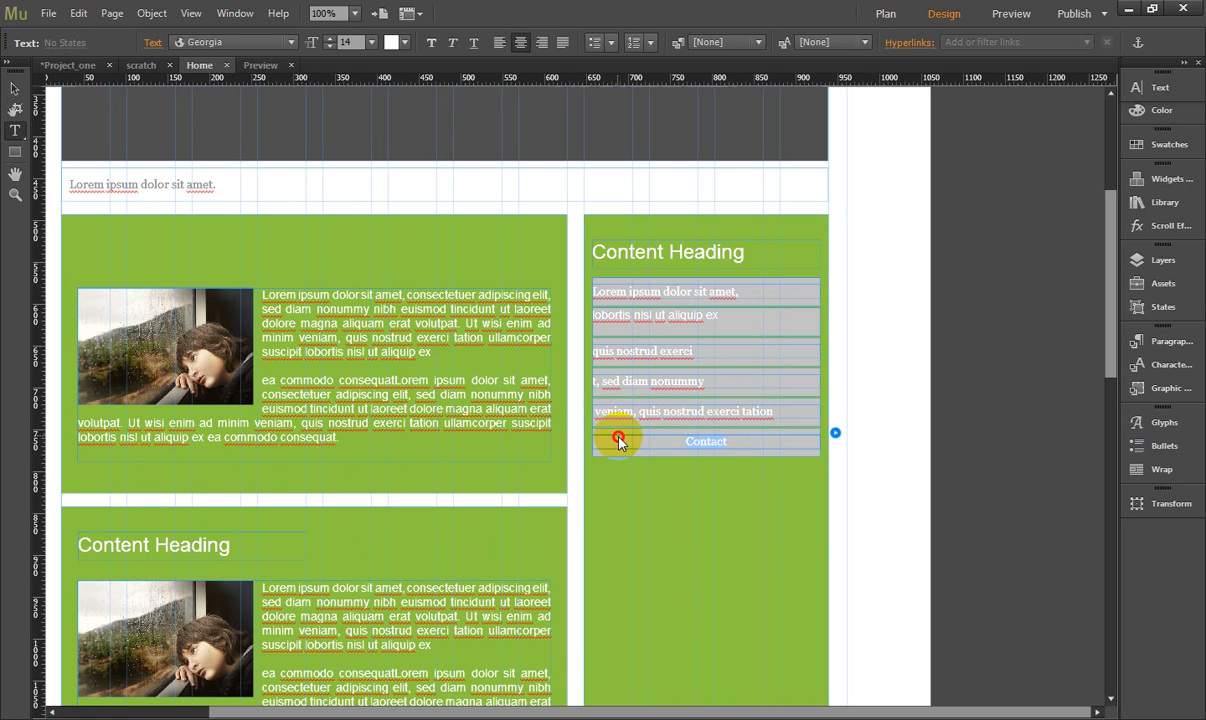
{"action": "type", "text": "ea commodo consequatLorem"}
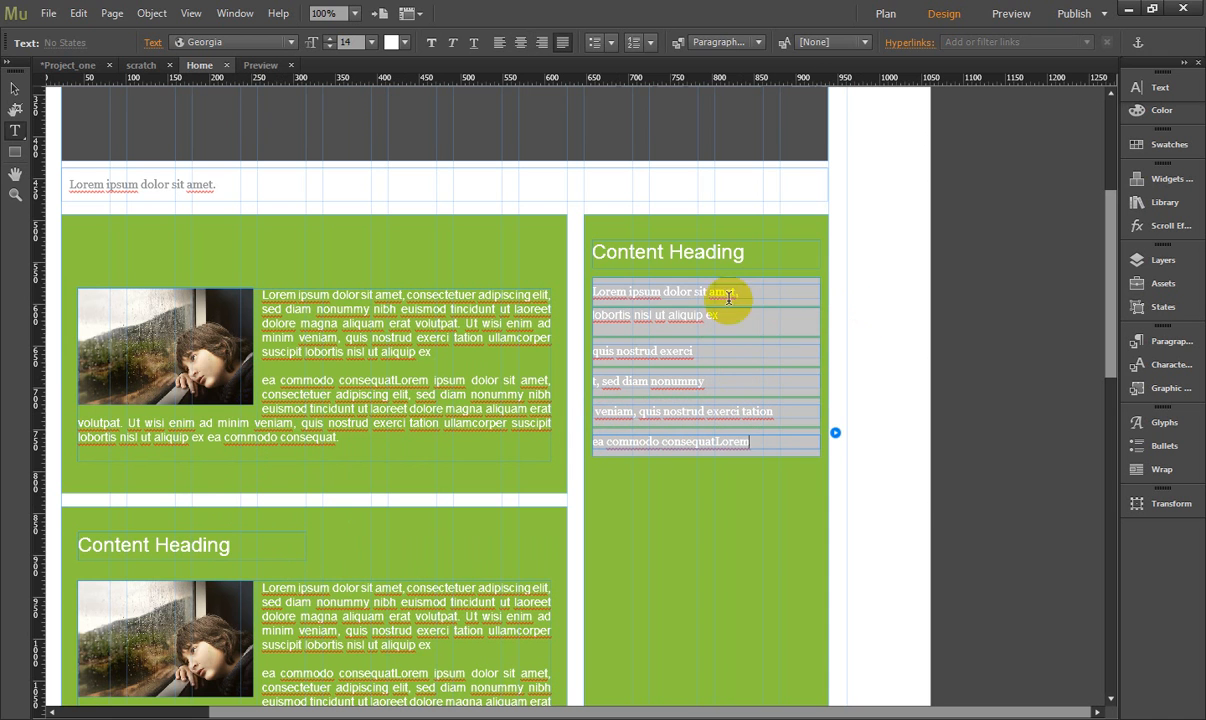
- Set the sidebar menu items' fill to none in their Normal state
{"action": "left_click", "coordinate": [837, 283]}
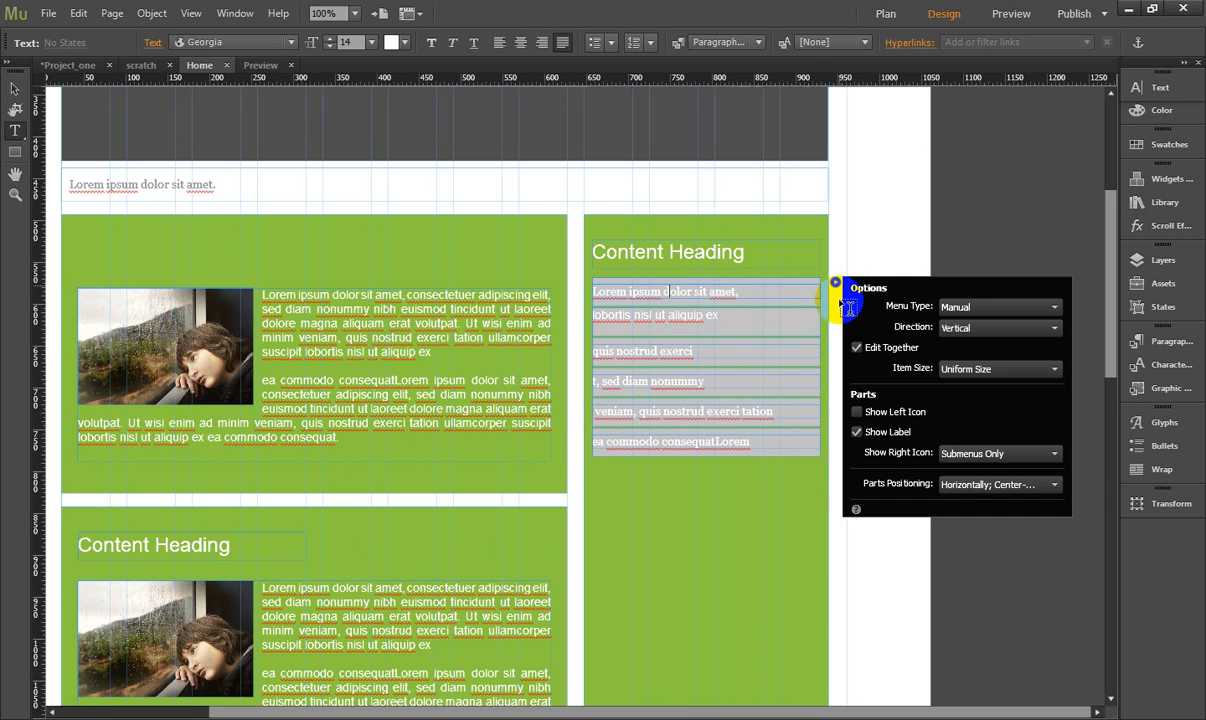
{"action": "left_click", "coordinate": [730, 253]}
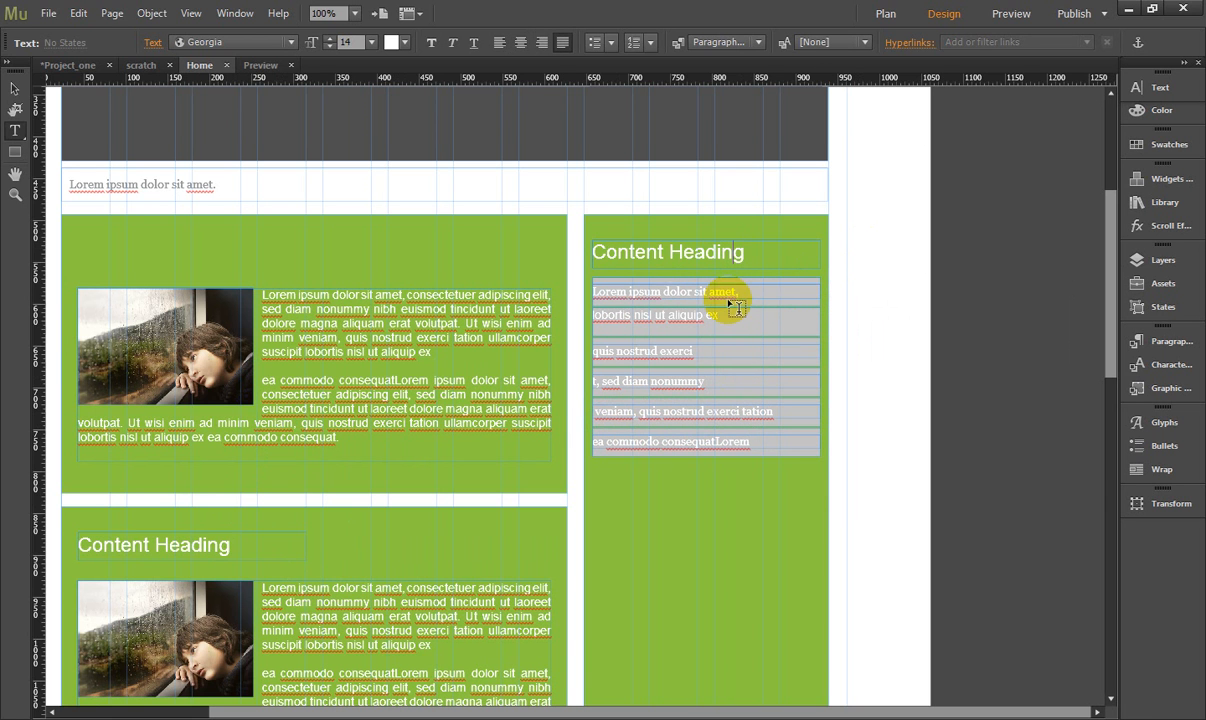
{"action": "left_click", "coordinate": [14, 88]}
{"action": "left_click", "coordinate": [681, 318]}
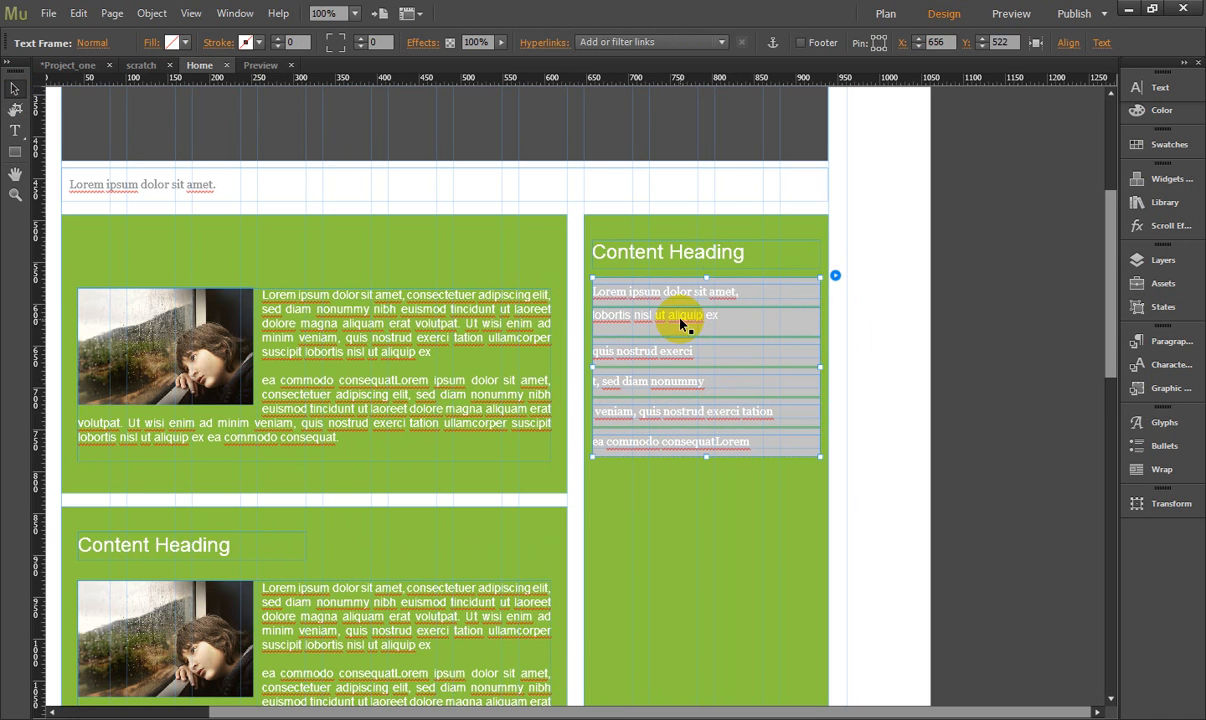
{"action": "left_click", "coordinate": [761, 295]}
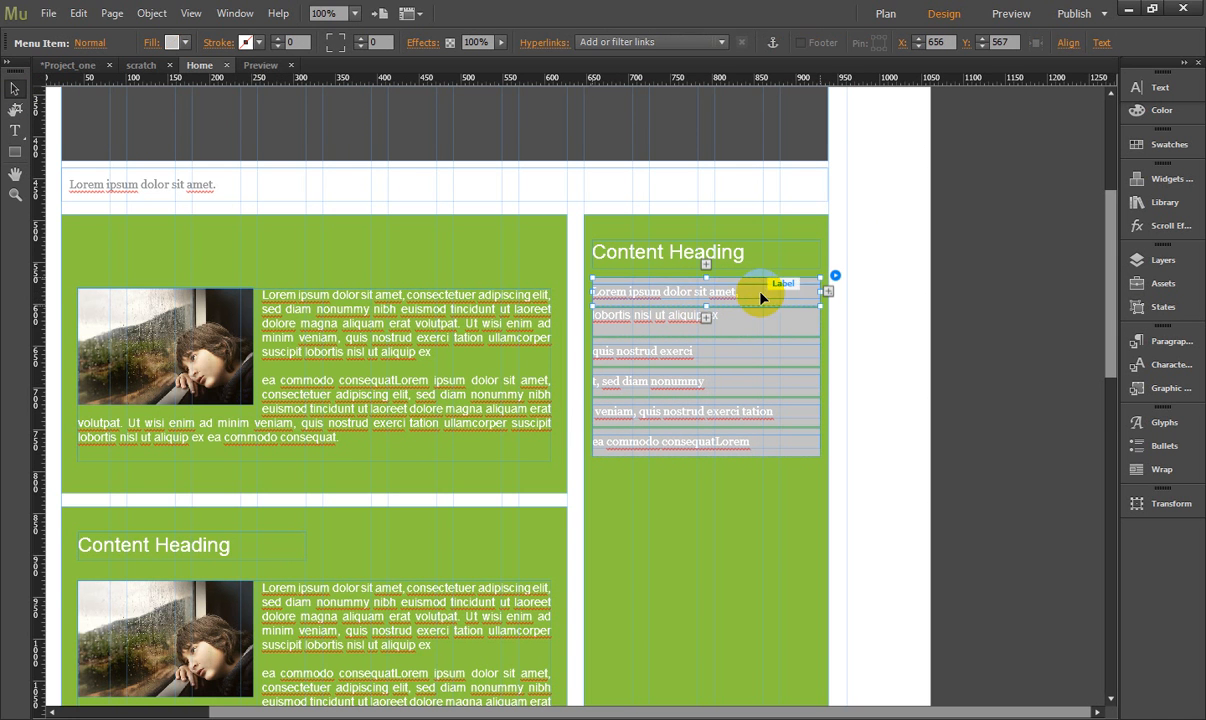
{"action": "left_click", "coordinate": [183, 44]}
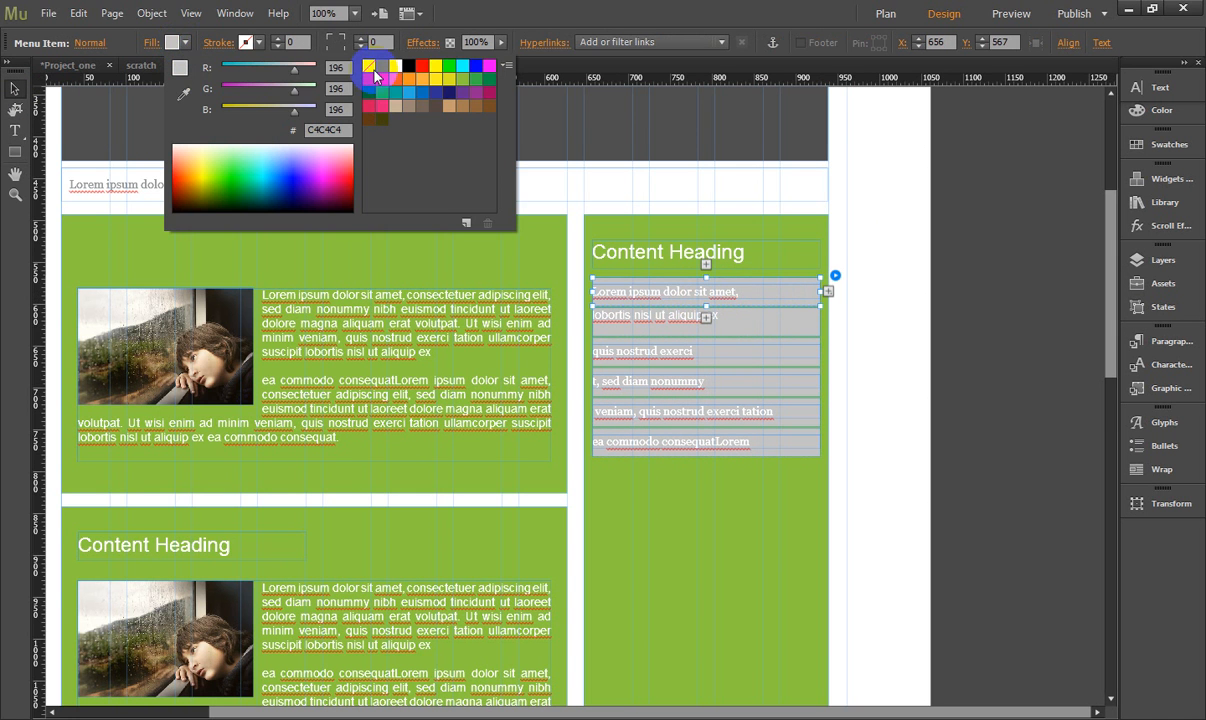
{"action": "left_click", "coordinate": [372, 70]}
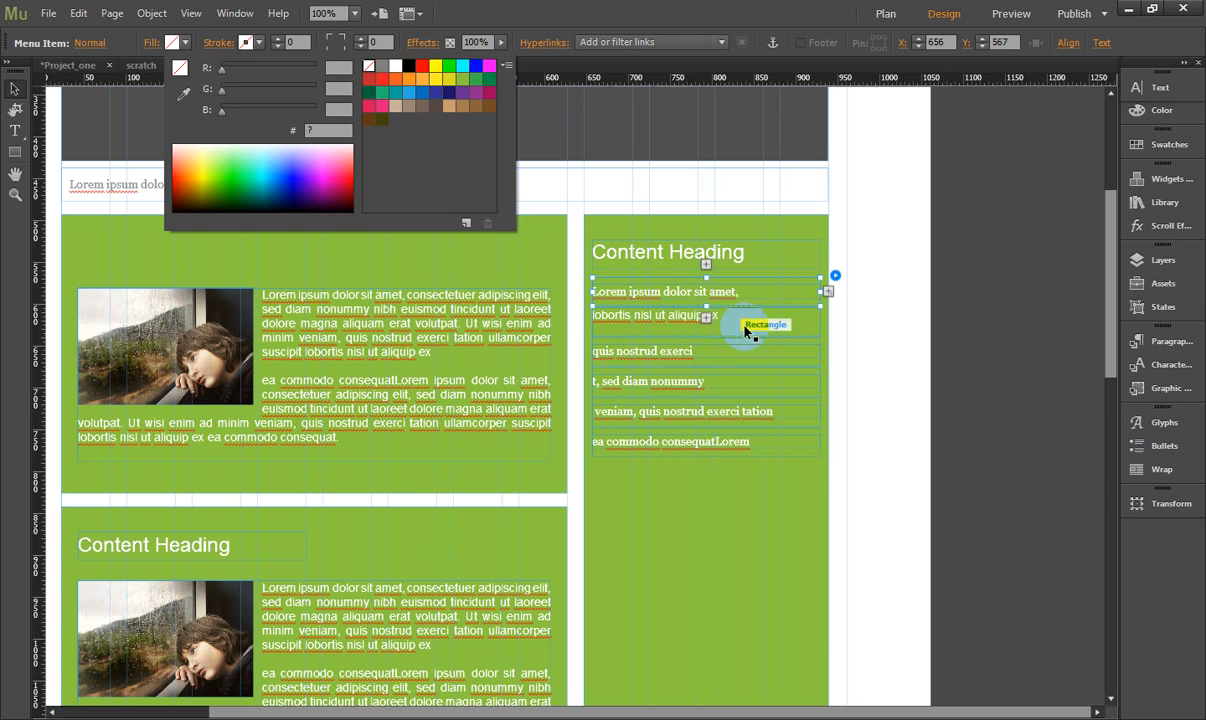
{"action": "left_click", "coordinate": [880, 417]}
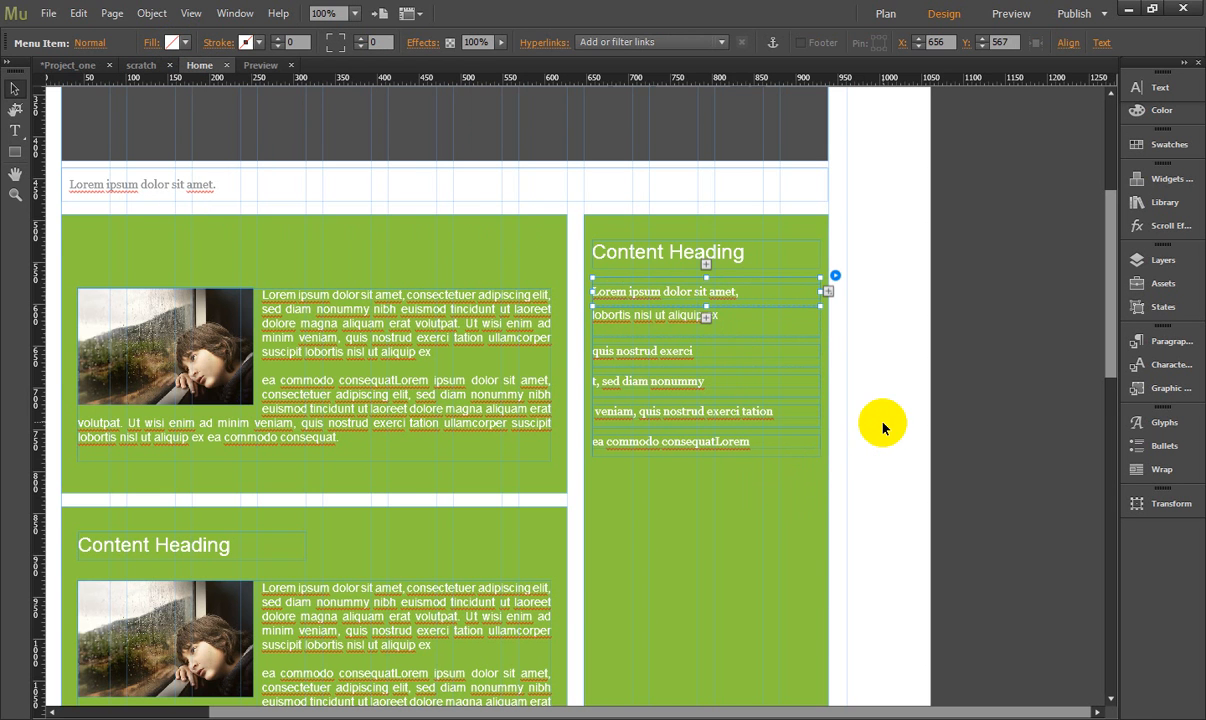
- Set the sidebar menu items' fill to none in their Rollover state
{"action": "left_click", "coordinate": [669, 295]}
{"action": "left_click", "coordinate": [669, 295]}
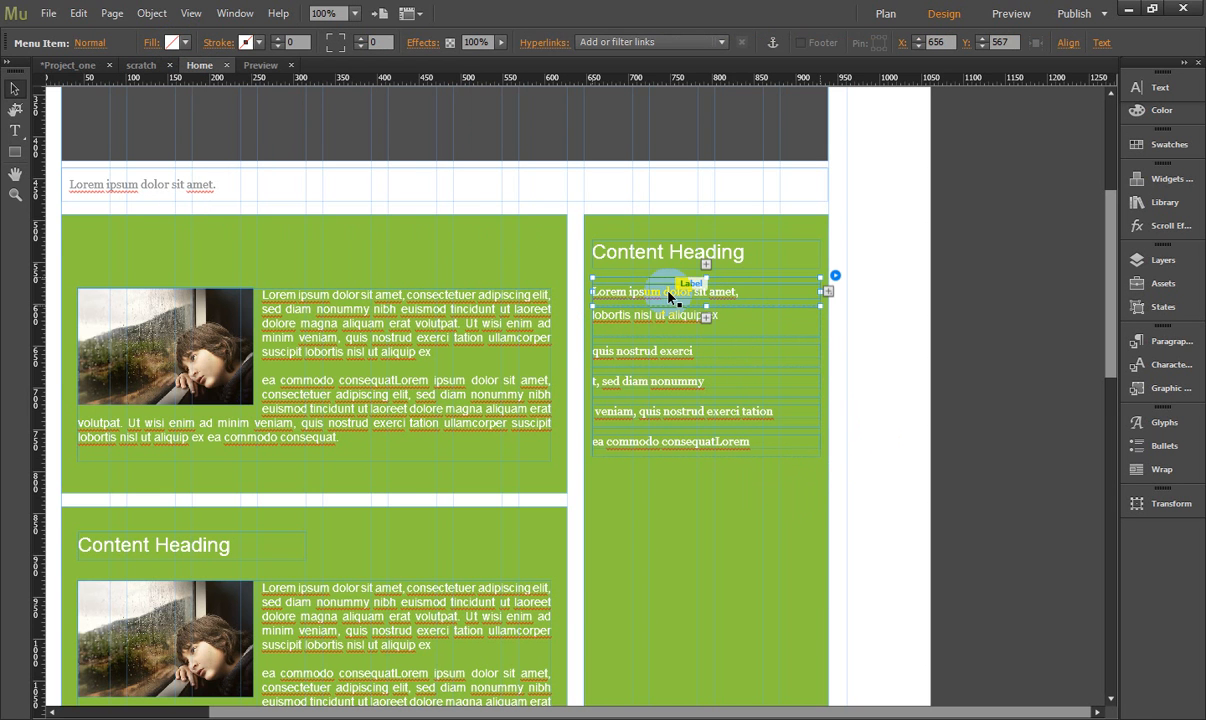
{"action": "left_click", "coordinate": [88, 44]}
{"action": "left_click", "coordinate": [110, 98]}
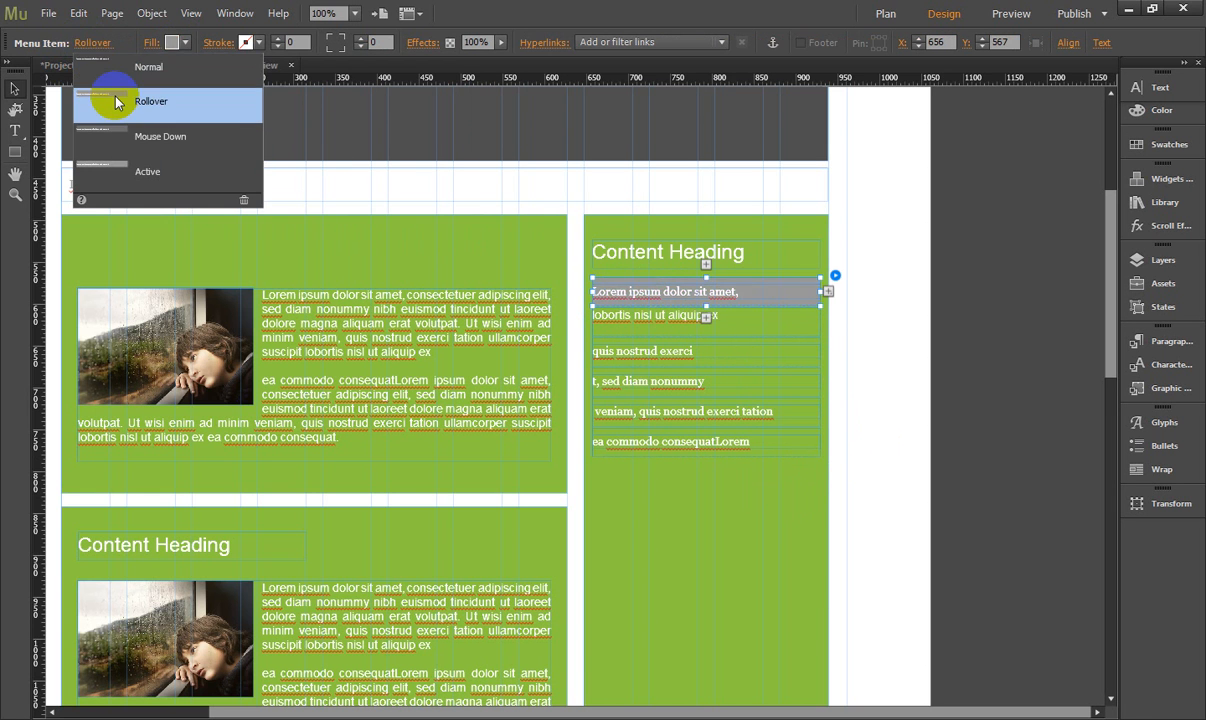
{"action": "left_click", "coordinate": [172, 42]}
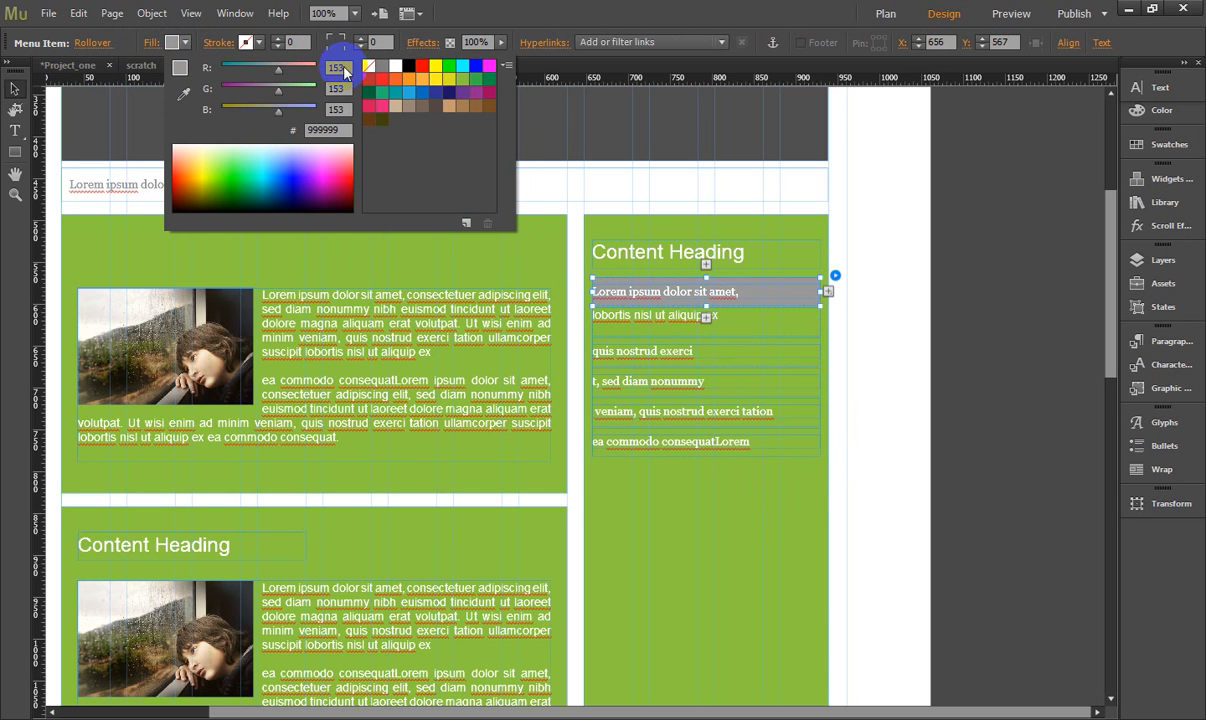
{"action": "left_click", "coordinate": [370, 68]}
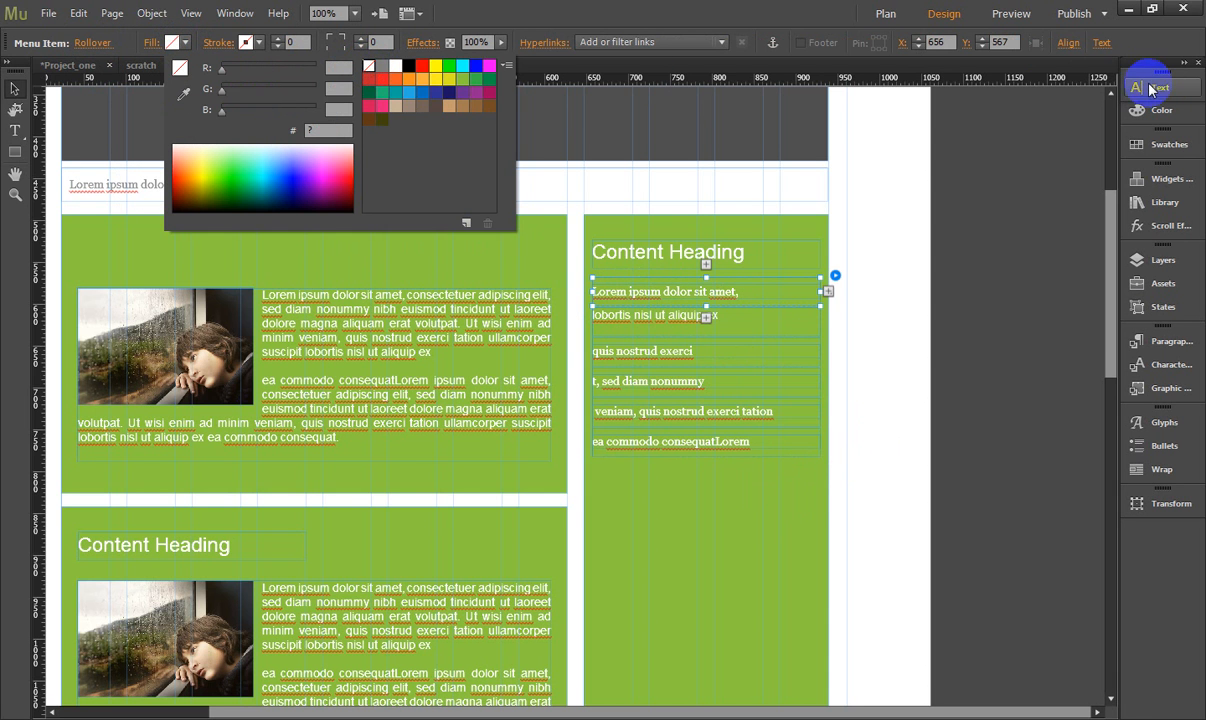
- Set the menu items' text colour in the Rollover state to grey 7F7F7F
{"action": "left_click", "coordinate": [1161, 88]}
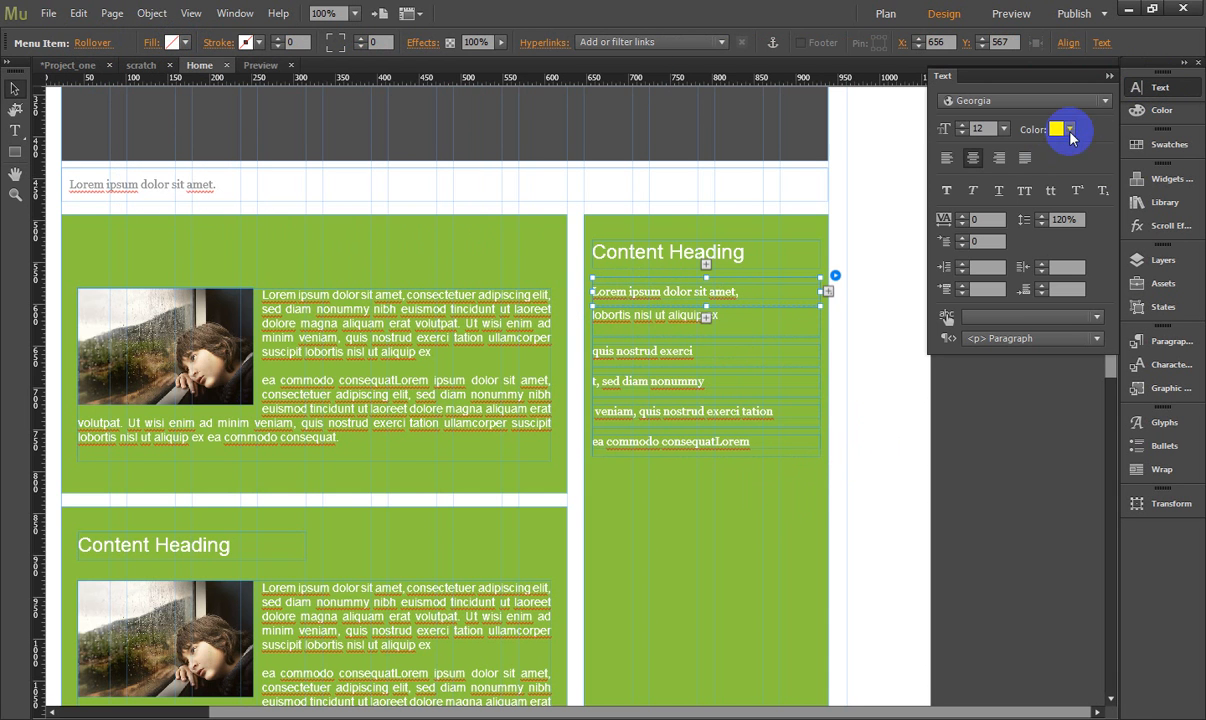
{"action": "left_click", "coordinate": [1069, 130]}
{"action": "left_click", "coordinate": [1099, 153]}
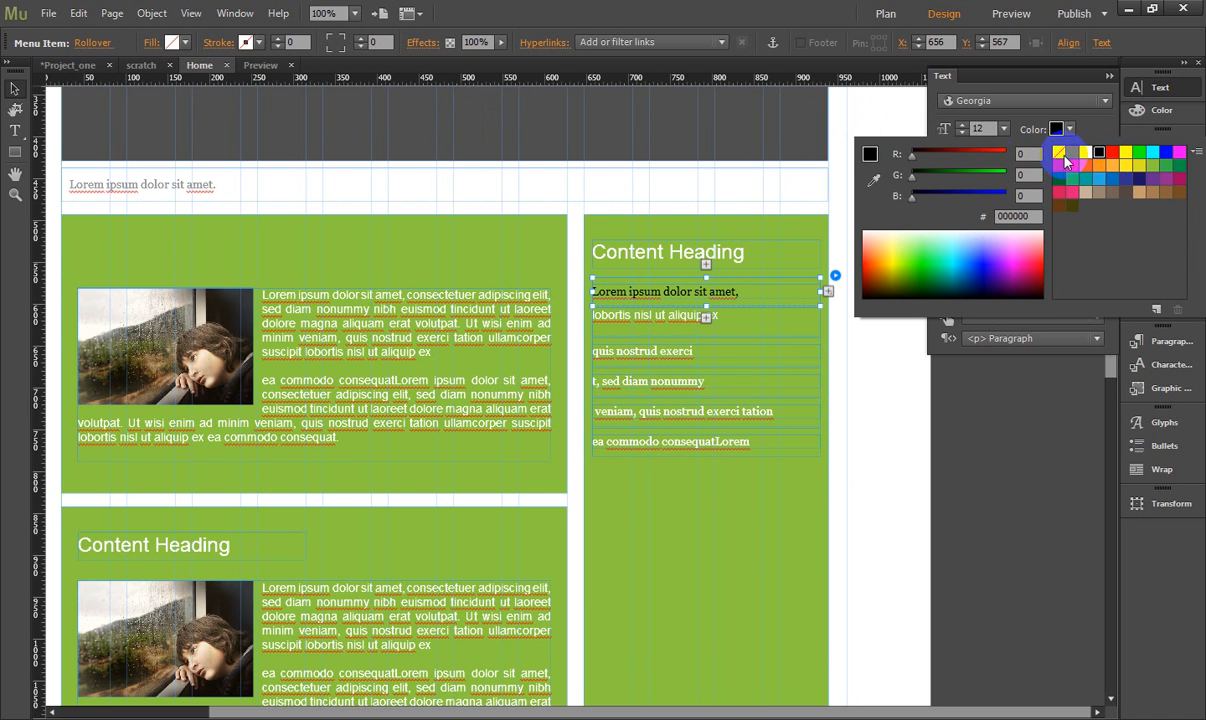
{"action": "left_click", "coordinate": [1075, 158]}
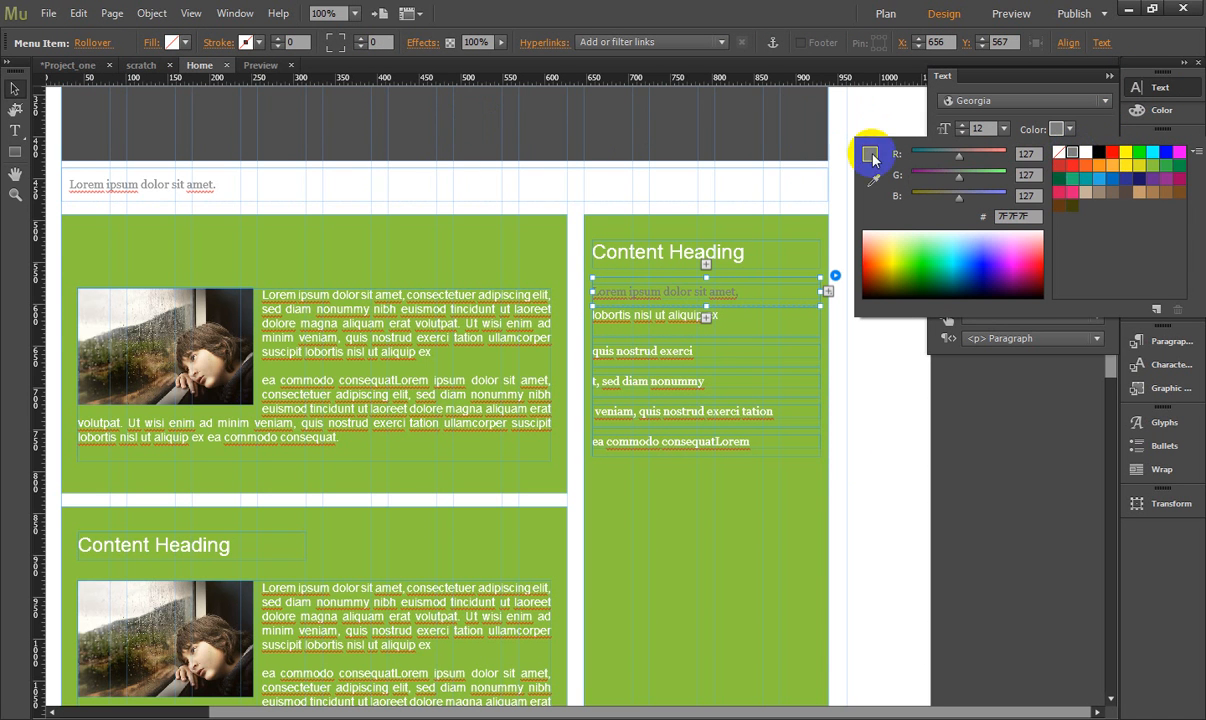
- Set the sidebar menu items' fill to none in their Mouse Down state
{"action": "left_click", "coordinate": [98, 45]}
{"action": "left_click", "coordinate": [108, 135]}
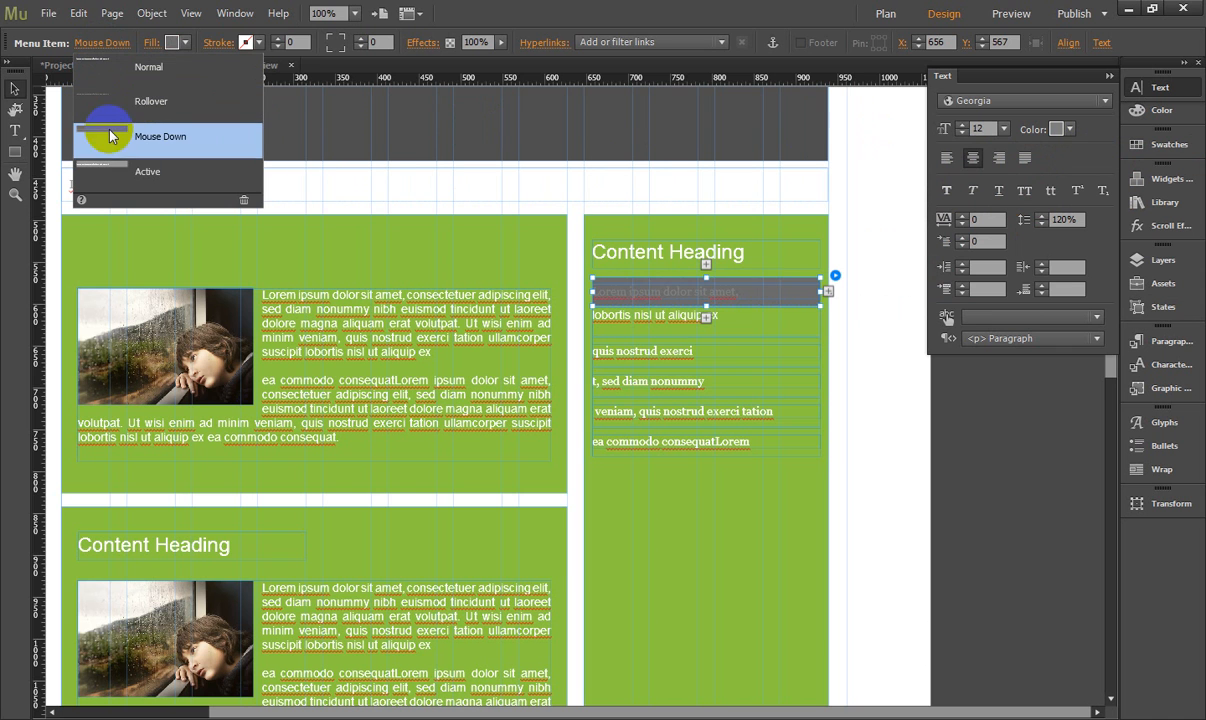
{"action": "left_click", "coordinate": [183, 44]}
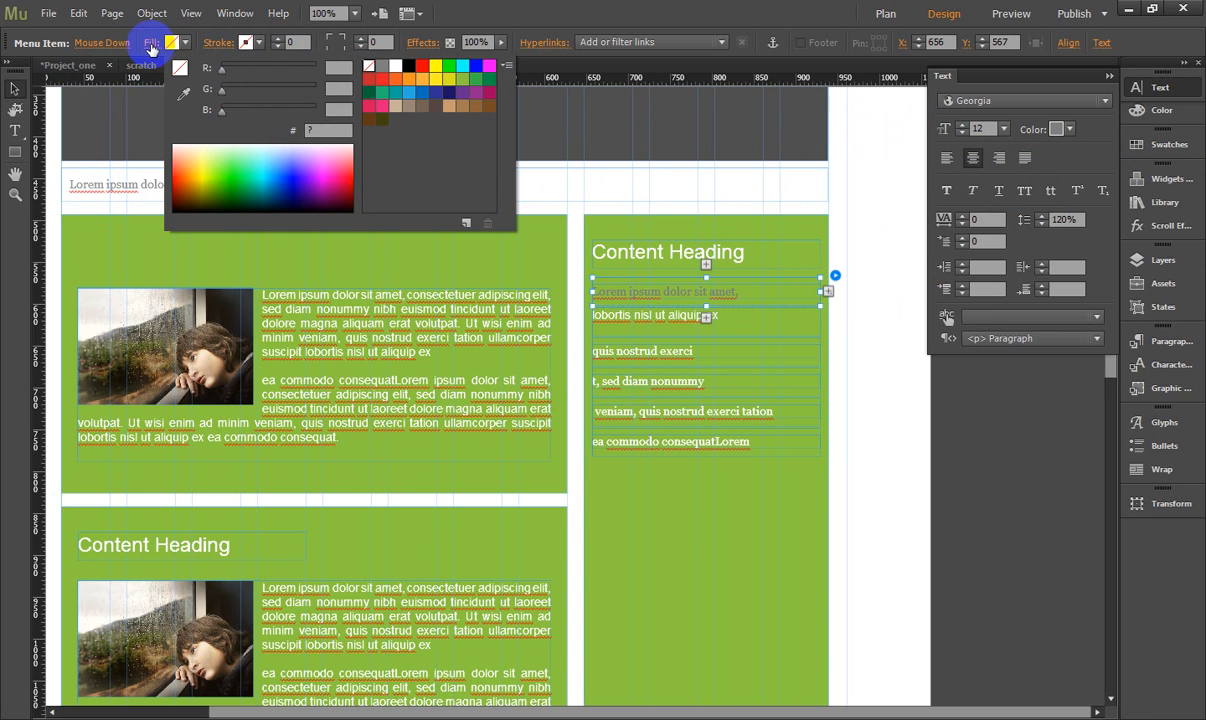
{"action": "left_click", "coordinate": [138, 42]}
- Give the sidebar menu items' Active state grey 7F7F7F text and no fill
{"action": "left_click", "coordinate": [116, 45]}
{"action": "left_click", "coordinate": [110, 172]}
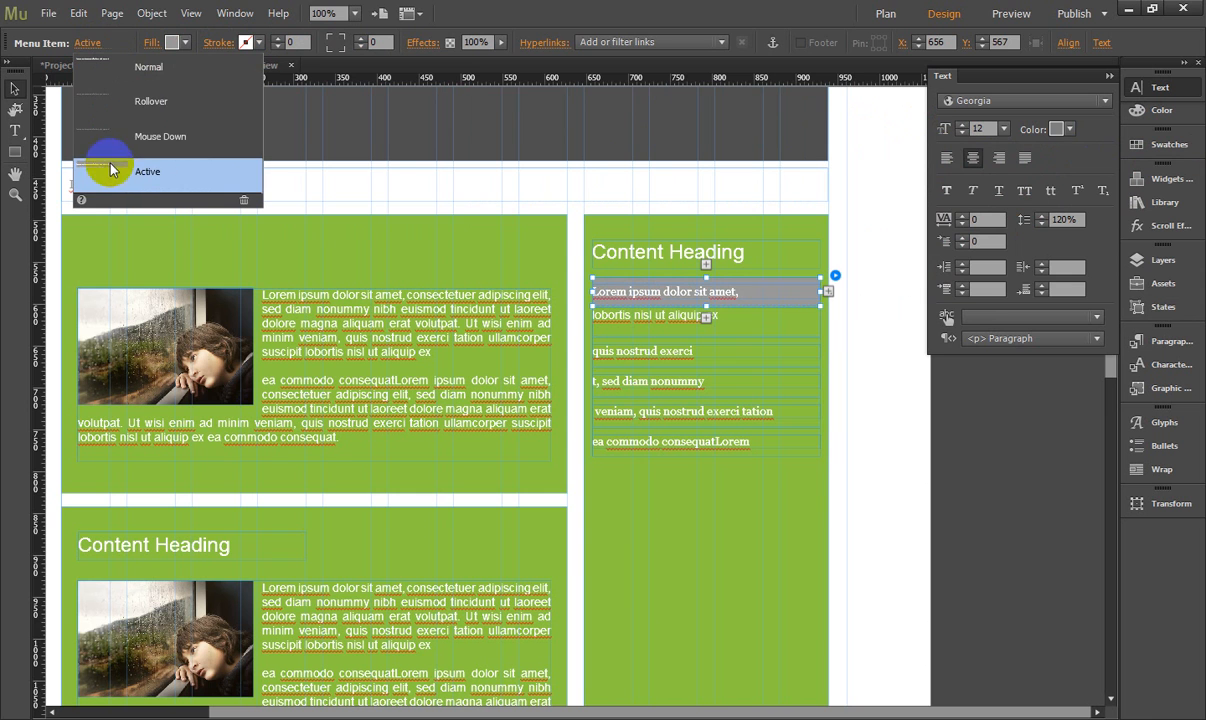
{"action": "left_click", "coordinate": [1067, 131]}
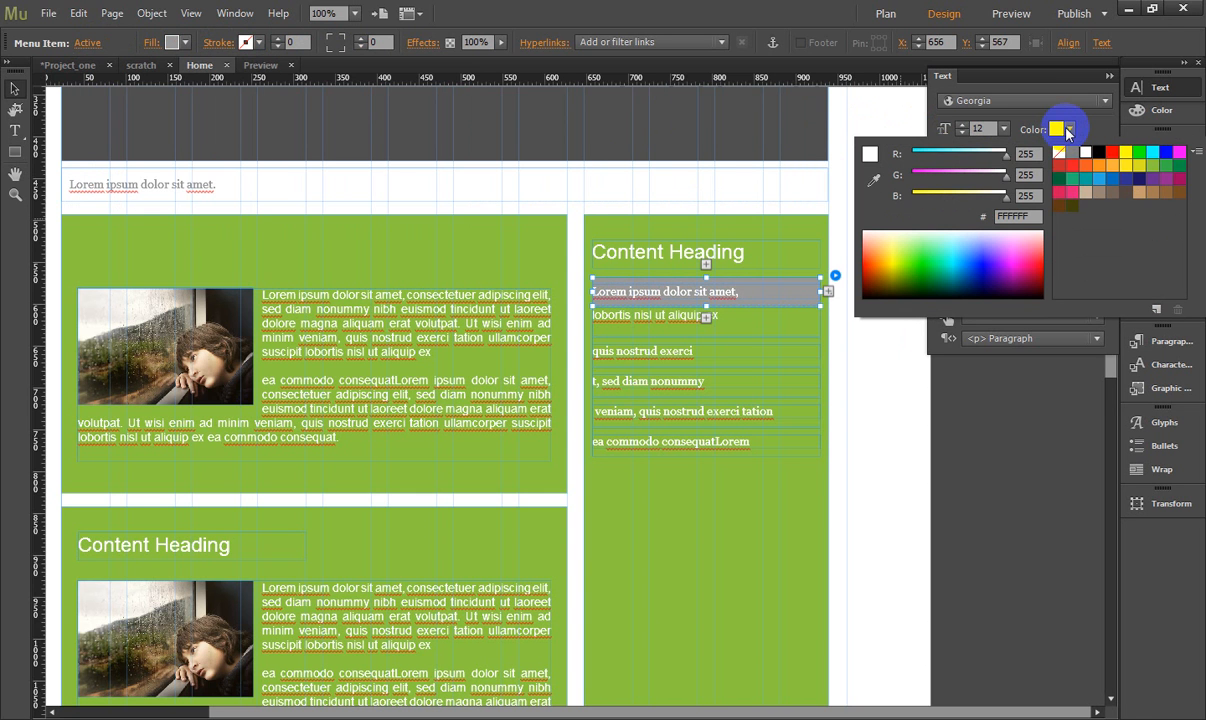
{"action": "left_click", "coordinate": [1071, 153]}
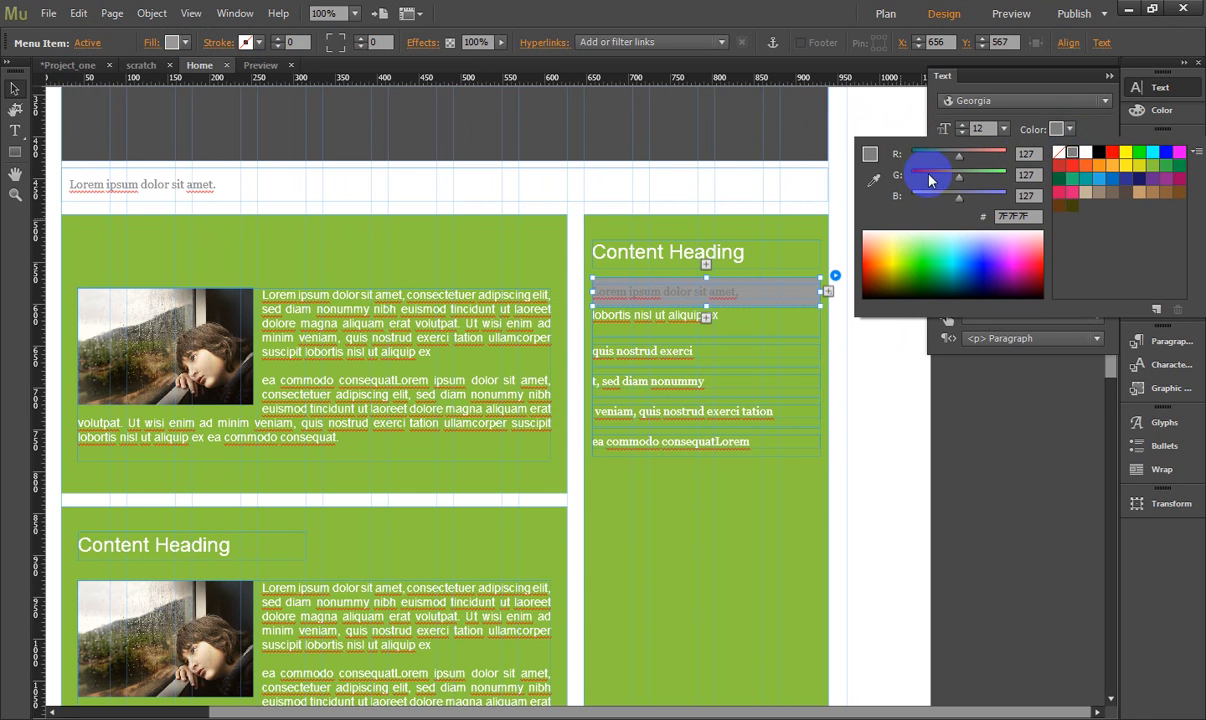
{"action": "left_click", "coordinate": [184, 42]}
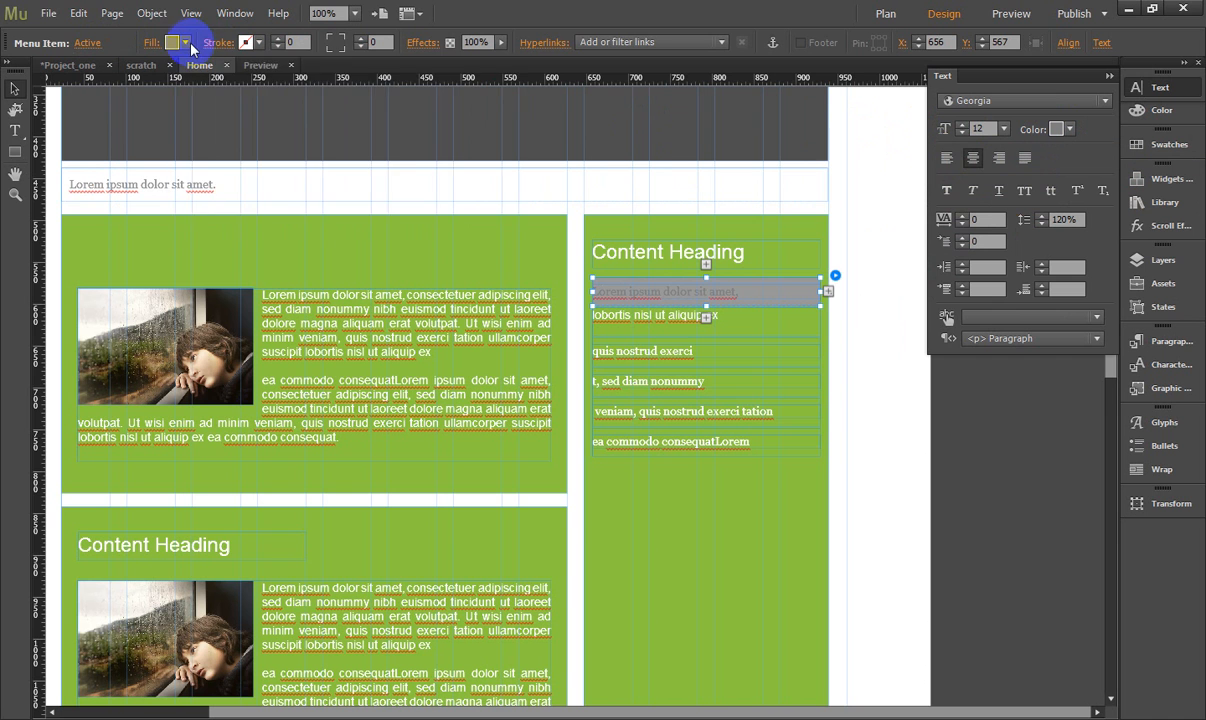
{"action": "left_click", "coordinate": [184, 42]}
{"action": "left_click", "coordinate": [367, 70]}
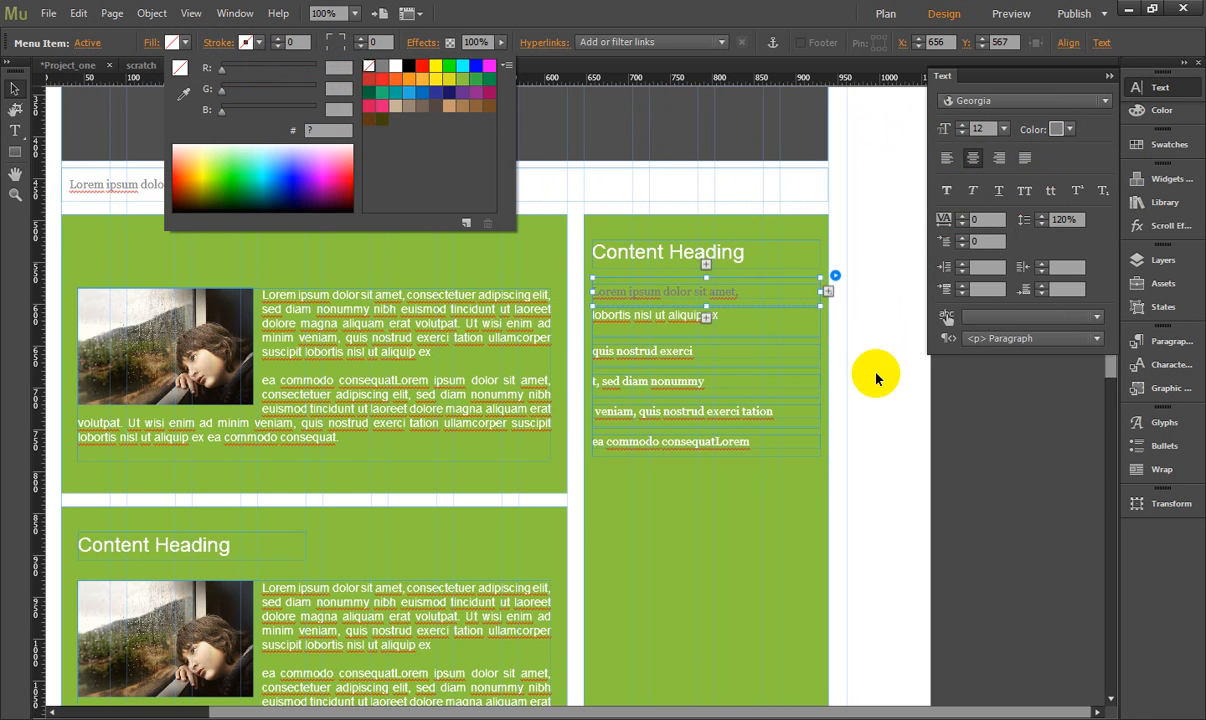
{"action": "left_click", "coordinate": [889, 418]}
- Duplicate the sidebar's content heading and menu directly below the originals, level with the second content block
{"action": "left_click", "coordinate": [778, 499]}
{"action": "left_click", "coordinate": [702, 355]}
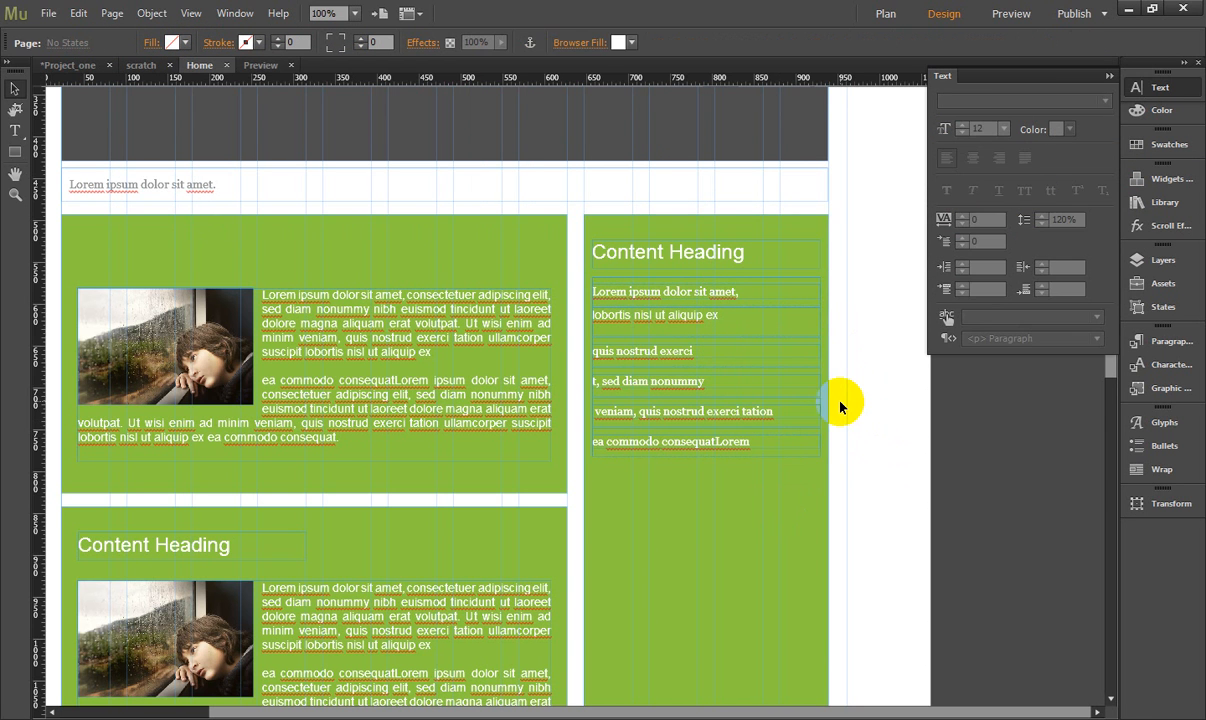
{"action": "scroll", "coordinate": [842, 403], "scroll_direction": "down", "scroll_amount": 3}
{"action": "left_click", "coordinate": [660, 136]}
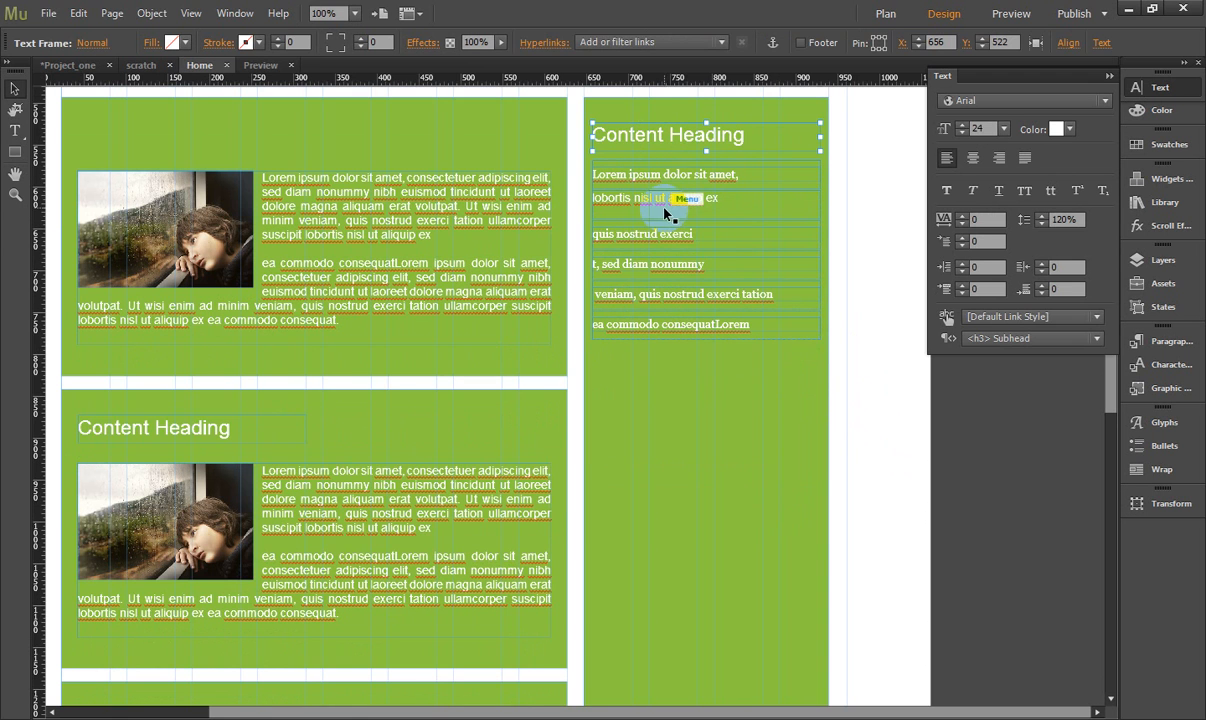
{"action": "left_click", "coordinate": [688, 170], "text": "shift"}
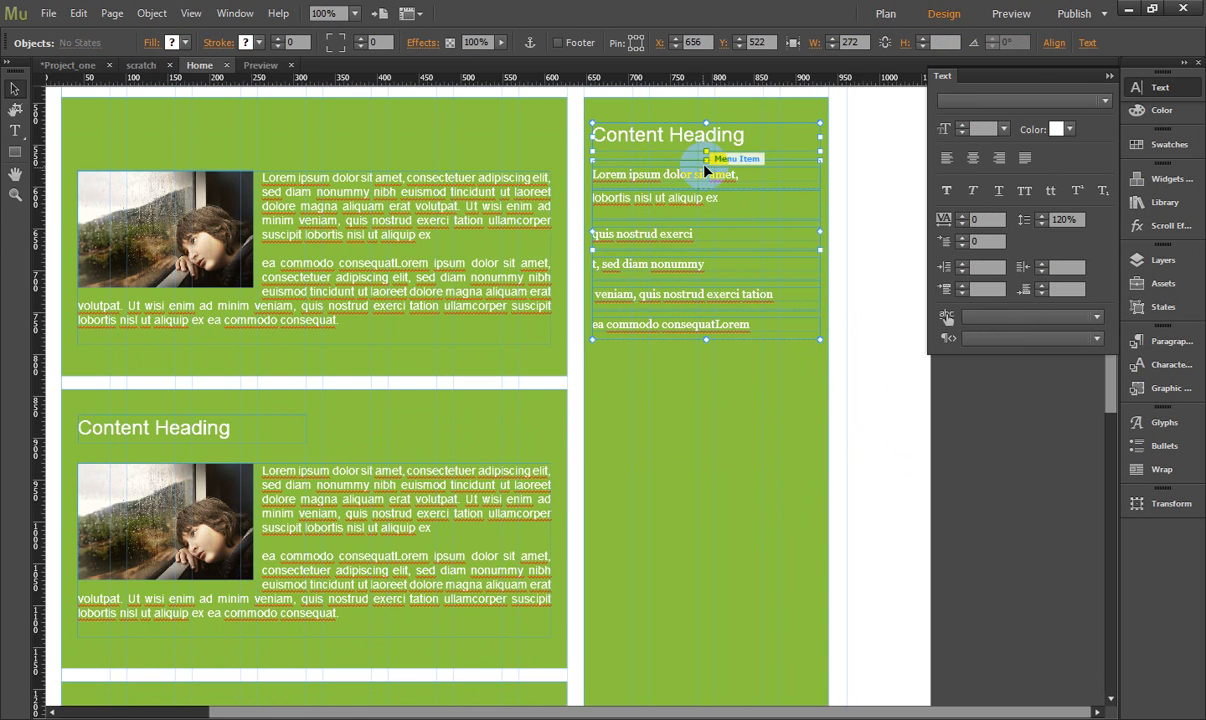
{"action": "left_click_drag", "start_coordinate": [705, 141], "coordinate": [705, 409]}
{"action": "scroll", "coordinate": [705, 409], "scroll_direction": "down", "scroll_amount": 4}
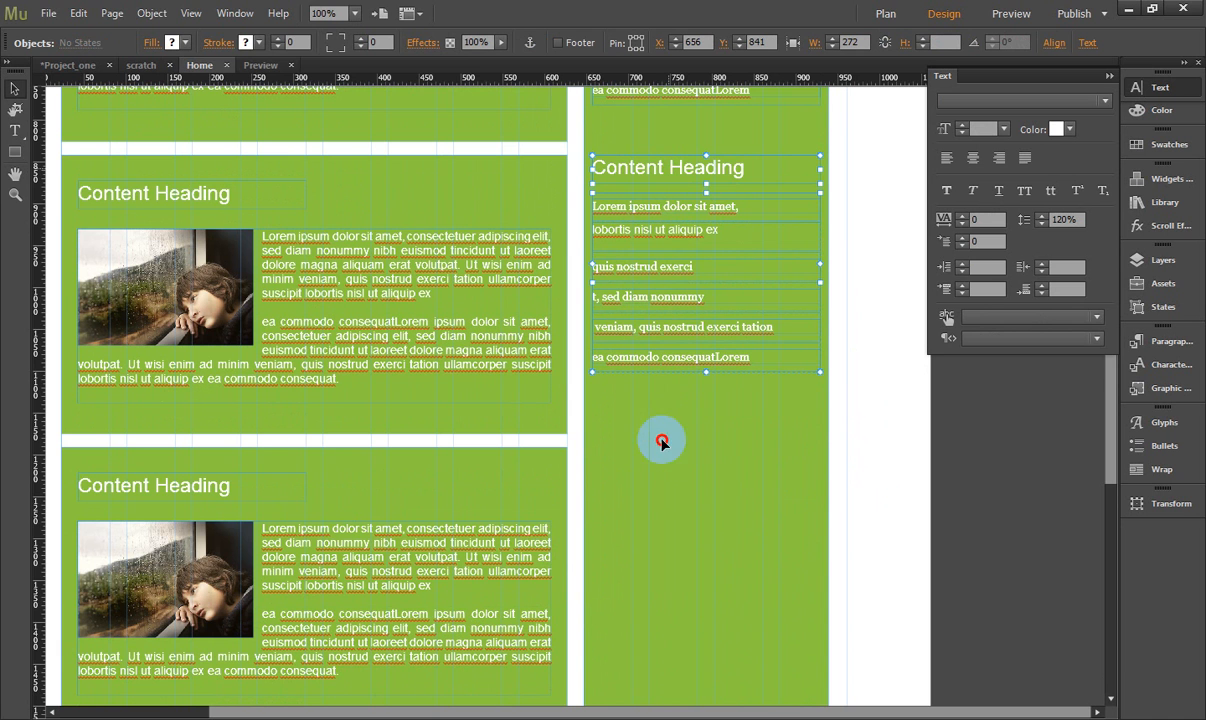
- Place a third copy of the sidebar heading and menu level with the third content block, both at X 656
{"action": "left_click_drag", "start_coordinate": [660, 498], "coordinate": [675, 459]}
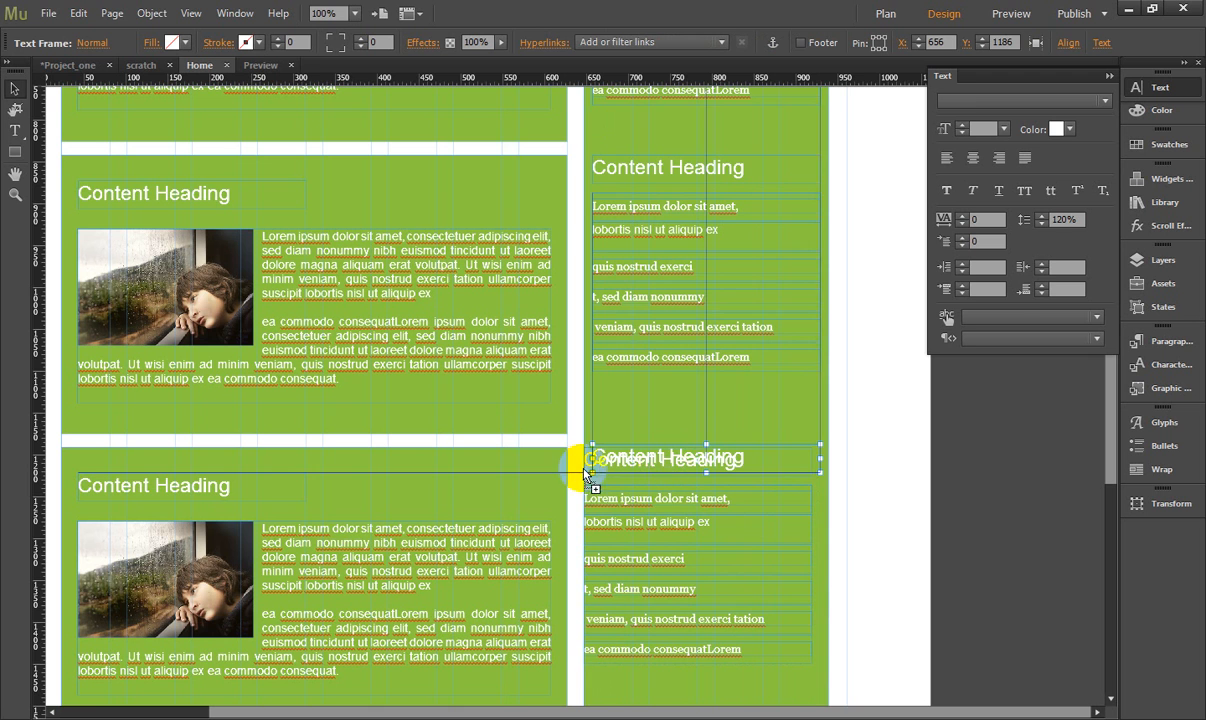
{"action": "left_click_drag", "start_coordinate": [644, 470], "coordinate": [646, 510]}
{"action": "left_click", "coordinate": [638, 500]}
{"action": "left_click", "coordinate": [672, 490]}
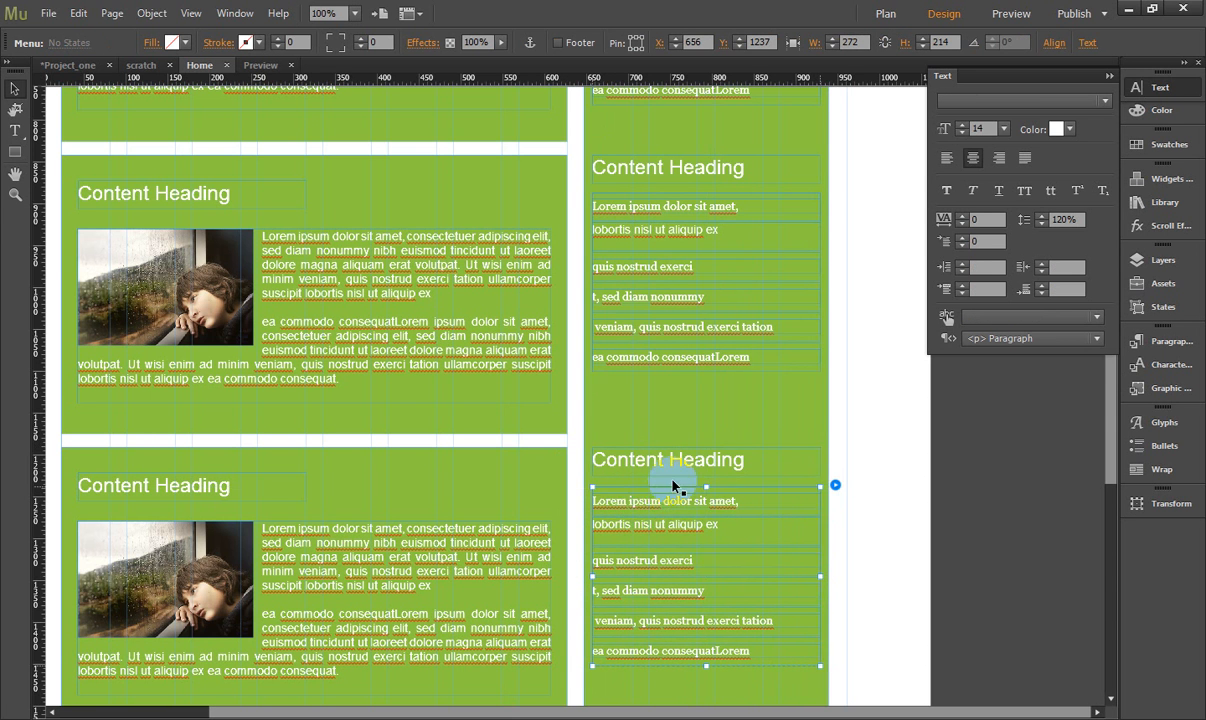
{"action": "scroll", "coordinate": [678, 480], "scroll_direction": "down", "scroll_amount": 8}
{"action": "scroll", "coordinate": [669, 470], "scroll_direction": "up", "scroll_amount": 1}
{"action": "scroll", "coordinate": [669, 477], "scroll_direction": "up", "scroll_amount": 10}
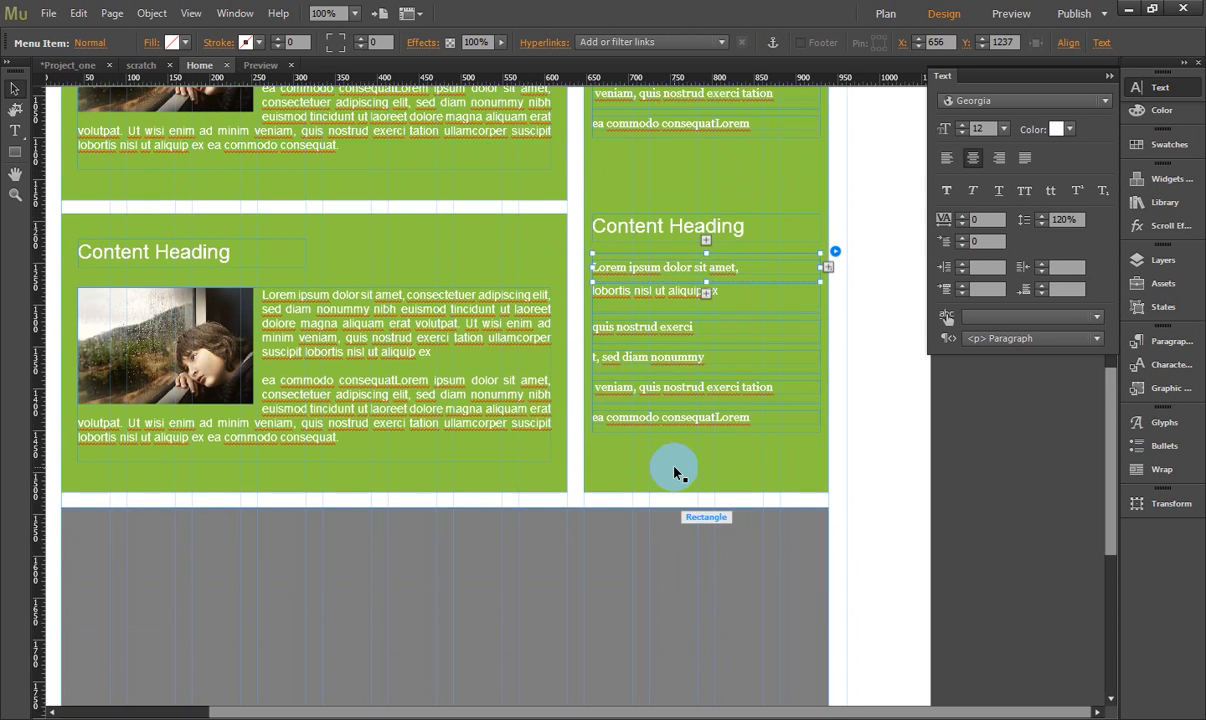
{"action": "scroll", "coordinate": [677, 472], "scroll_direction": "up", "scroll_amount": 3}
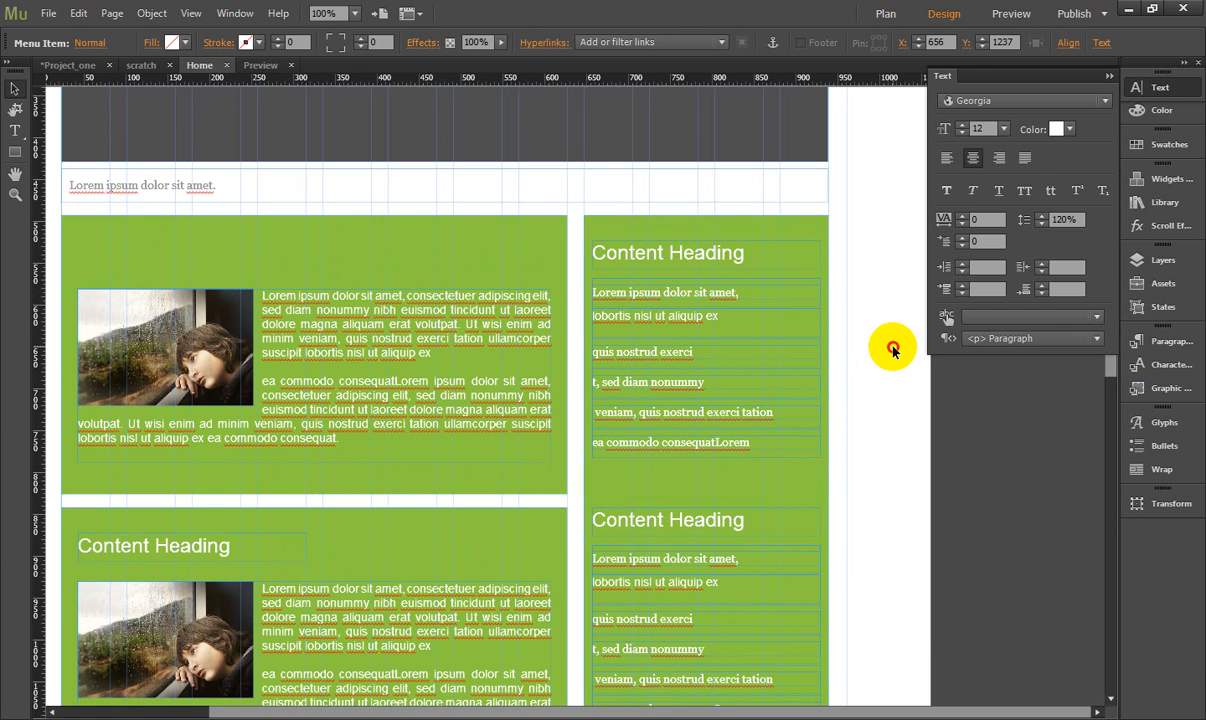
{"action": "left_click", "coordinate": [888, 342]}
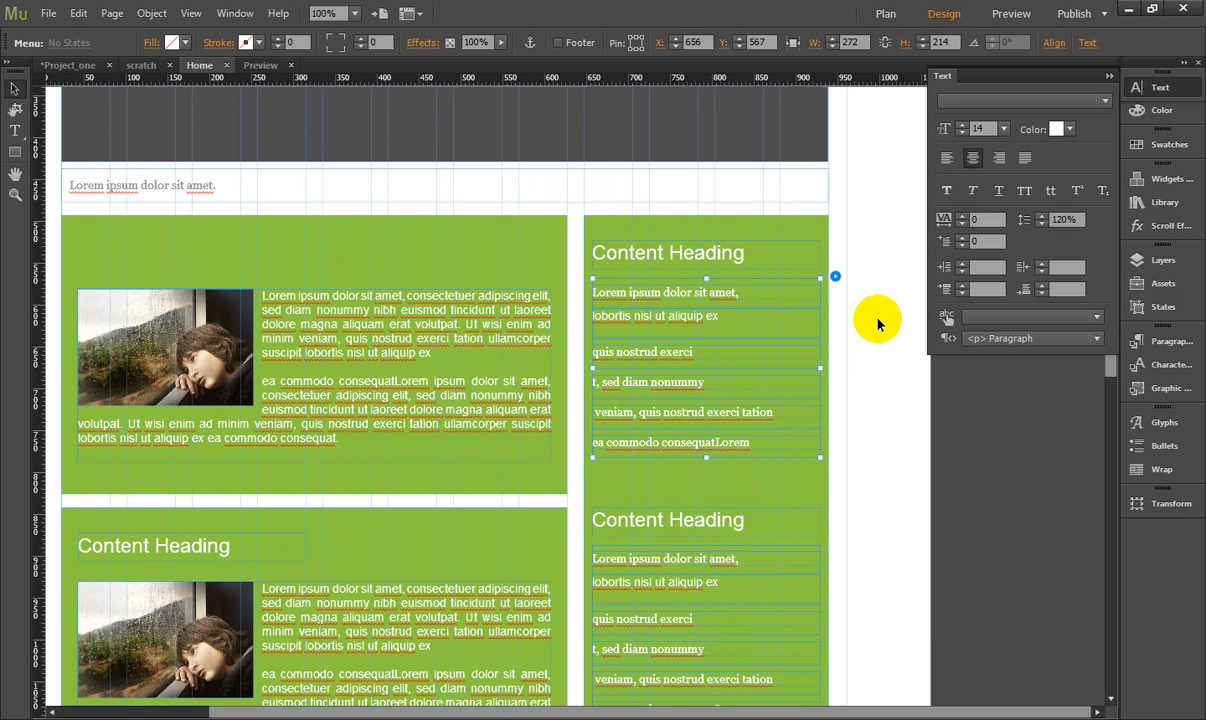
- Copy the sidebar heading and menu into the upper-left area of the dark grey block below the content
{"action": "left_click", "coordinate": [745, 413]}
{"action": "scroll", "coordinate": [735, 424], "scroll_direction": "down", "scroll_amount": 4}
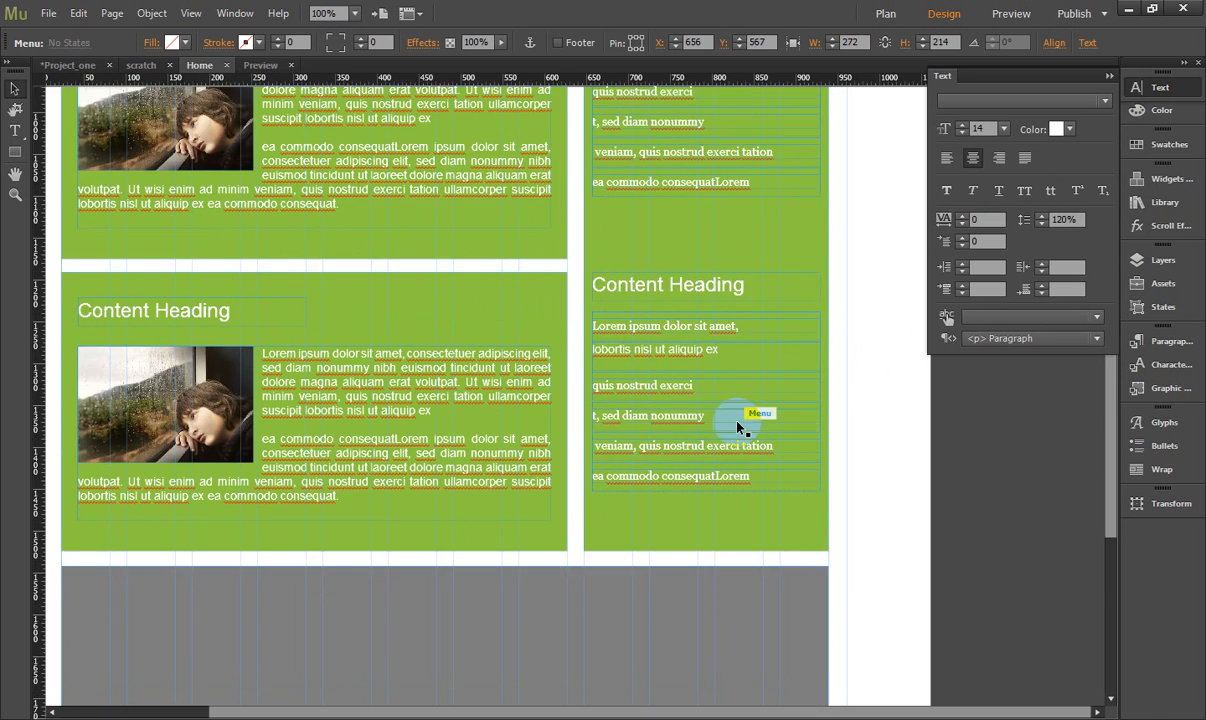
{"action": "scroll", "coordinate": [737, 427], "scroll_direction": "down", "scroll_amount": 3}
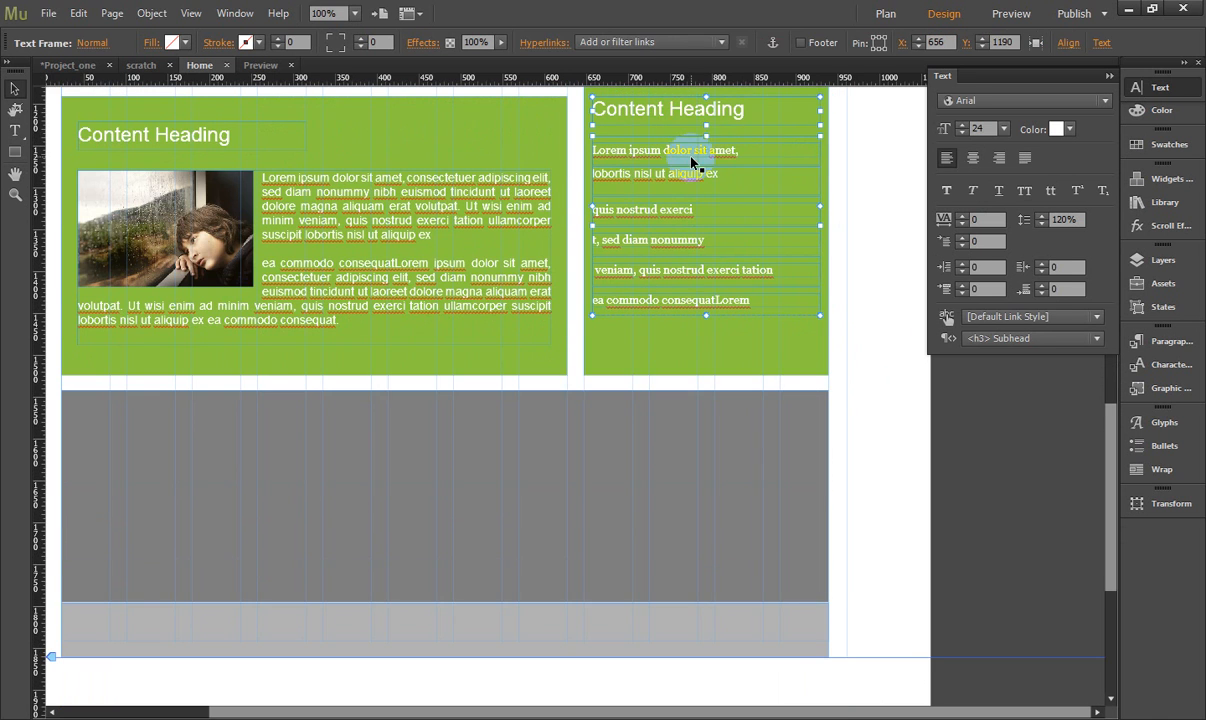
{"action": "left_click", "coordinate": [700, 148]}
{"action": "left_click", "coordinate": [375, 408]}
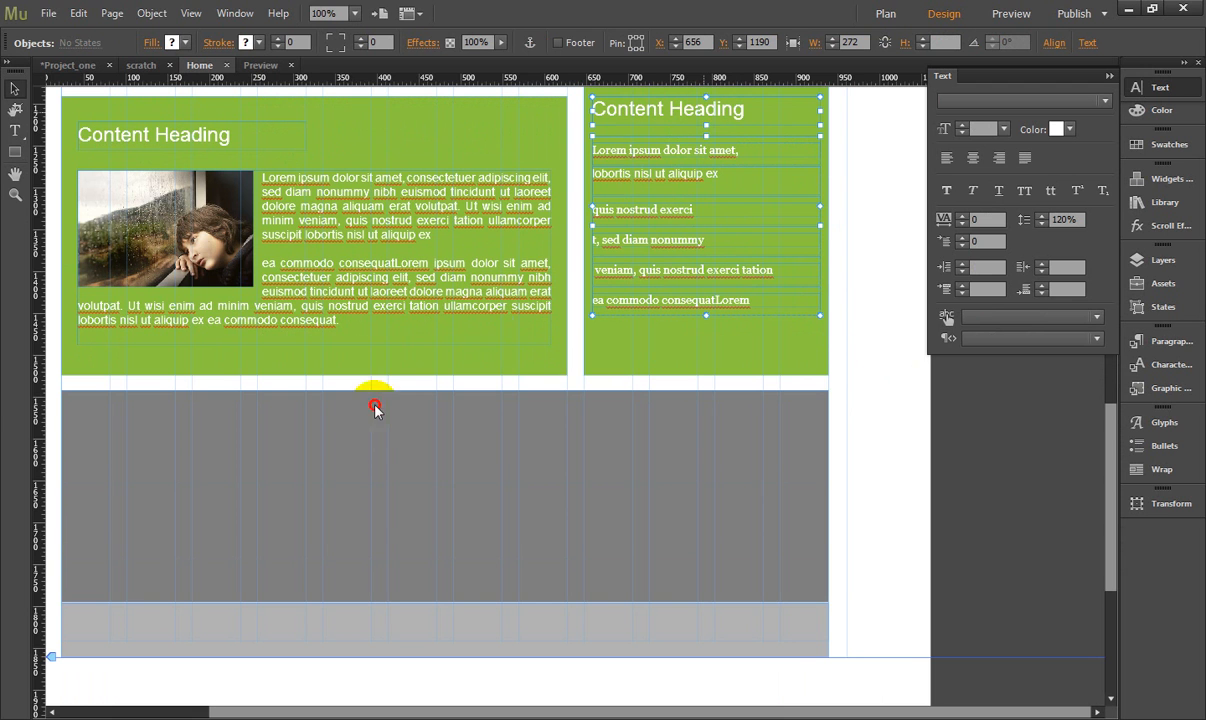
{"action": "left_click_drag", "start_coordinate": [263, 442], "coordinate": [198, 411]}
{"action": "left_click", "coordinate": [265, 416]}
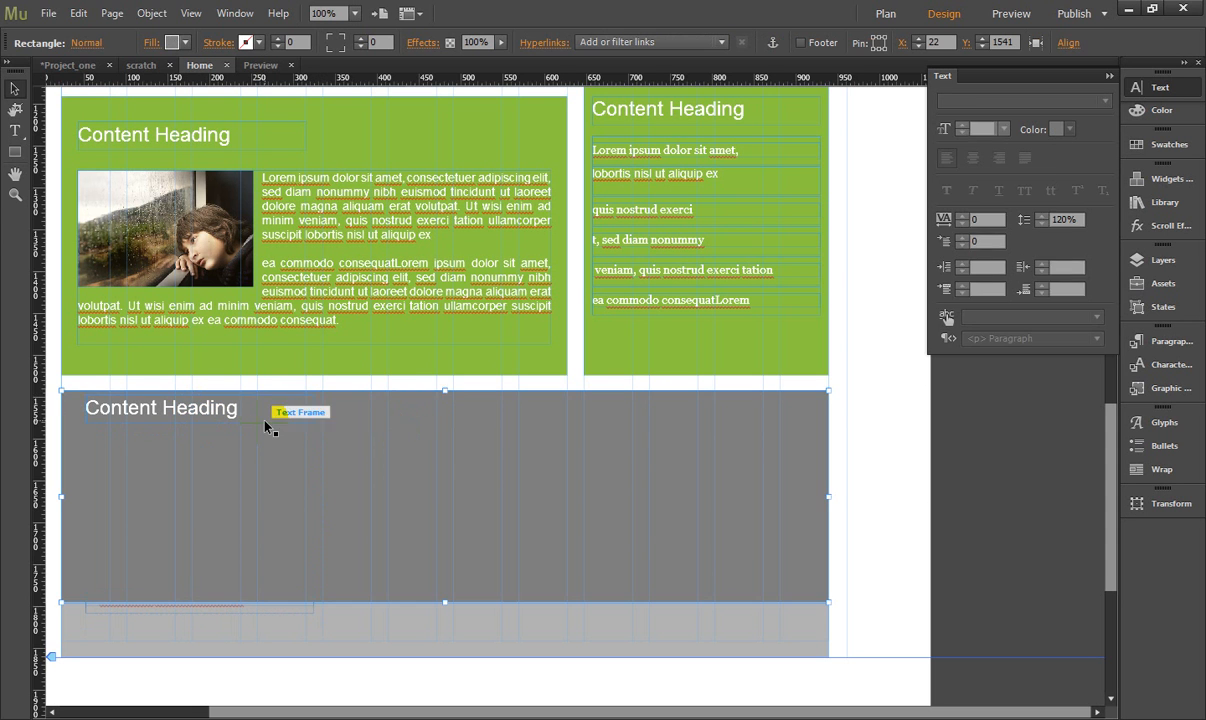
- Send the dark grey rectangle to the back, behind the copied heading and menu
{"action": "left_click", "coordinate": [250, 400]}
{"action": "left_click", "coordinate": [458, 444]}
{"action": "right_click", "coordinate": [540, 426]}
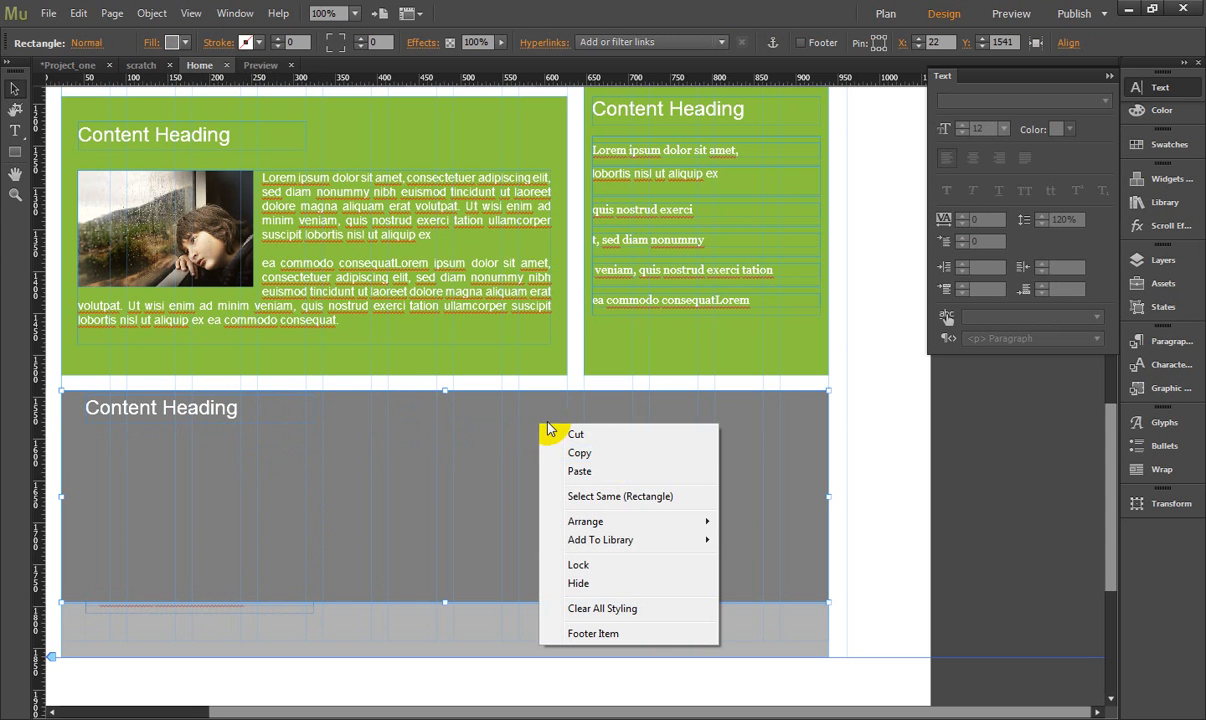
{"action": "mouse_move", "coordinate": [655, 530]}
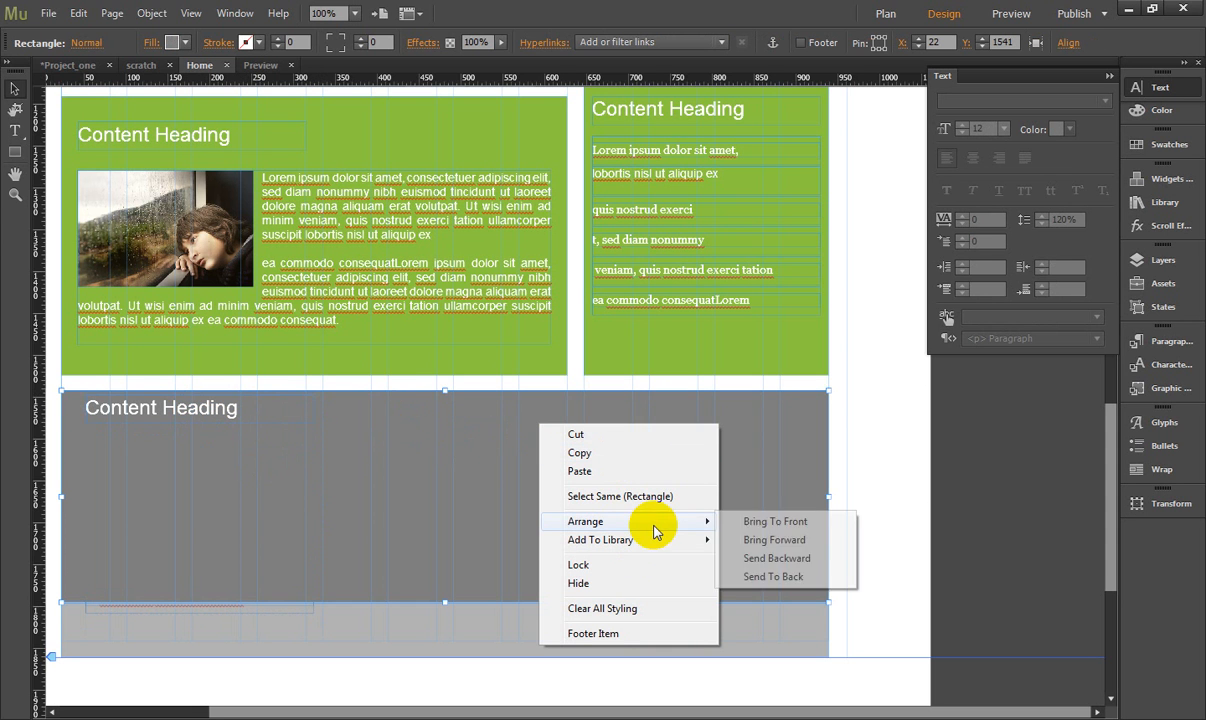
{"action": "left_click", "coordinate": [774, 576]}
- Delete the last item of the grey block's menu and shorten the menu to fit inside the block
{"action": "left_click", "coordinate": [240, 475]}
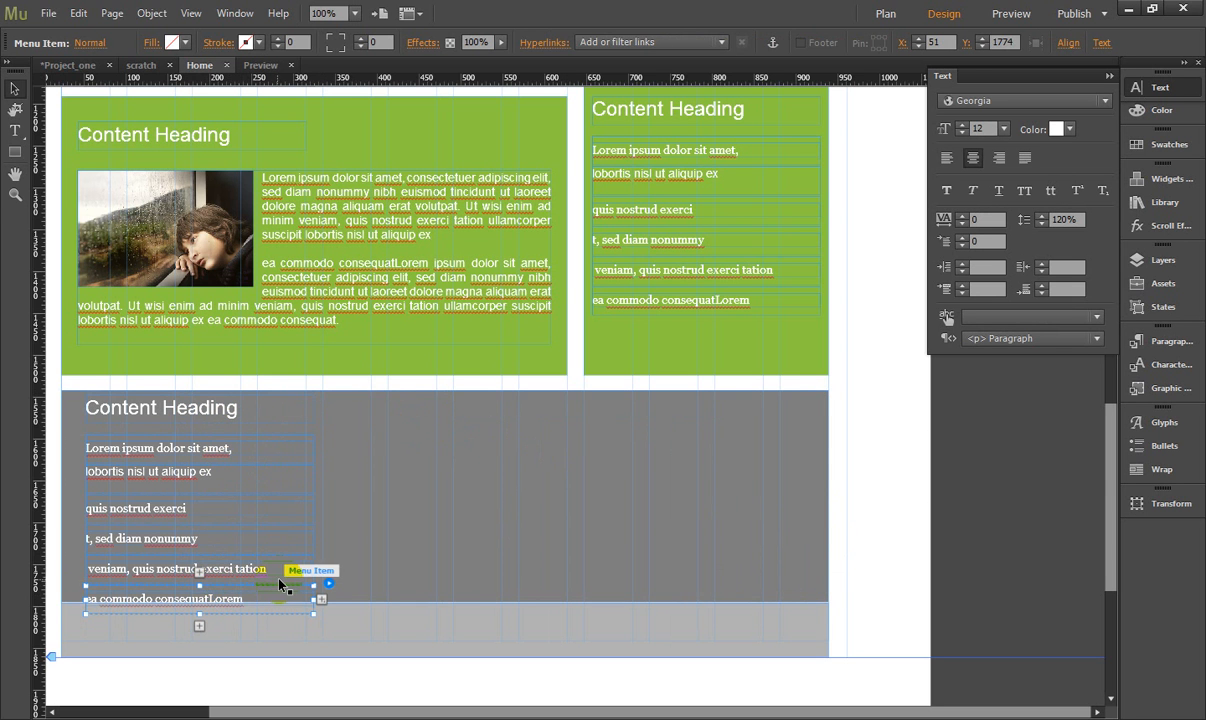
{"action": "key", "text": "Delete"}
{"action": "left_click", "coordinate": [218, 594]}
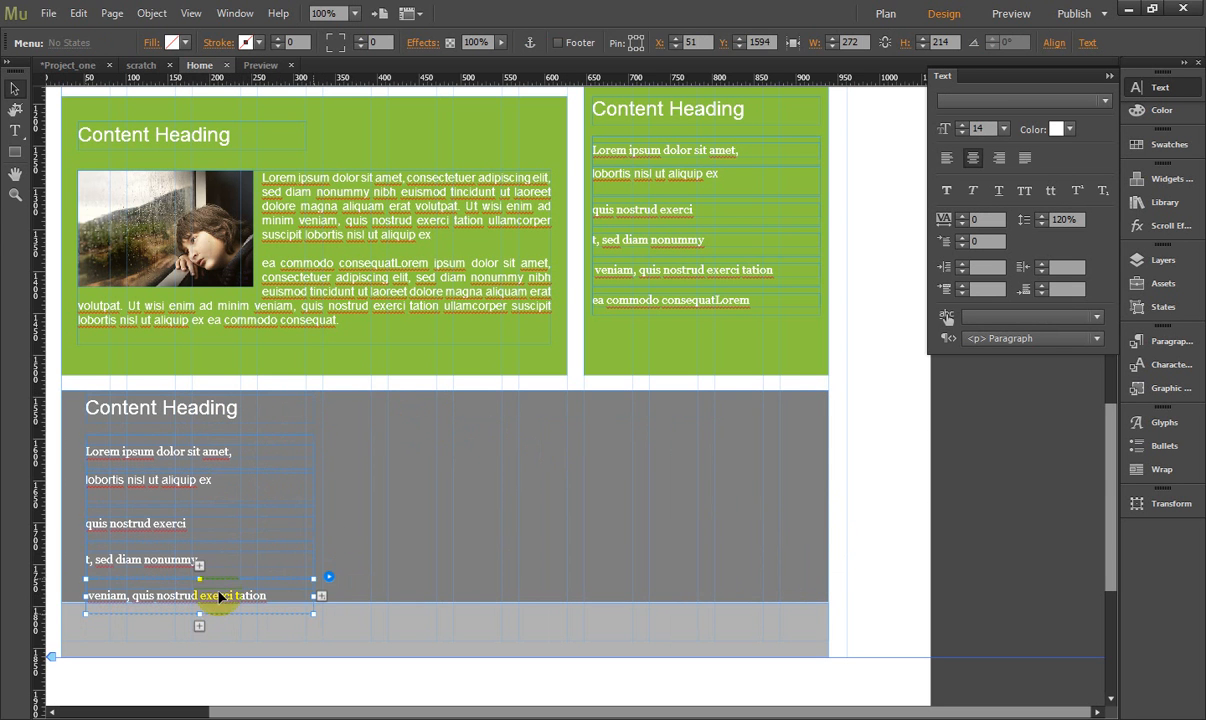
{"action": "left_click_drag", "start_coordinate": [199, 614], "coordinate": [212, 578]}
{"action": "left_click", "coordinate": [353, 456]}
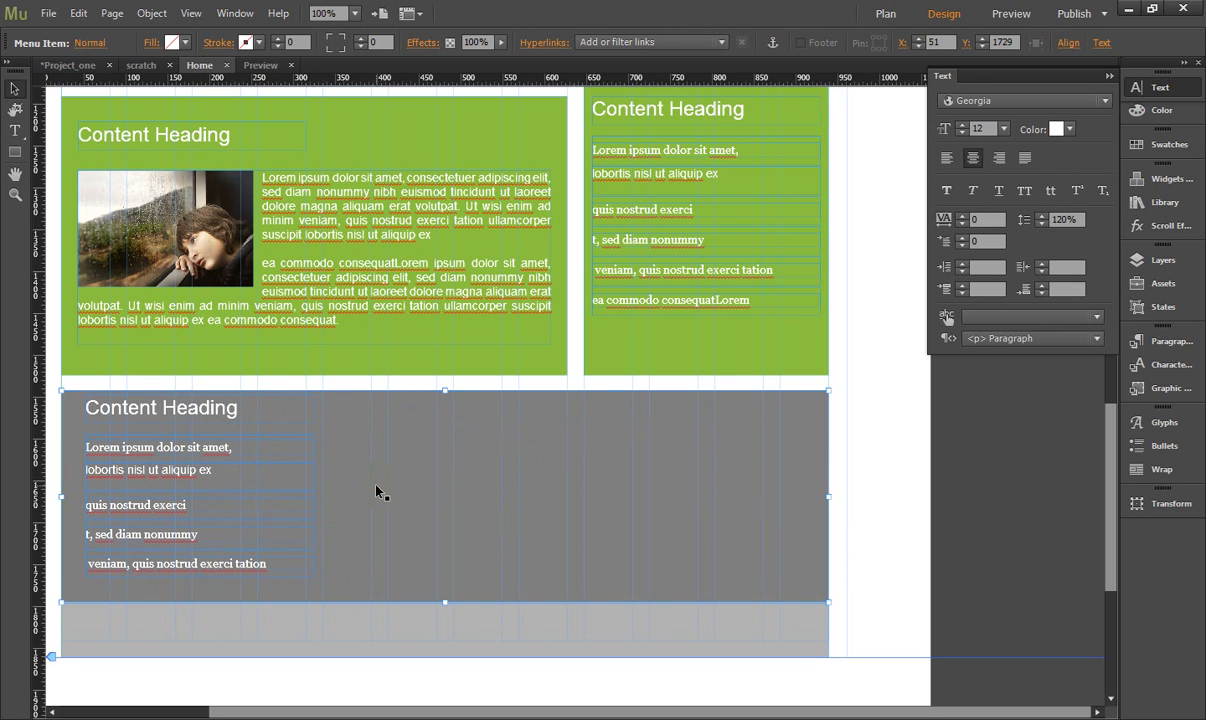
- Reposition the grey block's heading and menu in line with the left edge of the content above, with the heading just above the menu
{"action": "left_click", "coordinate": [165, 405]}
{"action": "left_click_drag", "start_coordinate": [141, 417], "coordinate": [148, 457]}
{"action": "left_click", "coordinate": [336, 433]}
{"action": "left_click", "coordinate": [156, 458]}
{"action": "left_click", "coordinate": [352, 459]}
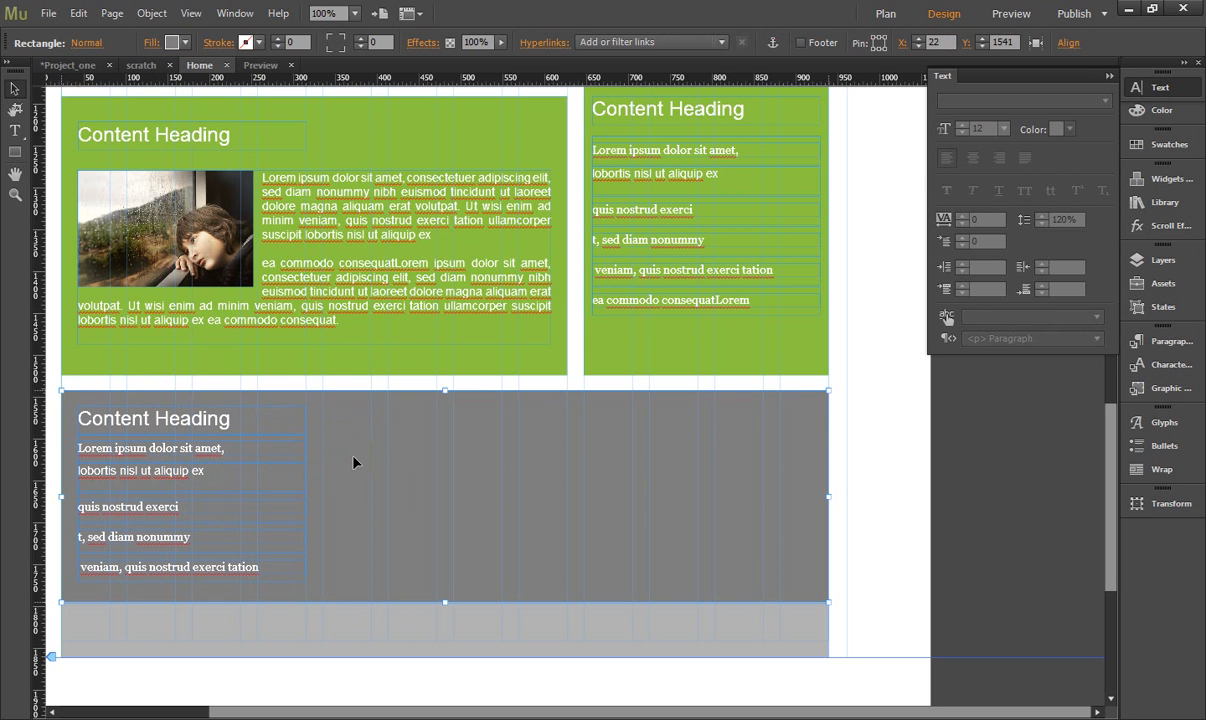
- Copy the header navigation menu into the dark grey block beside the content heading, at X 334, Y 1552
{"action": "scroll", "coordinate": [706, 388], "scroll_direction": "up", "scroll_amount": 2}
{"action": "scroll", "coordinate": [708, 382], "scroll_direction": "up", "scroll_amount": 12}
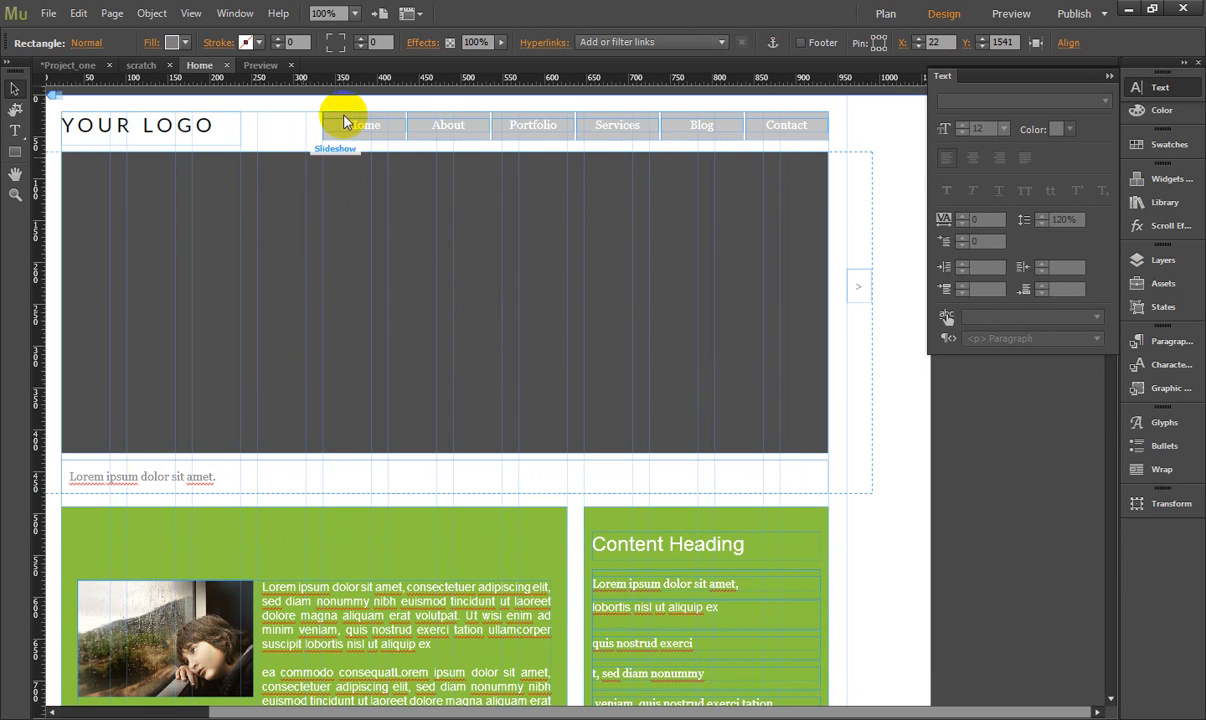
{"action": "left_click", "coordinate": [360, 122]}
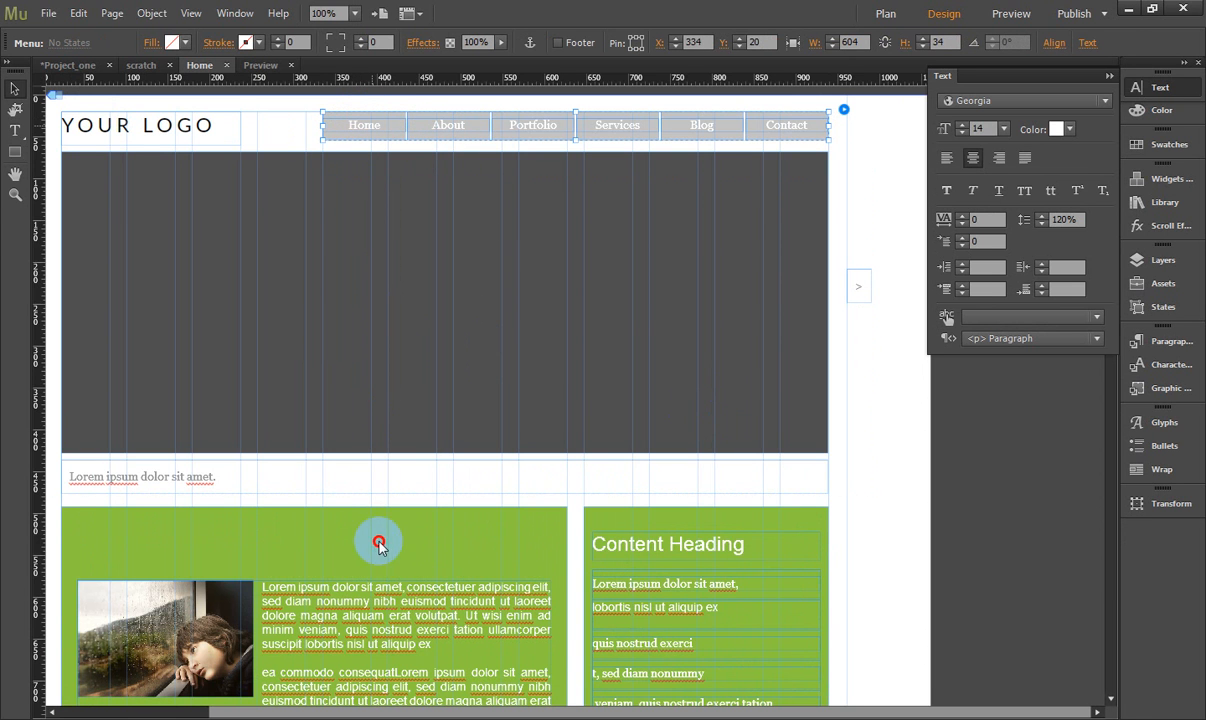
{"action": "left_click_drag", "start_coordinate": [406, 660], "coordinate": [851, 665]}
{"action": "scroll", "coordinate": [843, 482], "scroll_direction": "down", "scroll_amount": 8}
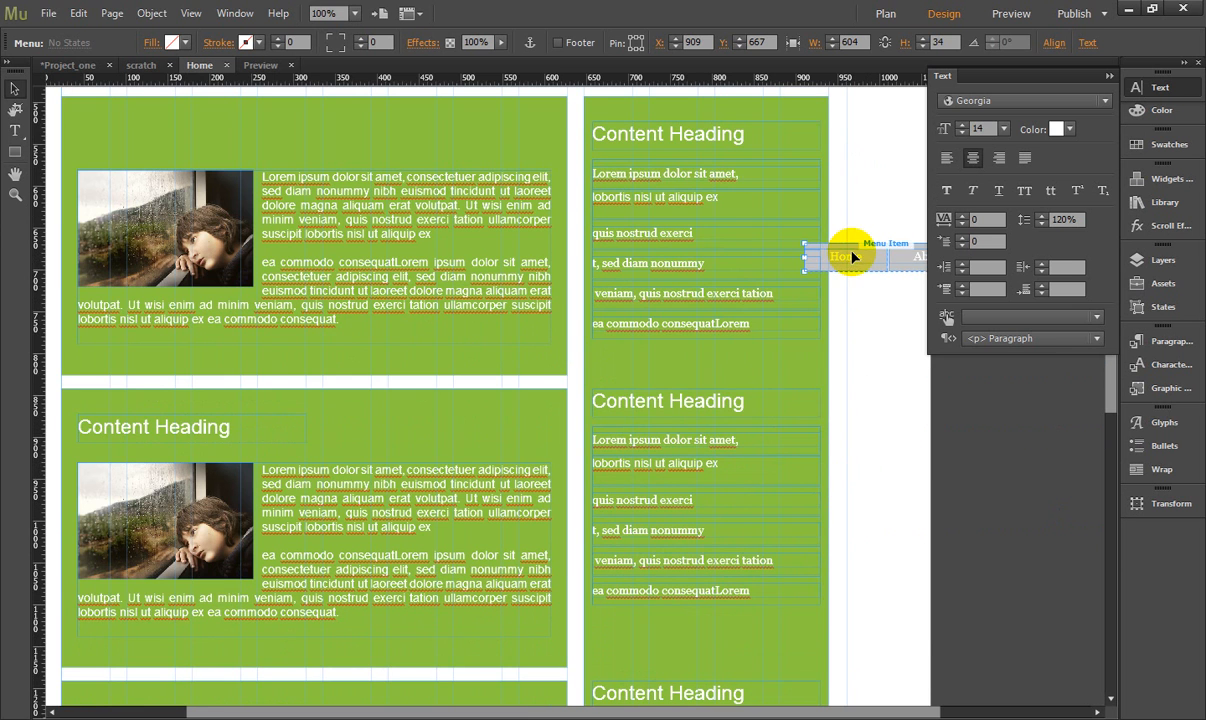
{"action": "left_click_drag", "start_coordinate": [851, 258], "coordinate": [762, 634]}
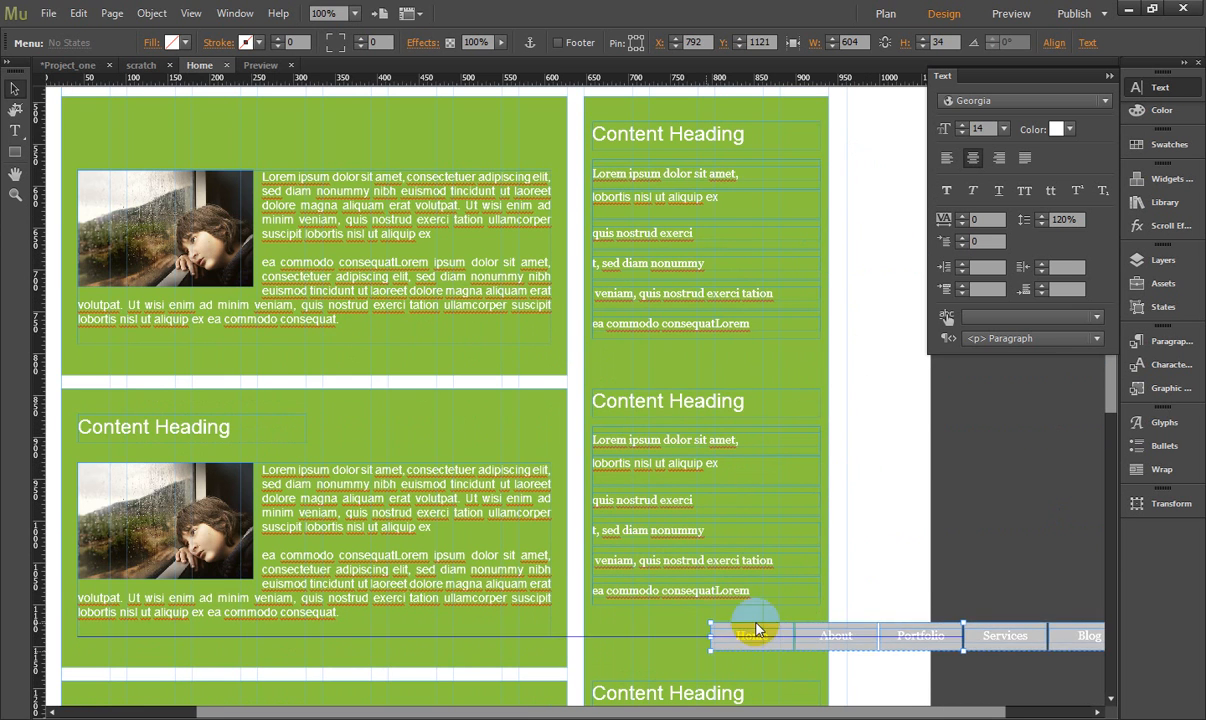
{"action": "scroll", "coordinate": [755, 462], "scroll_direction": "down", "scroll_amount": 5}
{"action": "scroll", "coordinate": [755, 460], "scroll_direction": "down", "scroll_amount": 6}
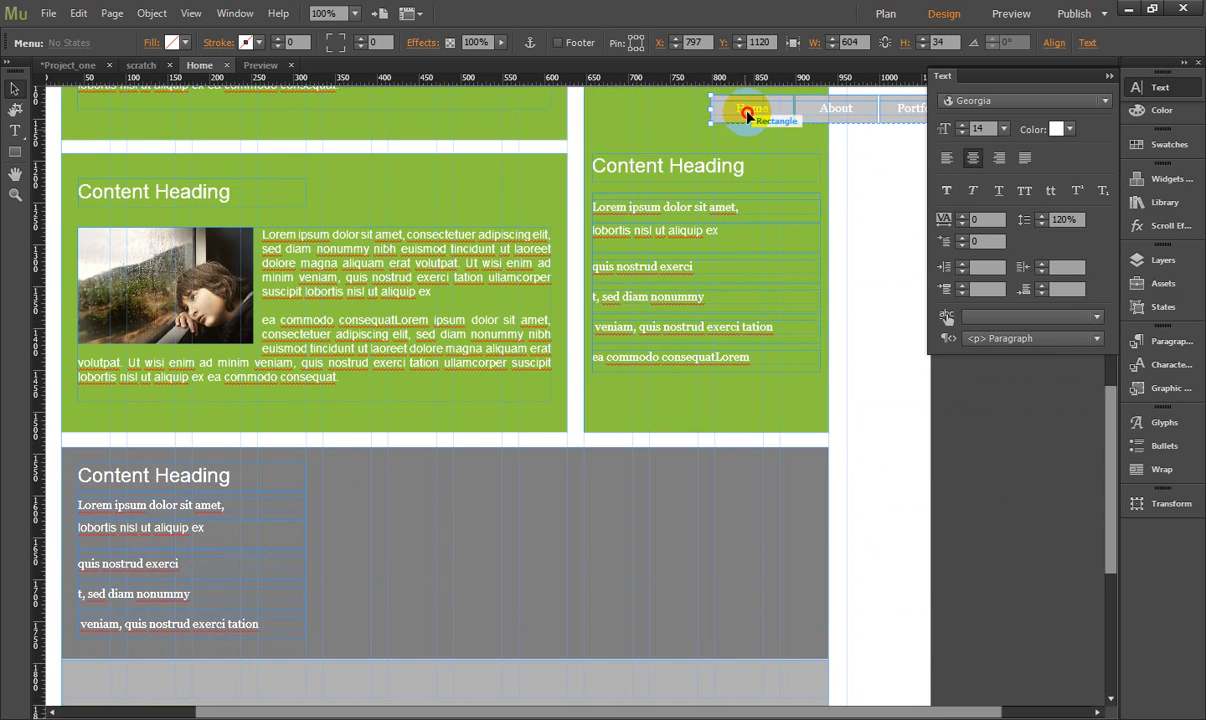
{"action": "left_click_drag", "start_coordinate": [749, 113], "coordinate": [361, 479]}
- Set the direction of the copied navigation menu in the grey block to Vertical
{"action": "left_click", "coordinate": [802, 495]}
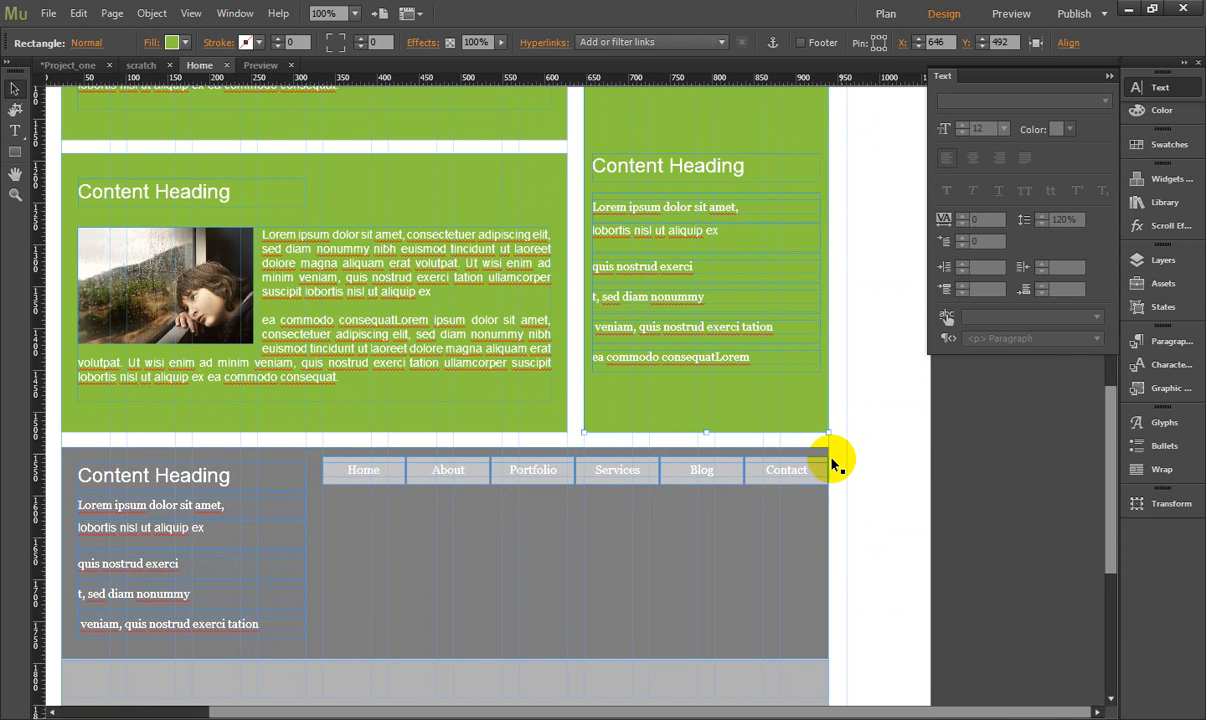
{"action": "left_click", "coordinate": [820, 468]}
{"action": "left_click", "coordinate": [845, 456]}
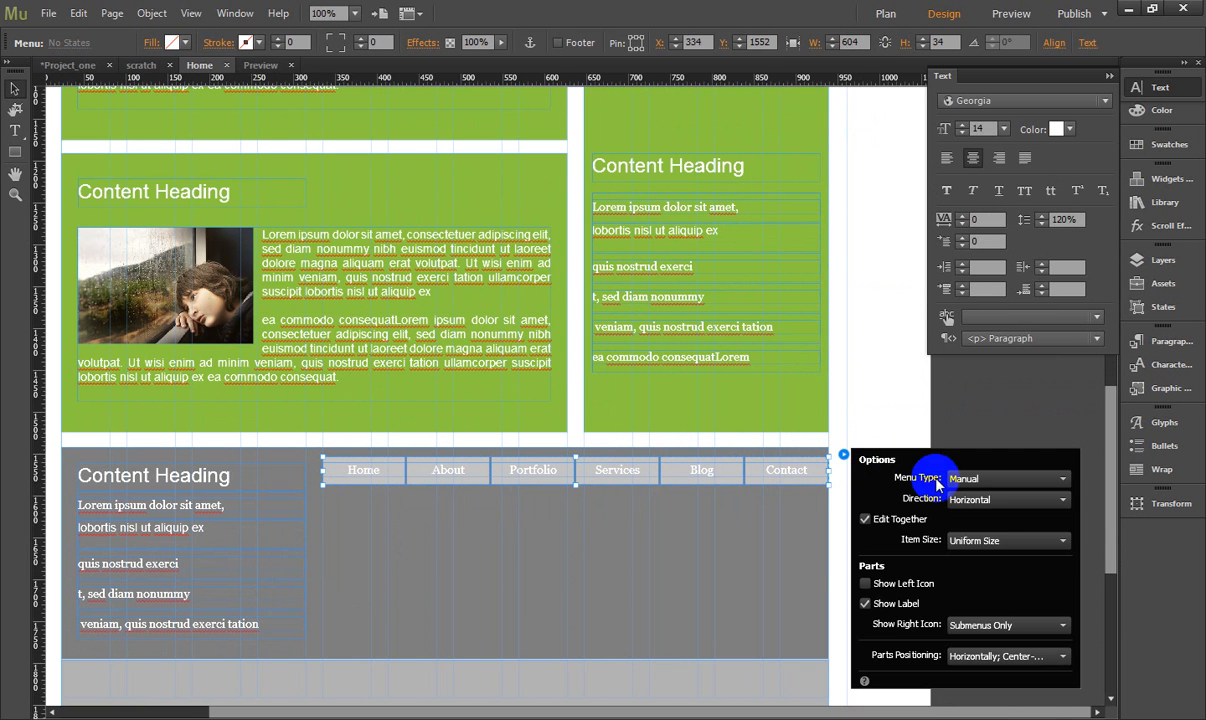
{"action": "left_click", "coordinate": [978, 499]}
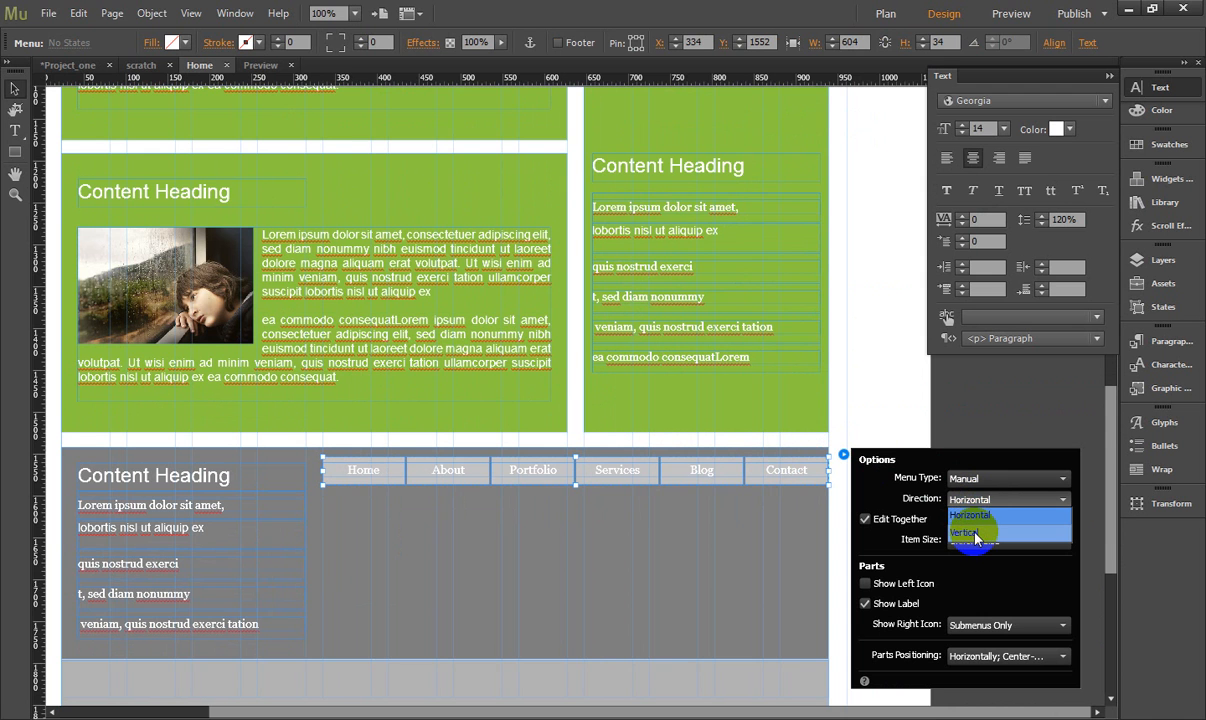
{"action": "left_click", "coordinate": [974, 533]}
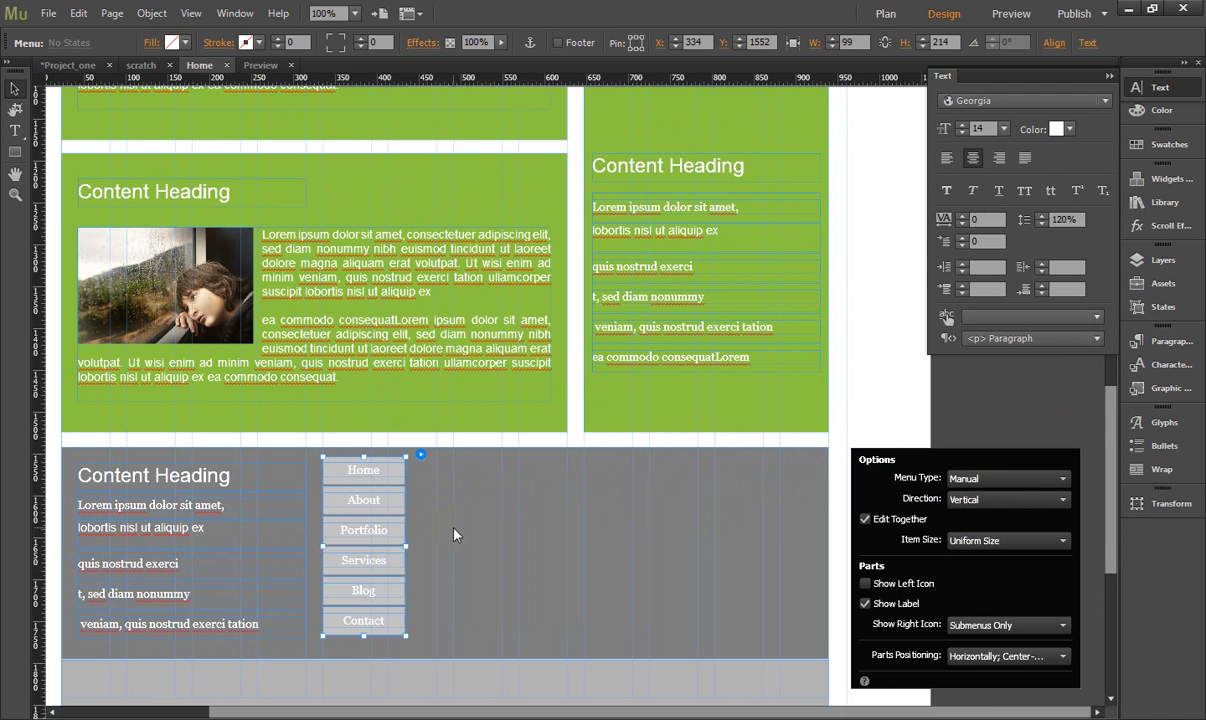
- Widen the vertical navigation menu in the grey block to 136 px and move it down to Y 1560
{"action": "left_click", "coordinate": [388, 548]}
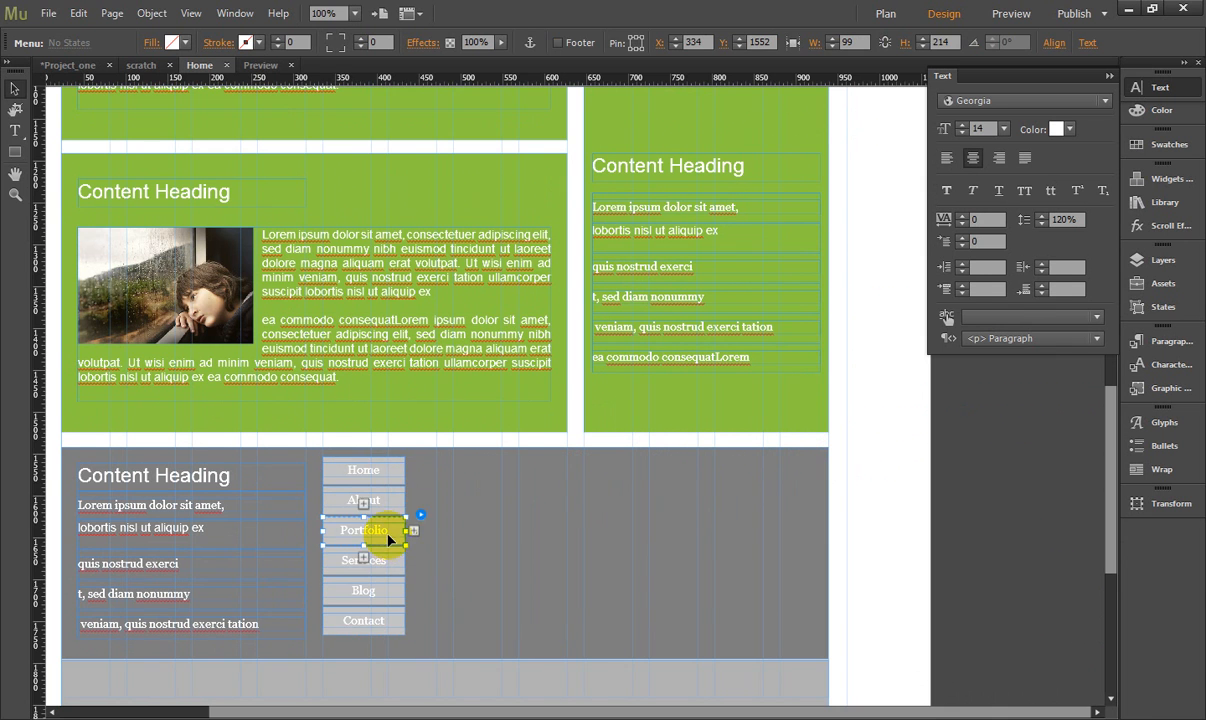
{"action": "left_click", "coordinate": [388, 538]}
{"action": "mouse_move", "coordinate": [420, 533]}
{"action": "left_mouse_down"}
{"action": "mouse_move", "coordinate": [466, 530]}
{"action": "mouse_move", "coordinate": [438, 542]}
{"action": "left_mouse_up"}
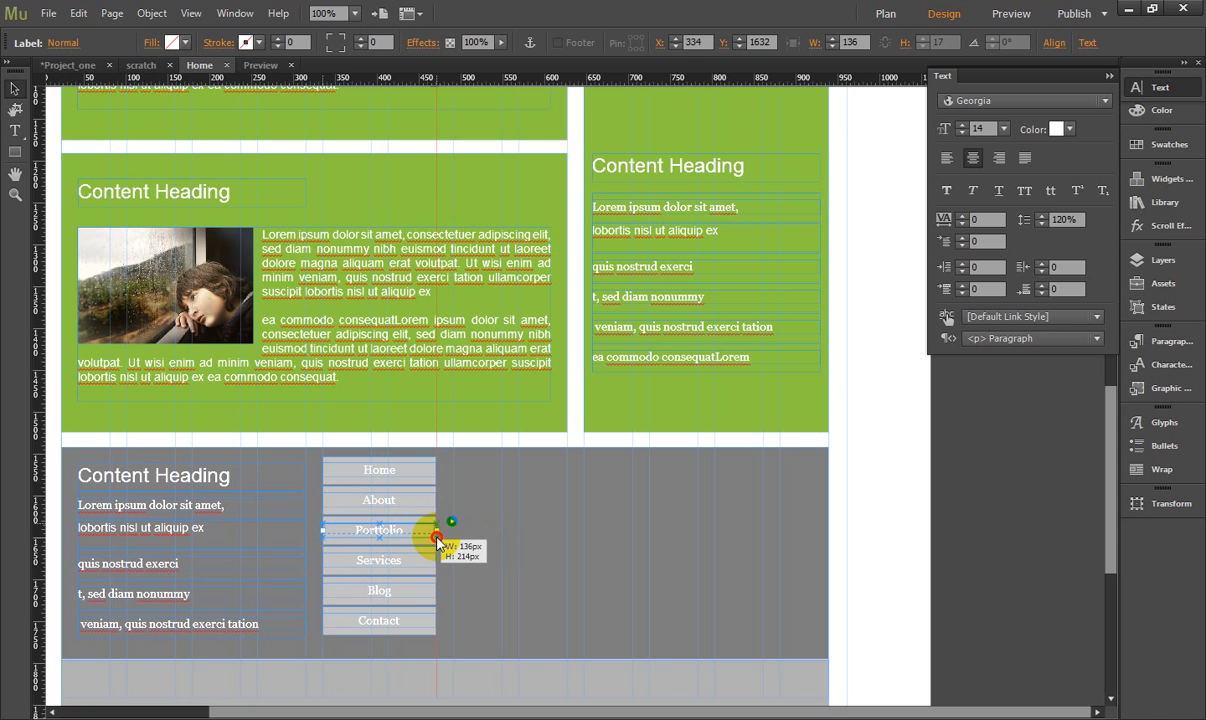
{"action": "left_click", "coordinate": [472, 467]}
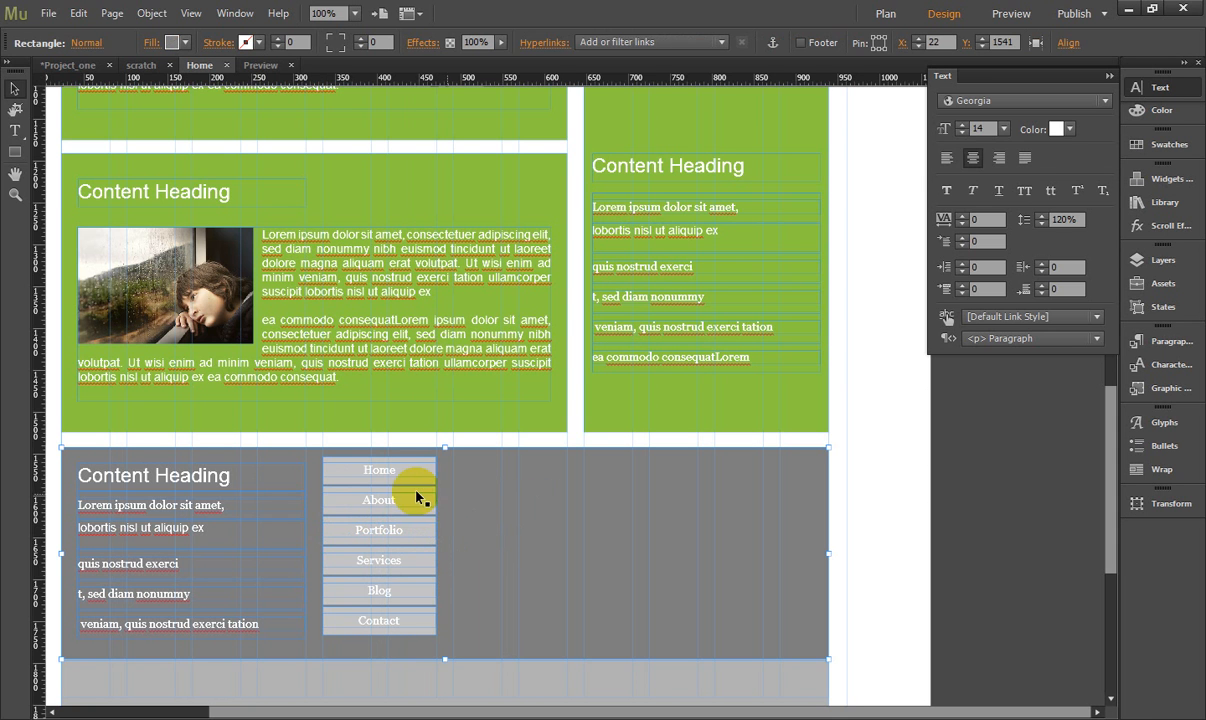
{"action": "left_click_drag", "start_coordinate": [400, 482], "coordinate": [398, 485]}
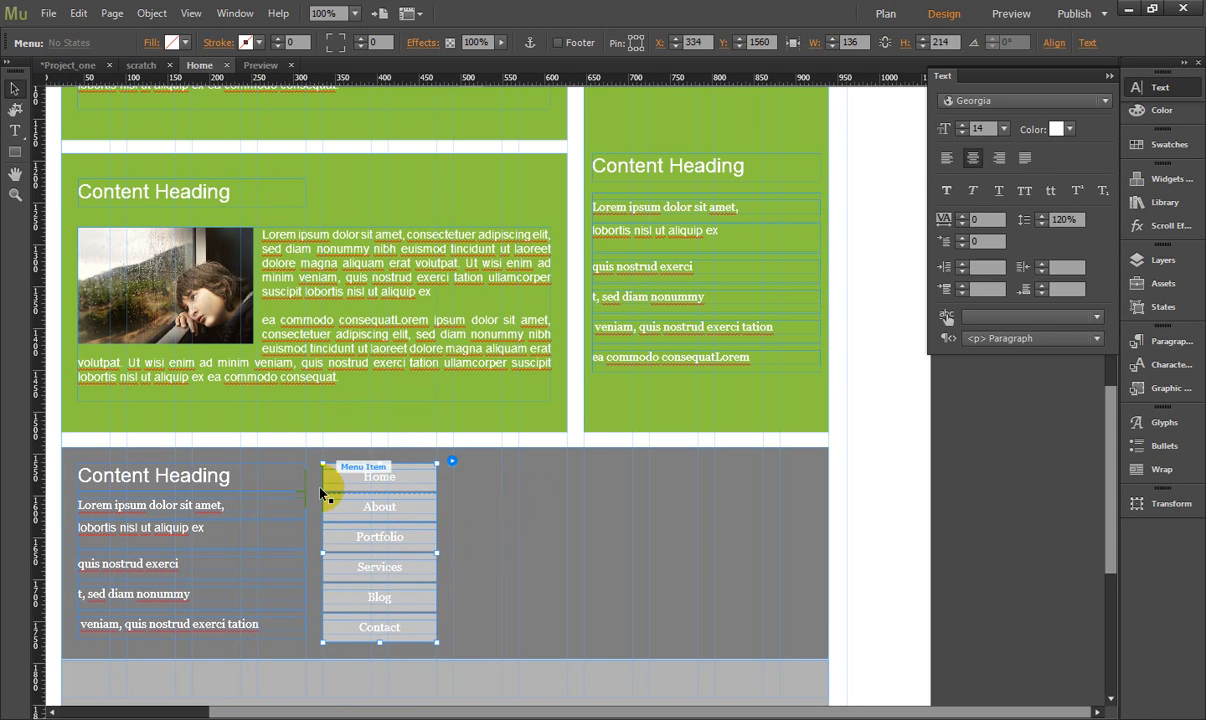
{"action": "left_click", "coordinate": [899, 513]}
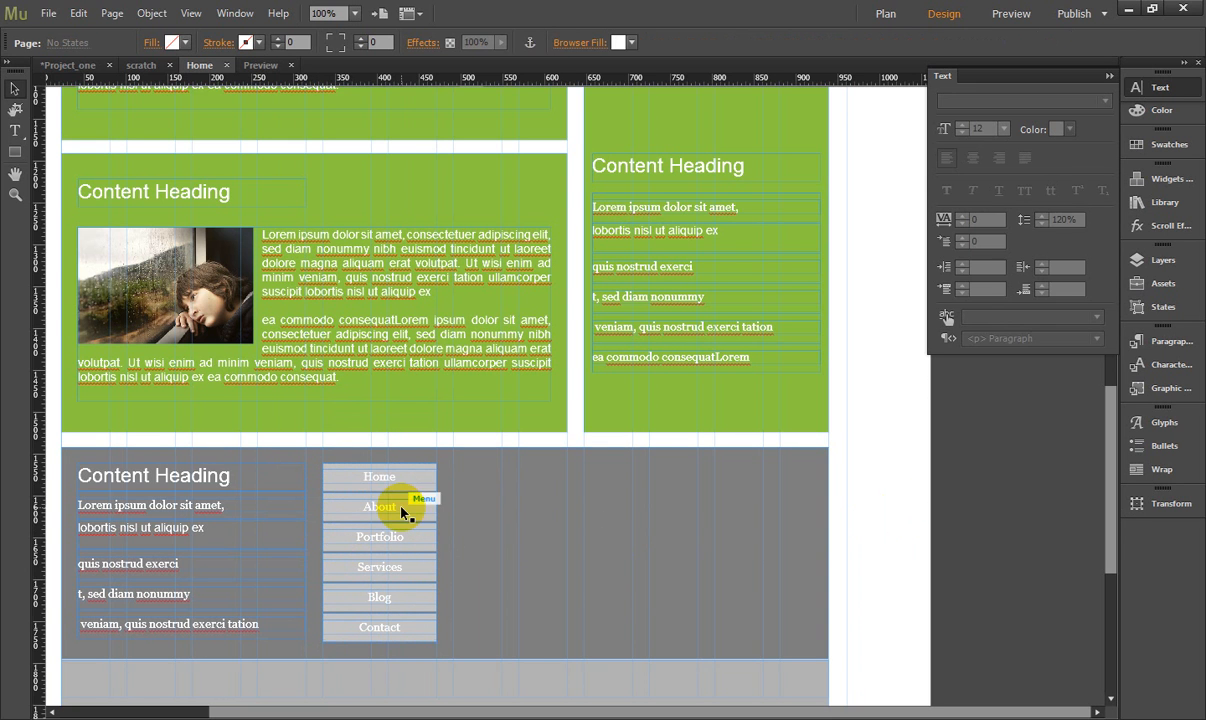
- Set the fill of the grey block's vertical navigation menu items to None for the Normal state
{"action": "left_click", "coordinate": [397, 479]}
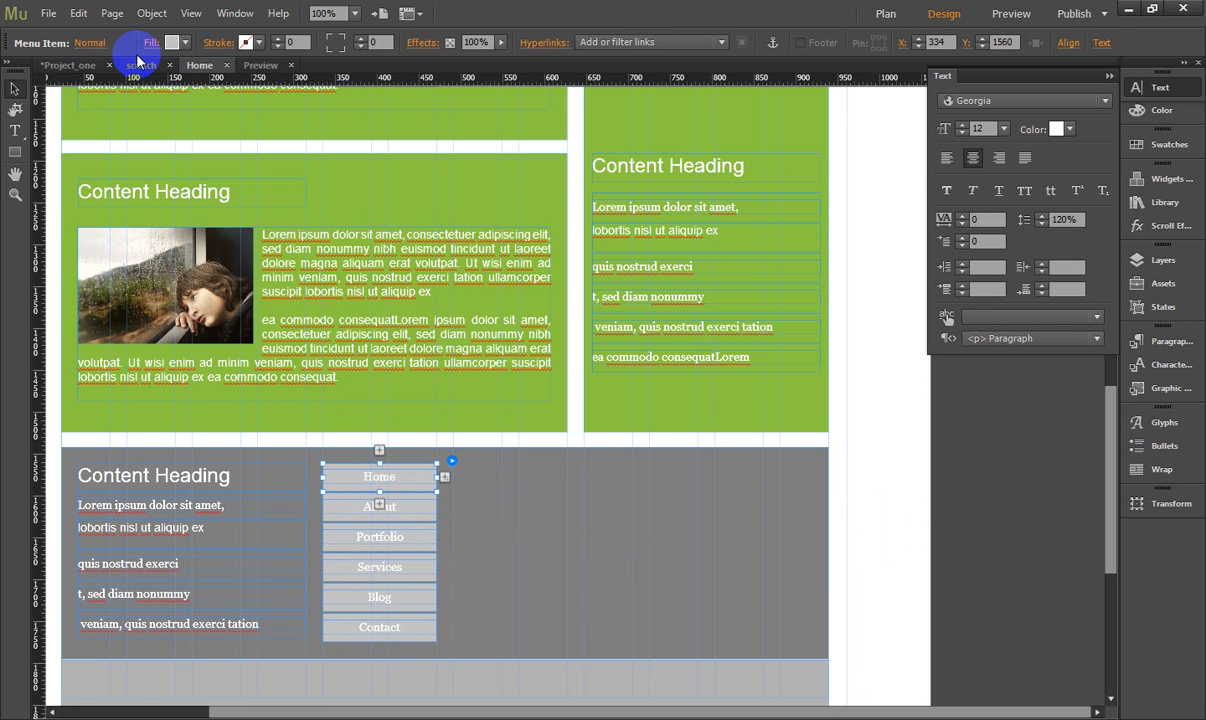
{"action": "left_click", "coordinate": [92, 43]}
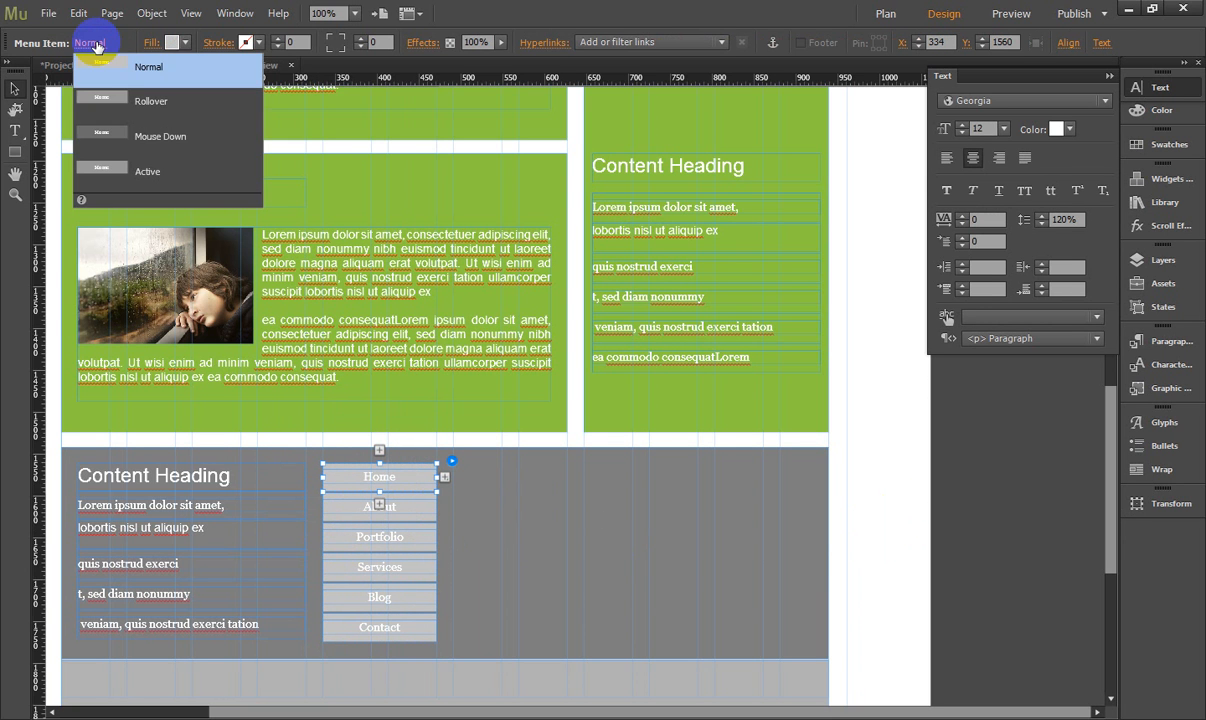
{"action": "left_click", "coordinate": [172, 42]}
{"action": "left_click", "coordinate": [367, 66]}
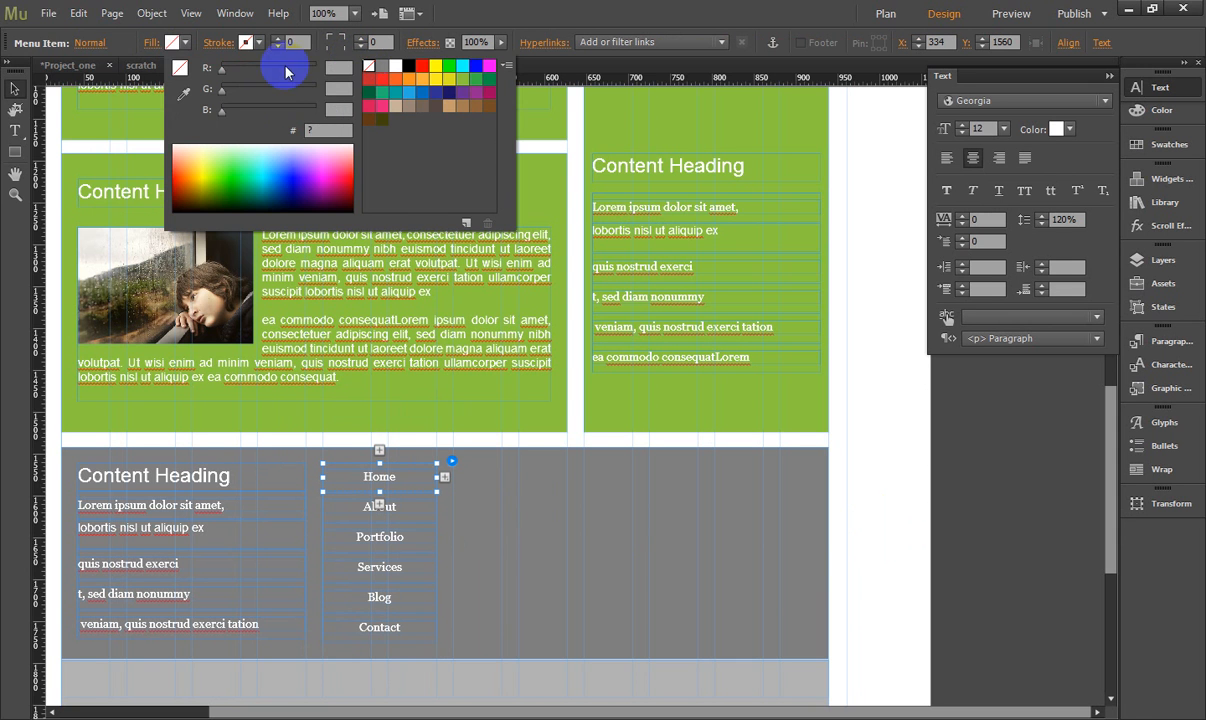
- Set the Rollover state of the vertical menu items to no fill and black text
{"action": "left_click", "coordinate": [97, 44]}
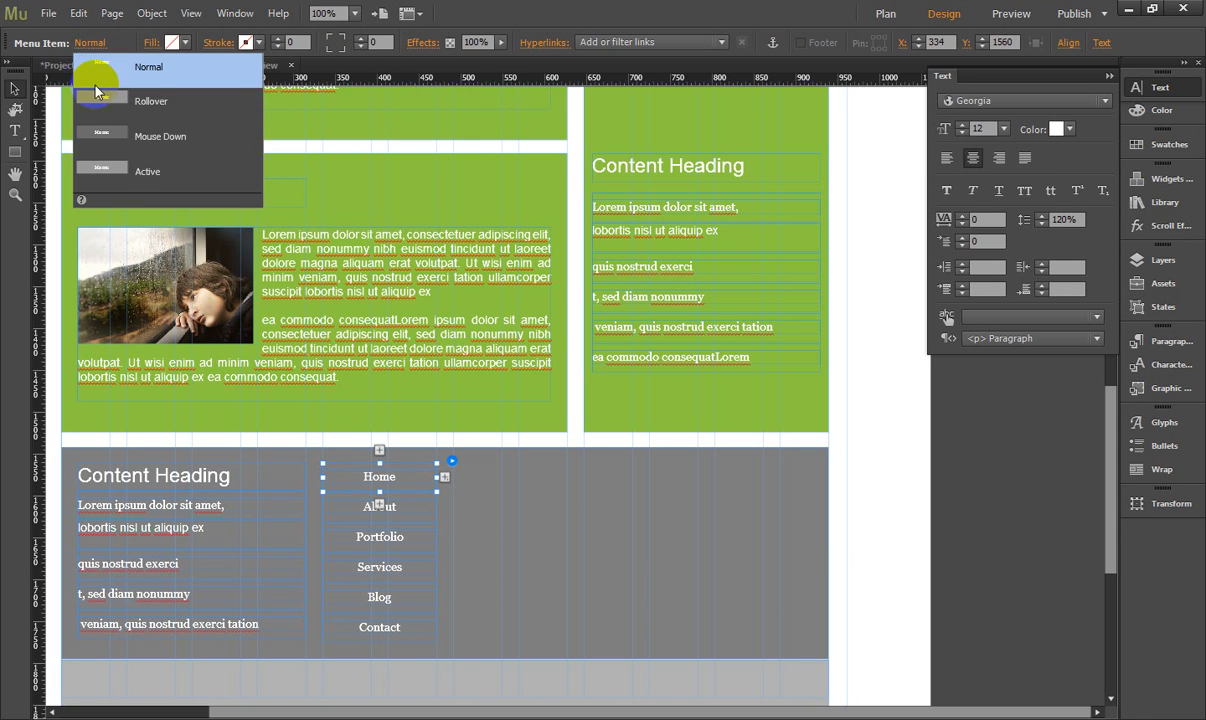
{"action": "left_click", "coordinate": [94, 100]}
{"action": "left_click", "coordinate": [172, 42]}
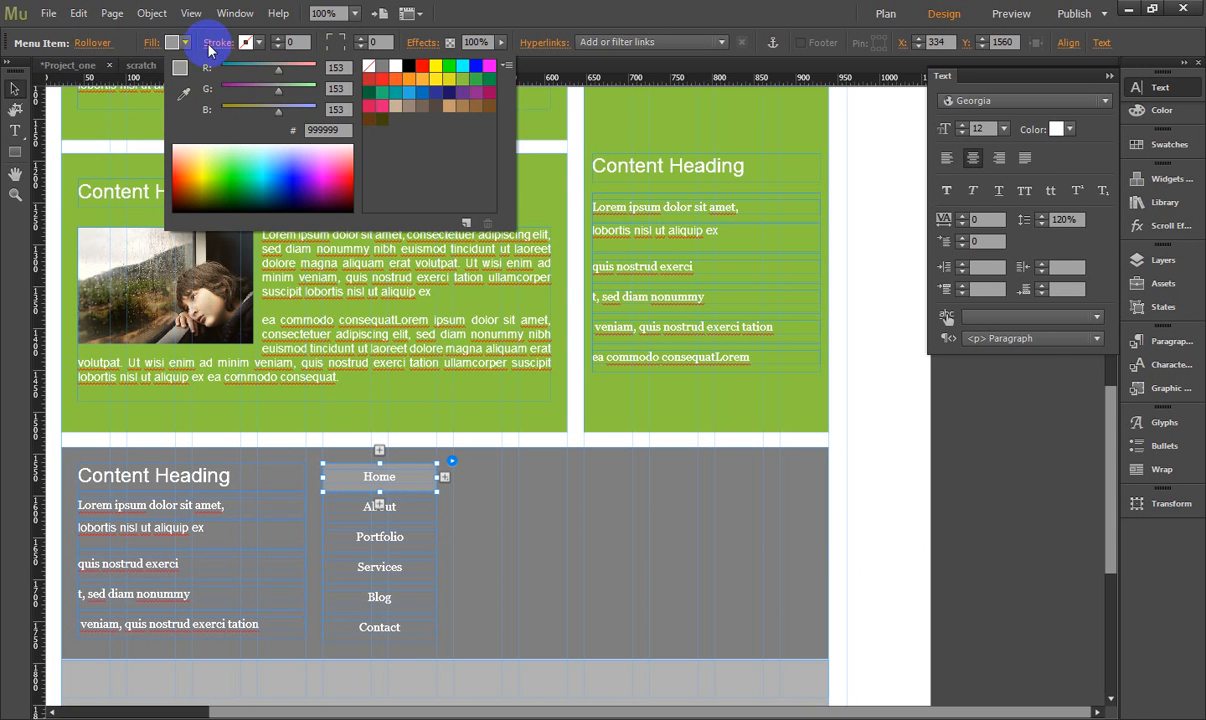
{"action": "left_click", "coordinate": [369, 67]}
{"action": "left_click", "coordinate": [91, 45]}
{"action": "left_click", "coordinate": [91, 45]}
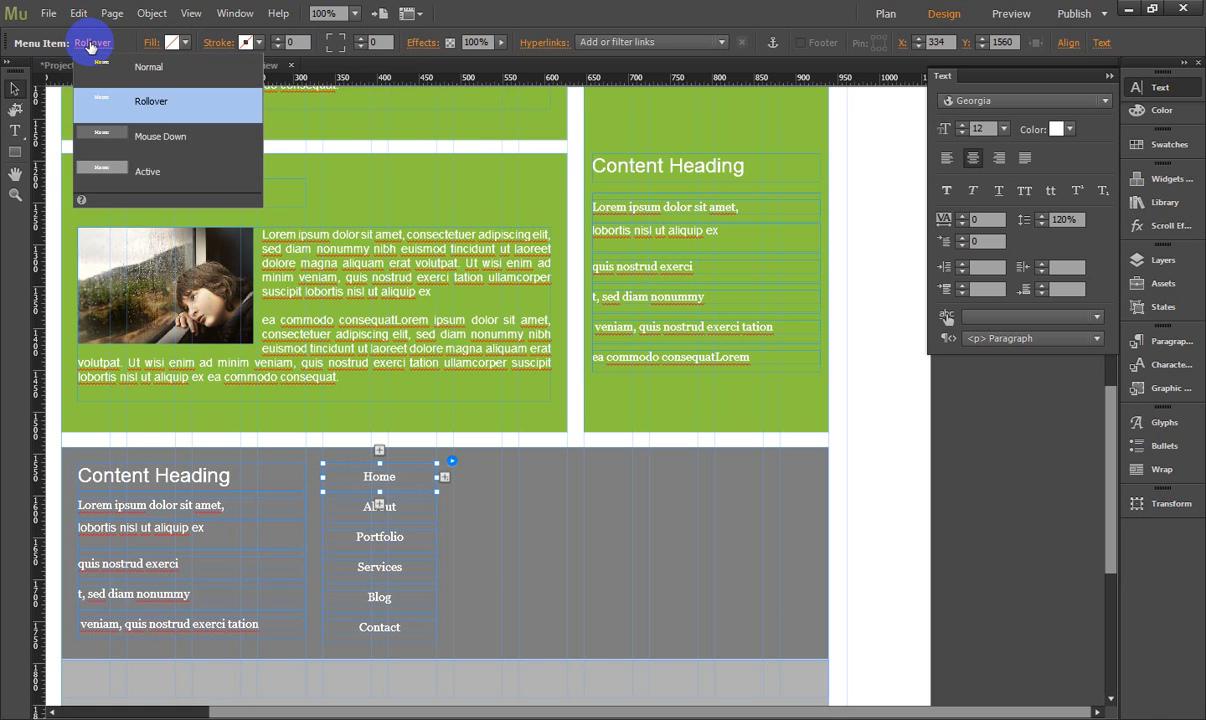
{"action": "left_click", "coordinate": [91, 45]}
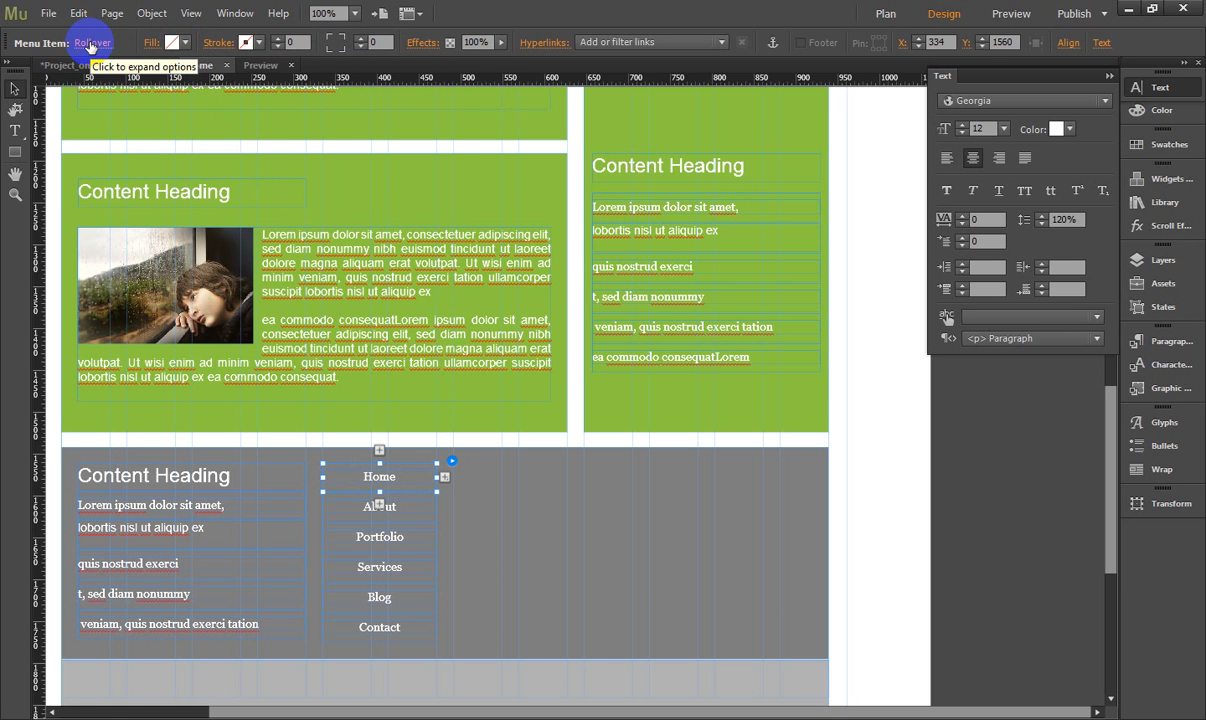
{"action": "left_click", "coordinate": [1140, 90]}
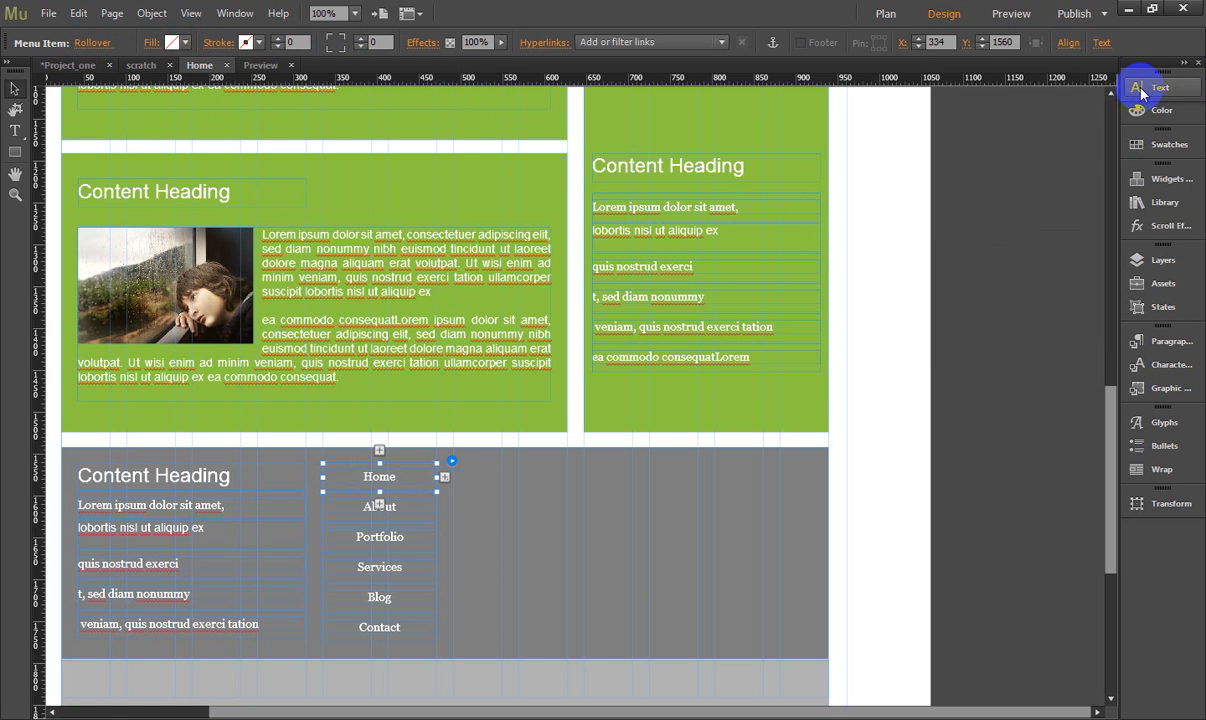
{"action": "left_click", "coordinate": [1141, 90]}
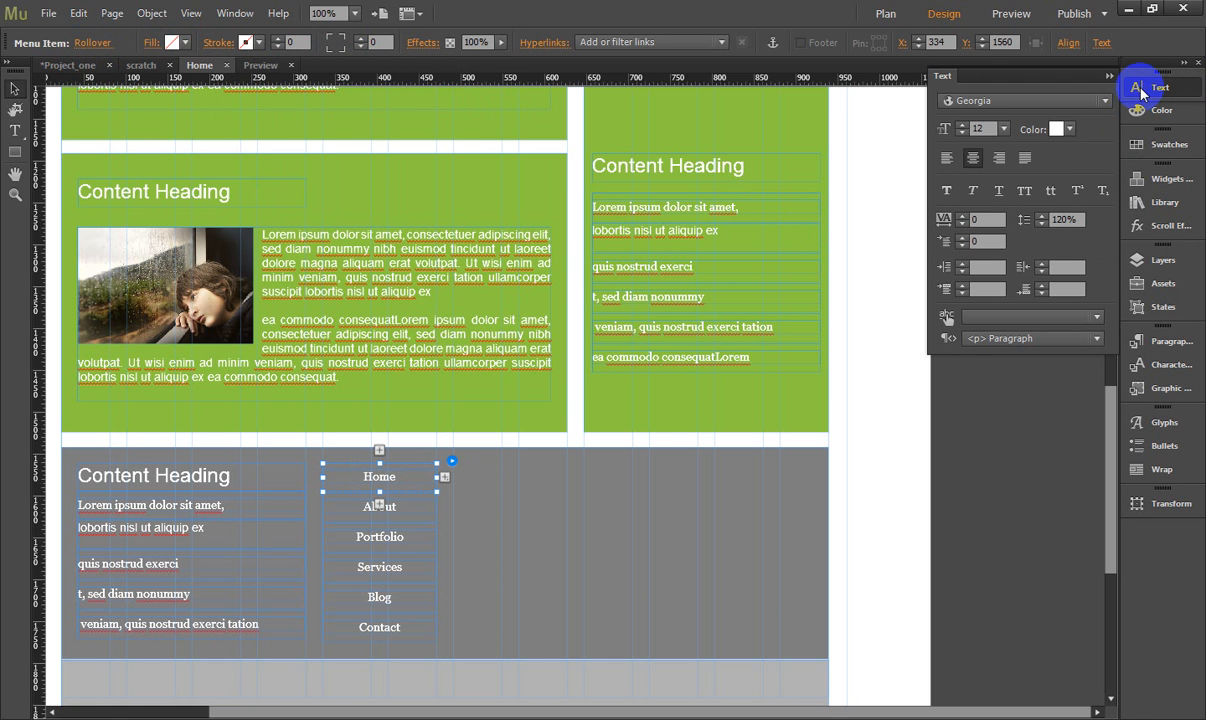
{"action": "left_click", "coordinate": [1066, 131]}
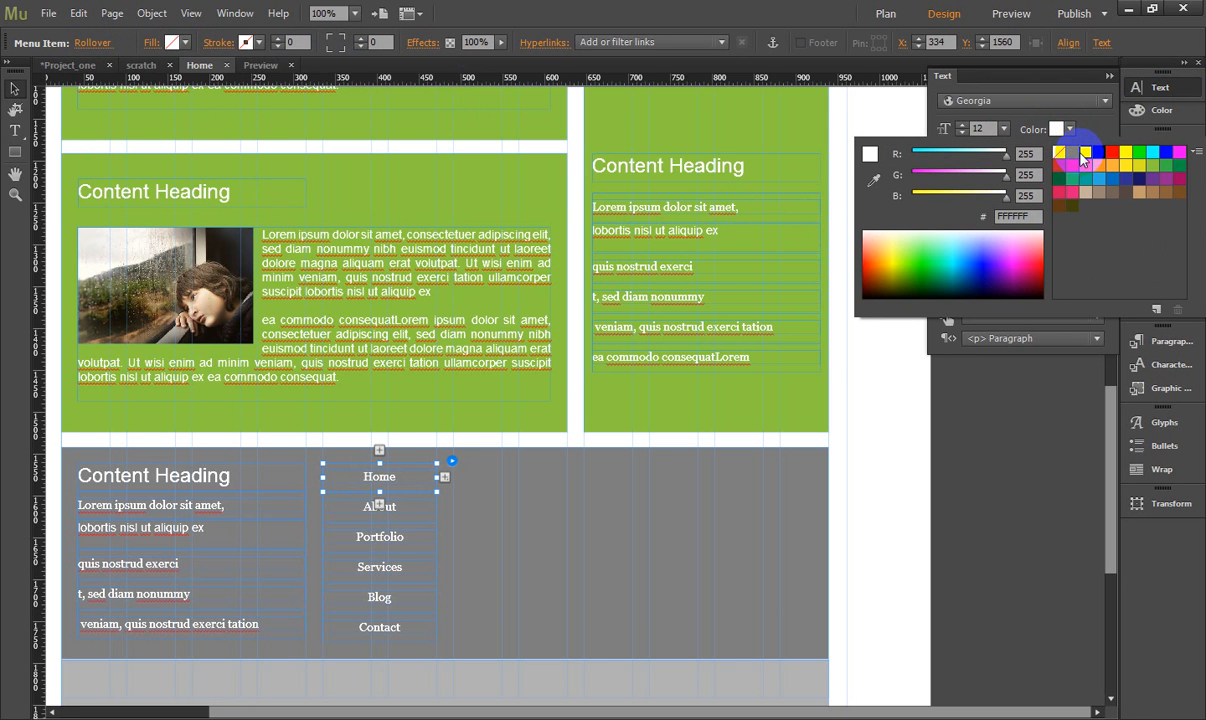
{"action": "left_click", "coordinate": [1099, 152]}
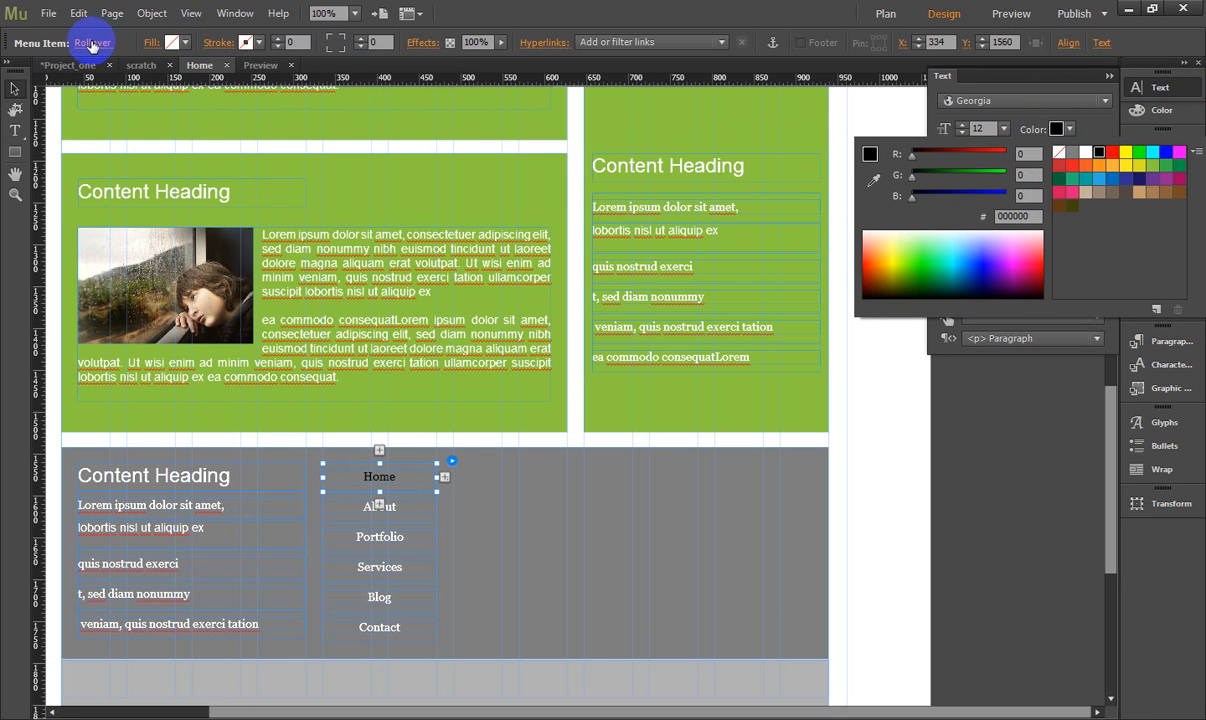
- Remove the fill from the Mouse Down state of the vertical menu items
{"action": "left_click", "coordinate": [91, 44]}
{"action": "left_click", "coordinate": [91, 44]}
{"action": "left_click", "coordinate": [91, 44]}
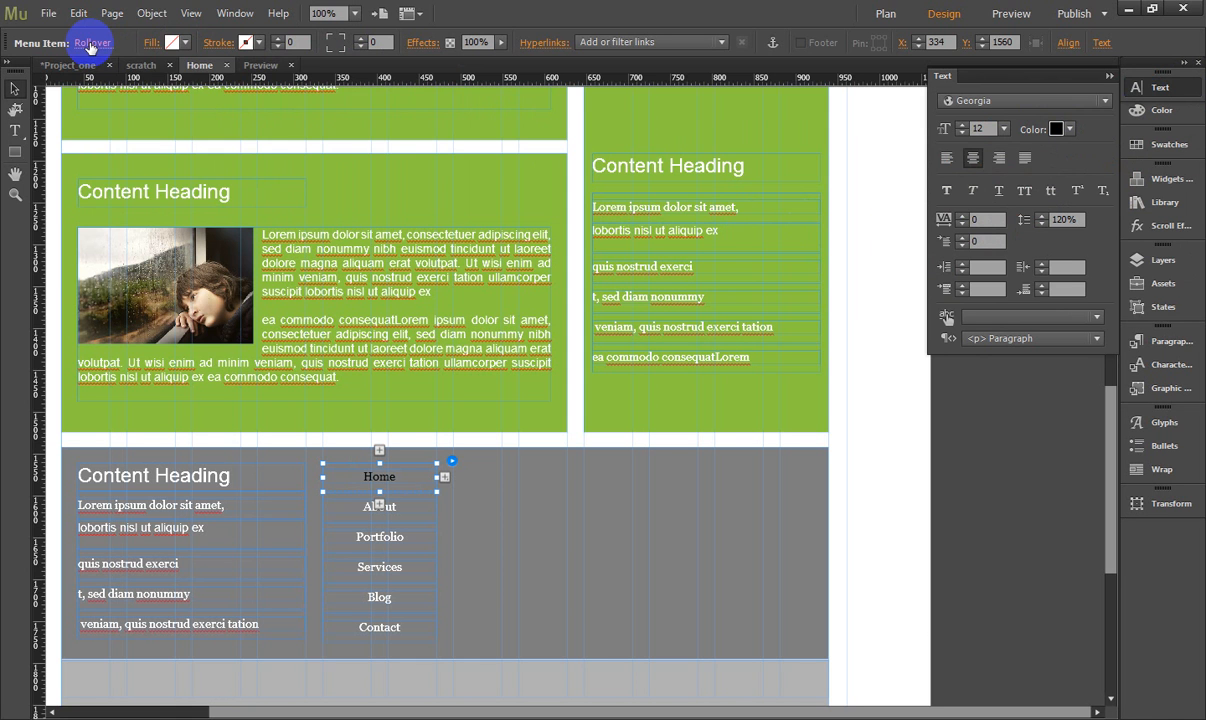
{"action": "left_click", "coordinate": [91, 44]}
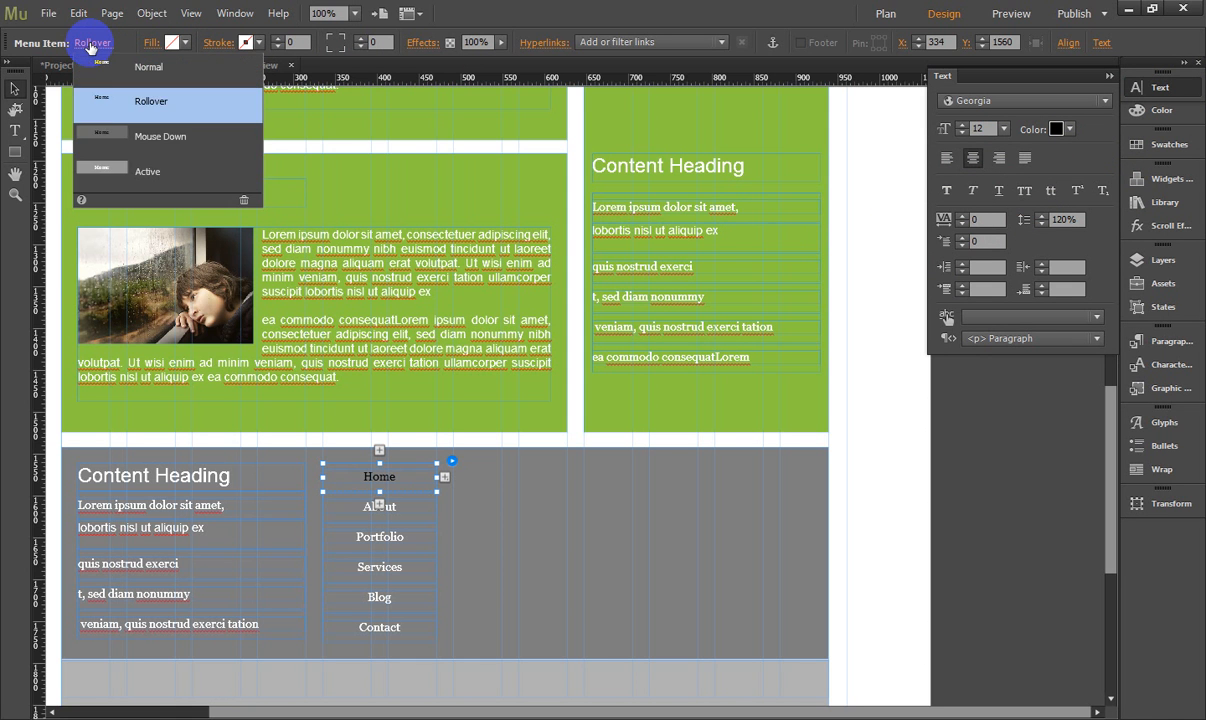
{"action": "left_click", "coordinate": [110, 136]}
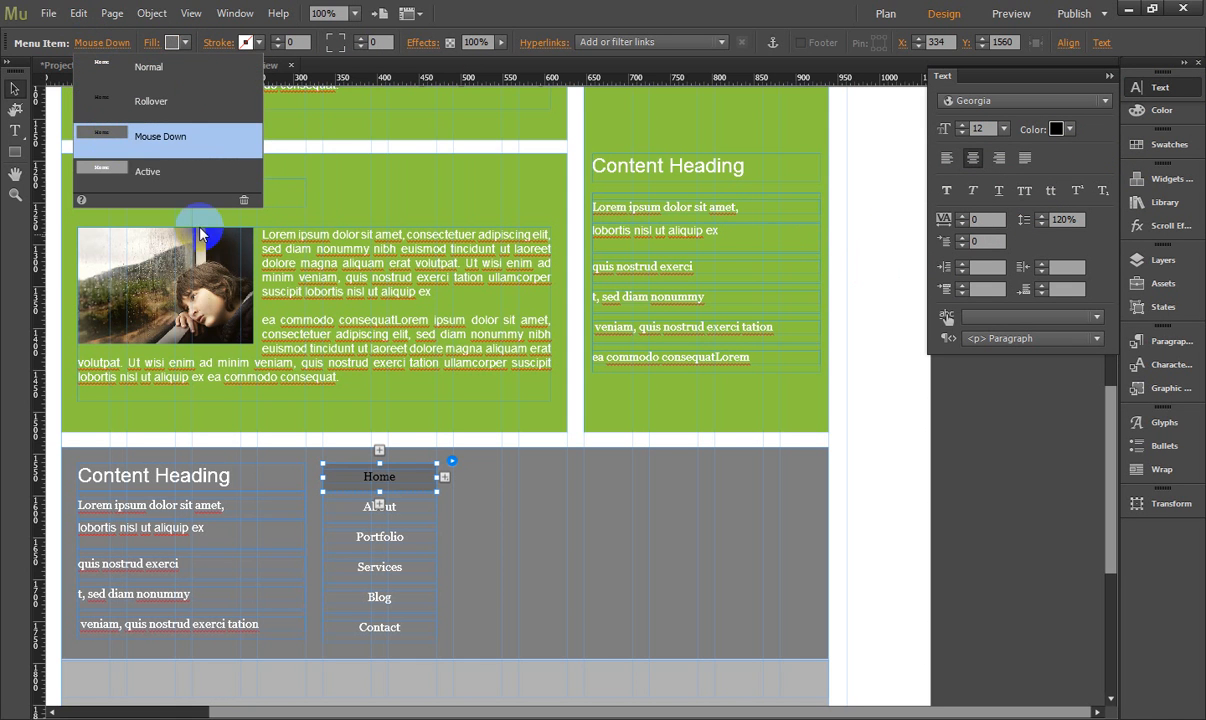
{"action": "left_click", "coordinate": [175, 42]}
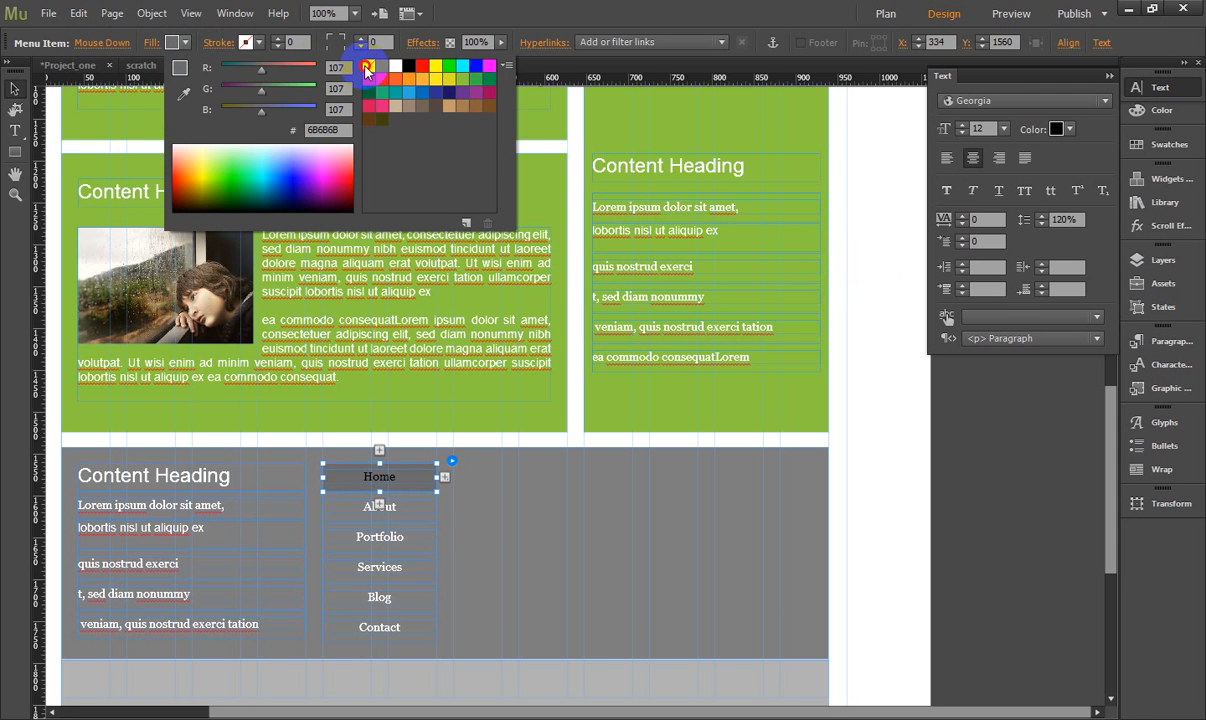
{"action": "left_click", "coordinate": [368, 66]}
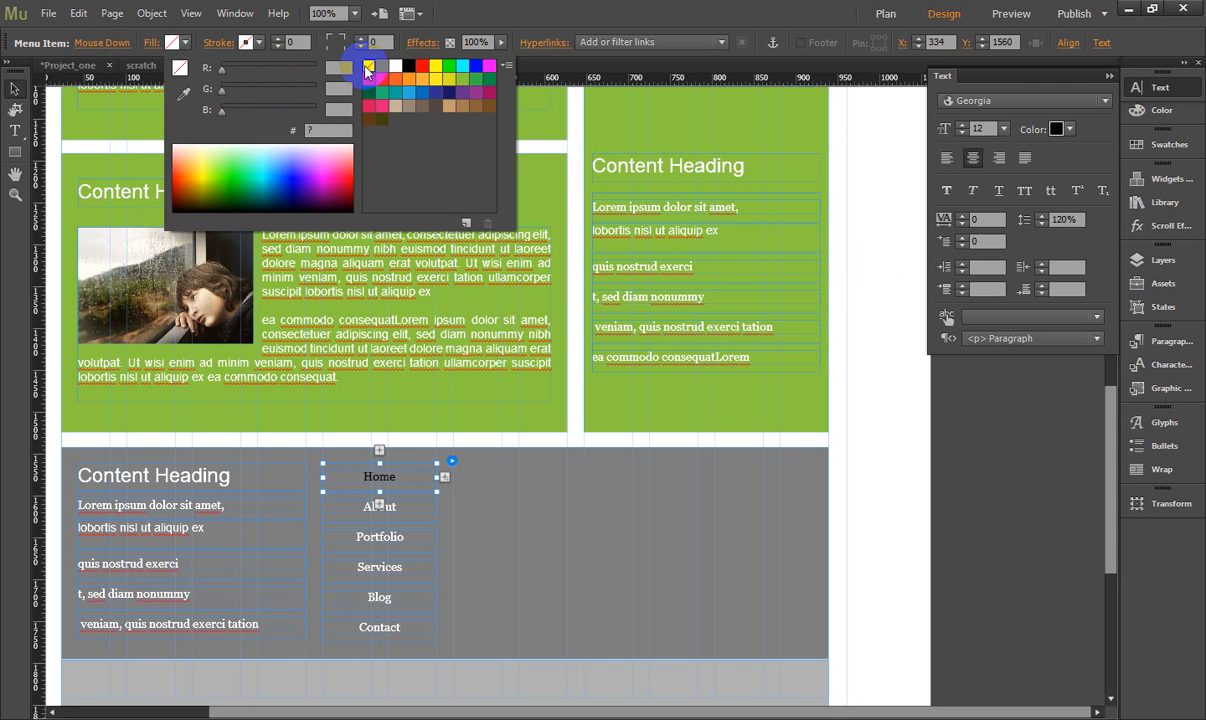
- Give the Active state of the vertical menu items no fill and black text, and deselect the menu
{"action": "left_click", "coordinate": [91, 44]}
{"action": "left_click", "coordinate": [105, 166]}
{"action": "left_click", "coordinate": [180, 43]}
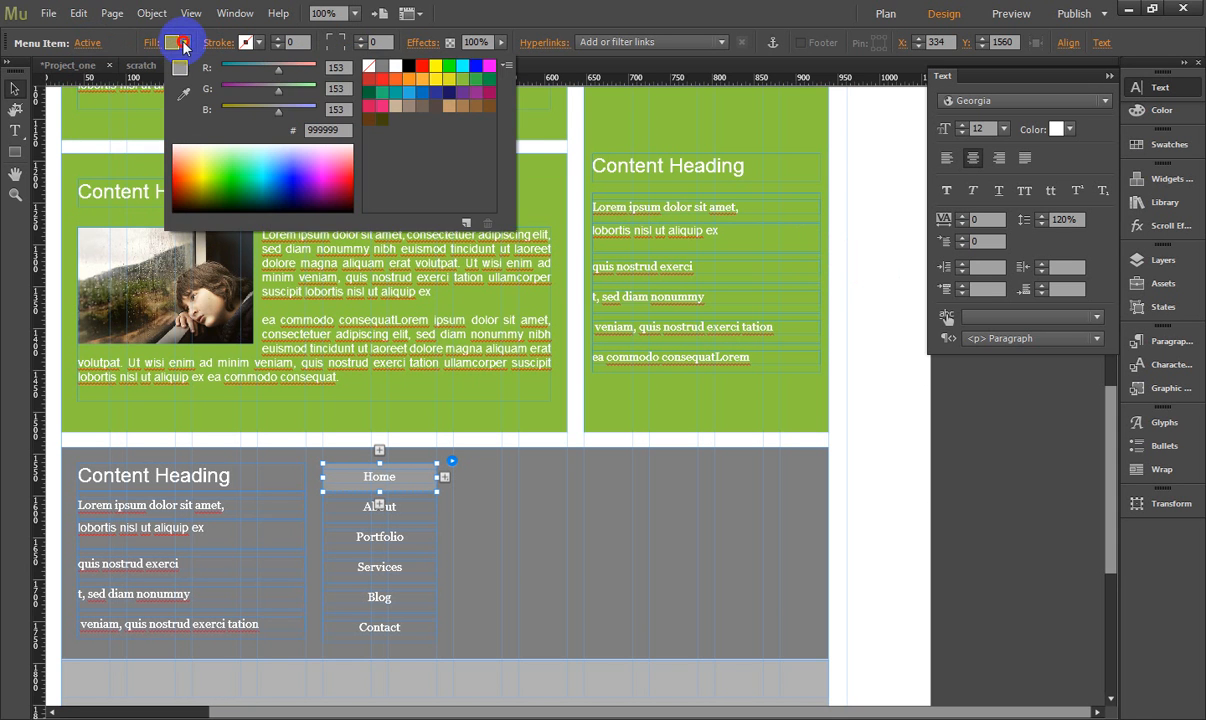
{"action": "left_click", "coordinate": [368, 66]}
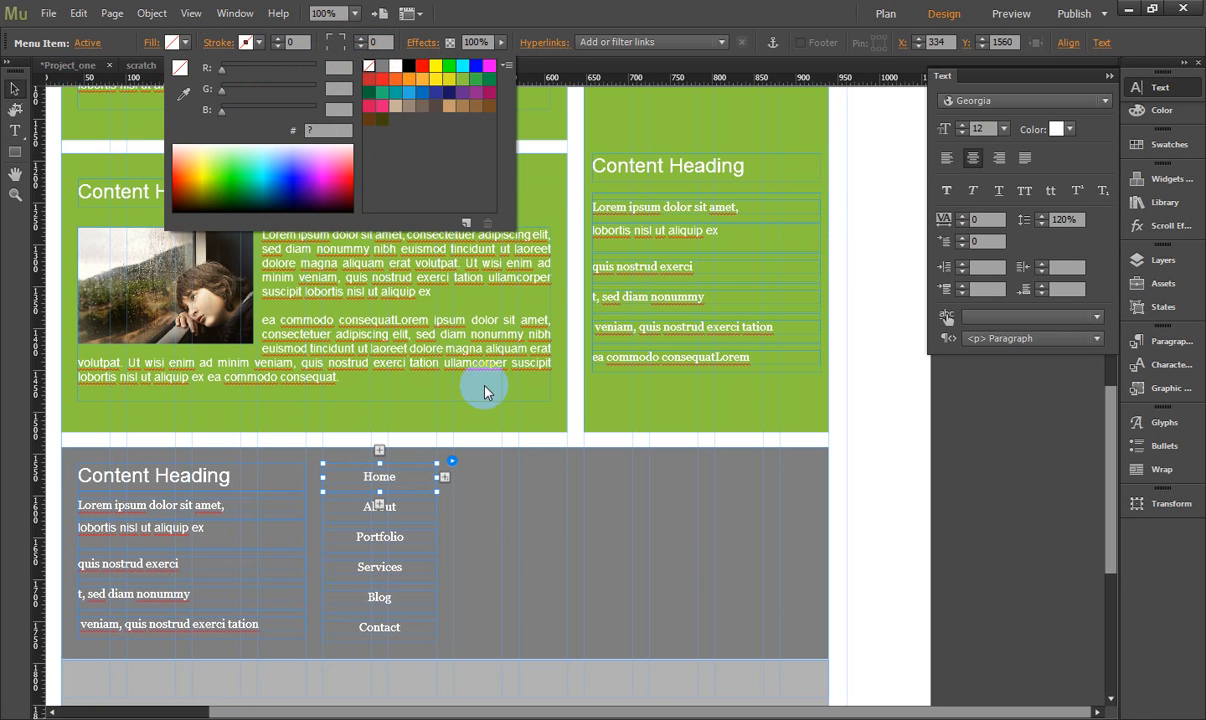
{"action": "left_click", "coordinate": [1067, 131]}
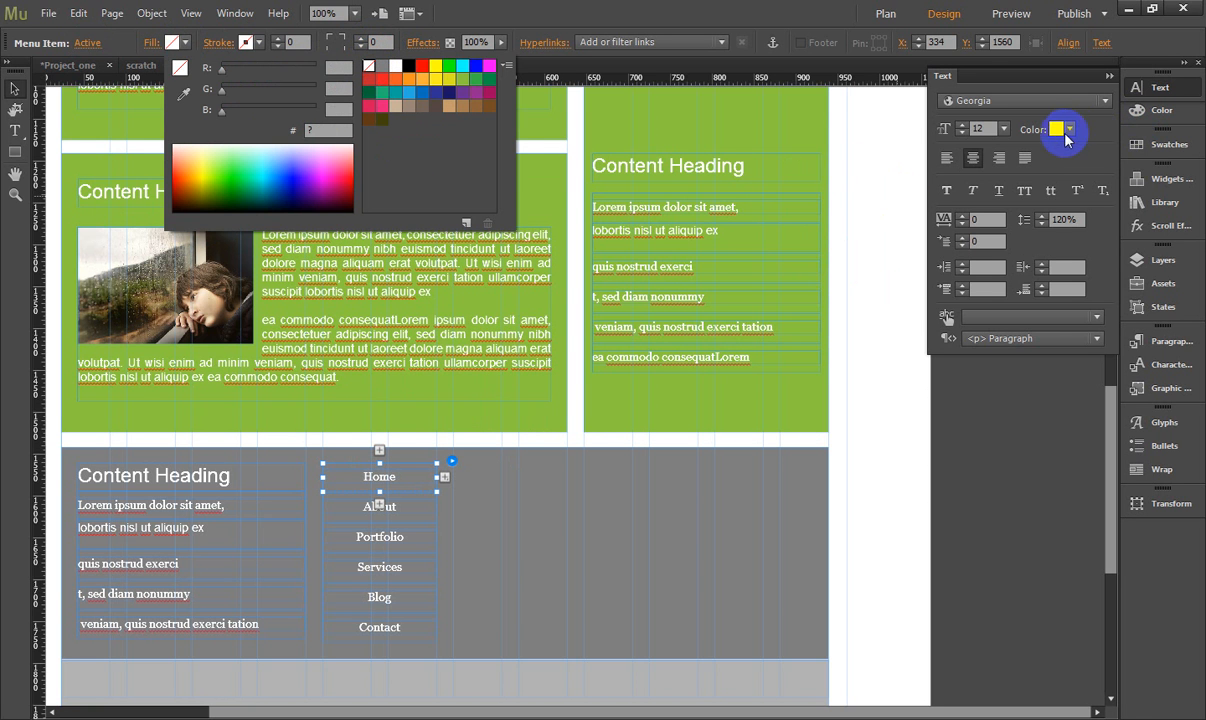
{"action": "left_click", "coordinate": [1068, 130]}
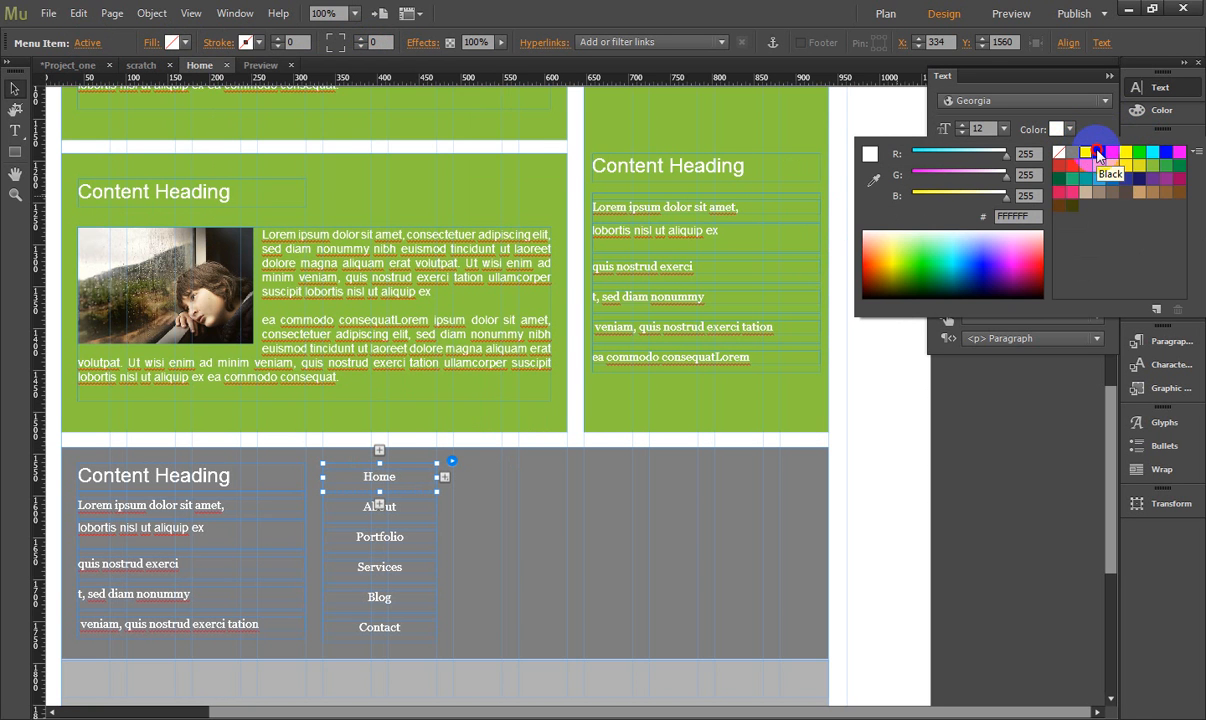
{"action": "left_click", "coordinate": [1098, 152]}
{"action": "left_click", "coordinate": [898, 369]}
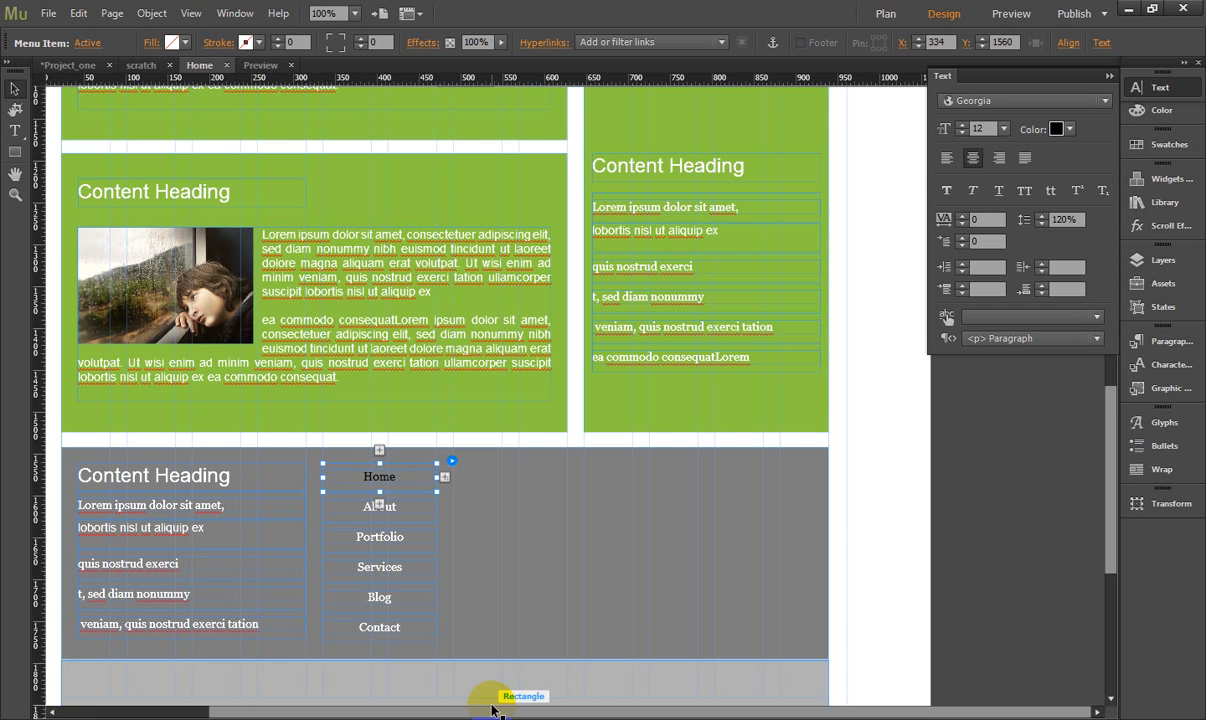
{"action": "left_click", "coordinate": [1044, 366]}
- Place a Simple Contact form widget in the dark grey block beside the vertical menu, at X 490, Y 1555
{"action": "scroll", "coordinate": [897, 375], "scroll_direction": "down", "scroll_amount": 3}
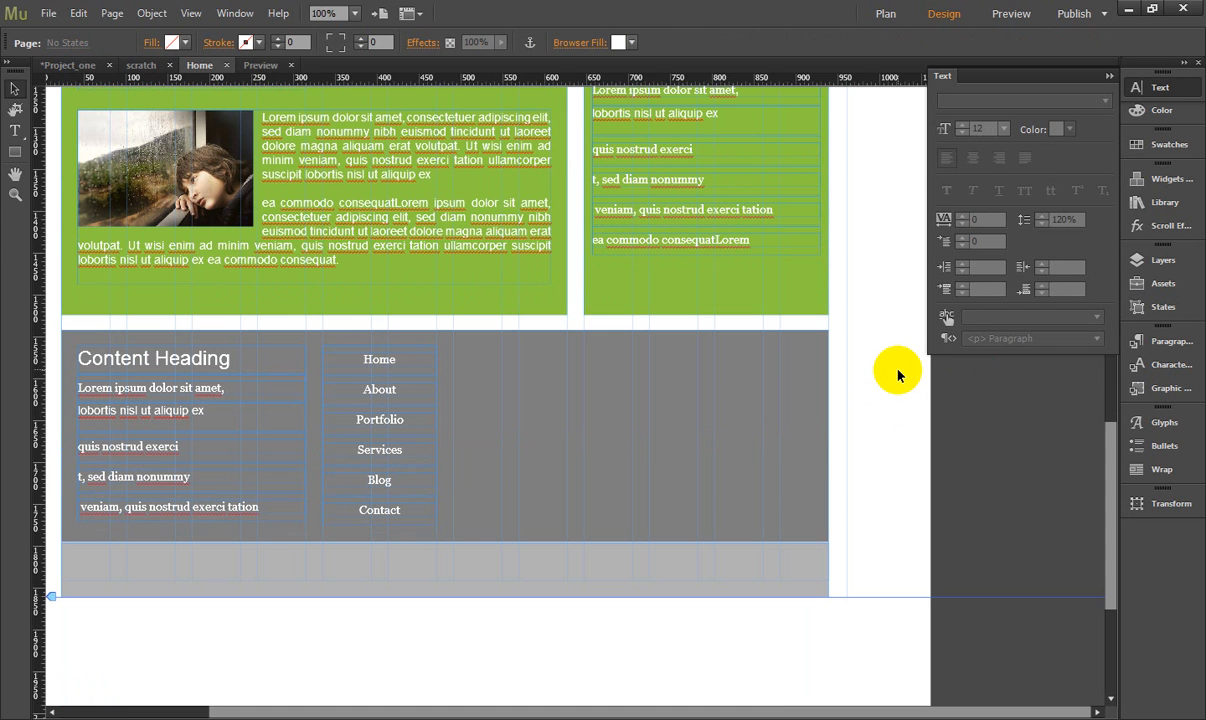
{"action": "left_click", "coordinate": [1179, 182]}
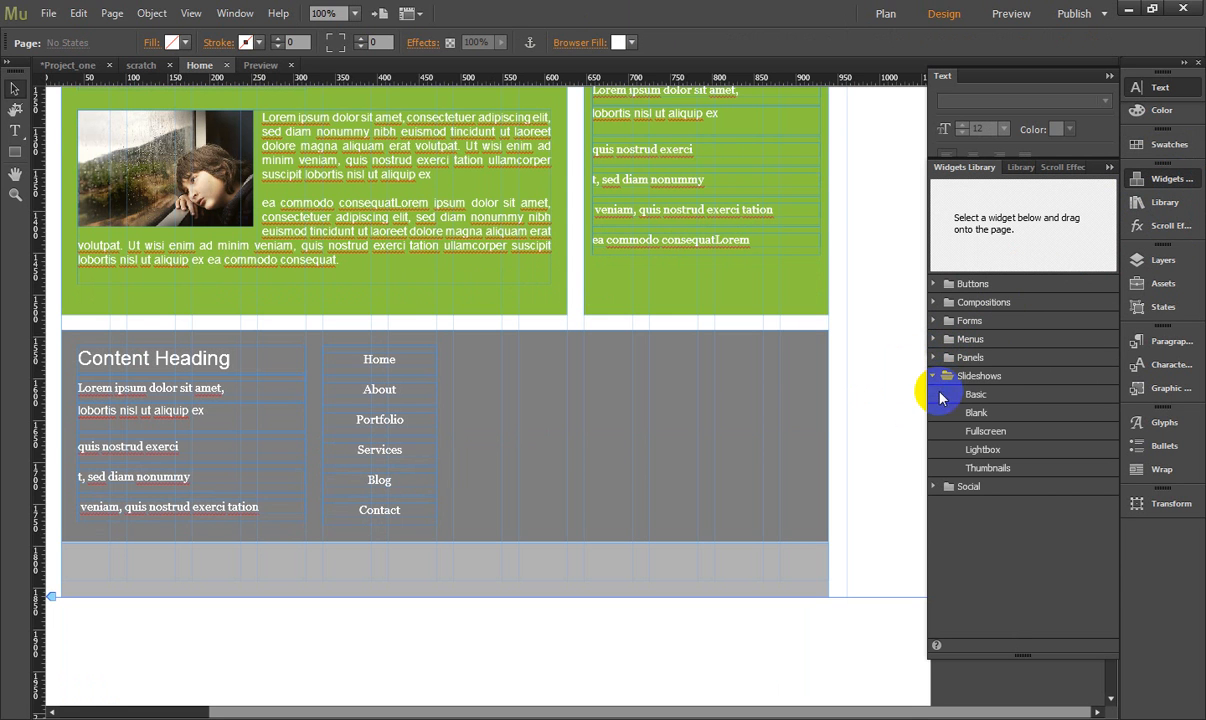
{"action": "left_click", "coordinate": [935, 321]}
{"action": "left_click", "coordinate": [988, 358]}
{"action": "left_click_drag", "start_coordinate": [993, 238], "coordinate": [454, 344]}
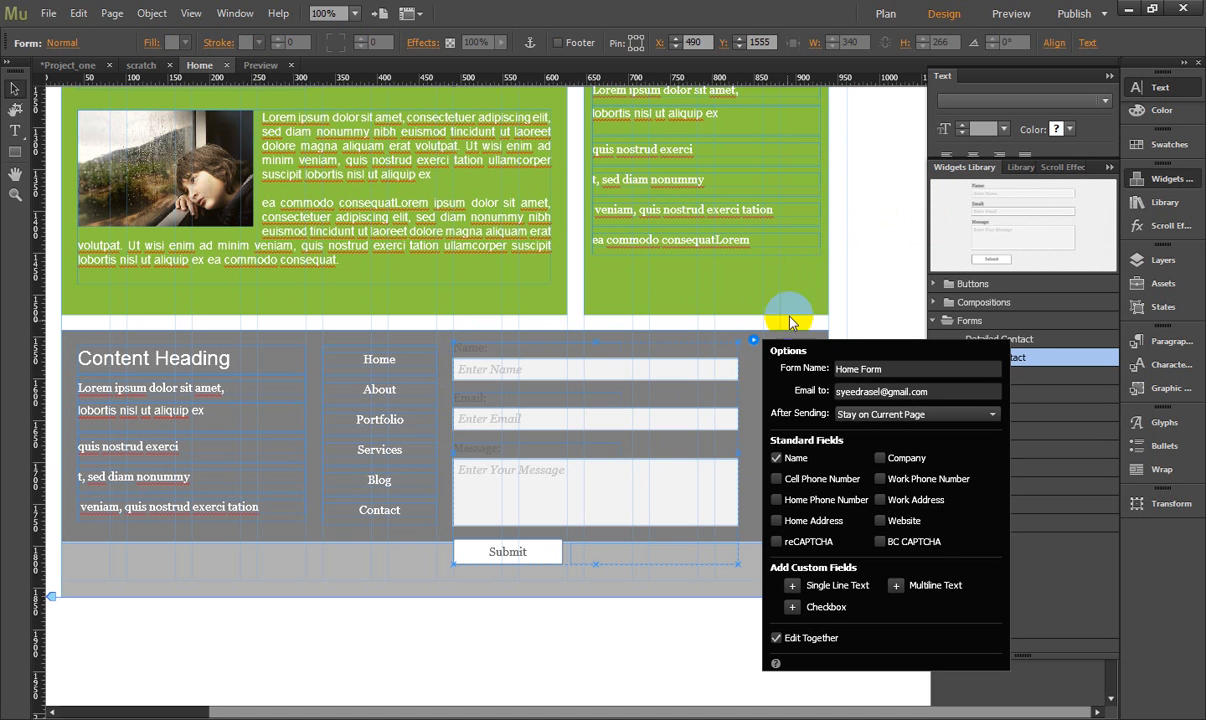
- Turn off the label of the contact form's Name field
{"action": "left_click", "coordinate": [681, 378]}
{"action": "left_click", "coordinate": [602, 357]}
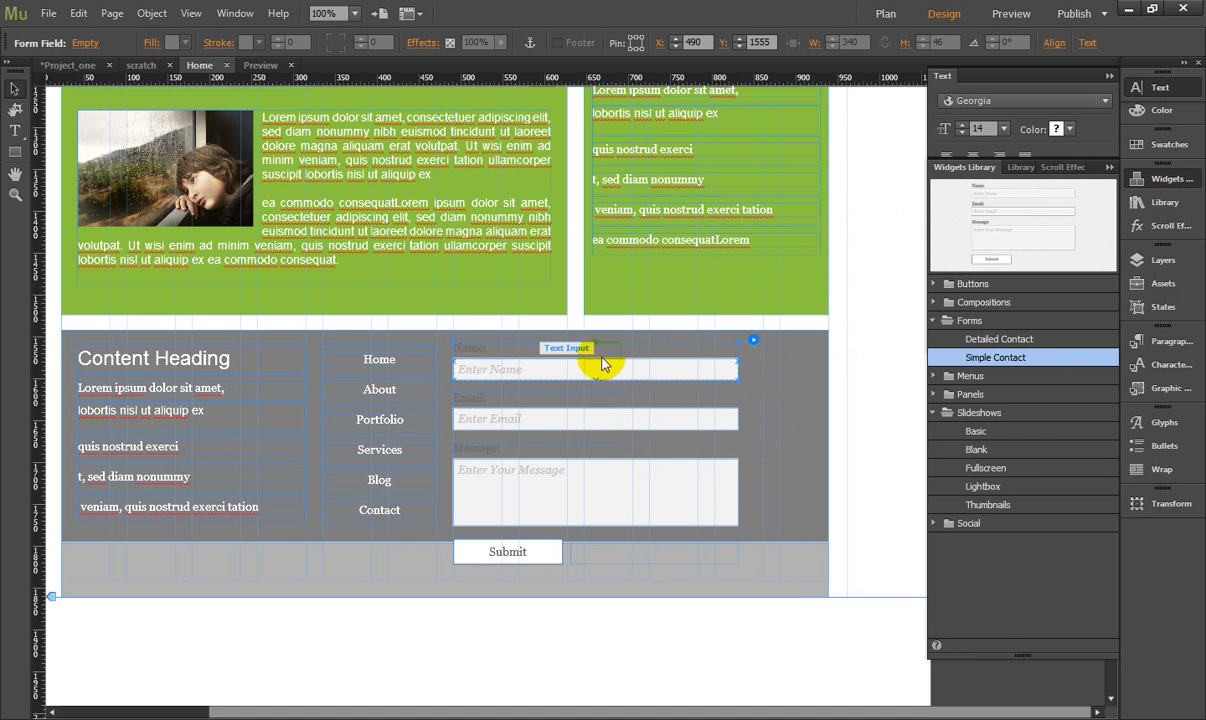
{"action": "left_click", "coordinate": [753, 340]}
{"action": "left_click", "coordinate": [777, 416]}
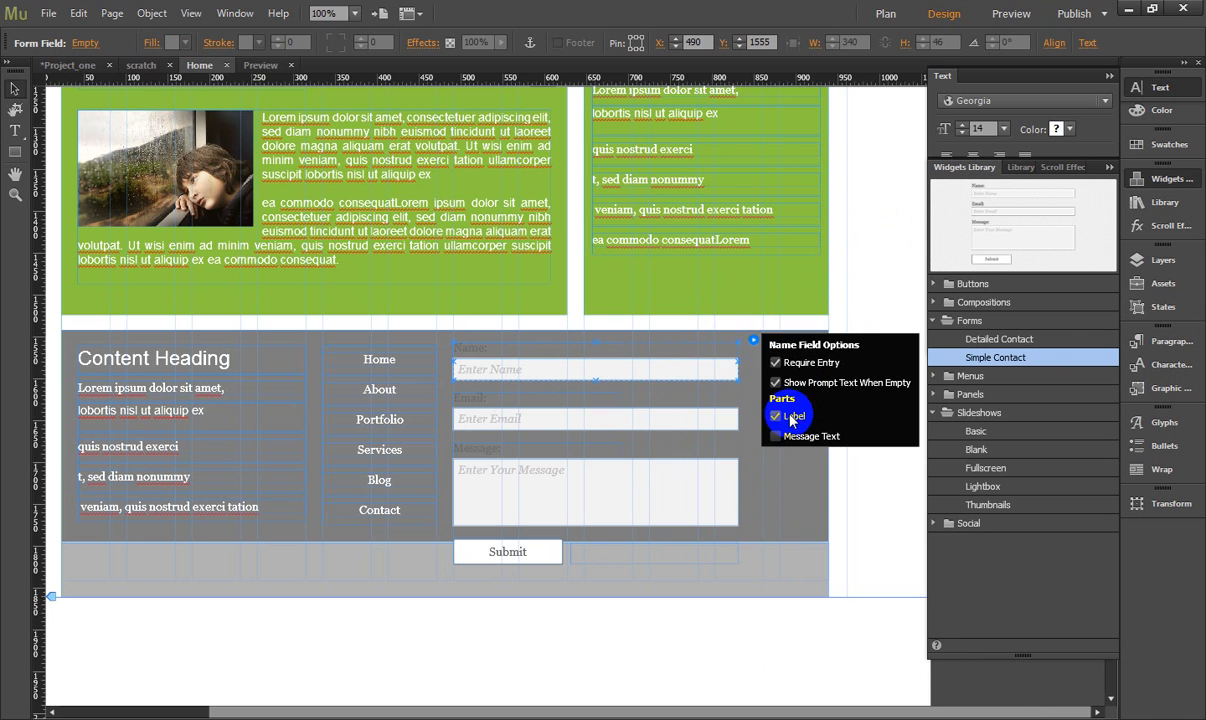
{"action": "left_click", "coordinate": [720, 372]}
{"action": "left_click", "coordinate": [752, 359]}
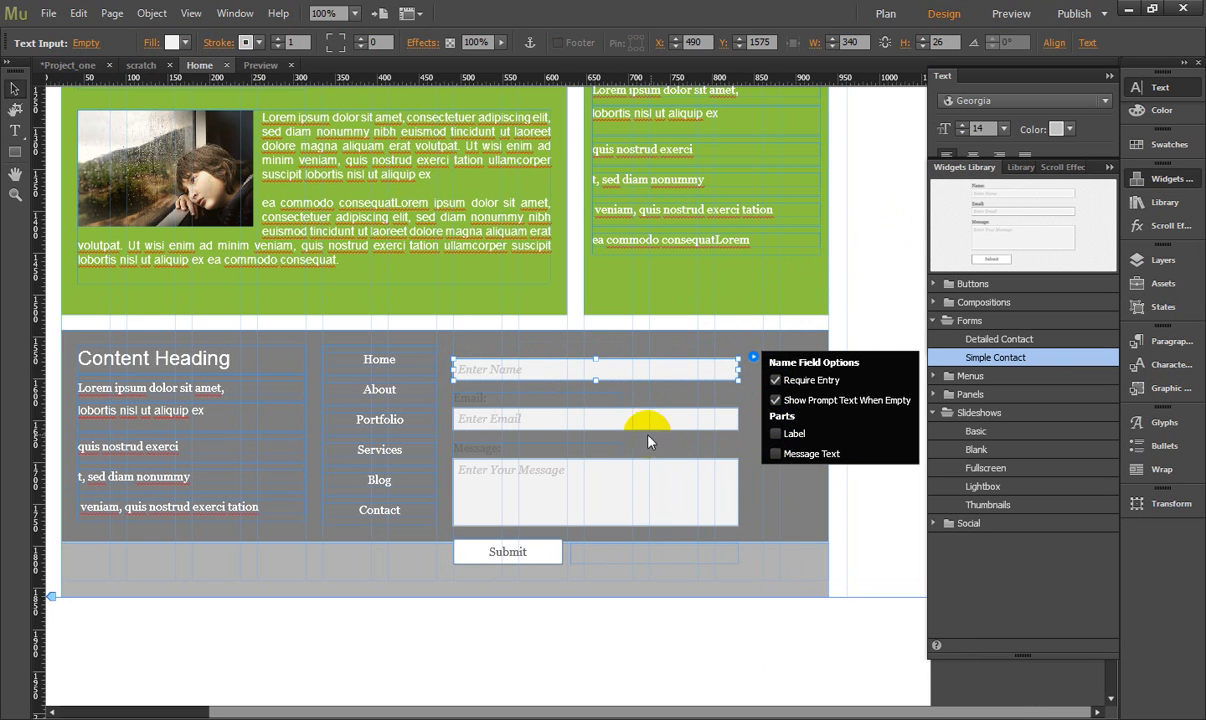
- Turn off the label of the contact form's Email field
{"action": "left_click", "coordinate": [708, 410]}
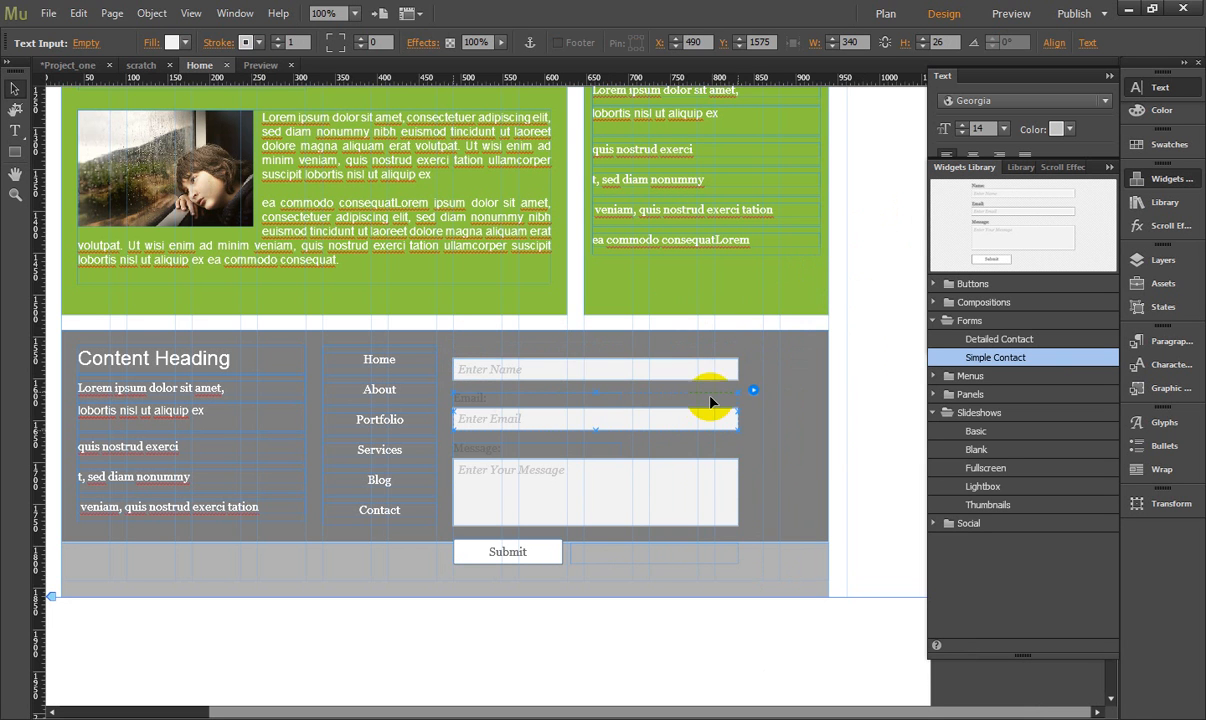
{"action": "left_click", "coordinate": [715, 405]}
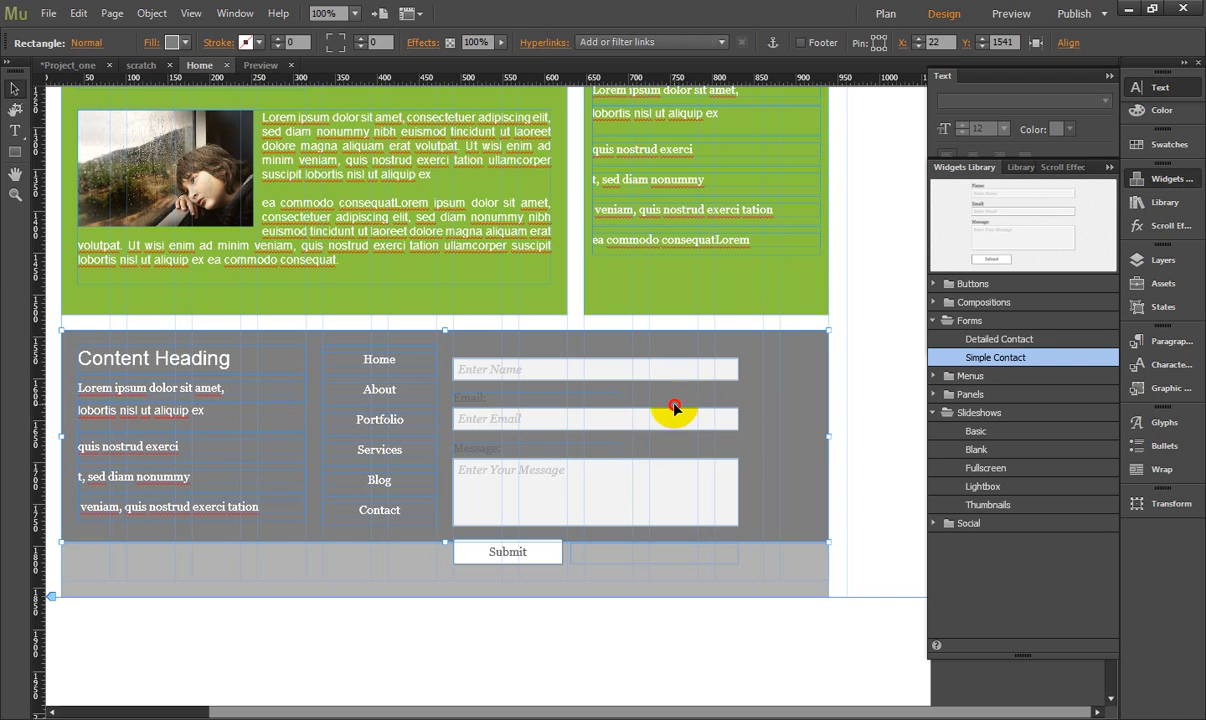
{"action": "left_click", "coordinate": [700, 417]}
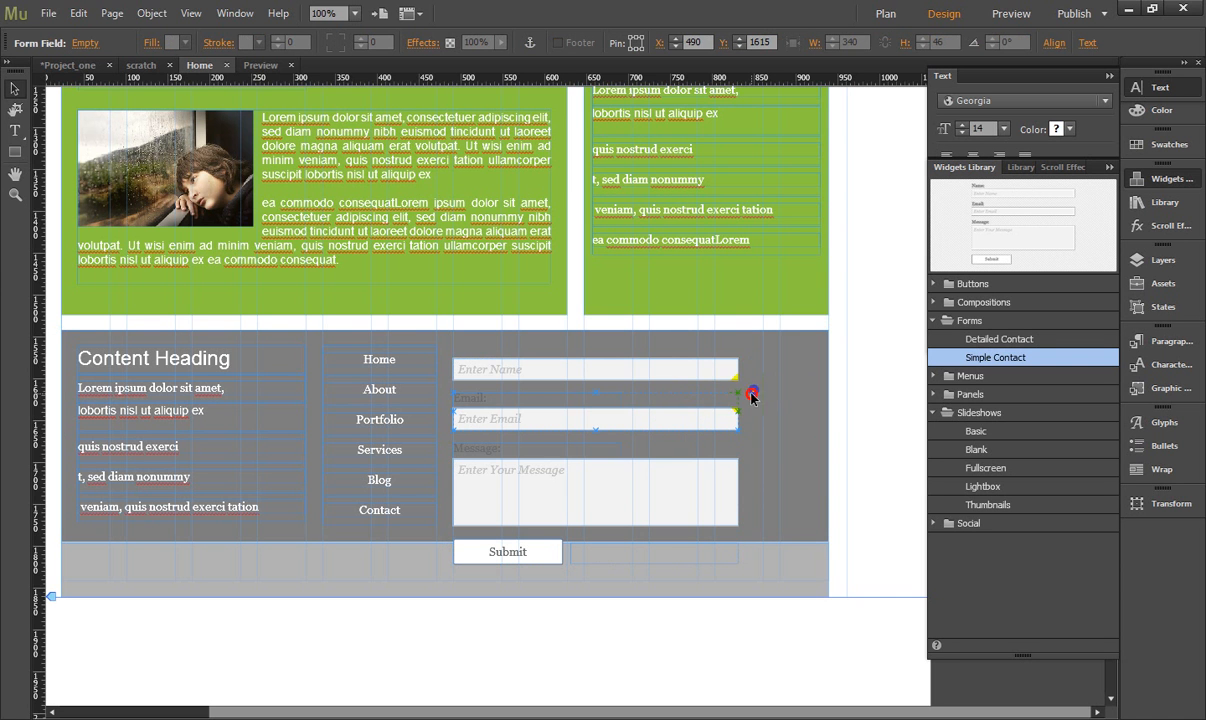
{"action": "left_click", "coordinate": [753, 389]}
{"action": "left_click", "coordinate": [776, 467]}
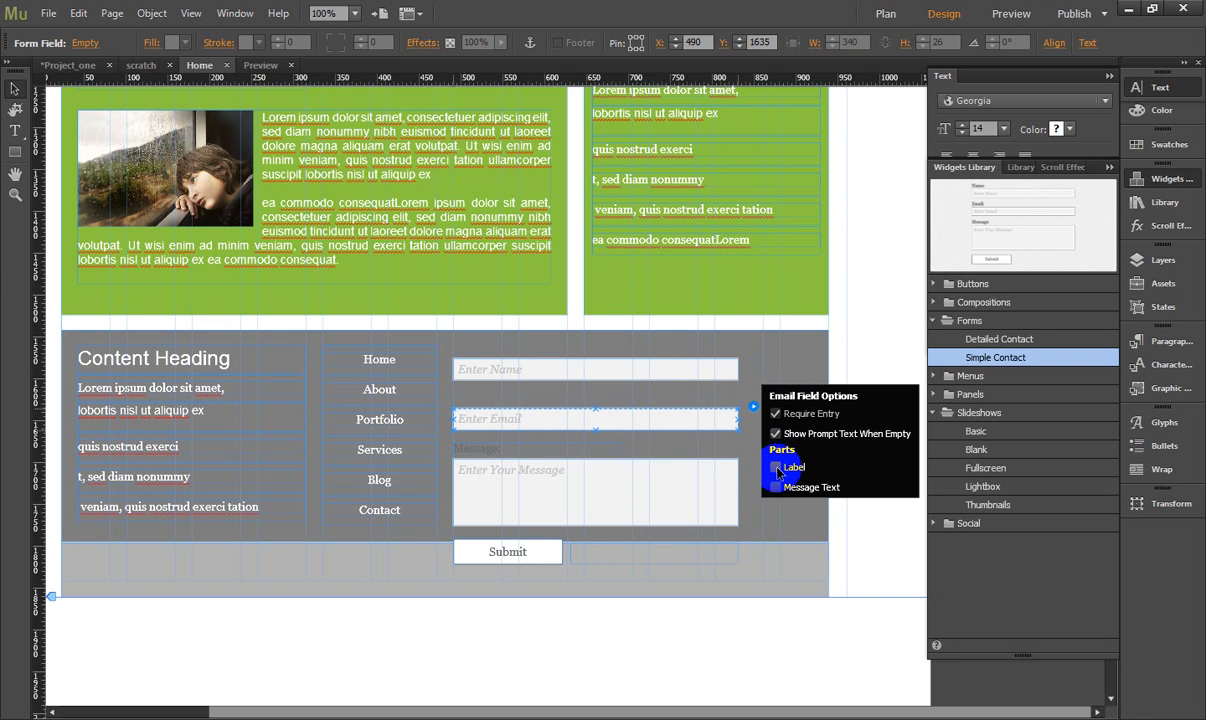
- Turn off the label of the contact form's Message field
{"action": "left_click", "coordinate": [697, 489]}
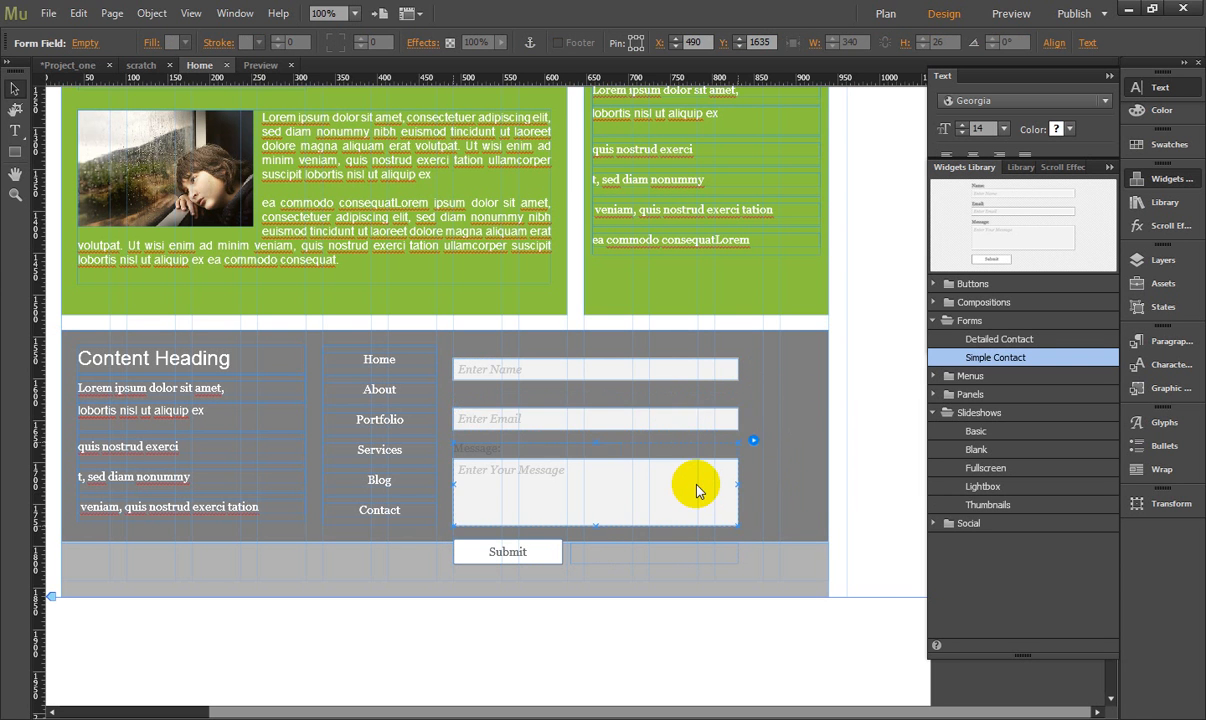
{"action": "left_click", "coordinate": [733, 467]}
{"action": "left_click", "coordinate": [753, 457]}
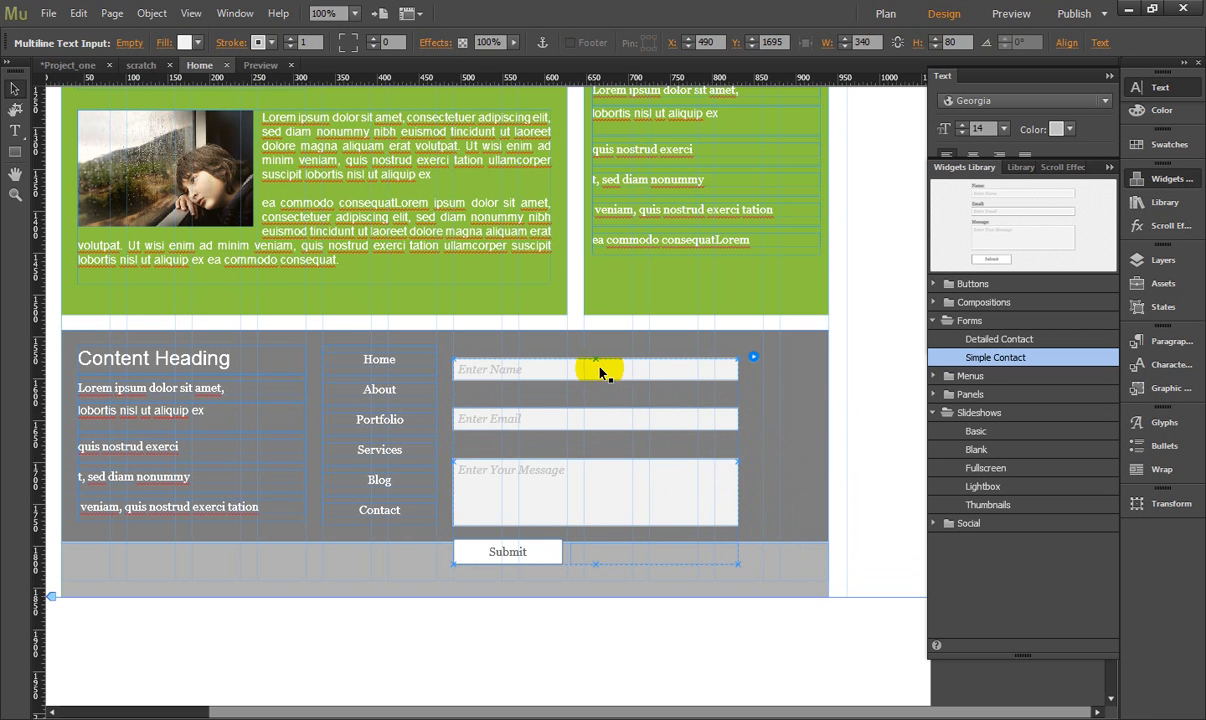
- Move the whole contact form up to X 490, Y 1560, level with the top of the vertical menu, and select its Name input
{"action": "left_click", "coordinate": [16, 90]}
{"action": "left_click_drag", "start_coordinate": [538, 366], "coordinate": [546, 354]}
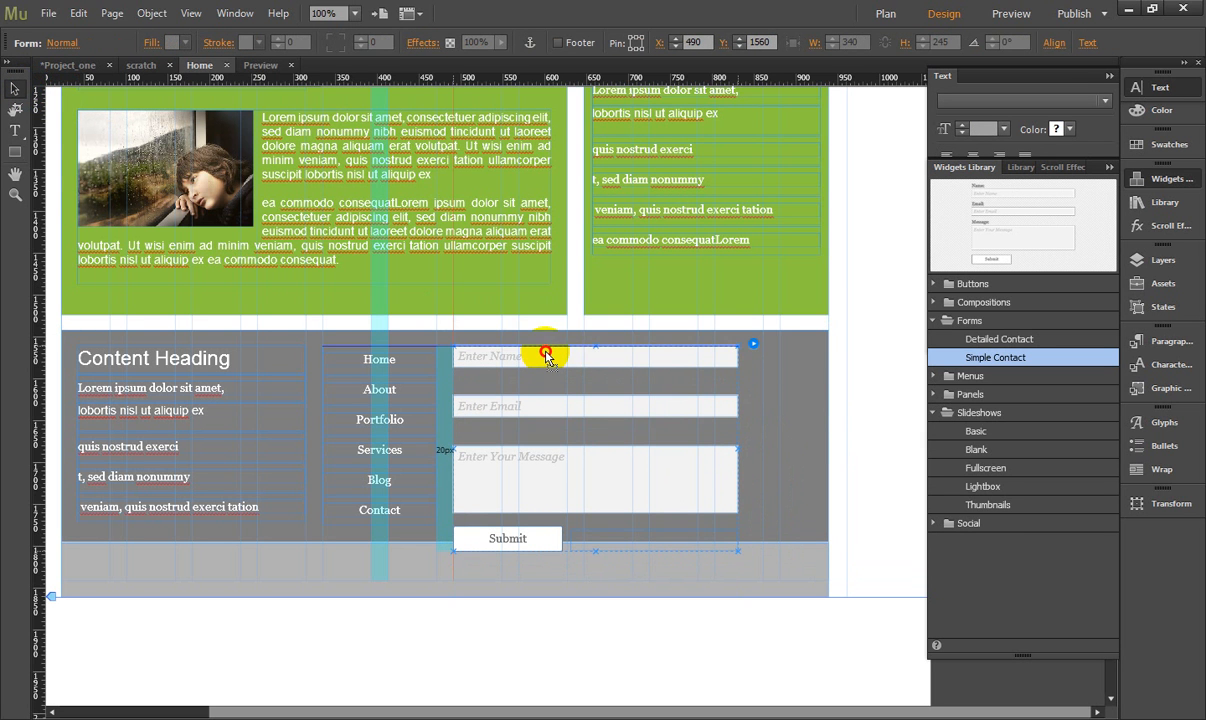
{"action": "left_click", "coordinate": [570, 362]}
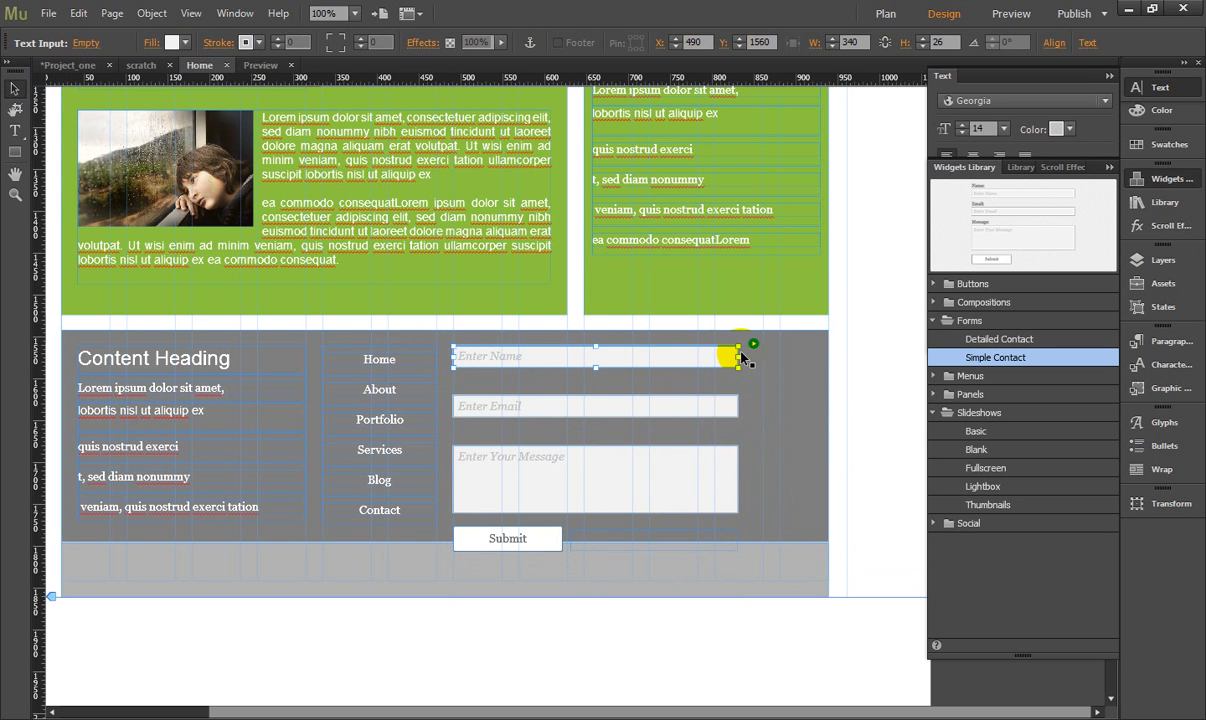
- Resize the contact form's Name input to 370 px wide and 34 px high, and move the Email field up just below it
{"action": "left_click_drag", "start_coordinate": [750, 357], "coordinate": [775, 358]}
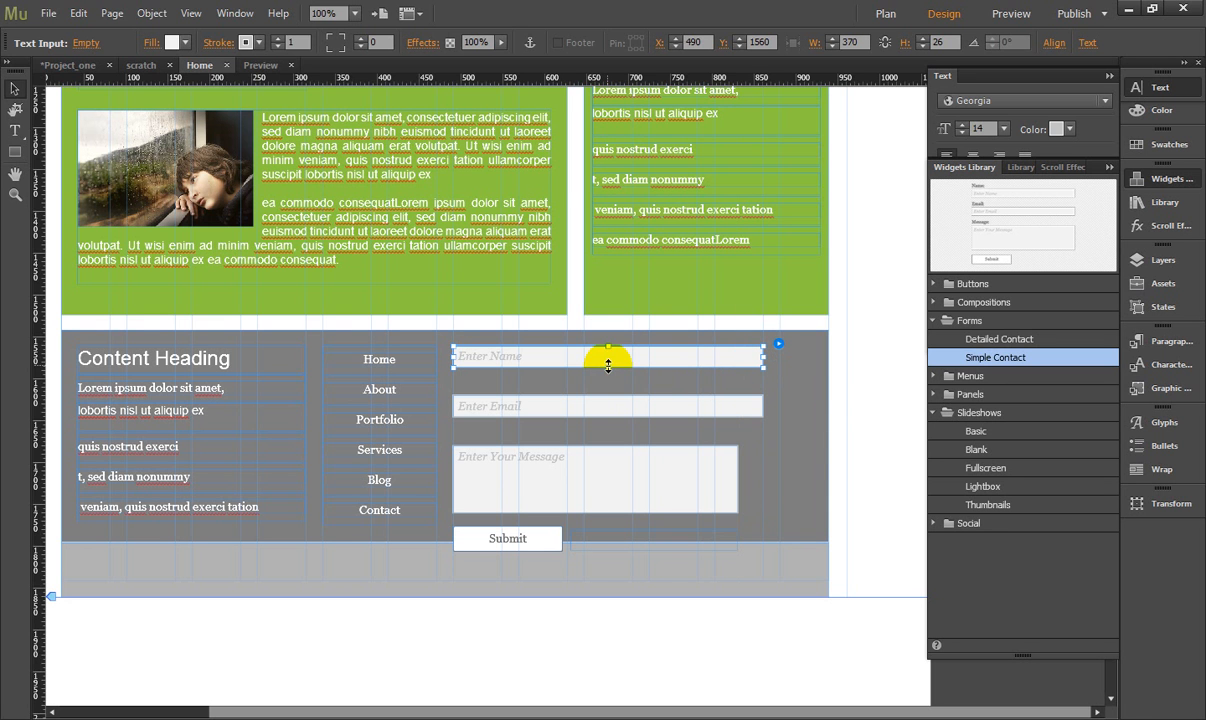
{"action": "left_click_drag", "start_coordinate": [608, 367], "coordinate": [583, 396]}
{"action": "left_click", "coordinate": [580, 410]}
{"action": "left_click", "coordinate": [782, 413]}
{"action": "left_click", "coordinate": [594, 476]}
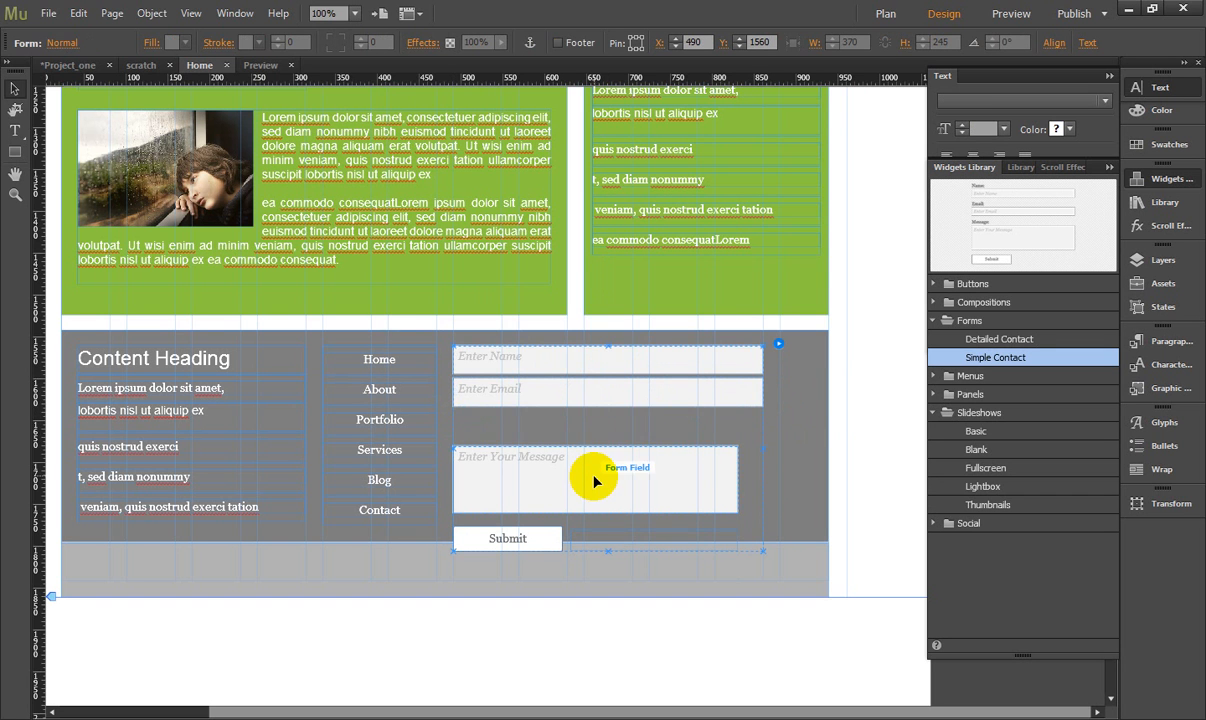
- Move the Message field up to X 491, Y 1644 and nudge the Email field down to Y 1601
{"action": "left_click", "coordinate": [588, 480]}
{"action": "left_click_drag", "start_coordinate": [587, 478], "coordinate": [585, 453]}
{"action": "left_click", "coordinate": [586, 392]}
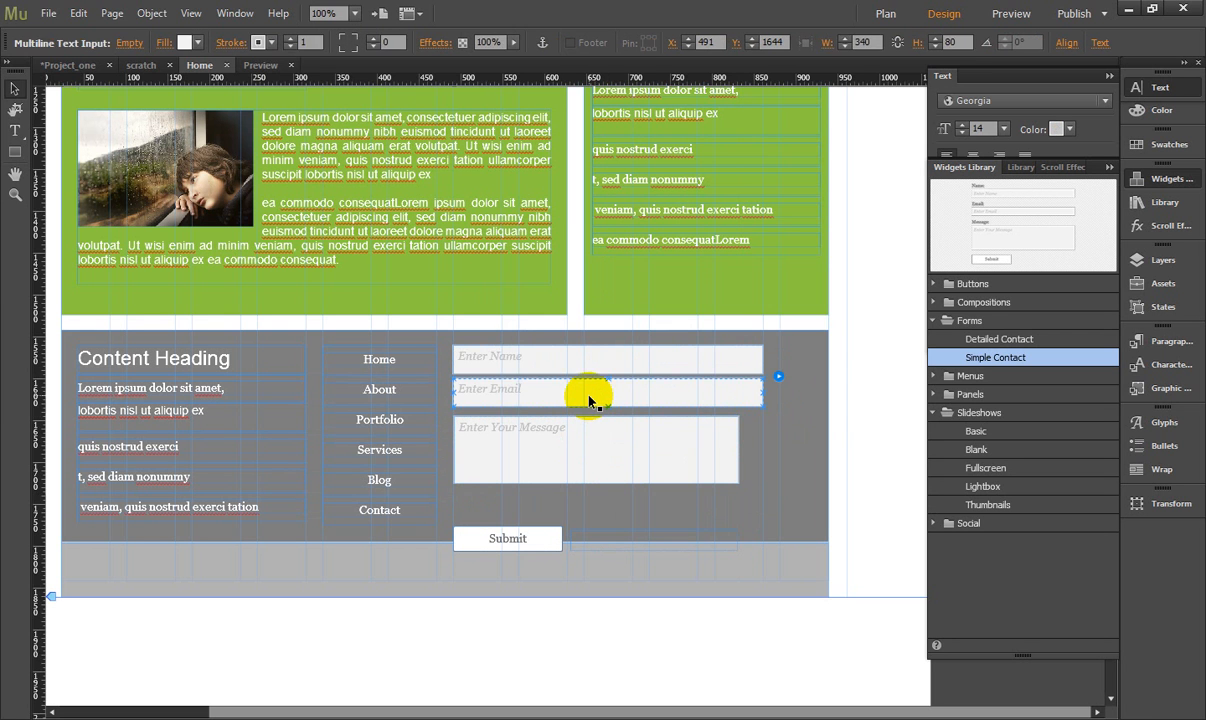
{"action": "key", "text": "Down"}
{"action": "key", "text": "Down"}
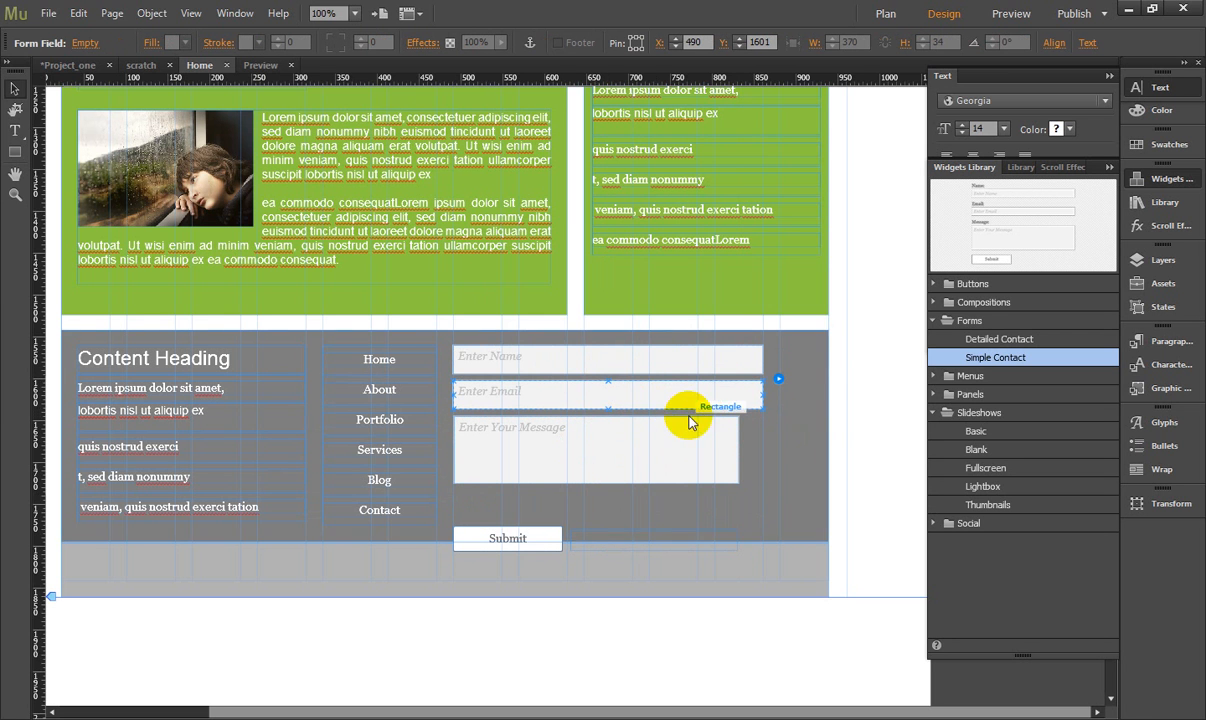
- Widen the Message input to 369 px so its edge lines up with the Name and Email inputs
{"action": "left_click", "coordinate": [633, 443]}
{"action": "left_click", "coordinate": [729, 454]}
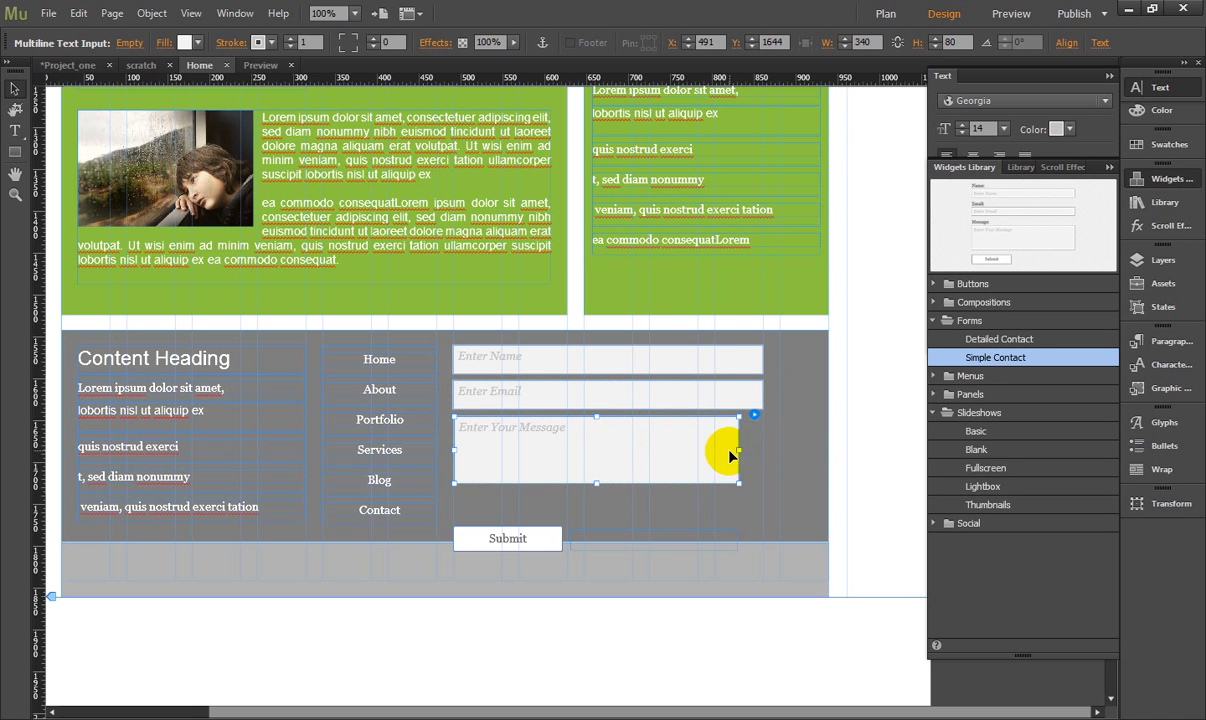
{"action": "left_click_drag", "start_coordinate": [739, 450], "coordinate": [763, 450]}
- Move the form's submission message and the Submit button up under the Message field, with Submit at X 493, Y 1745
{"action": "left_click", "coordinate": [498, 538]}
{"action": "left_click", "coordinate": [608, 539]}
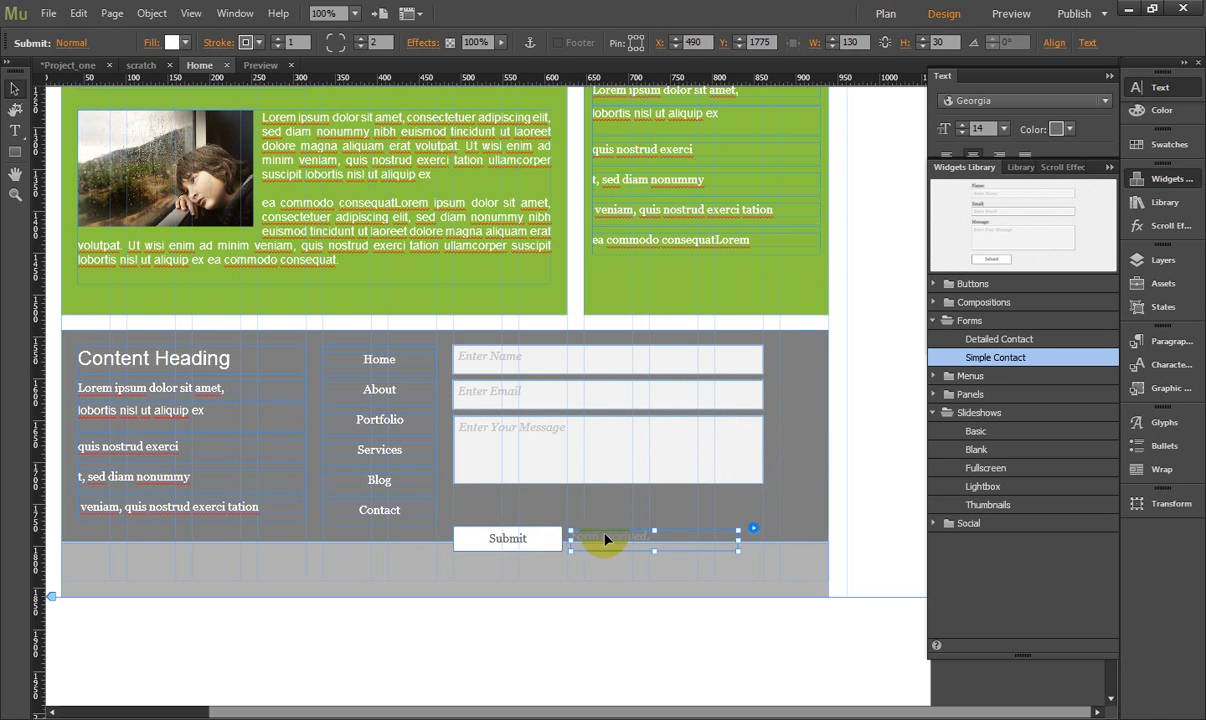
{"action": "mouse_move", "coordinate": [614, 537]}
{"action": "left_mouse_down"}
{"action": "mouse_move", "coordinate": [616, 511]}
{"action": "mouse_move", "coordinate": [619, 521]}
{"action": "left_mouse_up"}
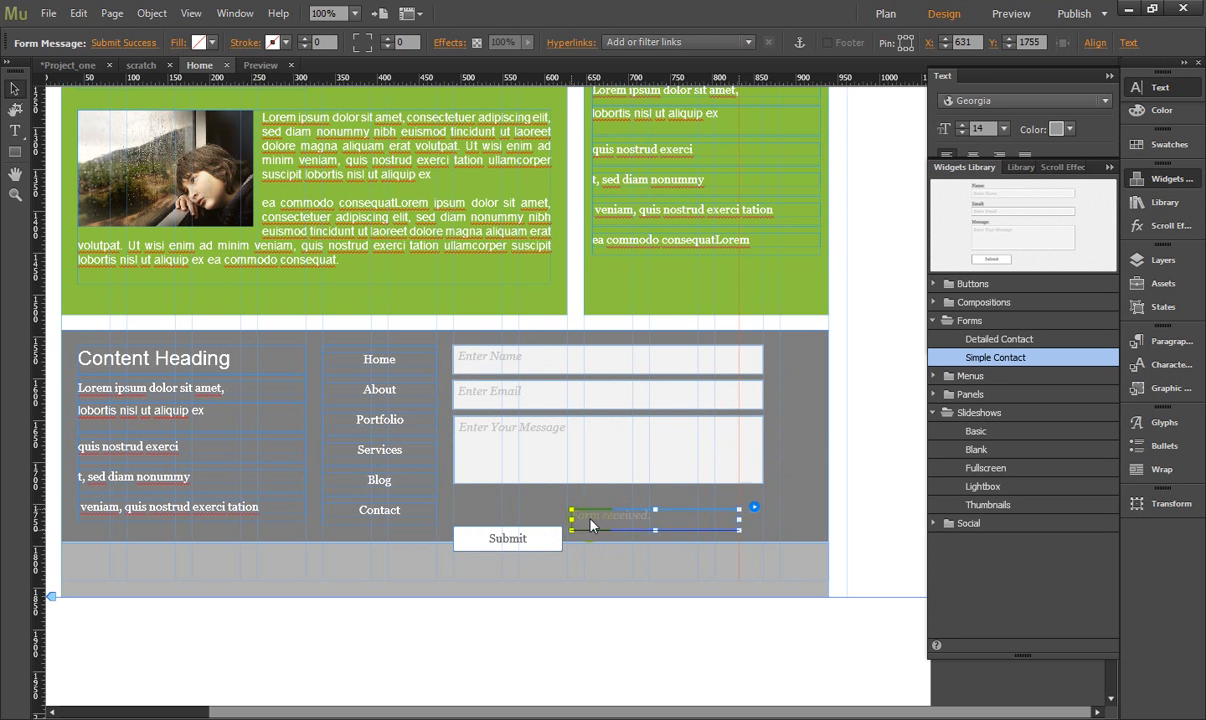
{"action": "left_click_drag", "start_coordinate": [508, 537], "coordinate": [516, 515]}
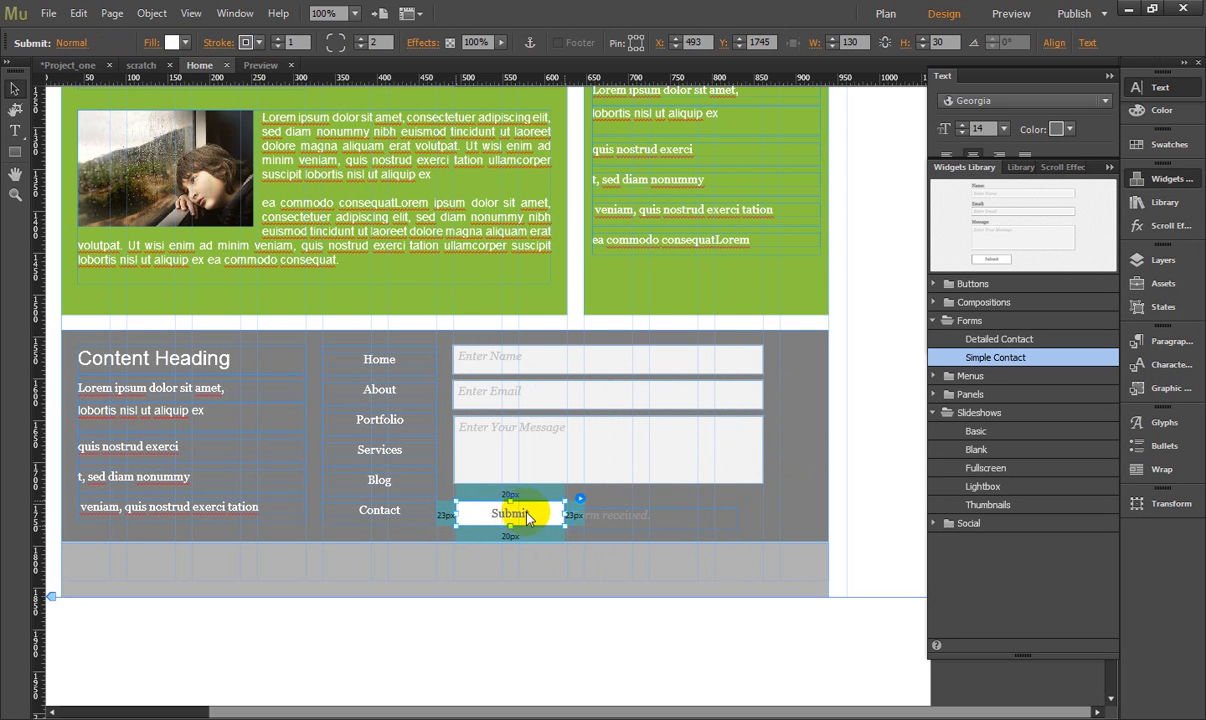
- Enlarge the Submit button to 370 px wide and 40 px high, aligned to X 490 with the form inputs
{"action": "left_click", "coordinate": [557, 533]}
{"action": "left_click", "coordinate": [546, 518]}
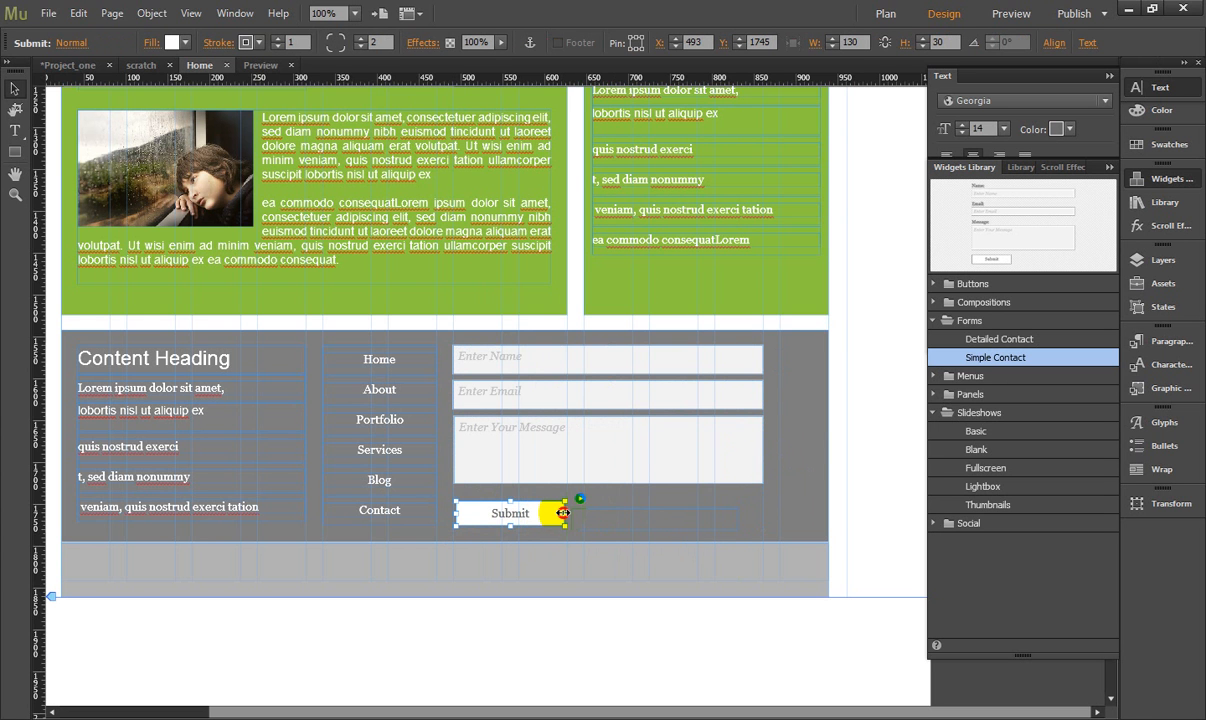
{"action": "left_click_drag", "start_coordinate": [563, 513], "coordinate": [765, 519]}
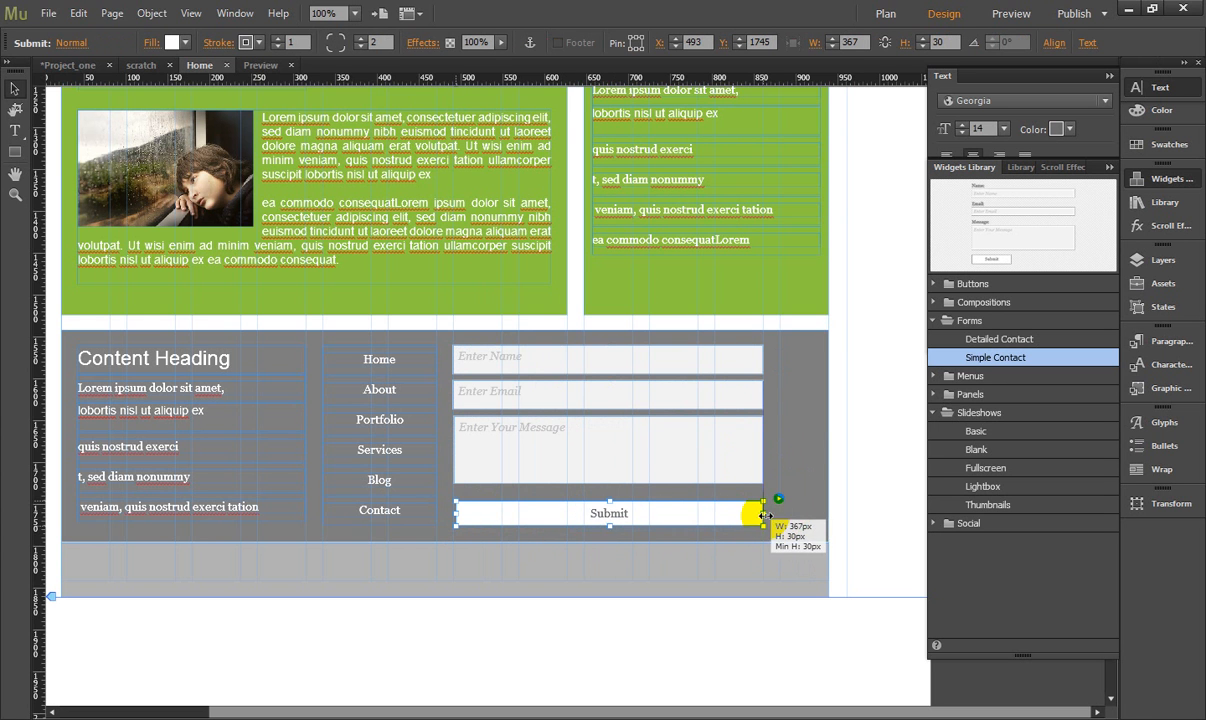
{"action": "left_click_drag", "start_coordinate": [611, 502], "coordinate": [610, 531]}
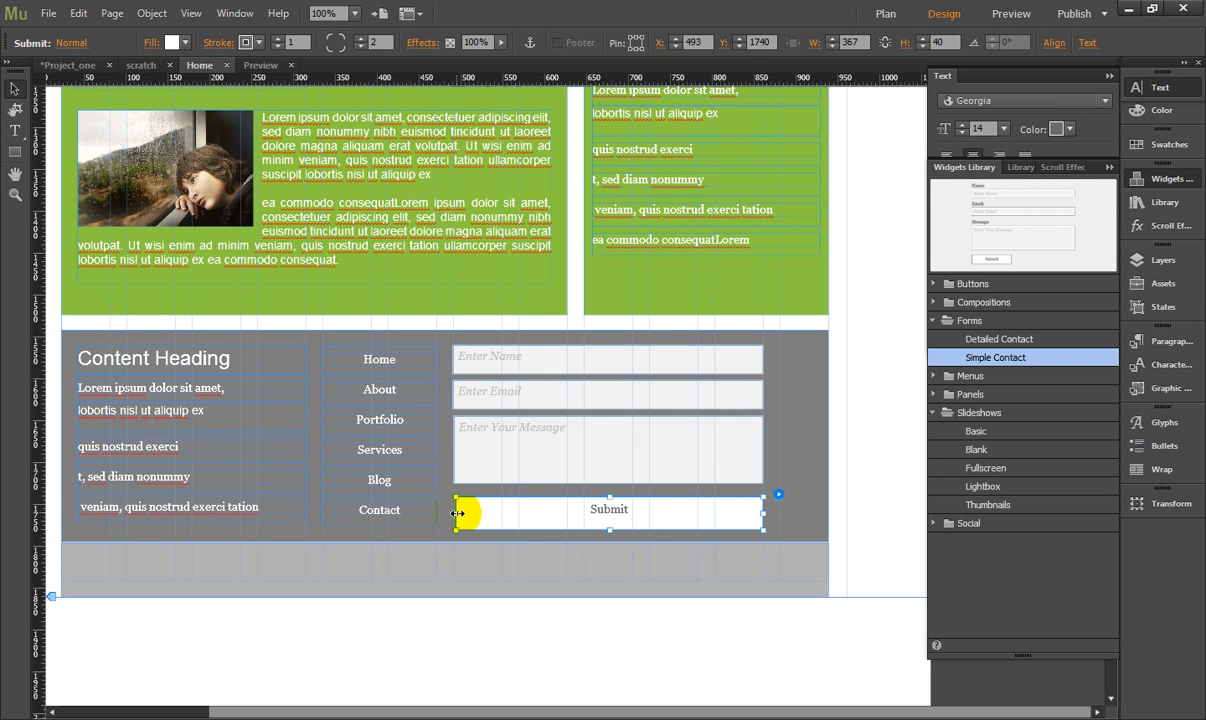
{"action": "left_click_drag", "start_coordinate": [457, 513], "coordinate": [454, 512]}
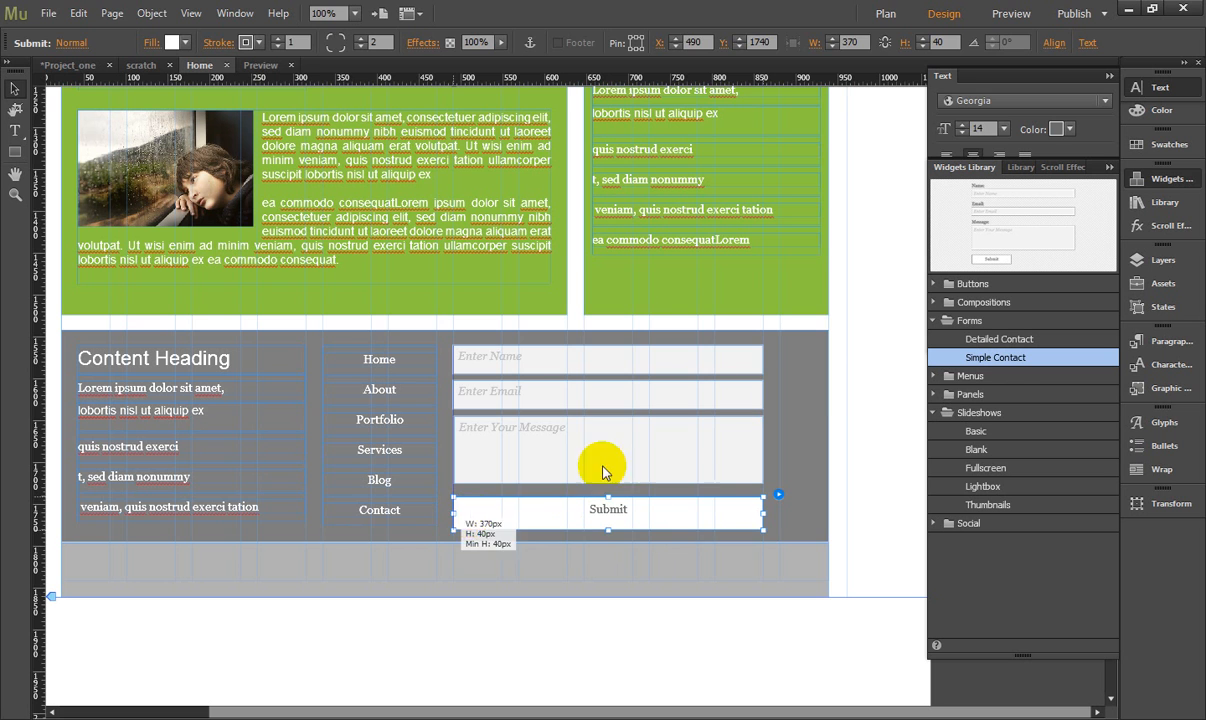
- Make the Submit button slightly shorter by lowering its upper edge
{"action": "left_click", "coordinate": [570, 350]}
{"action": "left_click", "coordinate": [576, 360]}
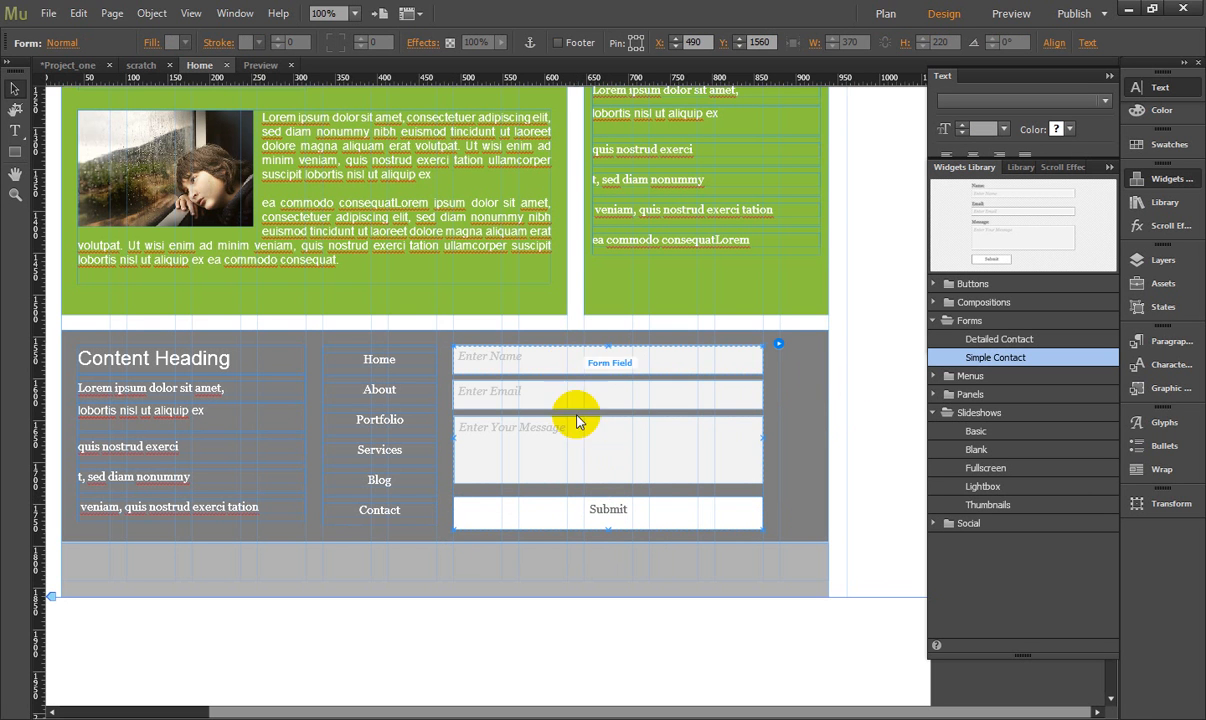
{"action": "left_click", "coordinate": [545, 358]}
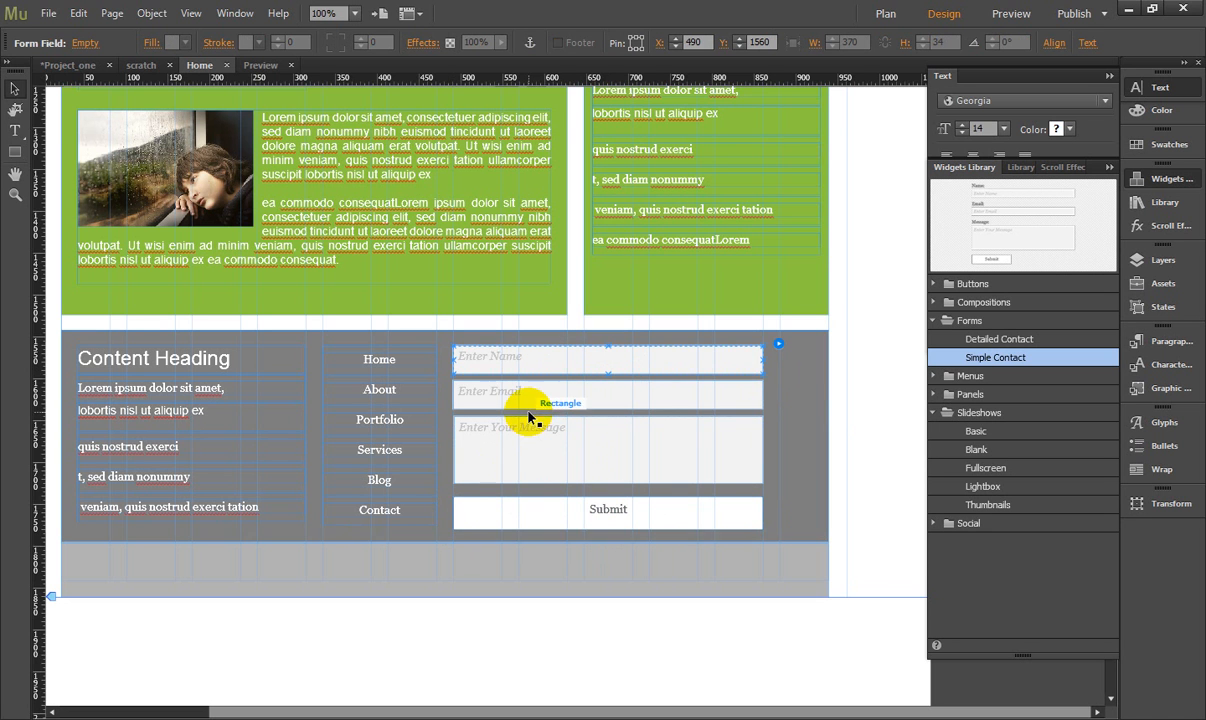
{"action": "left_click", "coordinate": [552, 444]}
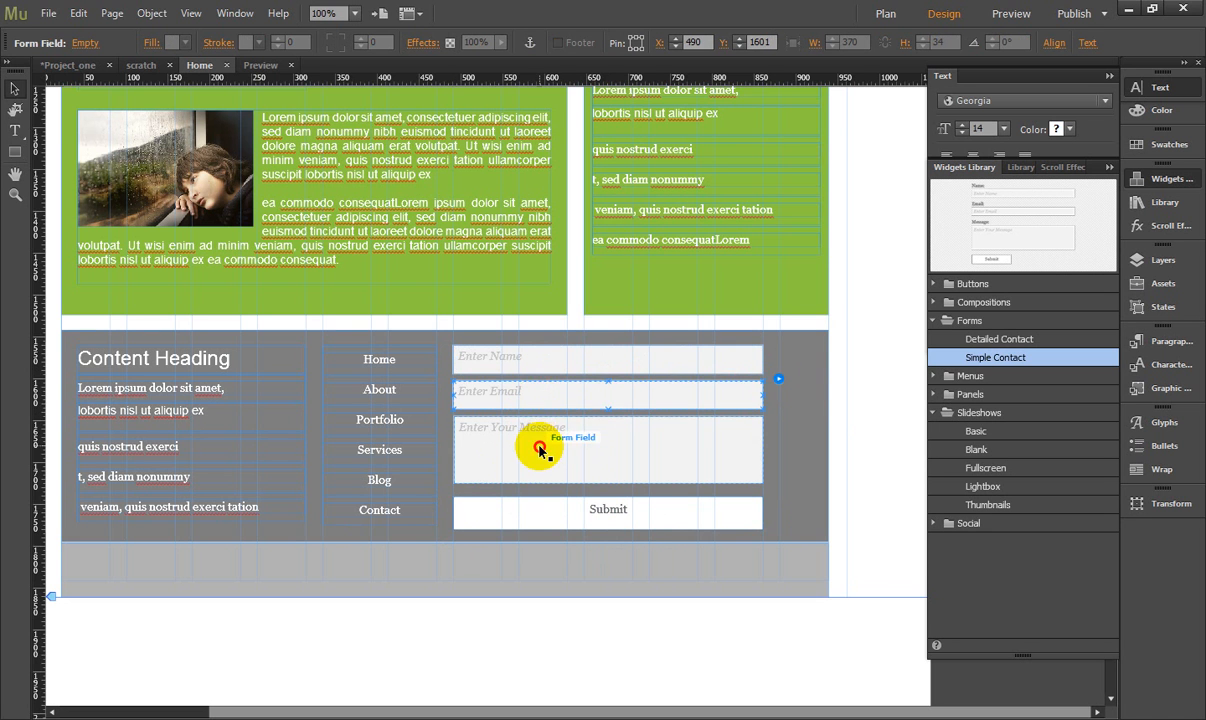
{"action": "left_click", "coordinate": [600, 512]}
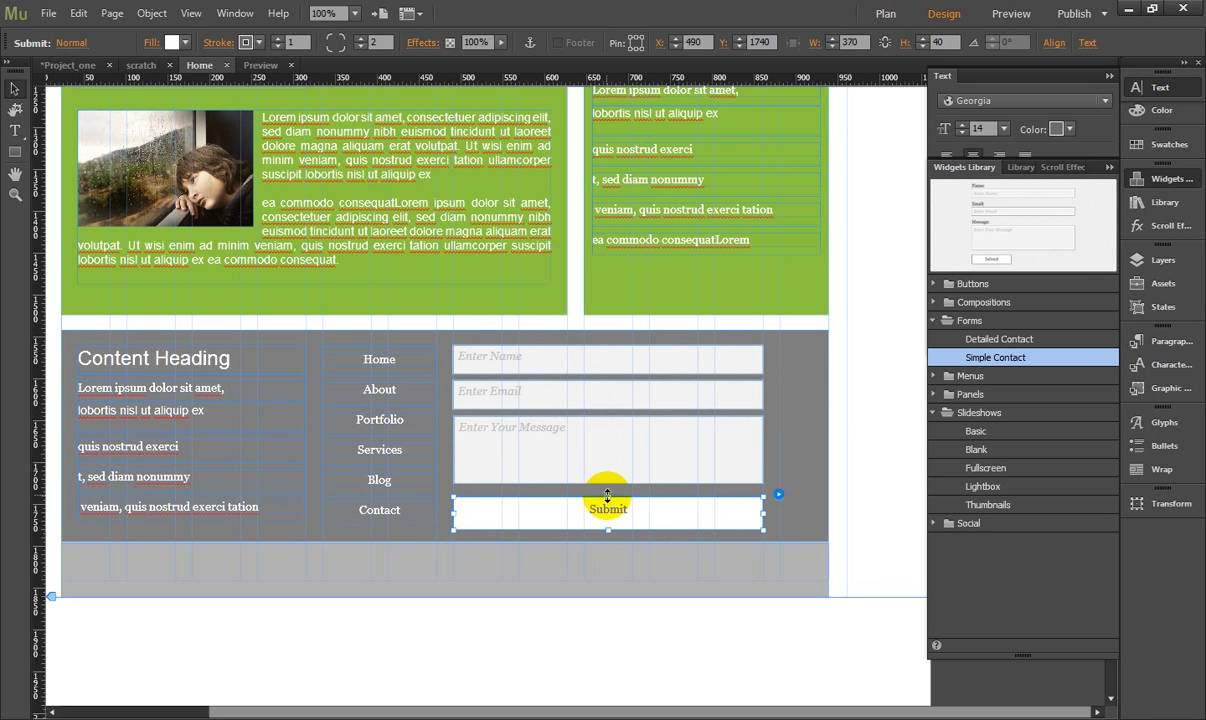
{"action": "left_click_drag", "start_coordinate": [607, 496], "coordinate": [611, 501]}
- Shift the Message, Email and Name fields down towards the Submit button, placing Name at Y 1582 and Message at Y 1661
{"action": "left_click", "coordinate": [606, 448]}
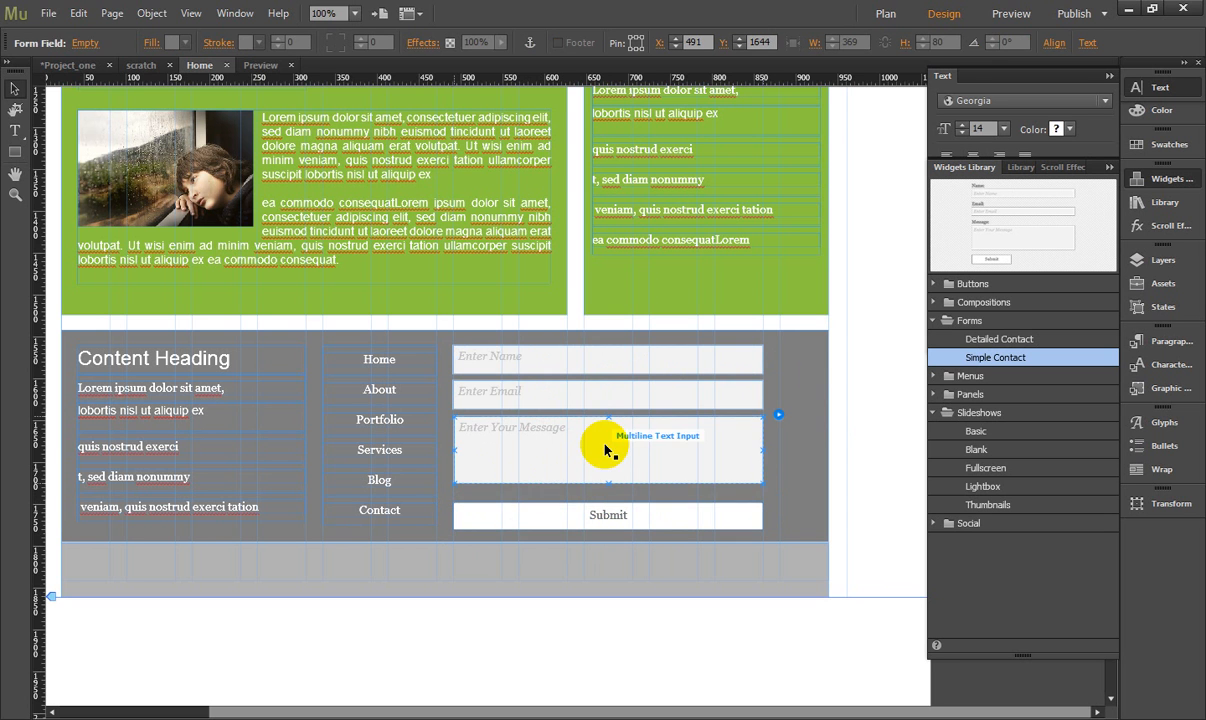
{"action": "left_click_drag", "start_coordinate": [604, 450], "coordinate": [606, 462]}
{"action": "mouse_move", "coordinate": [605, 394]}
{"action": "left_mouse_down"}
{"action": "mouse_move", "coordinate": [601, 413]}
{"action": "mouse_move", "coordinate": [600, 380]}
{"action": "left_mouse_up"}
{"action": "left_click", "coordinate": [603, 360]}
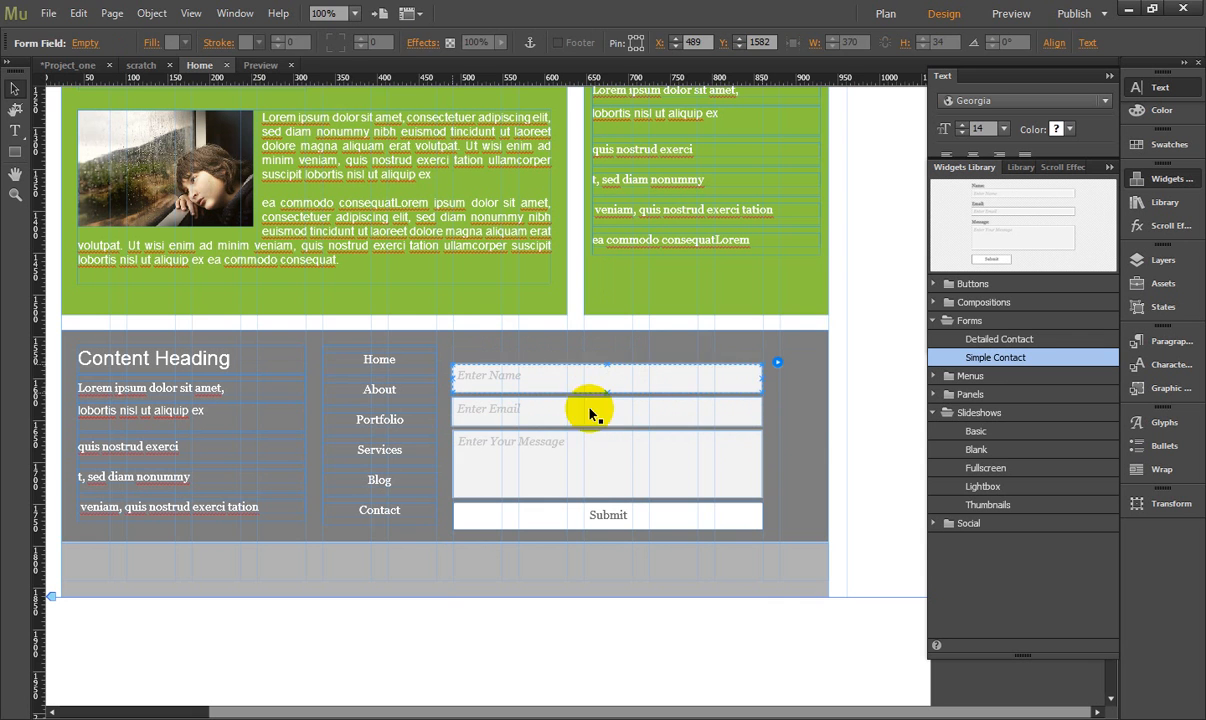
- Reduce the Message input's height to 65 px and the Submit button's height to 25 px at Y 1755
{"action": "left_click", "coordinate": [593, 478]}
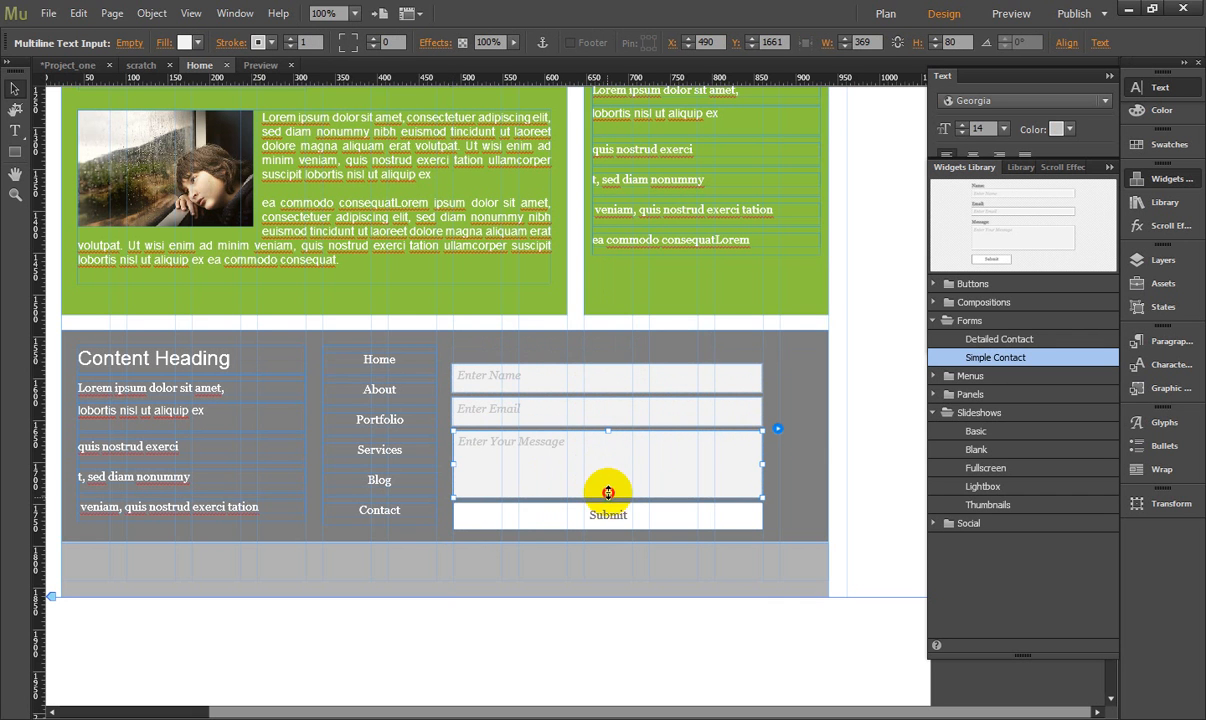
{"action": "mouse_move", "coordinate": [608, 497]}
{"action": "left_mouse_down"}
{"action": "mouse_move", "coordinate": [607, 482]}
{"action": "mouse_move", "coordinate": [608, 509]}
{"action": "left_mouse_up"}
{"action": "left_click", "coordinate": [607, 505]}
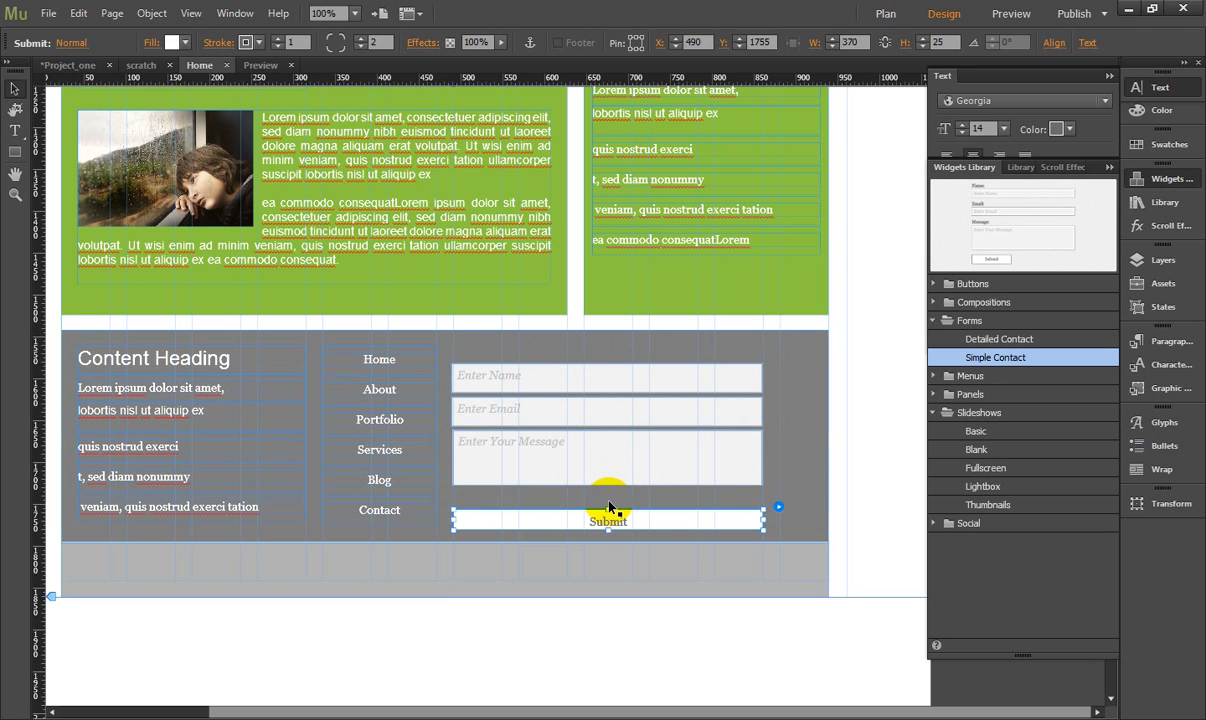
{"action": "left_click", "coordinate": [608, 506]}
- Move the Message field down to Y 1681 and bring the Email field down just above it
{"action": "left_click", "coordinate": [595, 456]}
{"action": "left_click_drag", "start_coordinate": [594, 455], "coordinate": [601, 474]}
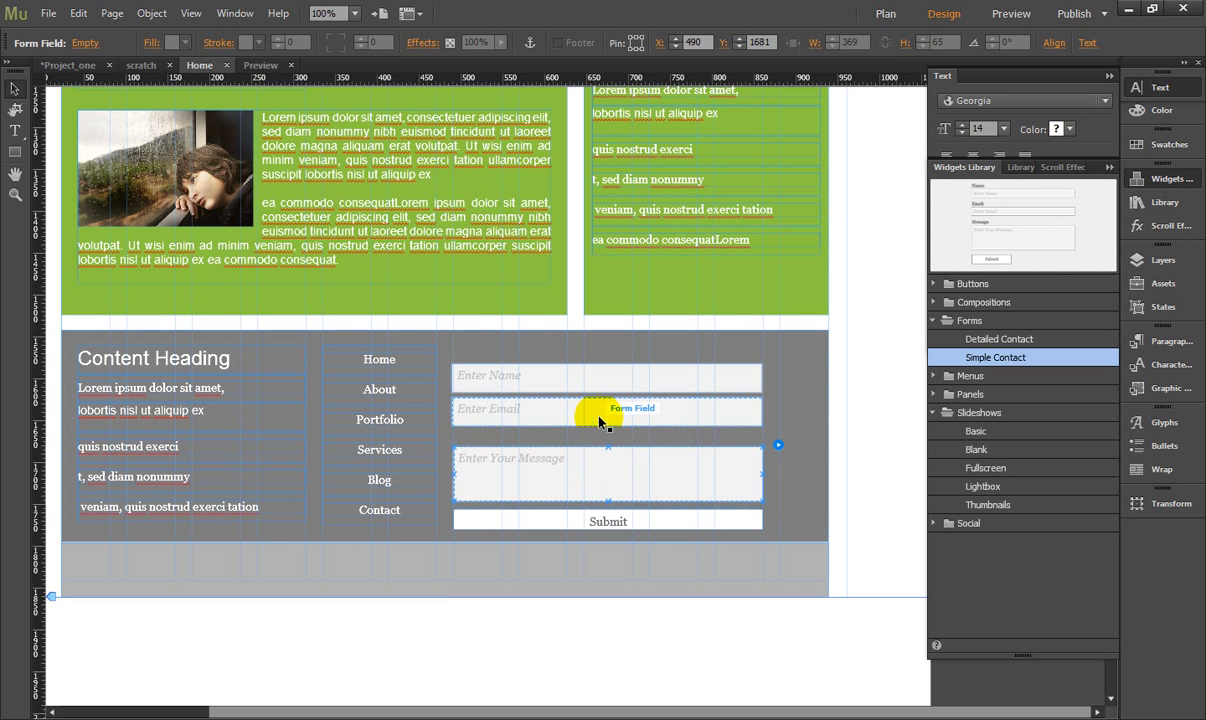
{"action": "left_click", "coordinate": [598, 411]}
{"action": "left_click_drag", "start_coordinate": [601, 420], "coordinate": [601, 428]}
- Reduce the Name and Email inputs to 26 px high and move them down to Y 1603 and Y 1646
{"action": "left_click", "coordinate": [584, 374]}
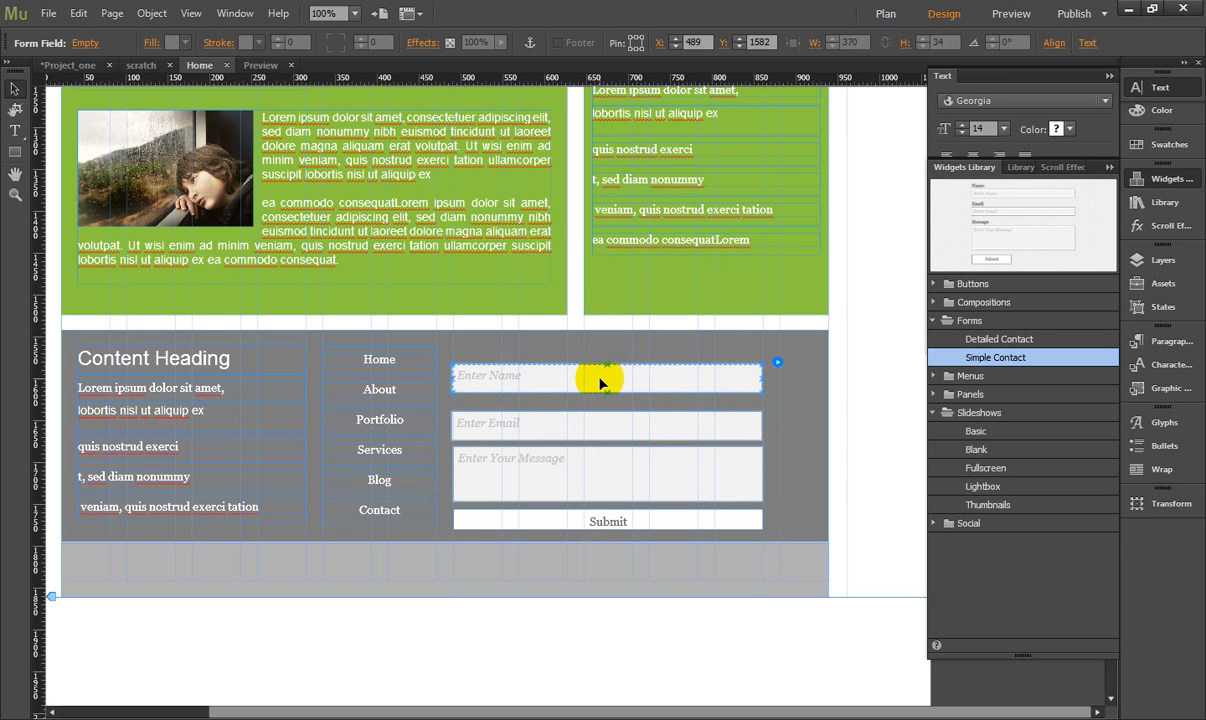
{"action": "left_click_drag", "start_coordinate": [607, 367], "coordinate": [607, 372]}
{"action": "left_click", "coordinate": [594, 428]}
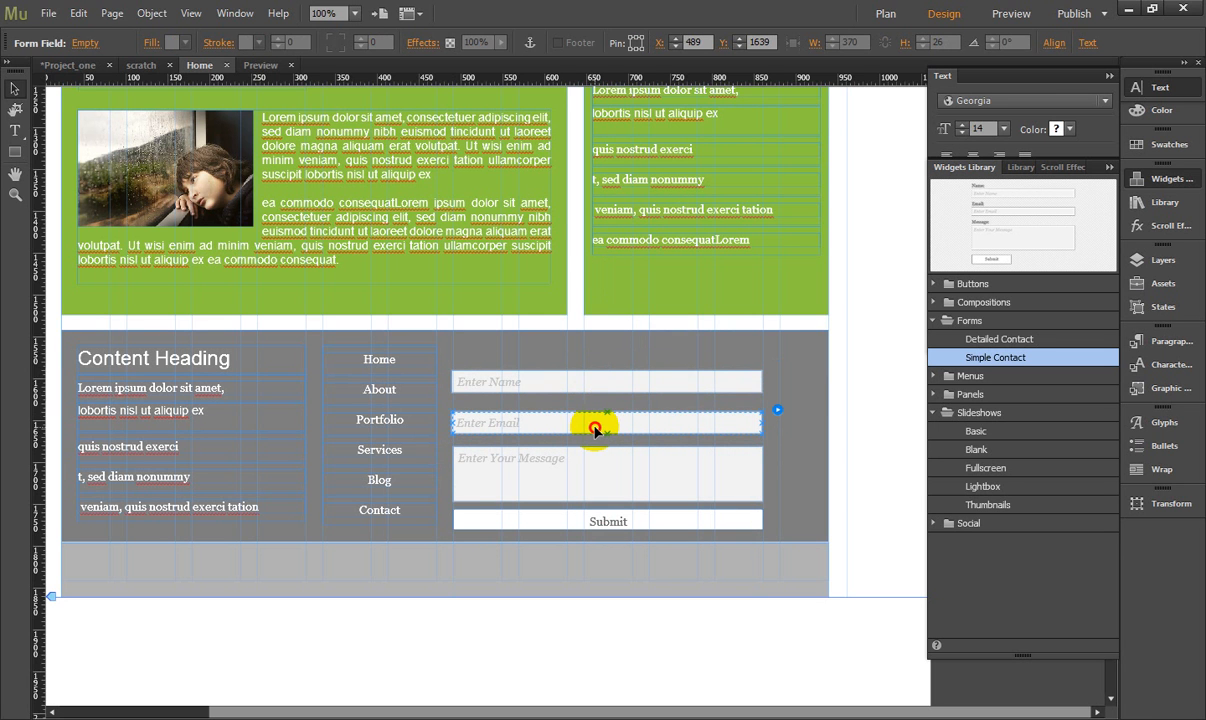
{"action": "left_click_drag", "start_coordinate": [601, 433], "coordinate": [598, 402]}
{"action": "left_click", "coordinate": [601, 382]}
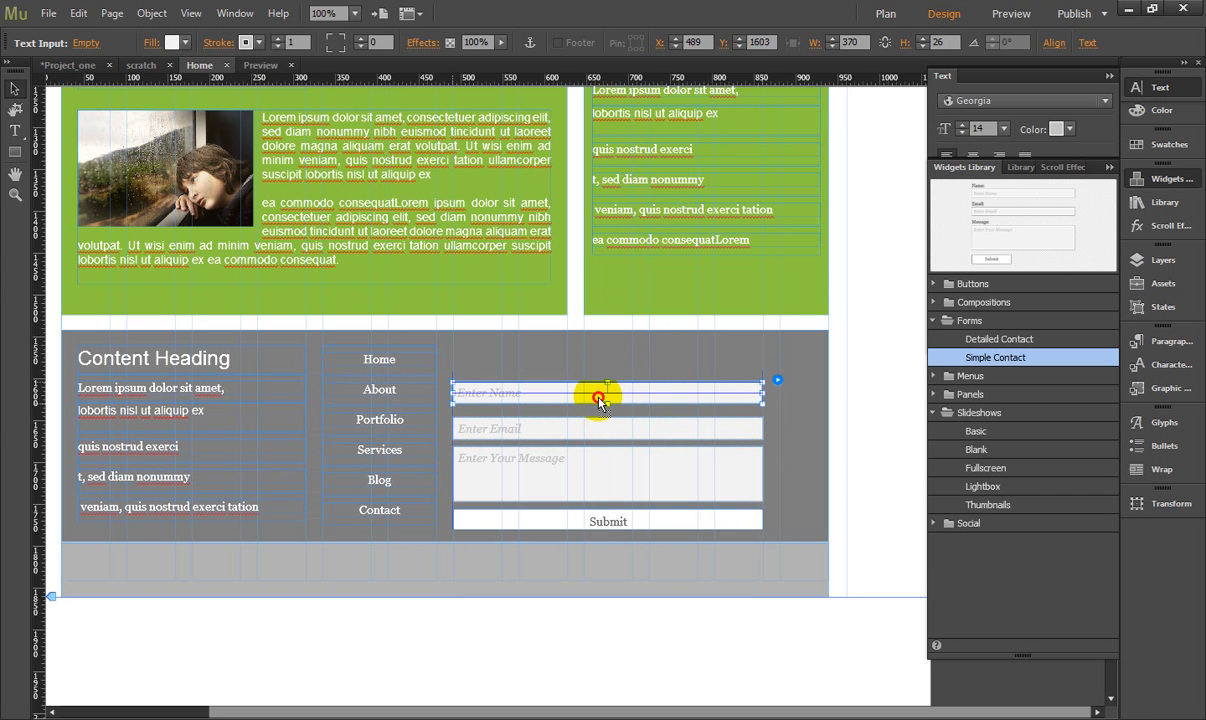
- Duplicate the footer's Content Heading text frame above the contact form at X 490, Y 1560
{"action": "left_click", "coordinate": [454, 360]}
{"action": "left_click", "coordinate": [143, 360]}
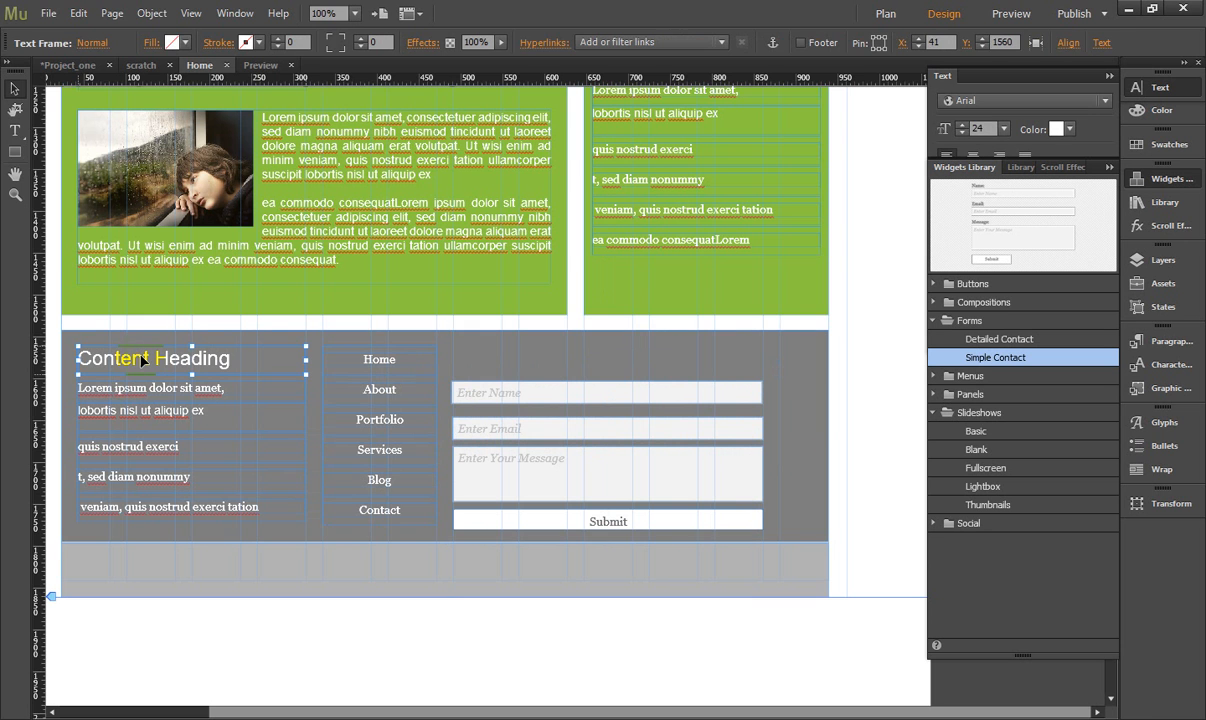
{"action": "left_click_drag", "start_coordinate": [143, 360], "coordinate": [530, 362]}
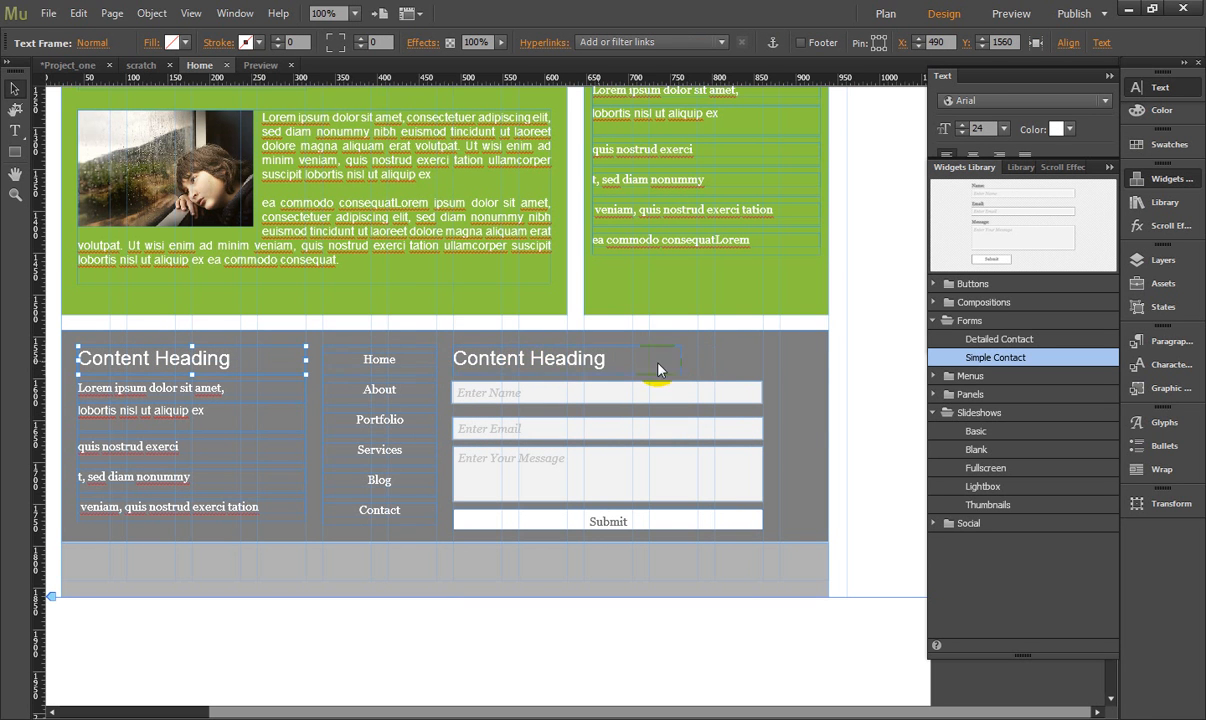
{"action": "left_click", "coordinate": [700, 370]}
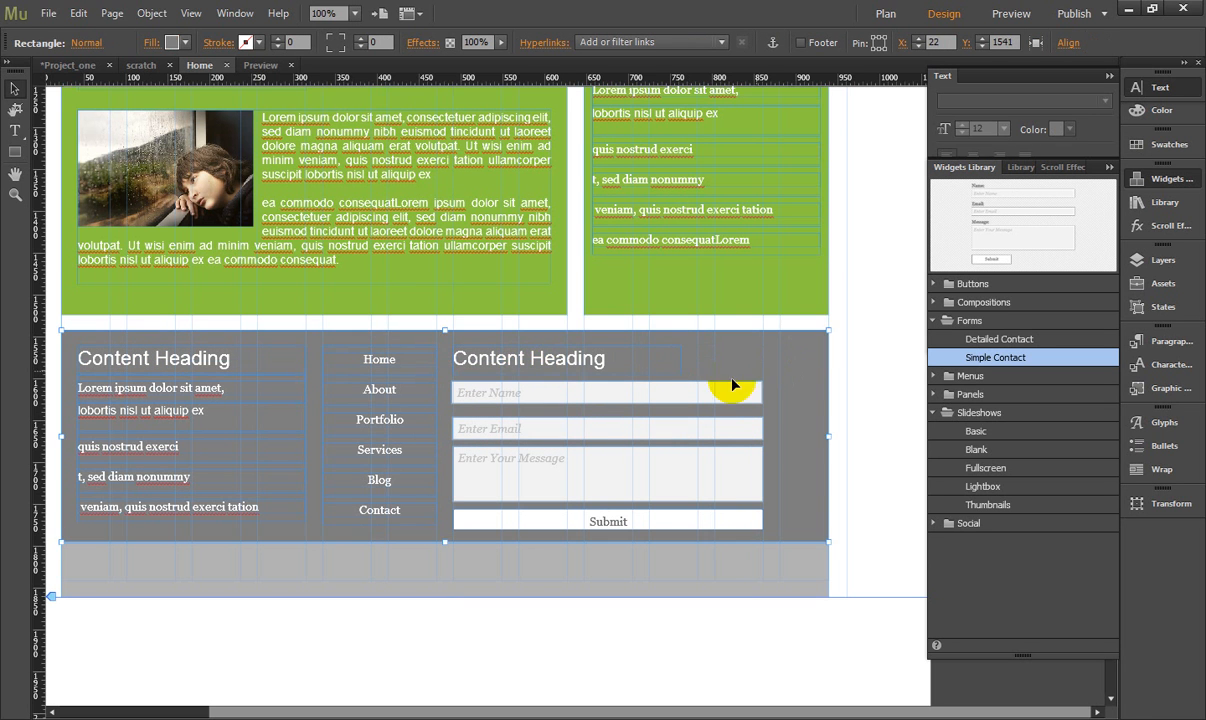
- Move the Email field up closer to Name and the Message field up to Y 1676 to even out the spacing
{"action": "left_click", "coordinate": [563, 427]}
{"action": "left_click", "coordinate": [564, 430]}
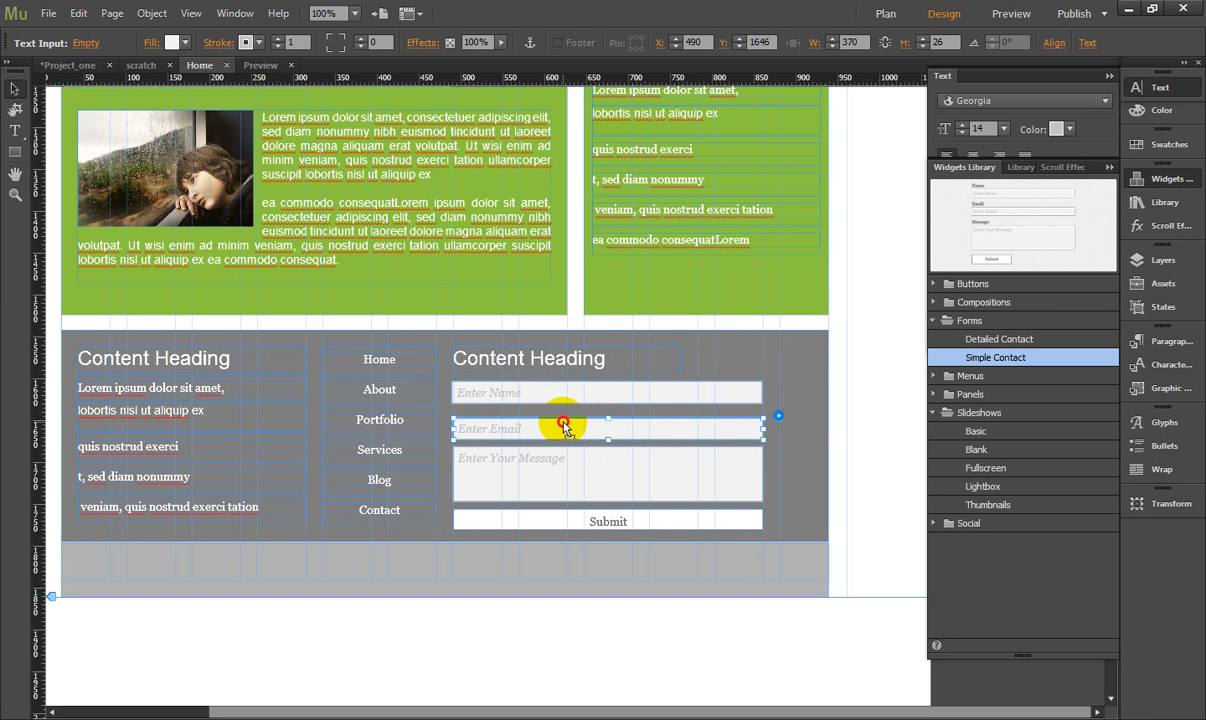
{"action": "left_click_drag", "start_coordinate": [564, 425], "coordinate": [563, 423]}
{"action": "left_click", "coordinate": [565, 458]}
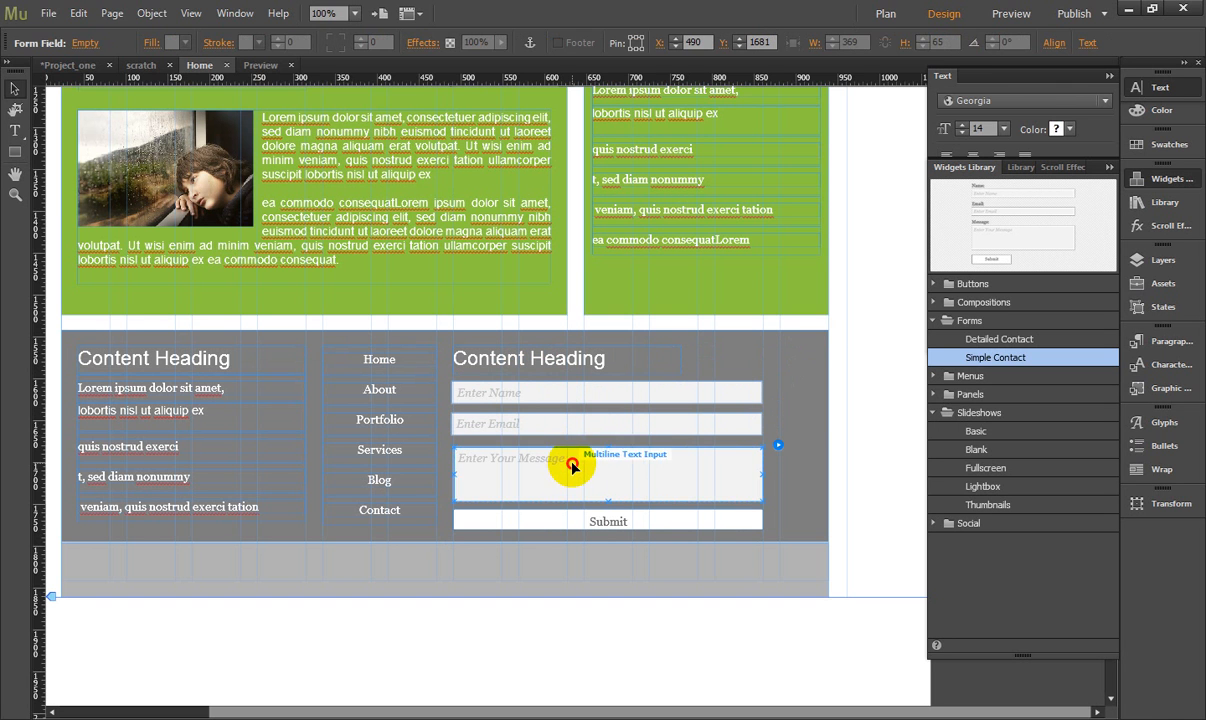
{"action": "left_click", "coordinate": [576, 460]}
{"action": "left_click_drag", "start_coordinate": [577, 462], "coordinate": [573, 458]}
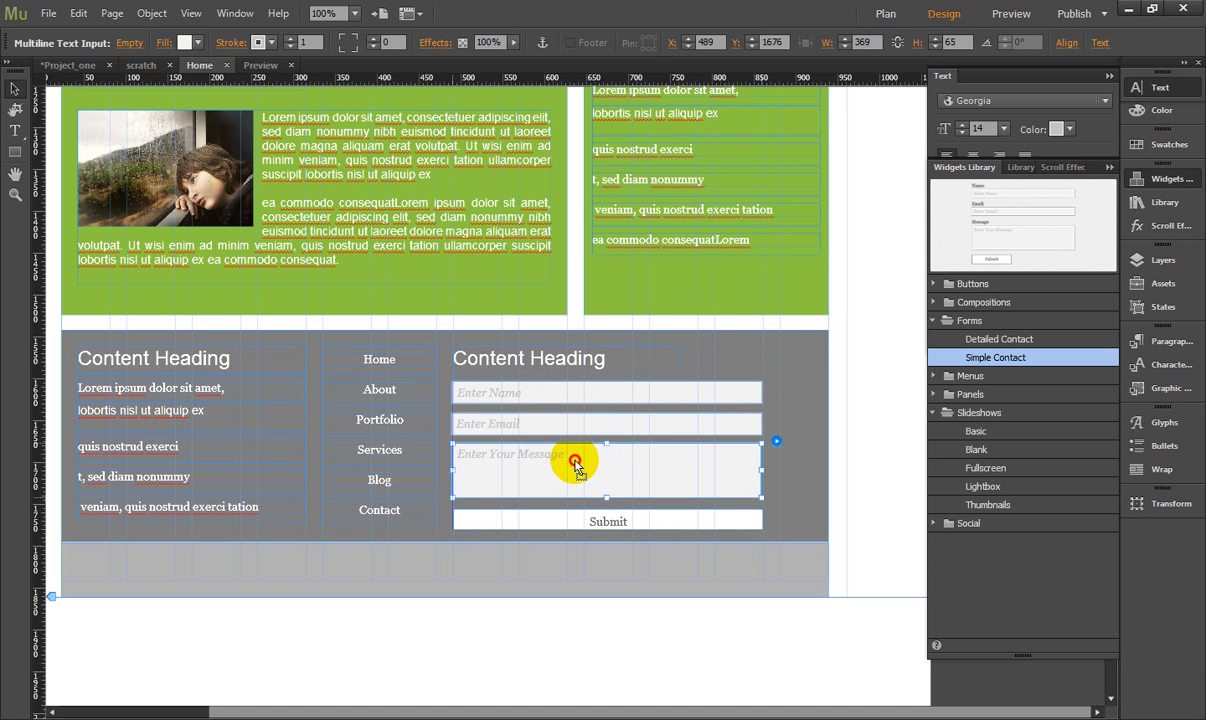
- Extend the Submit button upwards to 33 px high at Y 1747, just below the Message field
{"action": "left_click", "coordinate": [573, 517]}
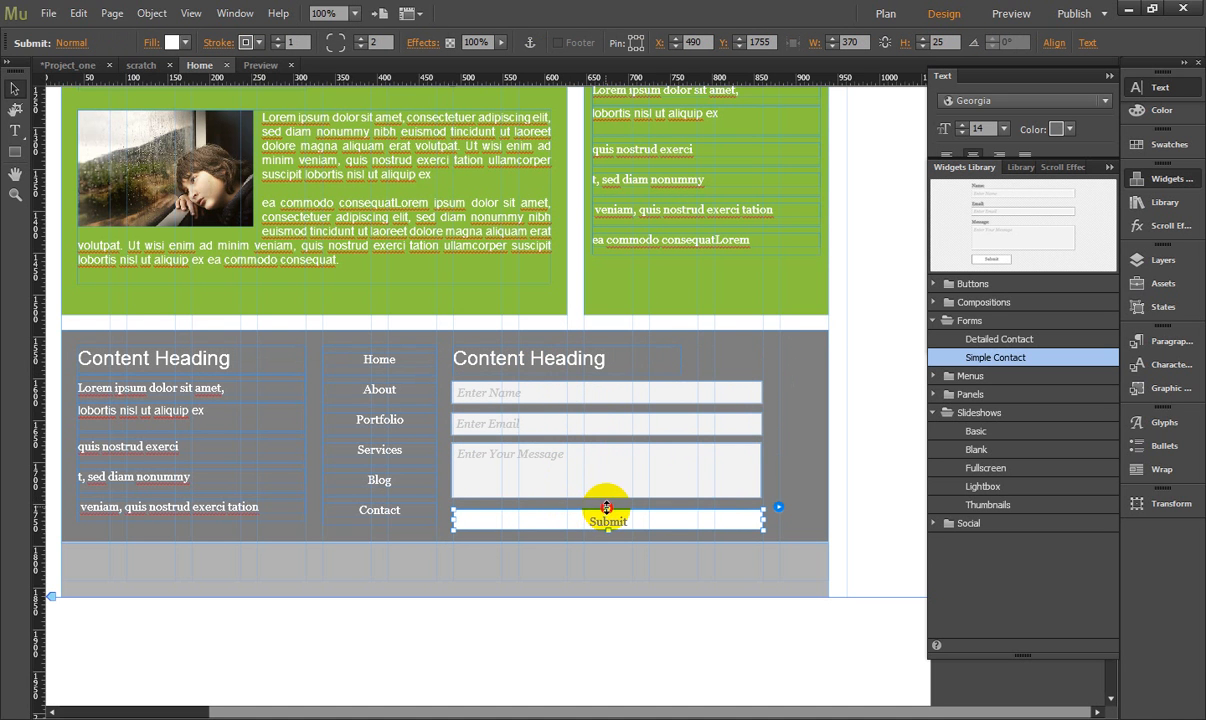
{"action": "left_click_drag", "start_coordinate": [606, 507], "coordinate": [607, 500]}
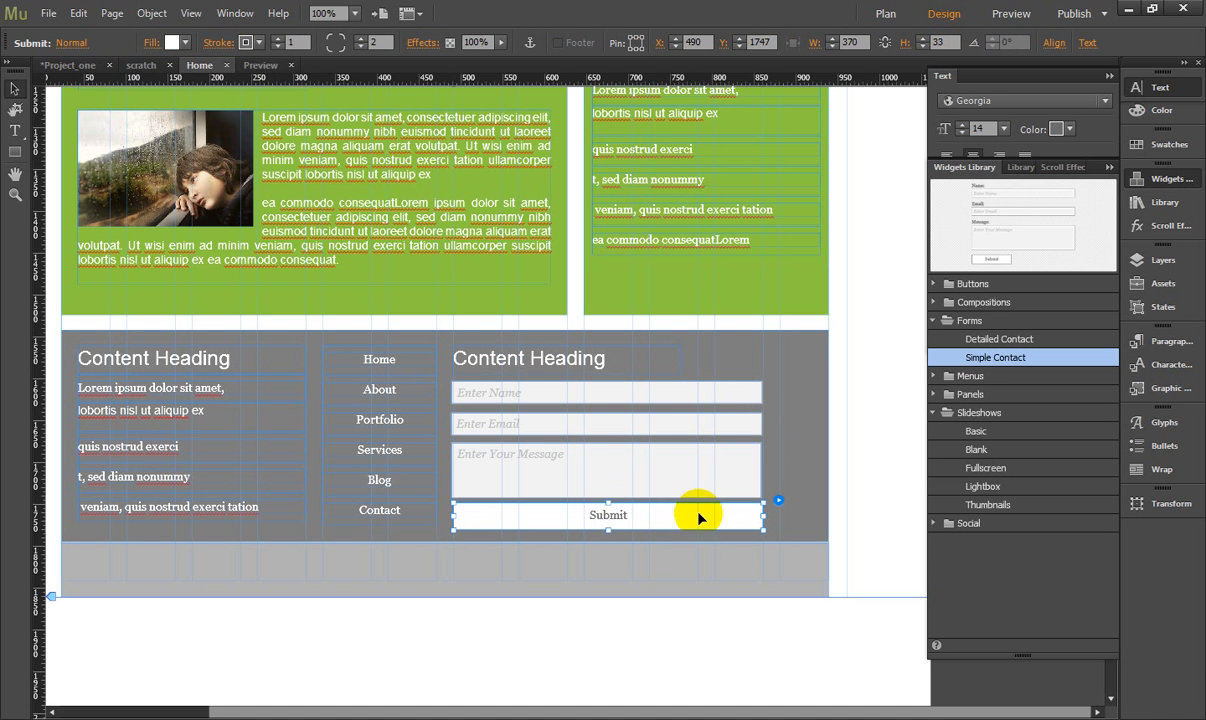
{"action": "left_click", "coordinate": [781, 506]}
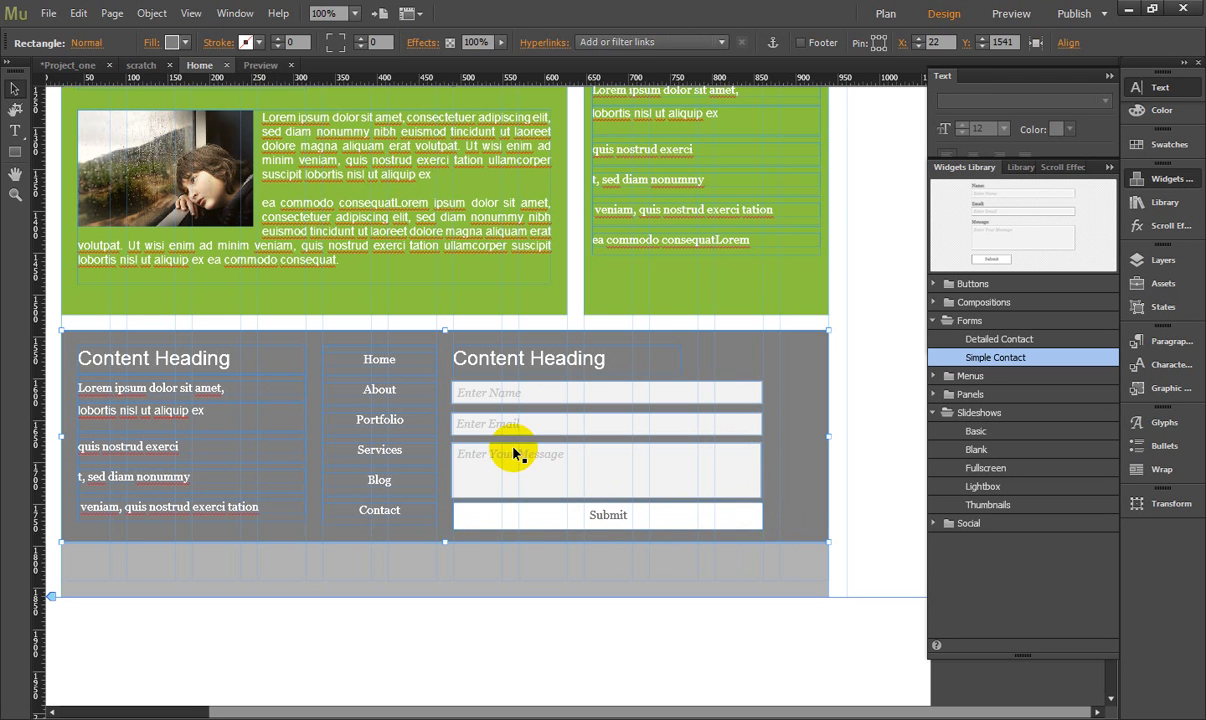
{"action": "left_click", "coordinate": [495, 514]}
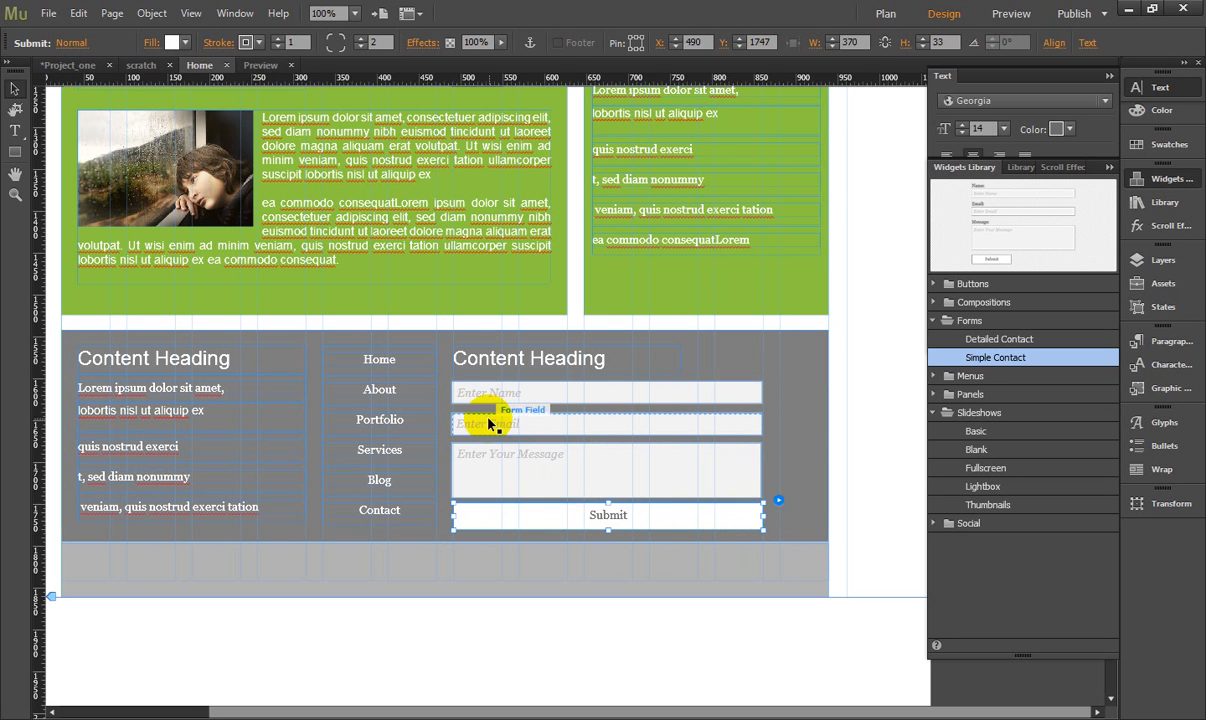
{"action": "left_click", "coordinate": [490, 424]}
{"action": "left_click", "coordinate": [724, 345]}
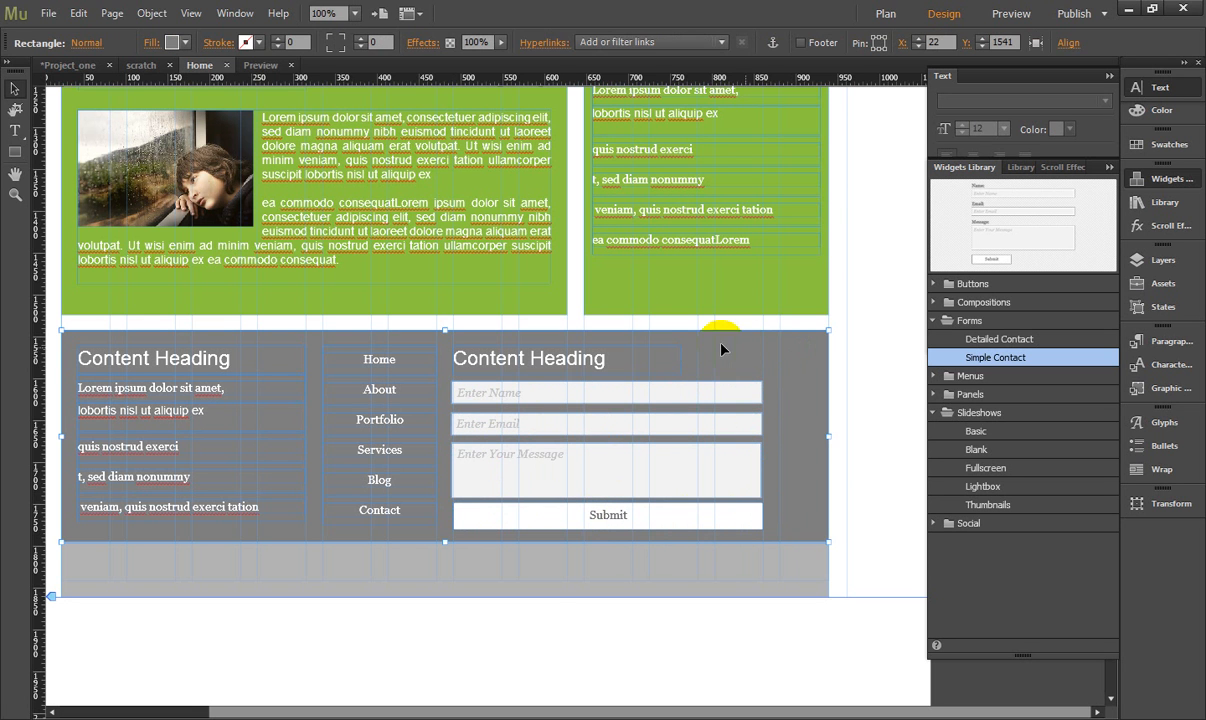
{"action": "left_click_drag", "start_coordinate": [552, 708], "coordinate": [468, 710]}
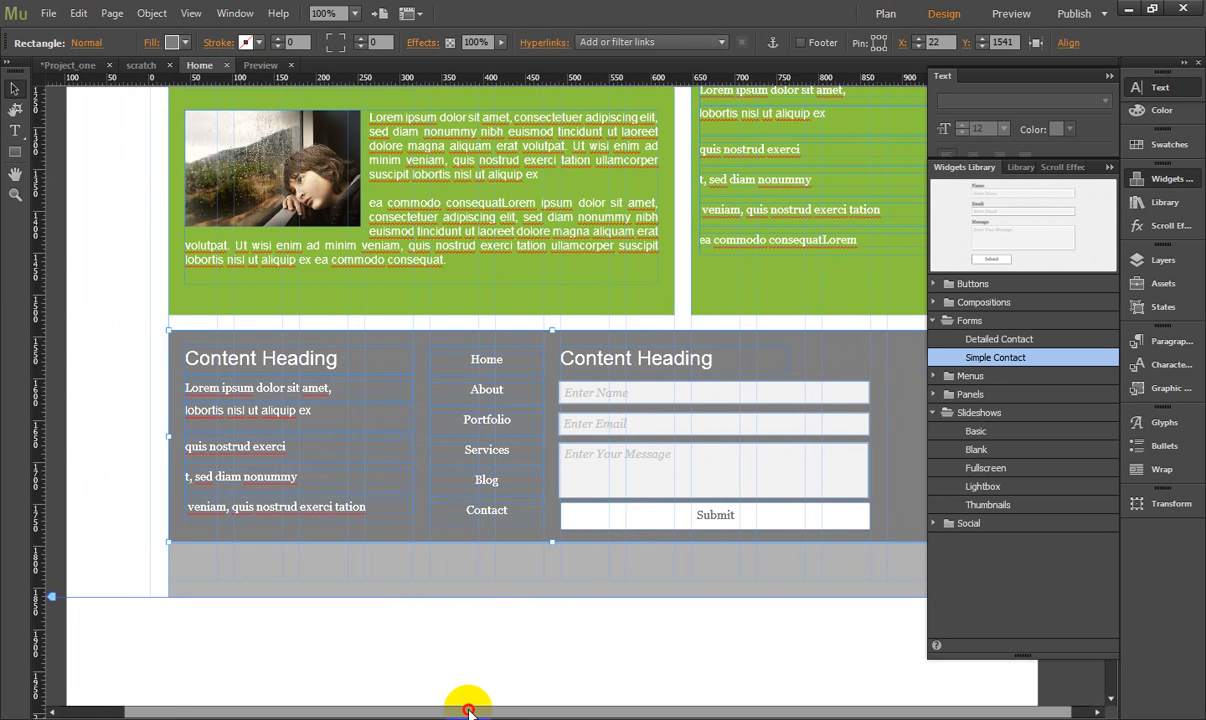
- Place the p3 paragraph from the 7even_Typography library on the light grey strip below the footer at X 95, Y 1817
{"action": "left_click", "coordinate": [465, 249]}
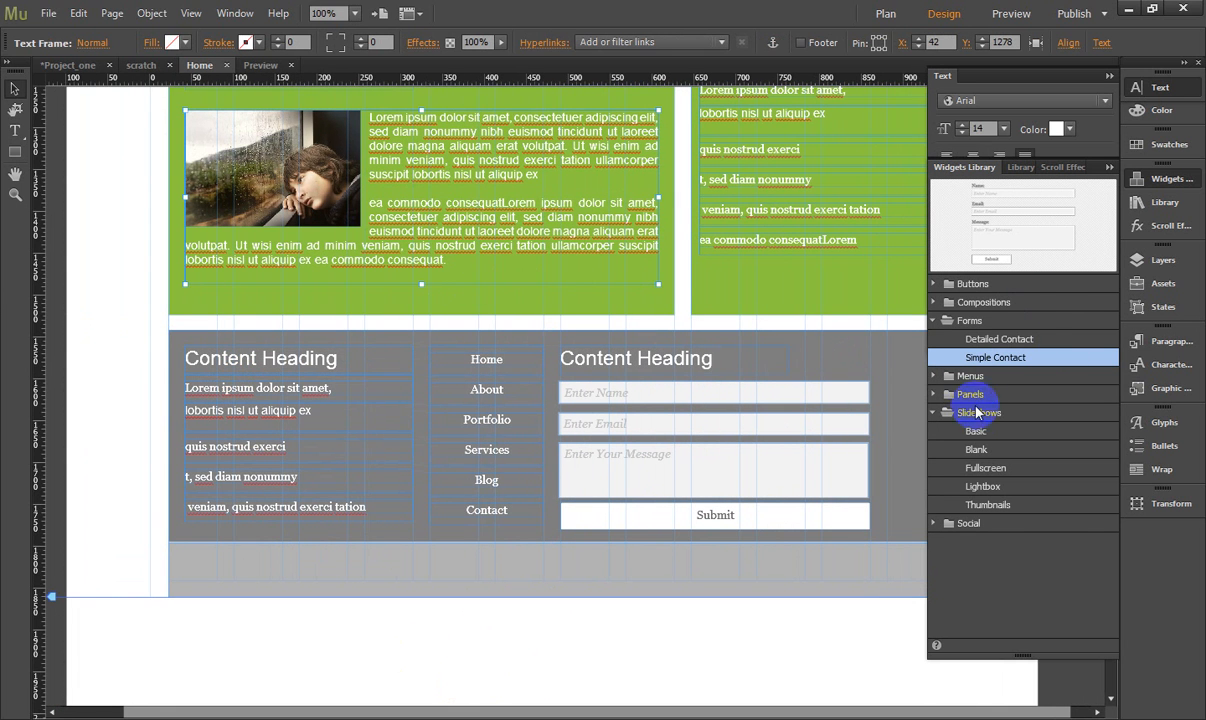
{"action": "left_click", "coordinate": [1157, 181]}
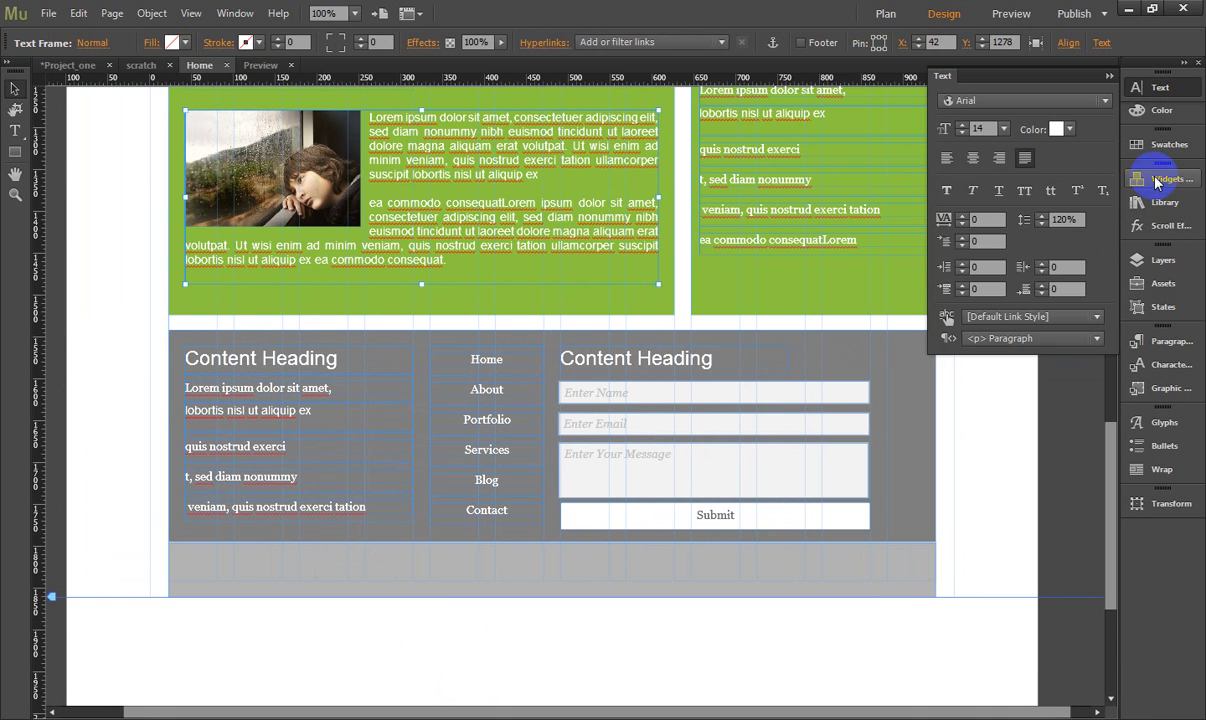
{"action": "left_click", "coordinate": [1160, 201]}
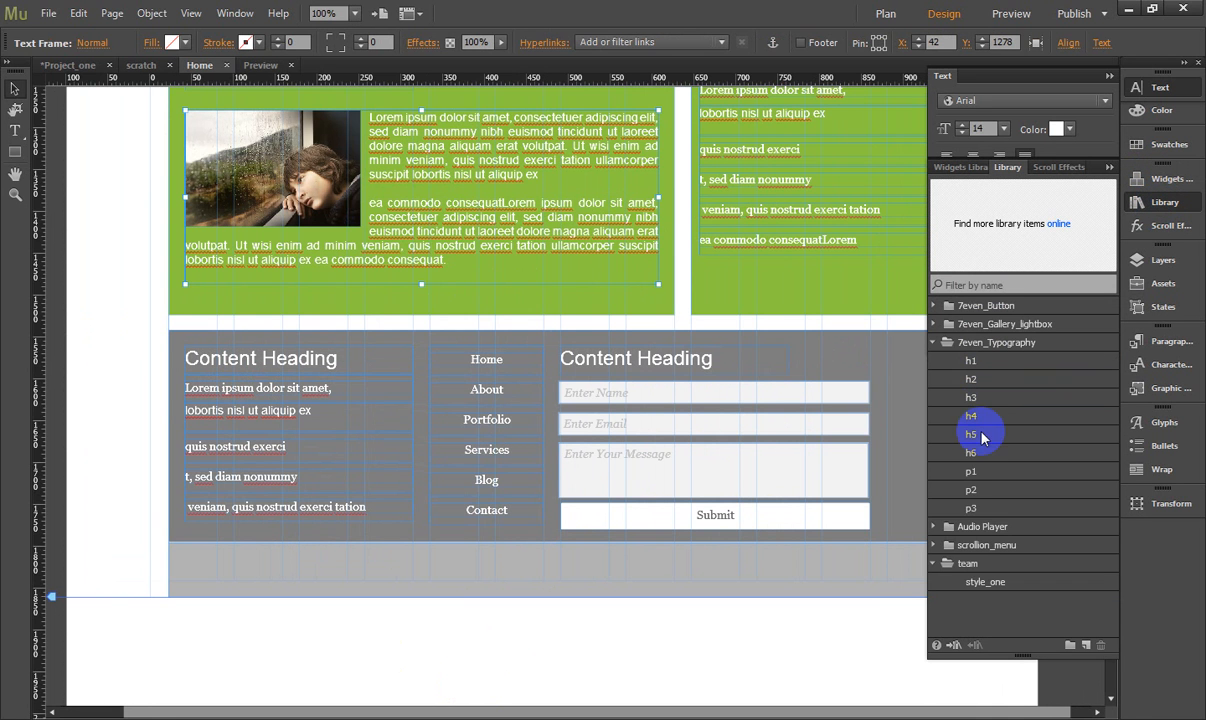
{"action": "left_click", "coordinate": [979, 510]}
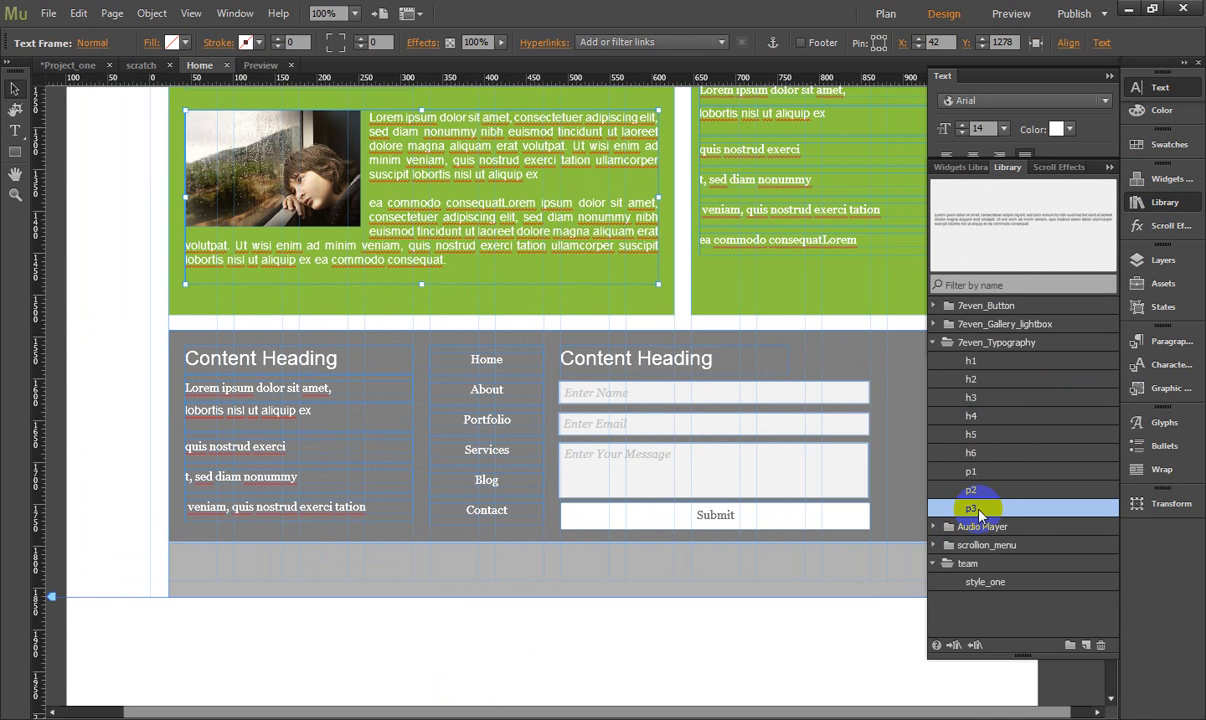
{"action": "left_click_drag", "start_coordinate": [979, 510], "coordinate": [230, 564]}
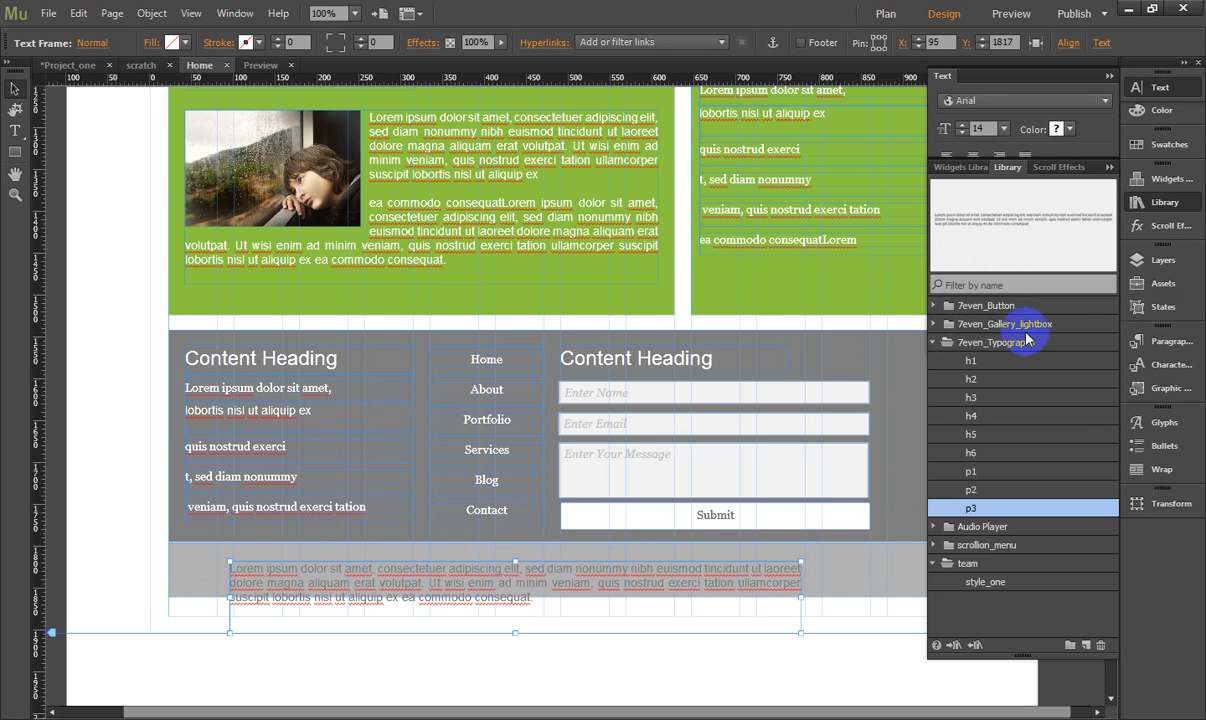
{"action": "left_click", "coordinate": [1166, 204]}
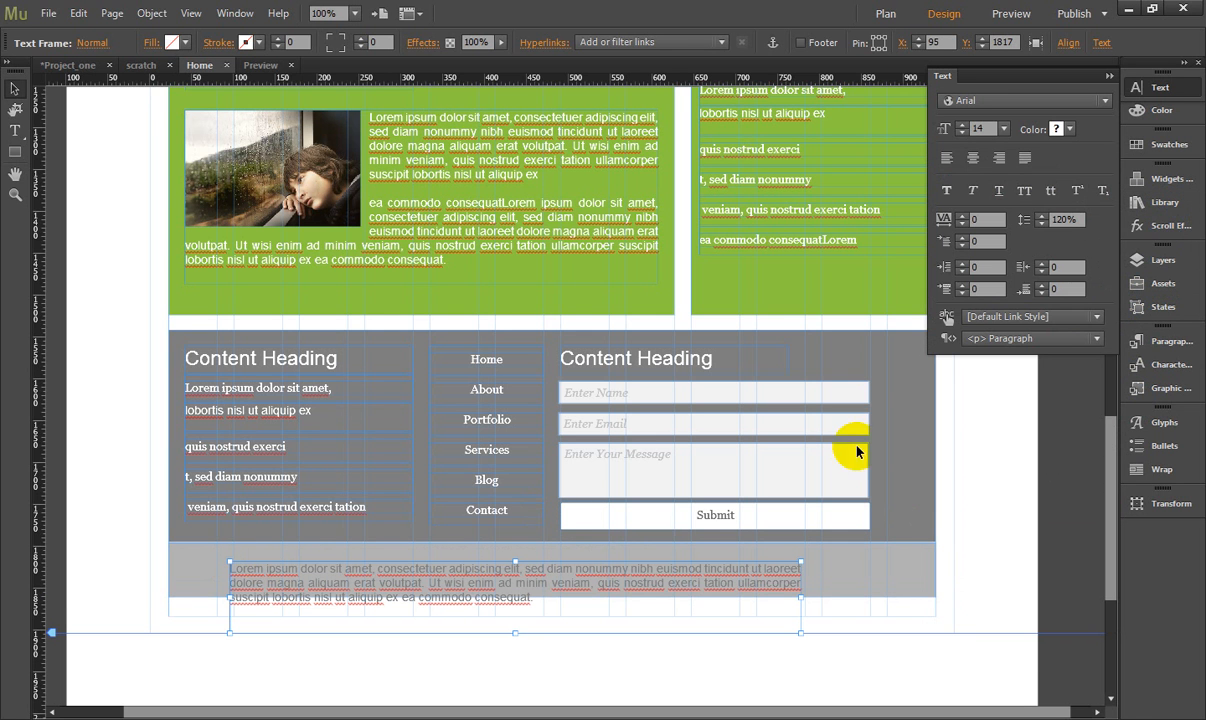
- Delete all the placeholder text inside the new paragraph frame on the light grey strip
{"action": "double_click", "coordinate": [465, 578]}
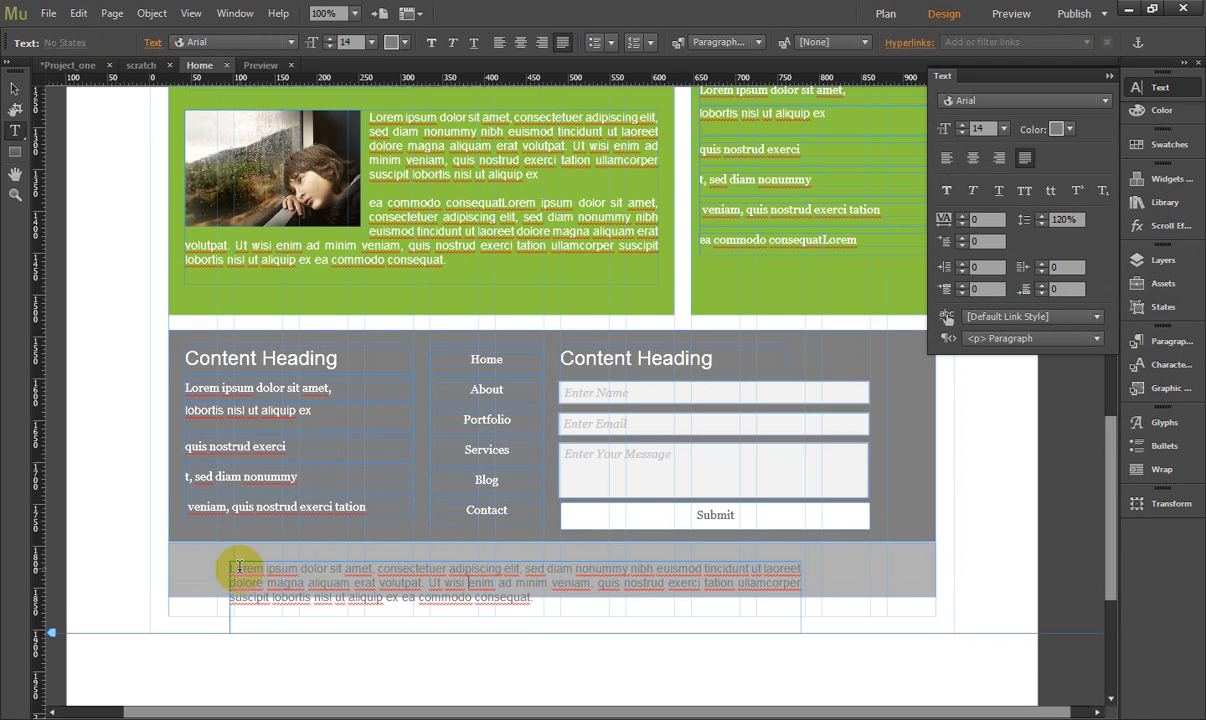
{"action": "left_click_drag", "start_coordinate": [232, 568], "coordinate": [579, 620]}
{"action": "key", "text": "BackSpace"}
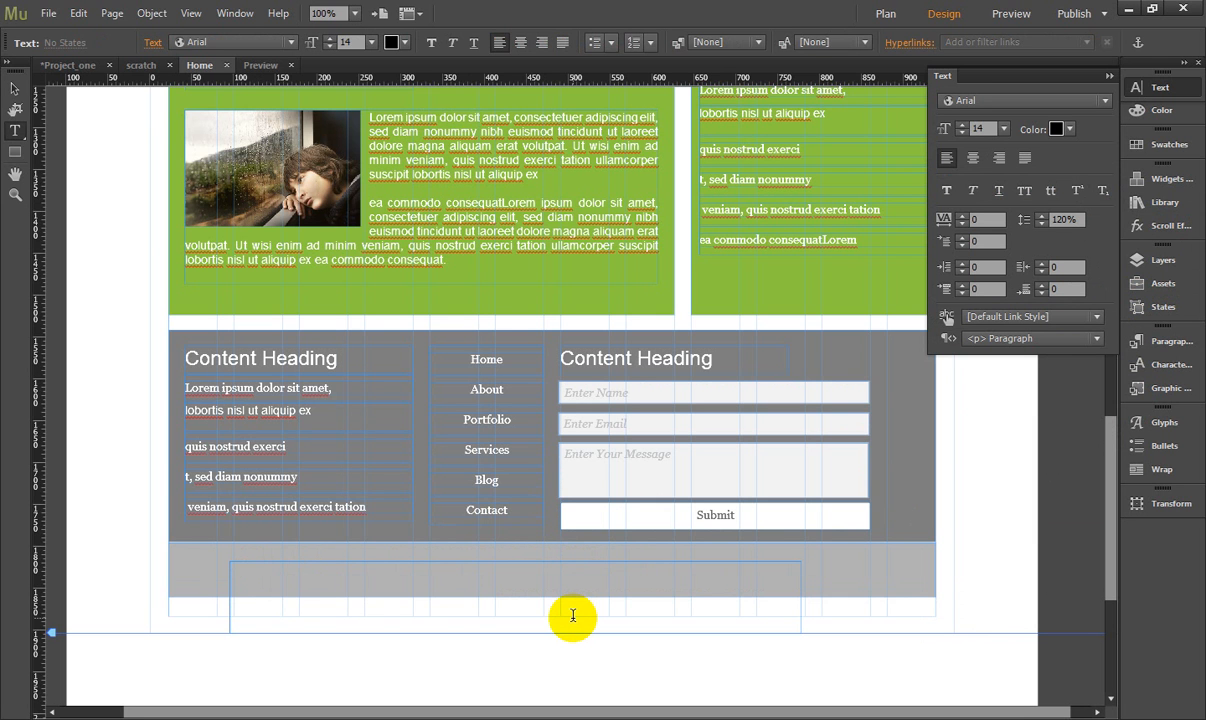
{"action": "type", "text": "co"}
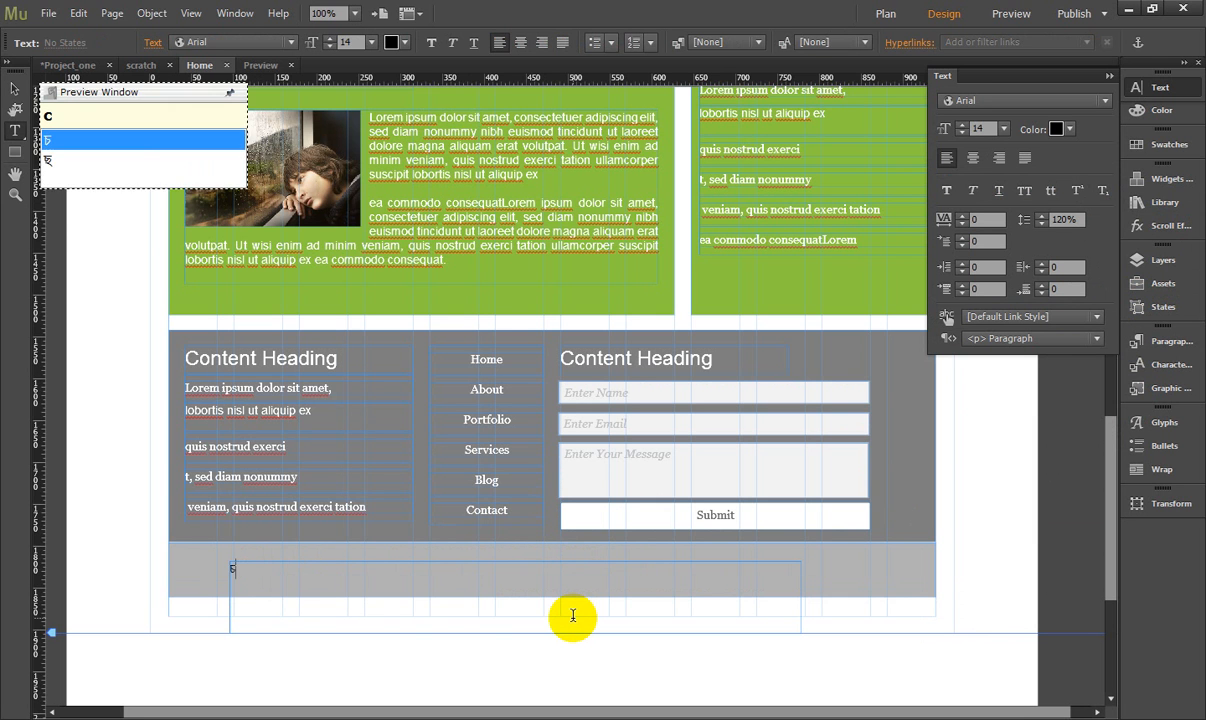
{"action": "key", "text": "BackSpace"}
{"action": "key", "text": "BackSpace"}
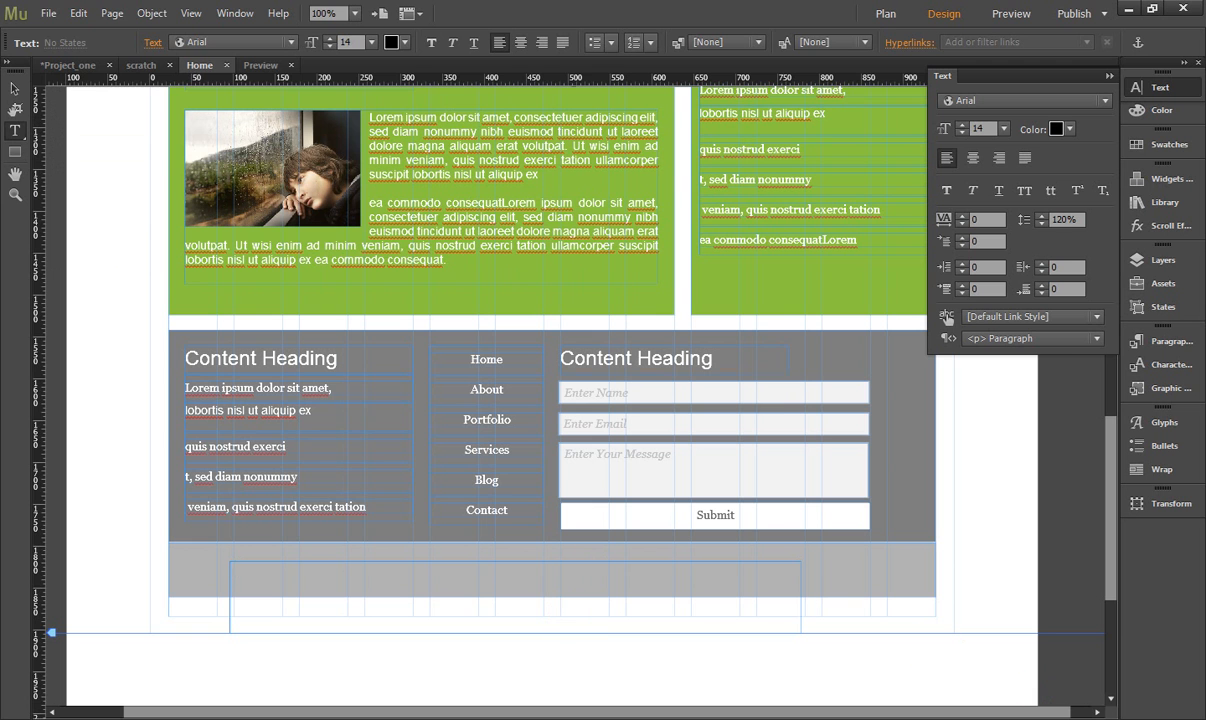
- Switch the keyboard input language to English (United States) and resume editing the empty text frame on the light grey strip
{"action": "left_click", "coordinate": [1036, 718]}
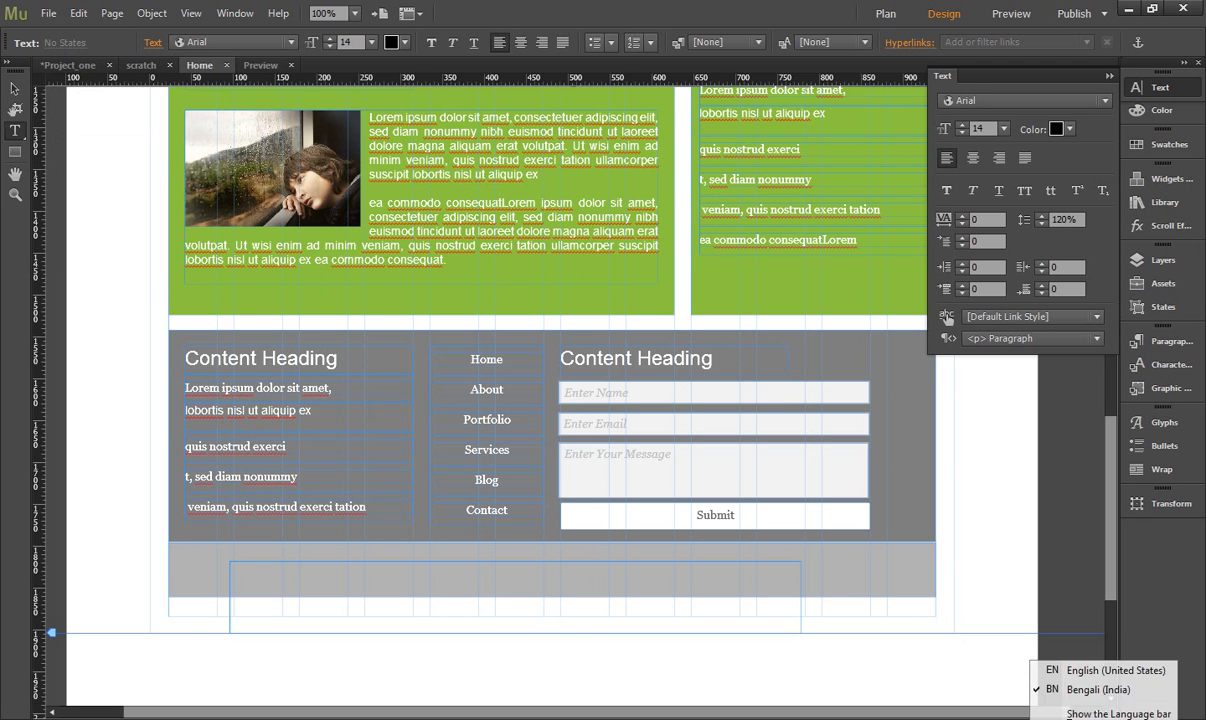
{"action": "left_click", "coordinate": [1052, 668]}
{"action": "left_click", "coordinate": [282, 575]}
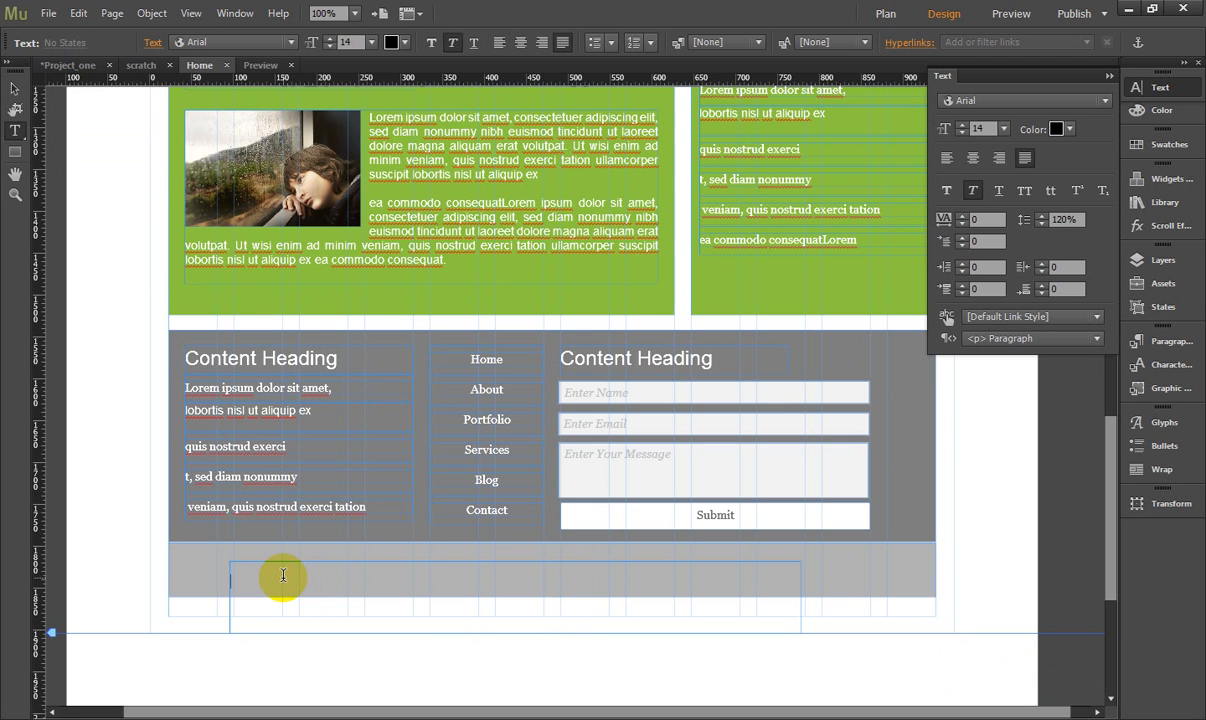
{"action": "type", "text": "c"}
{"action": "key", "text": "BackSpace"}
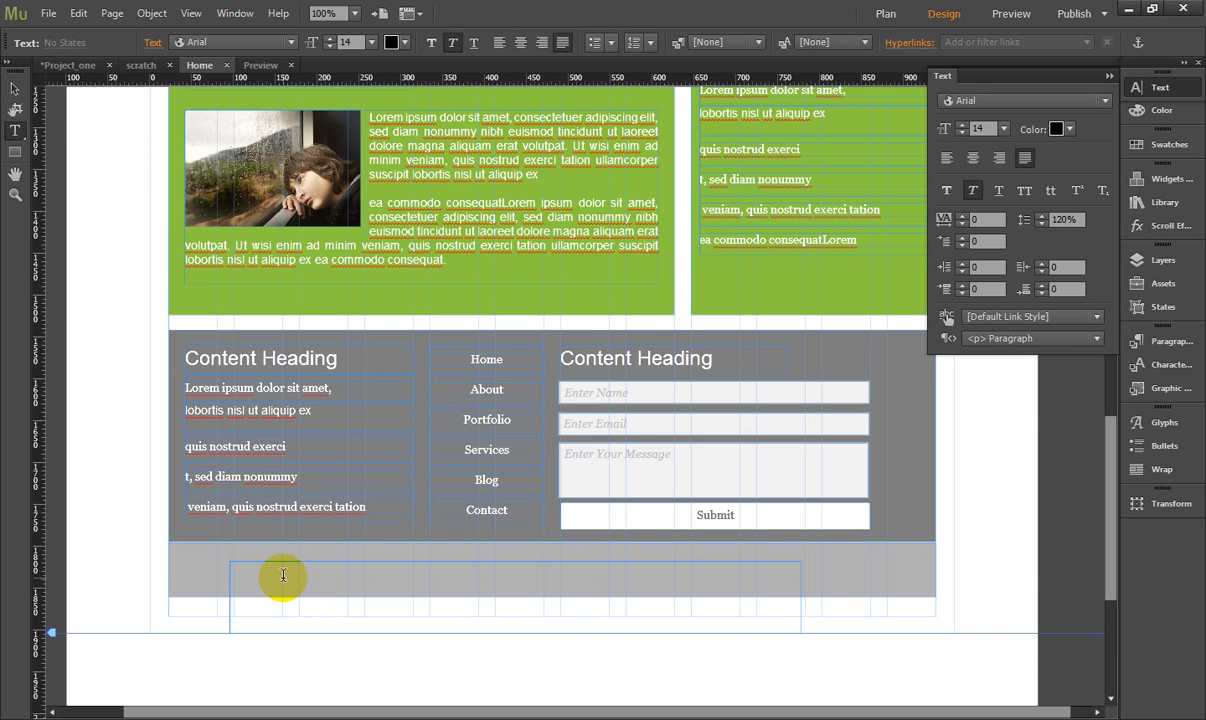
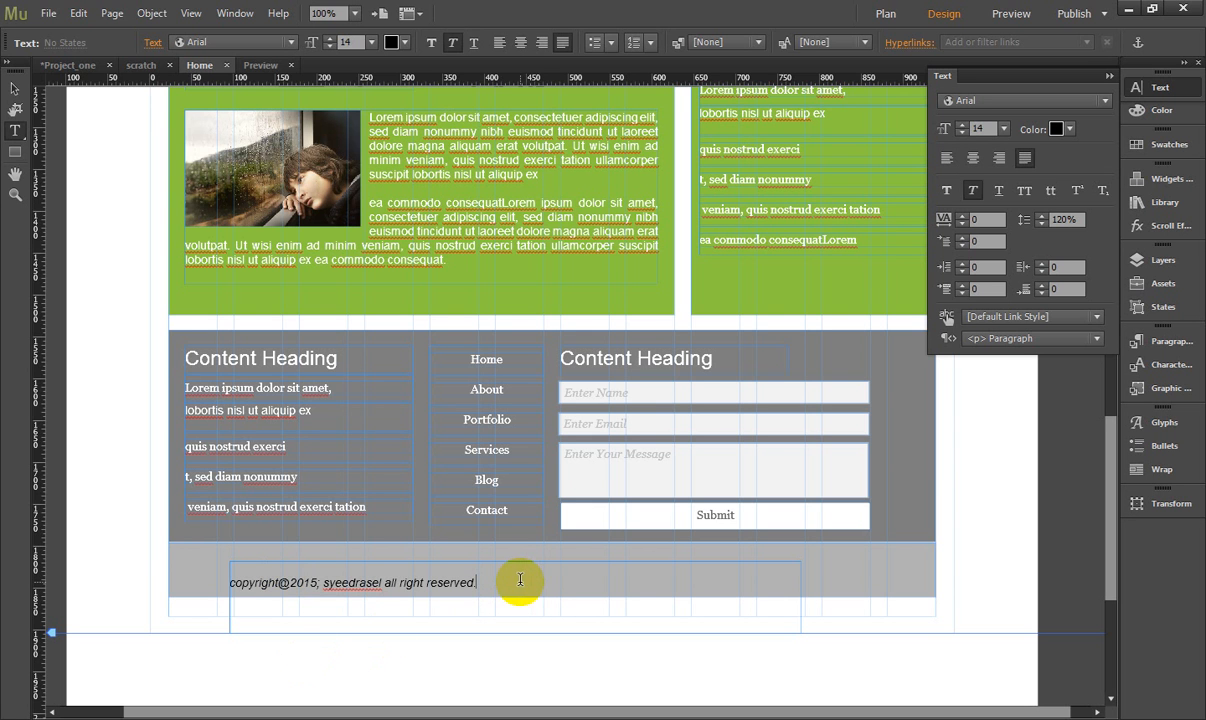
- Center the copyright line on the light grey strip and colour its text 50% Grey
{"action": "left_click_drag", "start_coordinate": [519, 576], "coordinate": [170, 538]}
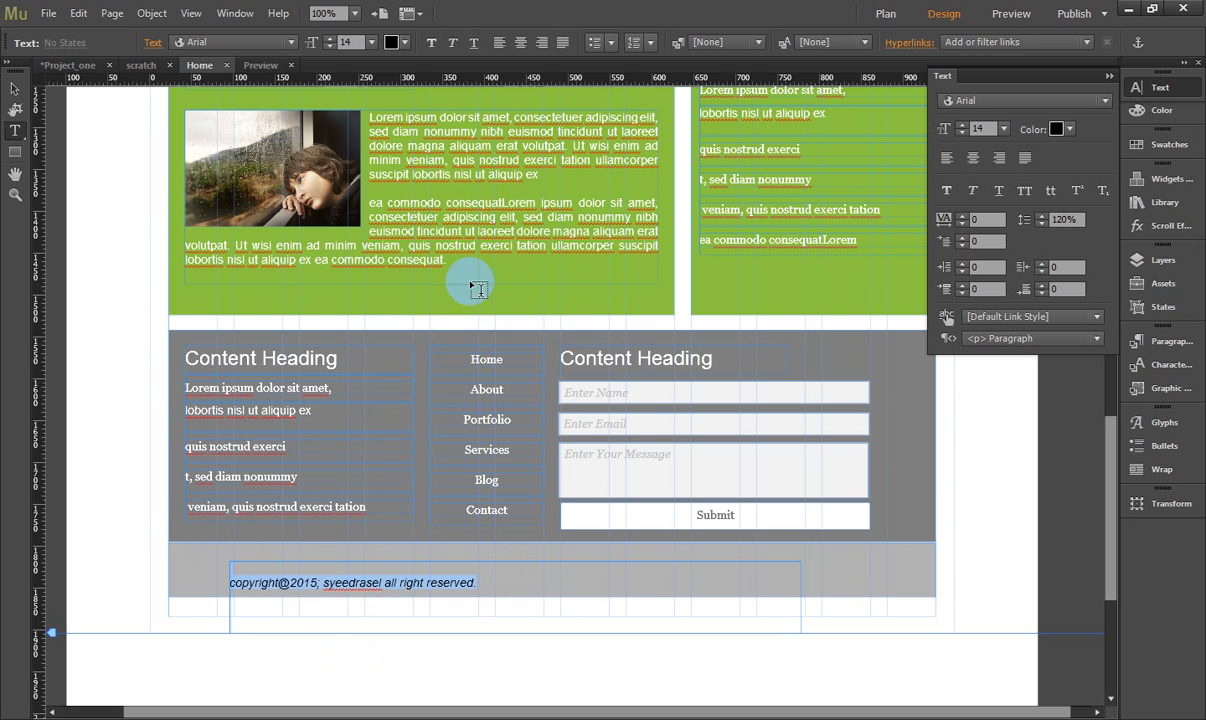
{"action": "left_click", "coordinate": [518, 43]}
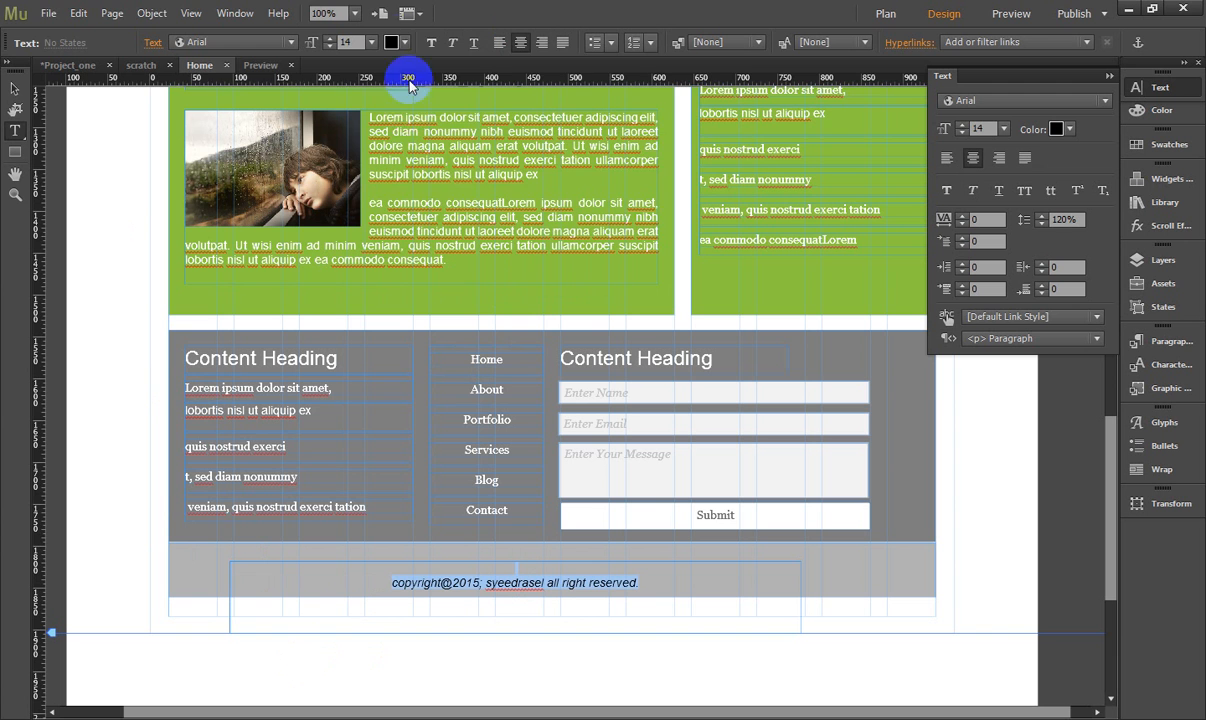
{"action": "left_click", "coordinate": [404, 43]}
{"action": "left_click", "coordinate": [601, 66]}
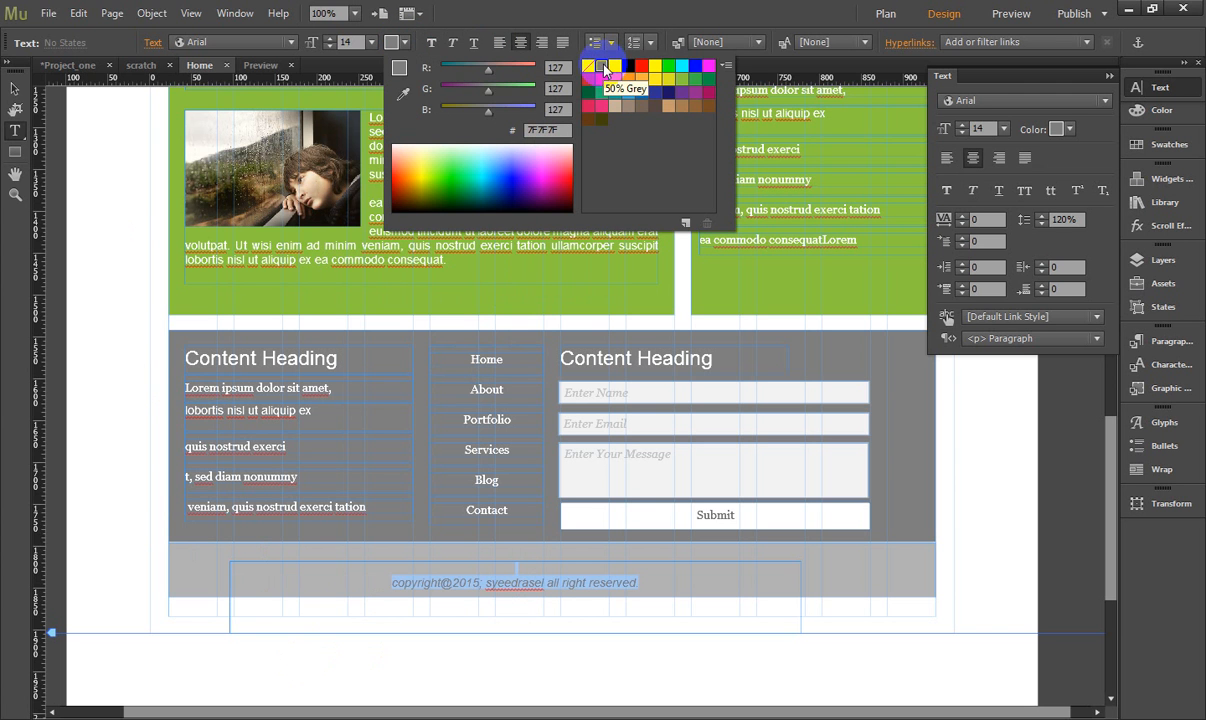
{"action": "left_click", "coordinate": [15, 89]}
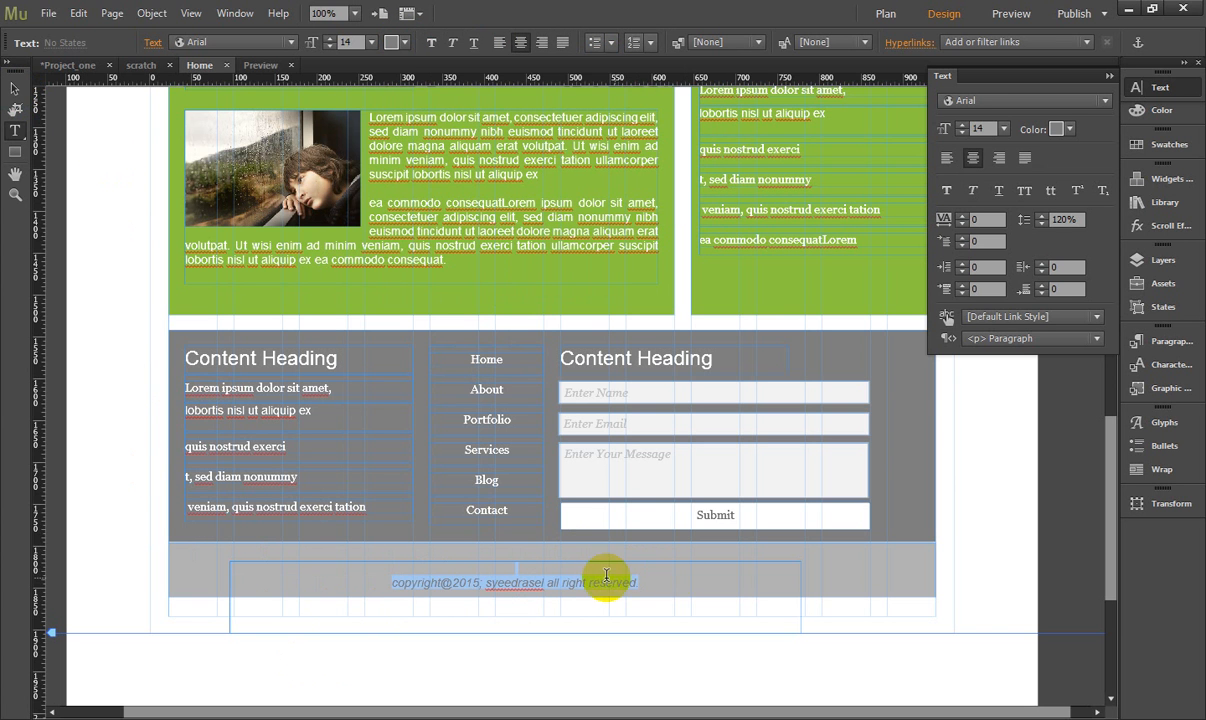
- Remove the blank line above the copyright text so it starts at the top of its frame
{"action": "left_click", "coordinate": [559, 567]}
{"action": "left_click", "coordinate": [543, 567]}
{"action": "left_click", "coordinate": [496, 567]}
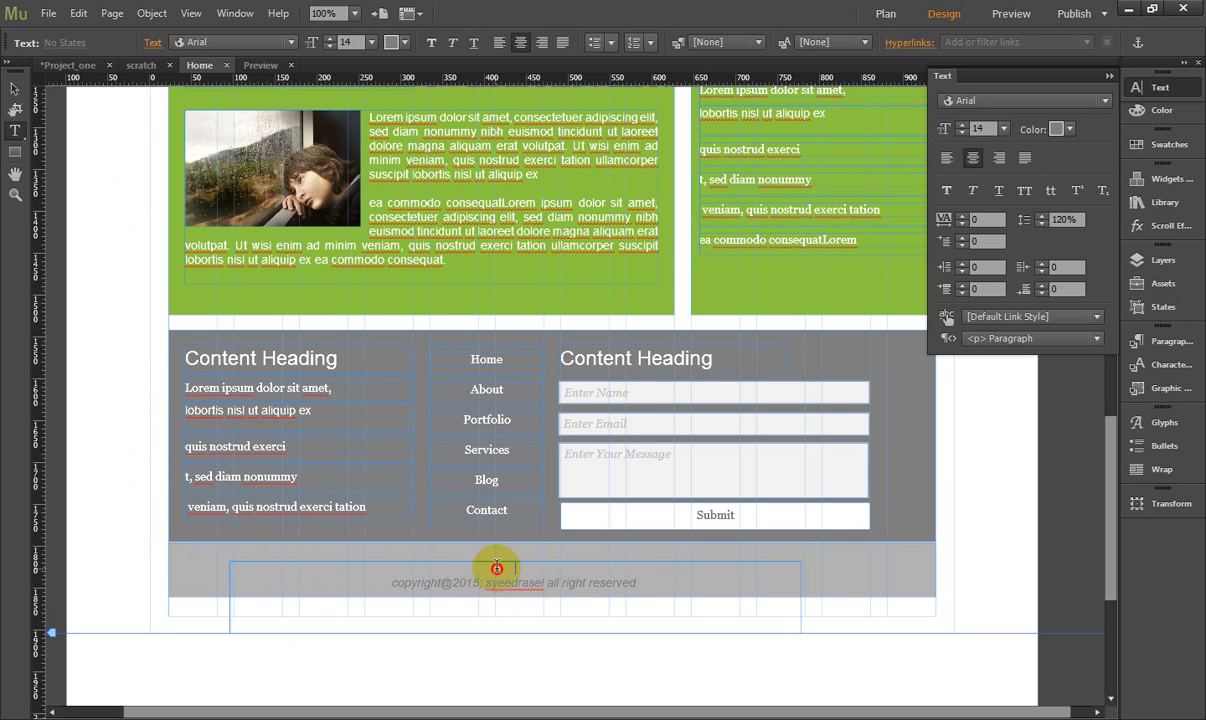
{"action": "key", "text": "Delete"}
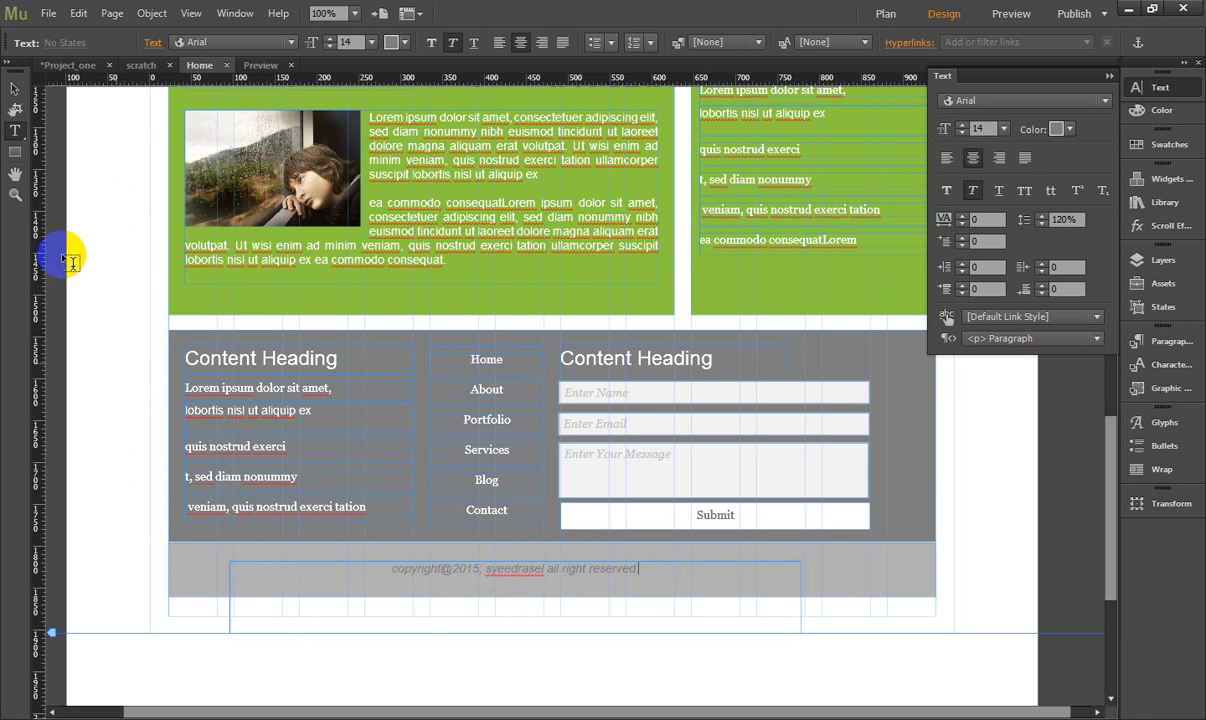
- Resize the copyright text frame to 24 px high and 604 px wide, with its left edge at X 178
{"action": "left_click", "coordinate": [14, 88]}
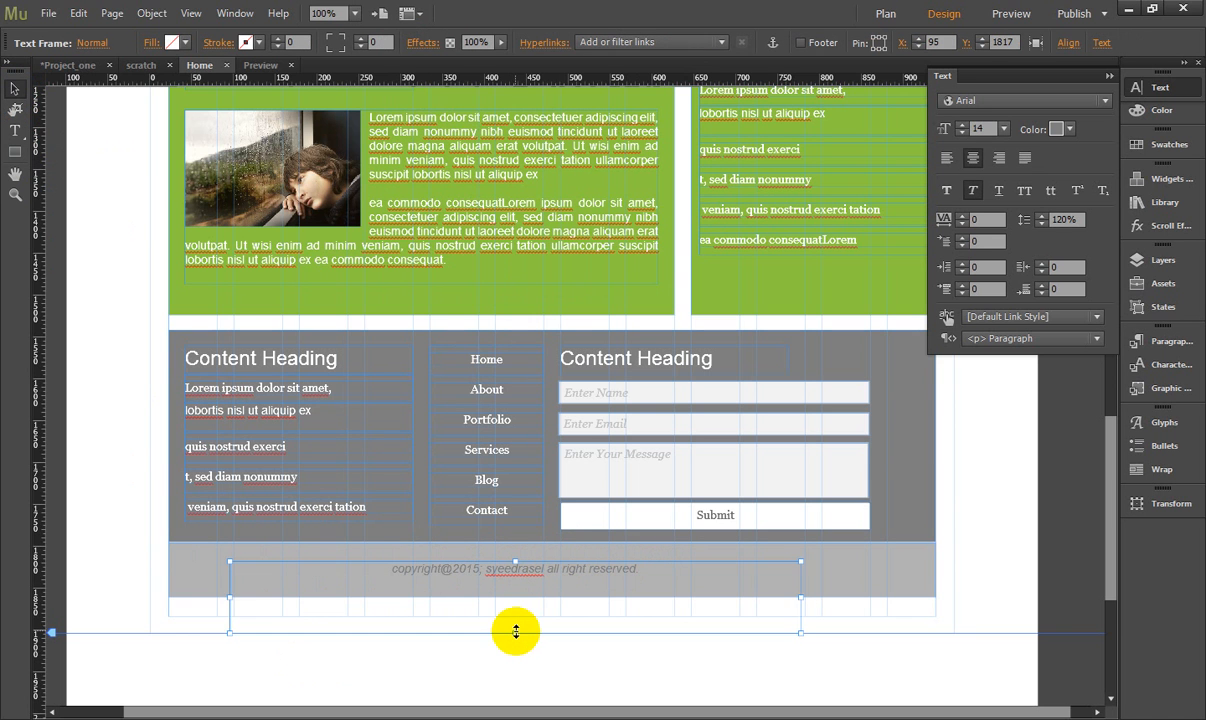
{"action": "left_click_drag", "start_coordinate": [517, 630], "coordinate": [521, 579]}
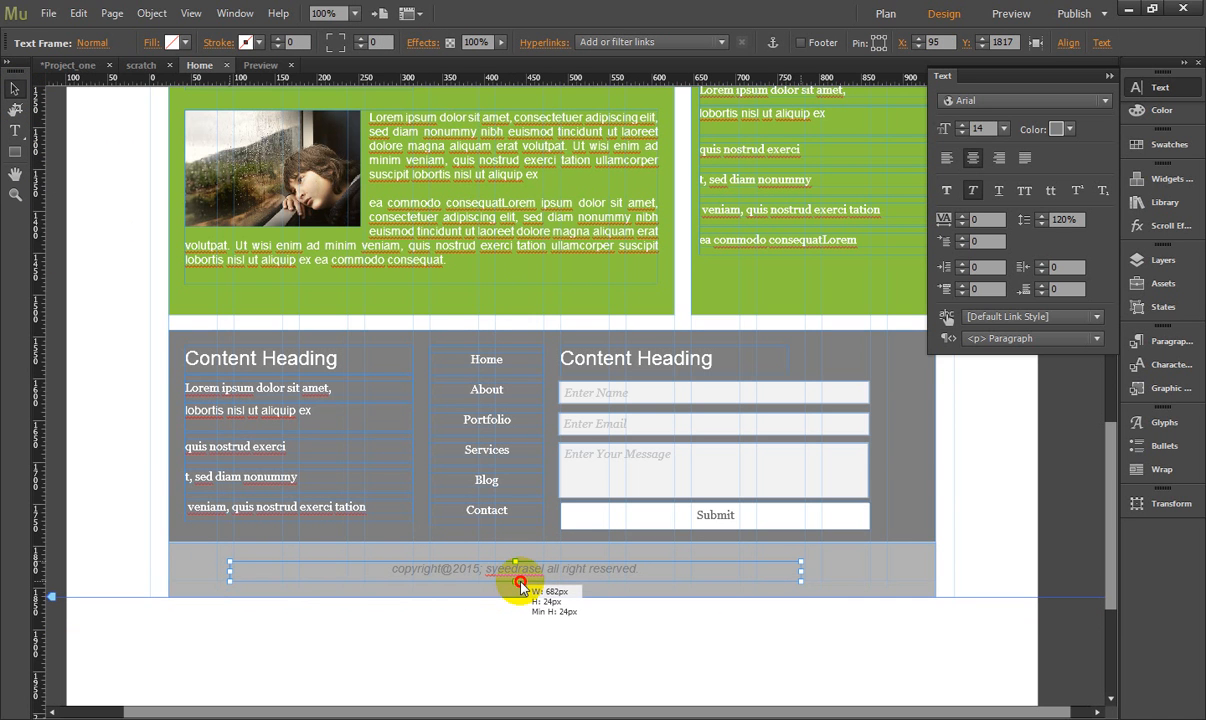
{"action": "left_click", "coordinate": [526, 638]}
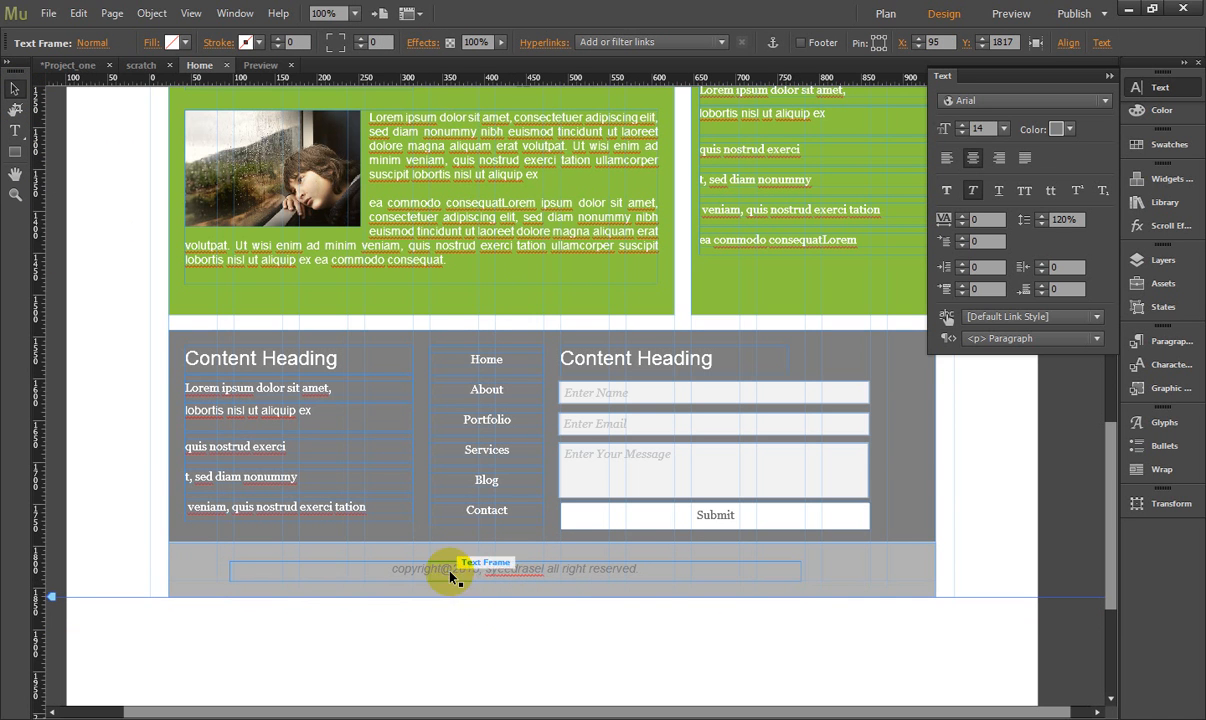
{"action": "left_click", "coordinate": [450, 573]}
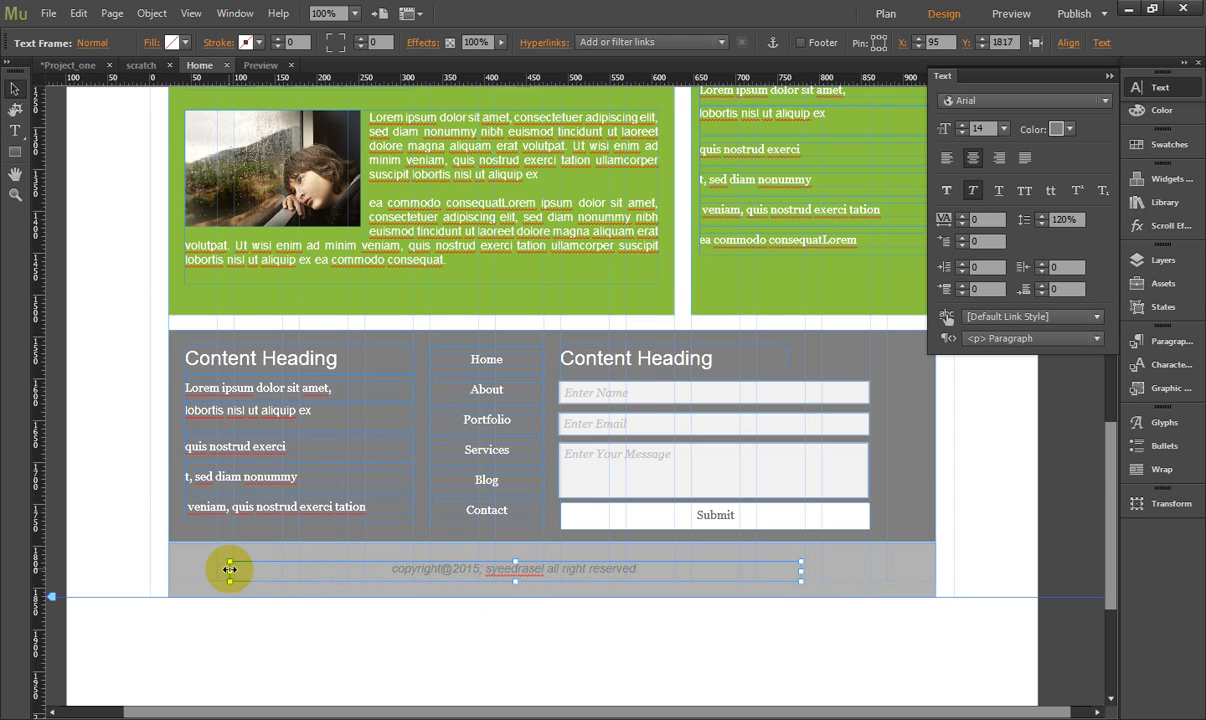
{"action": "left_click_drag", "start_coordinate": [229, 569], "coordinate": [304, 583]}
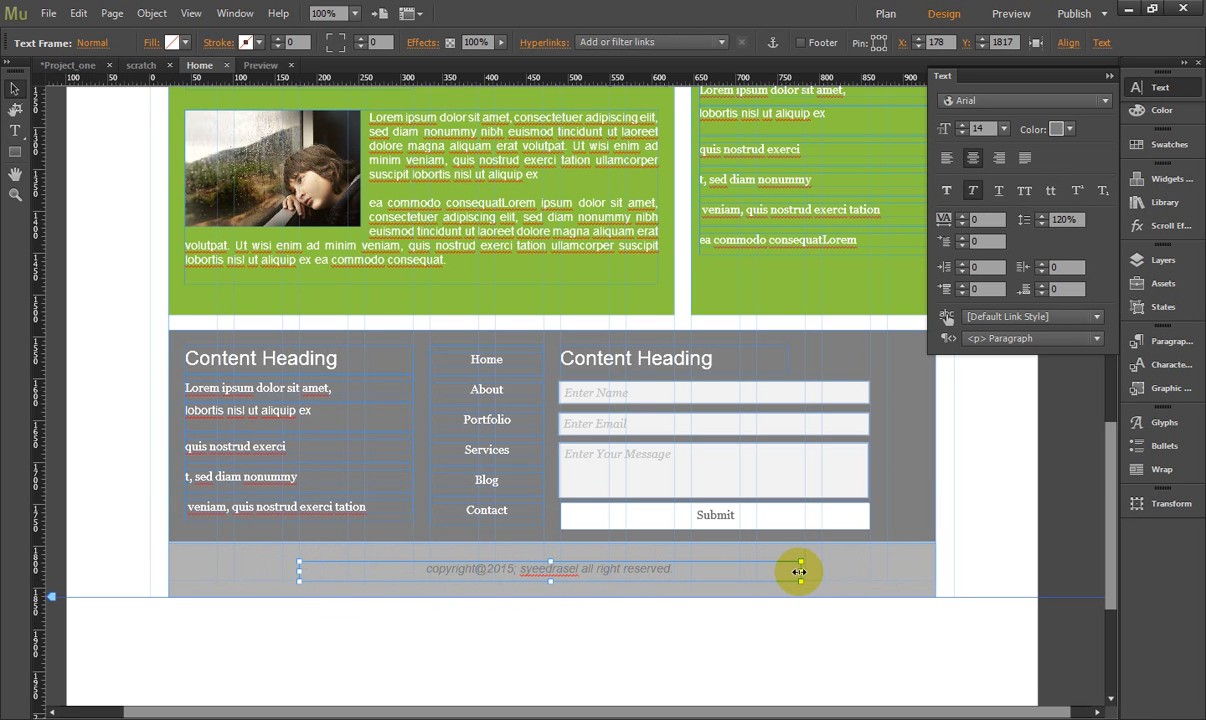
{"action": "left_click_drag", "start_coordinate": [800, 572], "coordinate": [806, 576]}
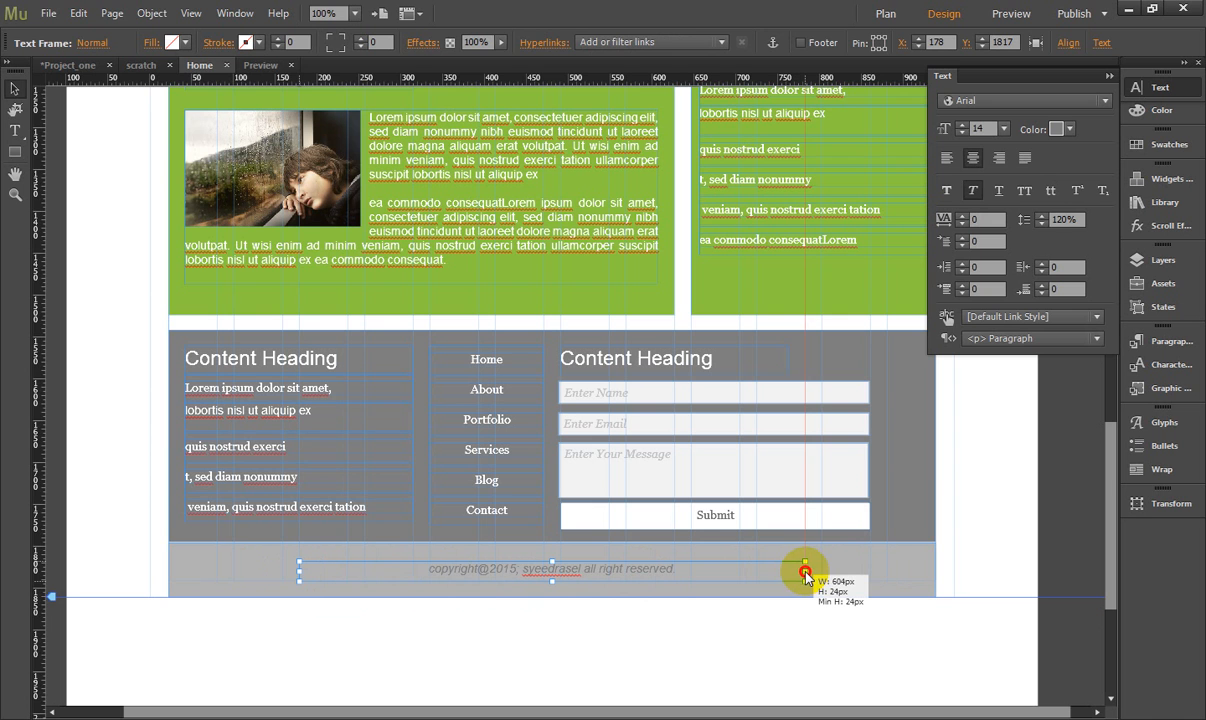
{"action": "left_click", "coordinate": [669, 630]}
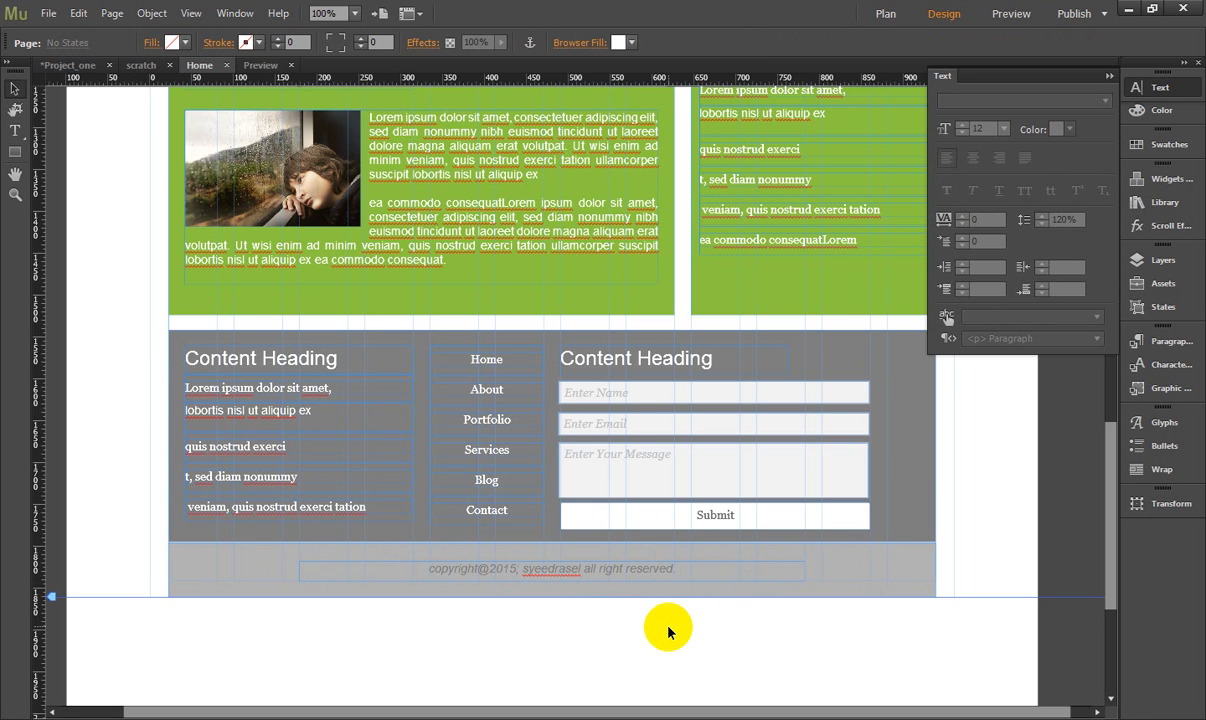
- Review the page from the footer up to the header slideshow and collapse the open text settings
{"action": "left_click", "coordinate": [912, 428]}
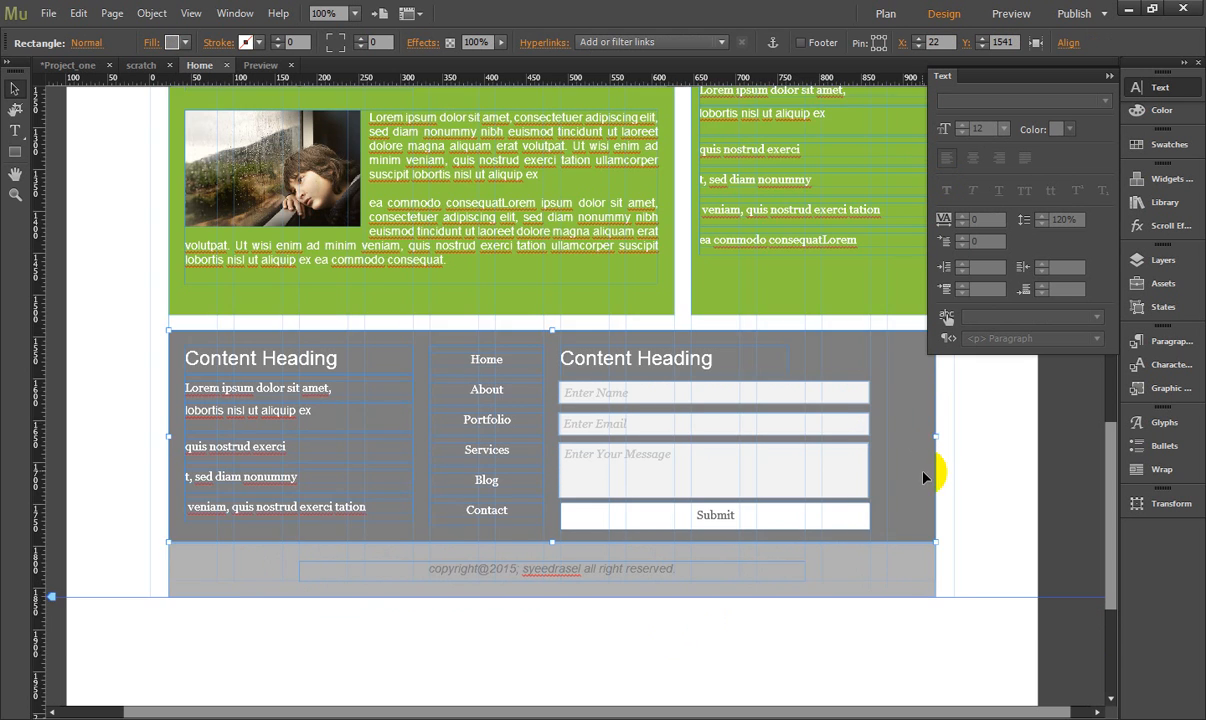
{"action": "scroll", "coordinate": [940, 480], "scroll_direction": "up", "scroll_amount": 3}
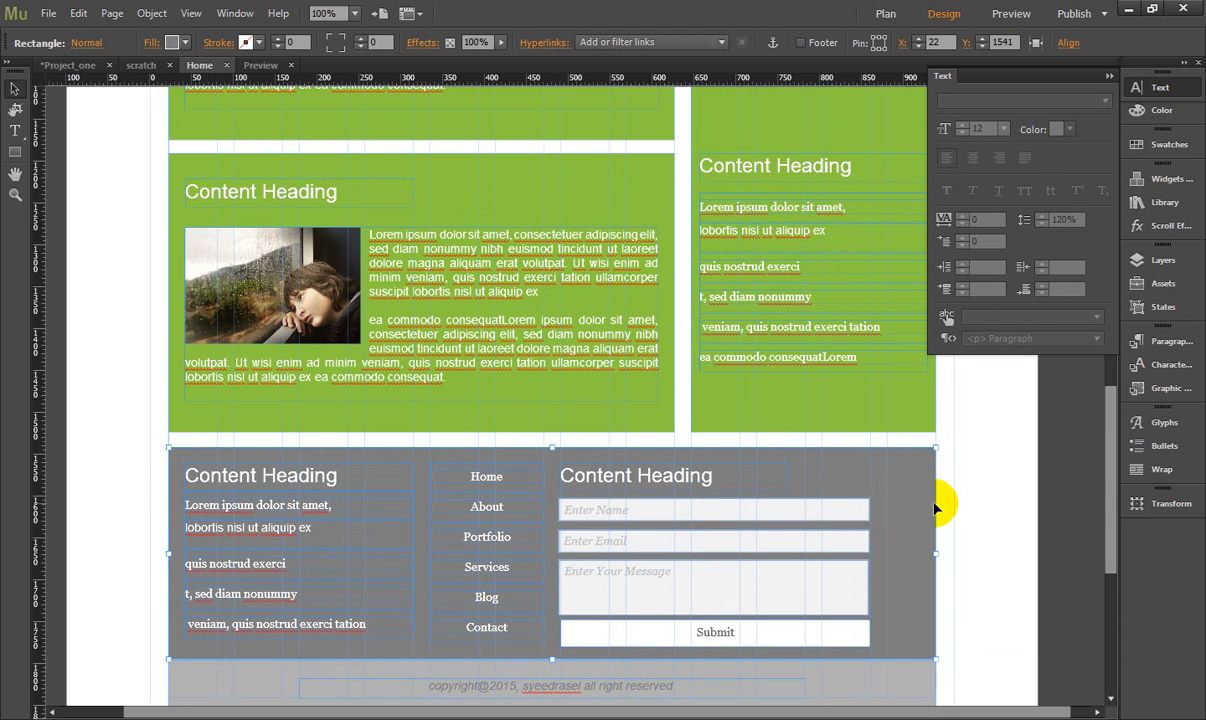
{"action": "scroll", "coordinate": [938, 506], "scroll_direction": "down", "scroll_amount": 3}
{"action": "left_click", "coordinate": [868, 651]}
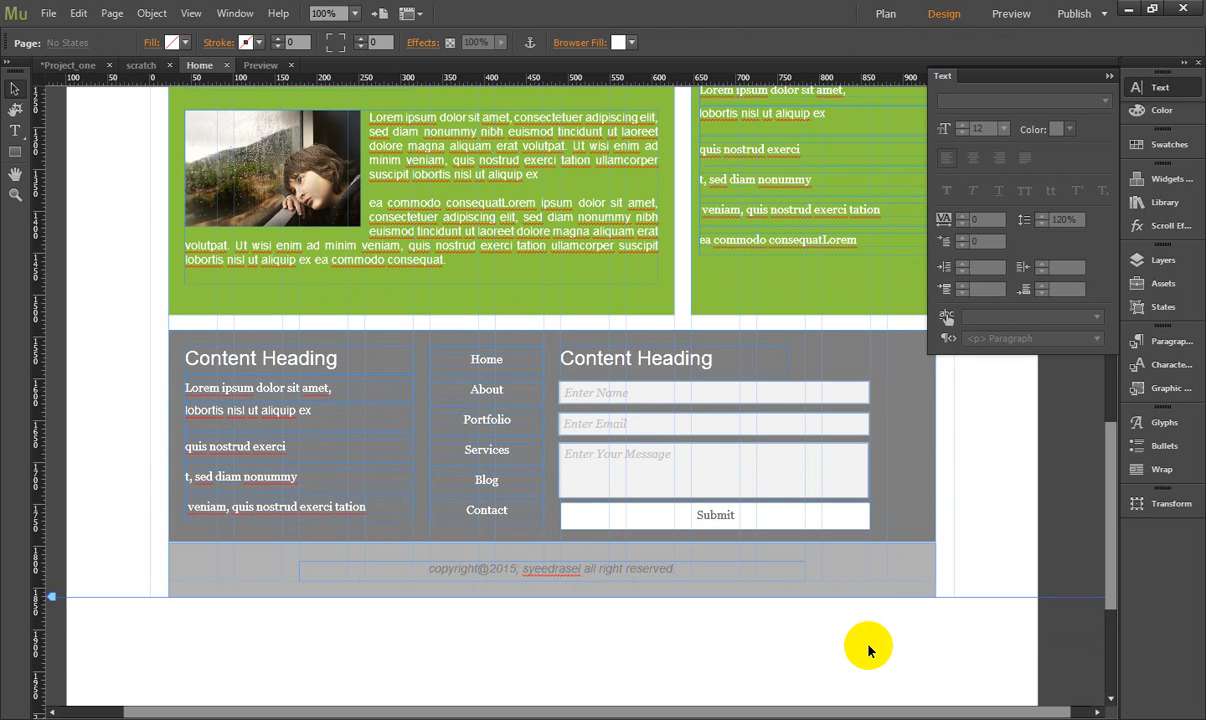
{"action": "scroll", "coordinate": [506, 495], "scroll_direction": "up", "scroll_amount": 15}
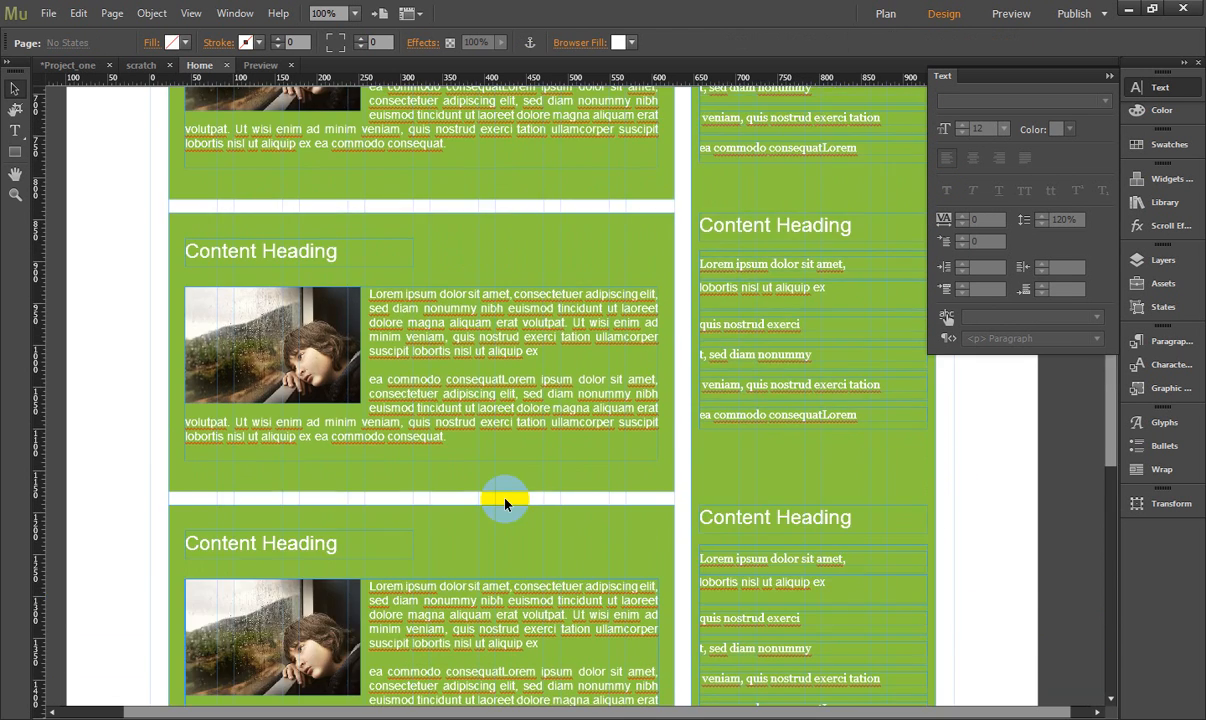
{"action": "scroll", "coordinate": [507, 500], "scroll_direction": "up", "scroll_amount": 12}
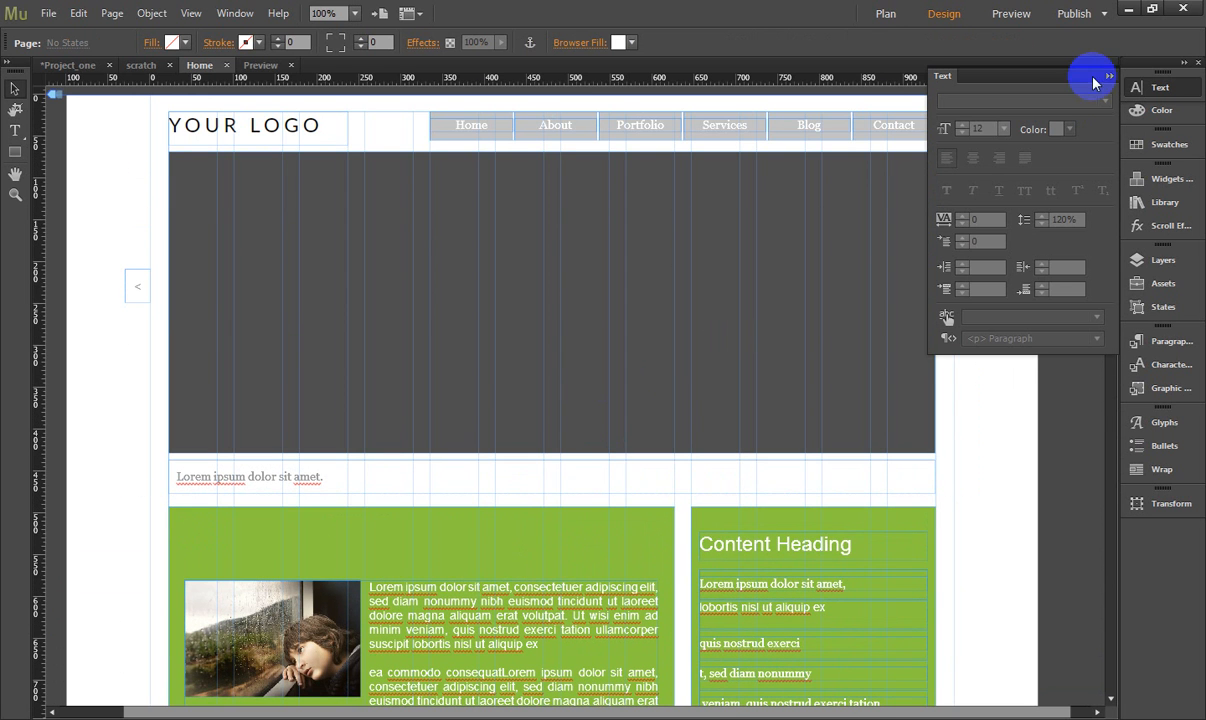
{"action": "left_click", "coordinate": [1107, 76]}
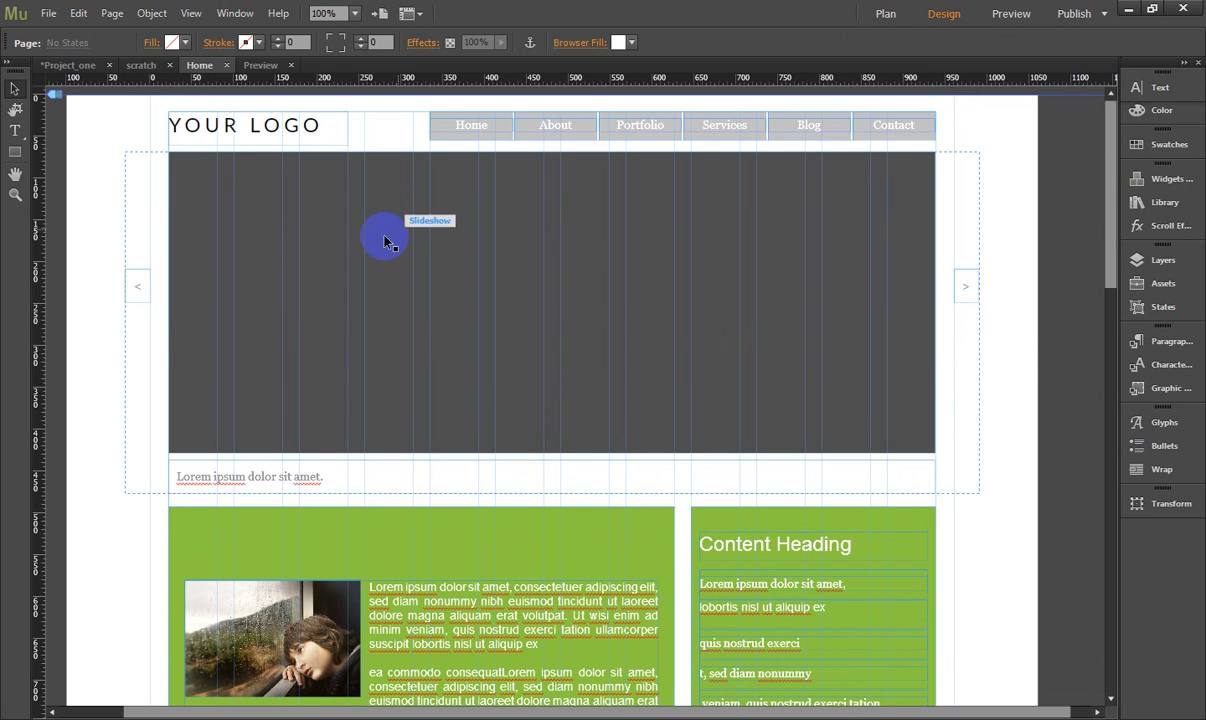
- Switch to the browser and copy the bridge photo into the Assates folder of Project_One
{"action": "key", "text": "alt+Tab"}
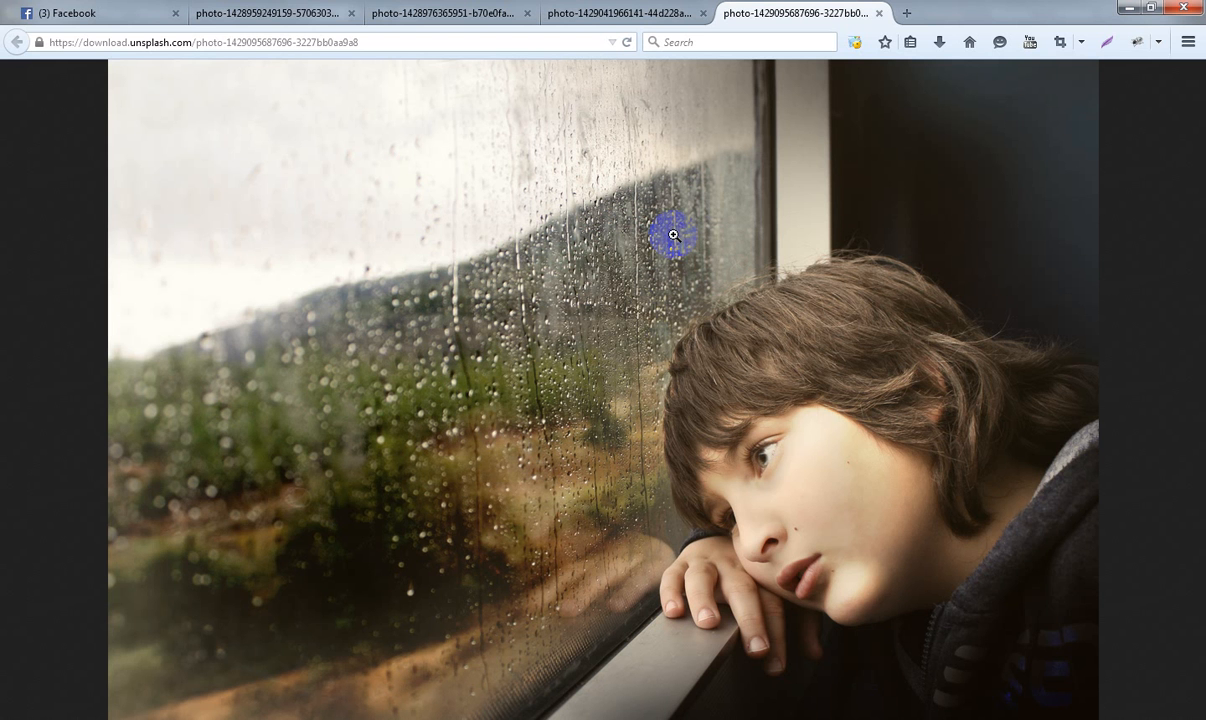
{"action": "left_click", "coordinate": [655, 10]}
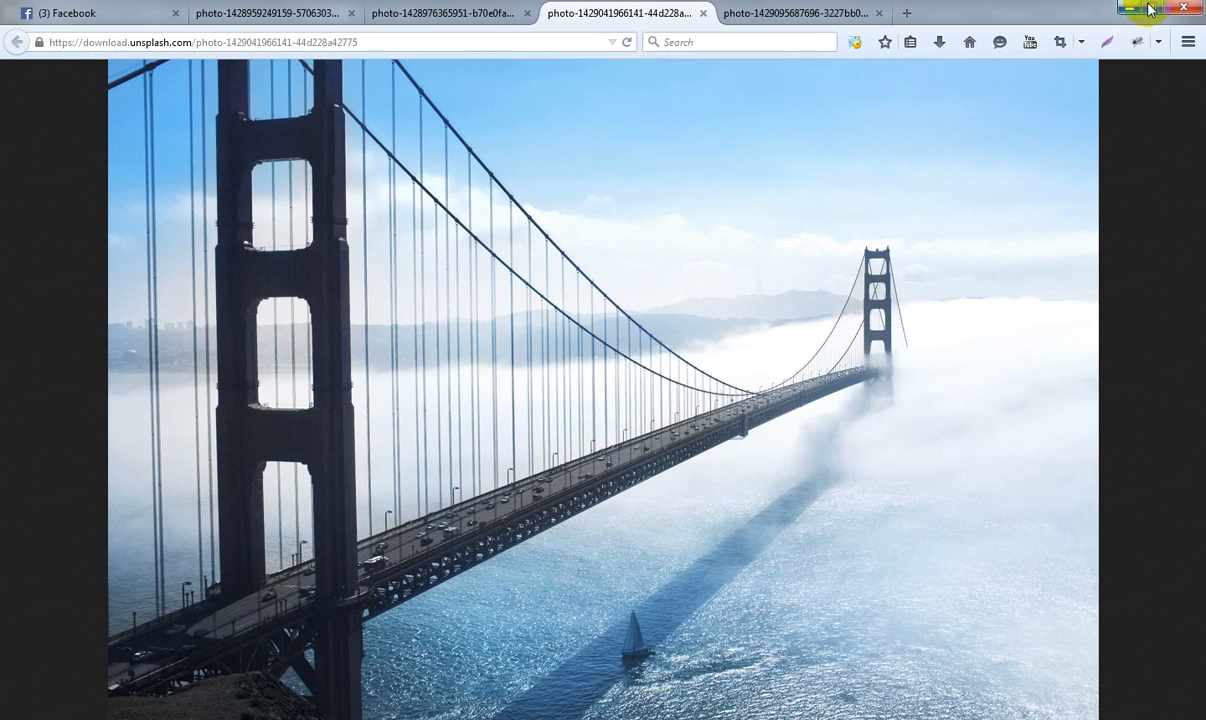
{"action": "double_click", "coordinate": [1084, 10]}
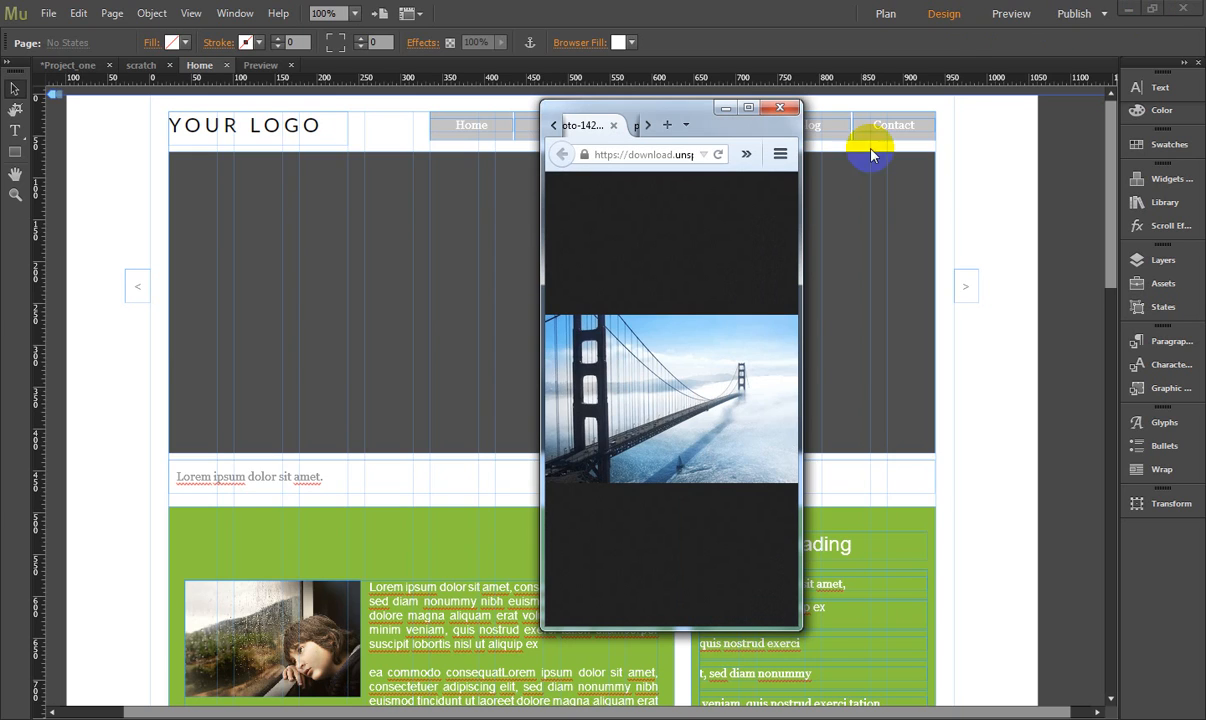
{"action": "left_click", "coordinate": [1127, 8]}
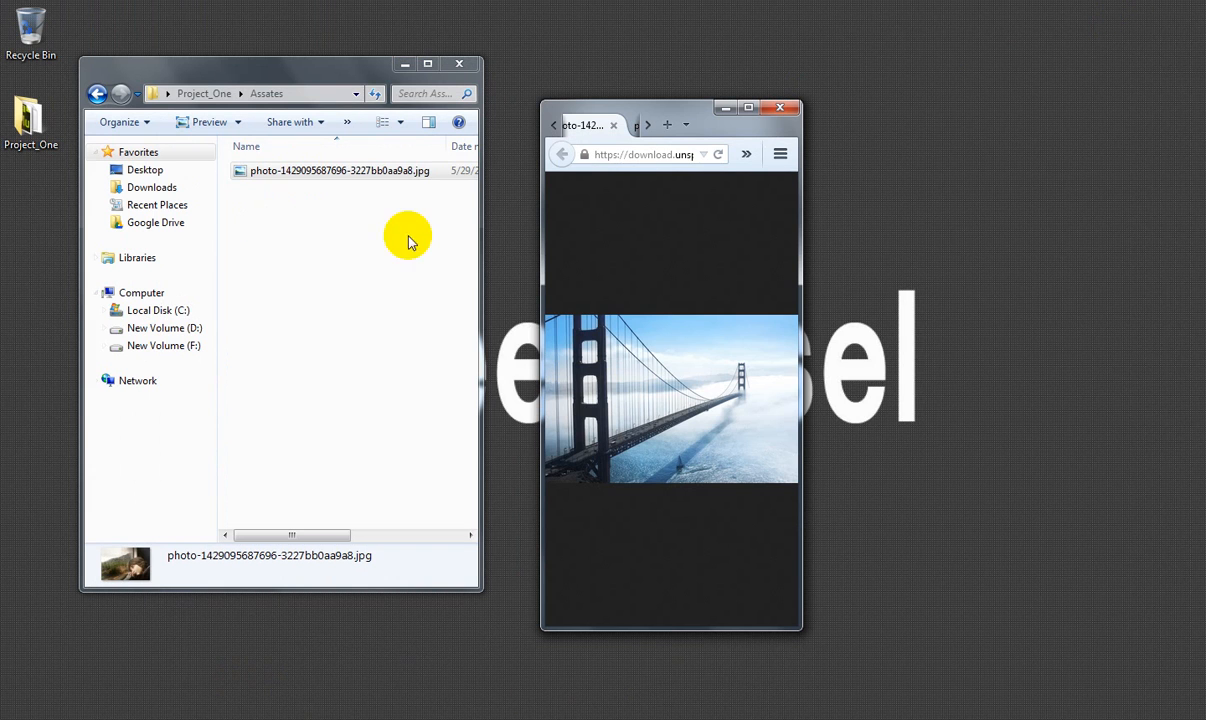
{"action": "left_click_drag", "start_coordinate": [360, 363], "coordinate": [360, 363]}
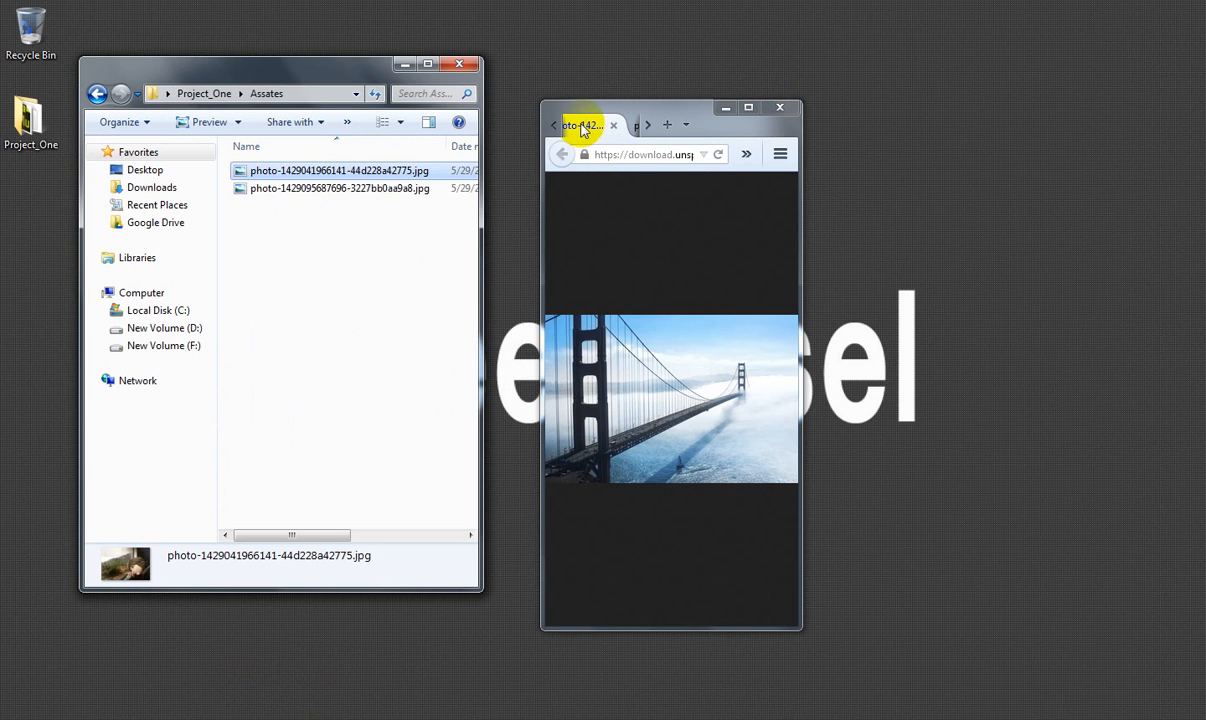
- Copy the corner building photo from its browser page into the Assates folder
{"action": "left_click", "coordinate": [555, 128]}
{"action": "left_click", "coordinate": [600, 126]}
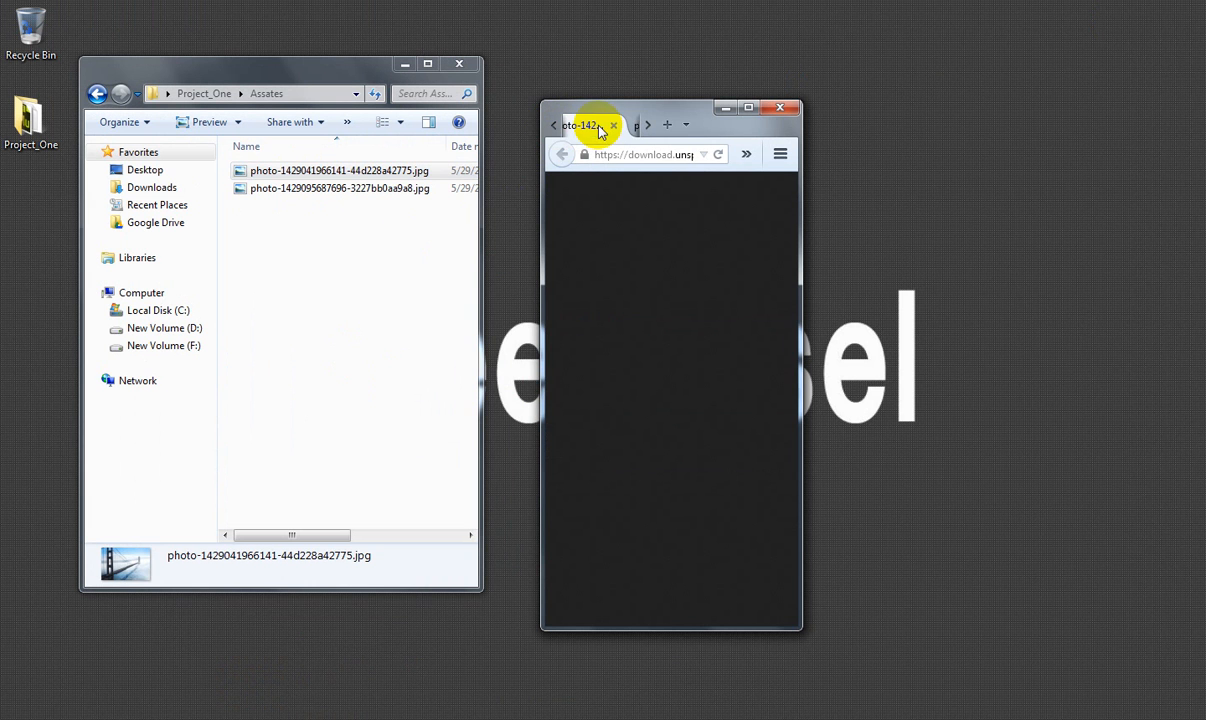
{"action": "left_click", "coordinate": [748, 110]}
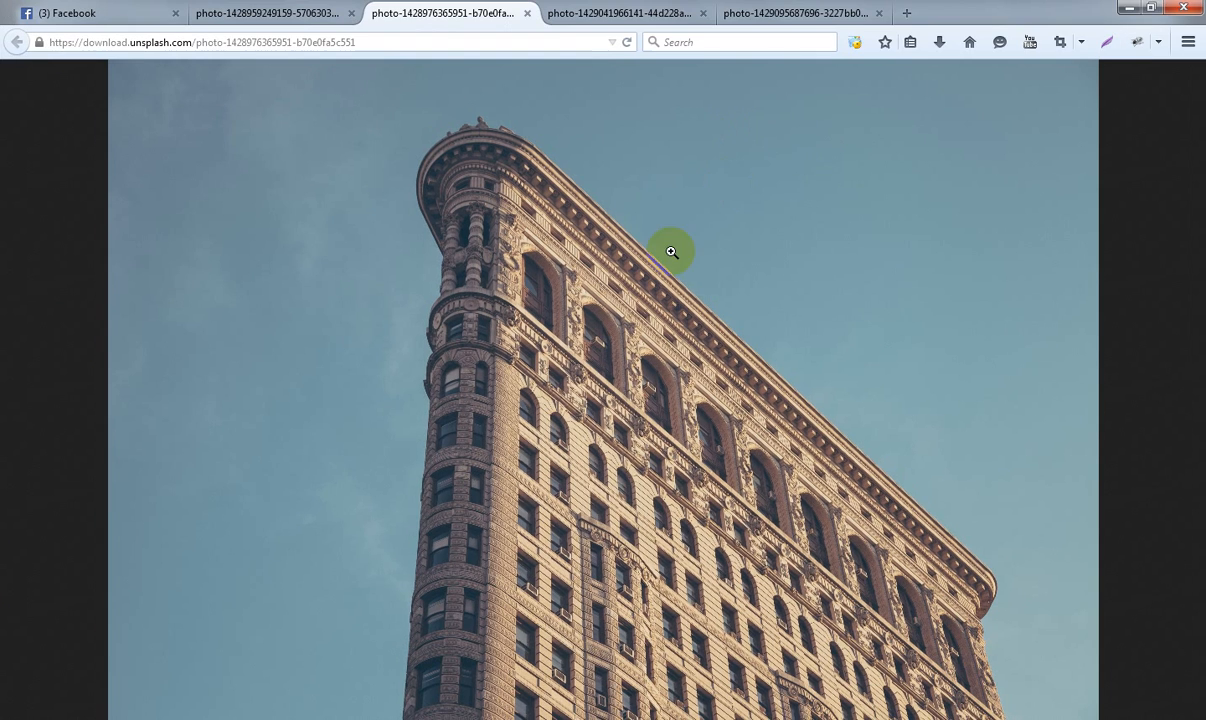
{"action": "left_click", "coordinate": [1083, 7]}
{"action": "left_click_drag", "start_coordinate": [605, 395], "coordinate": [304, 310]}
- Copy the cloudy sky photo from its browser page into the Assates folder
{"action": "left_click", "coordinate": [551, 126]}
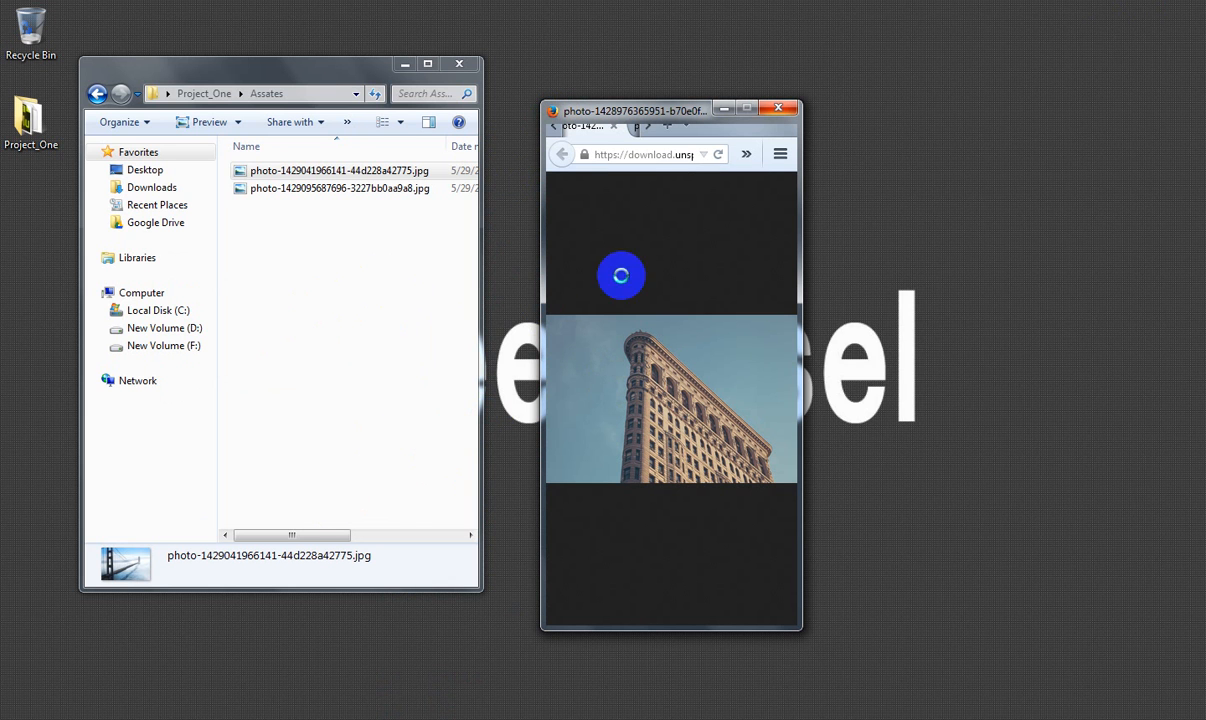
{"action": "left_click", "coordinate": [670, 112]}
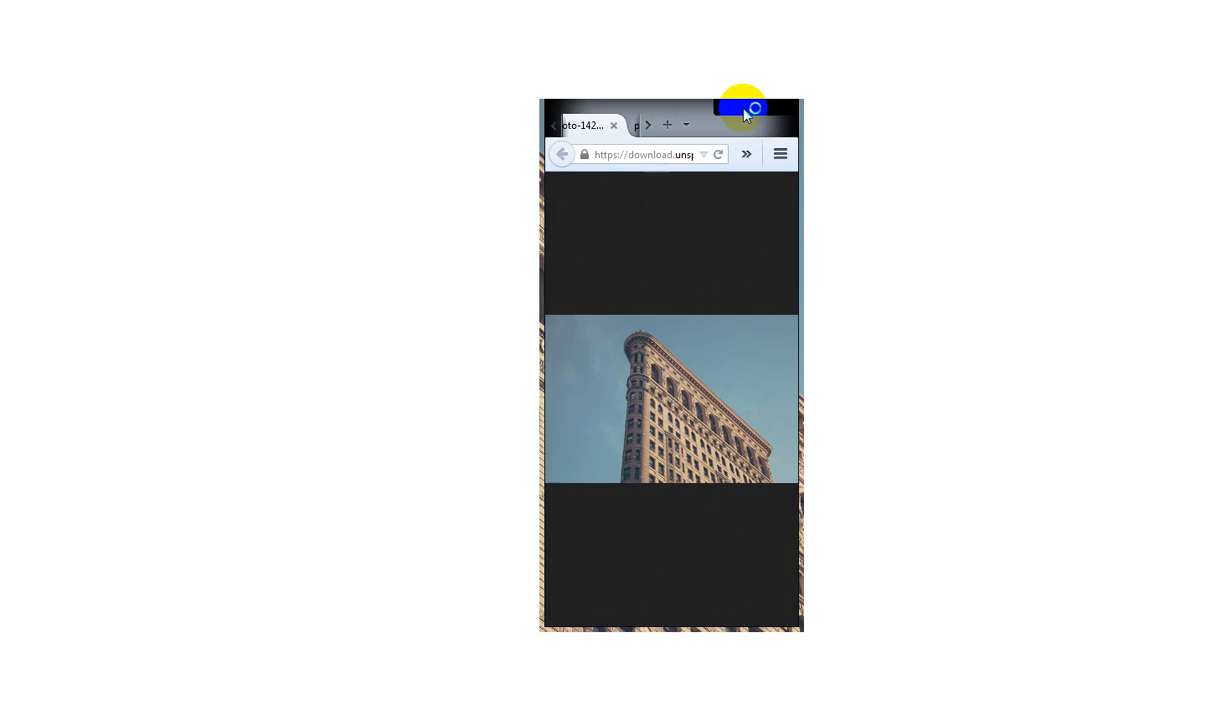
{"action": "left_click", "coordinate": [743, 108]}
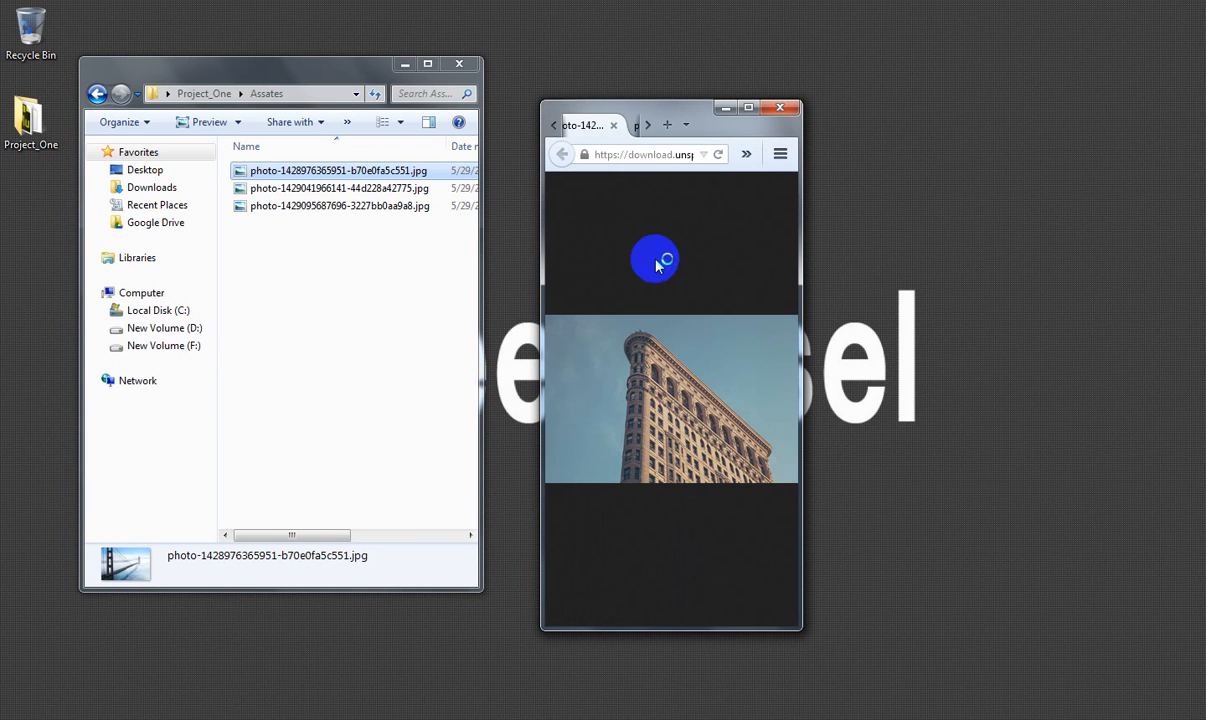
{"action": "left_click", "coordinate": [576, 122]}
{"action": "left_click_drag", "start_coordinate": [669, 376], "coordinate": [336, 366]}
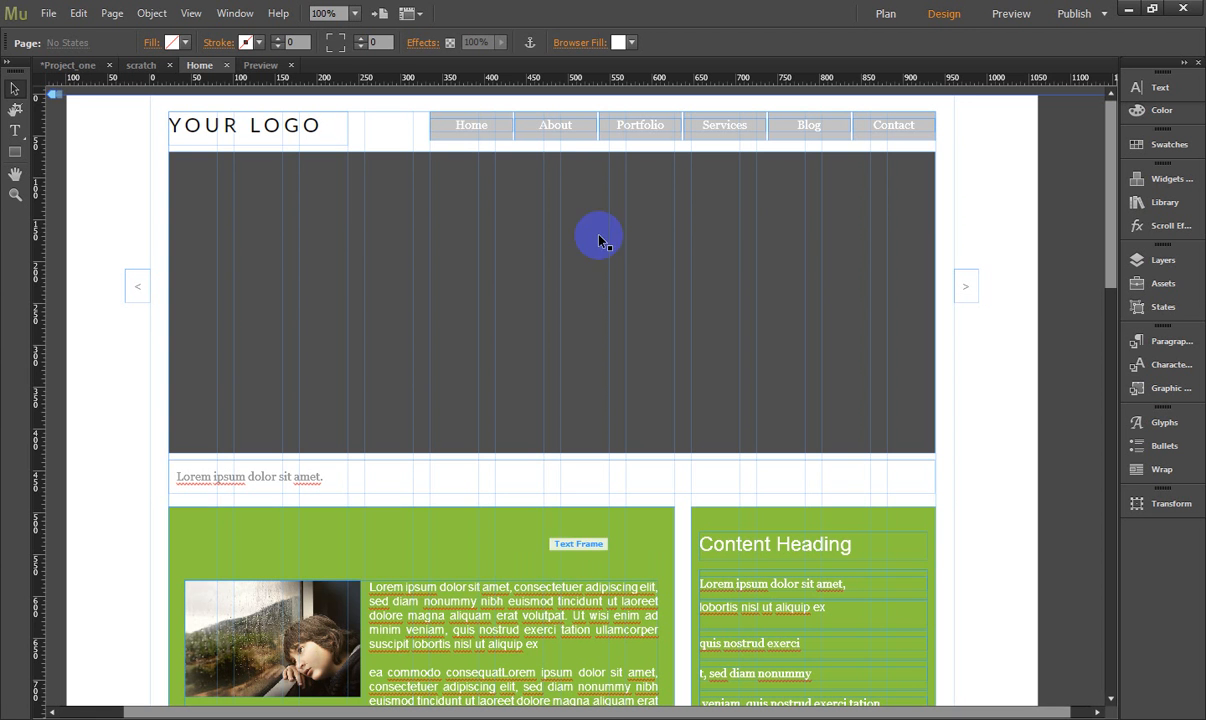
- Switch back to Muse and try to import all four photos from the Assates folder into the header slideshow
{"action": "left_click", "coordinate": [800, 212]}
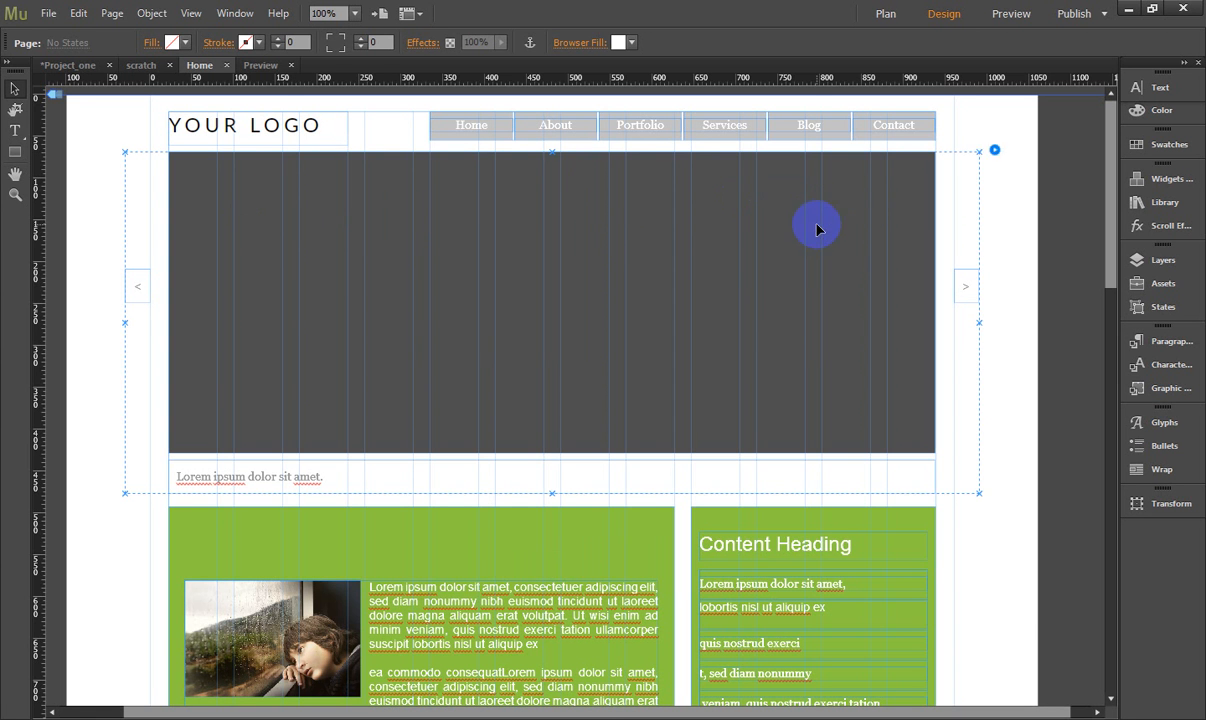
{"action": "left_click", "coordinate": [994, 151]}
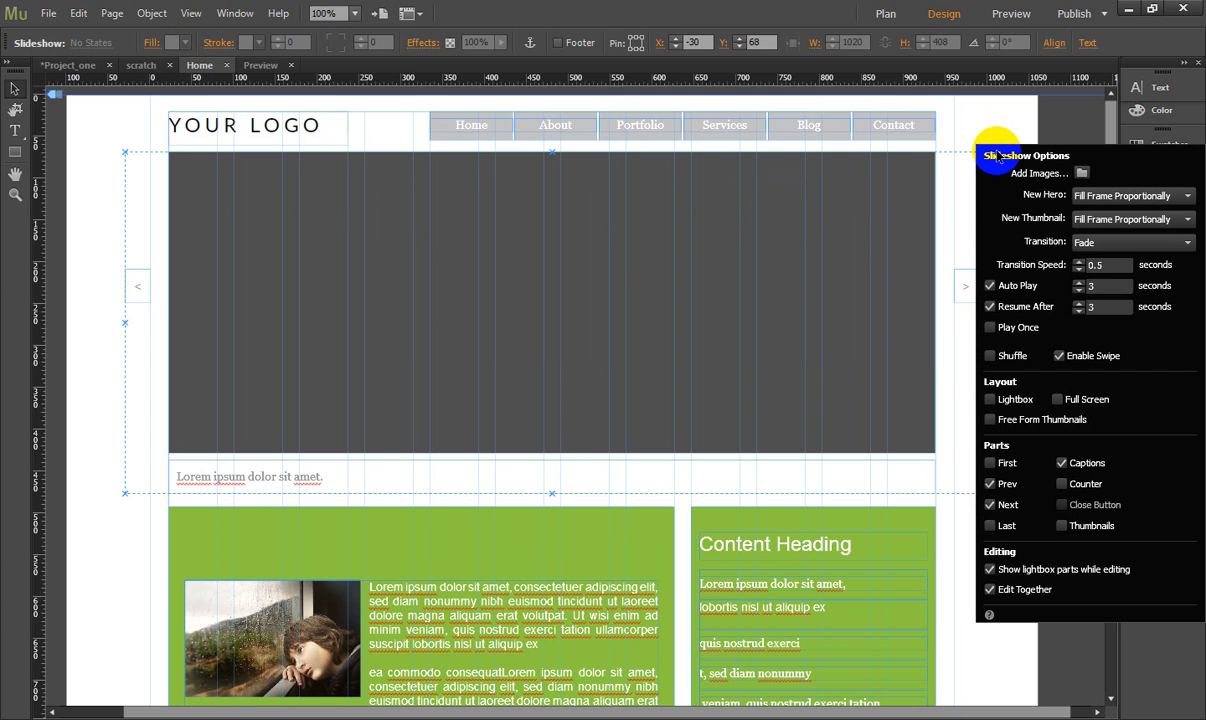
{"action": "left_click", "coordinate": [1082, 174]}
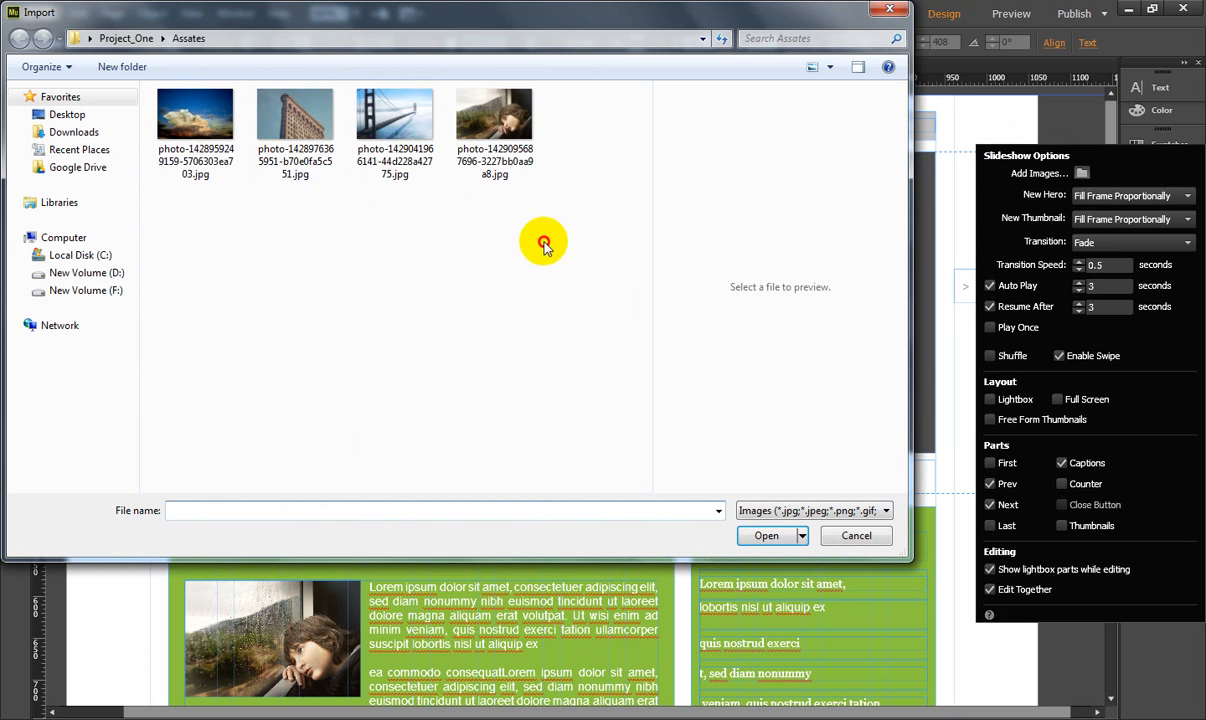
{"action": "left_click_drag", "start_coordinate": [543, 243], "coordinate": [162, 167]}
{"action": "left_click", "coordinate": [768, 537]}
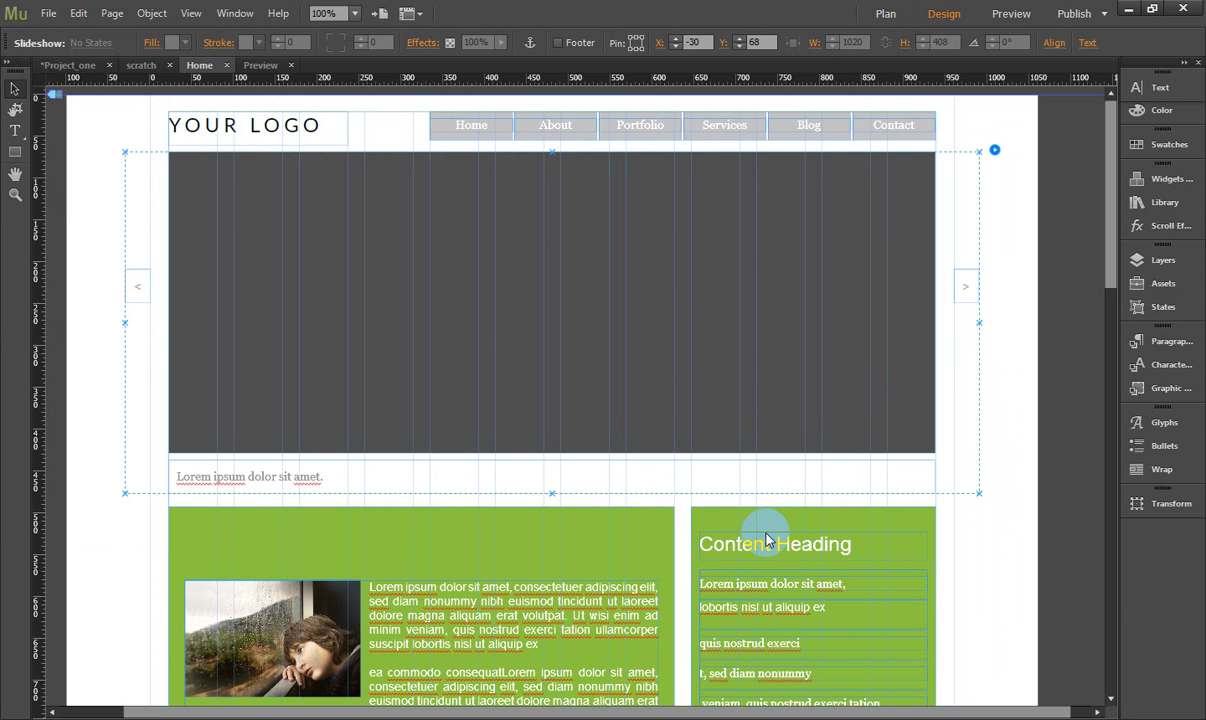
{"action": "left_click", "coordinate": [740, 418]}
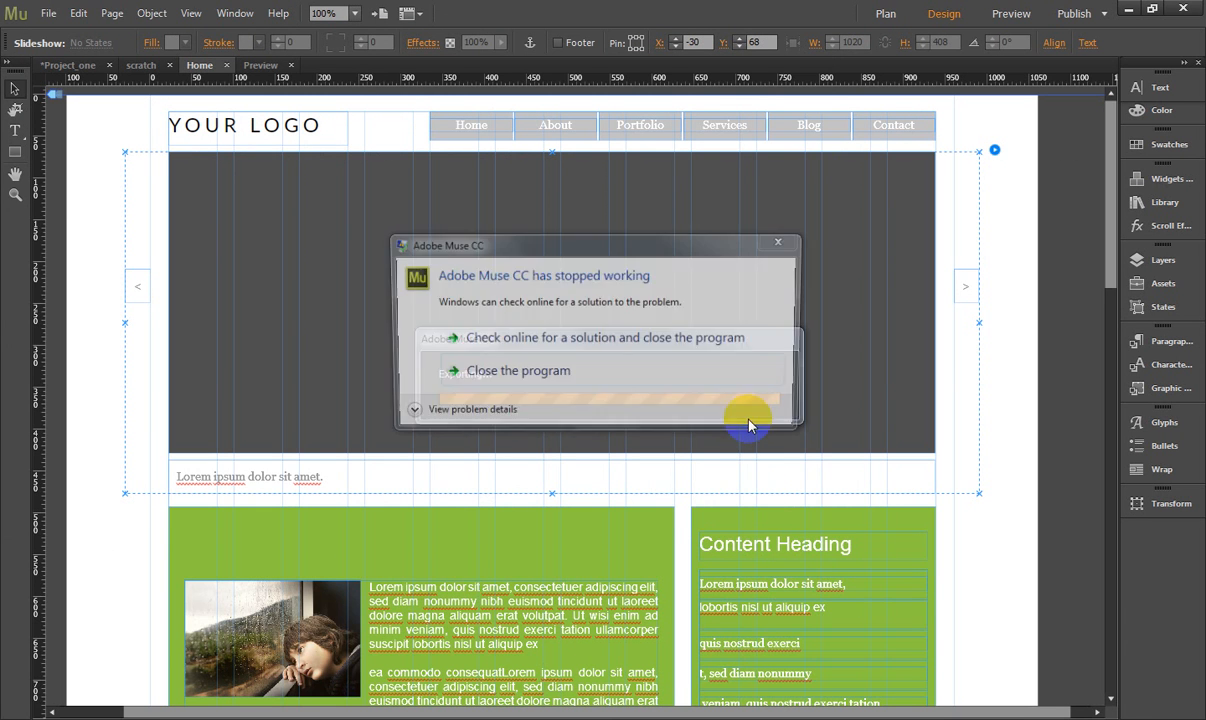
- Close the crashed Muse program, clear the open windows off the desktop and relaunch Adobe Muse CC 2014
{"action": "left_click", "coordinate": [571, 375]}
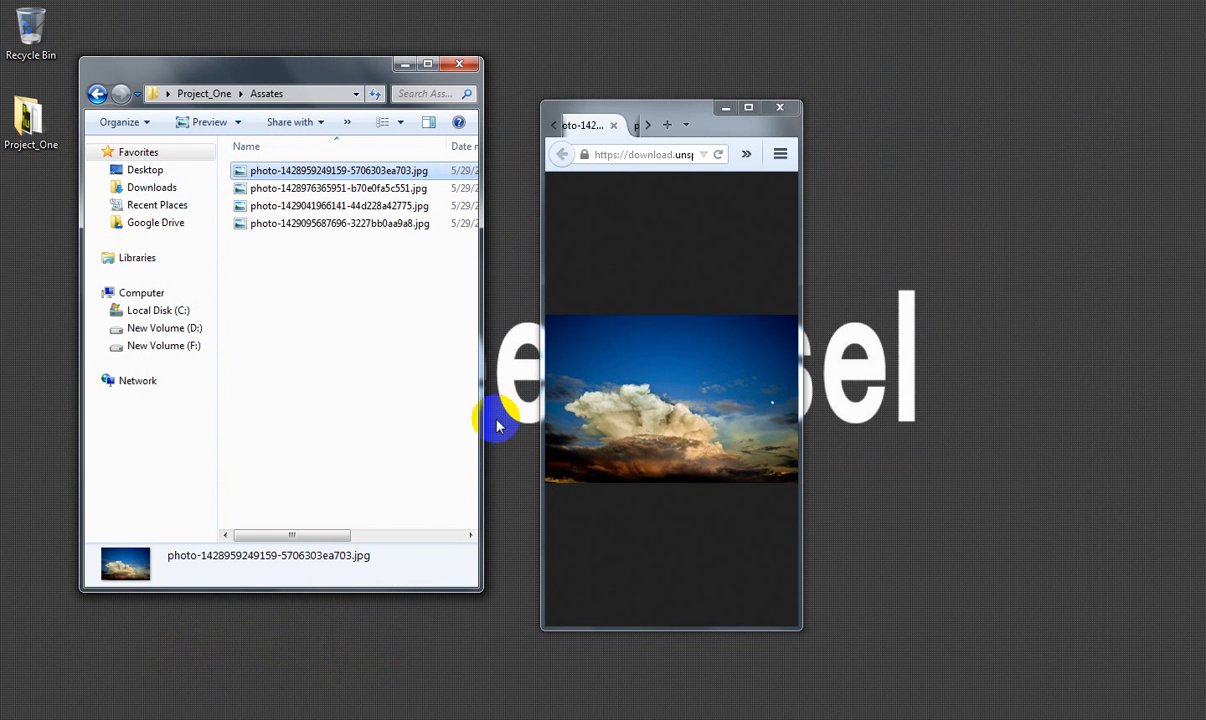
{"action": "left_click", "coordinate": [404, 64]}
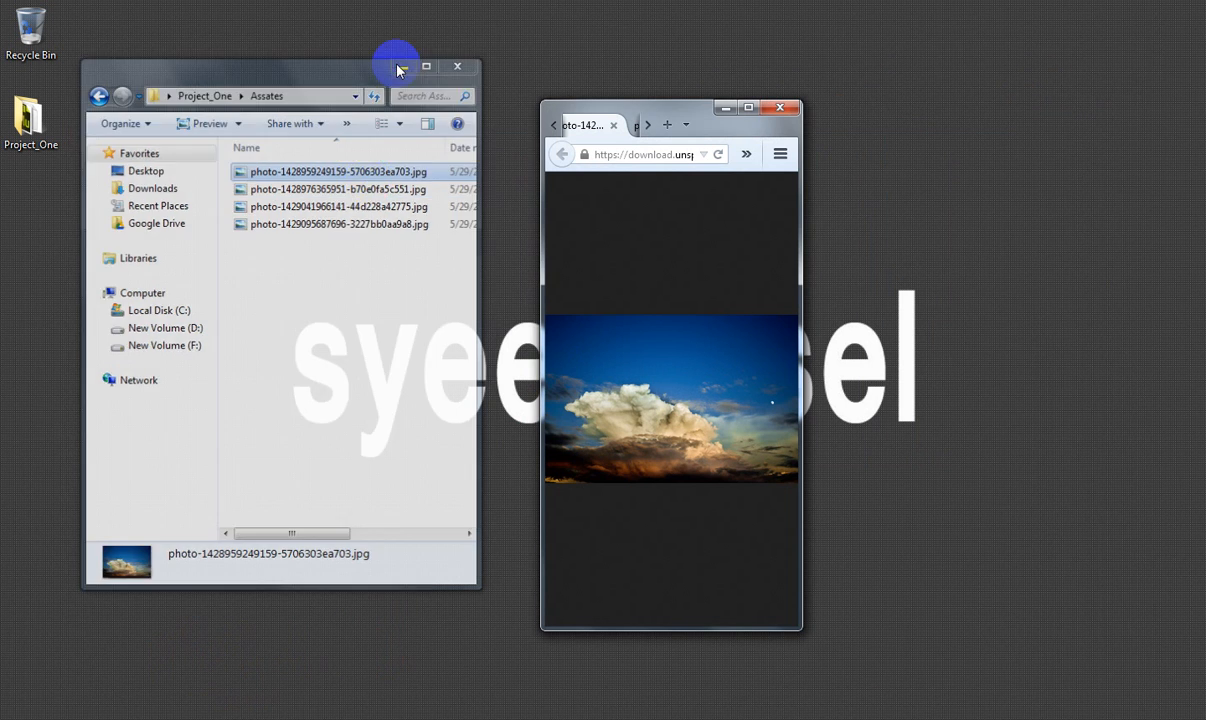
{"action": "key", "text": "super+d"}
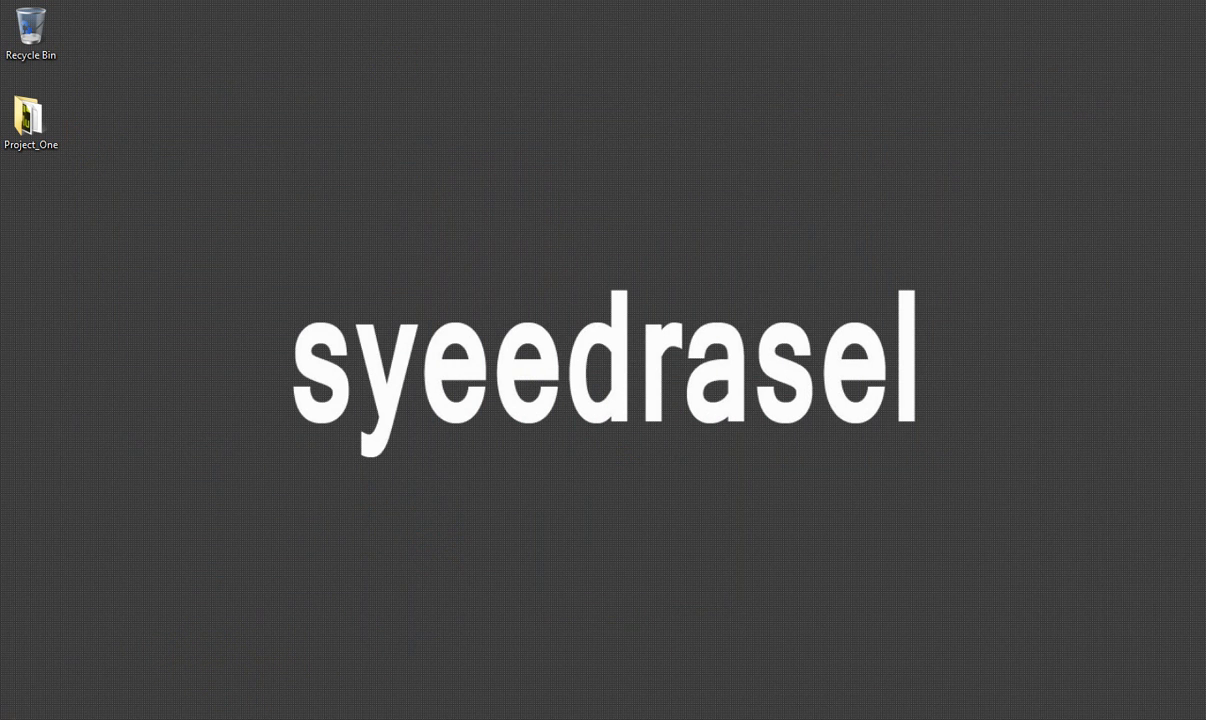
{"action": "key", "text": "super"}
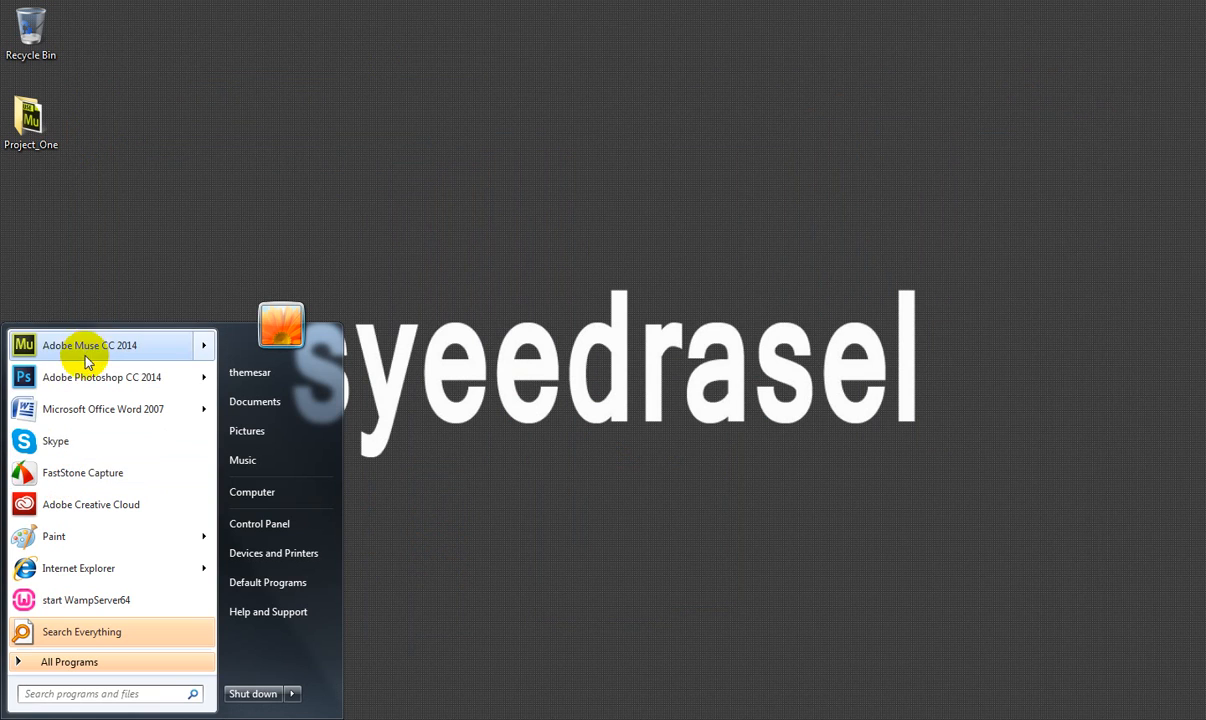
{"action": "left_click", "coordinate": [89, 345]}
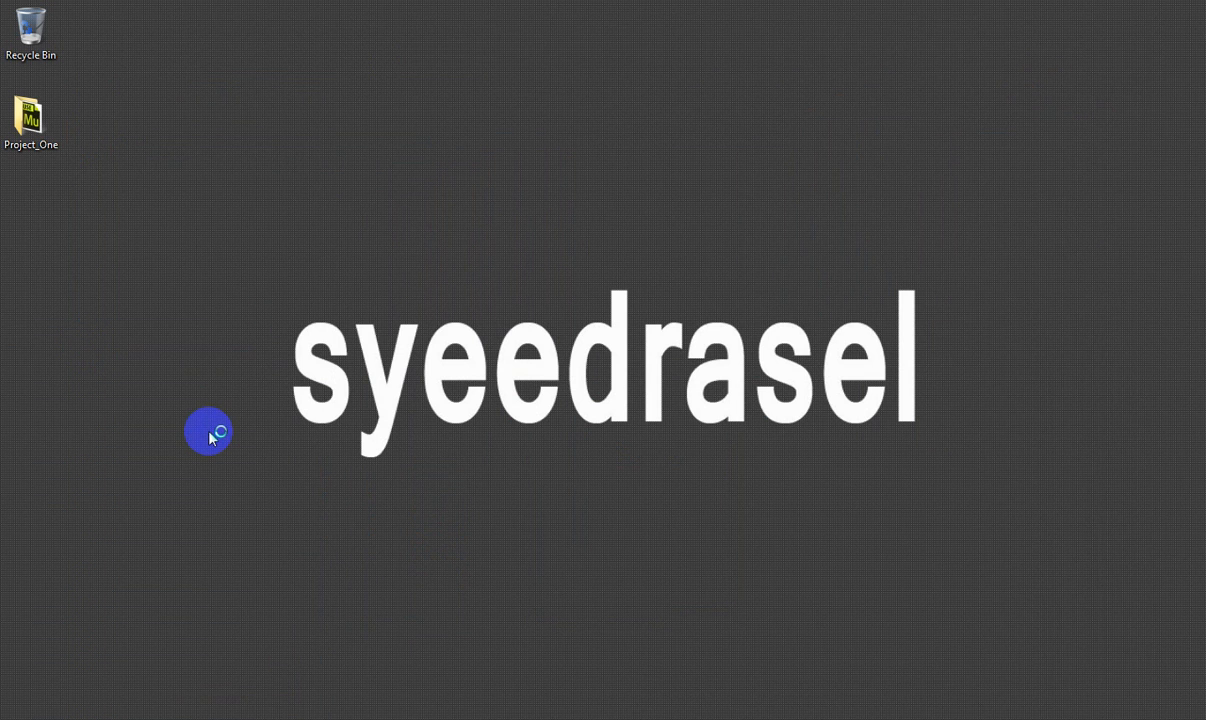